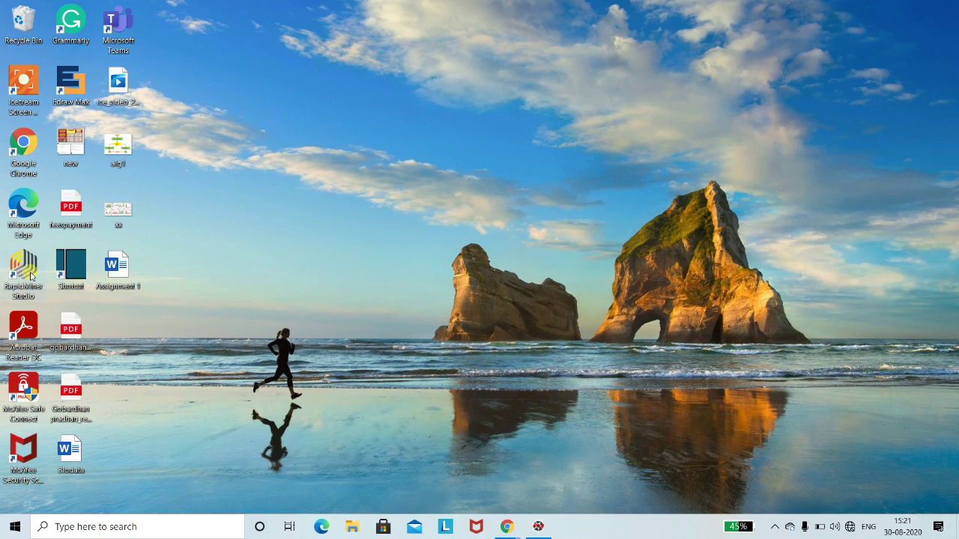
Launch RapidMiner Studio and dismiss the welcome window to reach the empty process
double_click(31, 275)
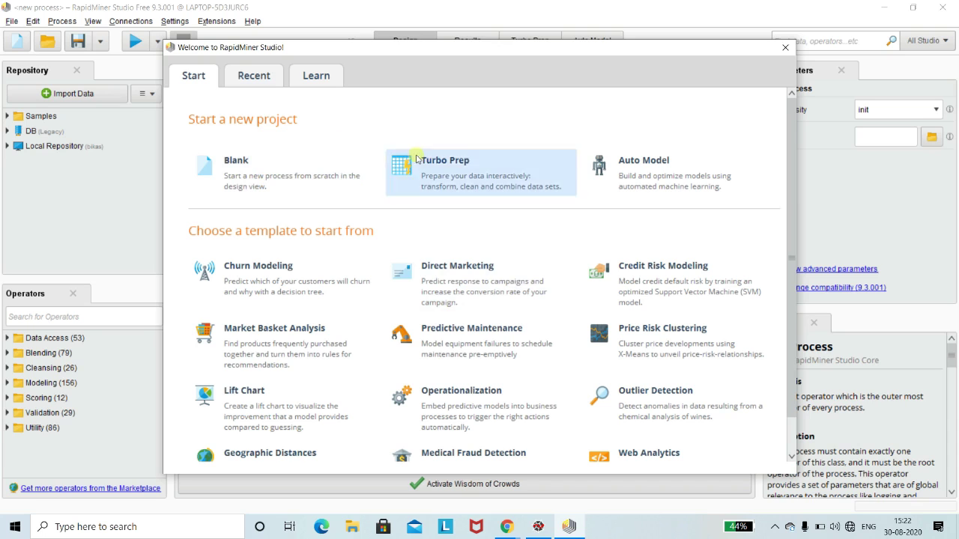
click(783, 50)
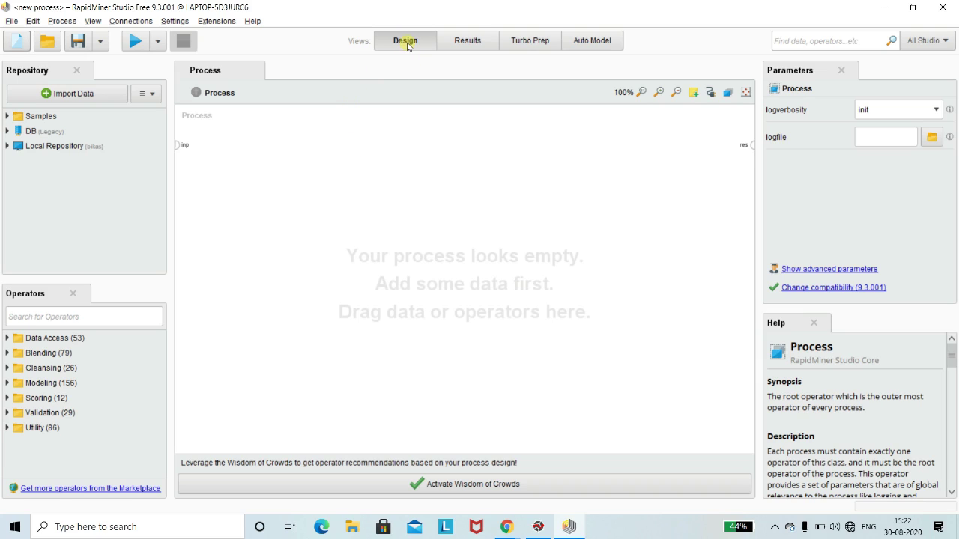
Look at the Results view and return to the Design view
click(467, 38)
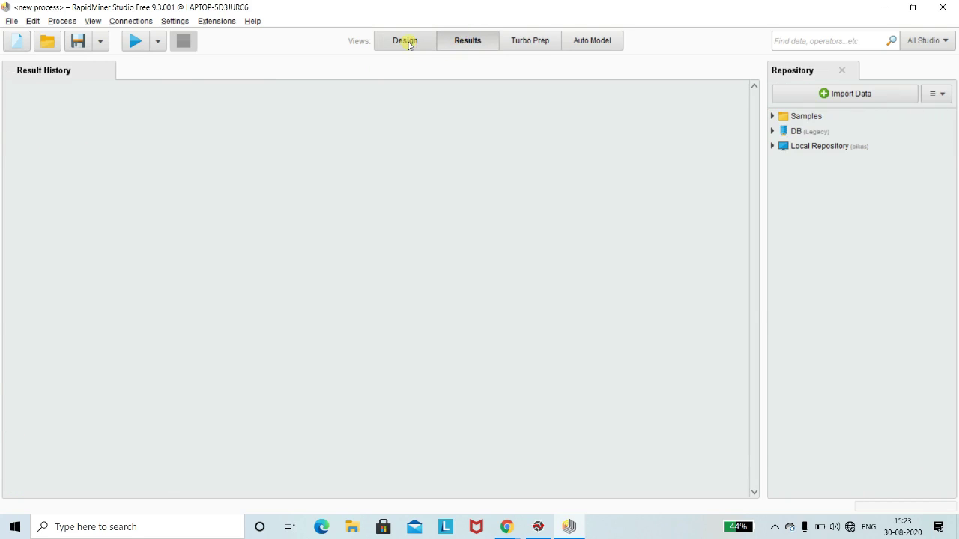
click(411, 45)
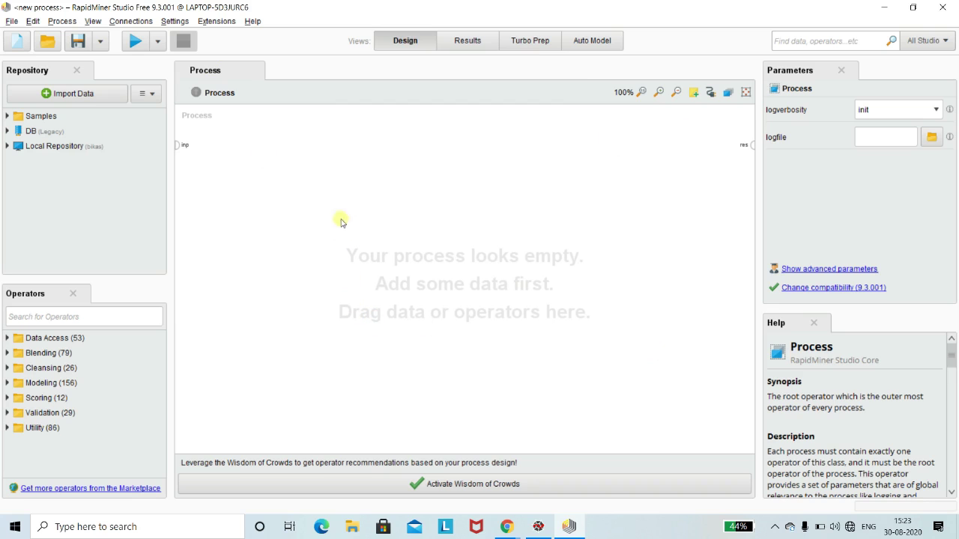
click(471, 42)
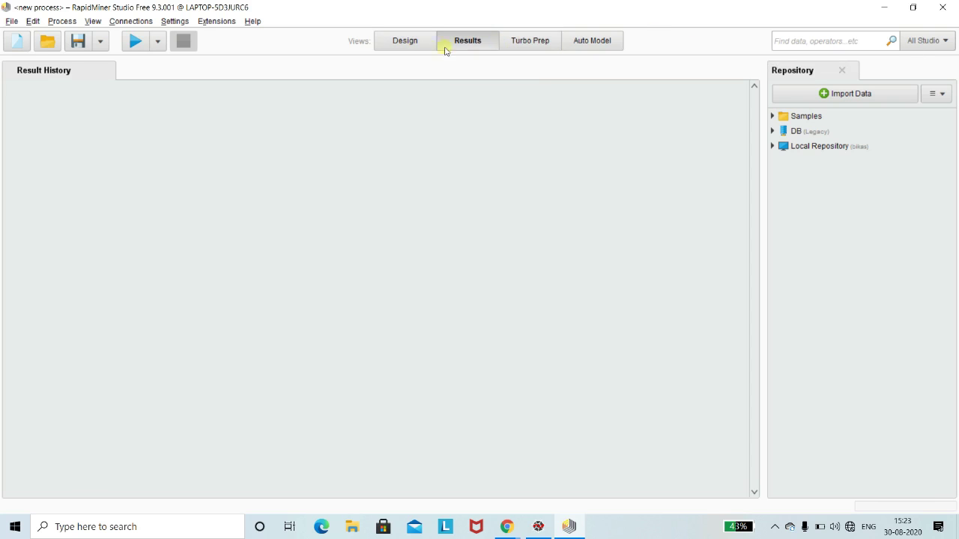
click(405, 42)
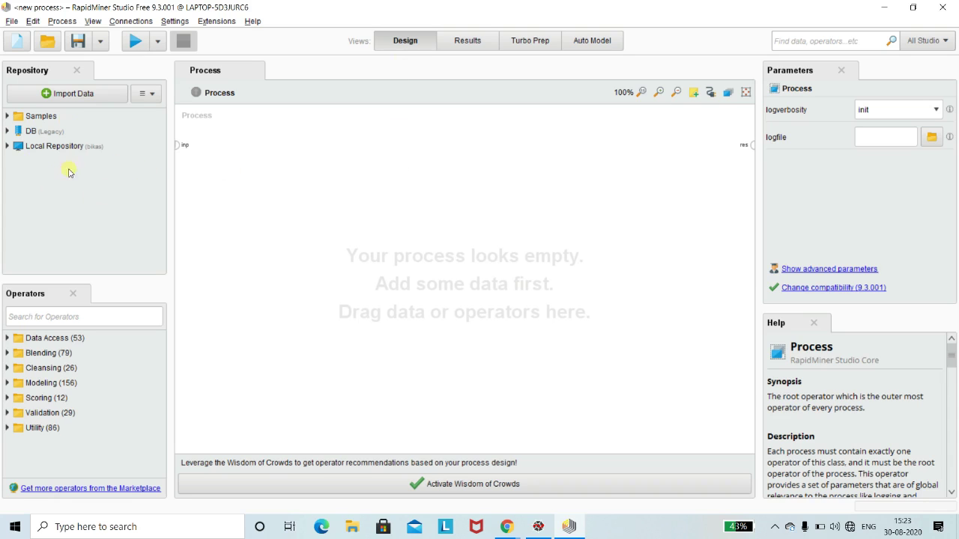
Create a subfolder named Lab_BSP in the Local Repository
click(8, 146)
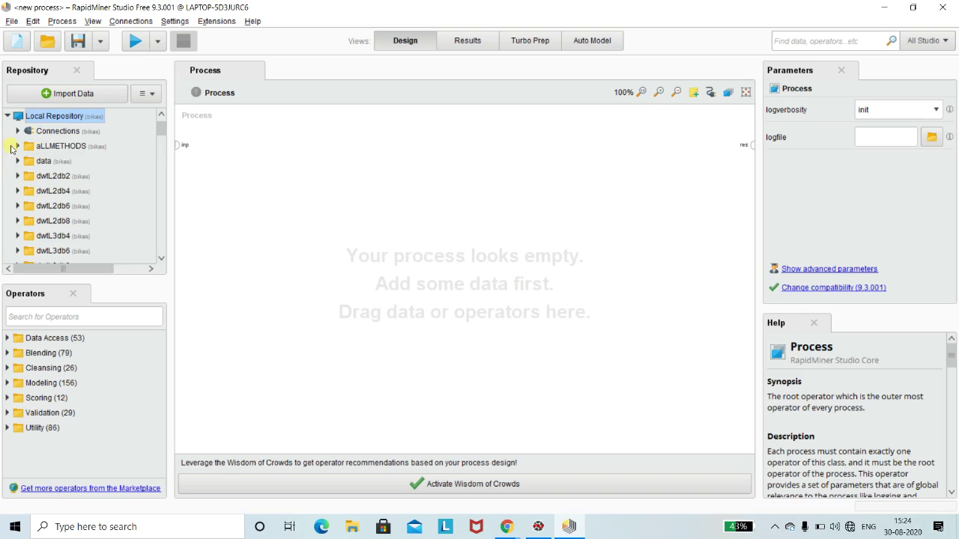
scroll(165, 133, down, 2)
scroll(165, 133, up, 3)
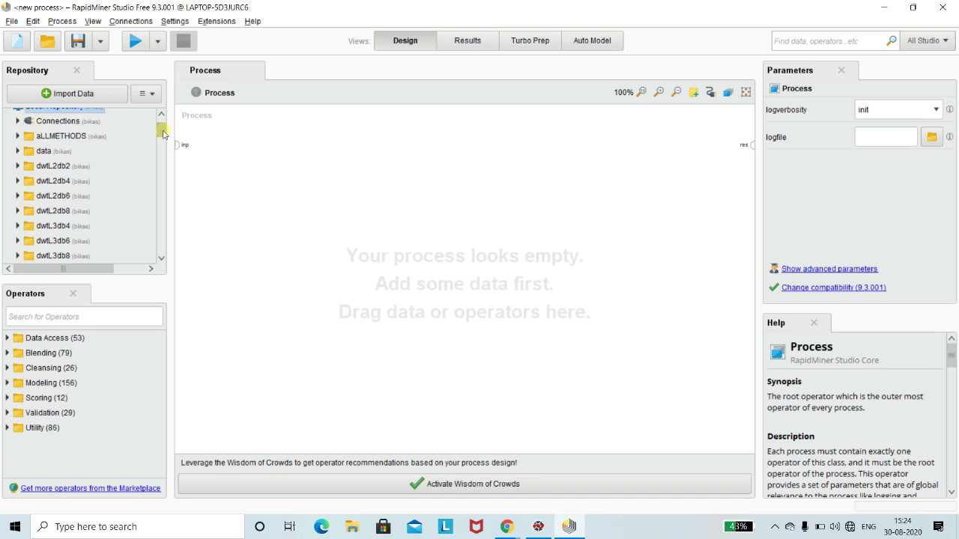
mouse_move(161, 132)
mouse_down()
mouse_move(162, 206)
mouse_move(171, 126)
mouse_move(156, 145)
mouse_move(159, 124)
mouse_up()
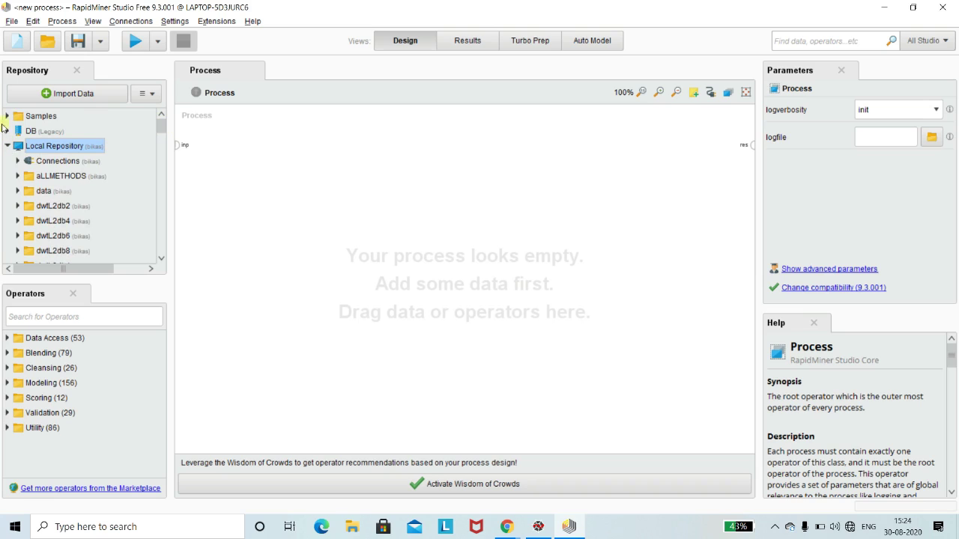
click(153, 96)
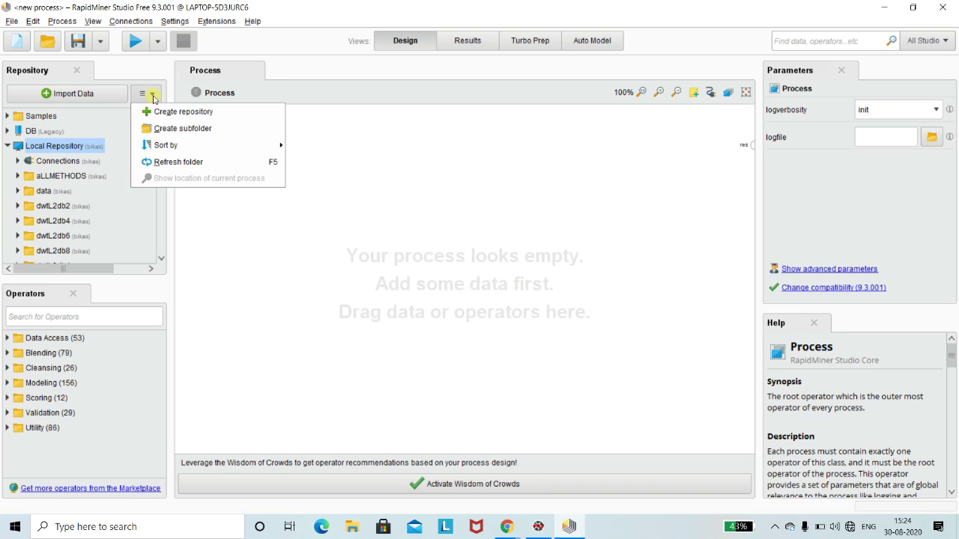
click(170, 131)
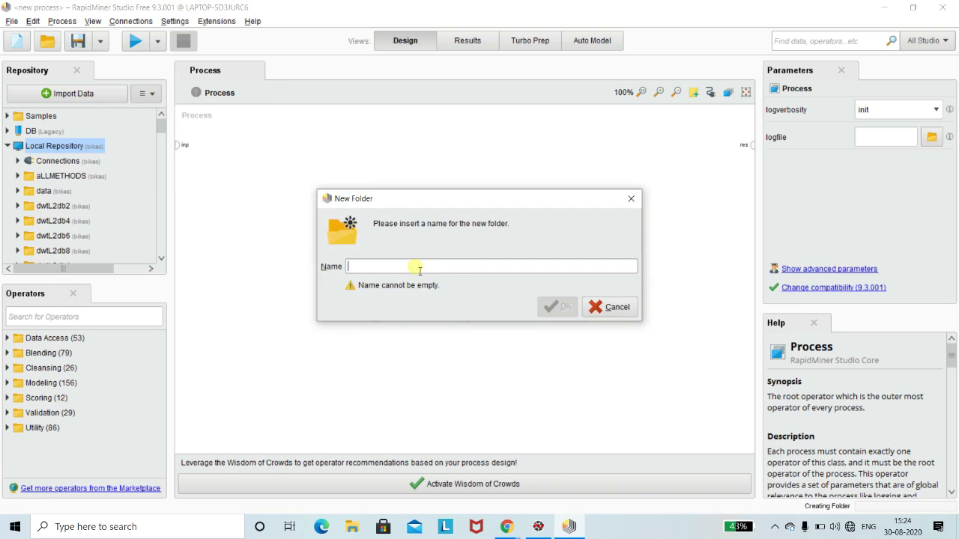
text(Lab)
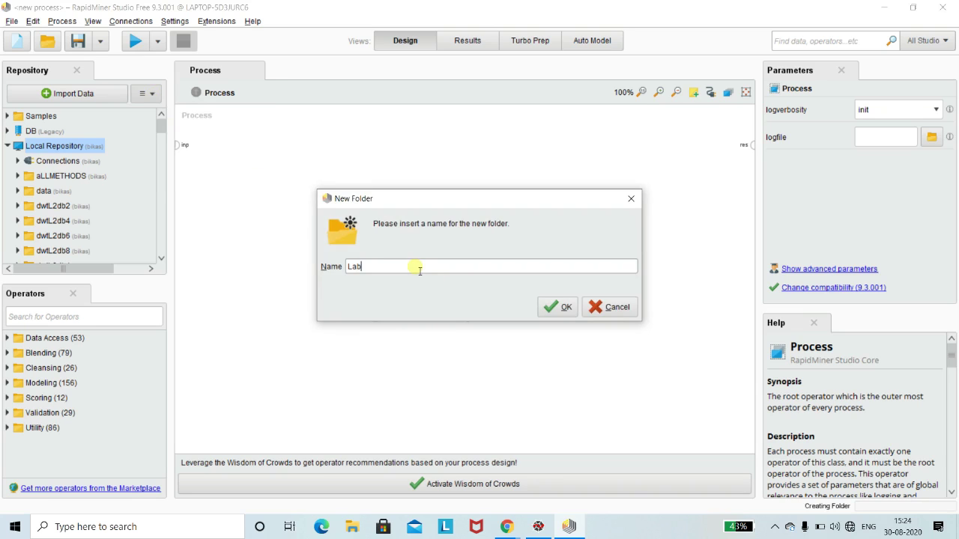
text(_BSP)
click(554, 307)
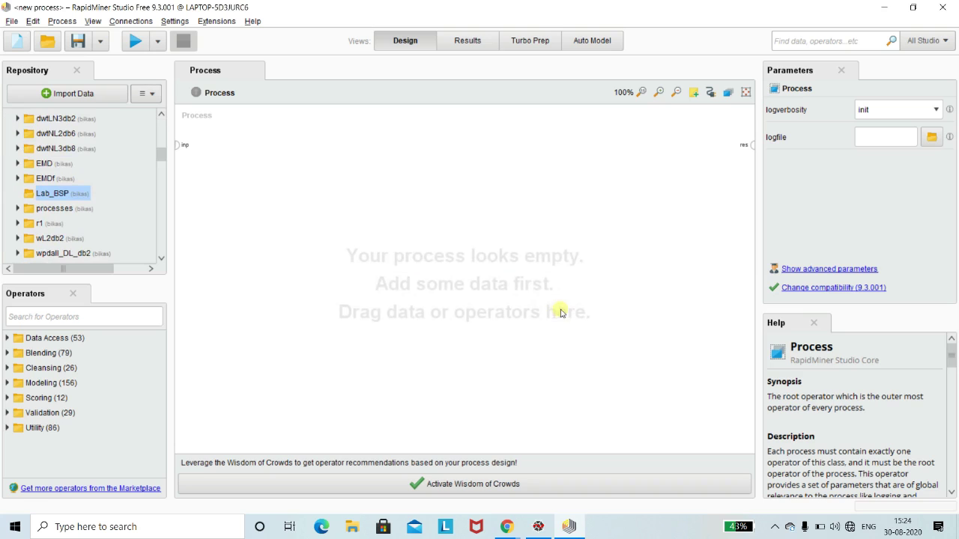
Try to create another subfolder named Lab_BSP directly under the collapsed Local Repository
click(58, 210)
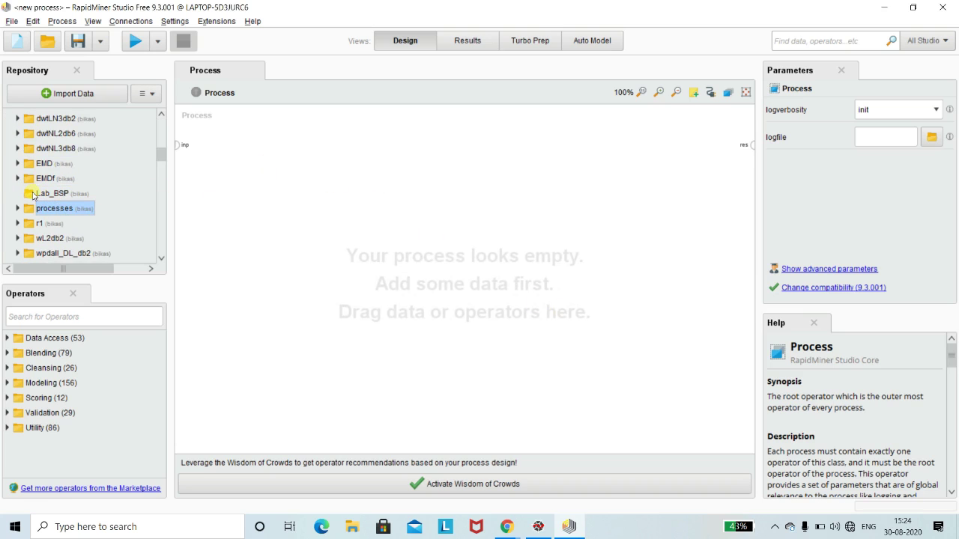
click(34, 197)
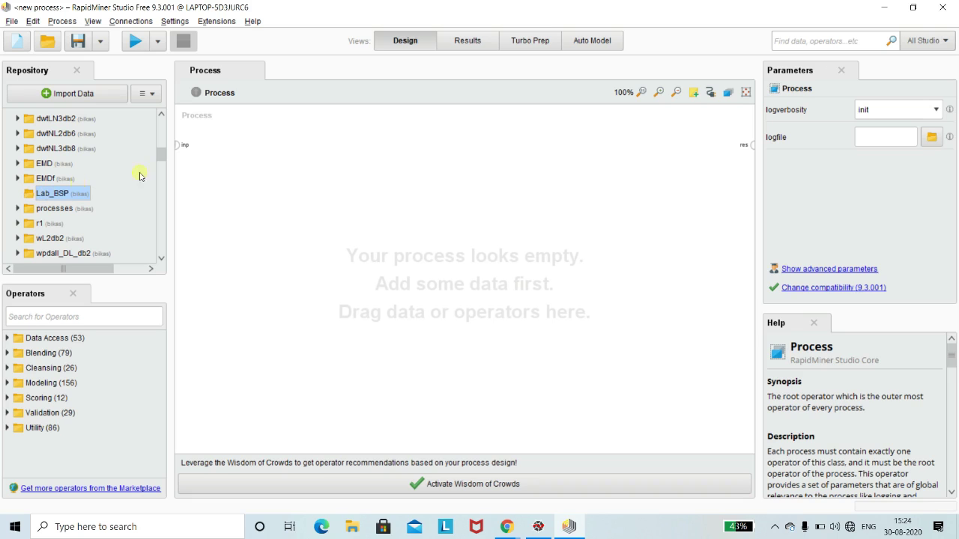
drag(162, 156, 165, 122)
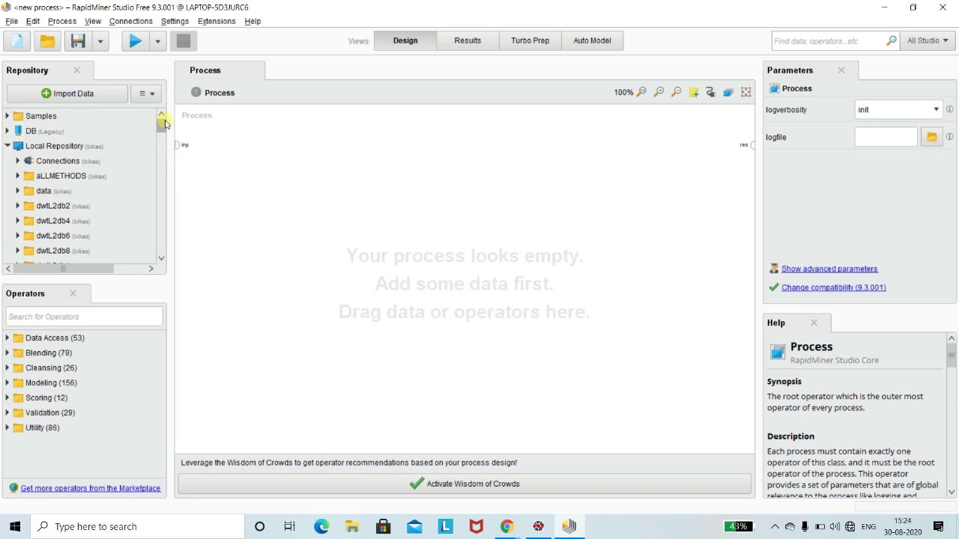
scroll(165, 123, down, 3)
scroll(164, 122, up, 3)
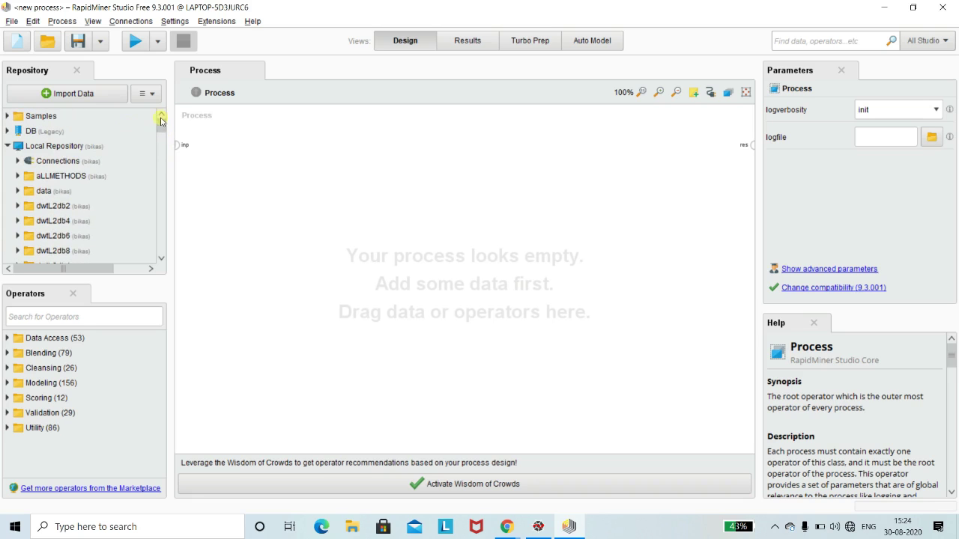
click(9, 148)
click(146, 95)
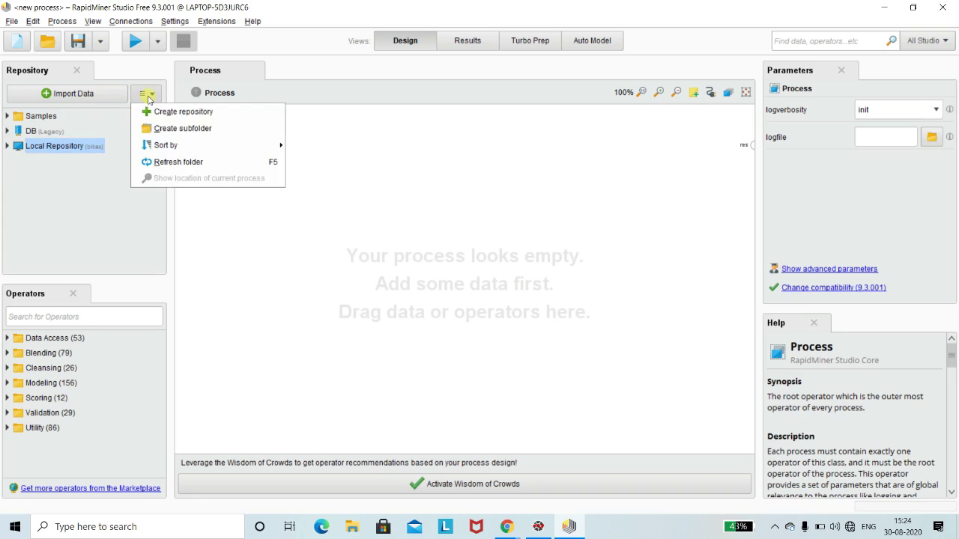
click(163, 131)
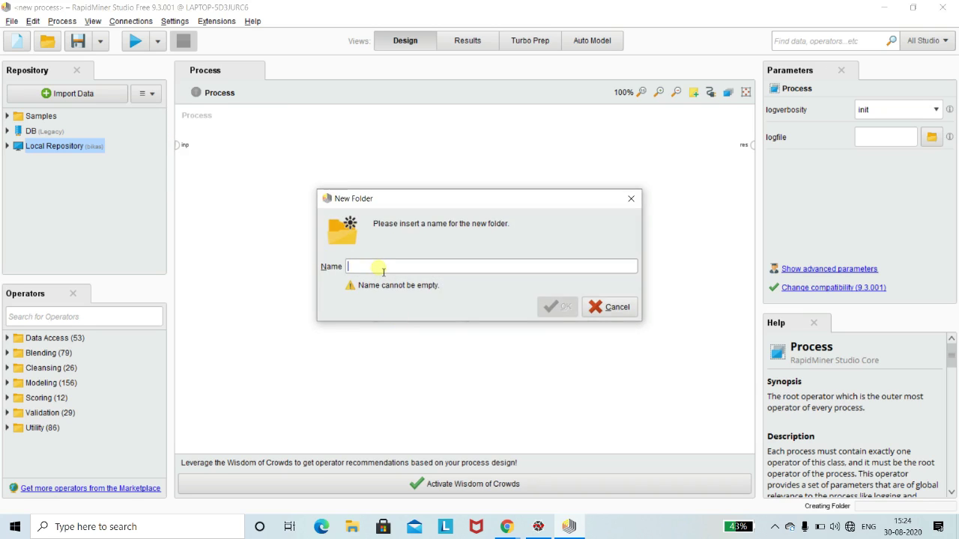
text(Lab_BSP)
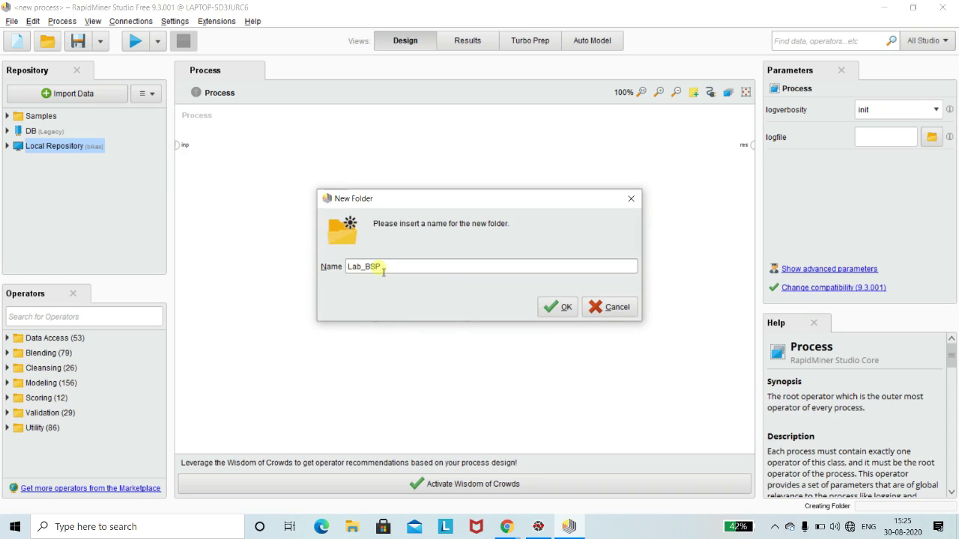
click(566, 308)
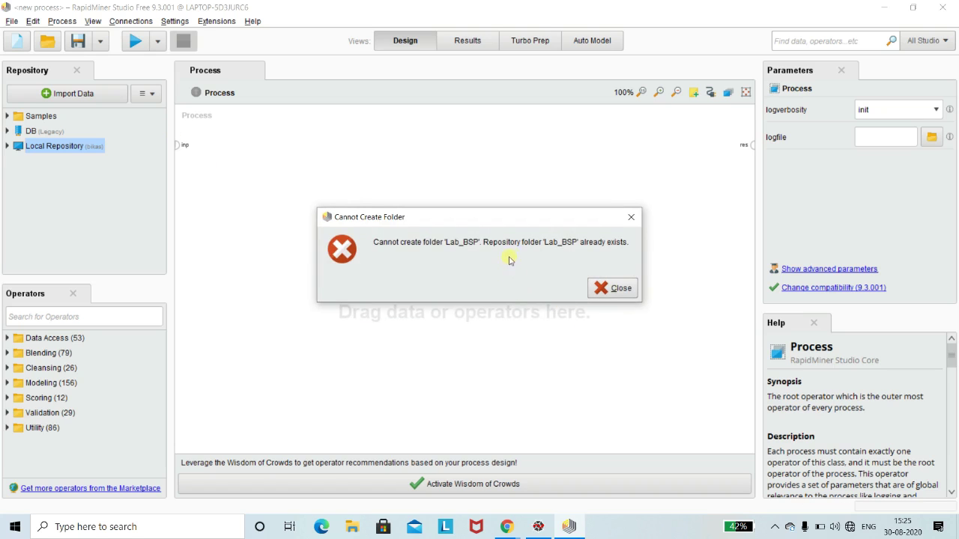
click(616, 288)
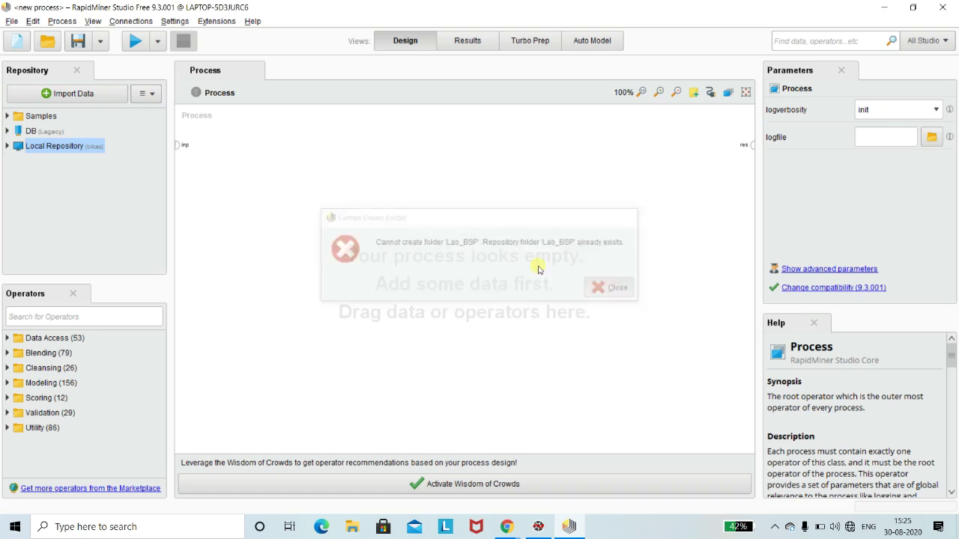
Delete the Lab_BSP folder from the Local Repository
click(7, 146)
scroll(69, 166, down, 5)
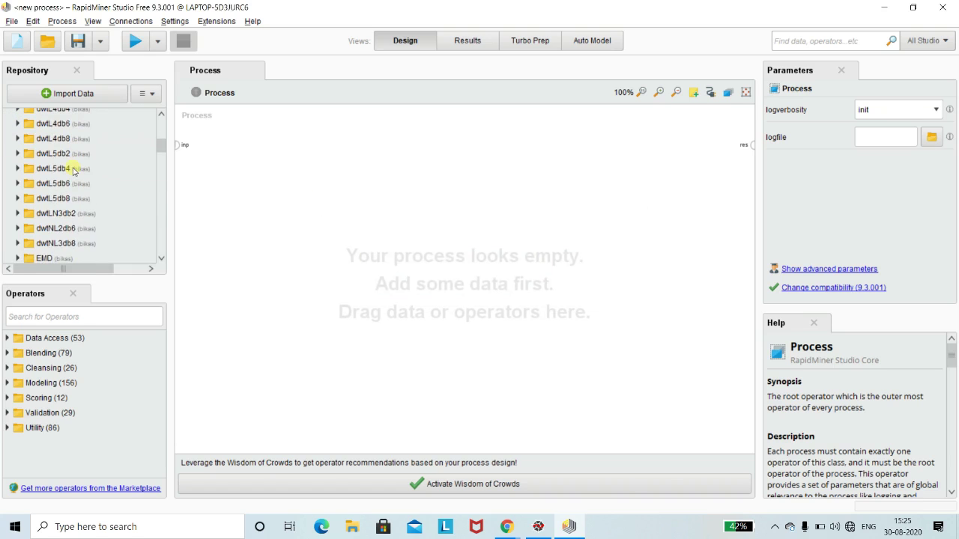
scroll(74, 172, down, 2)
scroll(73, 172, down, 1)
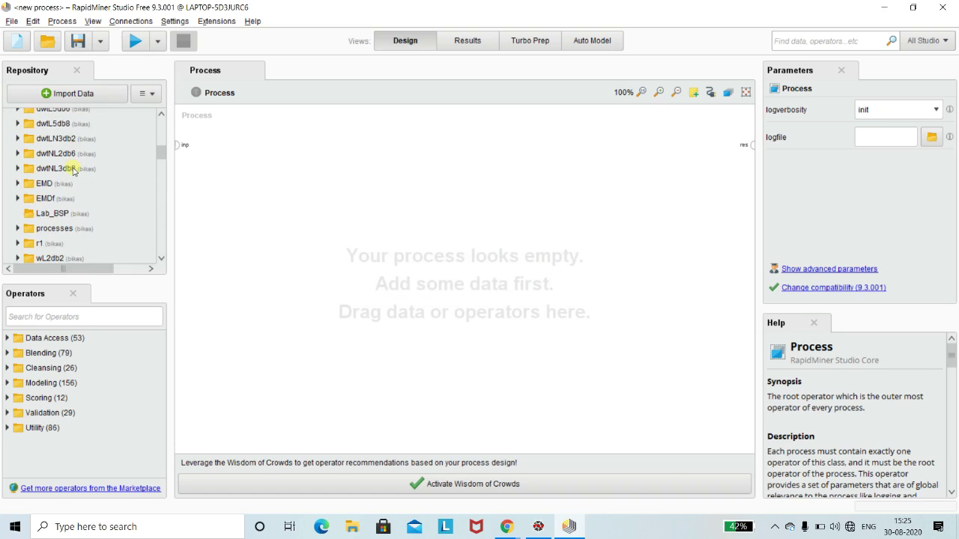
click(42, 215)
right_click(42, 215)
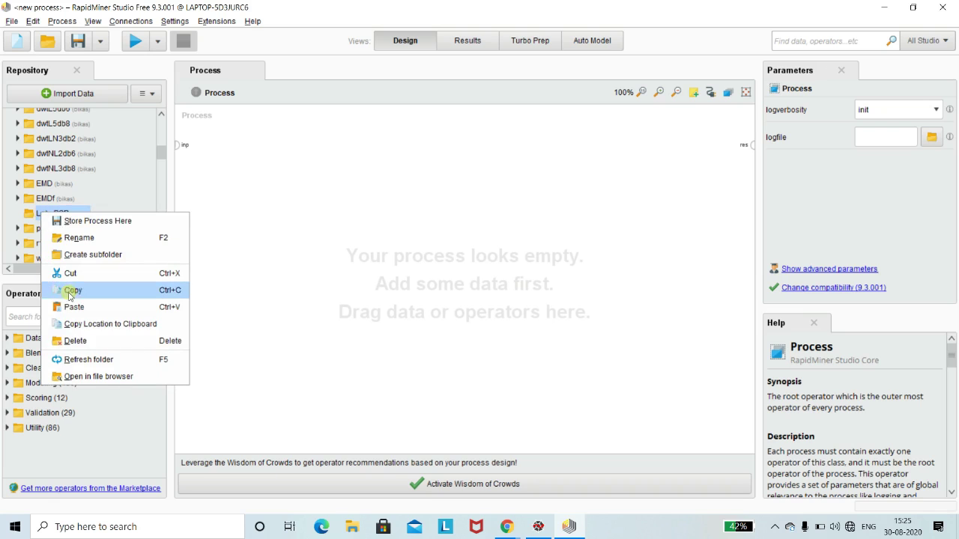
click(75, 341)
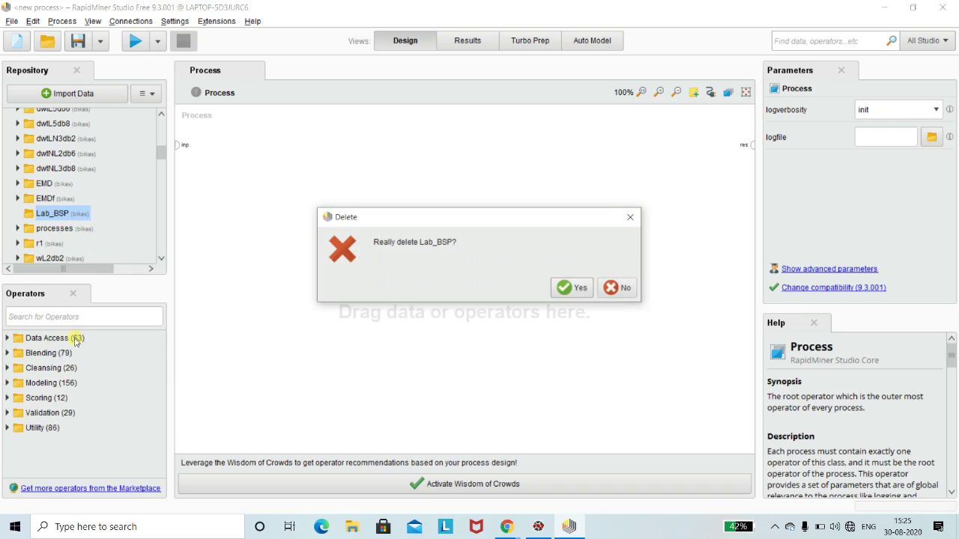
click(563, 287)
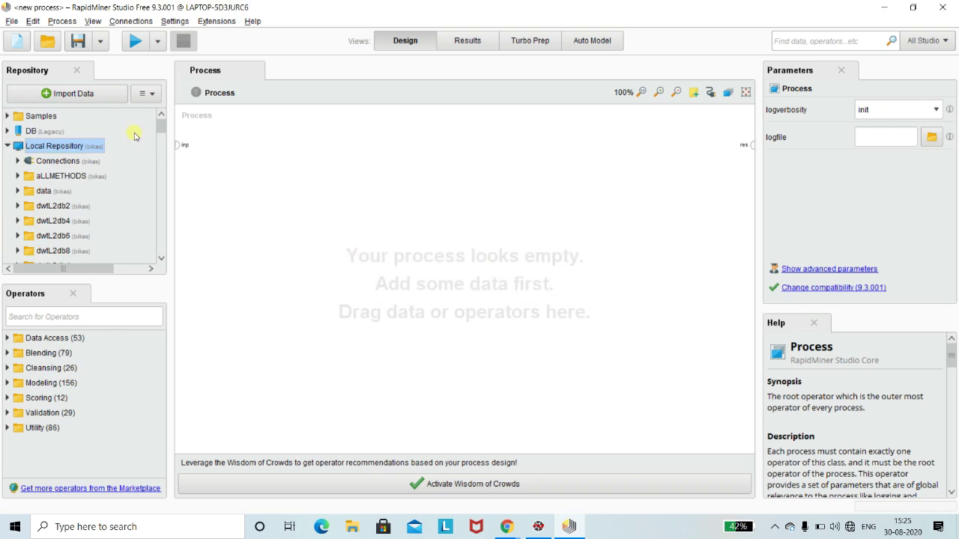
Collapse the Local Repository and create a subfolder named LAB_BSP in it
click(7, 145)
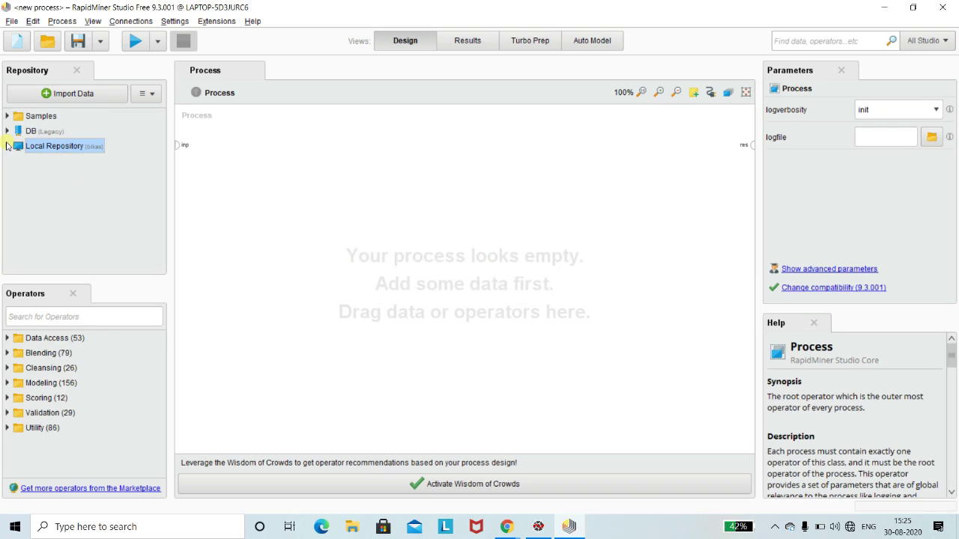
click(146, 94)
click(153, 129)
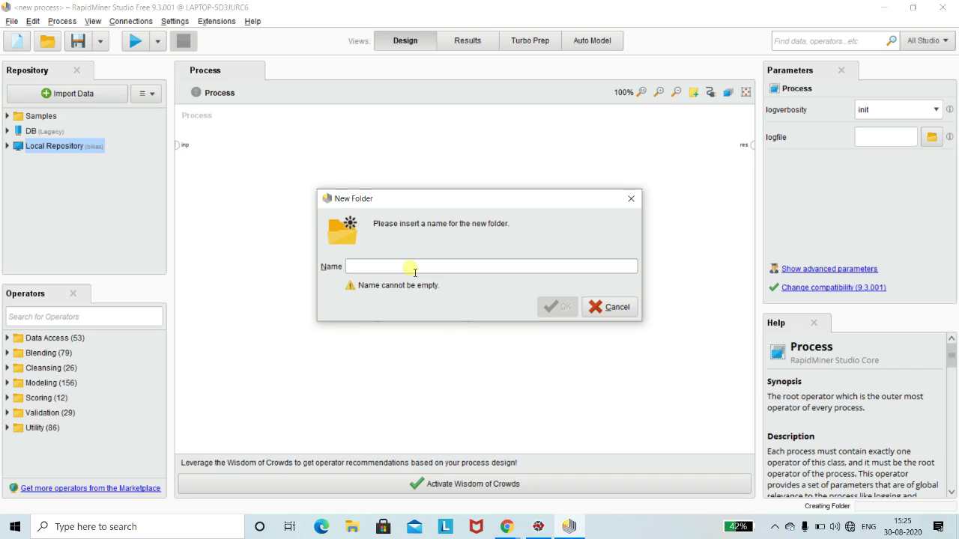
text(LAB)
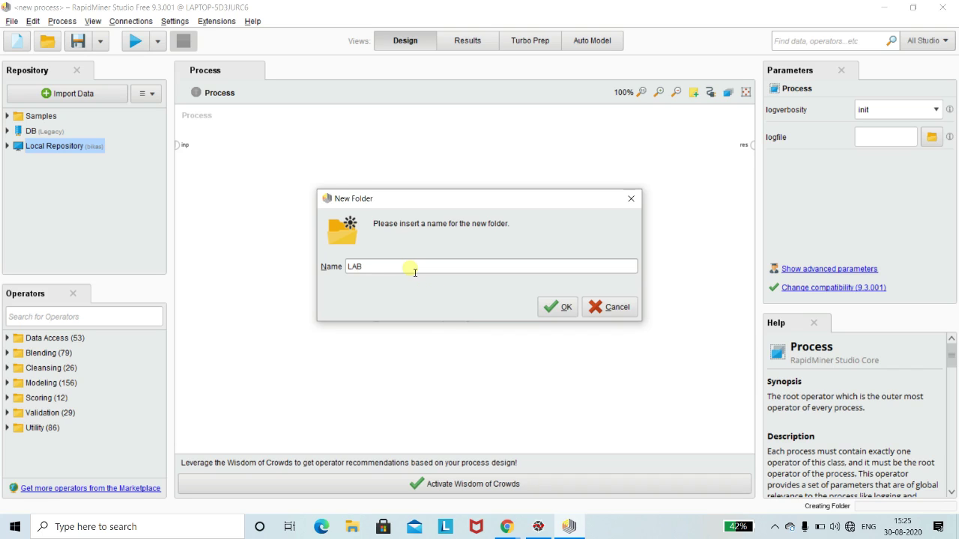
text(_BSP)
click(563, 307)
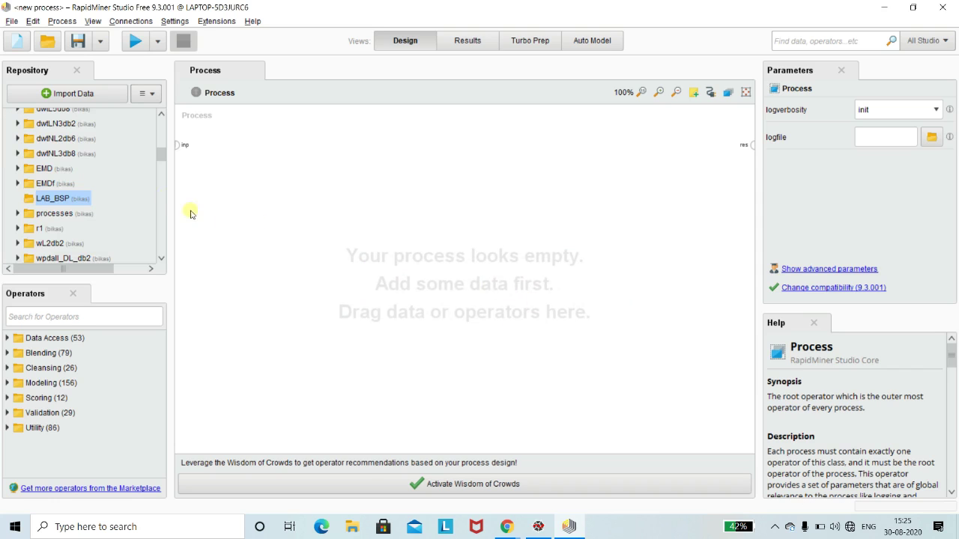
Browse the folders and data sets stored in the Local Repository, and collapse it
drag(161, 153, 160, 117)
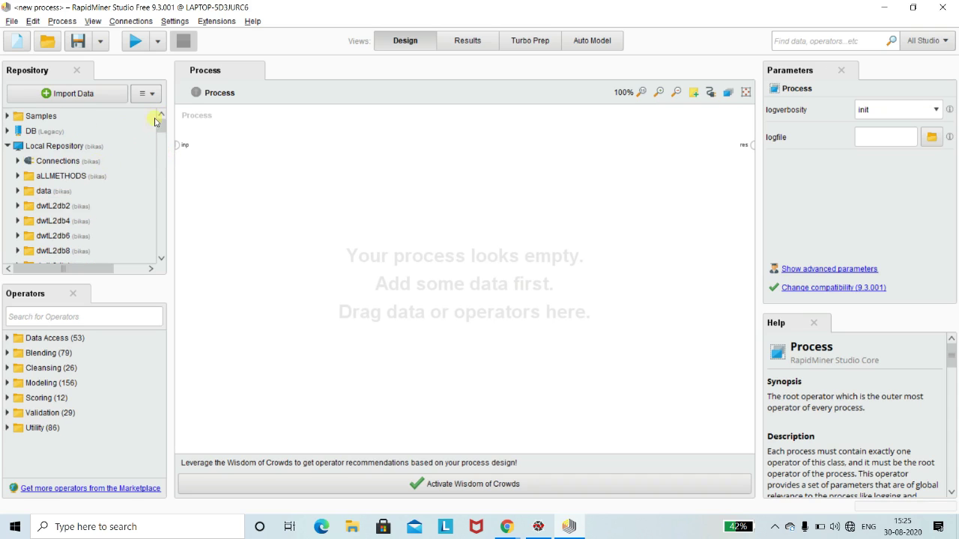
mouse_move(159, 123)
mouse_down()
mouse_move(159, 161)
mouse_move(146, 126)
mouse_up()
drag(160, 124, 161, 192)
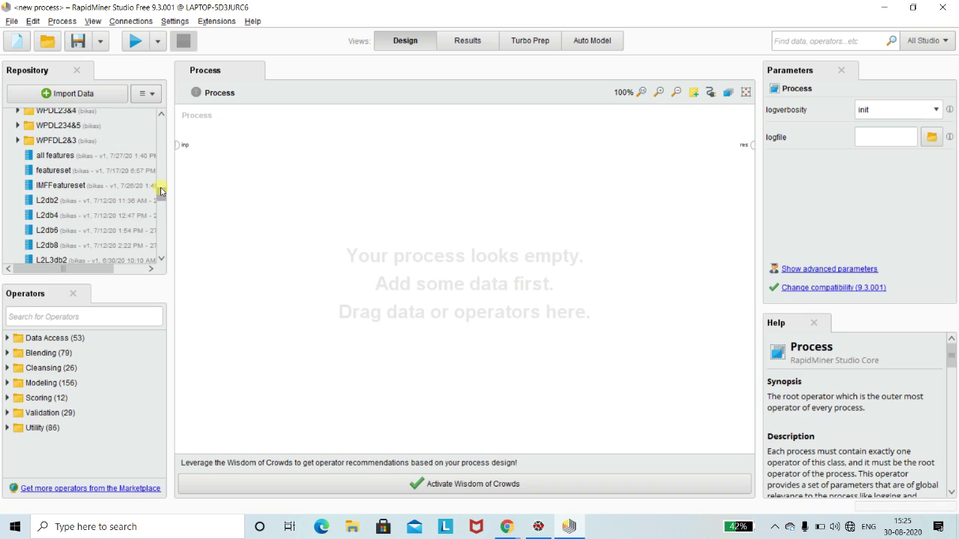
drag(161, 191, 161, 122)
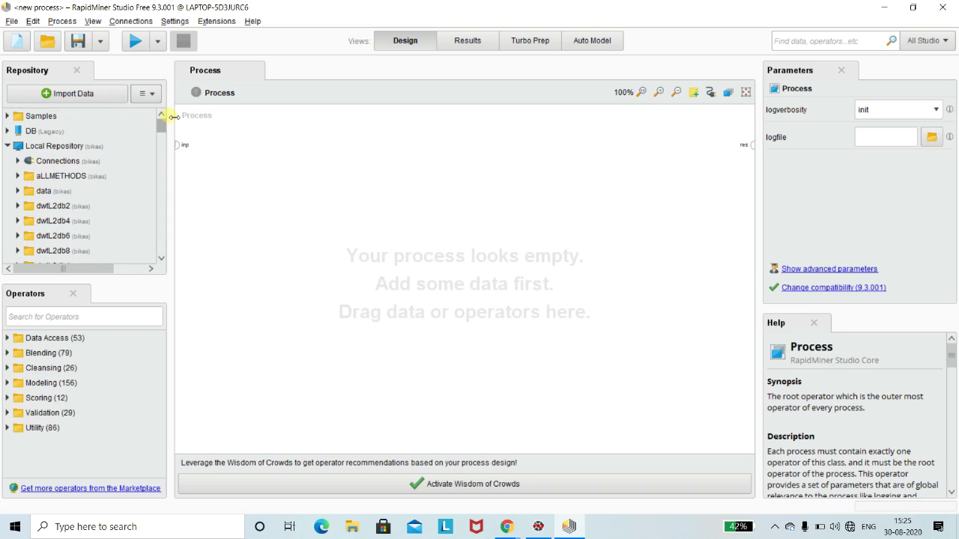
click(7, 146)
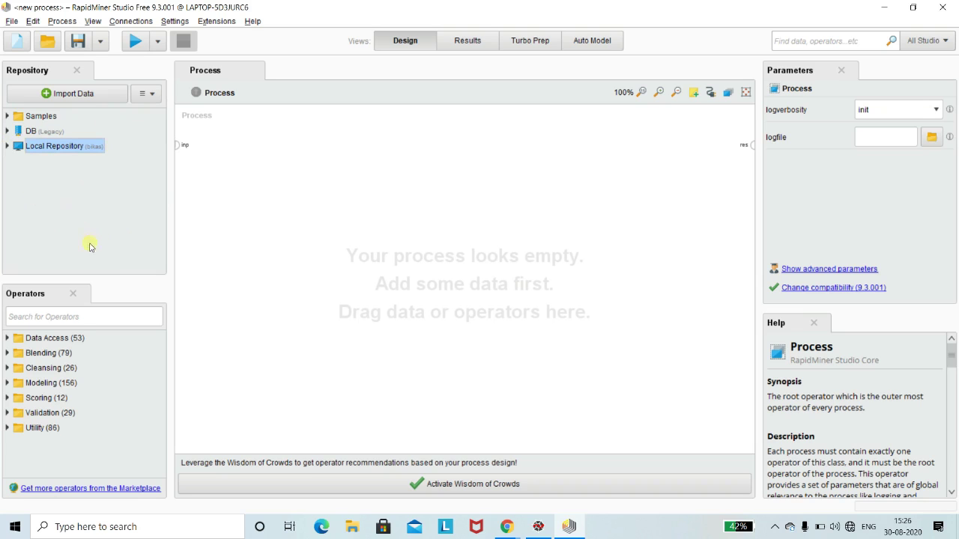
click(774, 527)
click(769, 506)
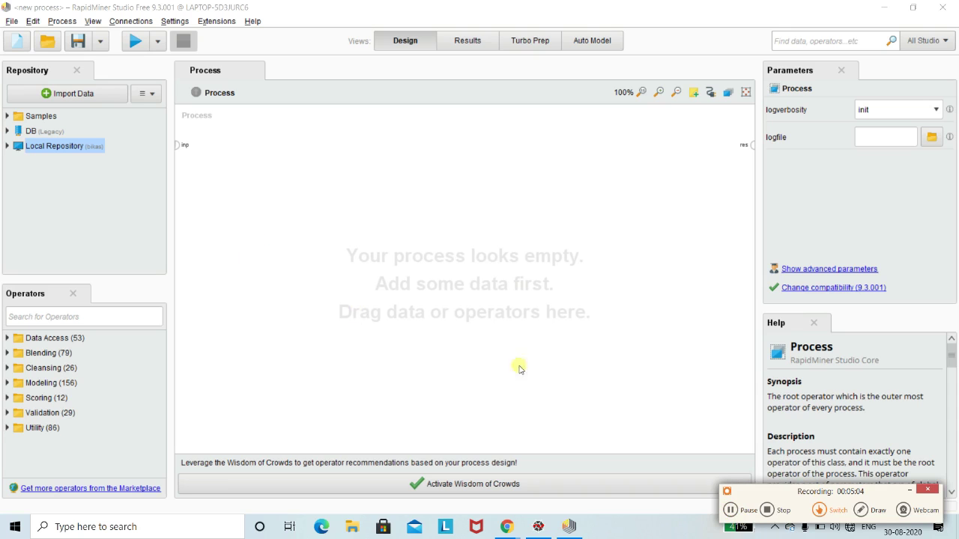
click(909, 491)
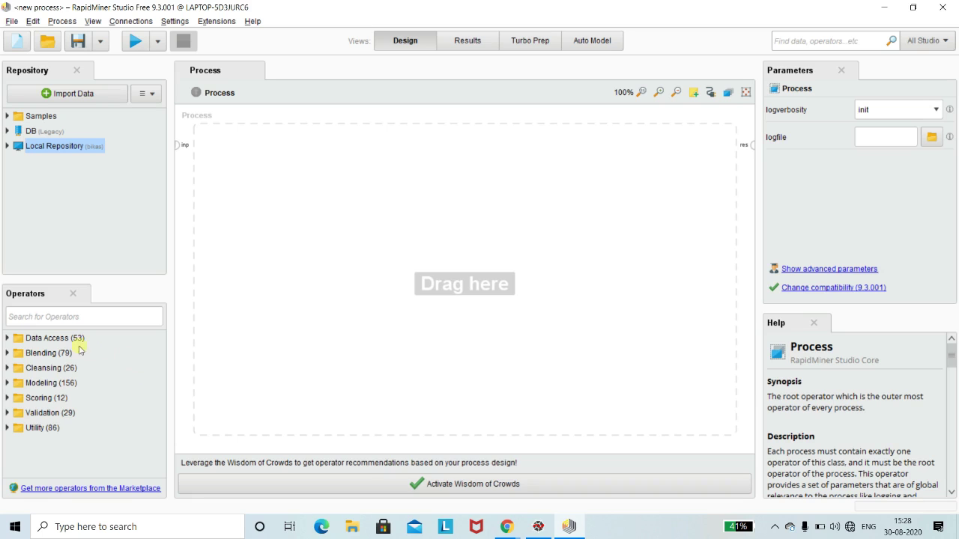
Expand the Data Access operators down to the Read group under Files and examine the available Read operators
click(9, 338)
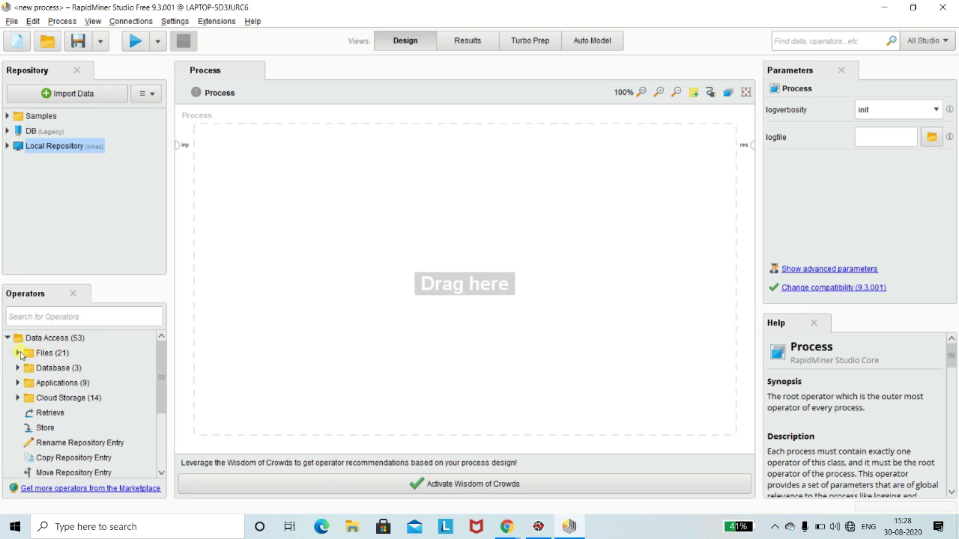
click(19, 354)
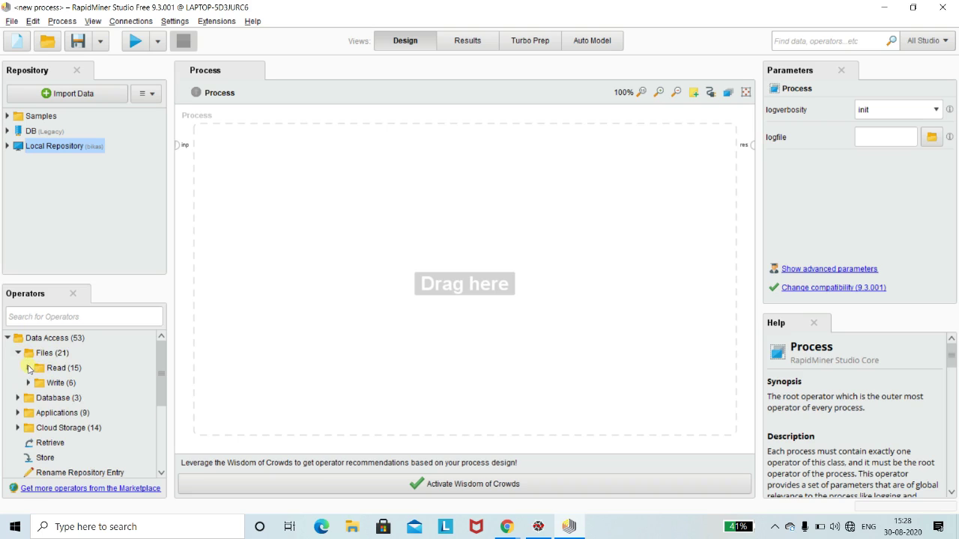
click(29, 368)
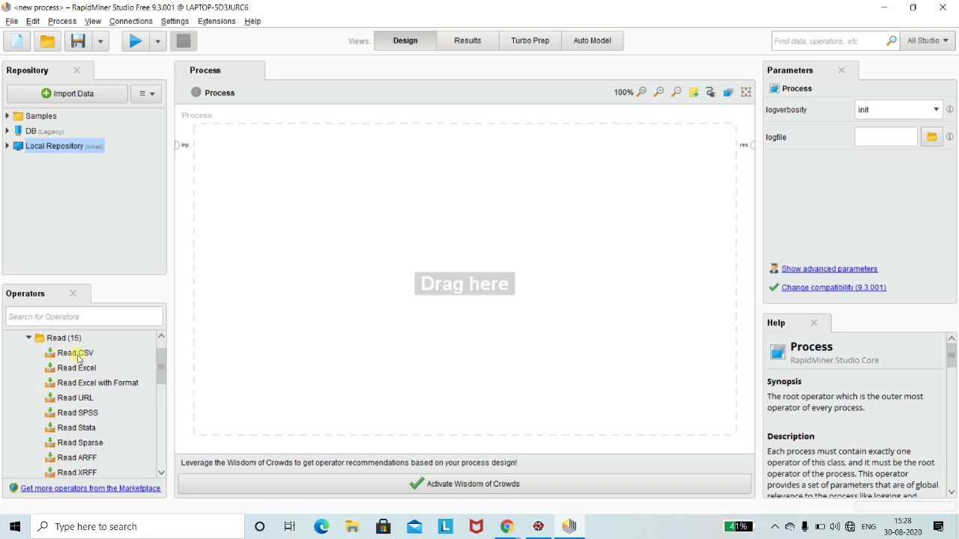
scroll(78, 357, down, 3)
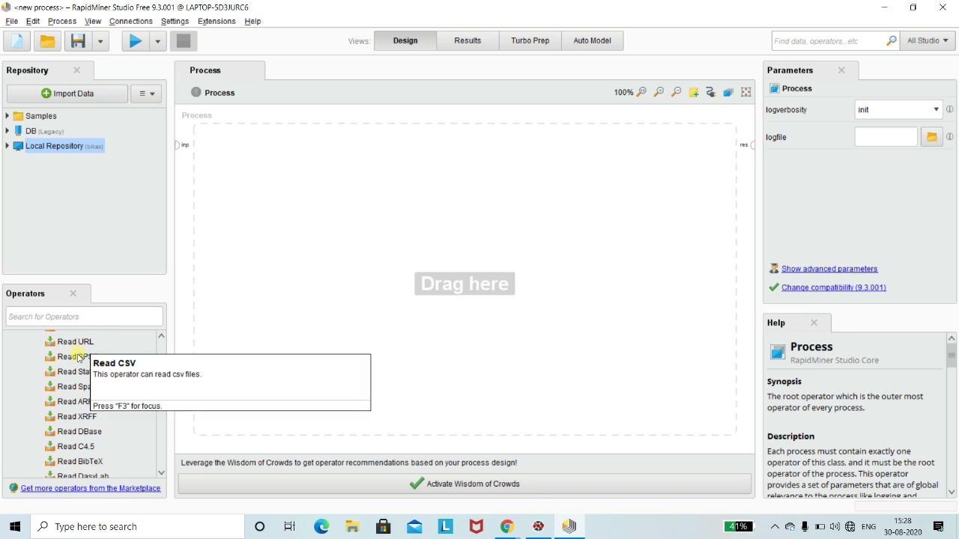
scroll(78, 357, down, 3)
scroll(78, 358, up, 2)
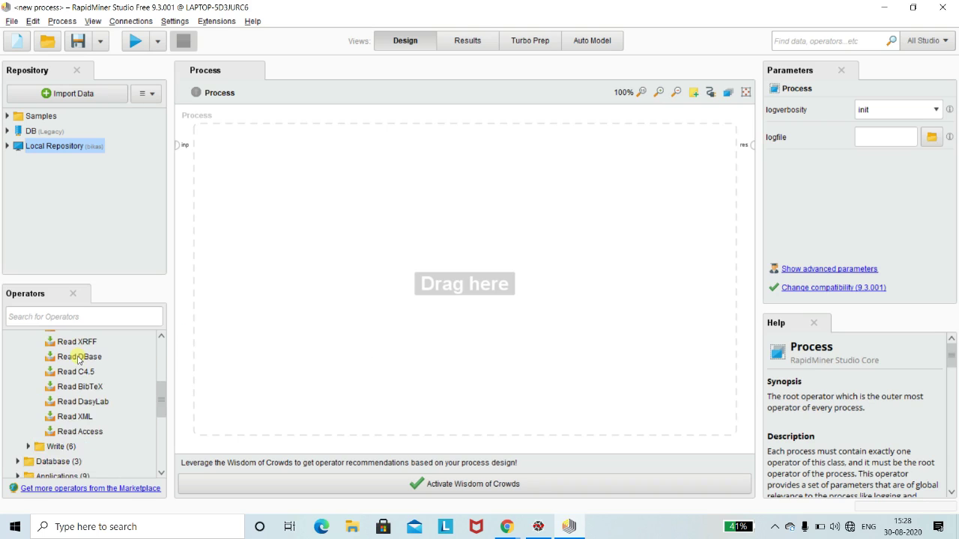
scroll(77, 357, up, 2)
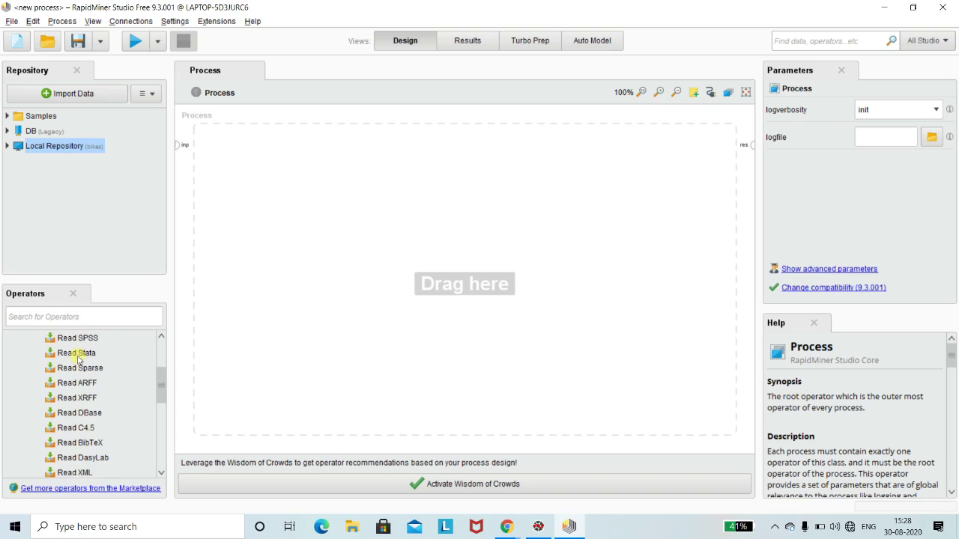
scroll(78, 358, up, 3)
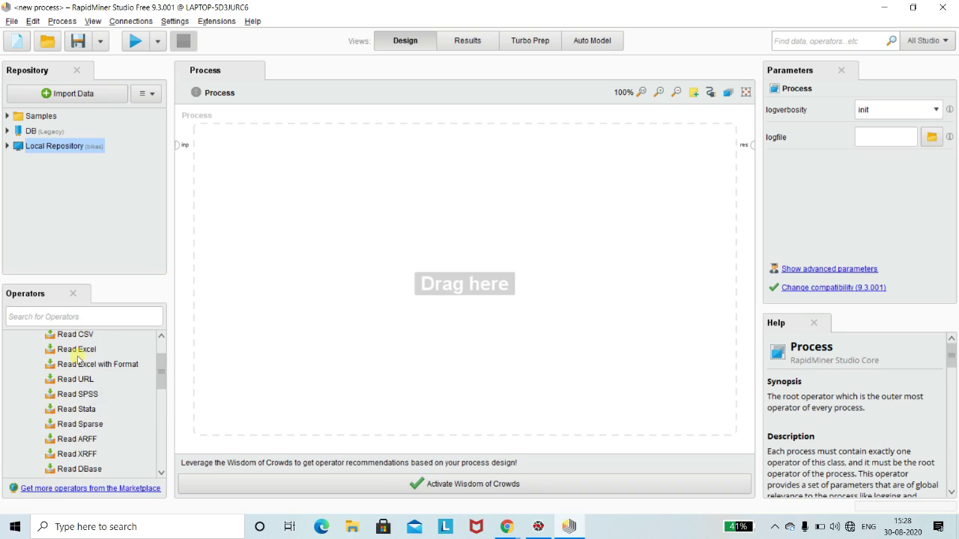
scroll(77, 357, up, 1)
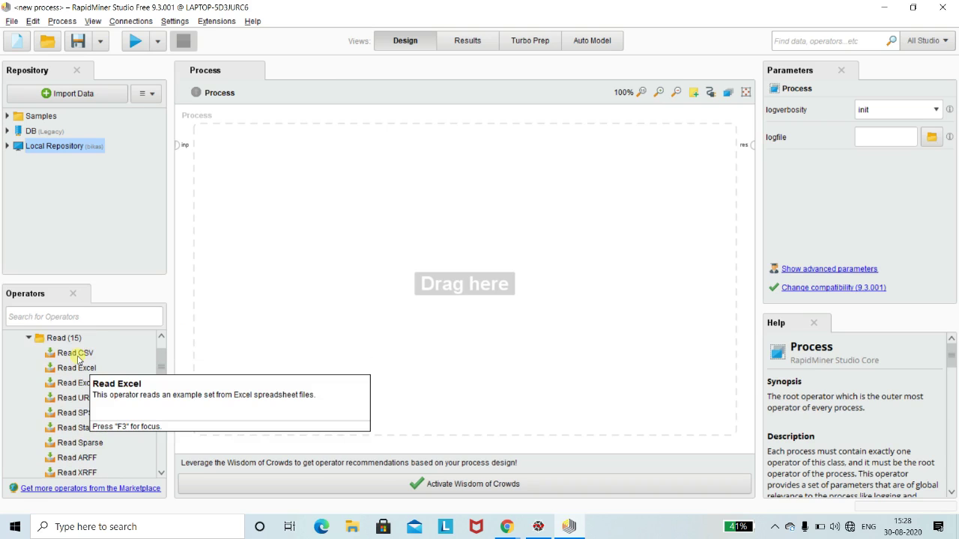
scroll(78, 357, down, 1)
scroll(78, 357, up, 1)
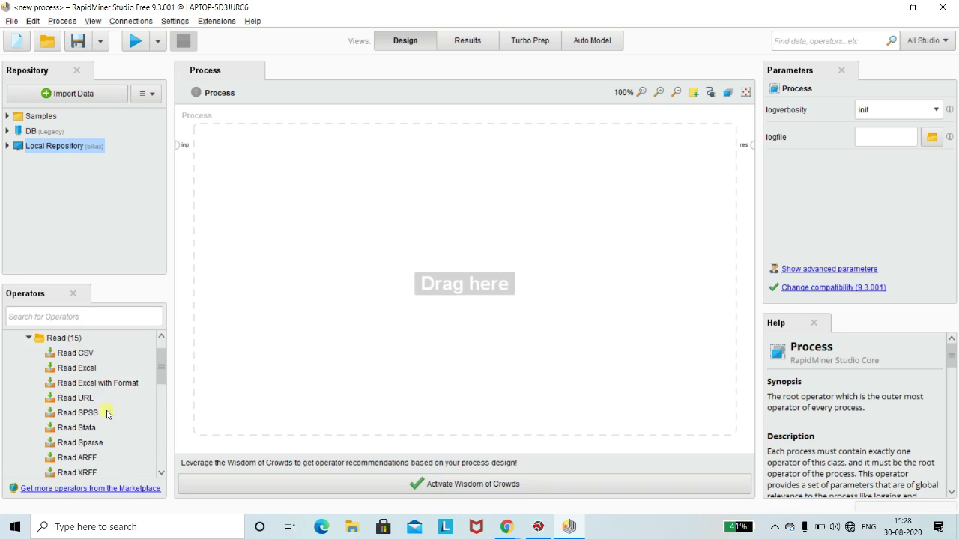
scroll(104, 414, down, 1)
scroll(104, 413, down, 1)
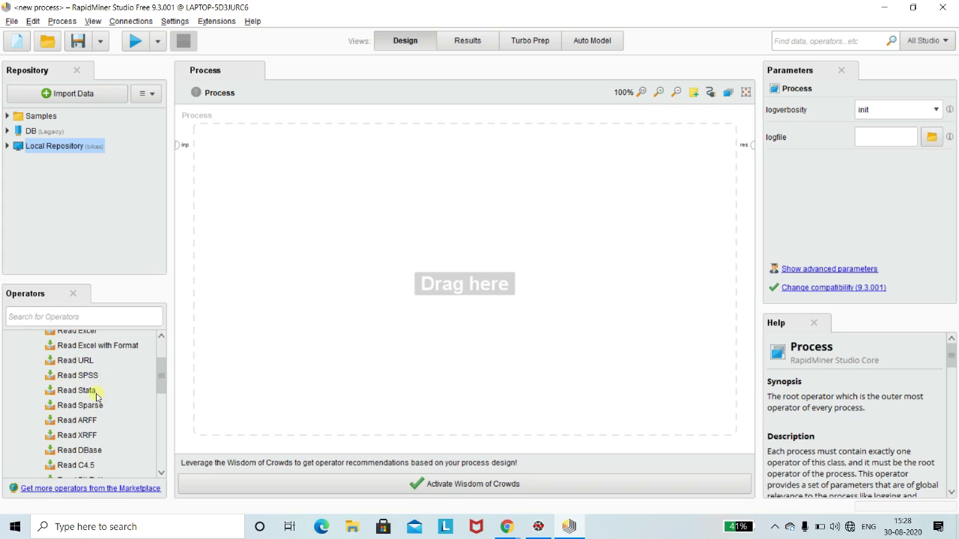
scroll(99, 424, down, 1)
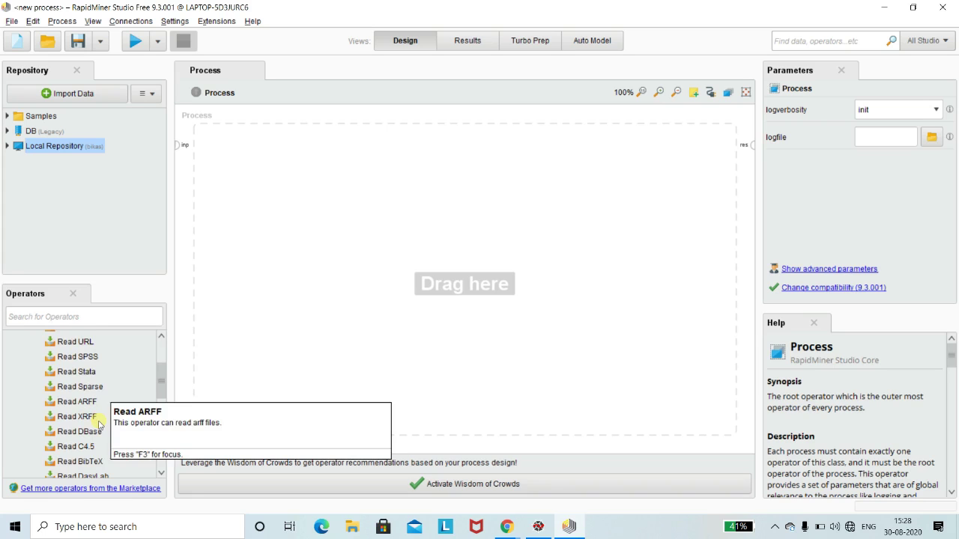
scroll(98, 424, down, 1)
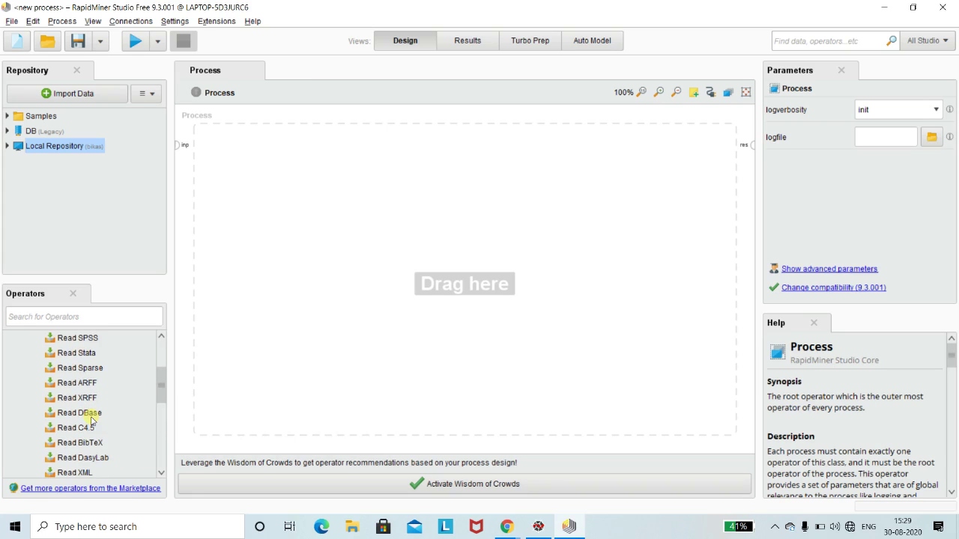
scroll(92, 419, down, 2)
scroll(92, 420, up, 5)
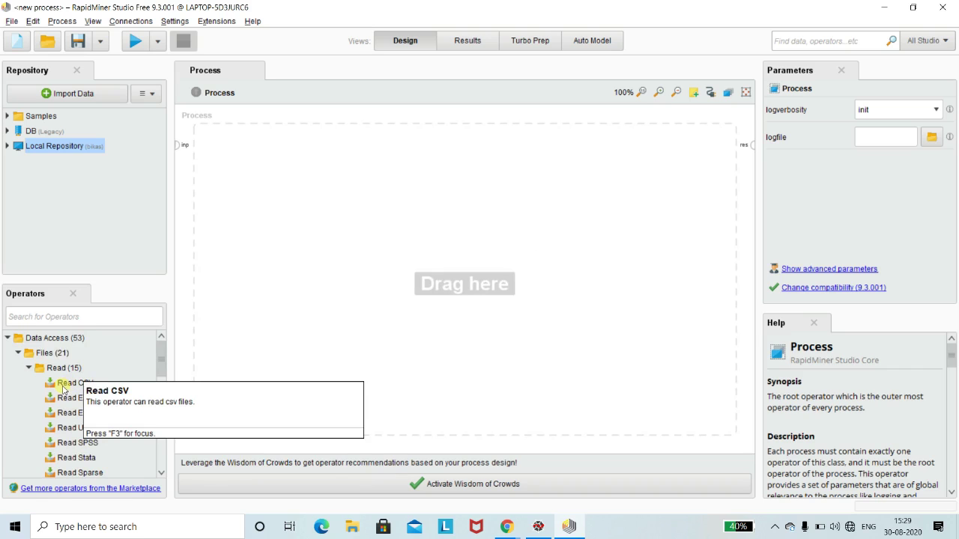
Add a Read CSV operator to the upper part of the empty process and deselect it
drag(63, 386, 74, 383)
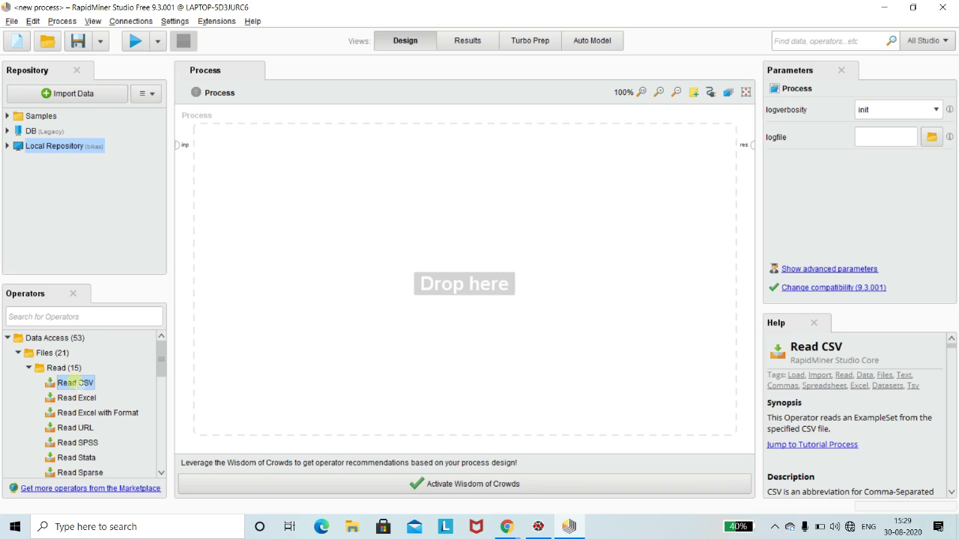
drag(74, 383, 298, 174)
click(294, 267)
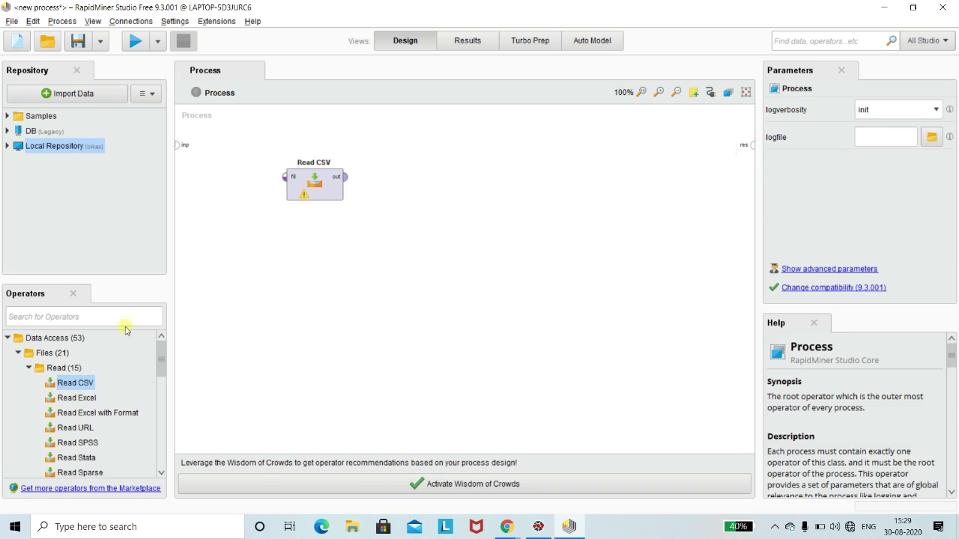
Add a Read Excel operator below Read CSV in the process, and select Read CSV to show its parameters
click(74, 400)
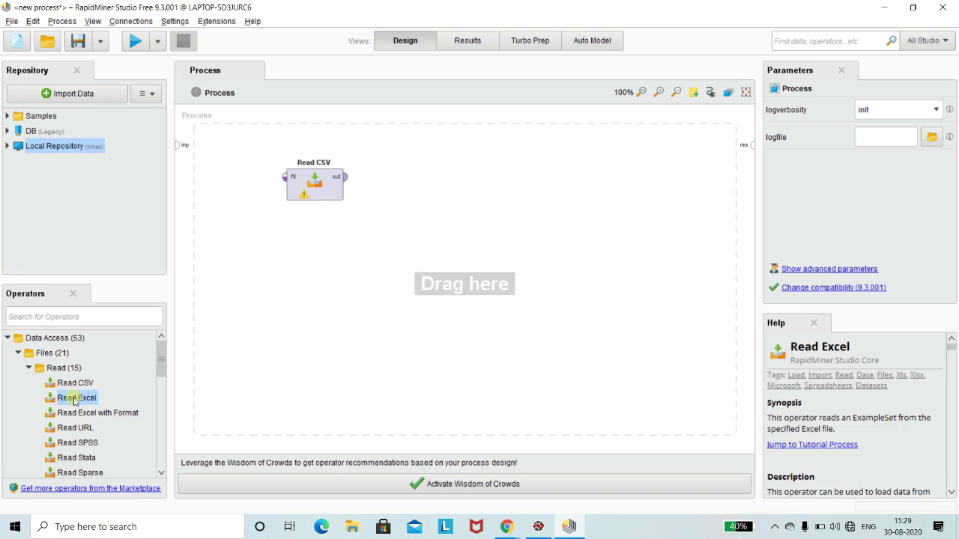
drag(74, 399, 360, 245)
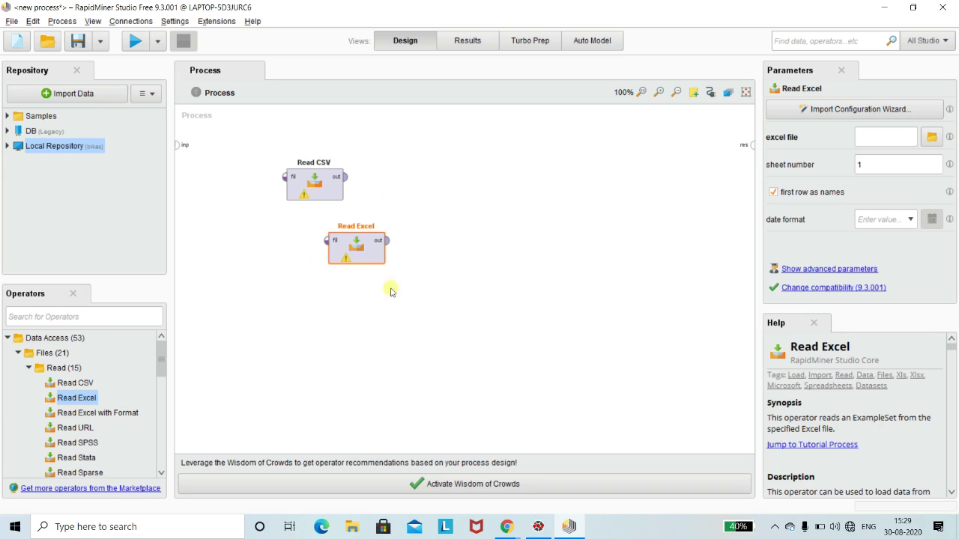
click(314, 186)
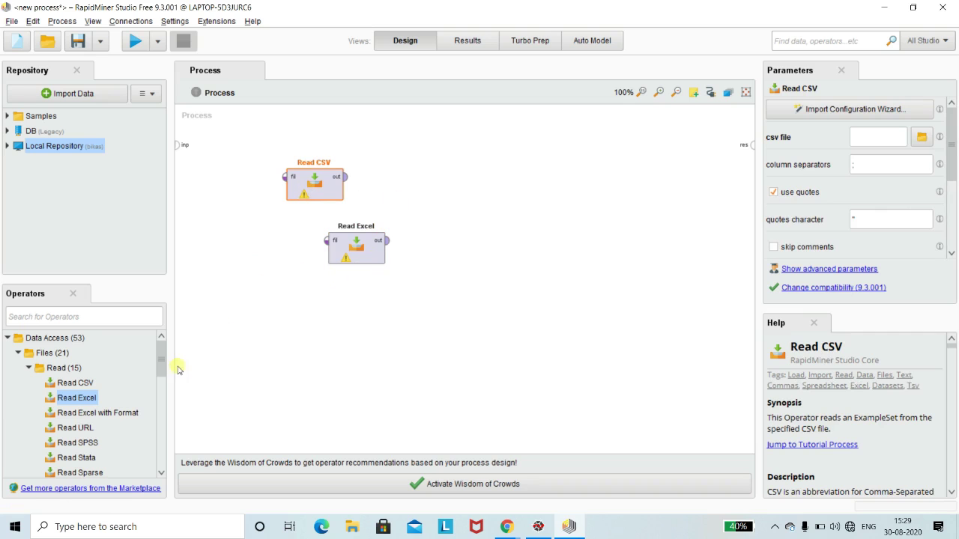
Examine the Write operators in the Files group, and collapse the Read, Files and Data Access groups
drag(159, 399, 160, 418)
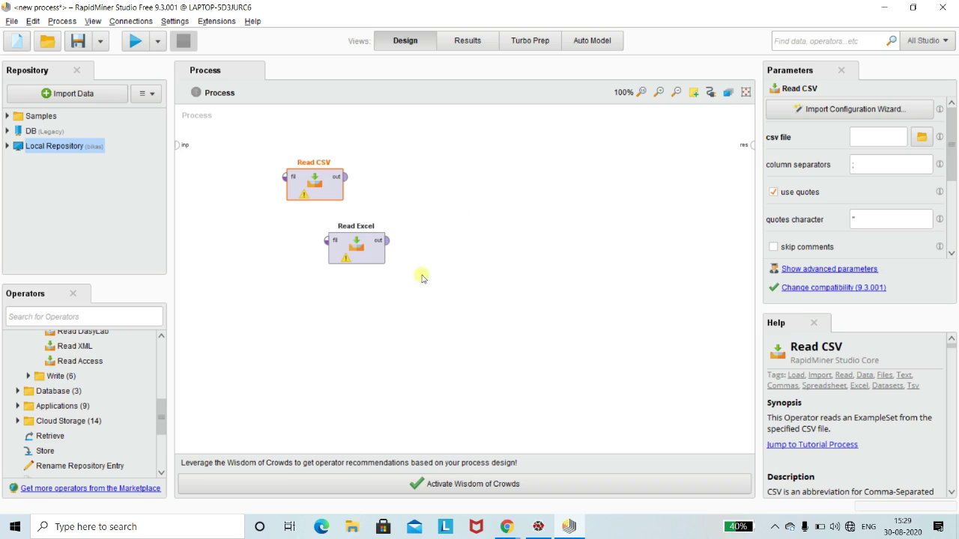
click(29, 376)
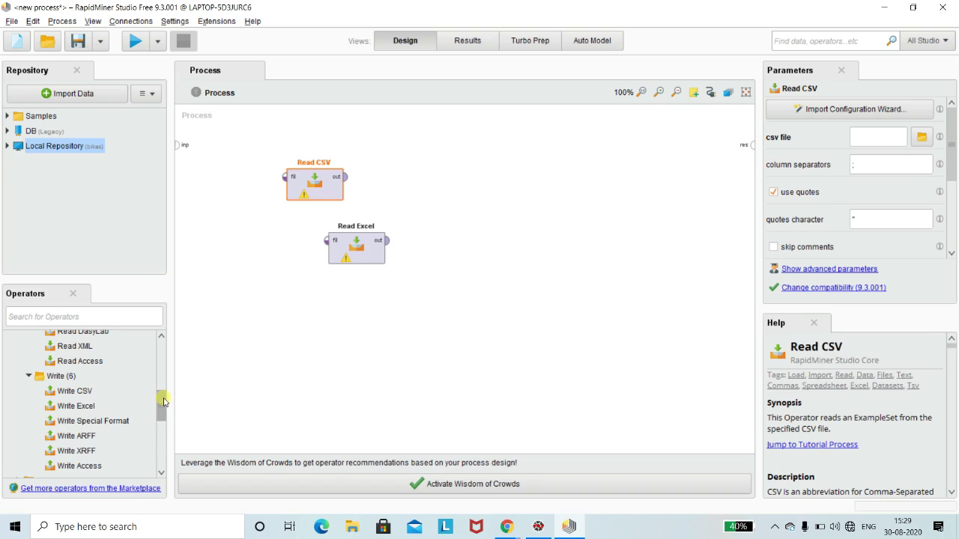
mouse_move(165, 401)
mouse_down()
mouse_move(164, 377)
mouse_move(164, 405)
mouse_up()
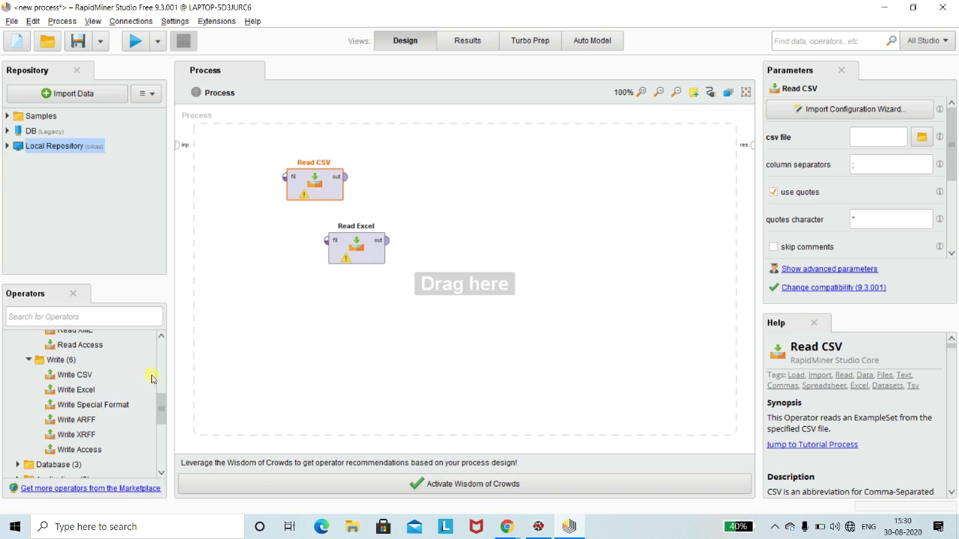
drag(161, 408, 163, 362)
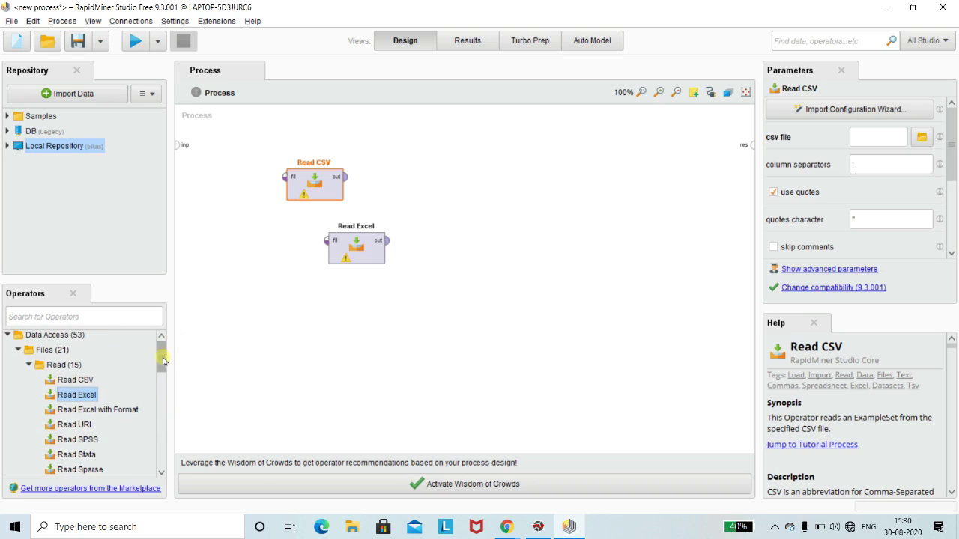
click(29, 365)
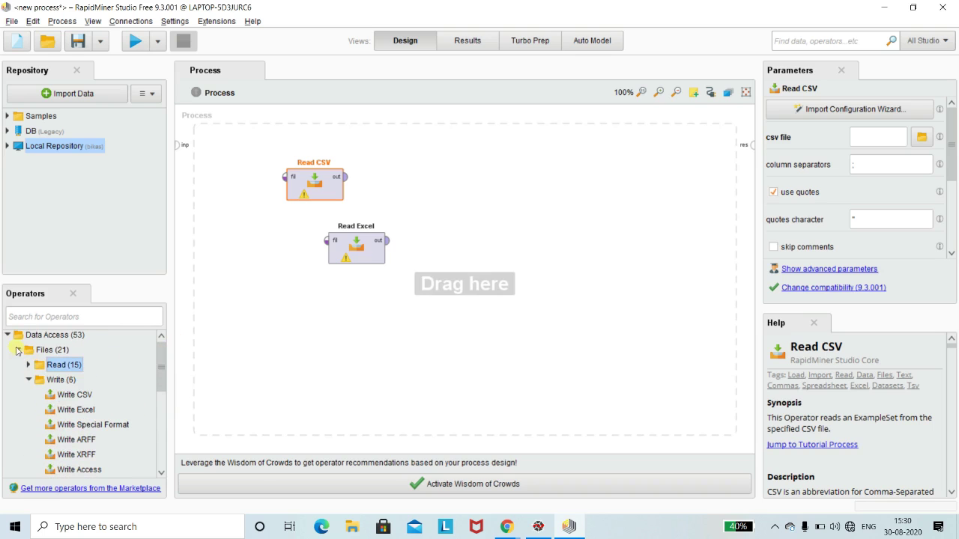
click(18, 351)
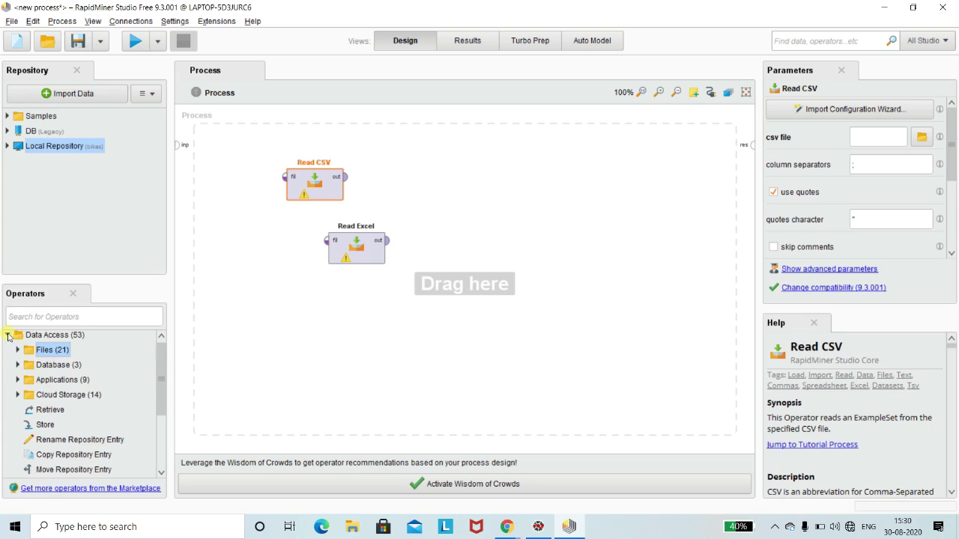
click(9, 336)
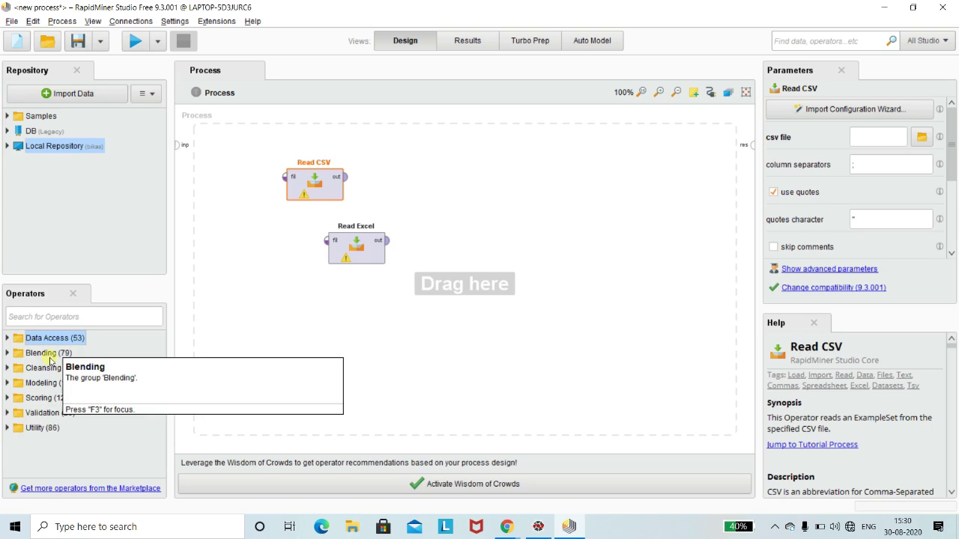
Expand the Cleansing and Modeling operator groups and examine the subgroups each one contains
click(8, 367)
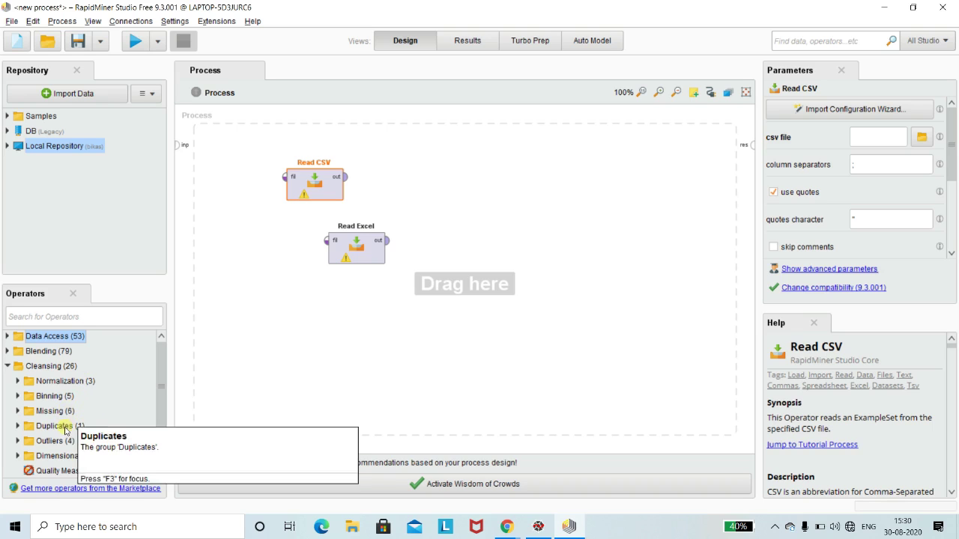
scroll(101, 423, down, 2)
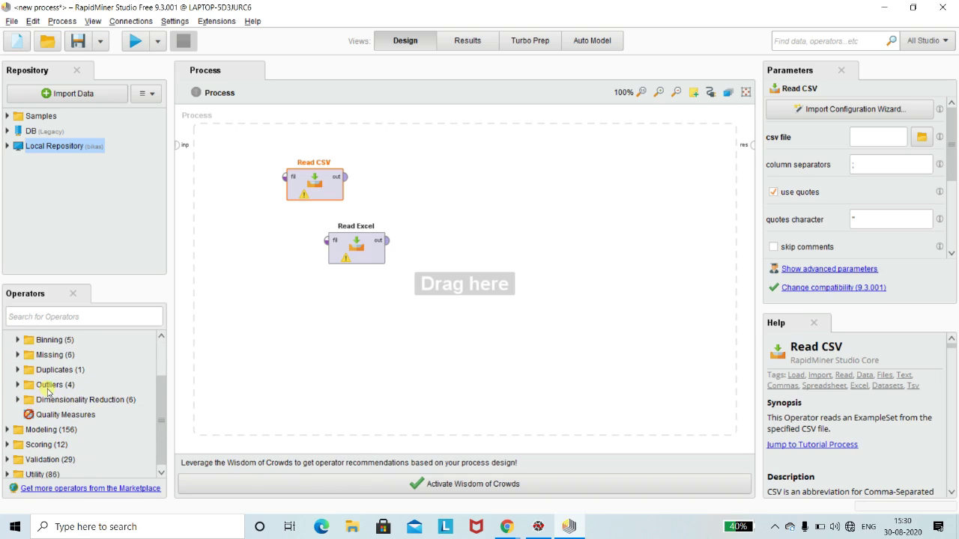
scroll(47, 391, down, 1)
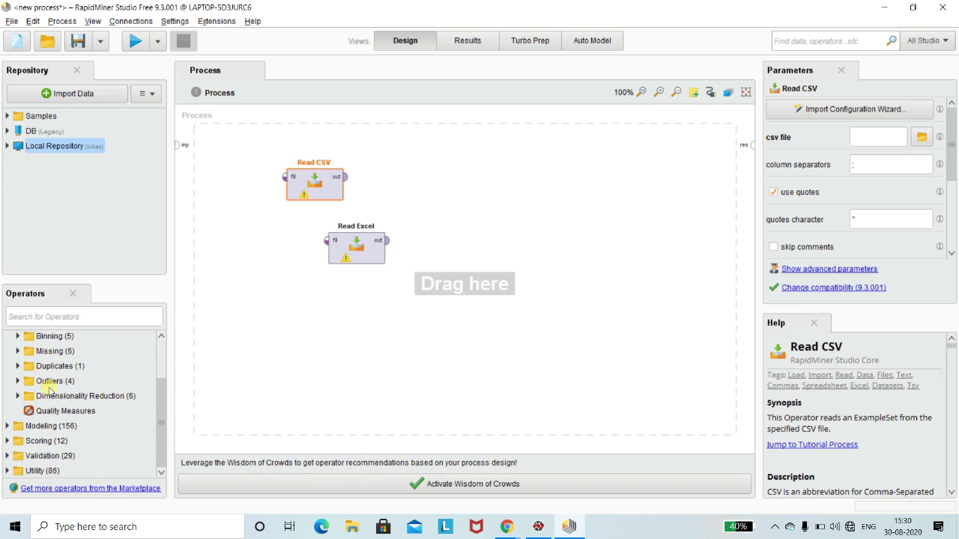
click(8, 427)
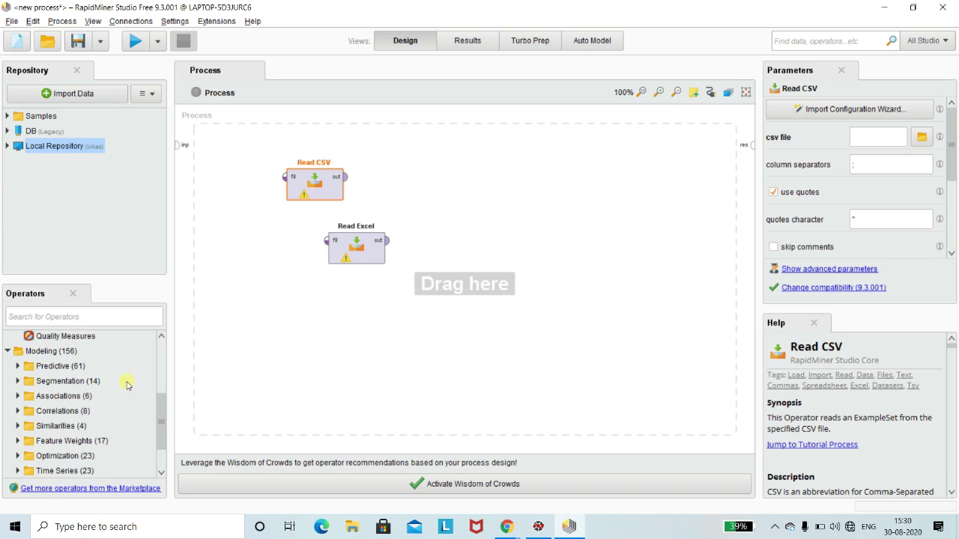
drag(164, 420, 163, 423)
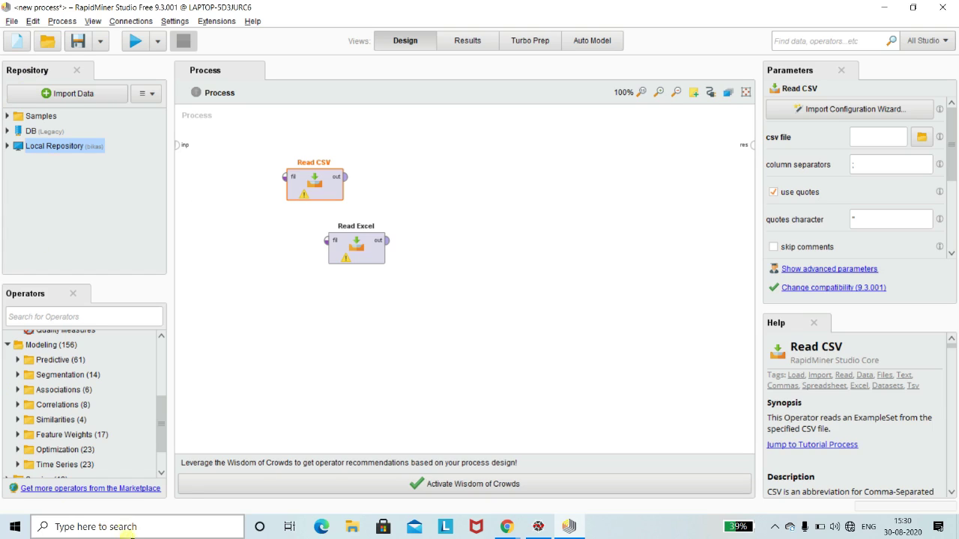
scroll(162, 422, up, 1)
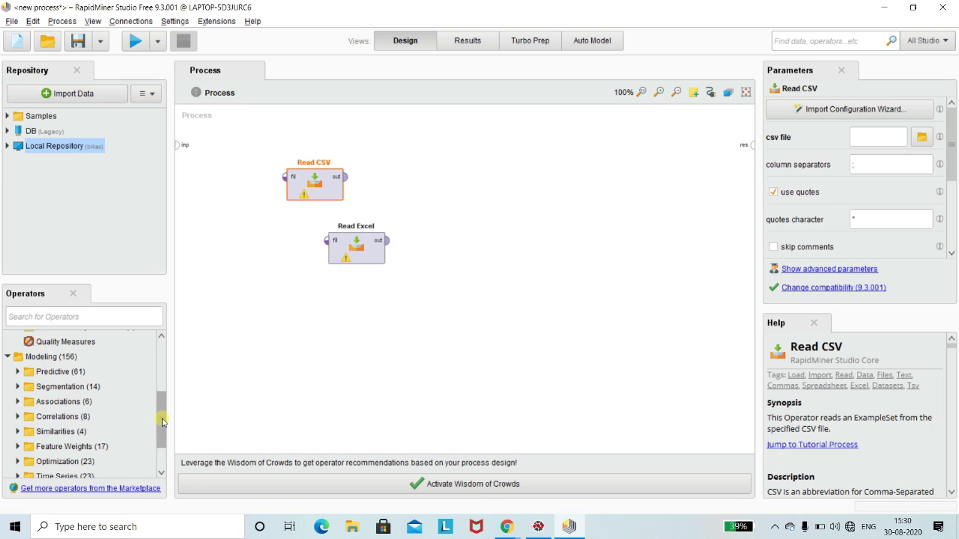
drag(162, 421, 159, 435)
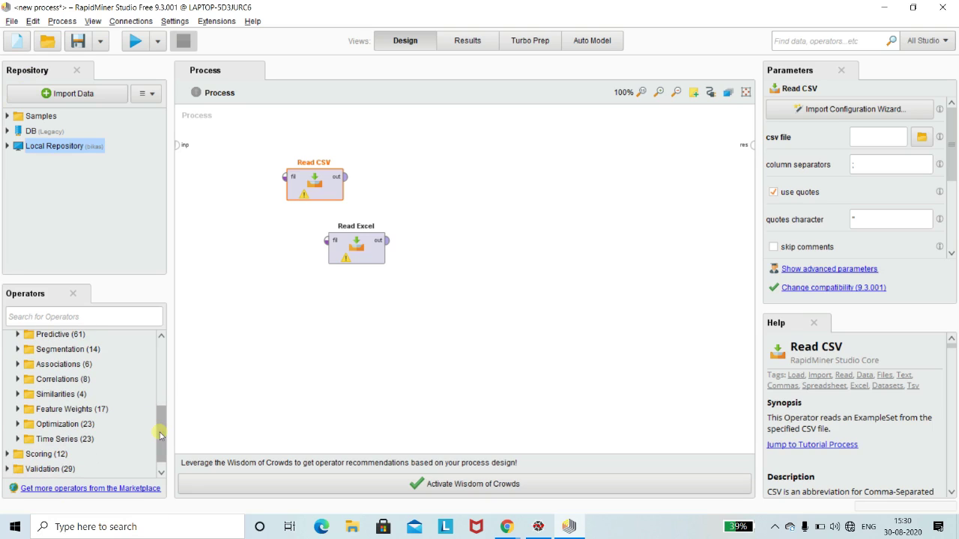
drag(160, 435, 159, 421)
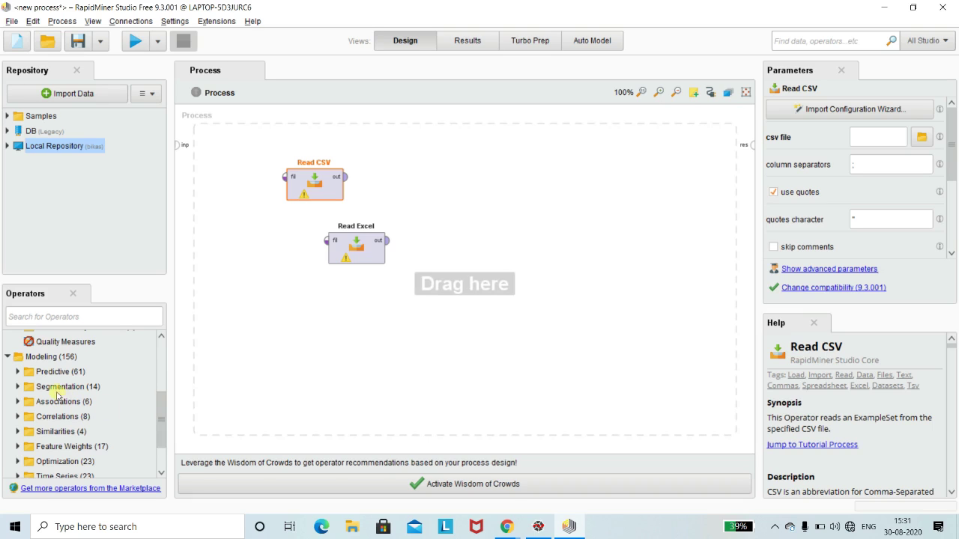
Expand the Predictive group under Modeling and its Logistic Regression subgroup, and examine the full operator names inside
click(18, 371)
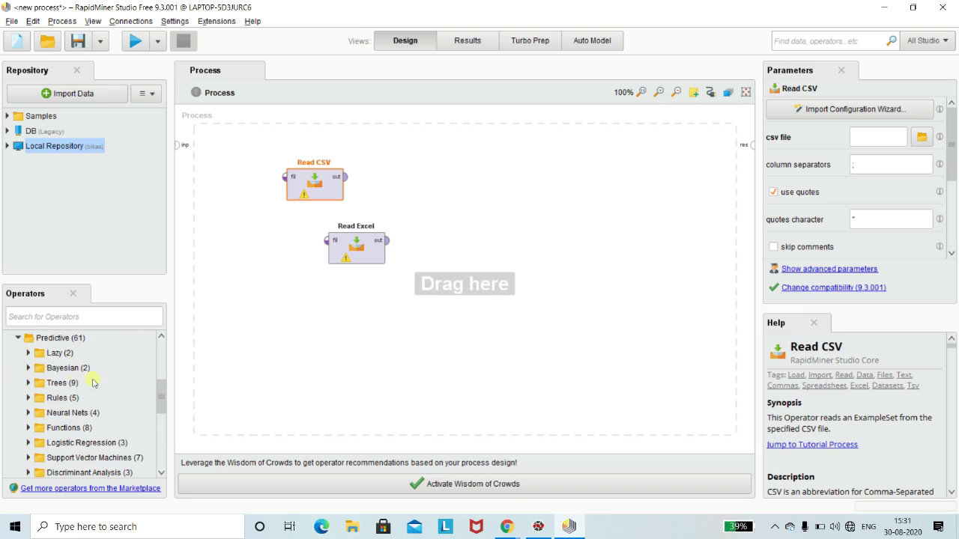
scroll(160, 422, down, 2)
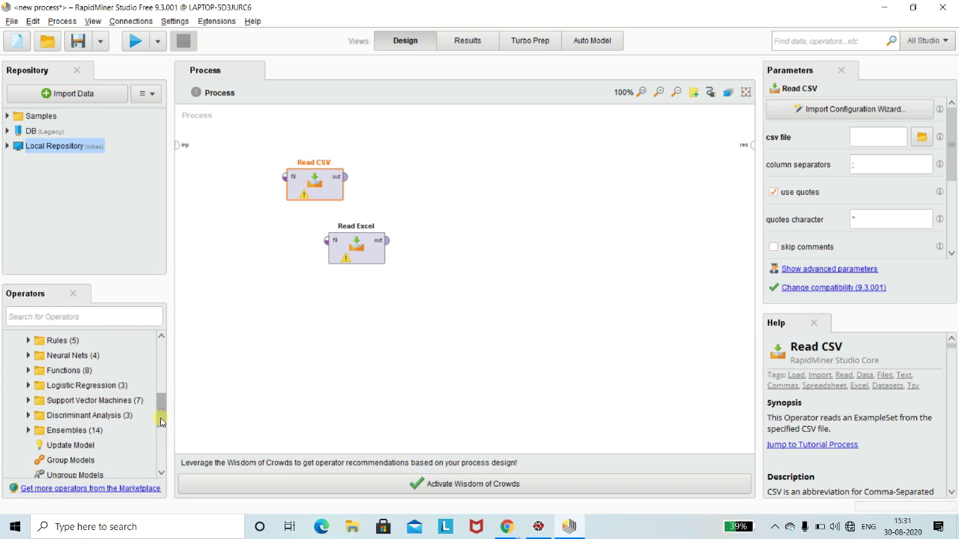
scroll(160, 422, up, 1)
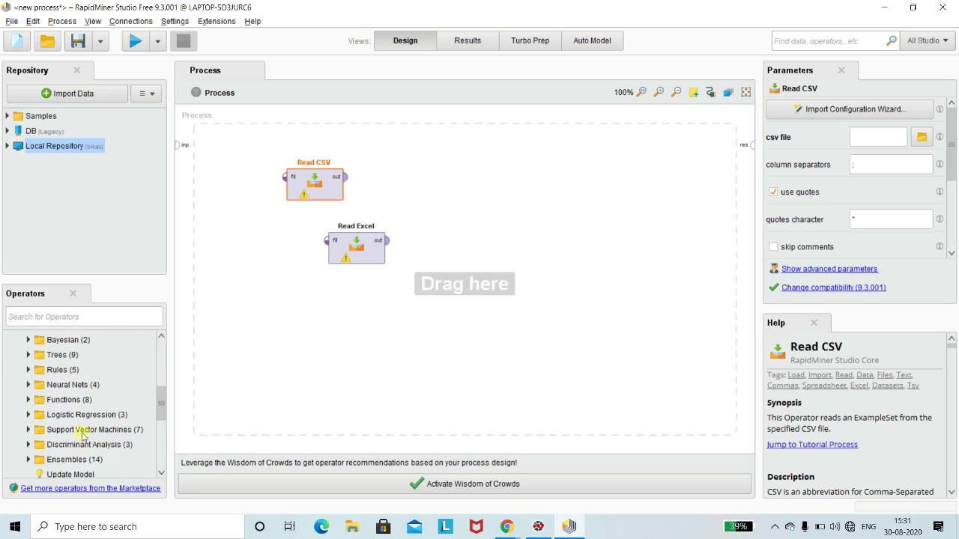
click(29, 415)
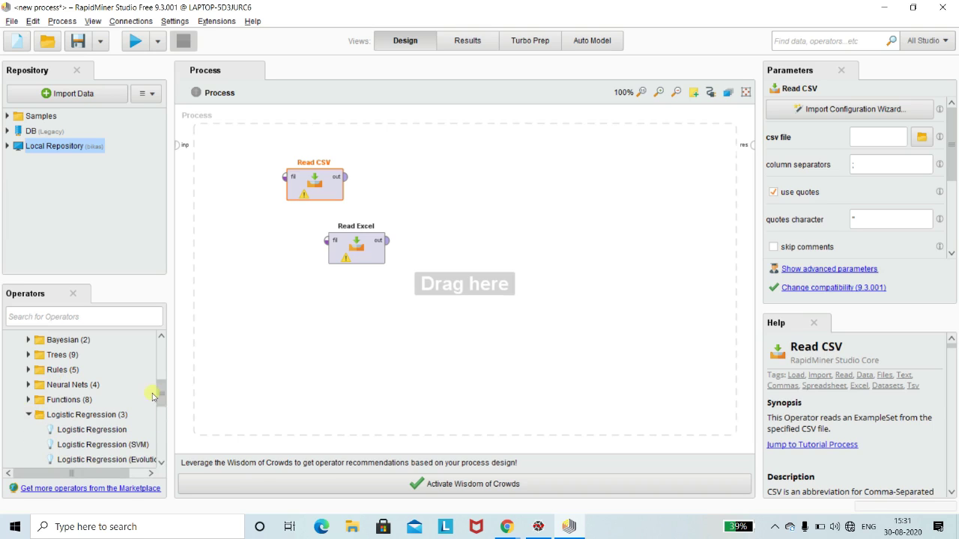
mouse_move(163, 395)
mouse_down()
mouse_move(169, 413)
mouse_move(177, 401)
mouse_up()
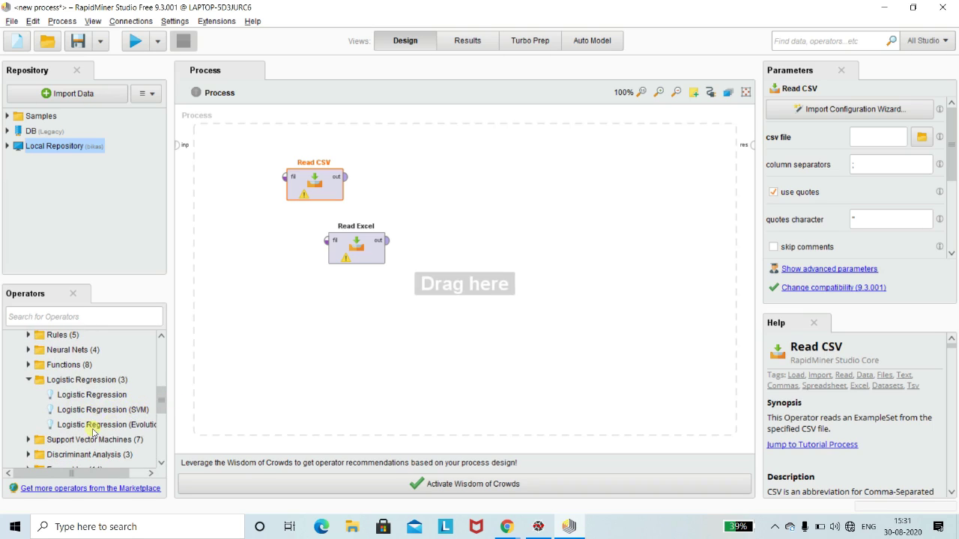
drag(69, 474, 101, 473)
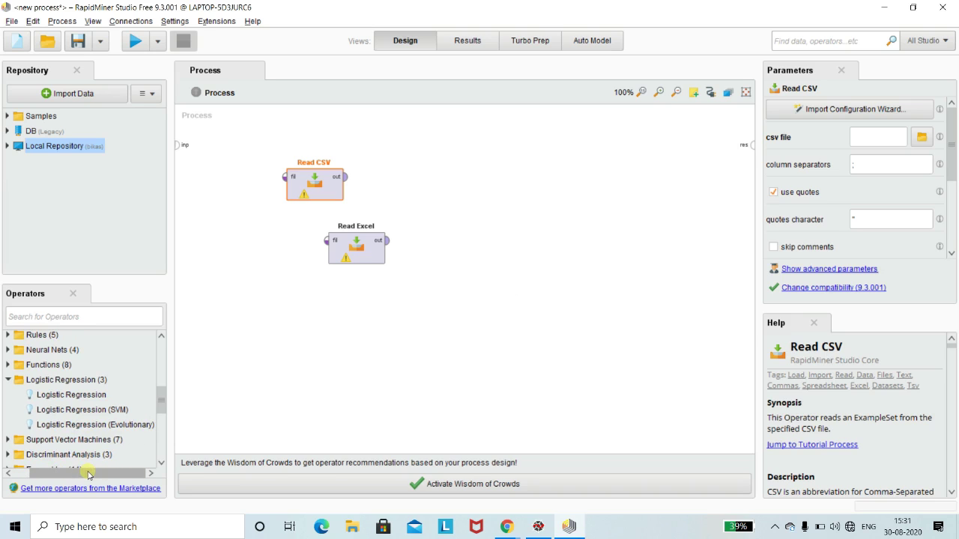
Expand the Neural Nets and Support Vector Machines subgroups of Predictive and examine the operators they contain
click(10, 351)
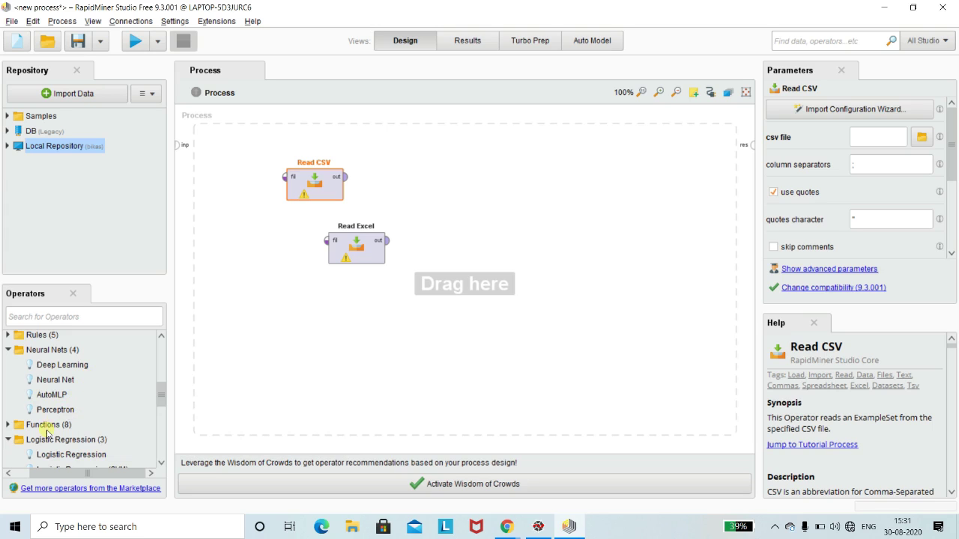
drag(160, 390, 164, 418)
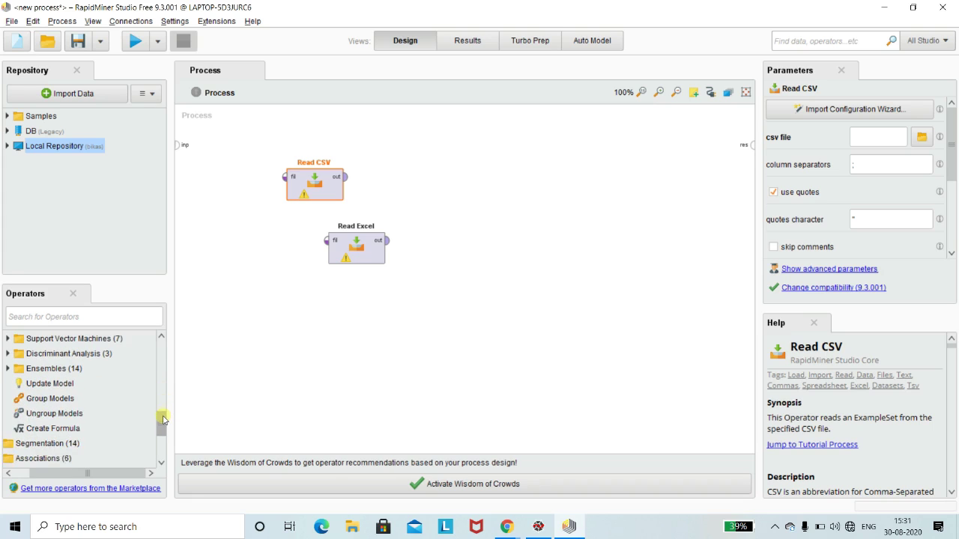
drag(100, 383, 9, 341)
click(9, 340)
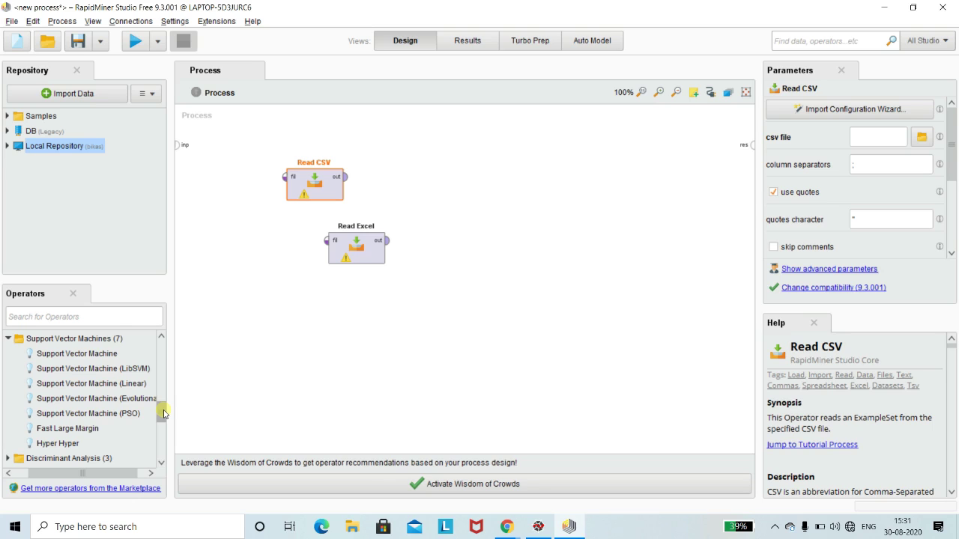
drag(163, 412, 164, 417)
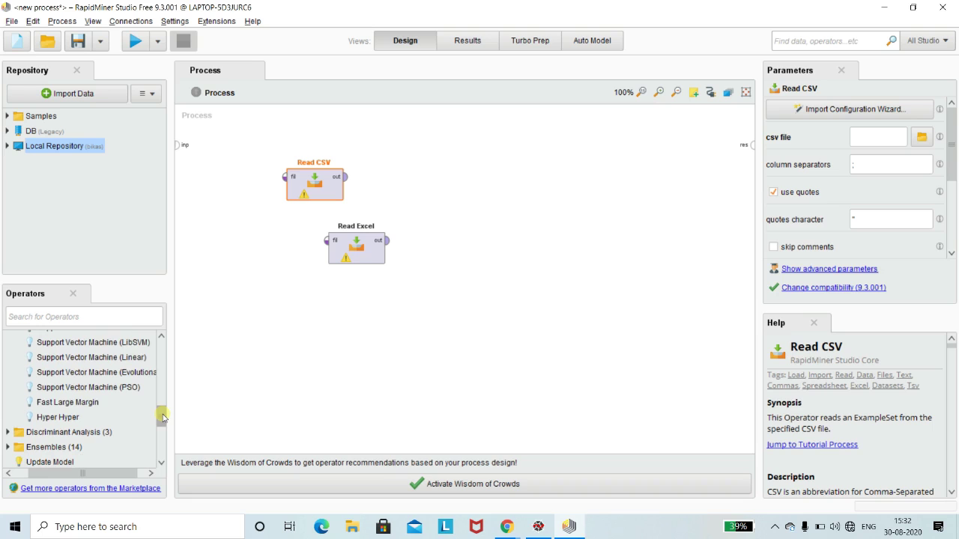
Expand the Feature Weights group under Modeling to show its weighting operators
drag(164, 416, 156, 450)
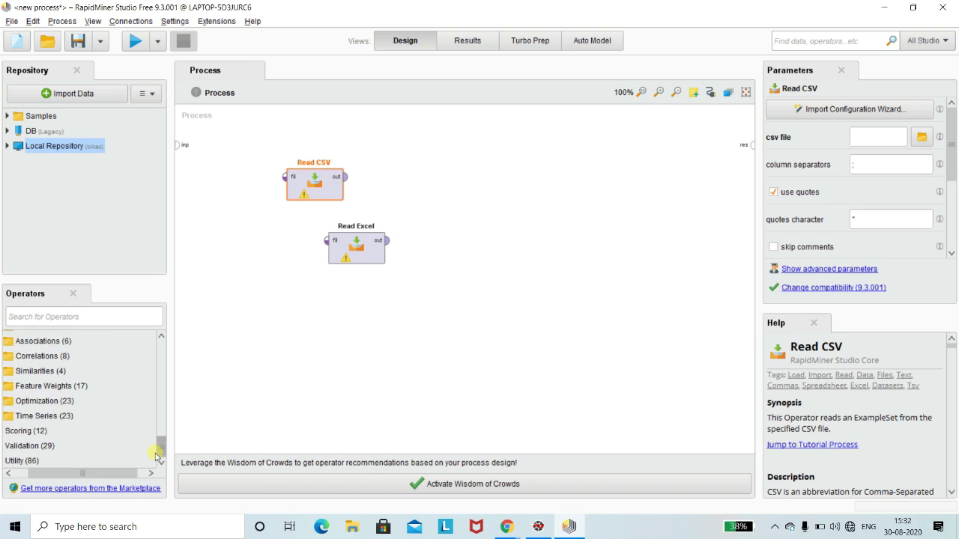
click(22, 386)
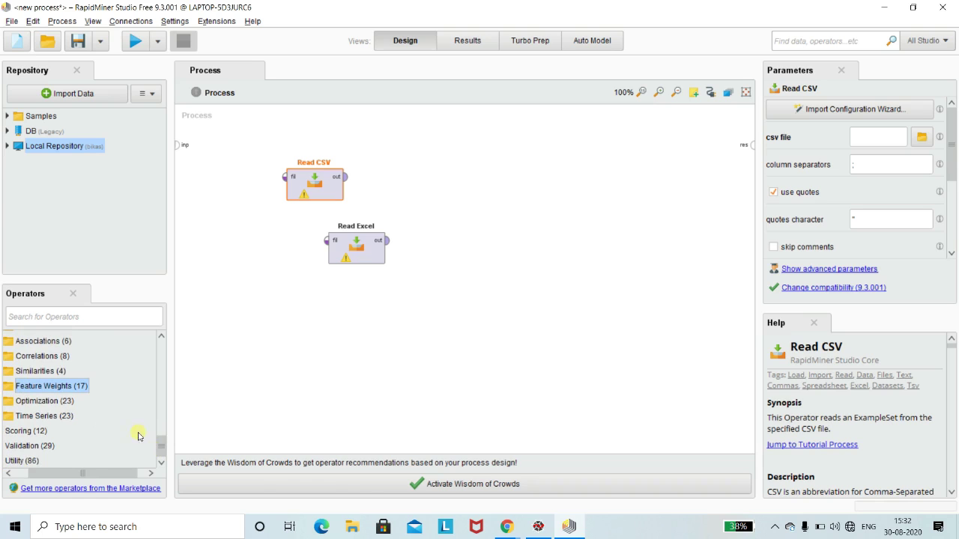
drag(118, 472, 81, 472)
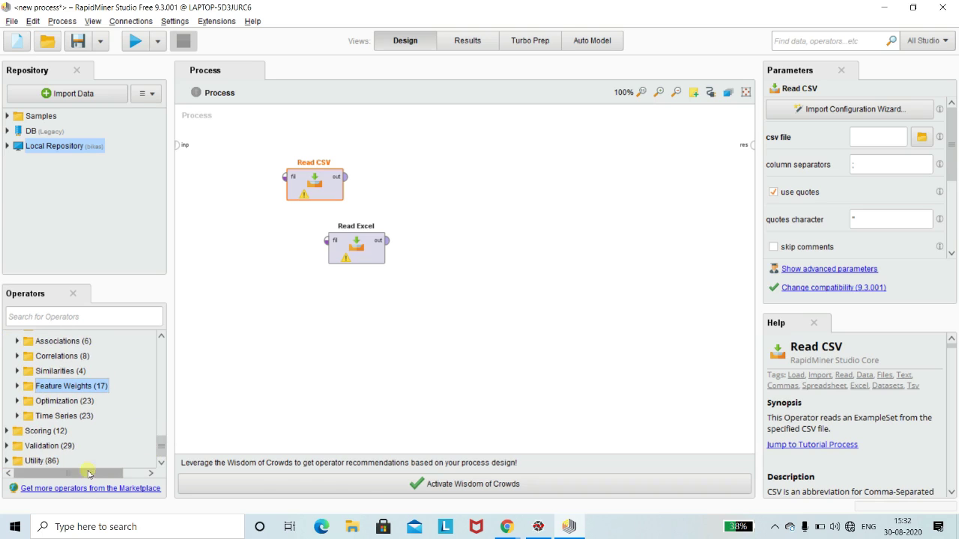
click(18, 388)
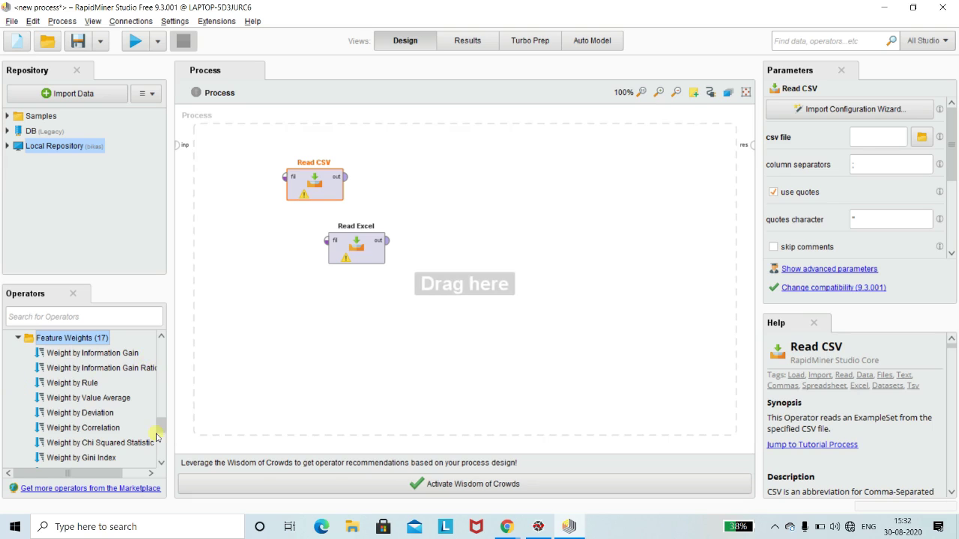
mouse_move(161, 427)
mouse_down()
mouse_move(161, 408)
mouse_move(163, 444)
mouse_move(168, 424)
mouse_up()
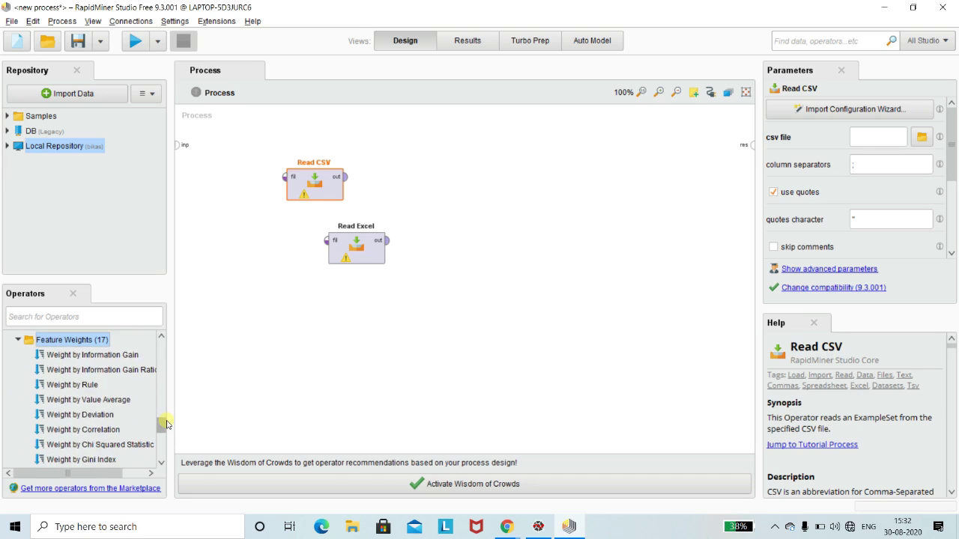
Read the help of the Feature Weights operators from Weight by Information Gain to Weight by Correlation, and look through the rest of the group
click(110, 355)
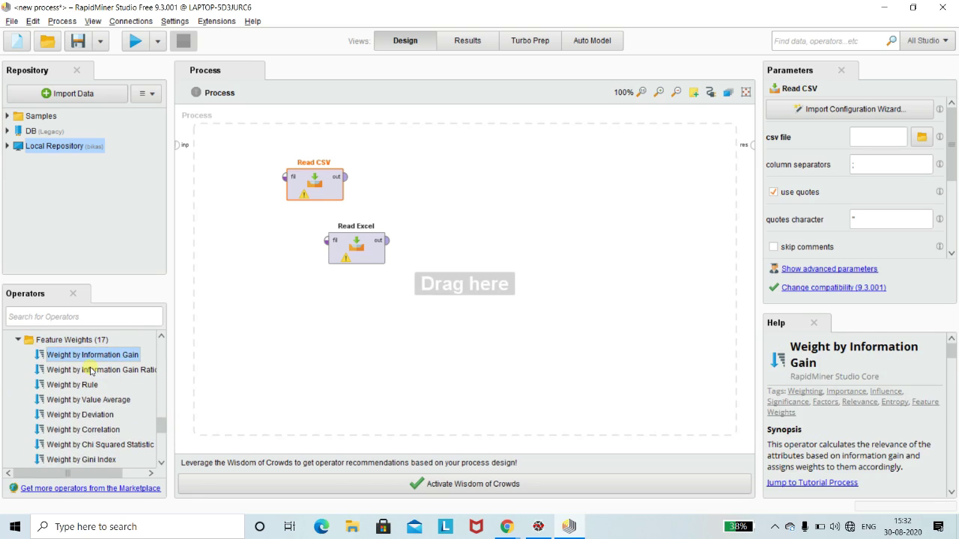
click(123, 372)
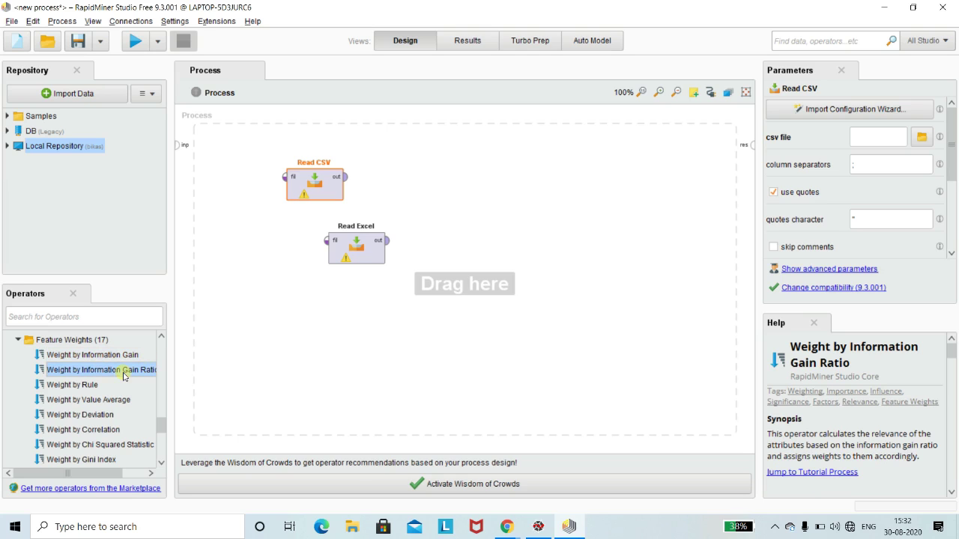
click(96, 390)
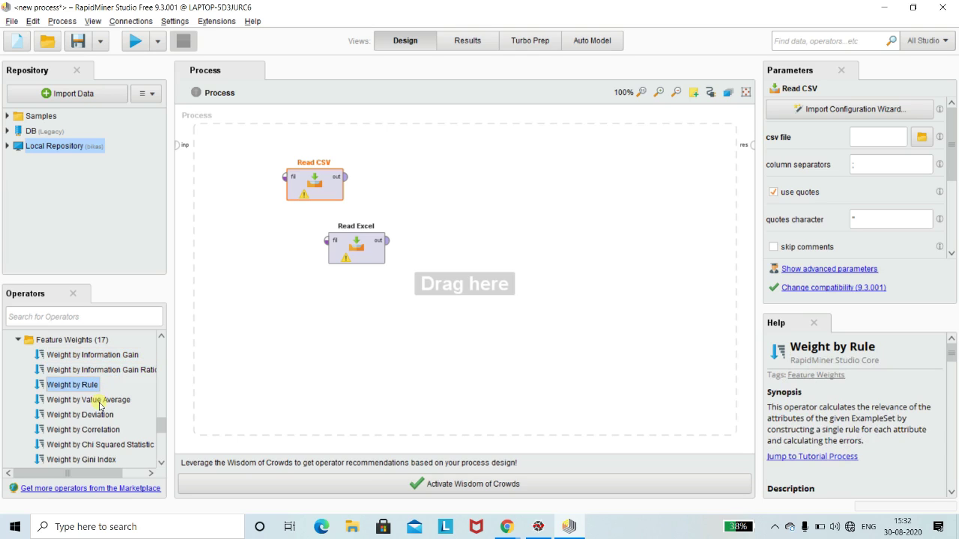
click(96, 400)
click(102, 415)
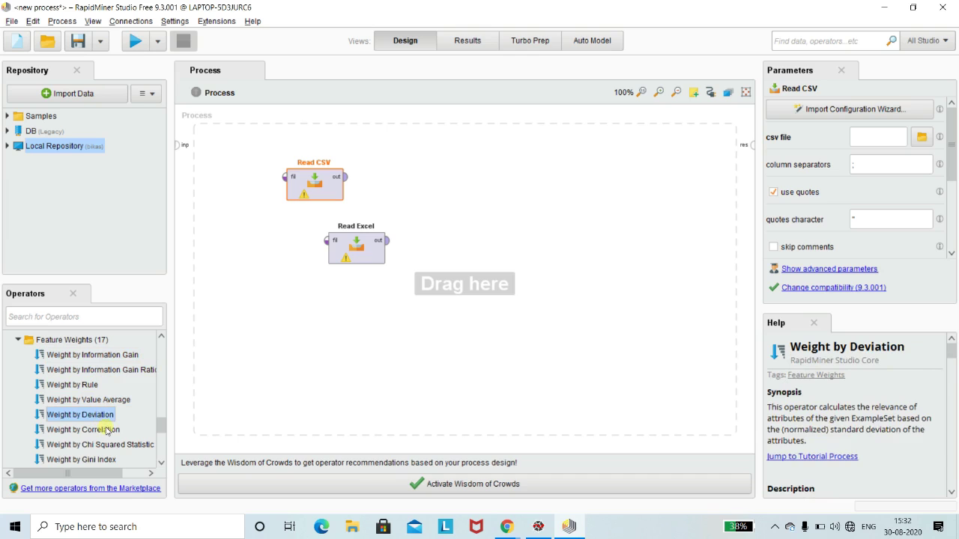
click(107, 431)
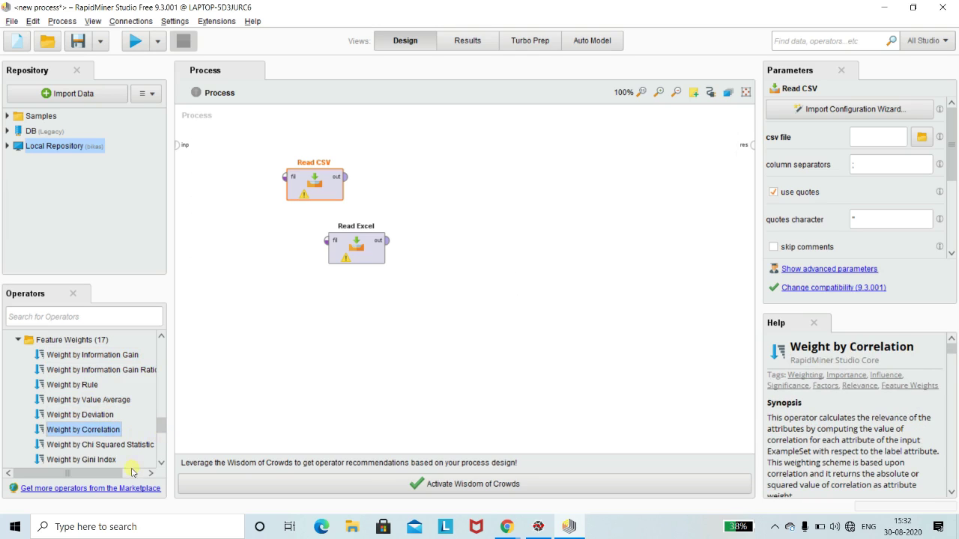
scroll(164, 430, down, 1)
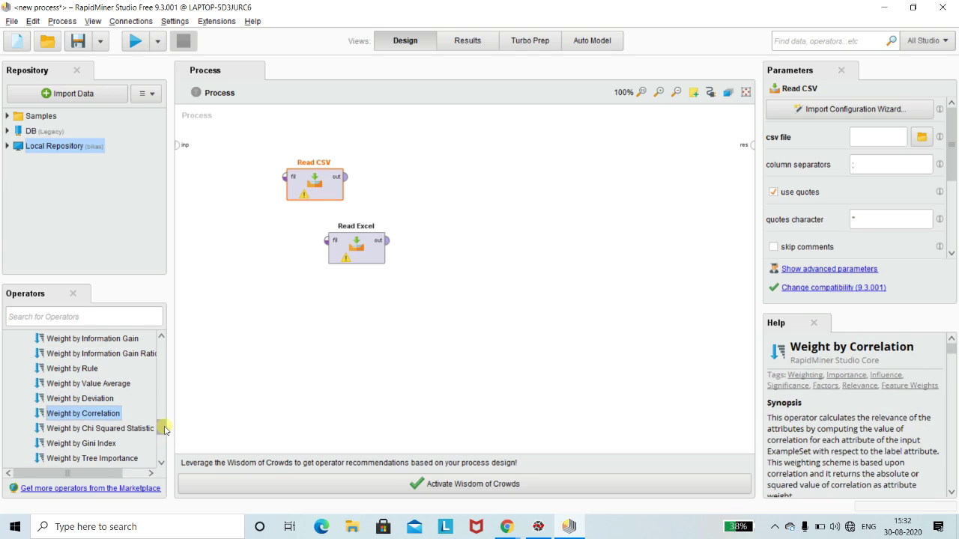
scroll(165, 429, down, 1)
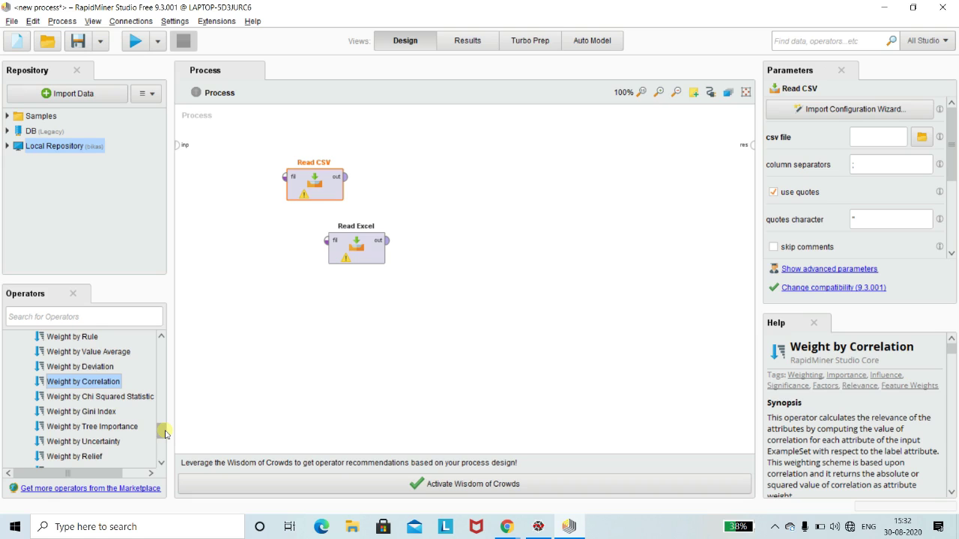
scroll(165, 433, down, 3)
drag(172, 442, 179, 422)
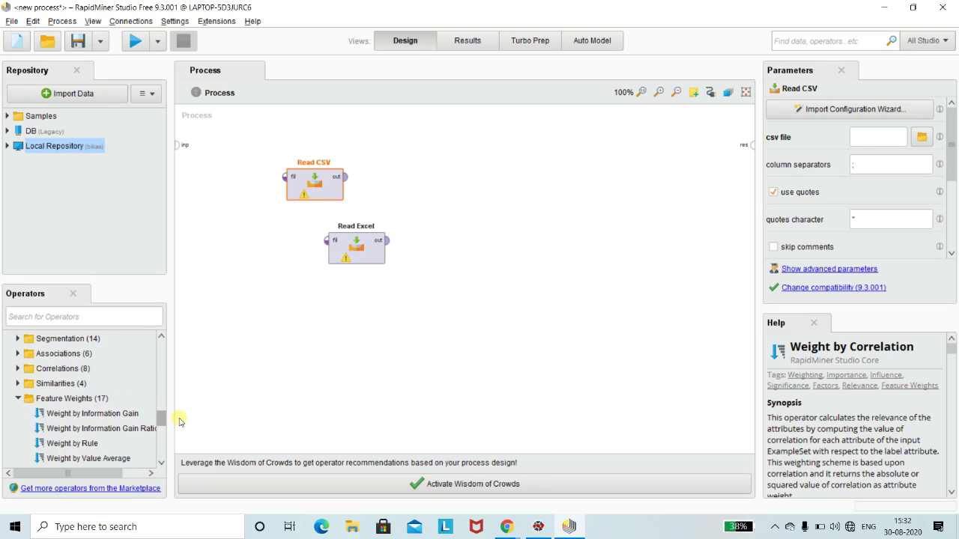
Deselect Read CSV, expand the Validation, Performance and Predictive groups in turn, and examine the performance operators they contain
click(303, 314)
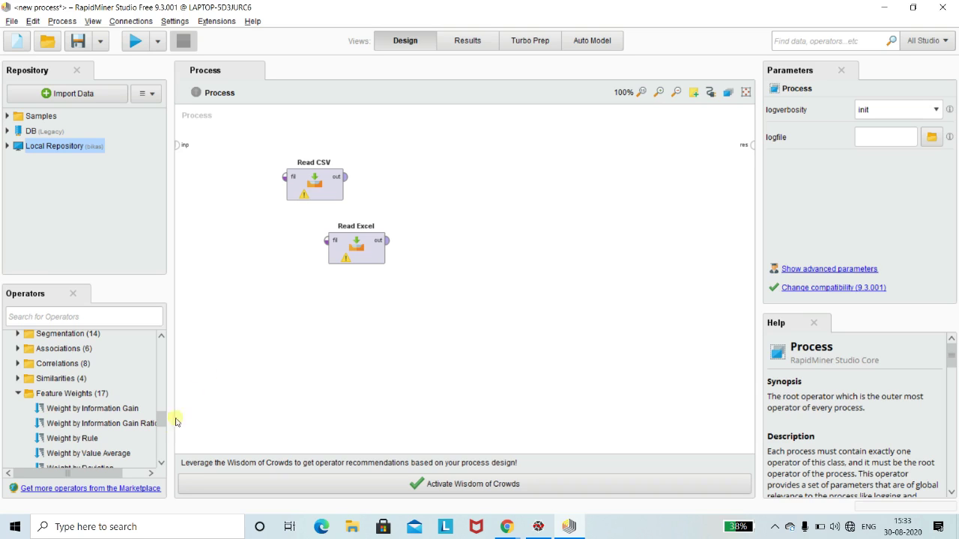
drag(166, 424, 159, 457)
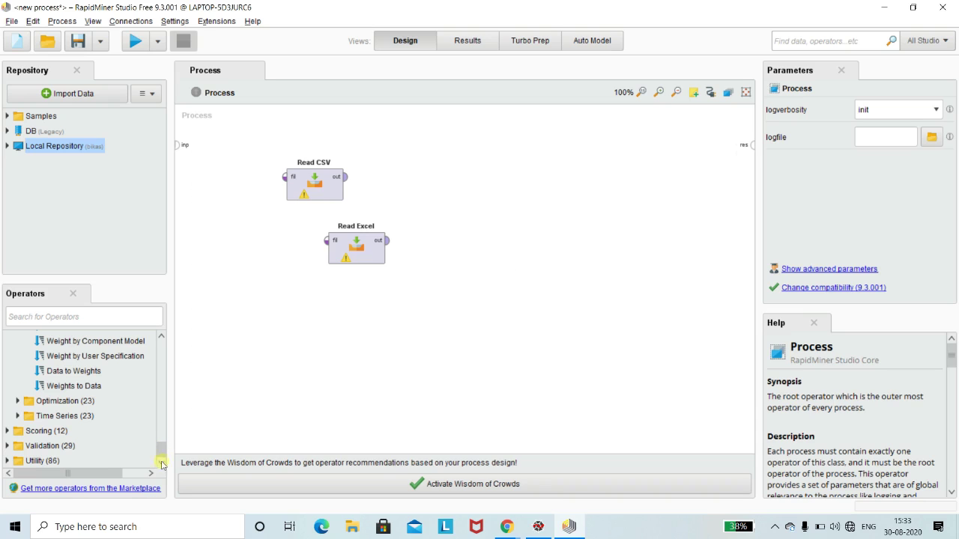
click(8, 446)
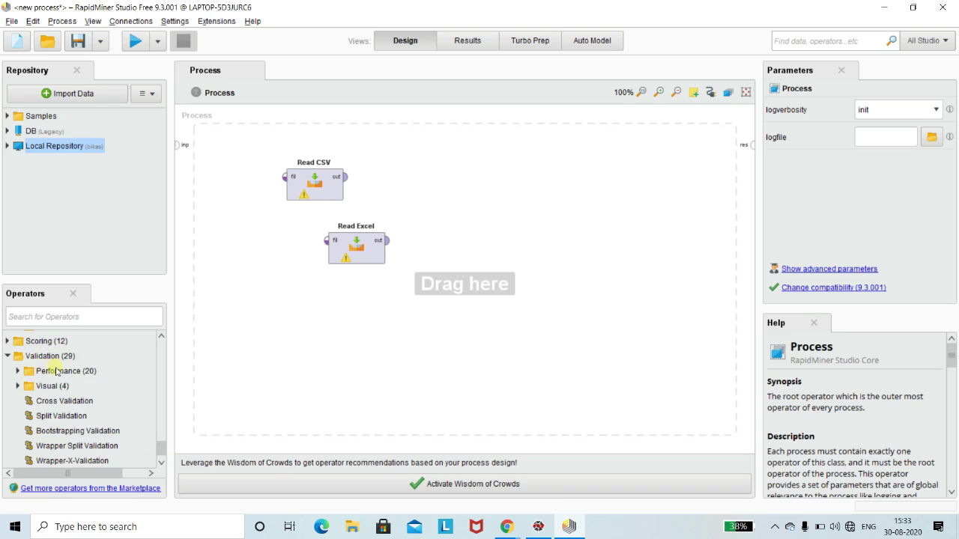
click(19, 371)
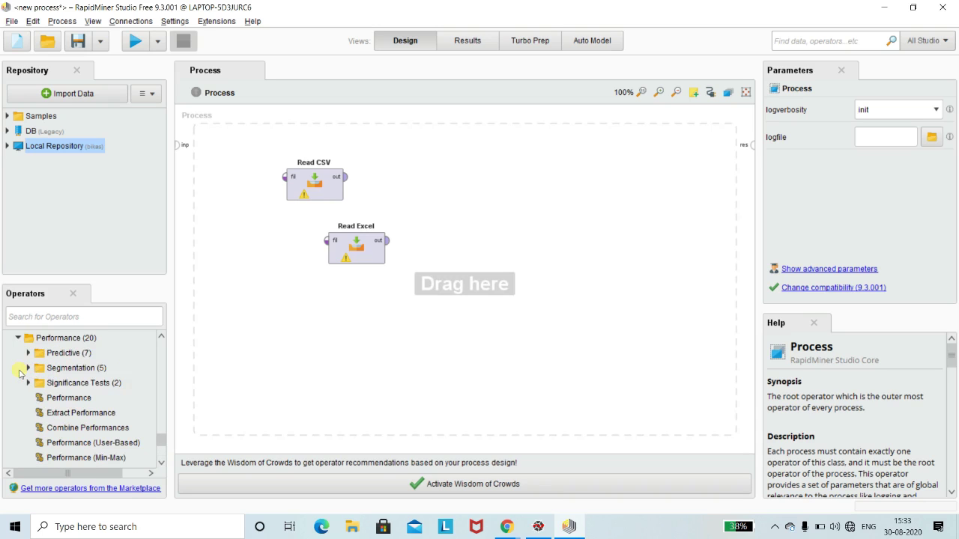
drag(162, 439, 163, 444)
scroll(162, 443, down, 1)
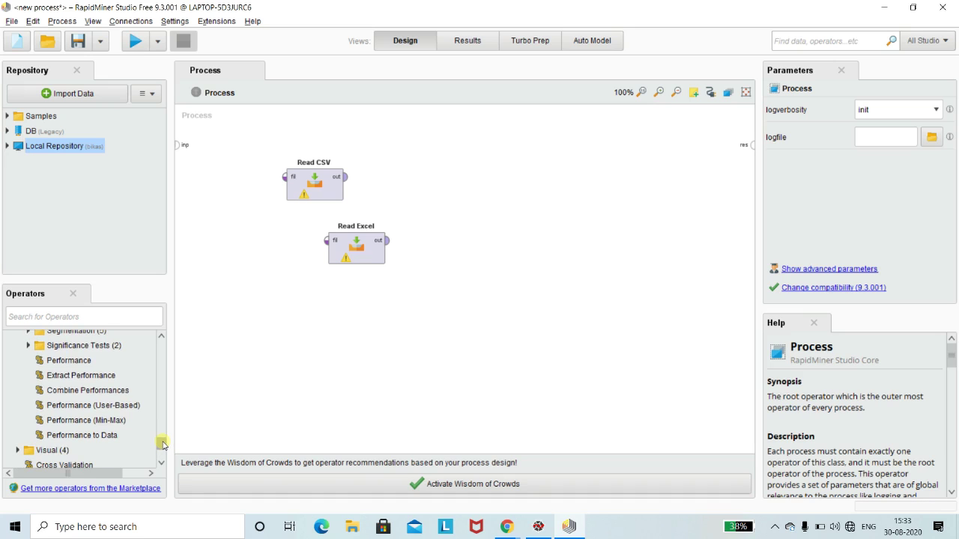
scroll(162, 444, up, 2)
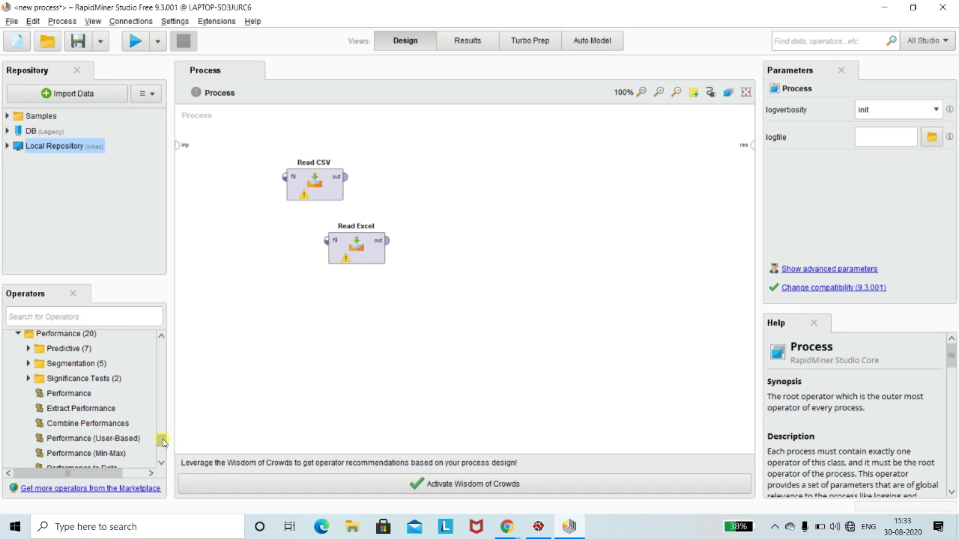
click(28, 348)
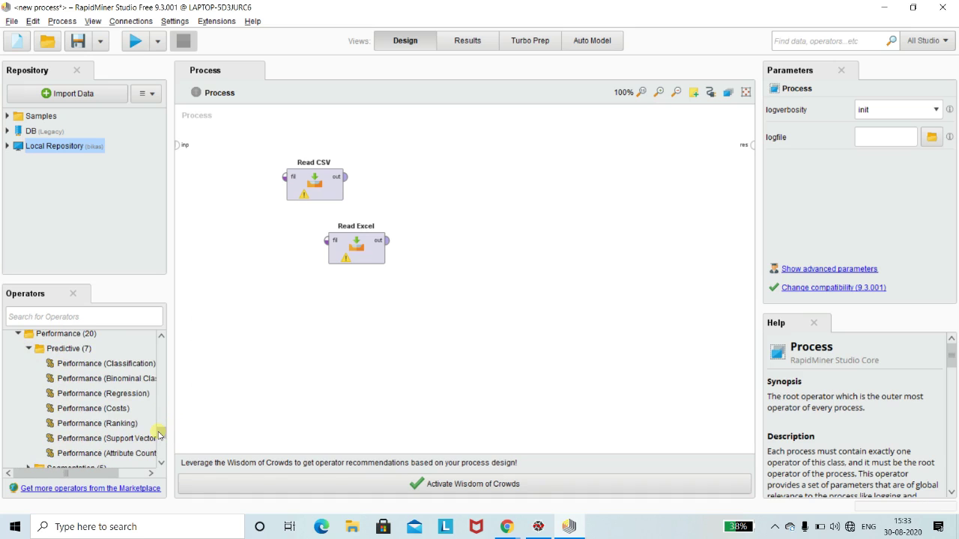
mouse_move(158, 433)
mouse_down()
mouse_move(159, 458)
mouse_move(156, 418)
mouse_up()
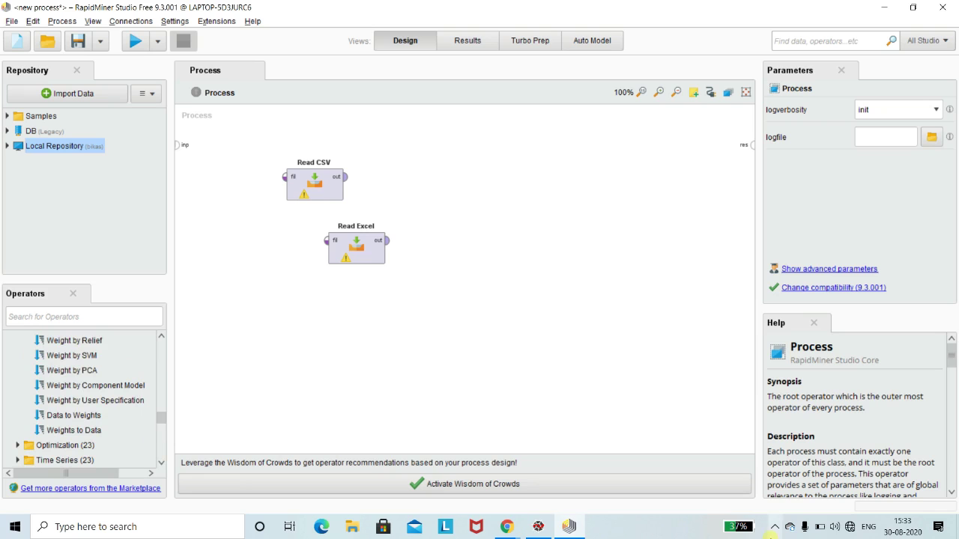
click(774, 526)
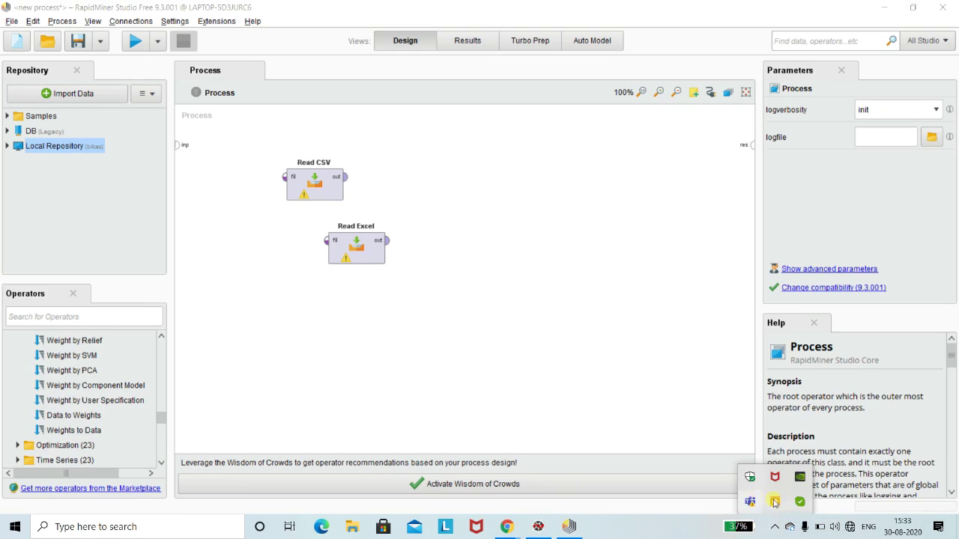
click(775, 502)
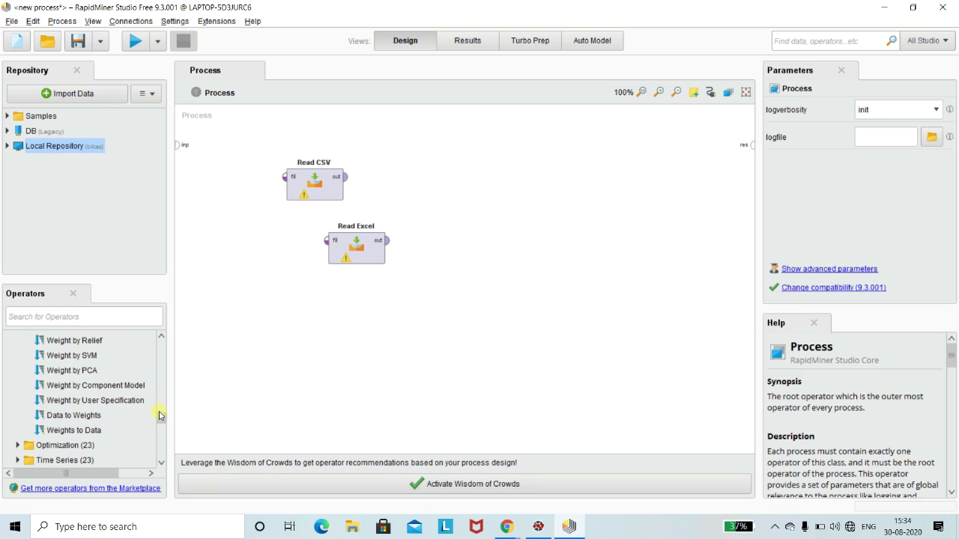
Review the operator list from Data Access and Cleansing down to the Neural Nets operators under Modeling
drag(160, 415, 160, 342)
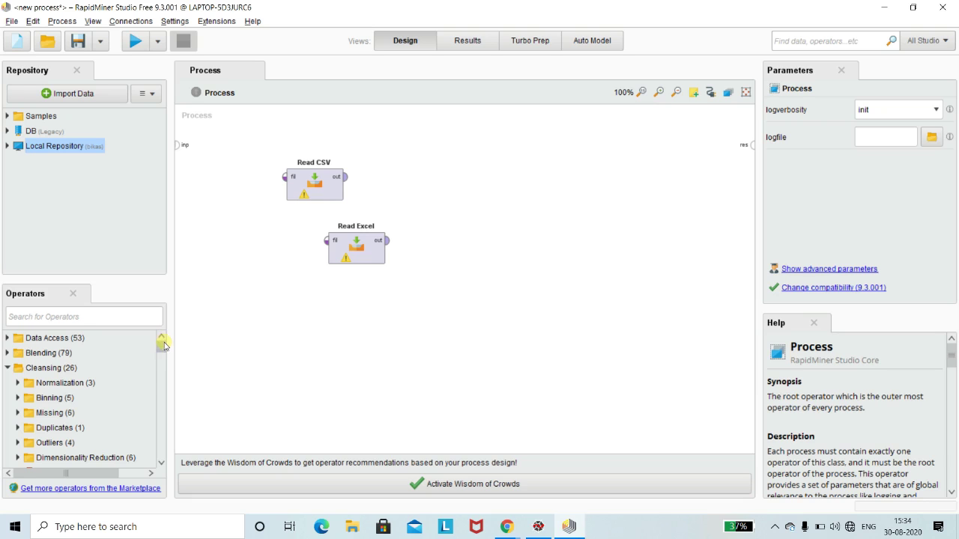
drag(164, 355, 89, 366)
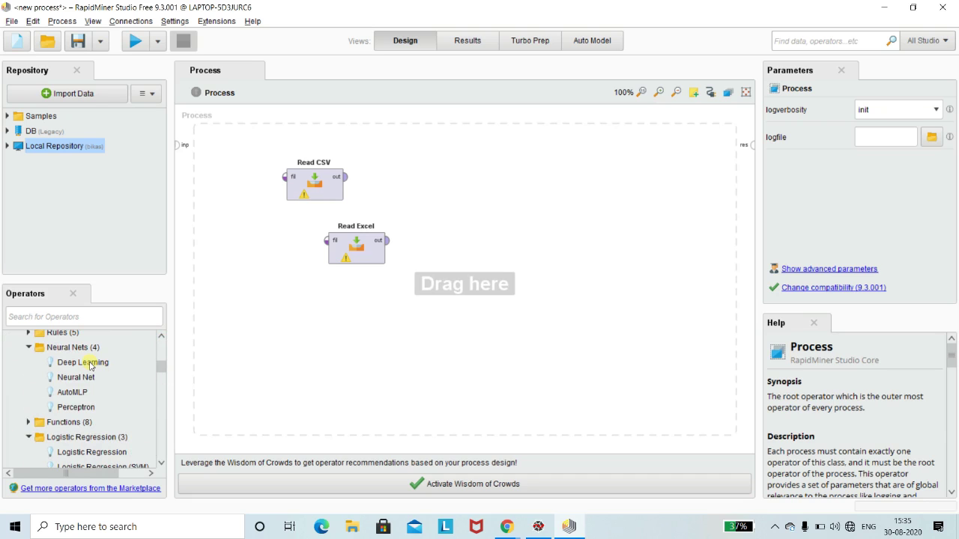
Read the Deep Learning operator's help, covering its synopsis, description, and input and output ports
click(89, 365)
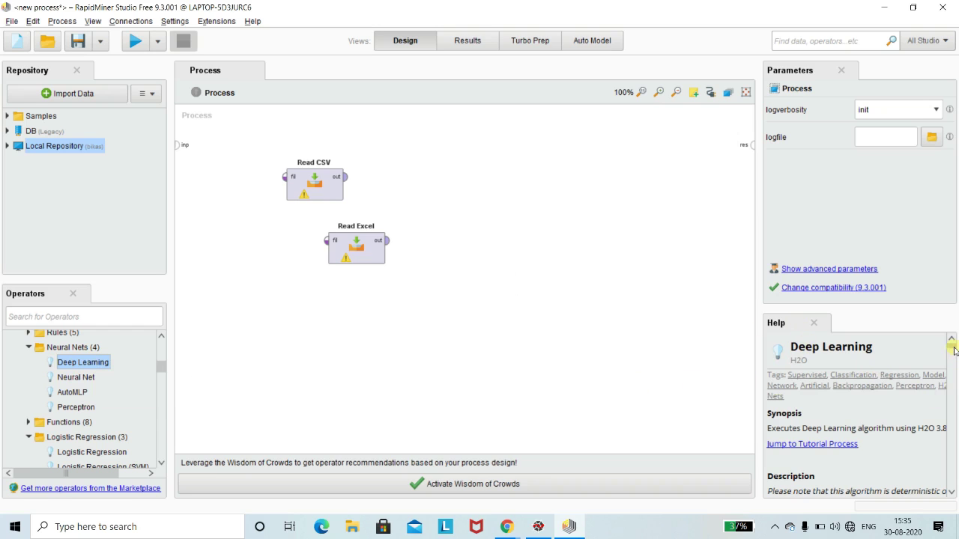
scroll(954, 349, down, 3)
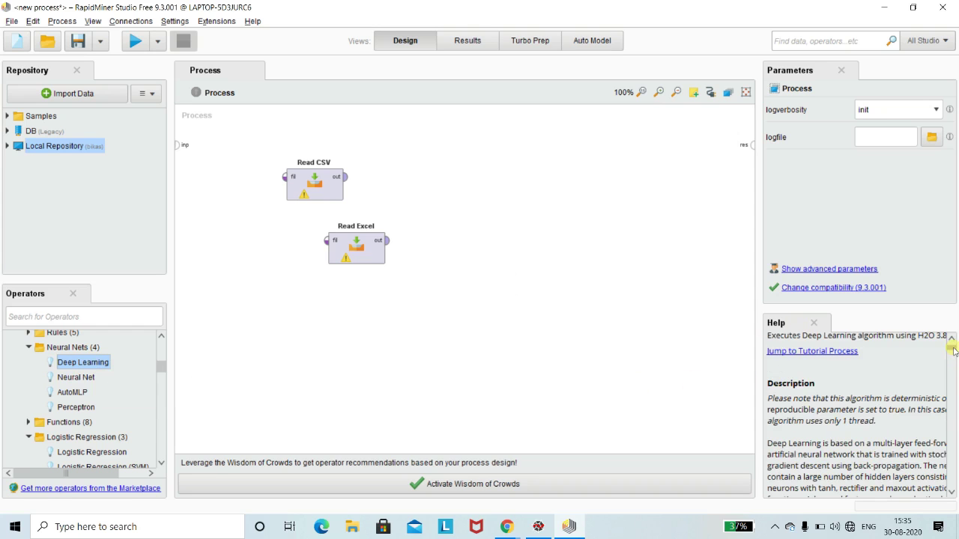
scroll(953, 350, up, 3)
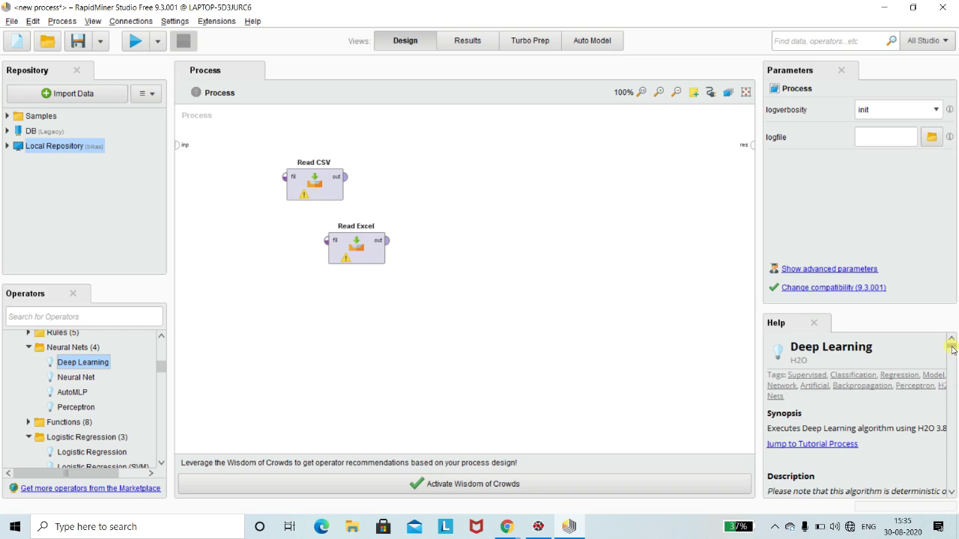
scroll(951, 349, down, 4)
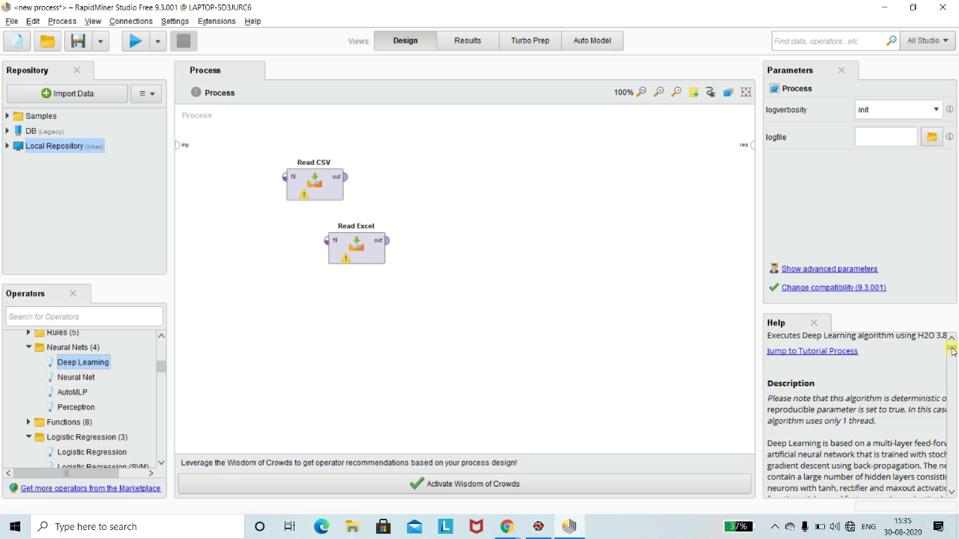
scroll(952, 351, down, 3)
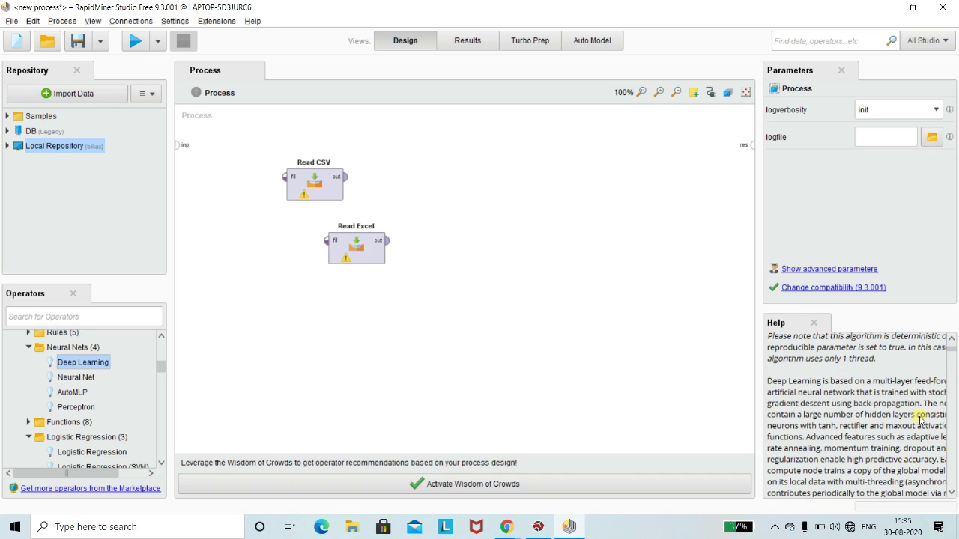
scroll(953, 357, down, 5)
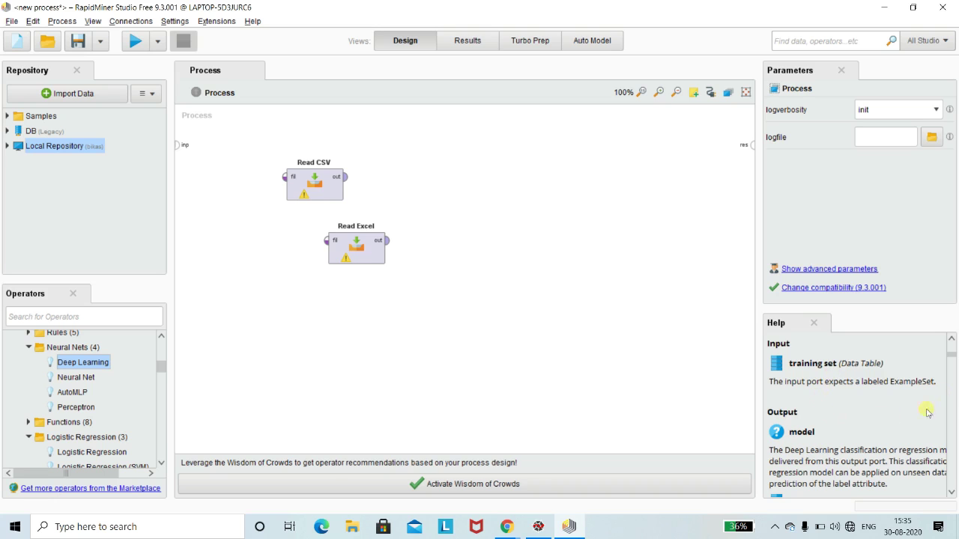
scroll(955, 364, down, 3)
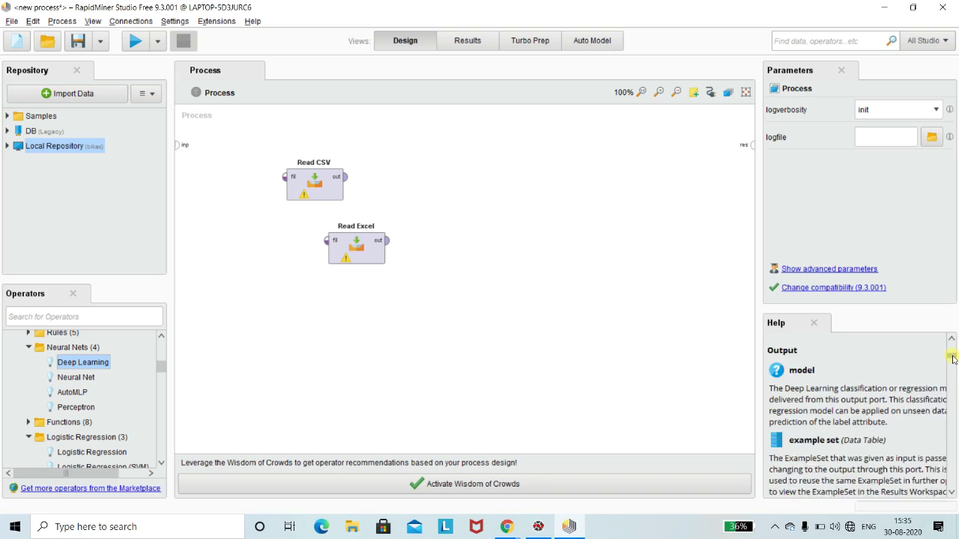
Examine the Deep Learning parameters in its help, from activation and hidden layer sizes through compute variable importances
scroll(955, 361, down, 3)
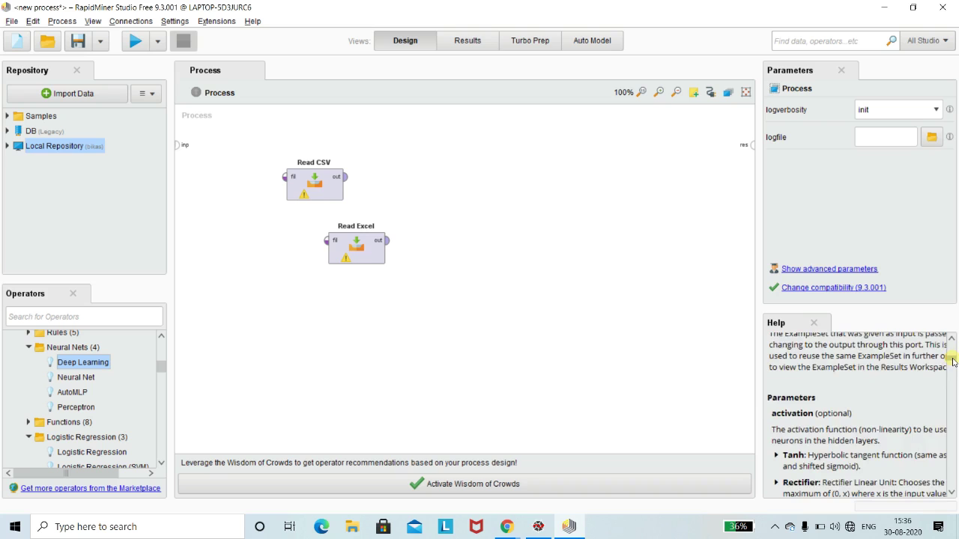
scroll(953, 363, down, 3)
scroll(953, 364, up, 1)
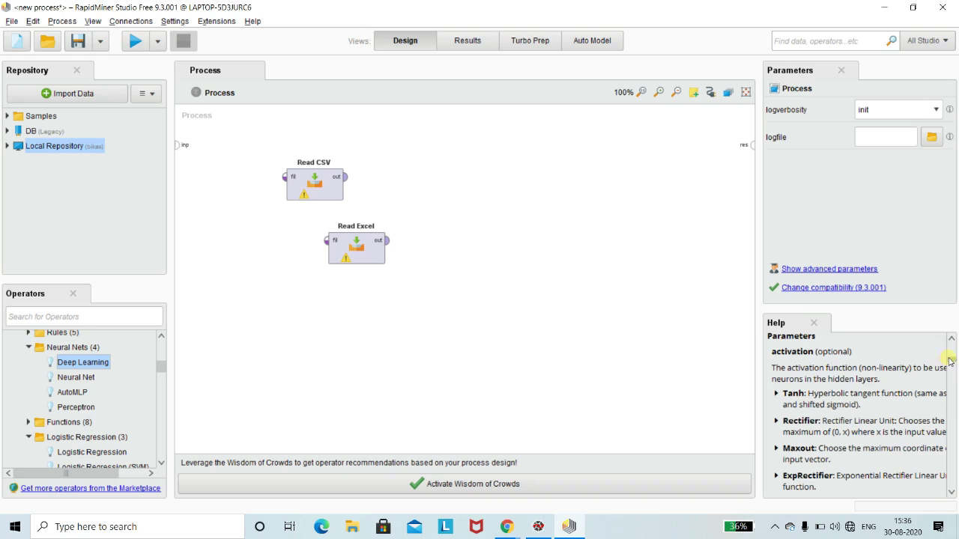
scroll(949, 361, down, 5)
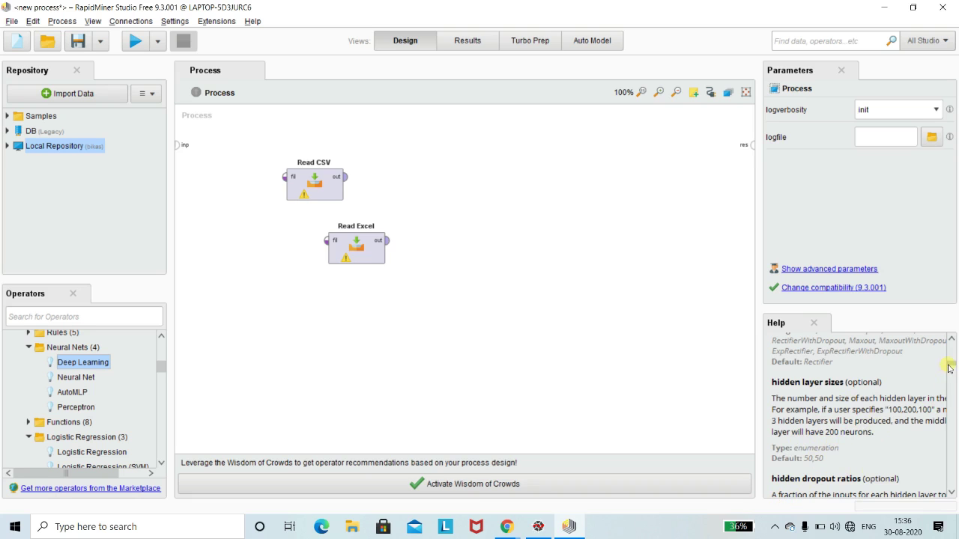
scroll(949, 367, down, 1)
scroll(949, 367, down, 3)
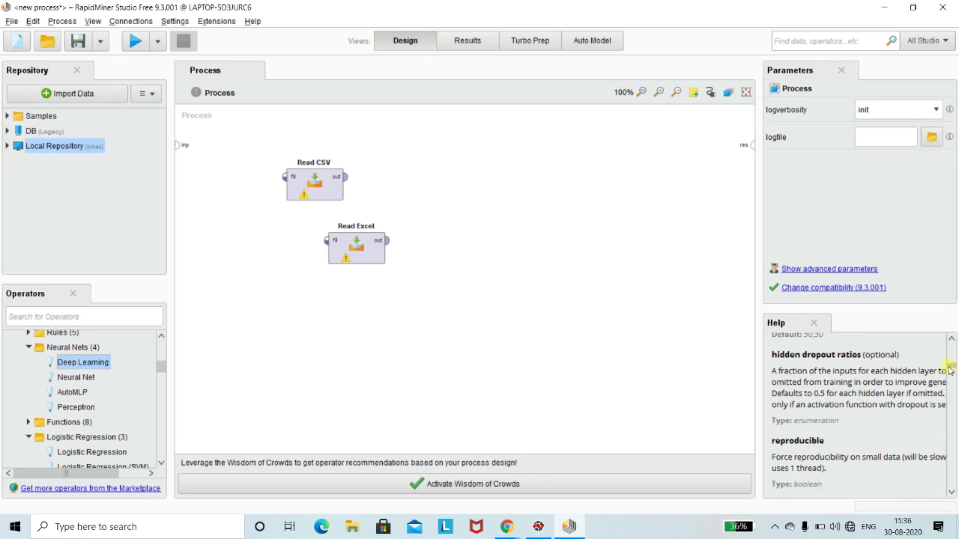
scroll(949, 370, down, 3)
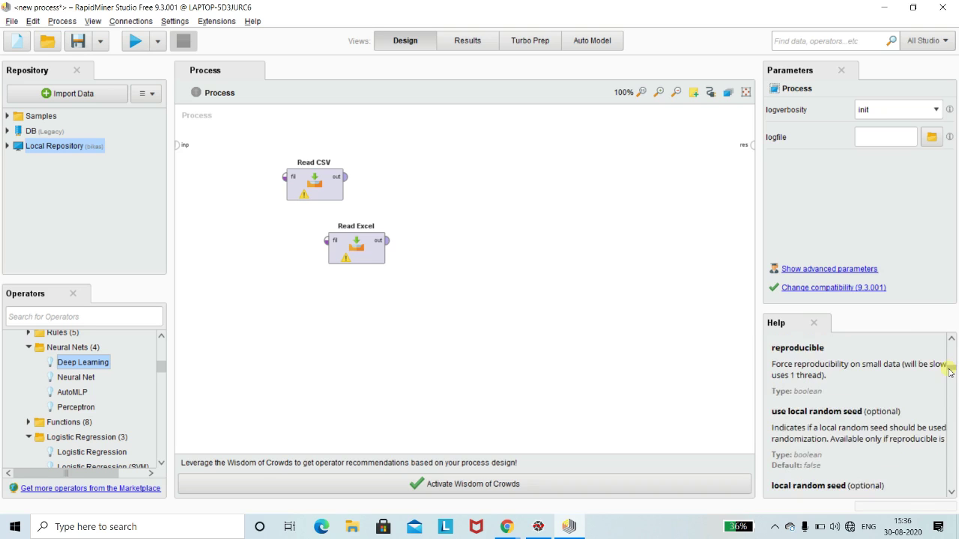
scroll(948, 372, down, 9)
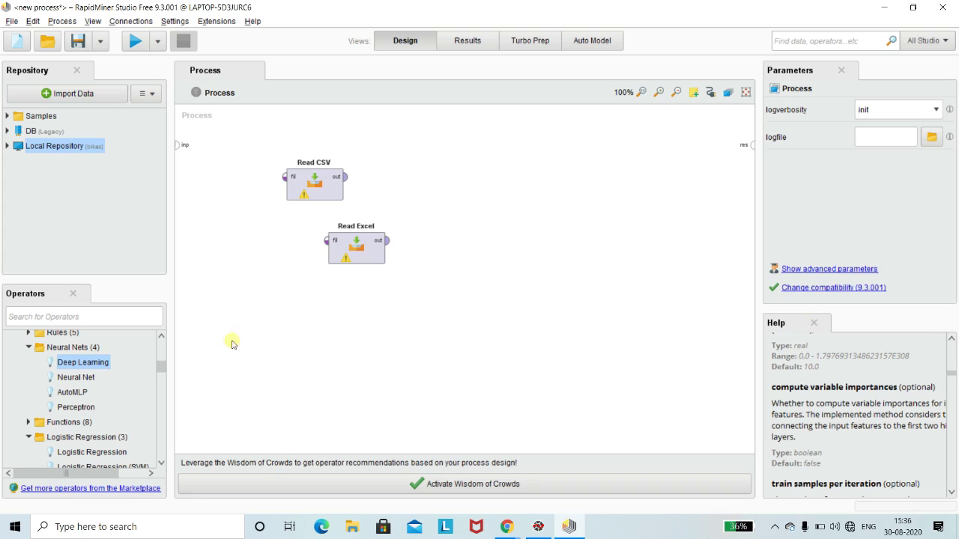
Delete the Read CSV and Read Excel operators from the process
drag(165, 364, 175, 345)
click(334, 192)
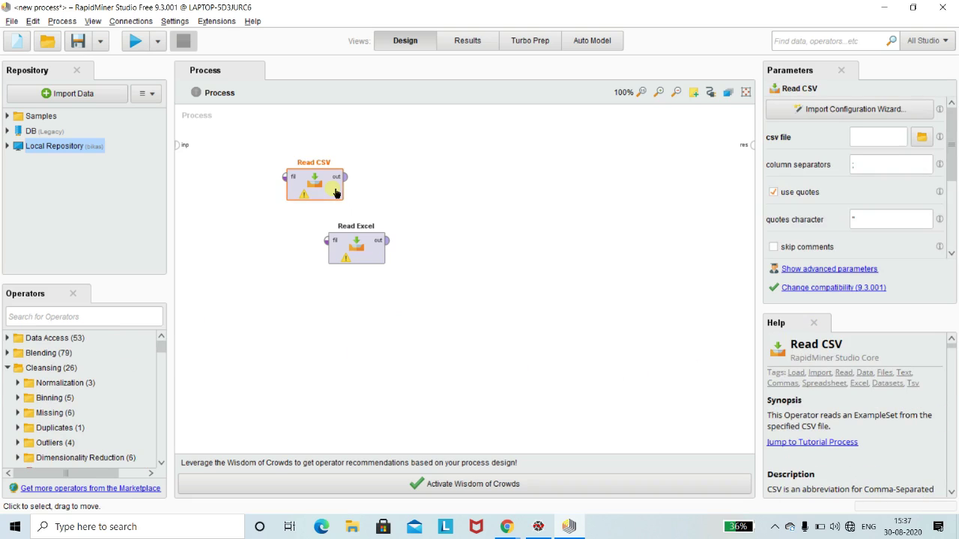
key(Delete)
click(355, 247)
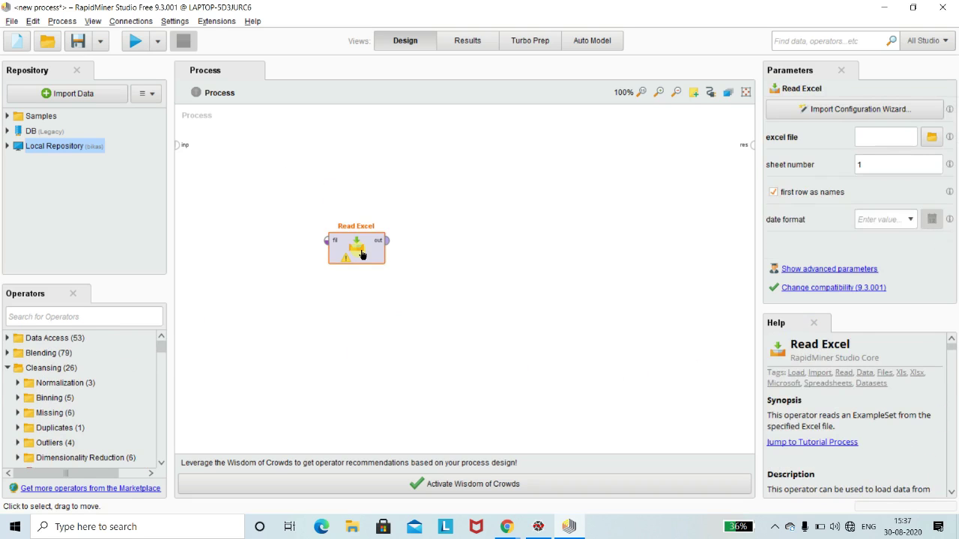
key(Delete)
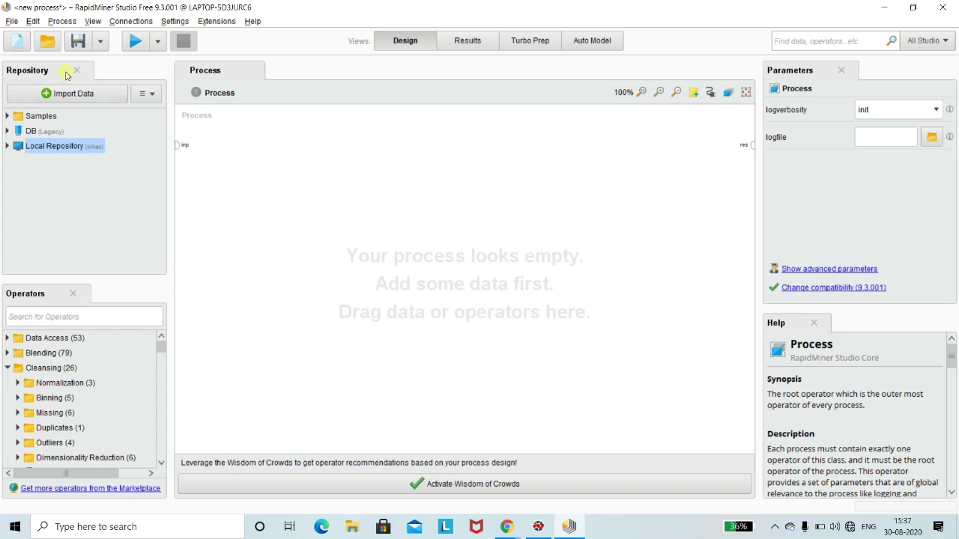
Rearrange the Design view by placing a reduced Repository panel above Process and closing the Operators and Help panels
drag(50, 69, 508, 133)
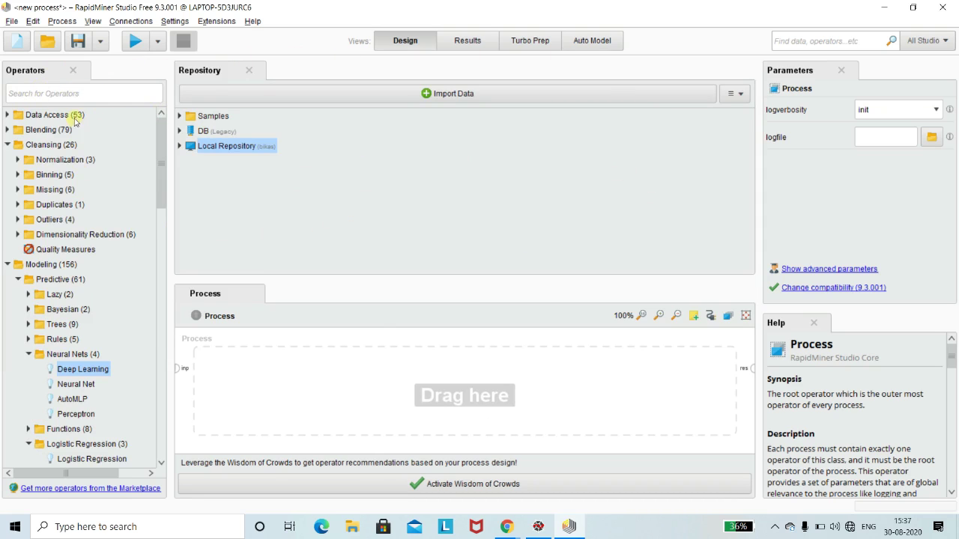
click(74, 70)
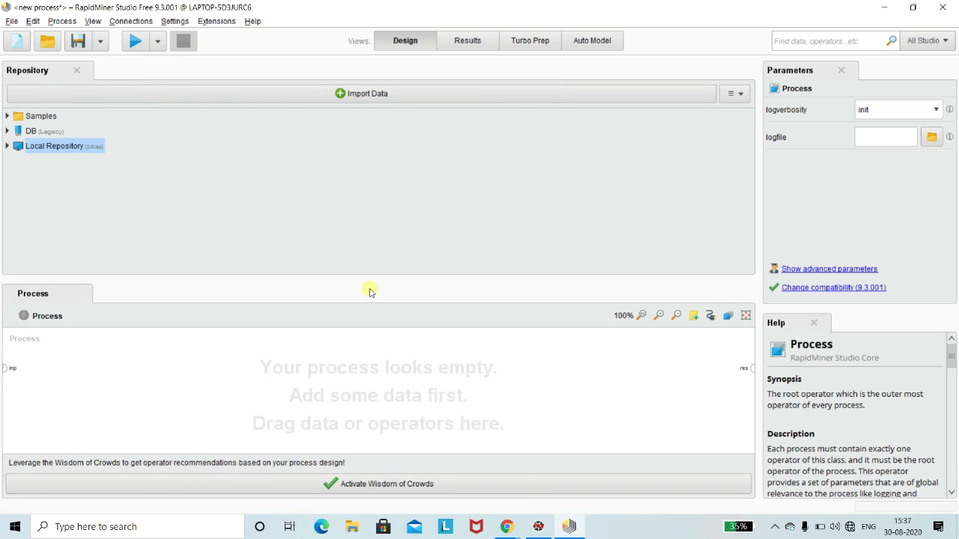
click(813, 323)
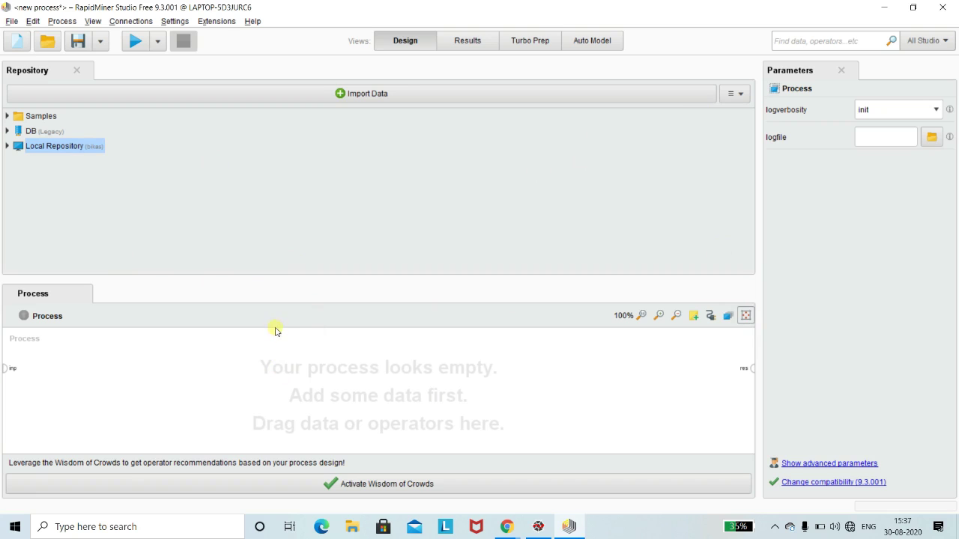
drag(293, 279, 349, 138)
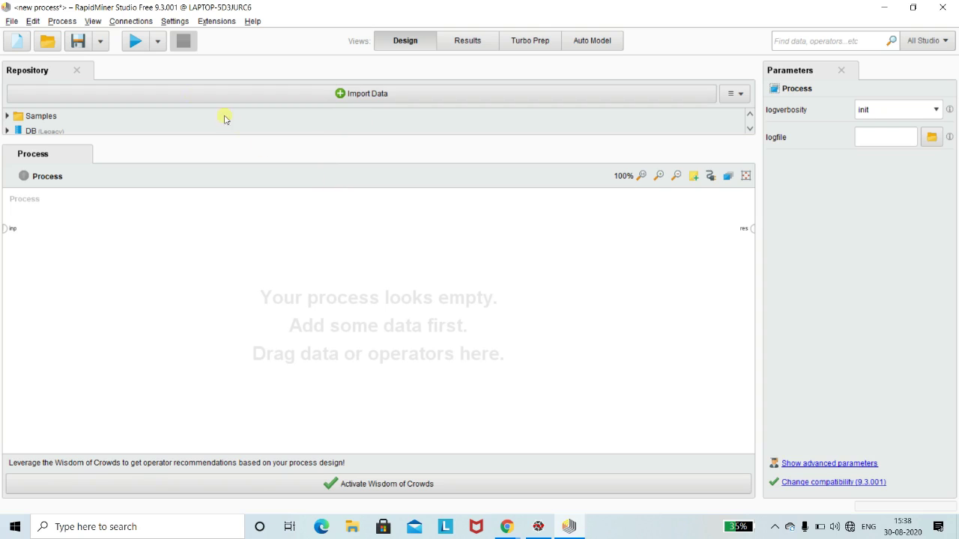
Restore the default panel layout of the Design view
click(170, 23)
mouse_move(95, 25)
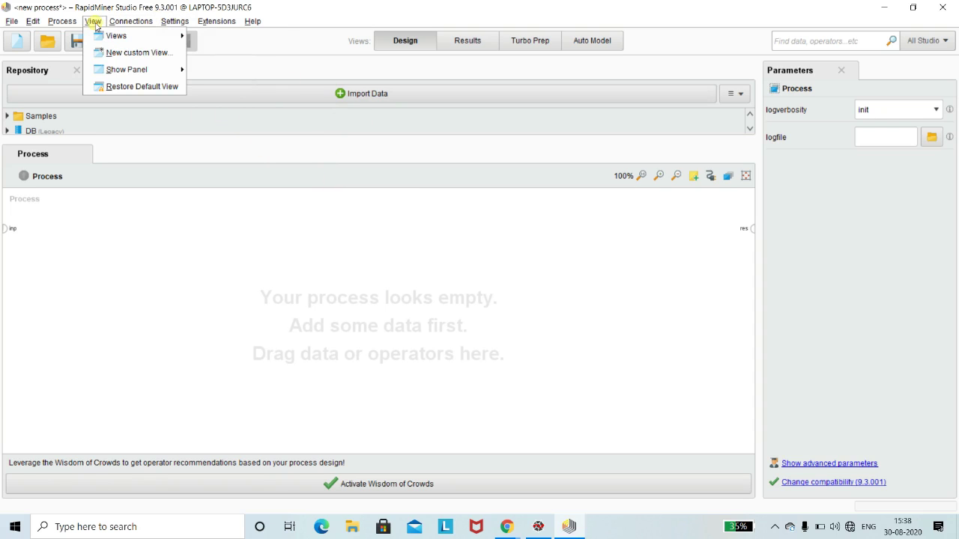
click(206, 283)
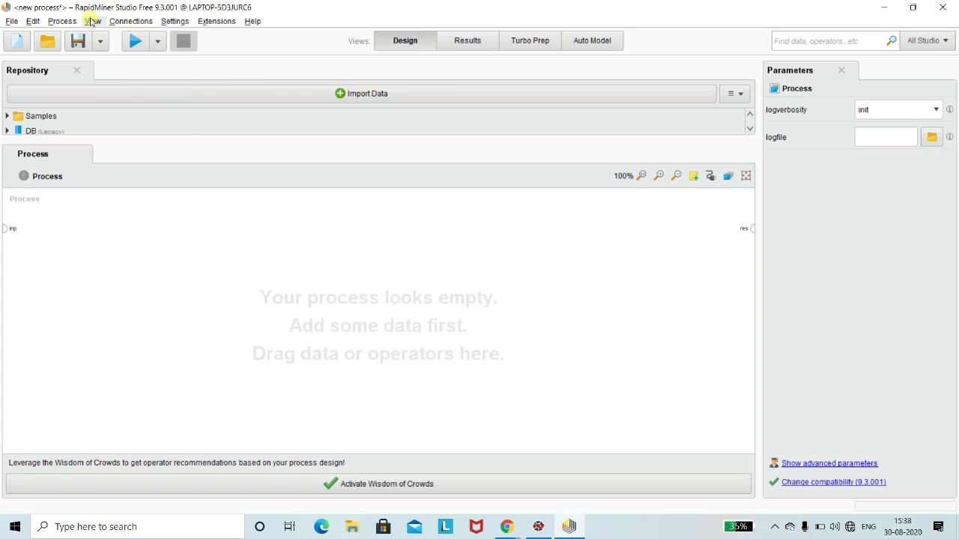
click(90, 21)
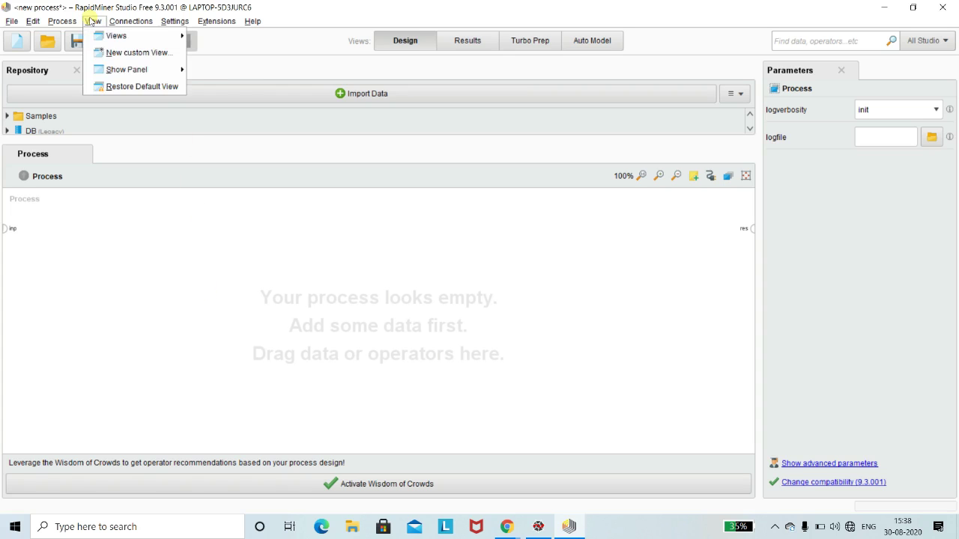
click(128, 87)
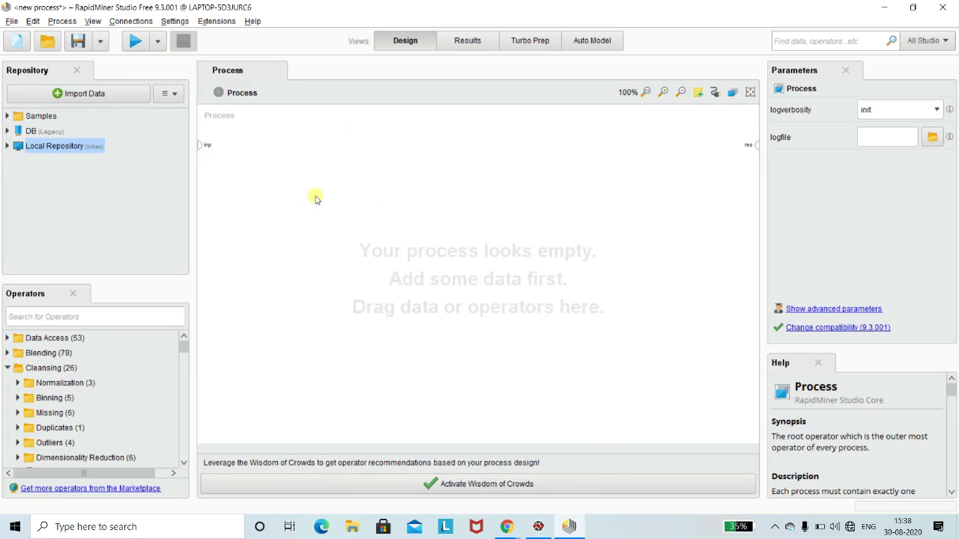
Look at the new-project templates and the recent processes, closing each, and visit the Results view before returning to Design
click(12, 44)
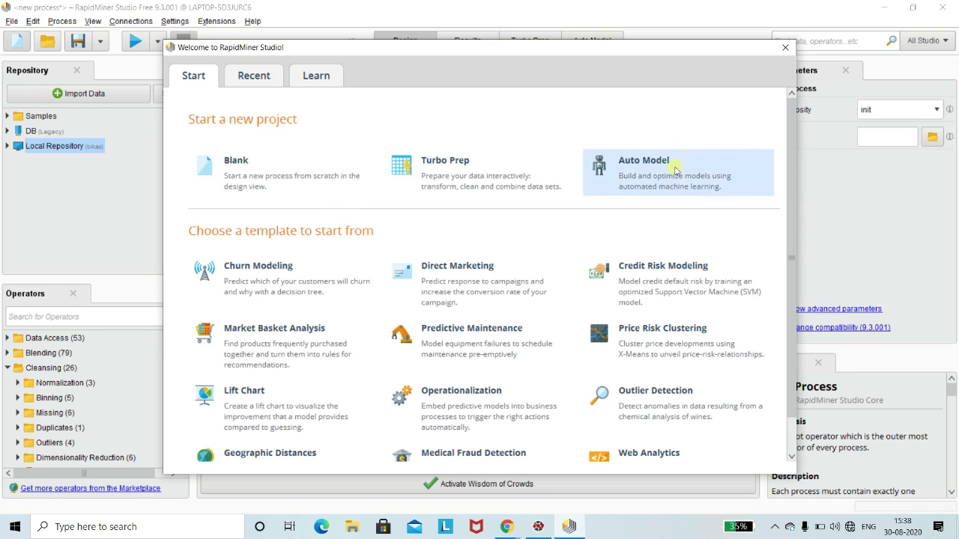
click(785, 47)
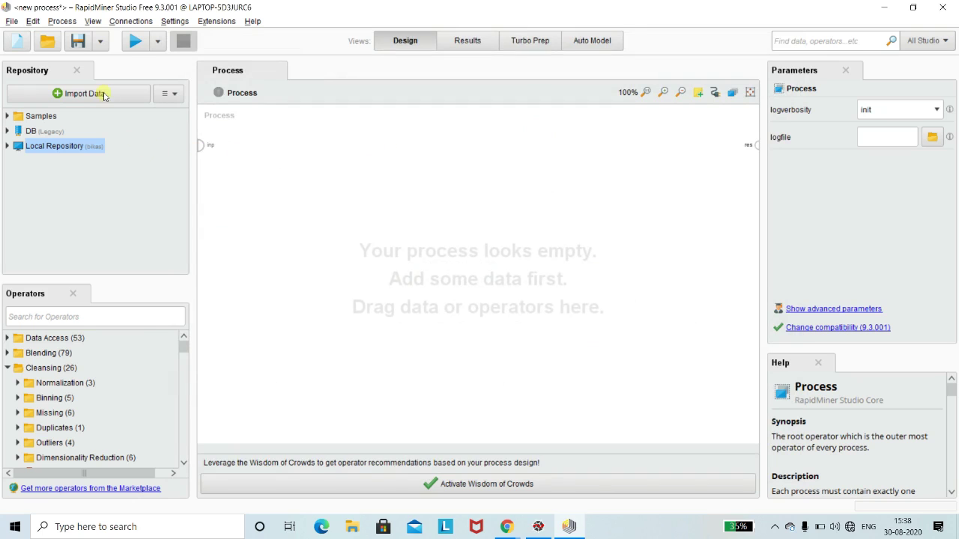
click(53, 48)
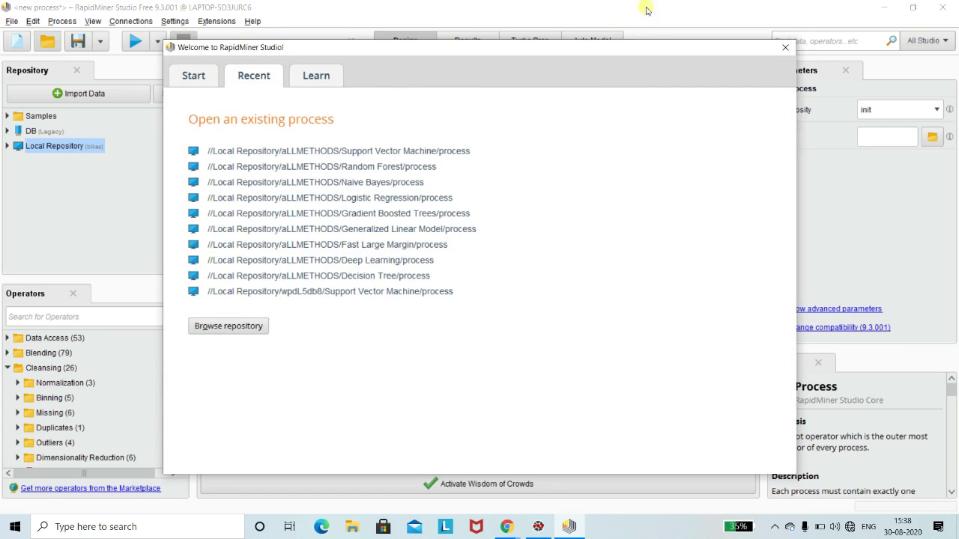
click(785, 47)
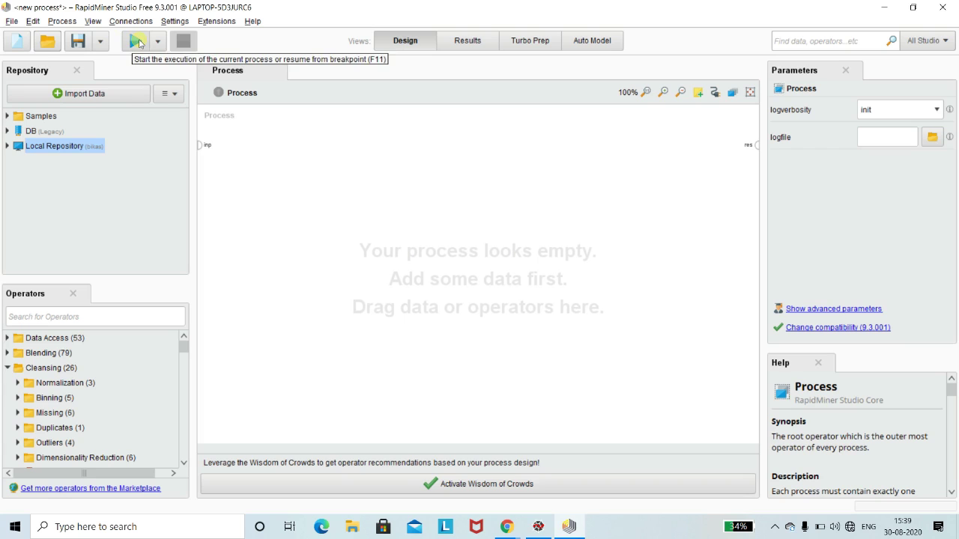
click(468, 42)
click(397, 43)
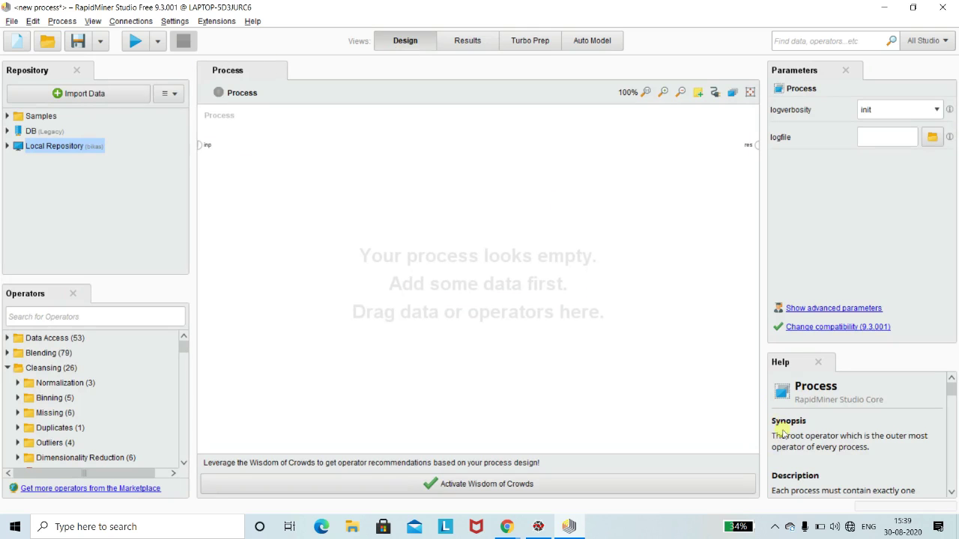
click(773, 526)
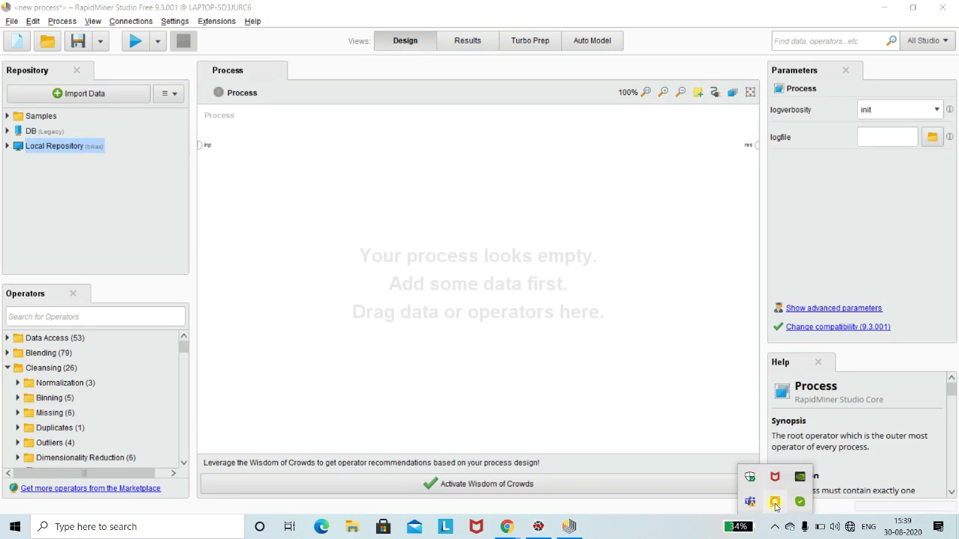
click(776, 502)
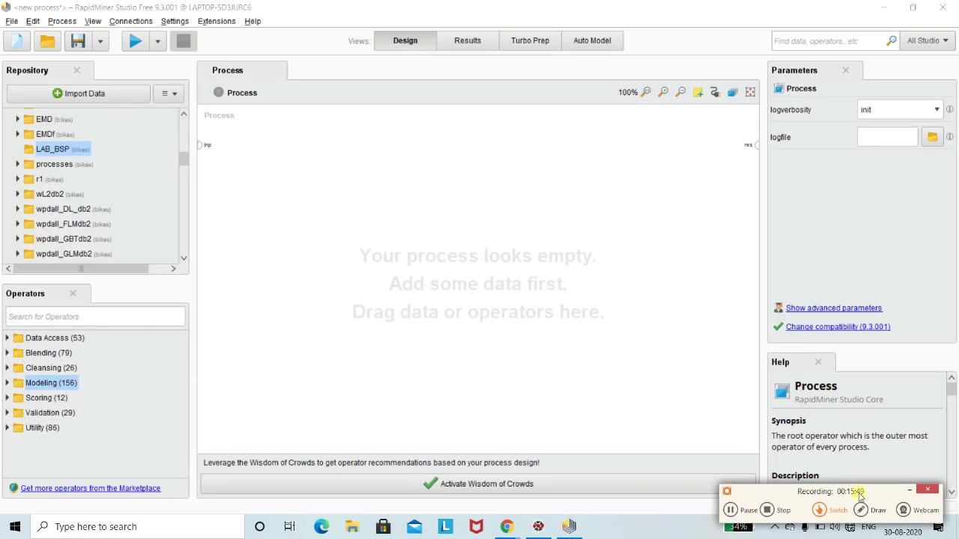
click(909, 490)
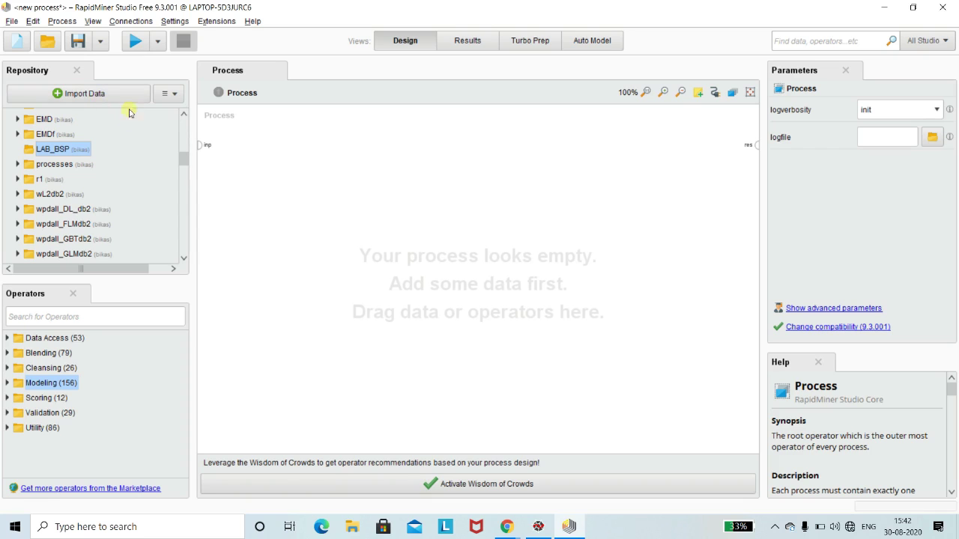
Start a data import from the computer and choose sampleFeature.xlsx in the LAB folder on drive D: as the source file
click(71, 96)
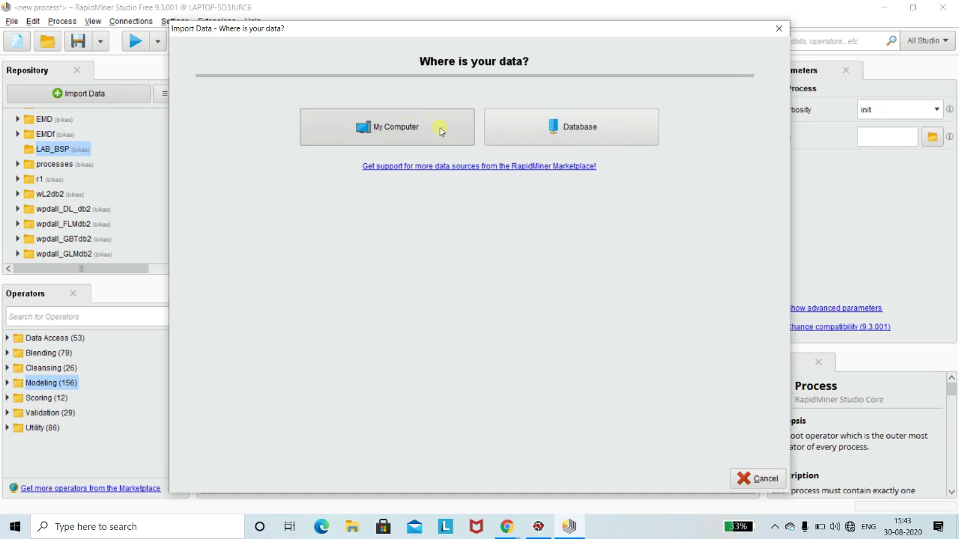
click(369, 128)
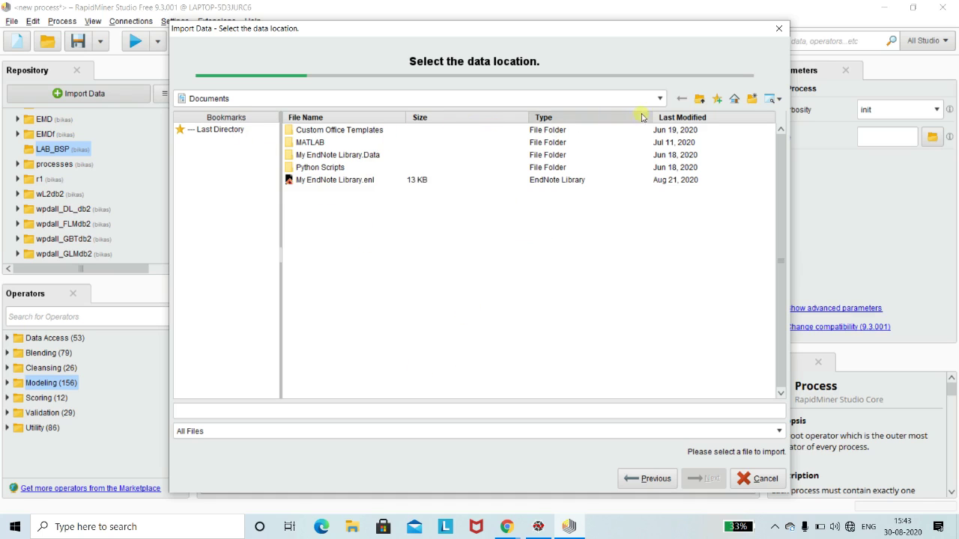
click(660, 99)
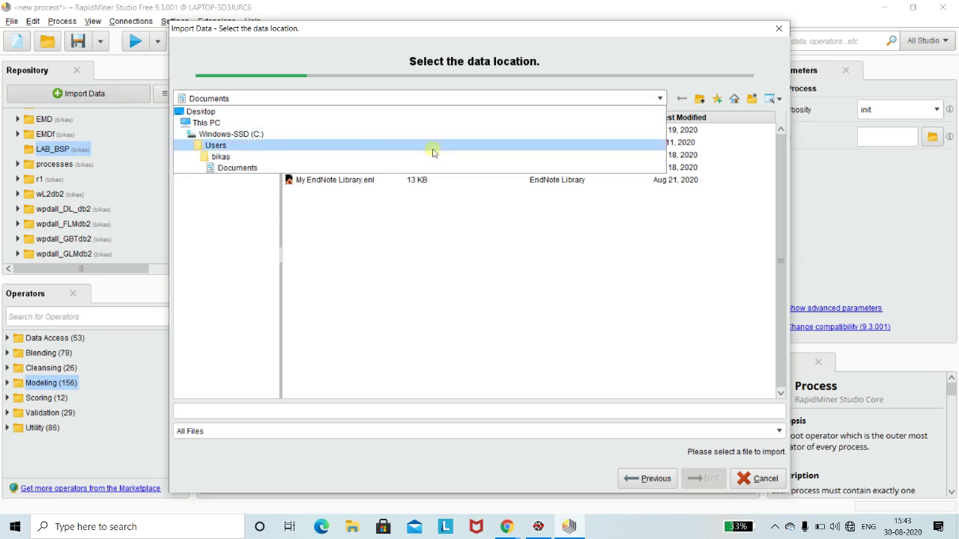
click(327, 123)
click(321, 145)
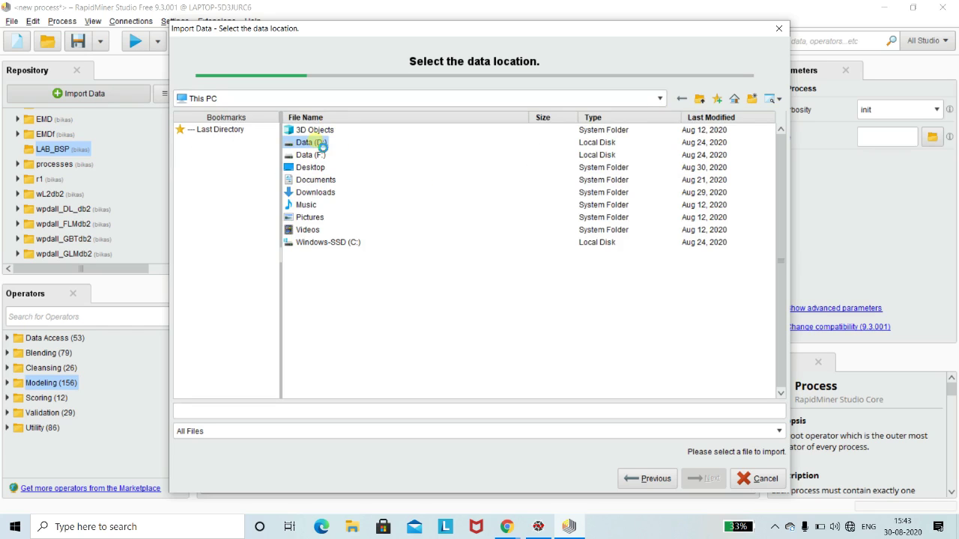
double_click(321, 145)
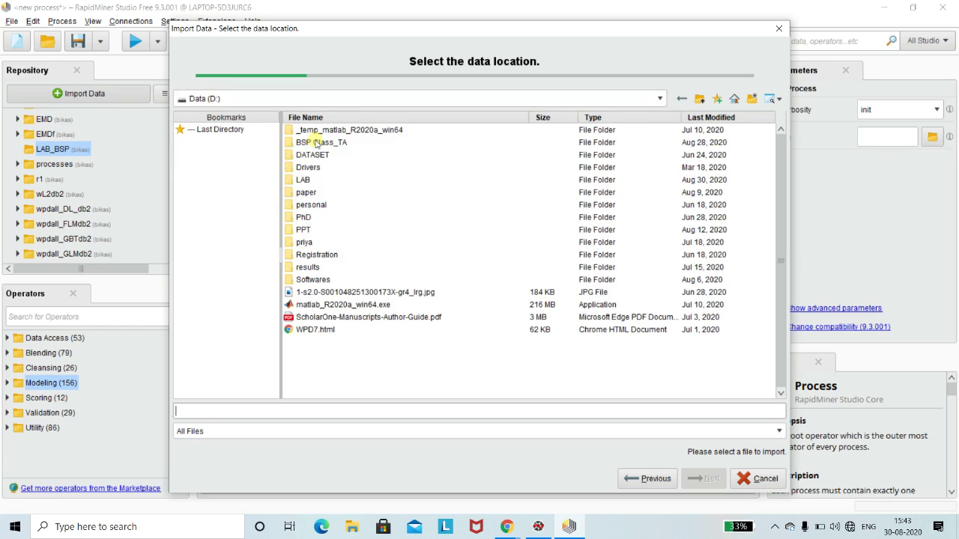
double_click(304, 180)
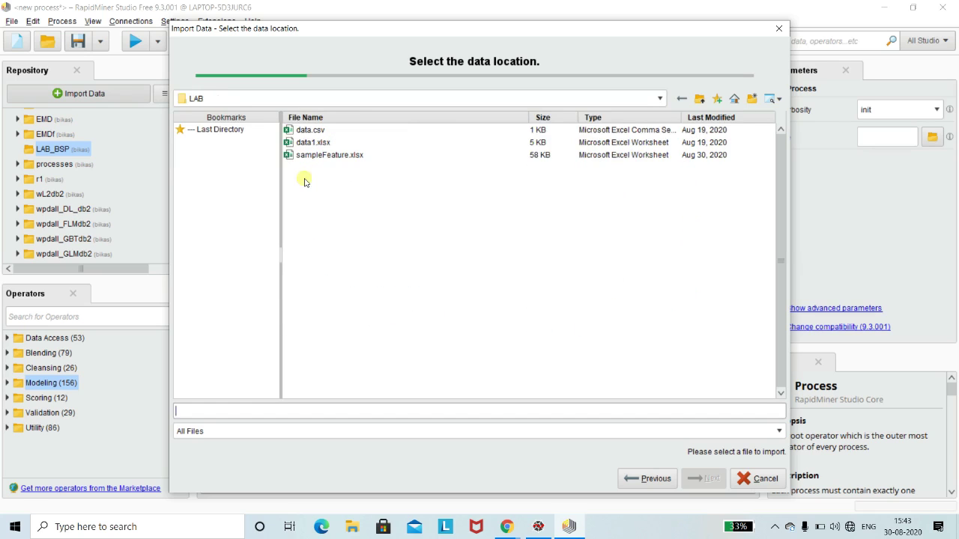
click(341, 156)
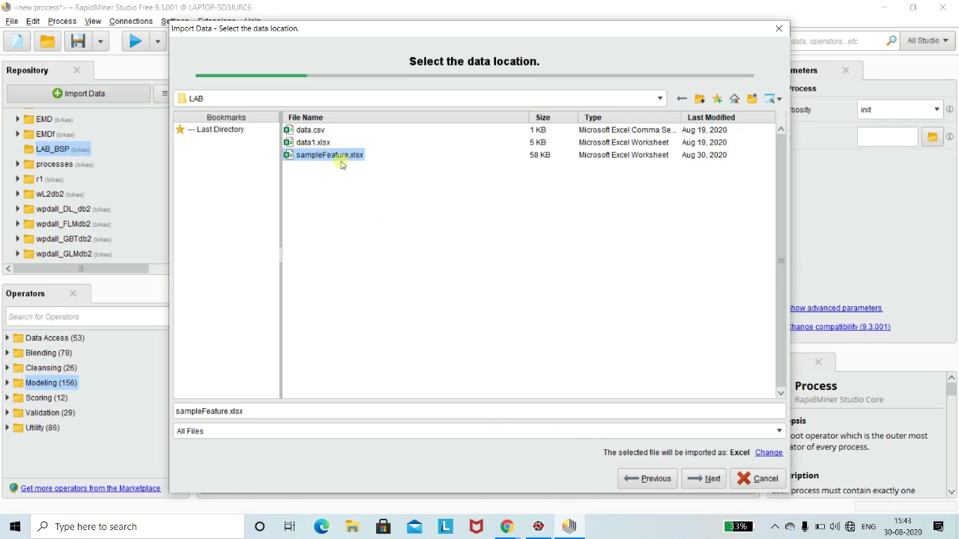
click(704, 480)
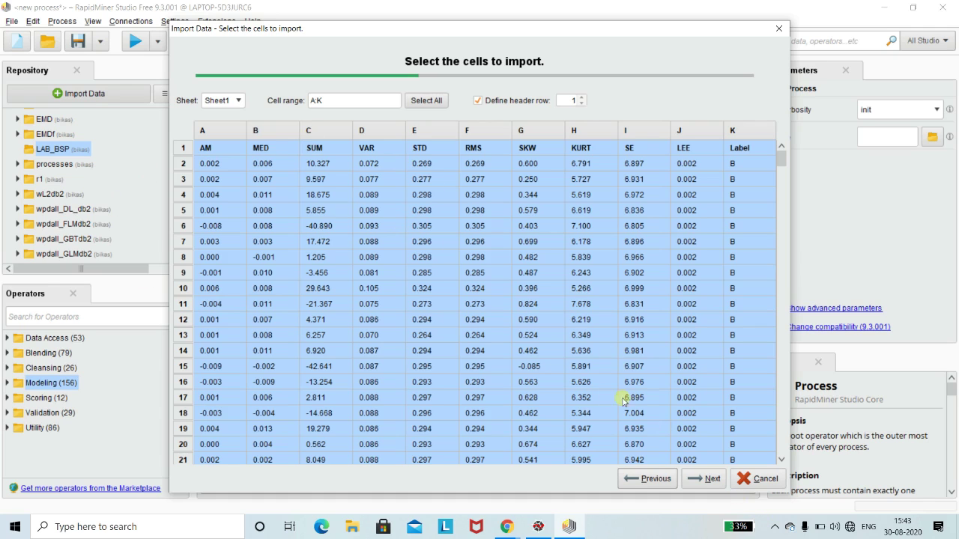
click(775, 527)
click(775, 504)
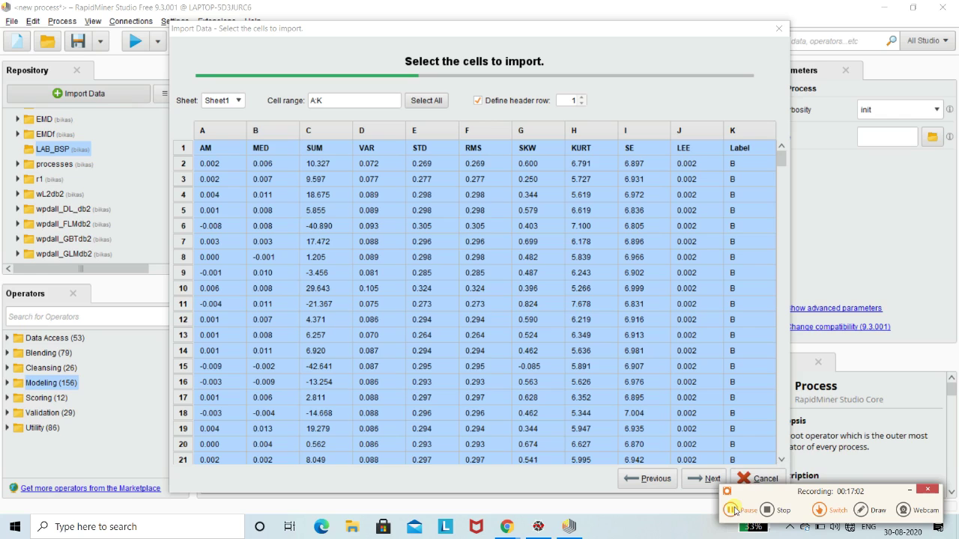
click(913, 490)
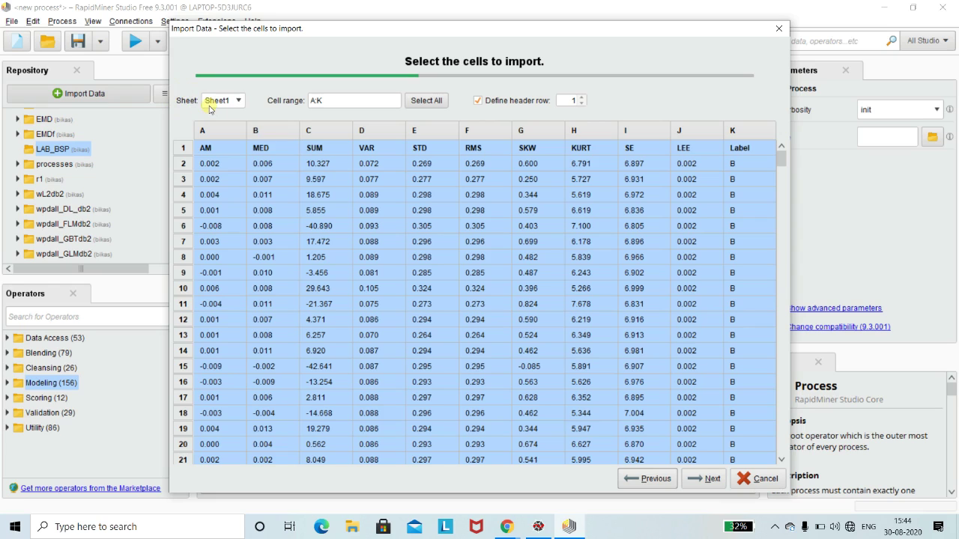
Check the available sheets and accept Sheet1 with cell range A:K and header row 1 for the import
click(239, 101)
click(239, 102)
click(240, 101)
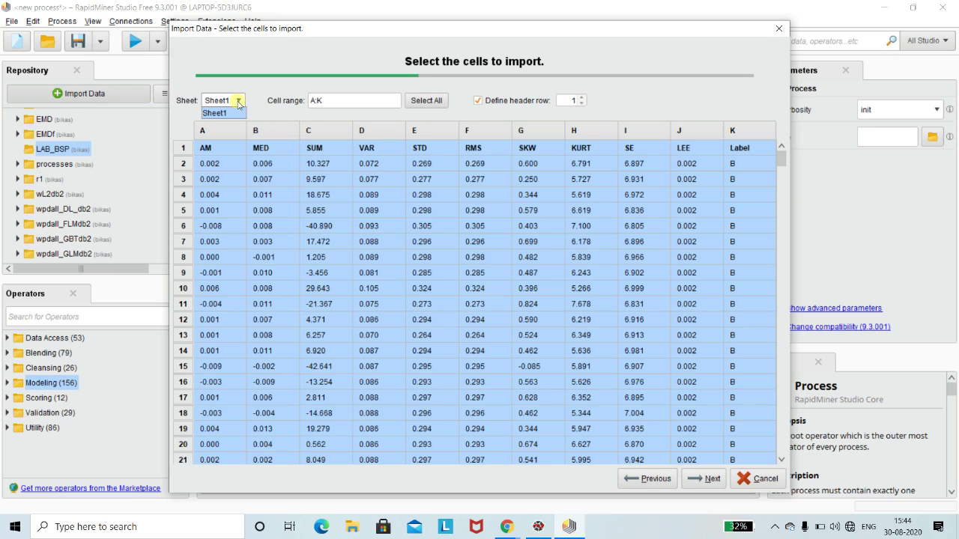
click(277, 110)
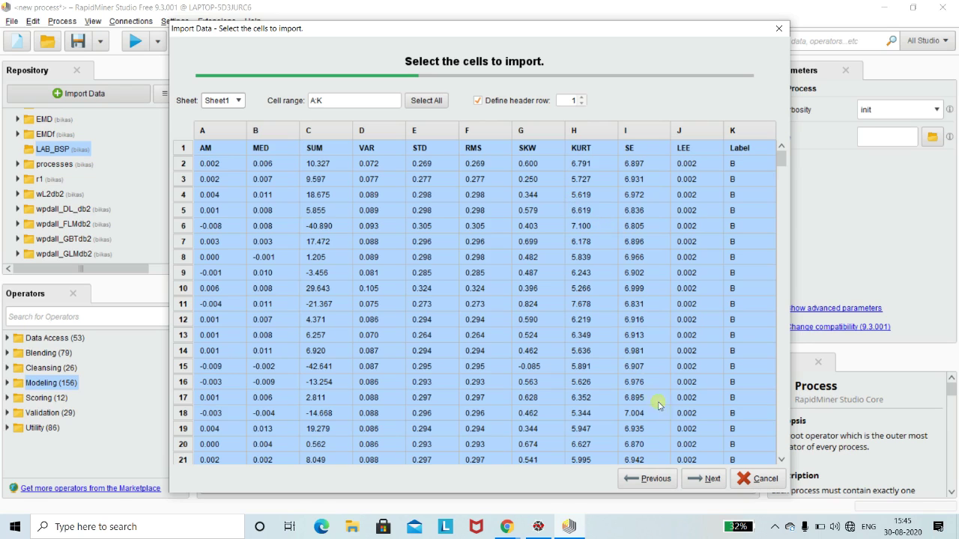
click(704, 480)
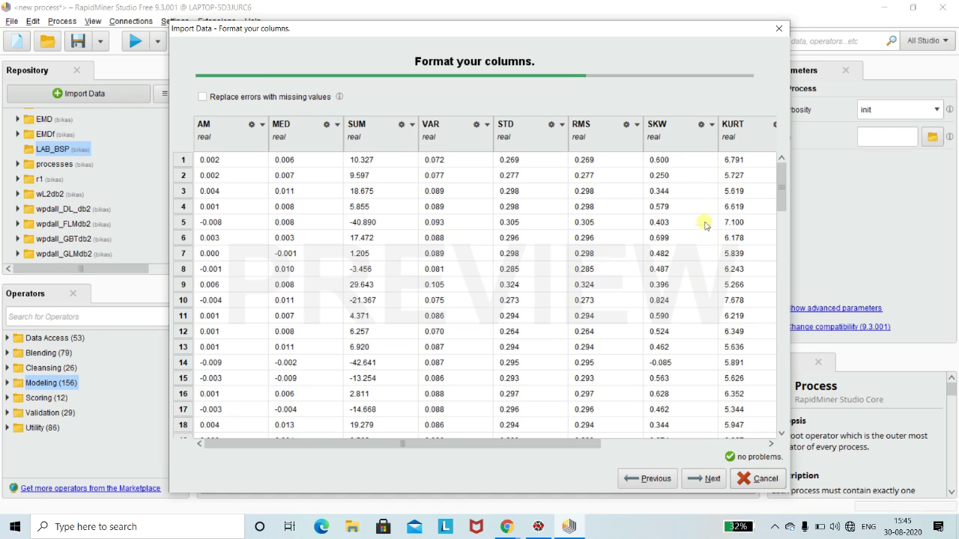
Accept the column formats and store the data as sampleFeature in the LAB_BSP folder of the Local Repository
drag(780, 197, 776, 174)
drag(509, 444, 393, 462)
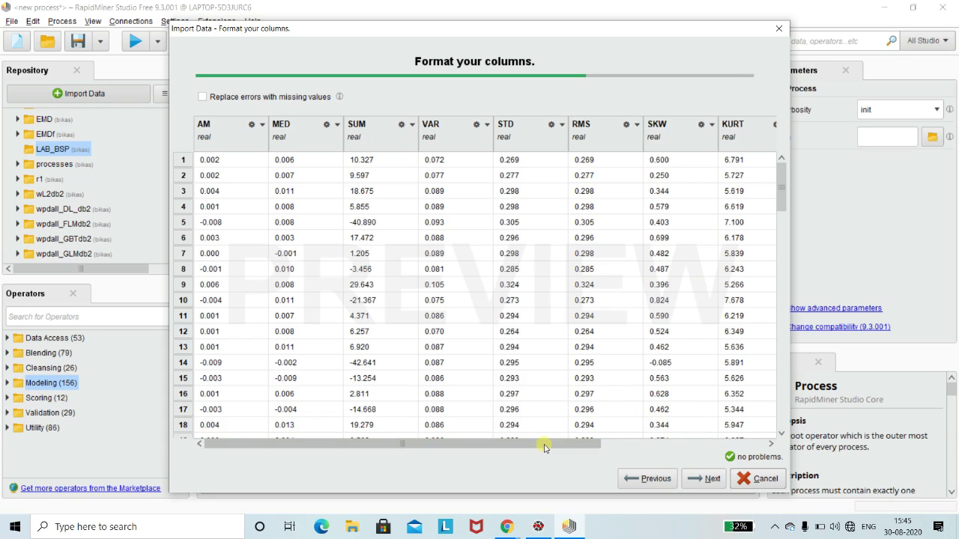
click(694, 479)
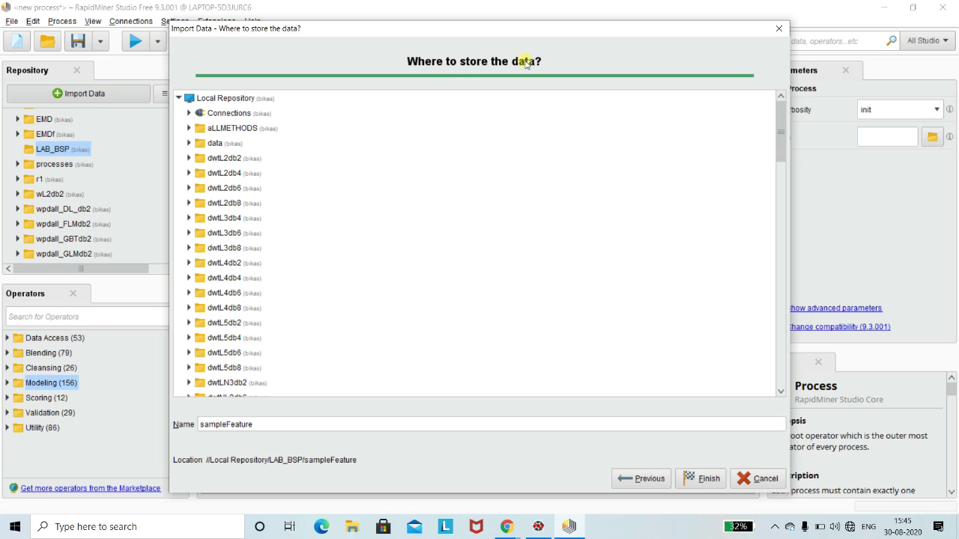
scroll(258, 226, down, 3)
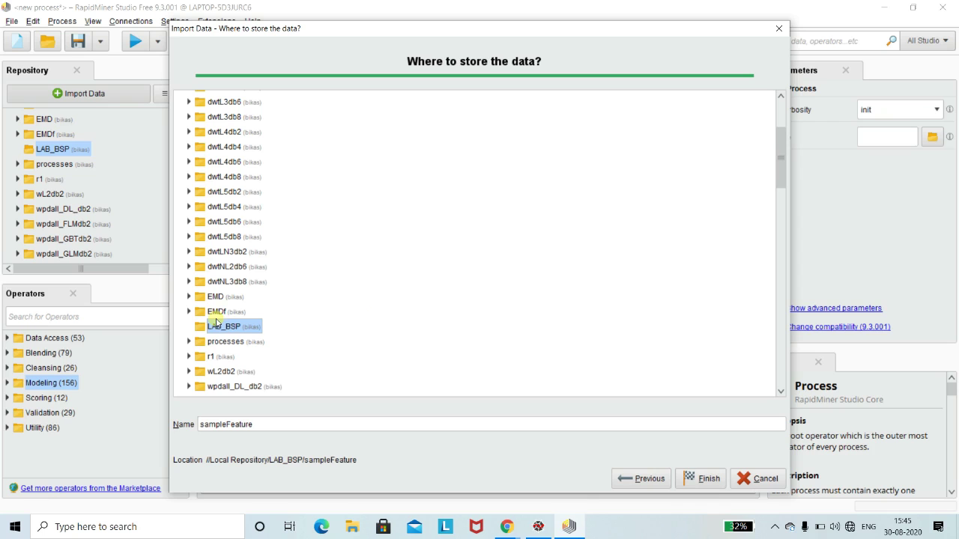
click(701, 480)
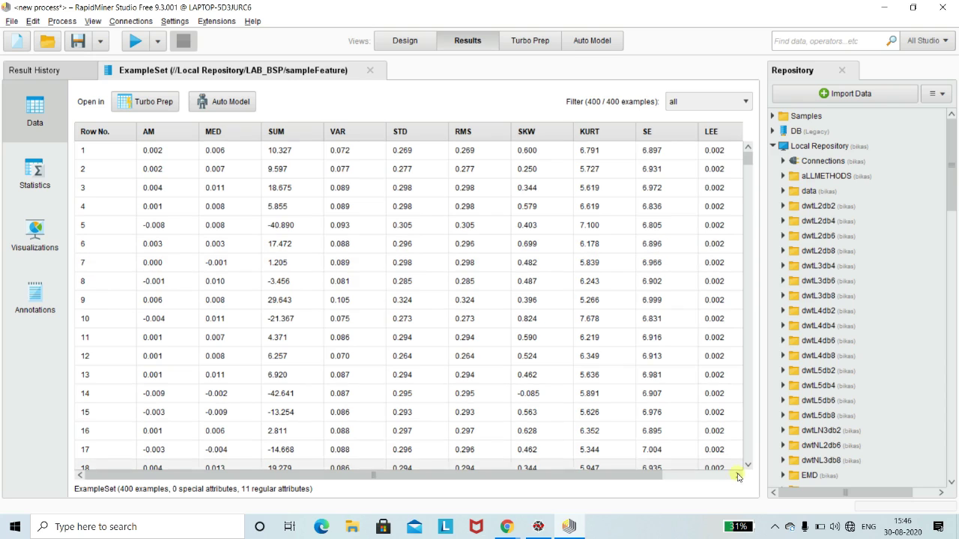
click(775, 529)
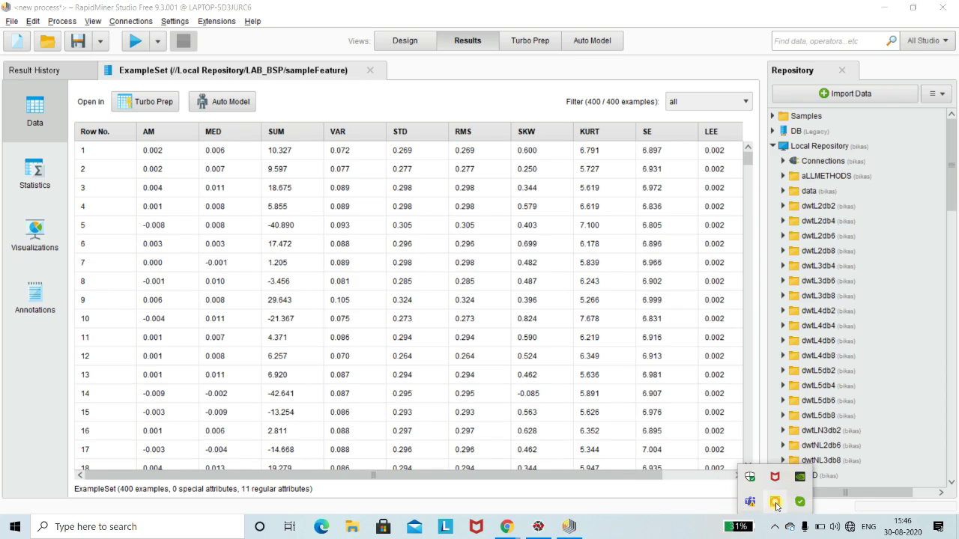
click(776, 502)
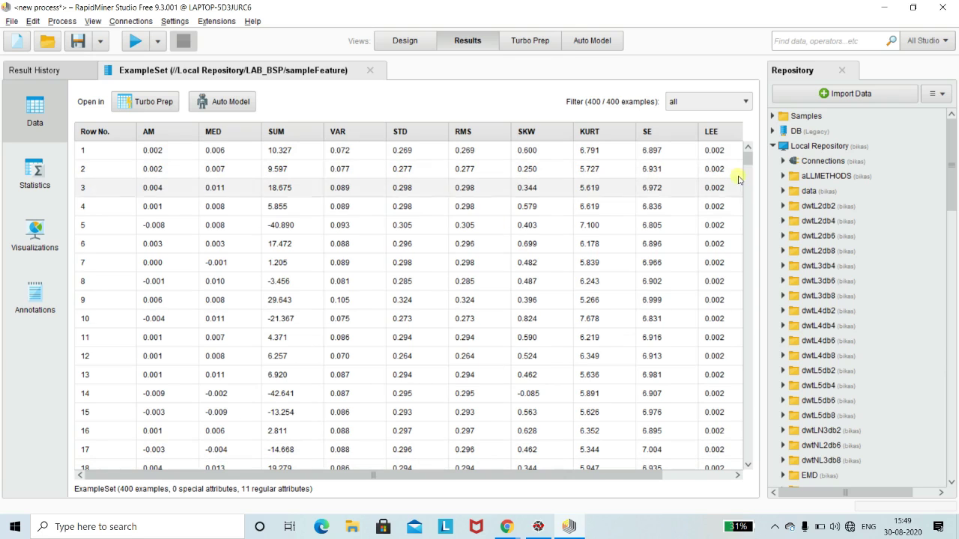
Look through the imported table's columns across to Label and its rows down to the last example
mouse_move(748, 158)
mouse_down()
mouse_move(747, 279)
mouse_move(712, 477)
mouse_move(709, 441)
mouse_move(727, 364)
mouse_move(719, 466)
mouse_move(755, 160)
mouse_up()
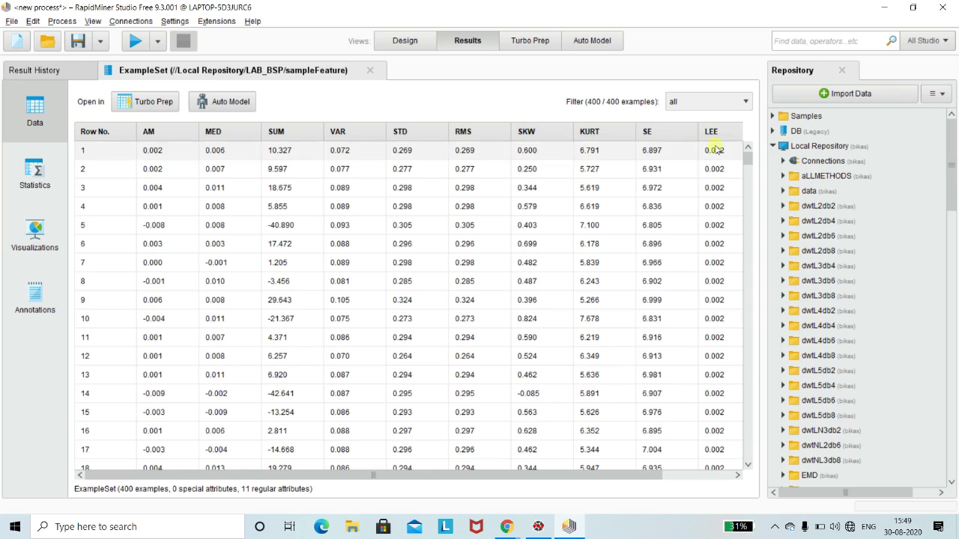
mouse_move(220, 475)
mouse_down()
mouse_move(358, 484)
mouse_move(229, 475)
mouse_move(251, 470)
mouse_move(231, 466)
mouse_up()
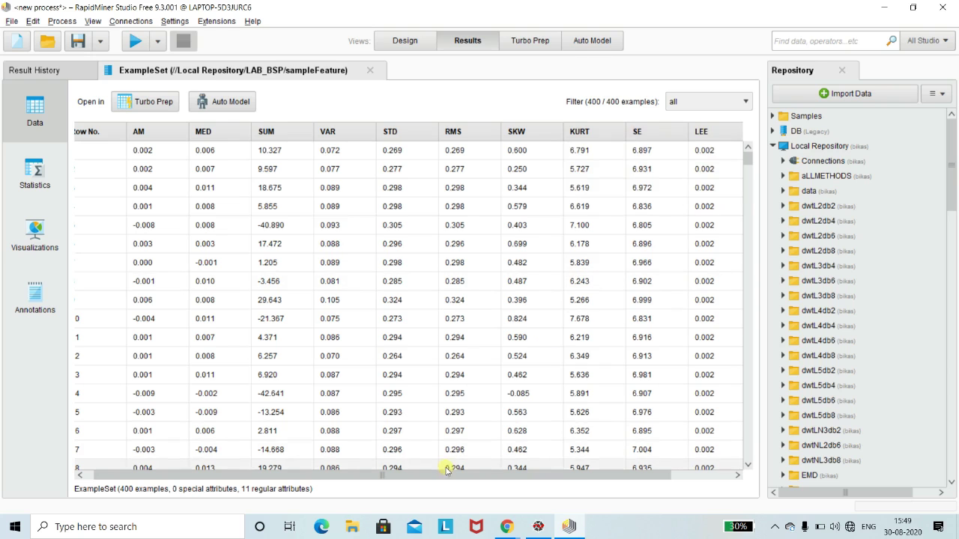
drag(445, 474, 507, 474)
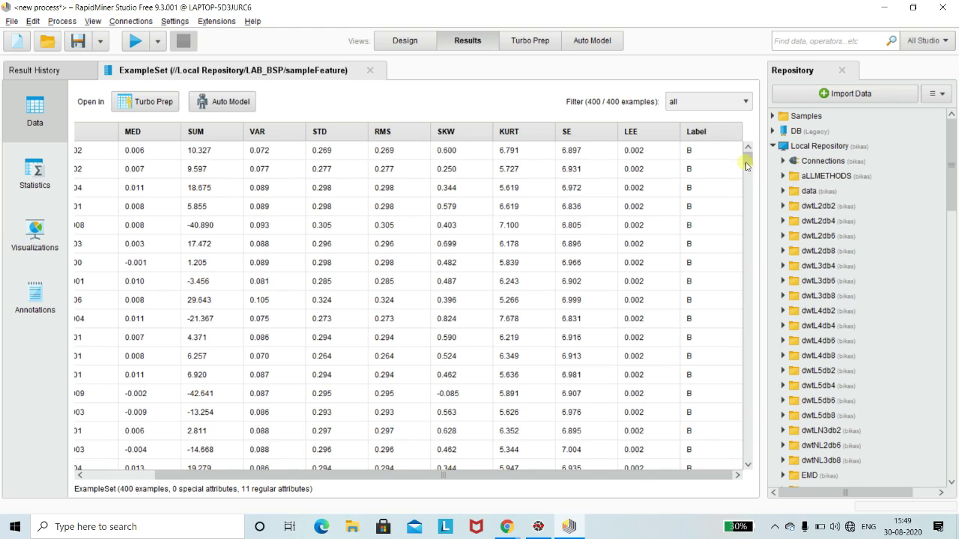
scroll(747, 178, down, 2)
drag(747, 179, 662, 475)
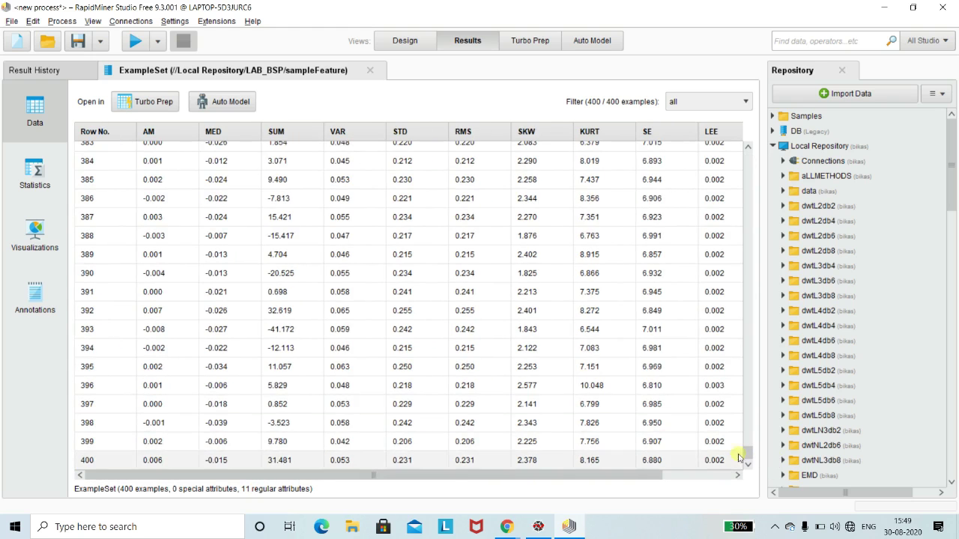
Examine the Label values around rows 200 and 201, and the attribute summaries of the column headers from the table's start
drag(747, 454, 759, 312)
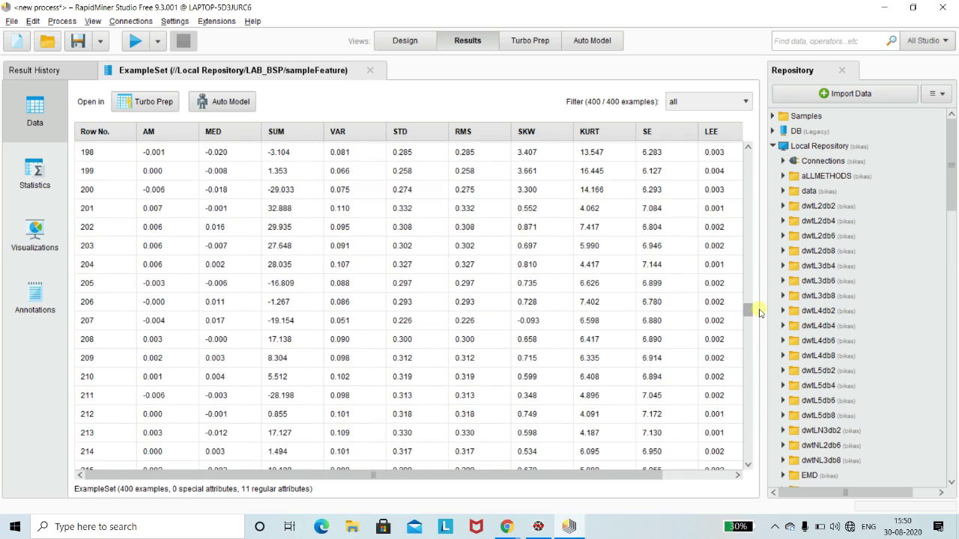
click(140, 190)
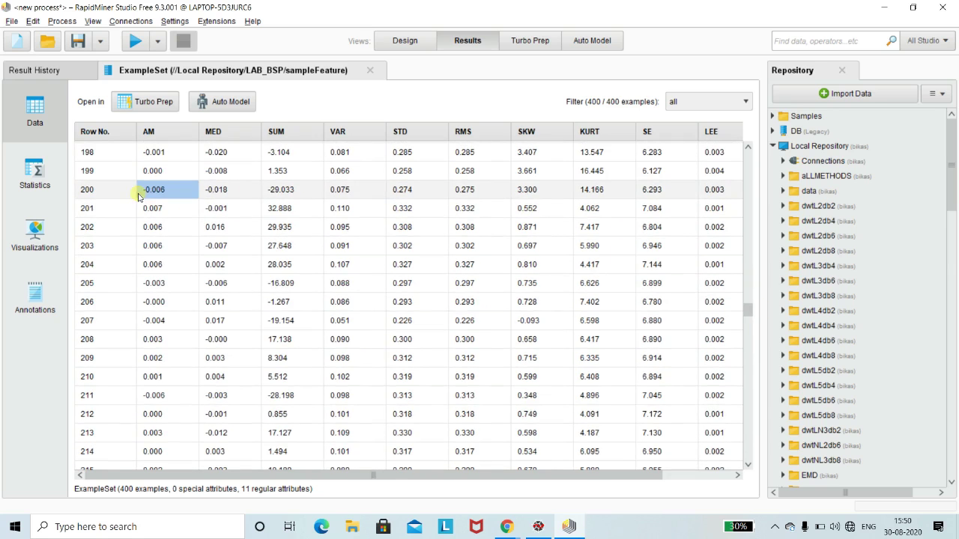
drag(206, 476, 439, 443)
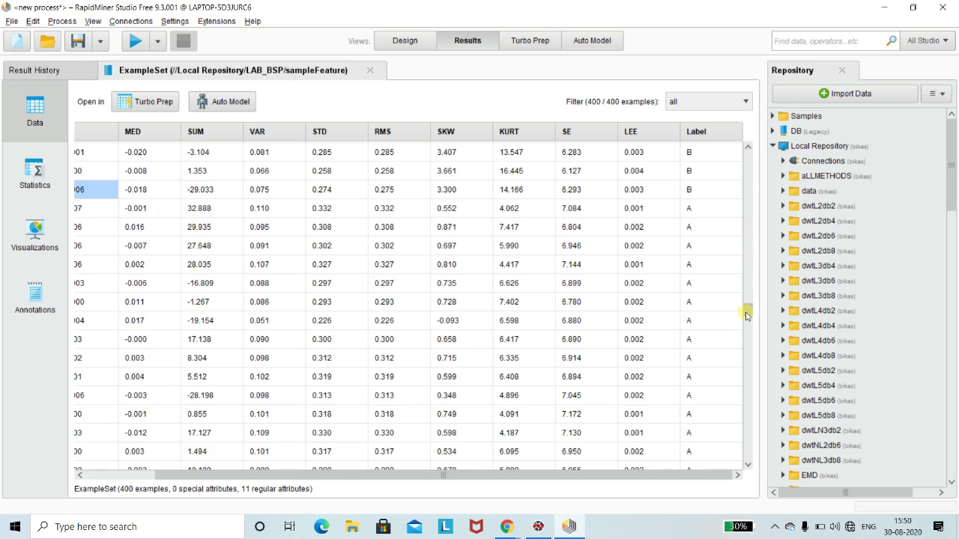
drag(746, 315, 751, 155)
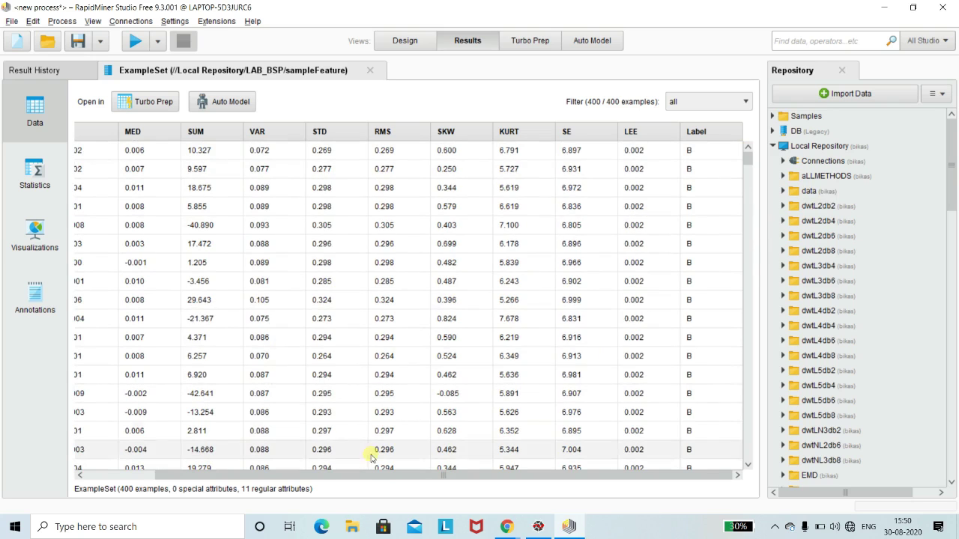
drag(341, 479, 267, 477)
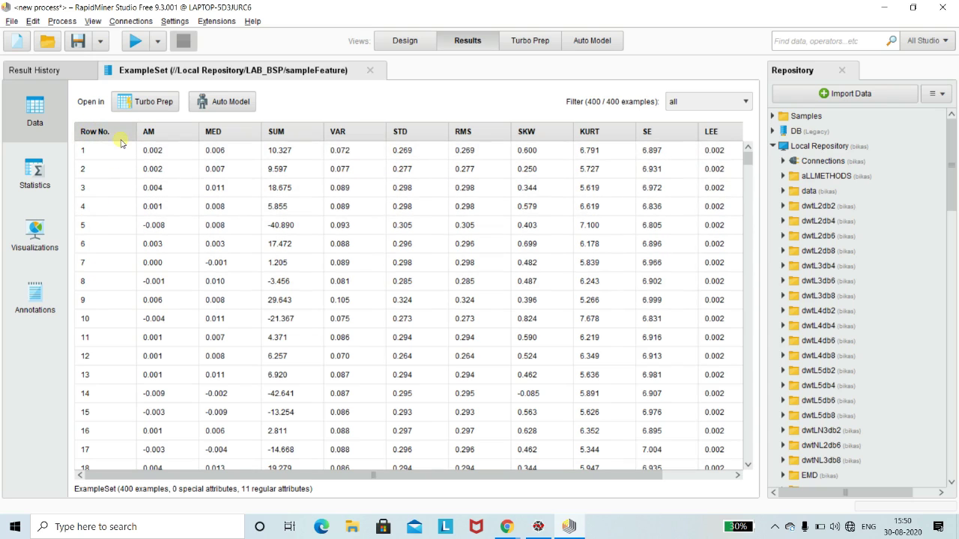
mouse_move(150, 132)
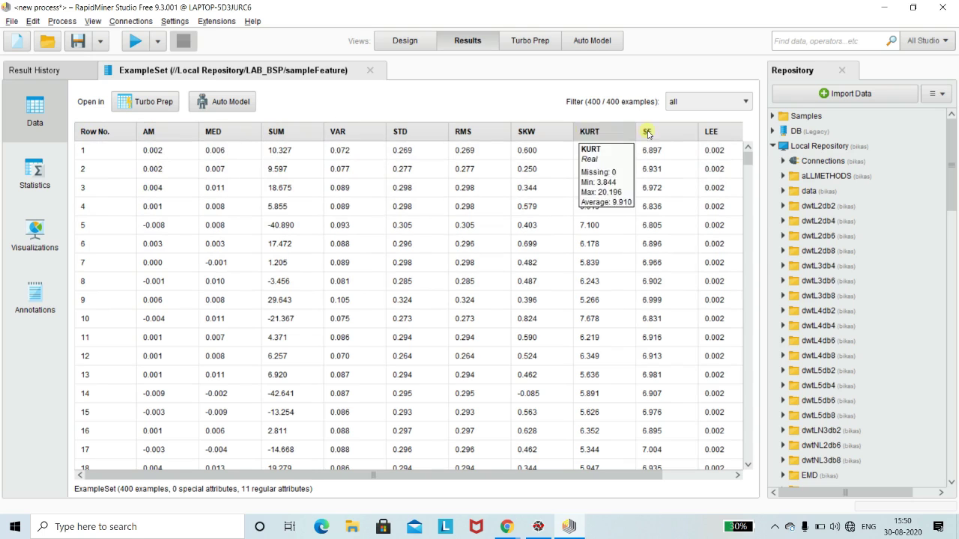
drag(306, 476, 400, 472)
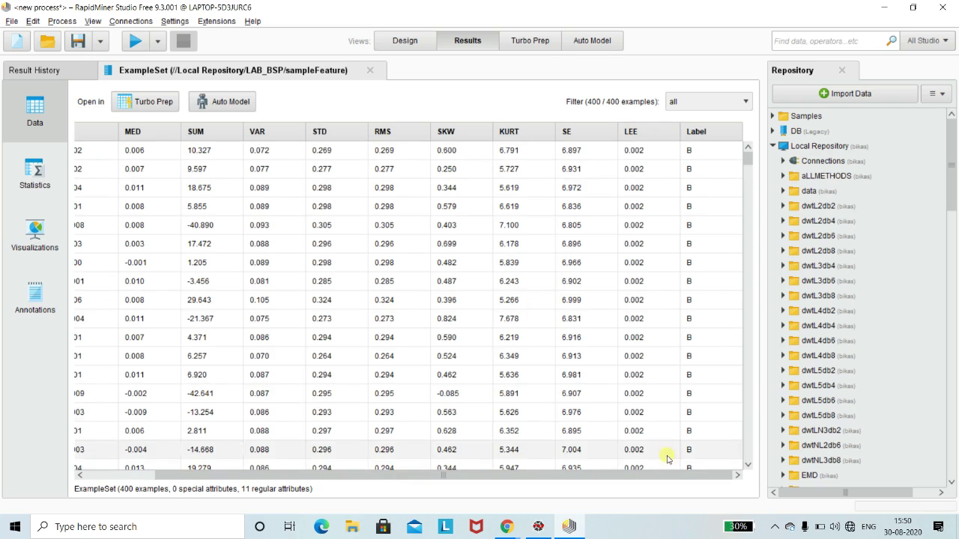
click(773, 530)
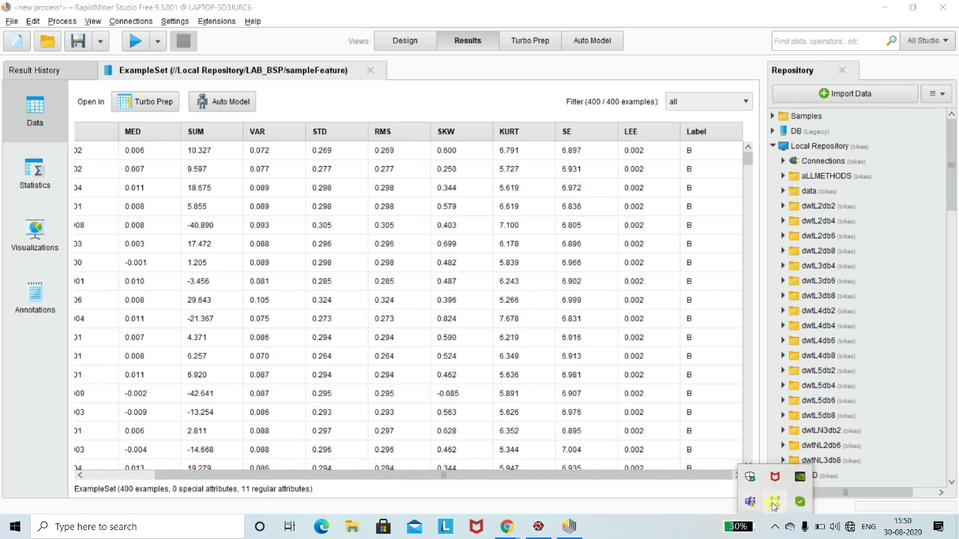
click(775, 505)
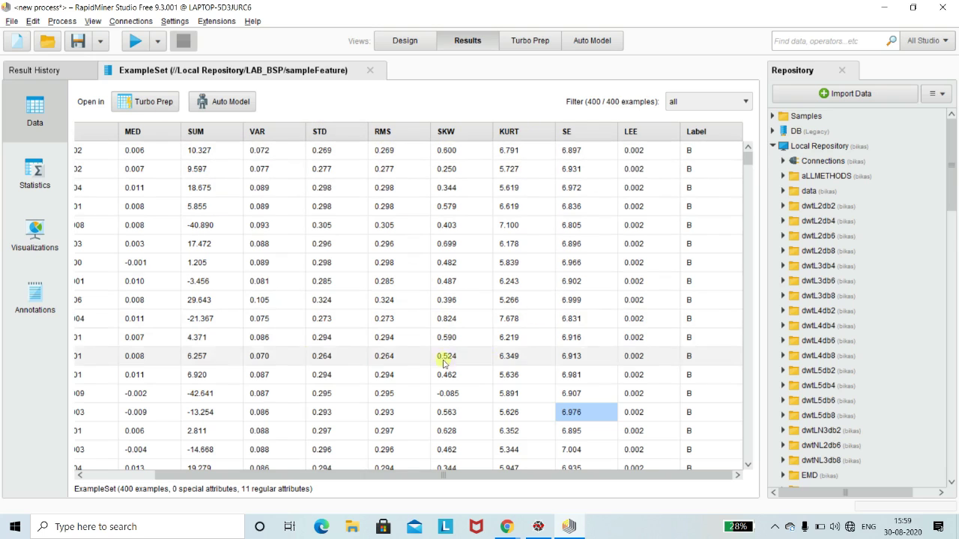
Return to the table's first columns and show the statistics of the sampleFeature attributes
drag(428, 475, 261, 470)
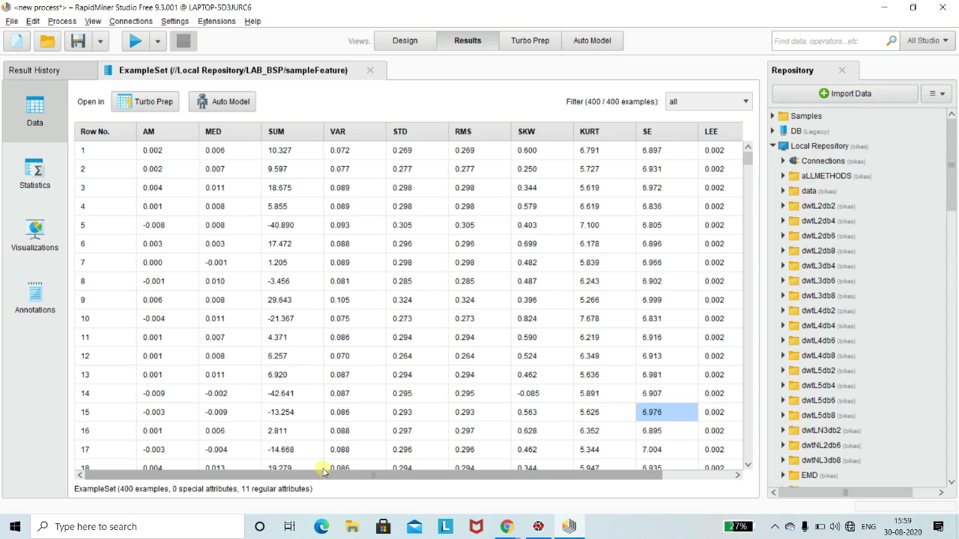
mouse_move(323, 469)
mouse_down()
mouse_move(428, 467)
mouse_move(370, 459)
mouse_move(327, 467)
mouse_up()
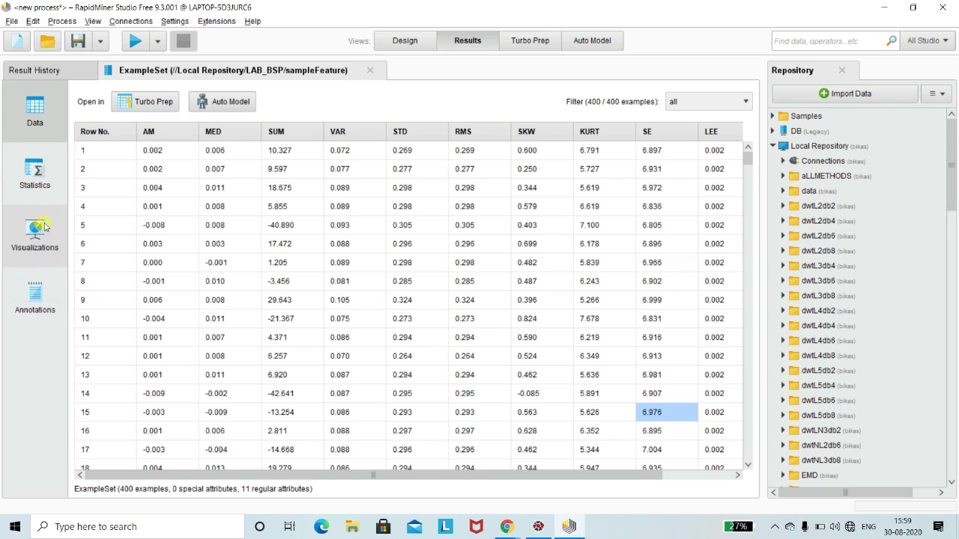
click(36, 177)
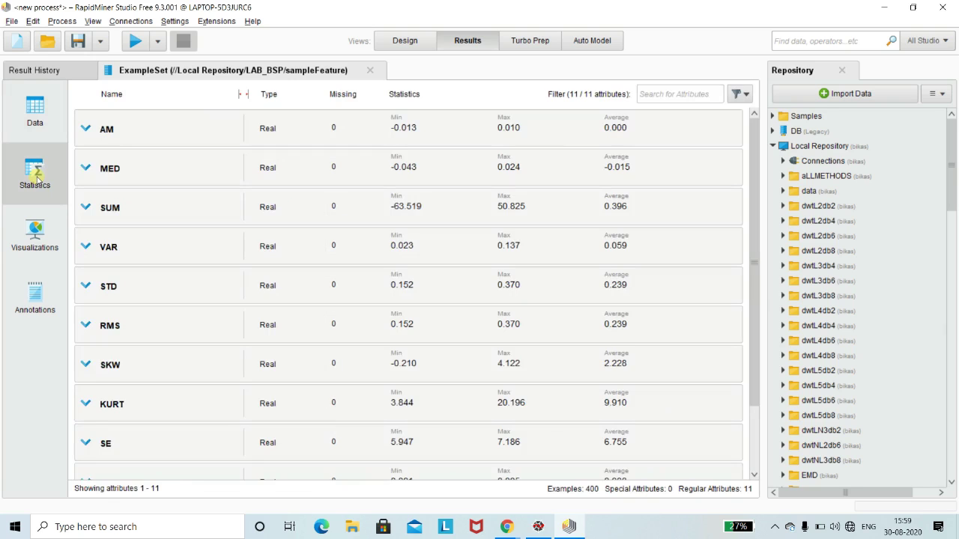
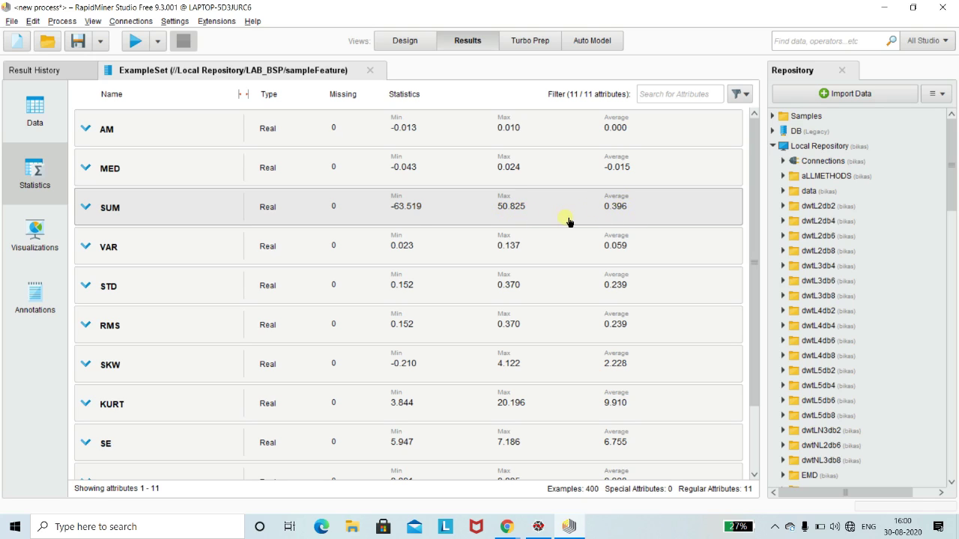
Examine the AM attribute's expanded statistics and its histogram visualization, and collapse its details in the statistics list
click(91, 134)
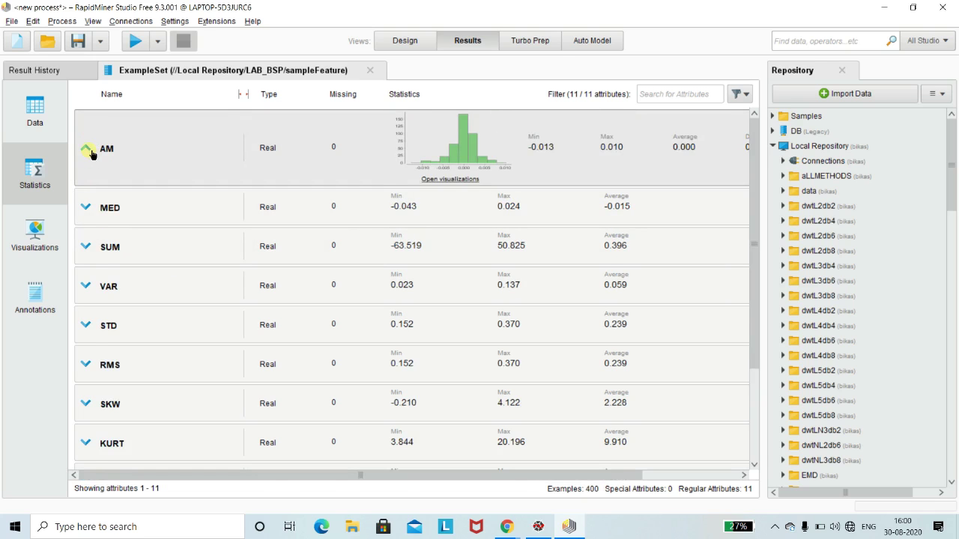
click(90, 151)
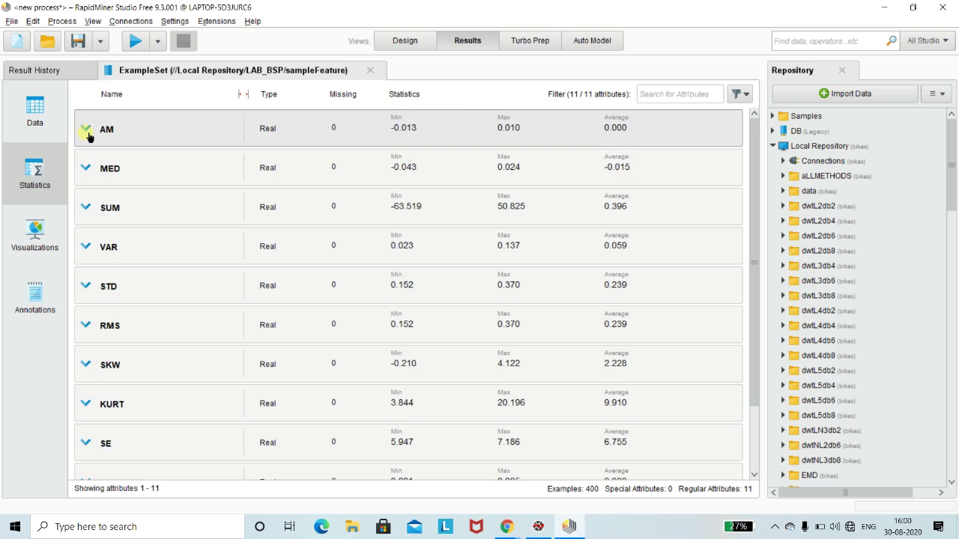
click(87, 133)
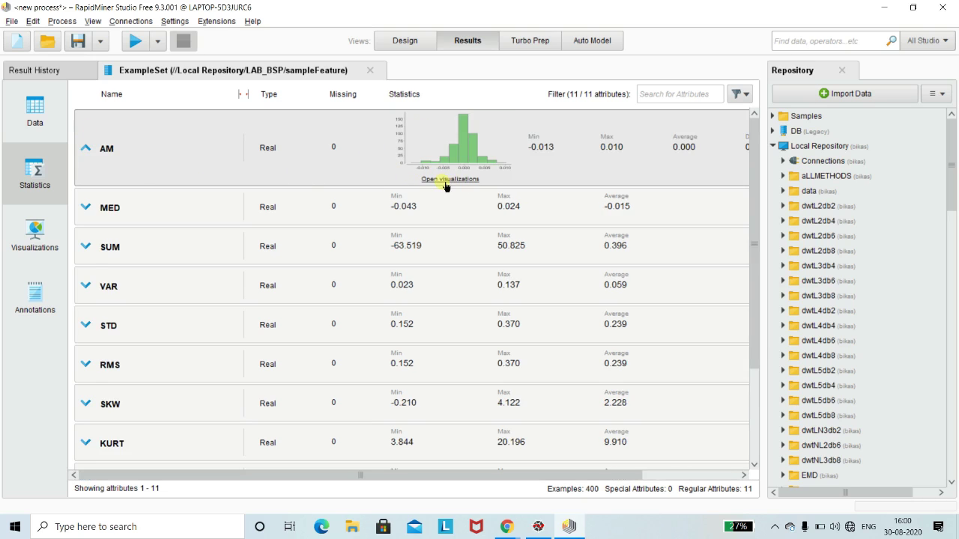
click(444, 179)
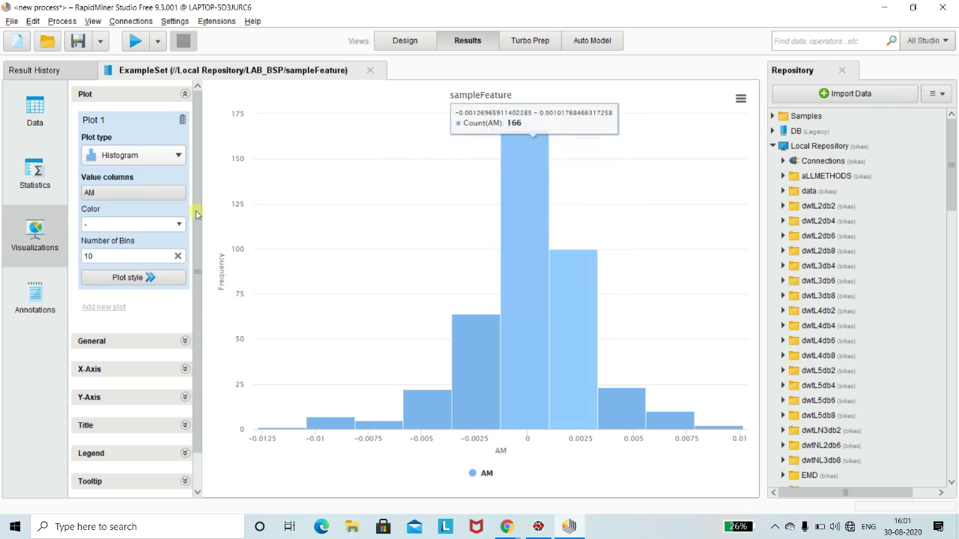
click(34, 169)
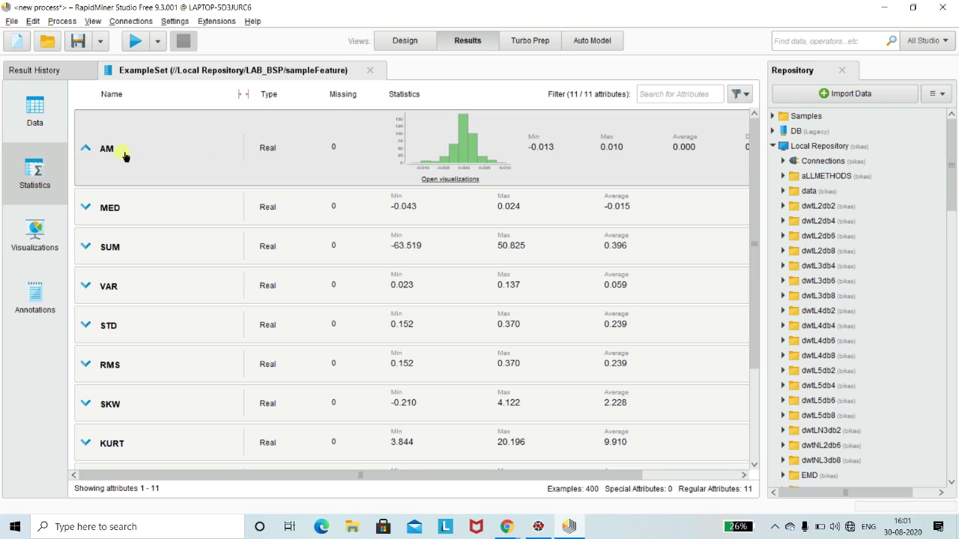
click(87, 151)
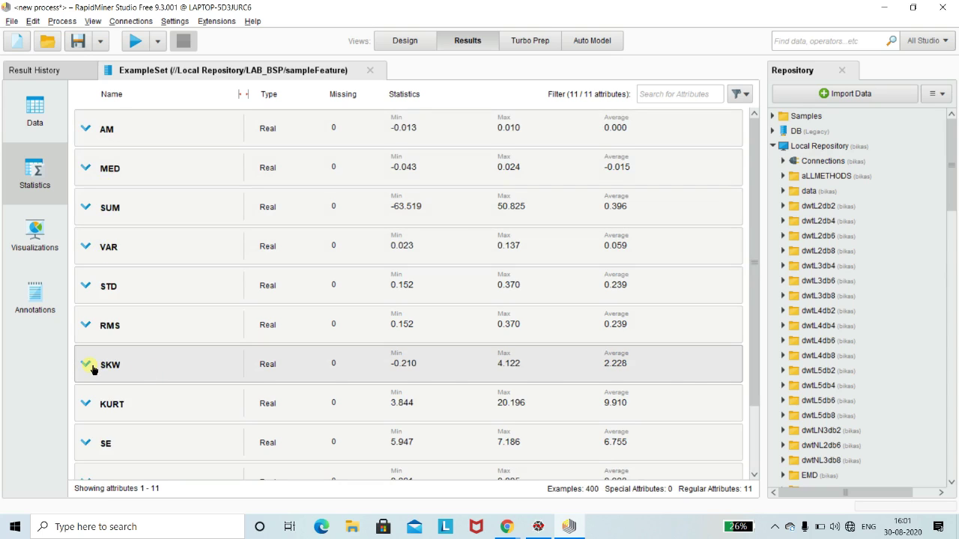
View the SKW attribute's histogram visualization from its statistics, and return to the statistics list with its details collapsed
click(87, 366)
click(451, 416)
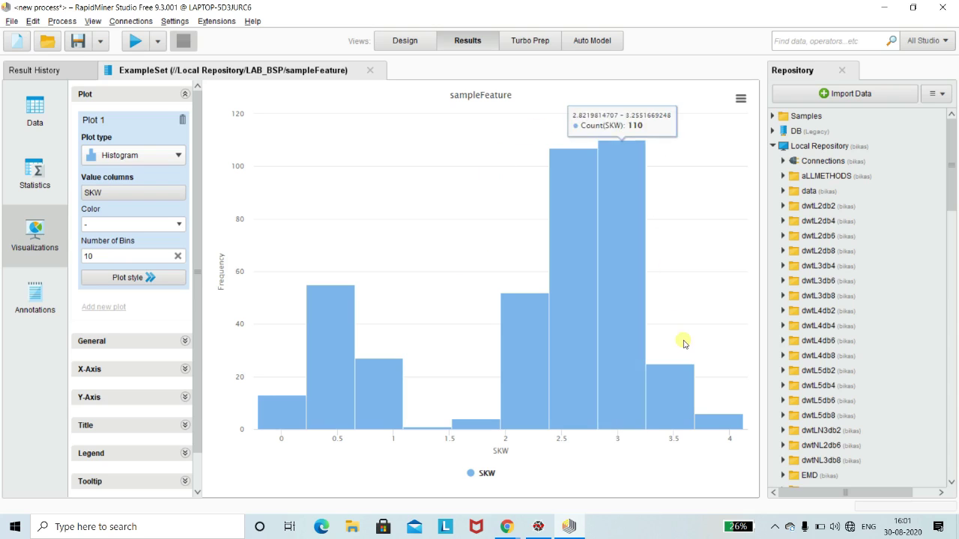
click(28, 171)
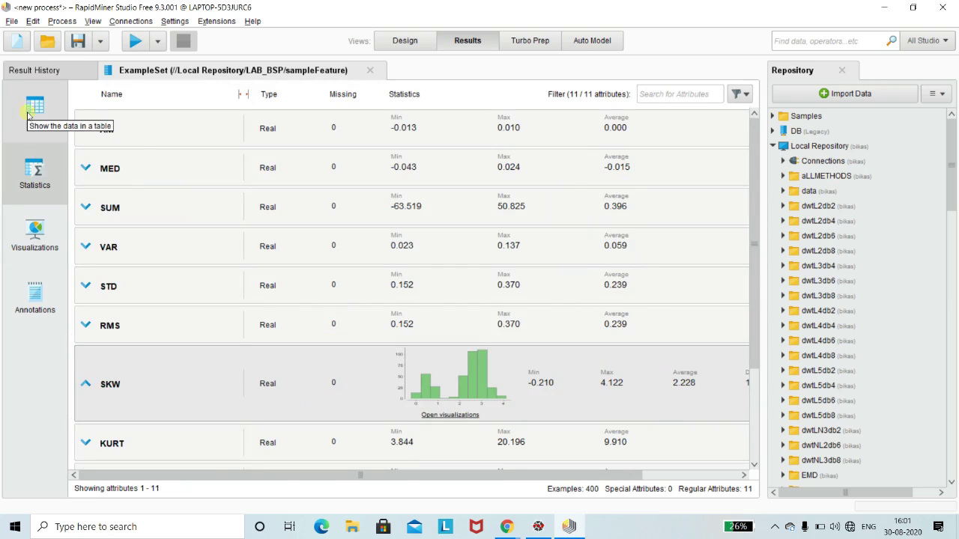
click(93, 395)
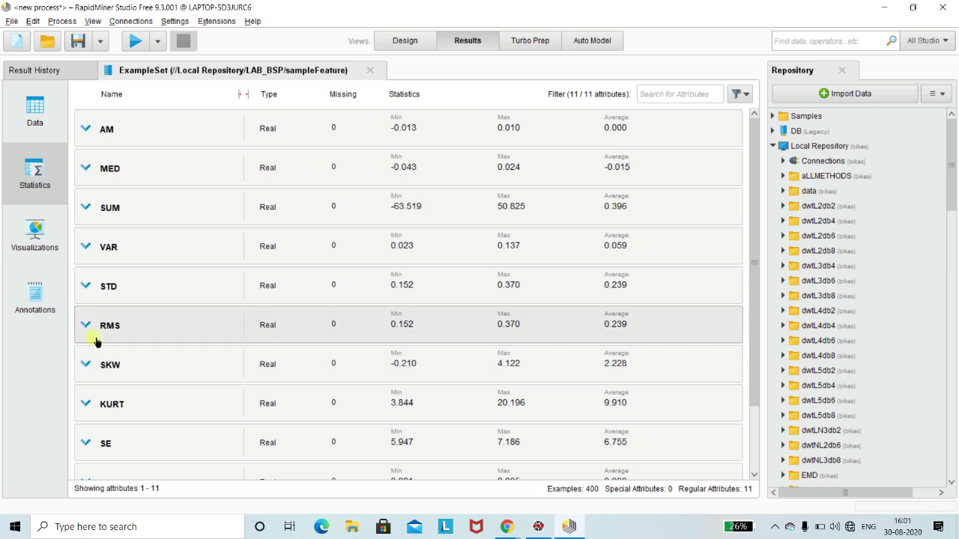
Visualize sampleFeature as a Scatter 3D plot with AM as the X-Axis column and MED as the Y Axis
click(36, 240)
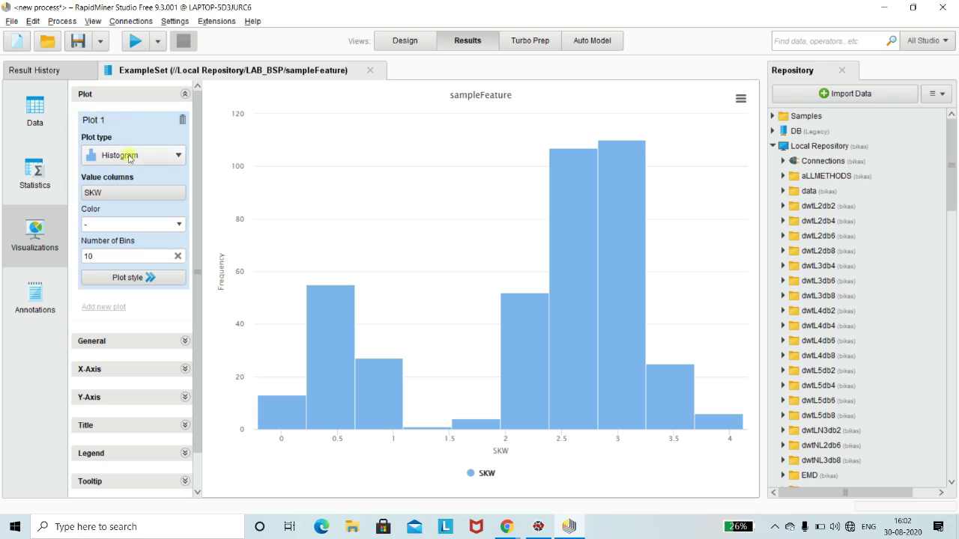
click(177, 156)
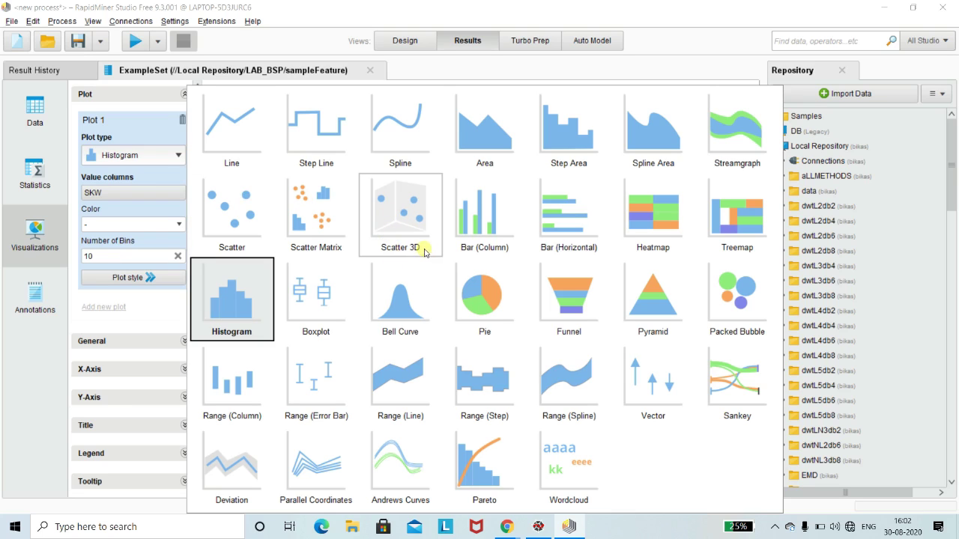
click(398, 225)
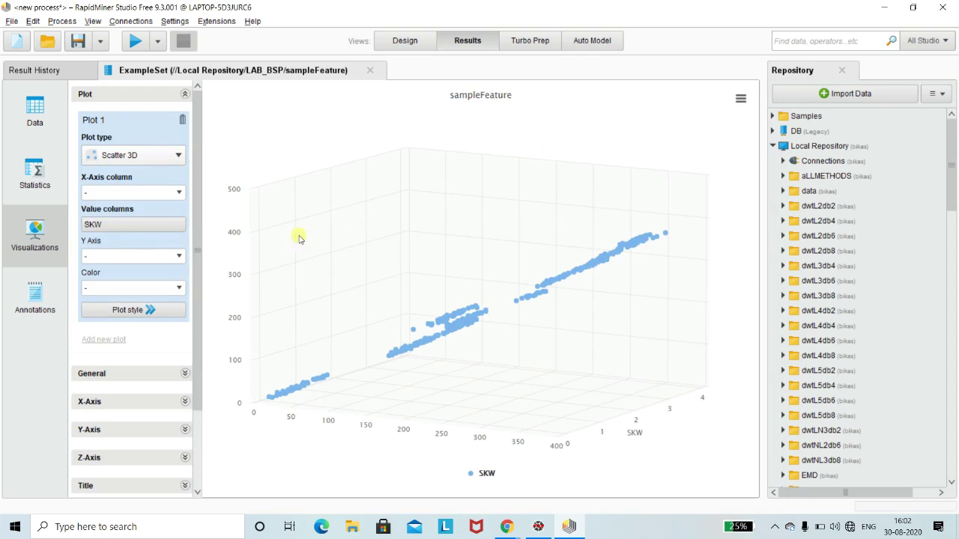
click(180, 194)
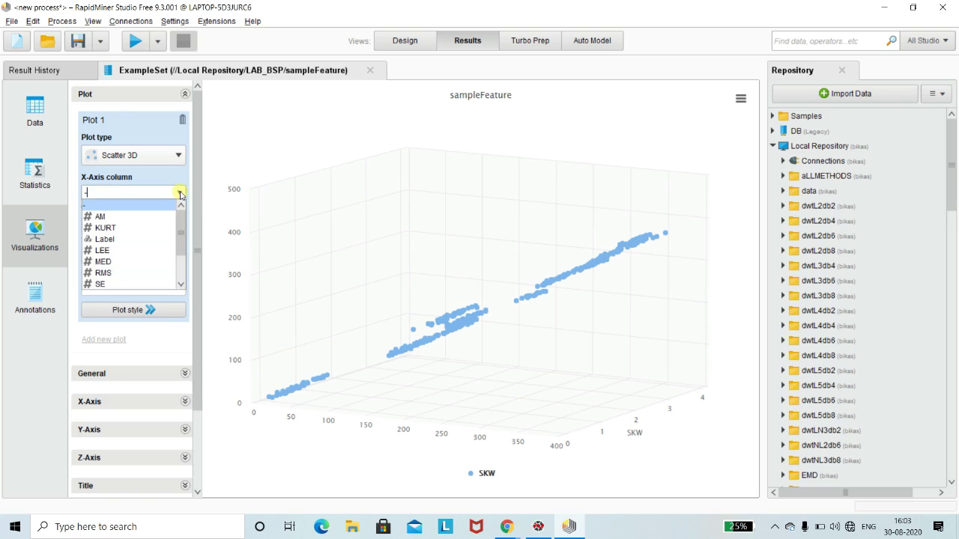
click(139, 218)
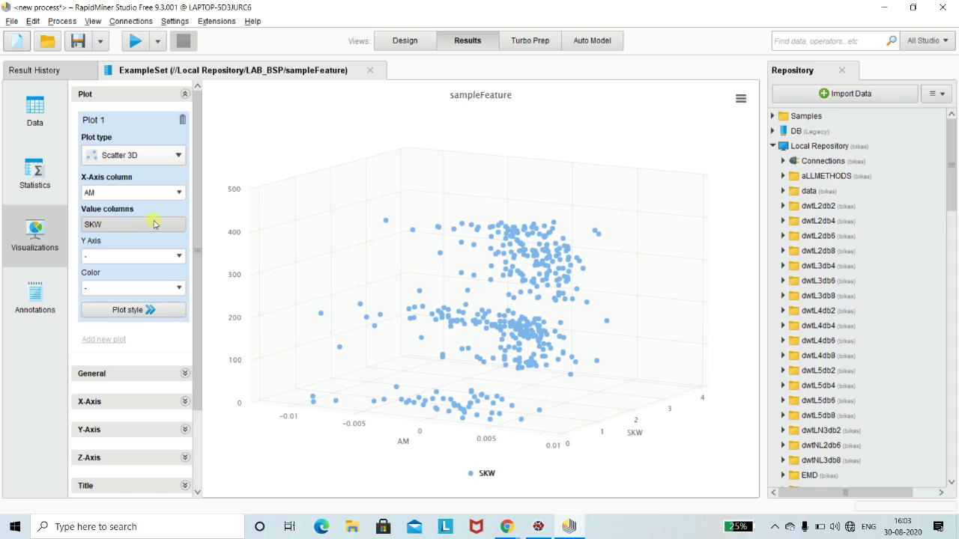
click(180, 256)
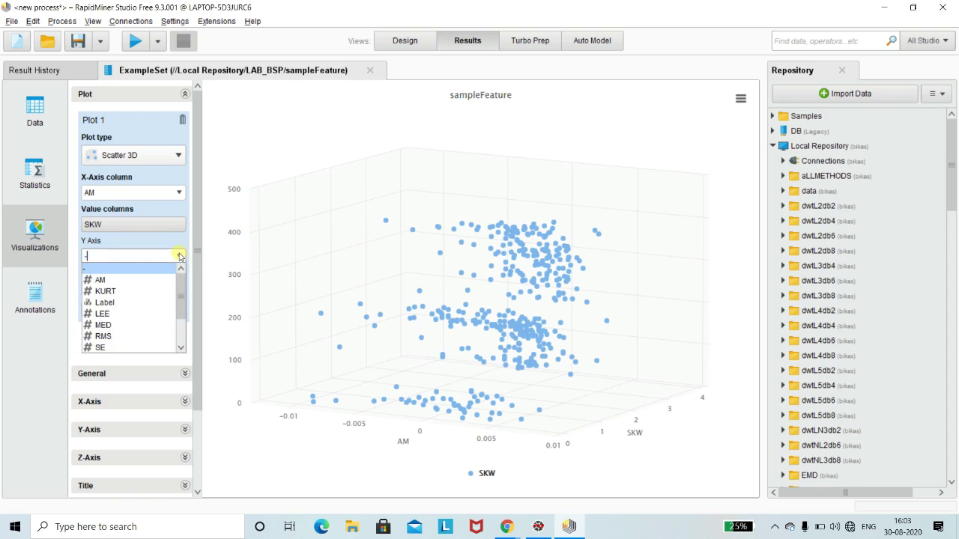
click(129, 325)
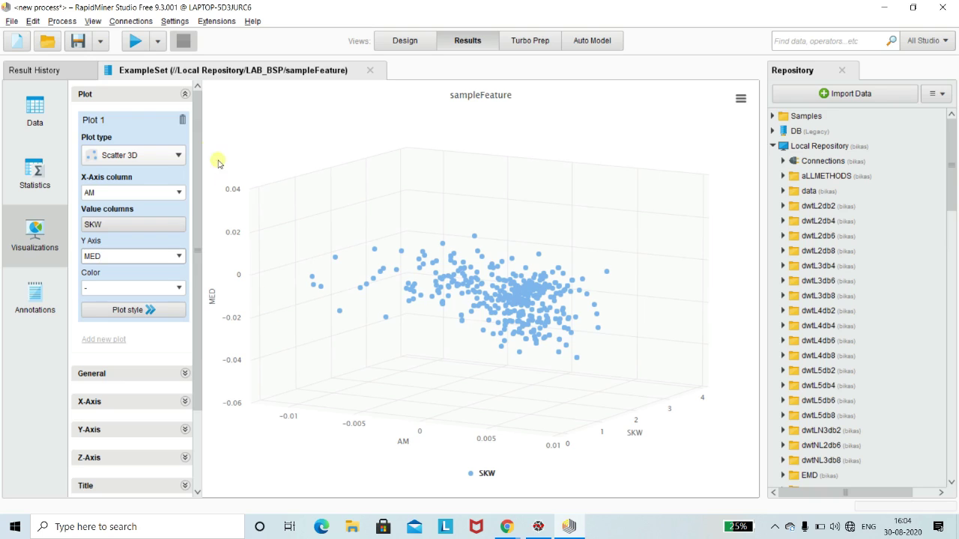
Change the plot type to Scatter with AM as the X-Axis column
click(177, 155)
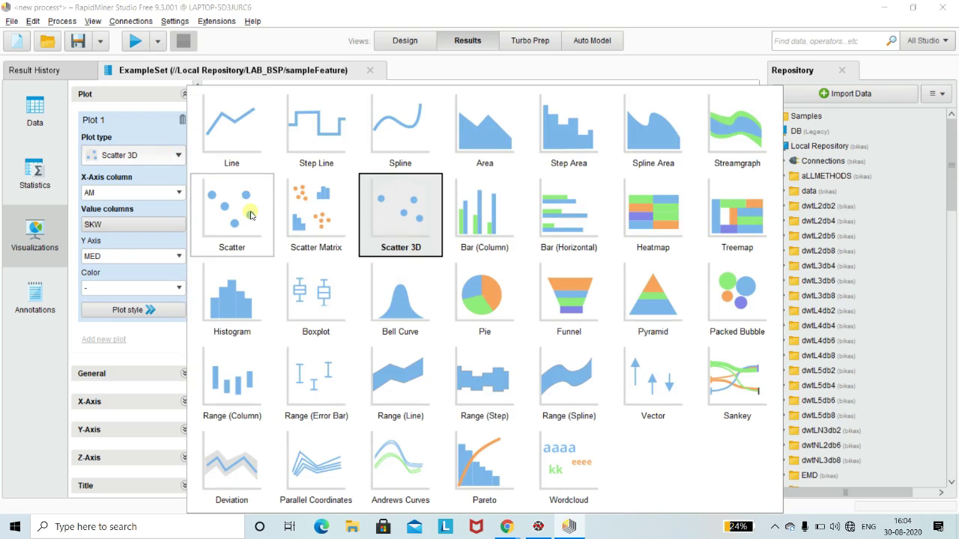
click(223, 211)
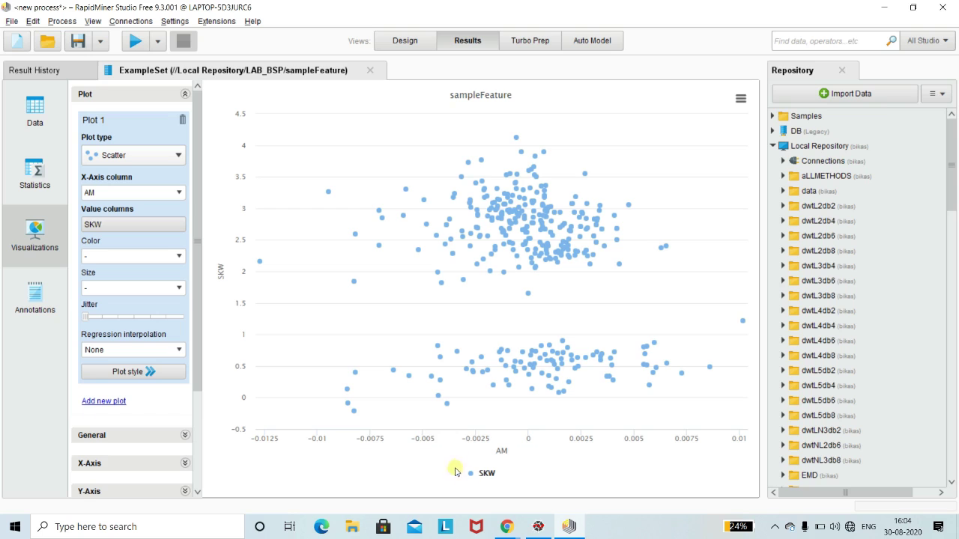
click(177, 194)
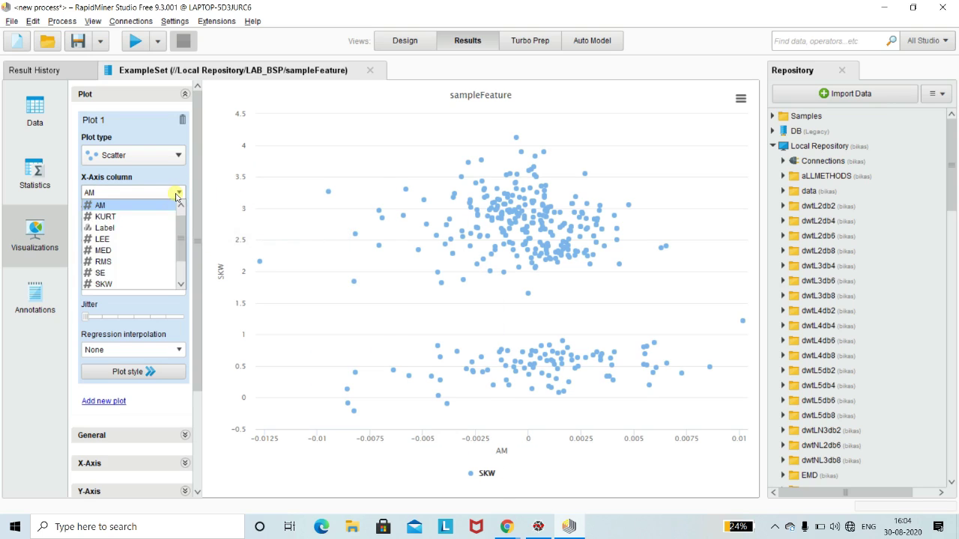
click(158, 208)
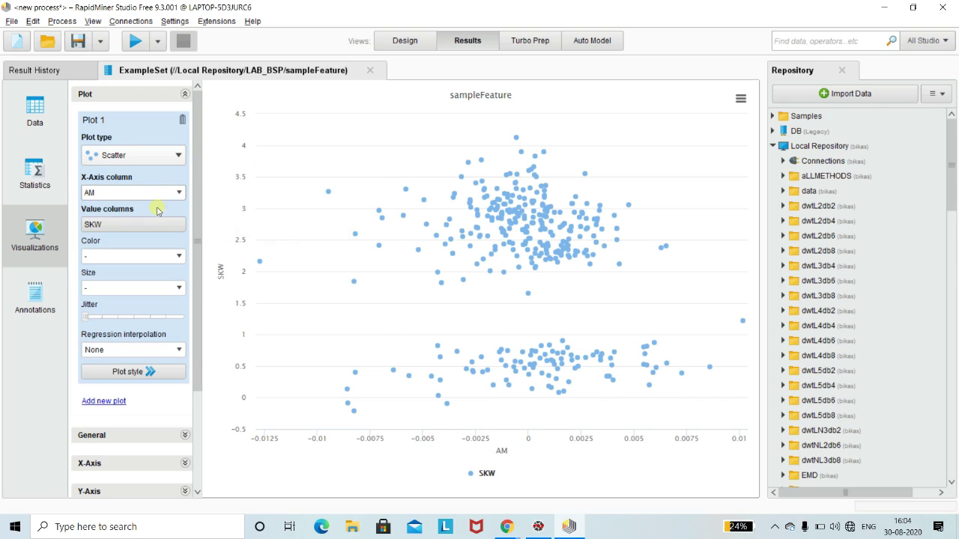
Replace SKW with AM as the scatter plot's value column and apply the selection
click(174, 227)
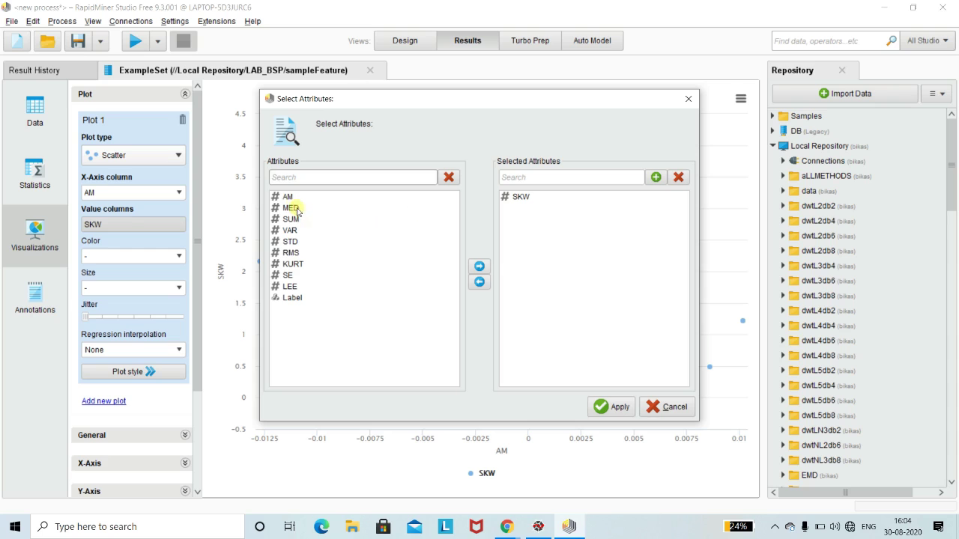
click(290, 197)
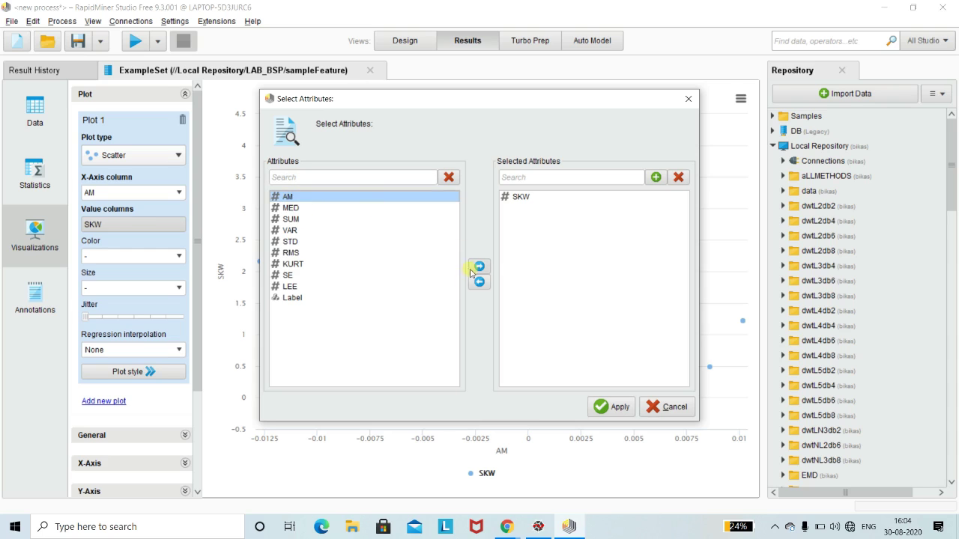
click(479, 267)
click(517, 197)
click(479, 277)
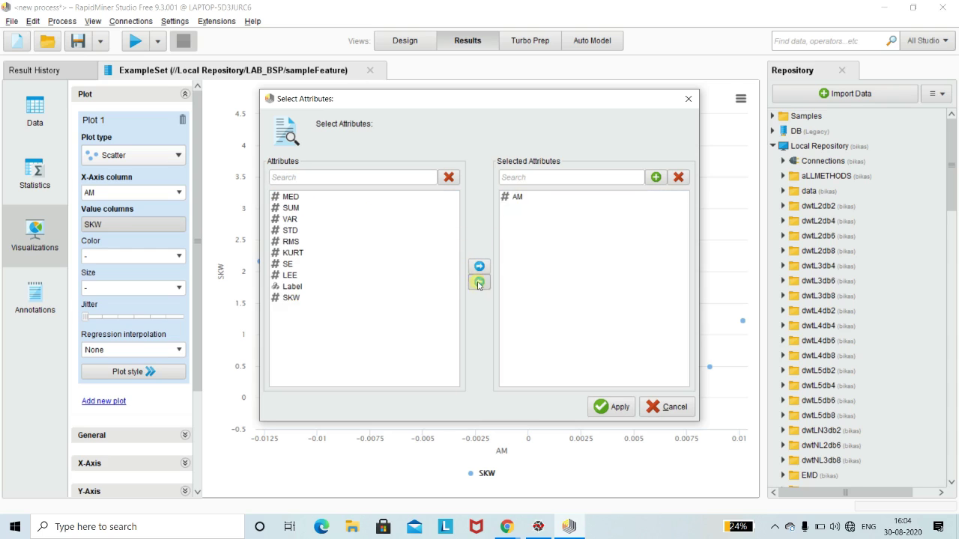
click(615, 412)
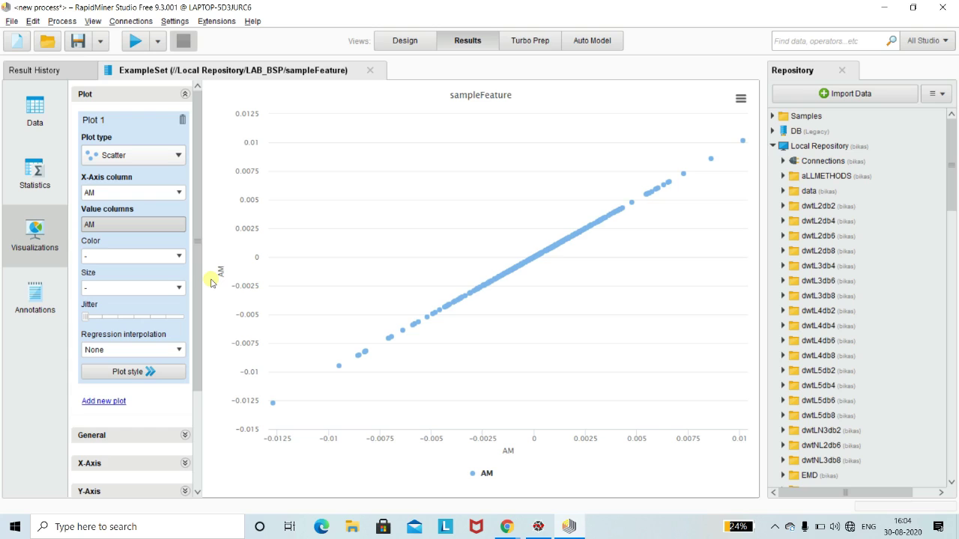
Set RMS as the scatter plot's only value column in place of AM
click(172, 225)
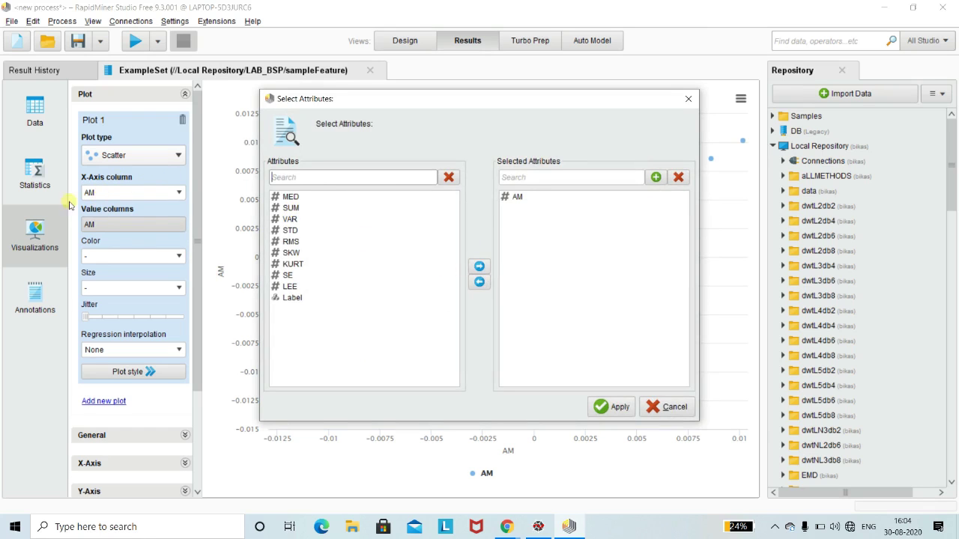
click(516, 198)
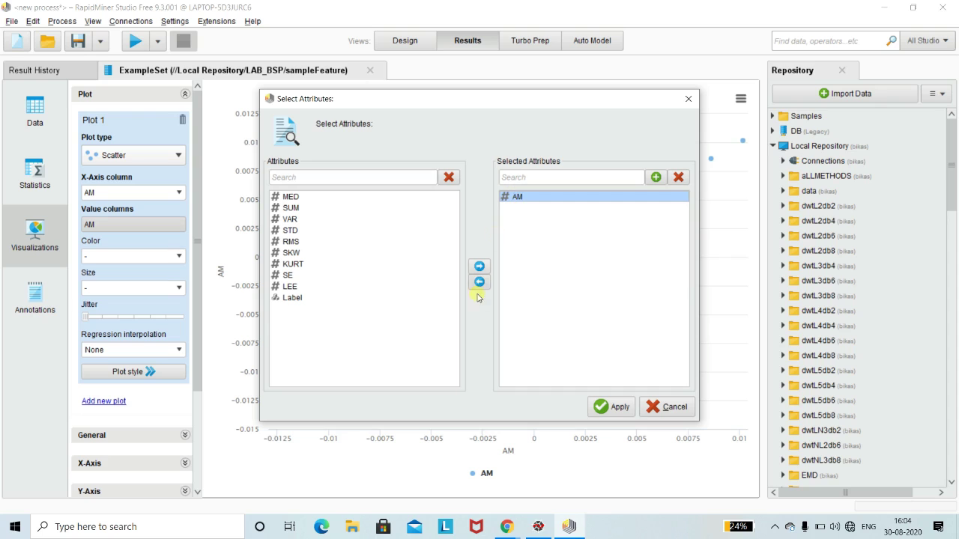
click(478, 282)
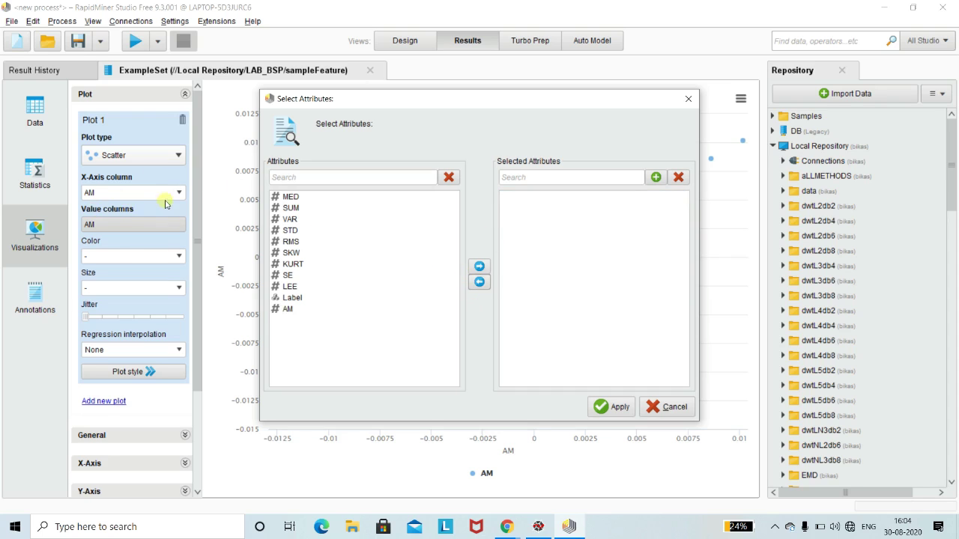
click(289, 242)
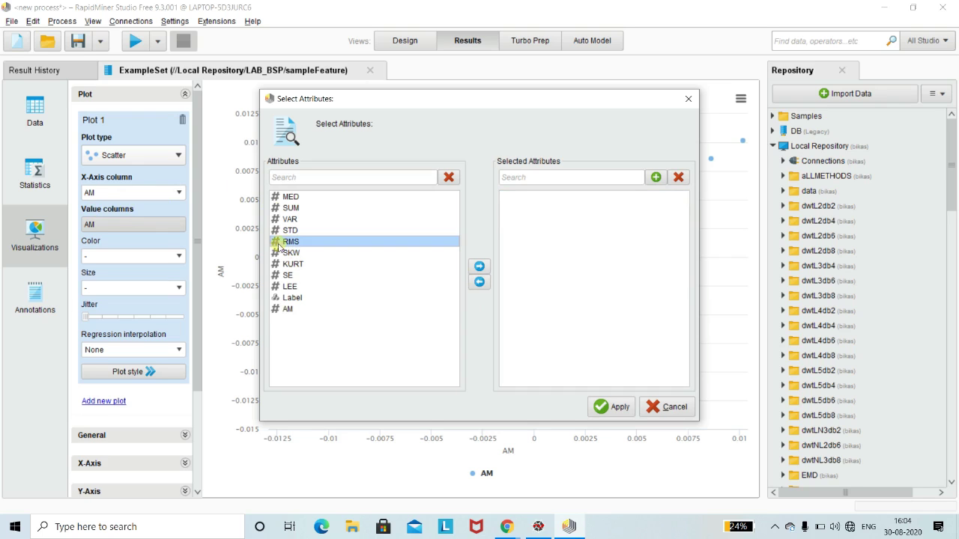
click(479, 265)
click(612, 406)
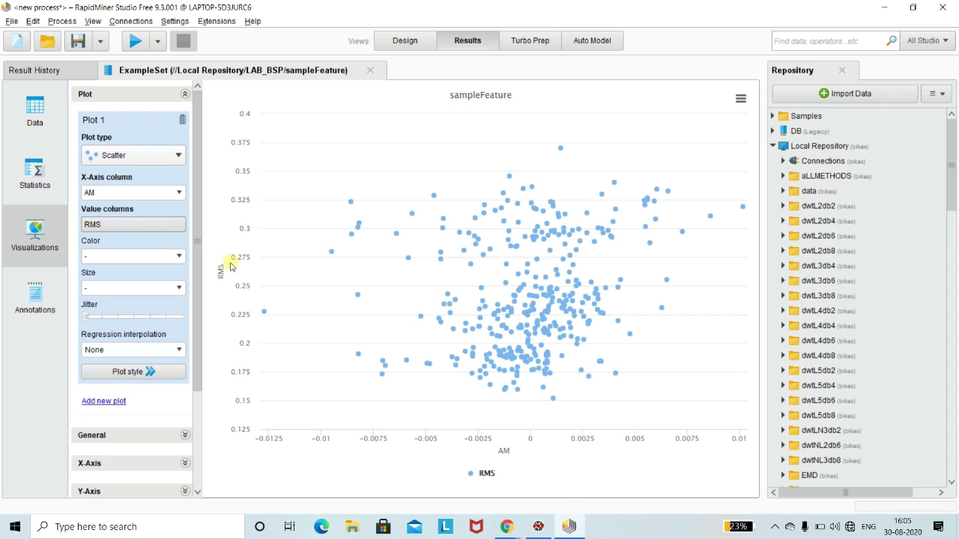
Look through the scatter plot's Color column choices and its remaining settings sections down to Tooltip
click(181, 257)
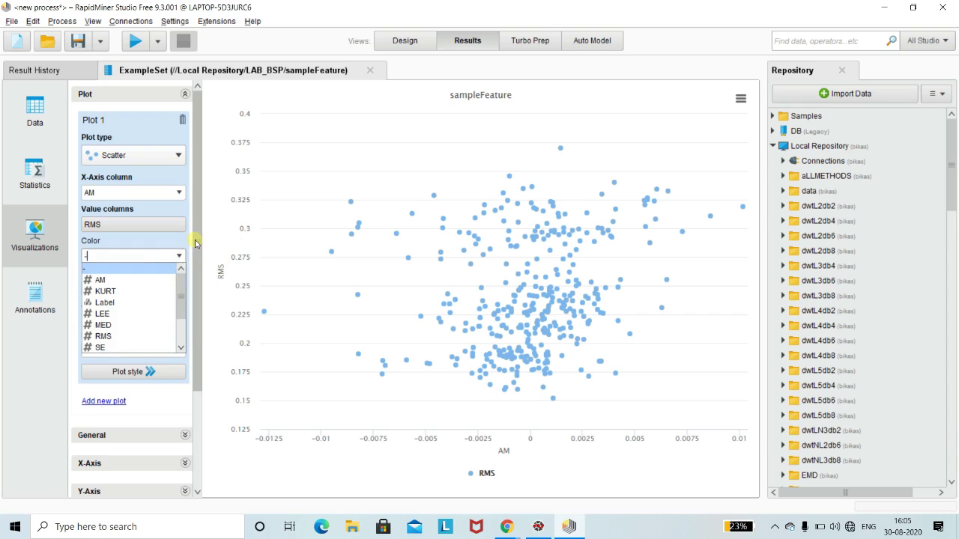
click(180, 257)
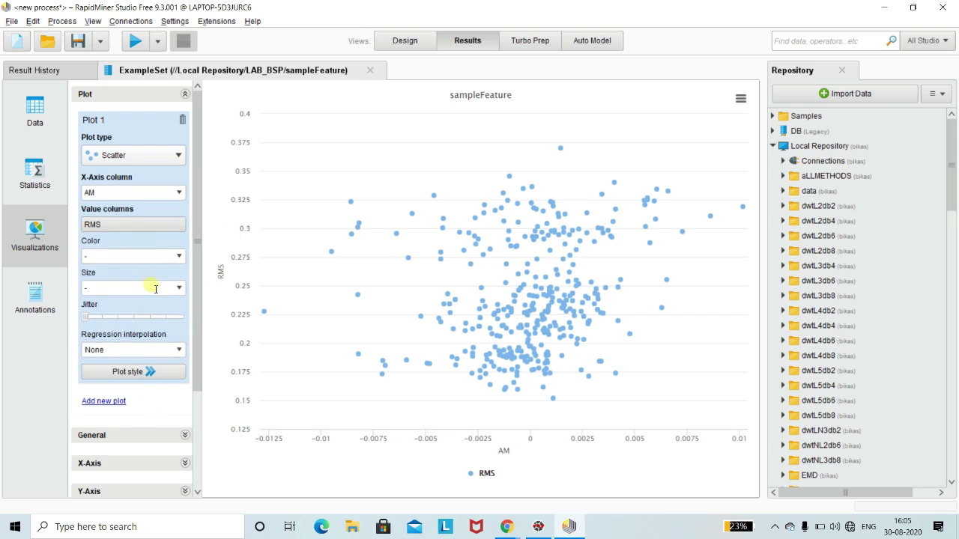
scroll(155, 289, down, 5)
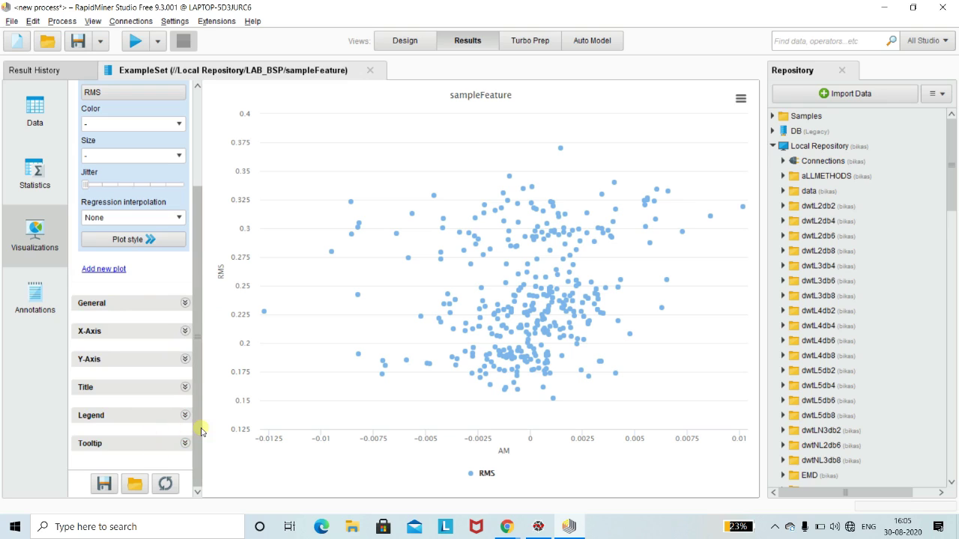
drag(199, 430, 208, 312)
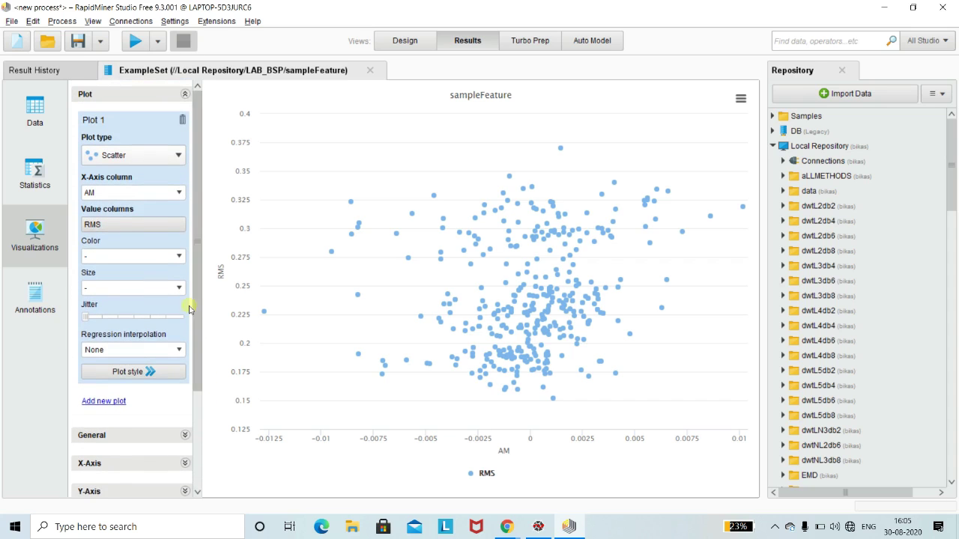
Change the plot type to Boxplot for RMS and inspect its quartile values
click(174, 156)
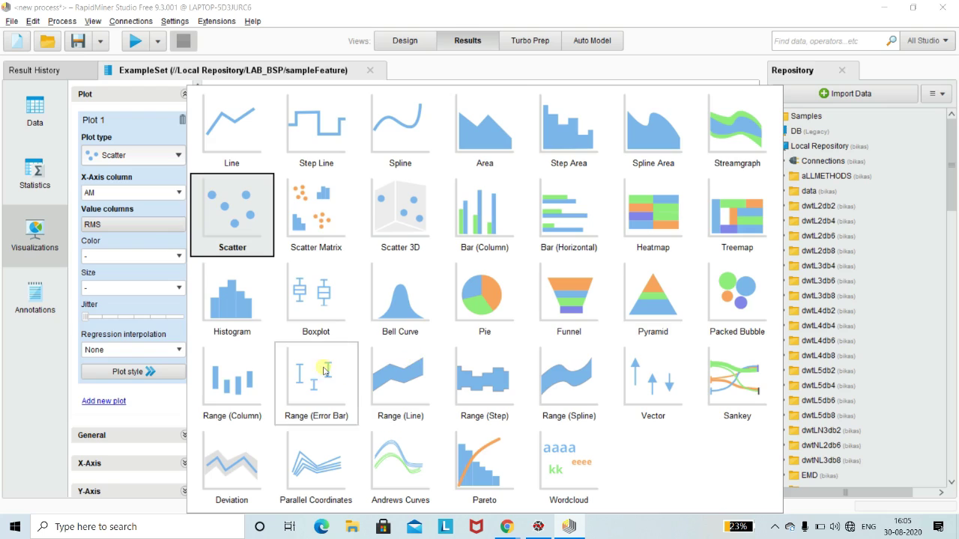
click(306, 303)
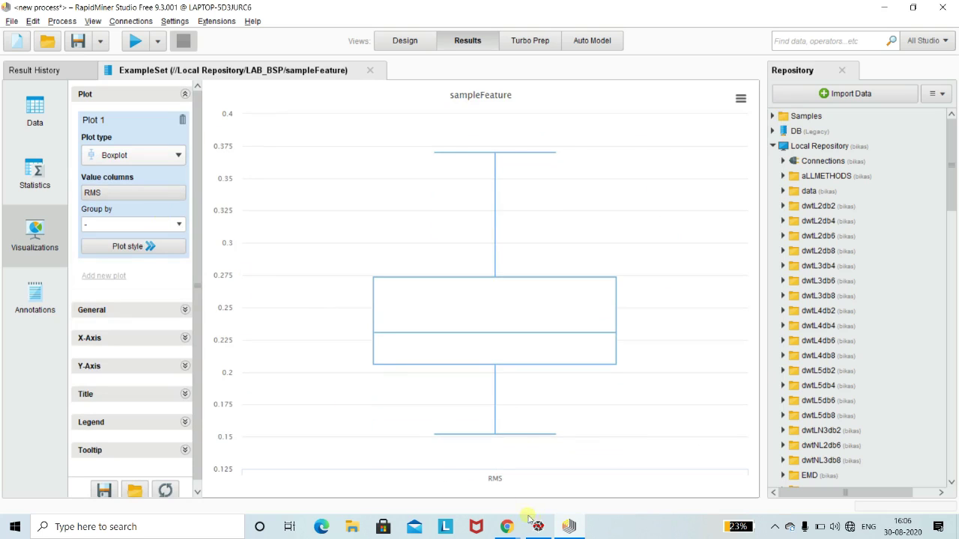
mouse_move(376, 339)
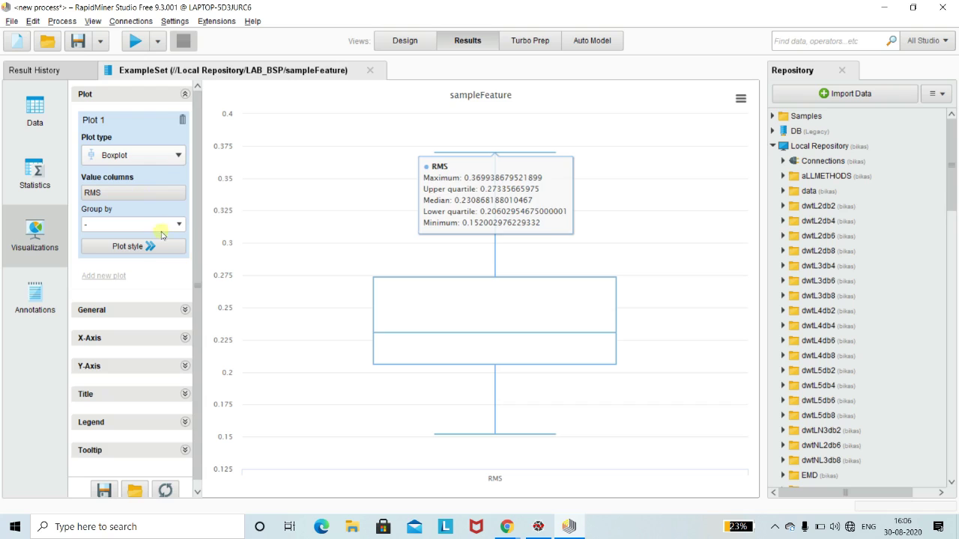
Change the plot type to Bar (Column) and return to the sampleFeature data table
click(166, 158)
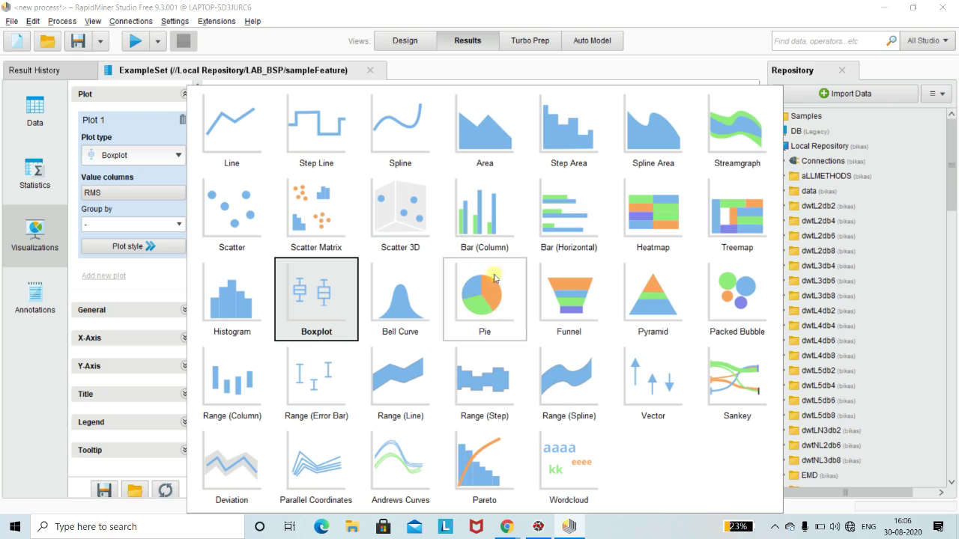
click(493, 239)
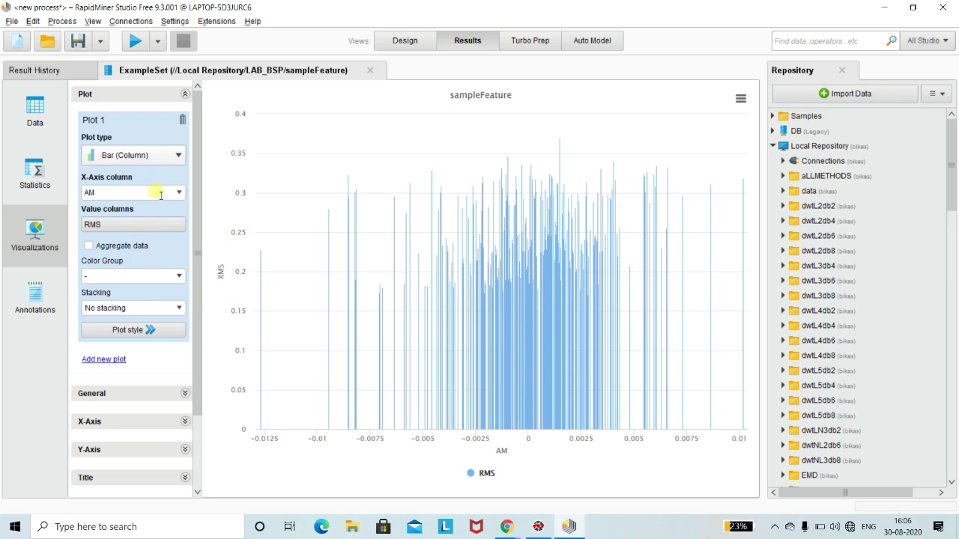
click(160, 155)
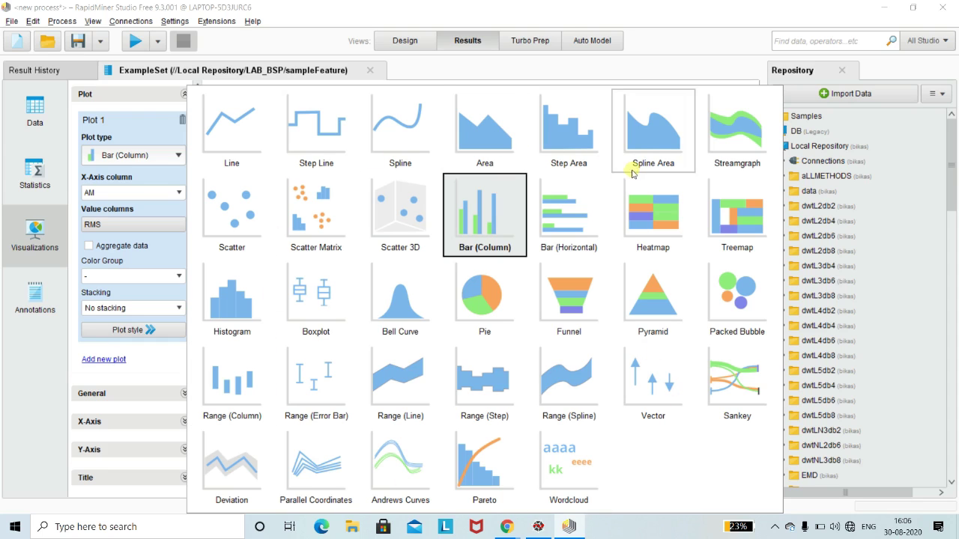
click(26, 179)
click(30, 114)
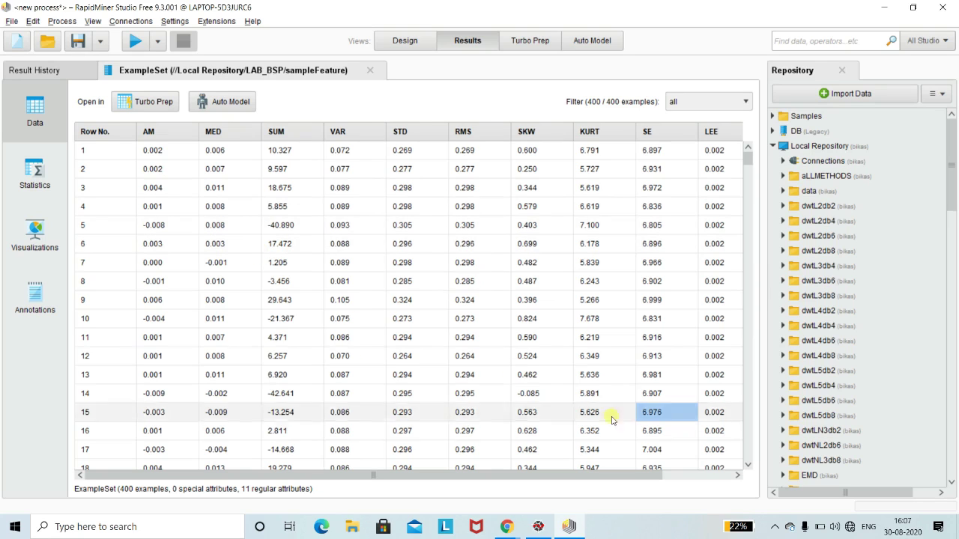
click(771, 529)
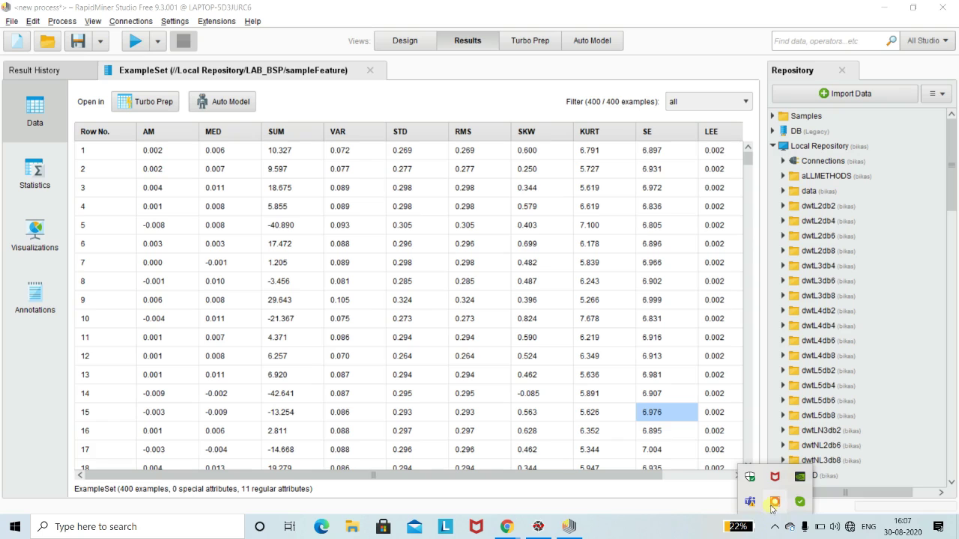
click(775, 503)
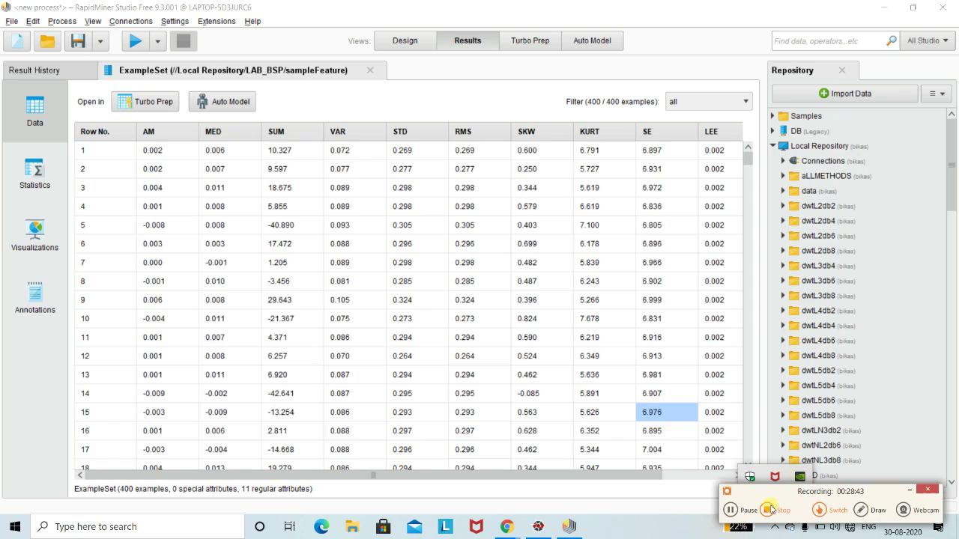
click(732, 511)
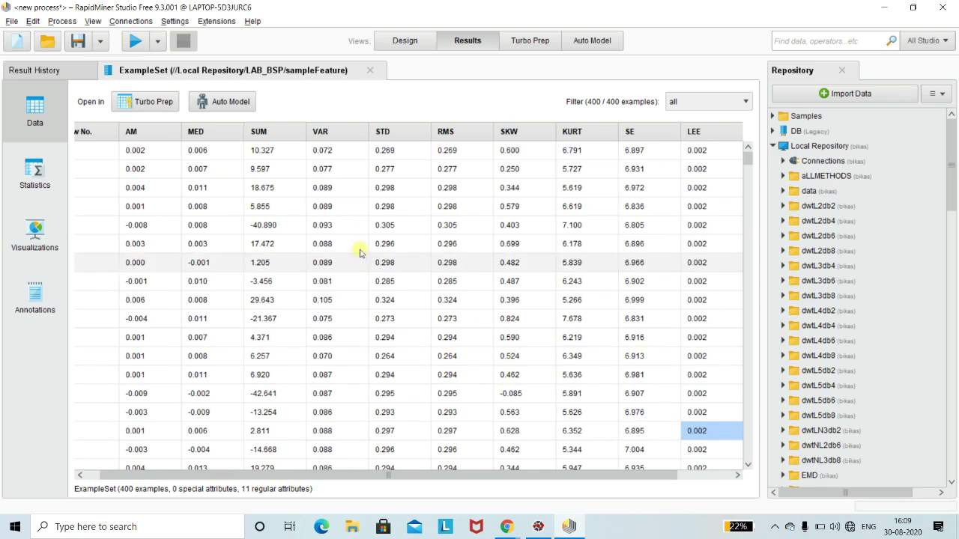
Switch to the Design view and add the sampleFeature data set from LAB_BSP to the empty process
click(403, 44)
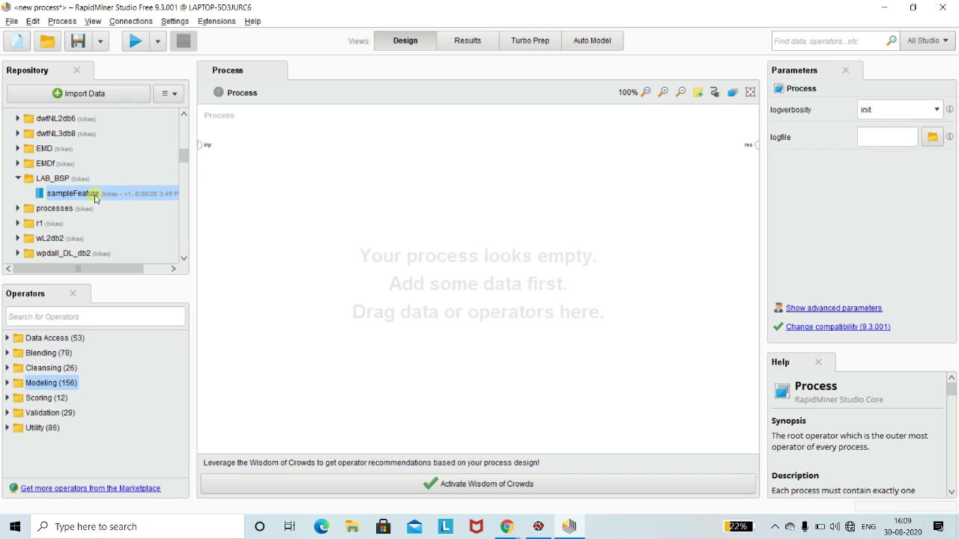
drag(75, 197, 288, 182)
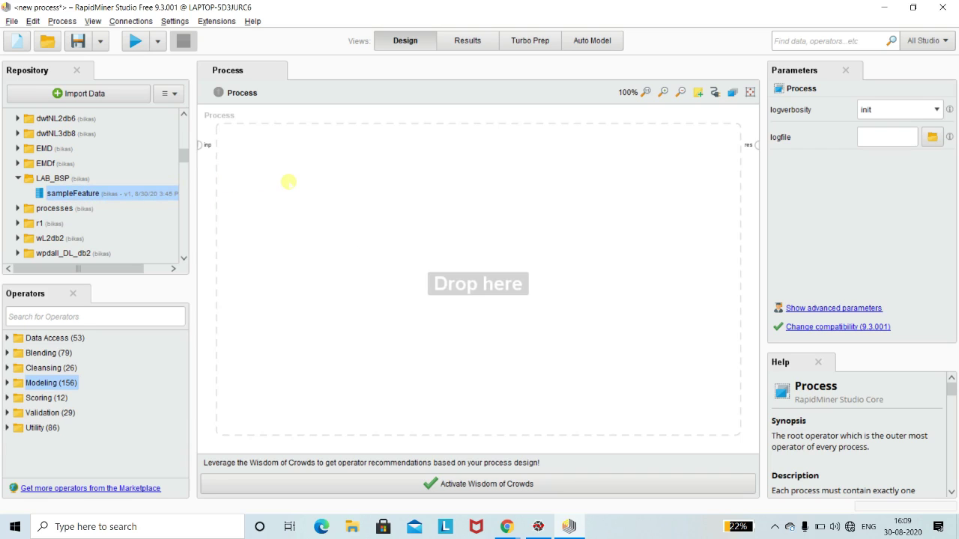
drag(288, 182, 290, 182)
click(332, 286)
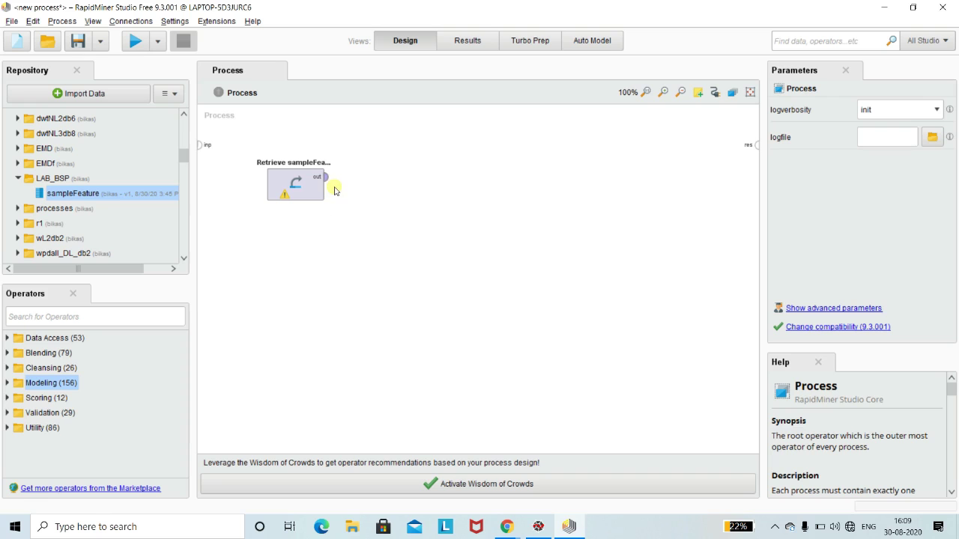
Connect the out port of Retrieve sampleFeature to the process's res port
mouse_move(330, 180)
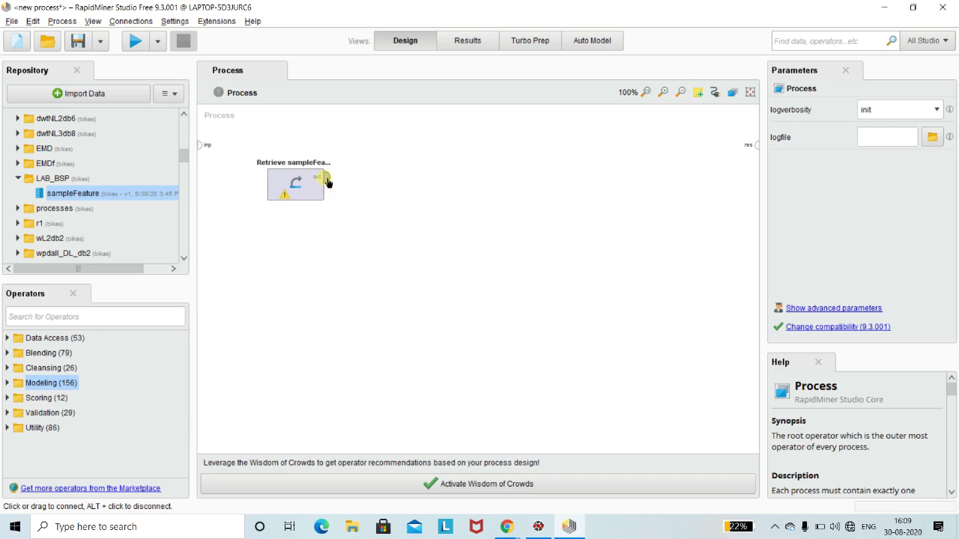
click(327, 182)
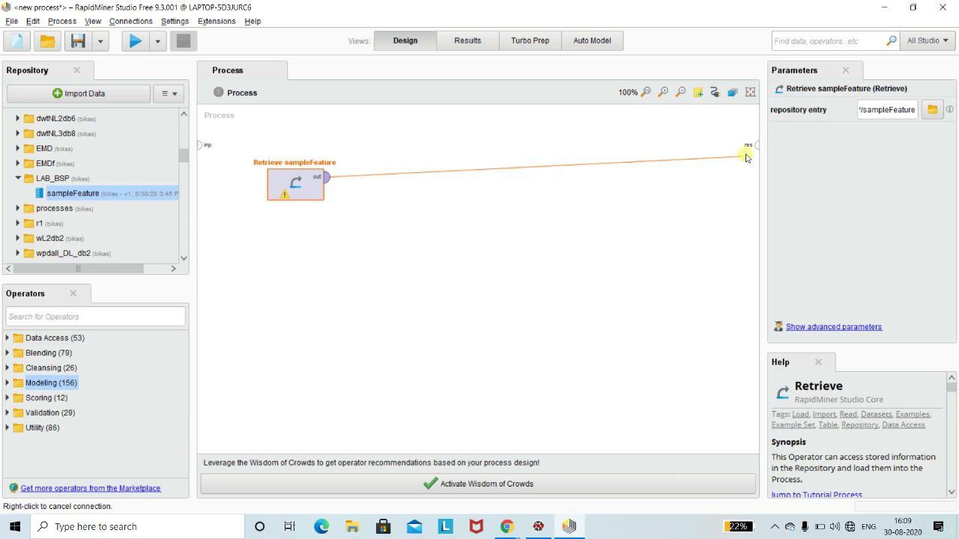
click(758, 150)
click(552, 238)
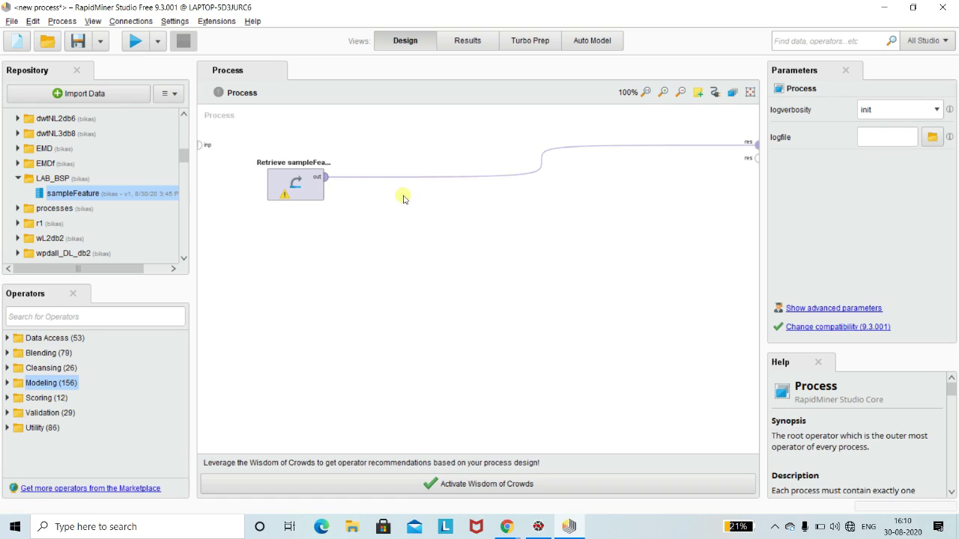
Run the process to output the sampleFeature example set, and return to the Design view
click(311, 188)
click(349, 197)
click(310, 188)
click(332, 224)
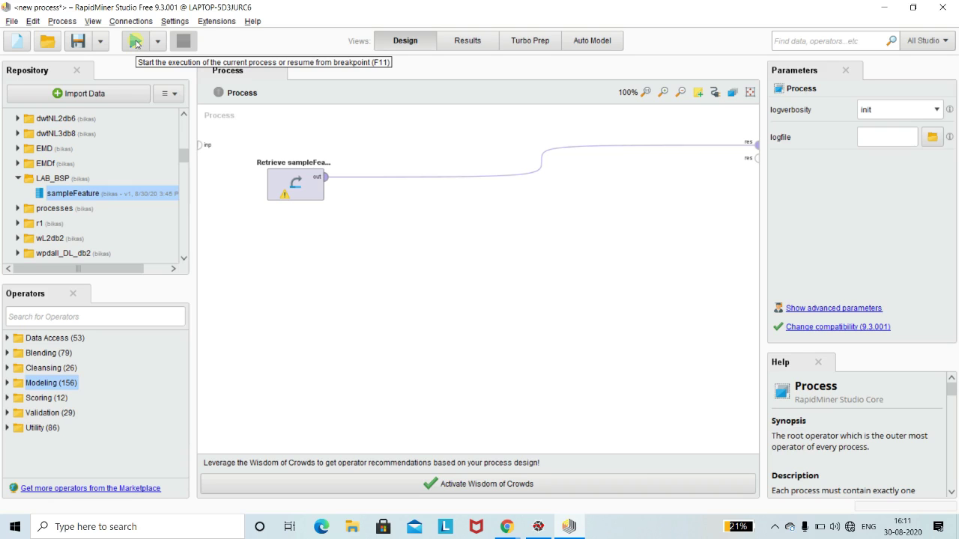
click(135, 43)
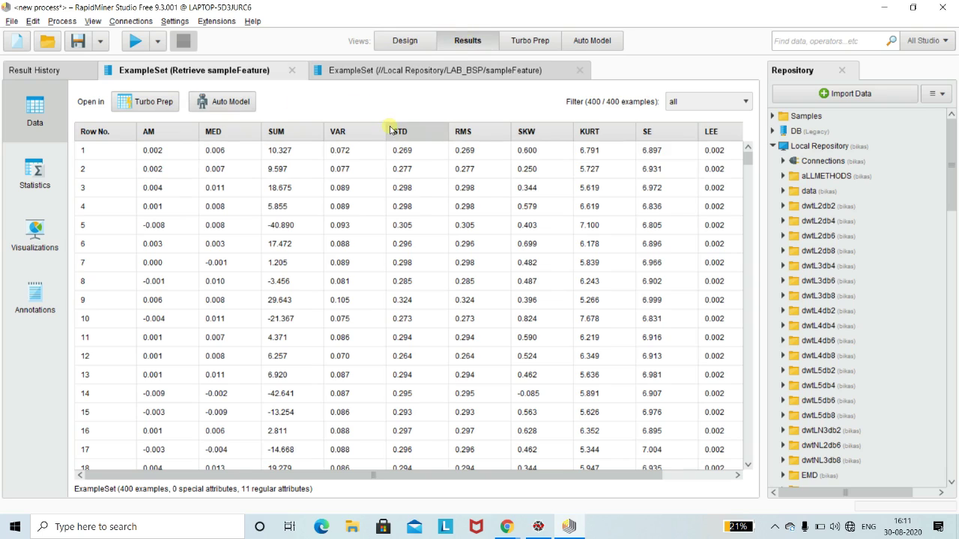
mouse_move(391, 130)
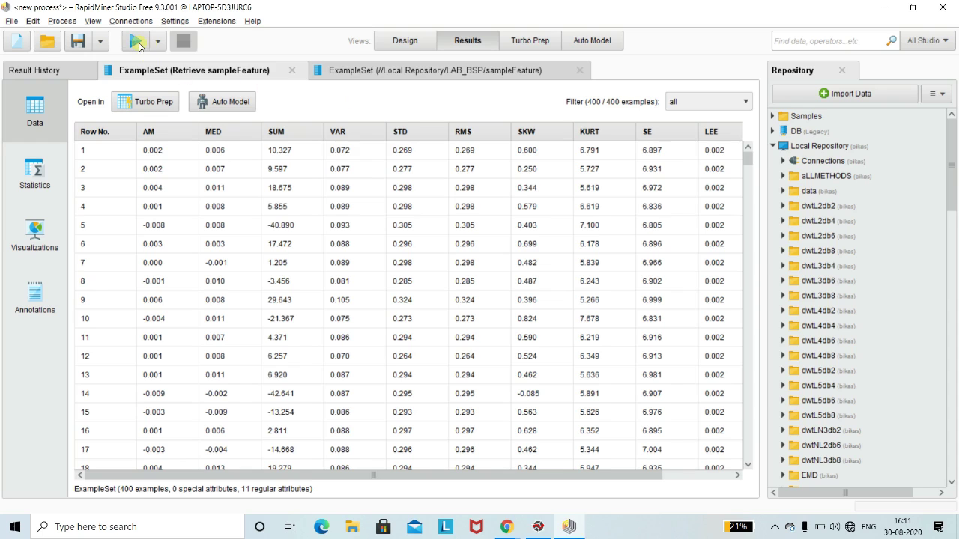
click(404, 41)
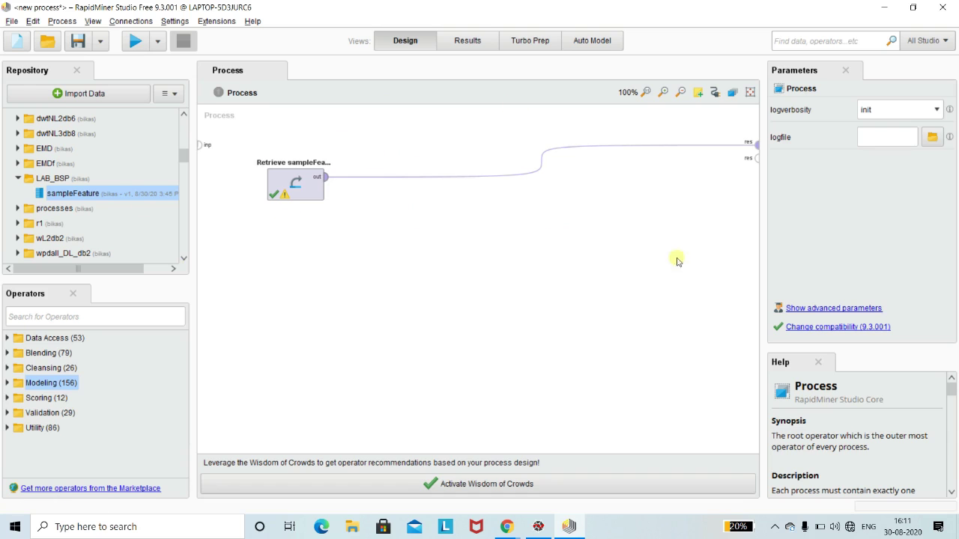
click(774, 533)
click(772, 503)
click(730, 512)
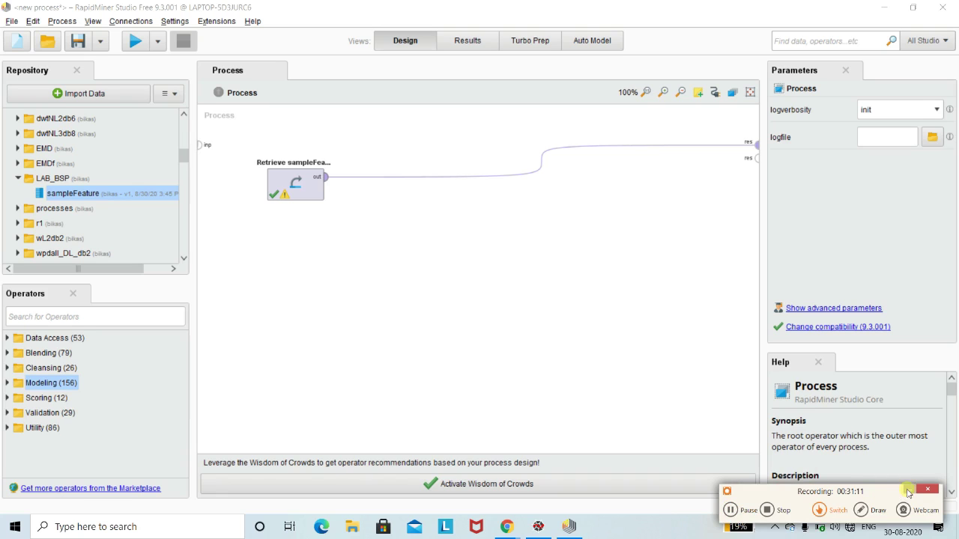
click(909, 491)
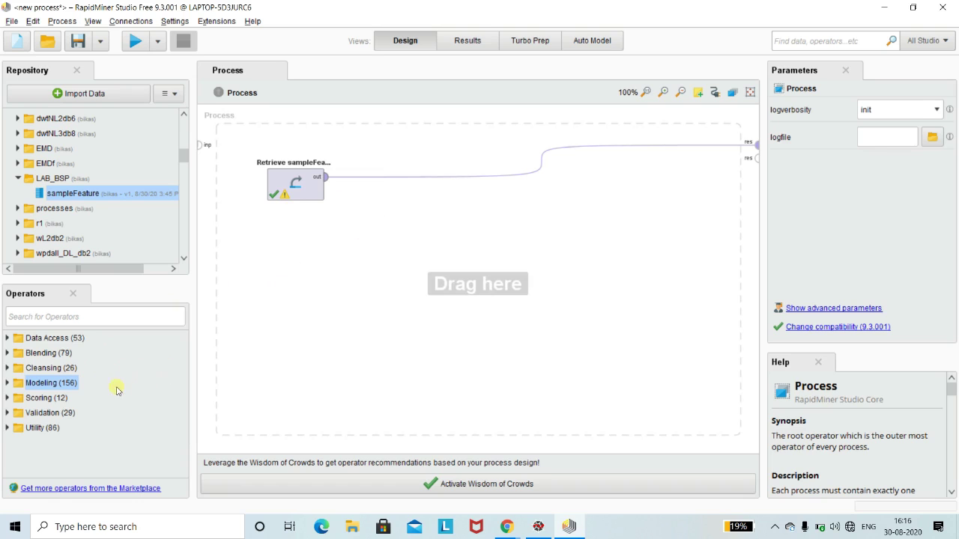
Expand the Utility operator group and examine its subgroups, including the Scripting operators
click(8, 428)
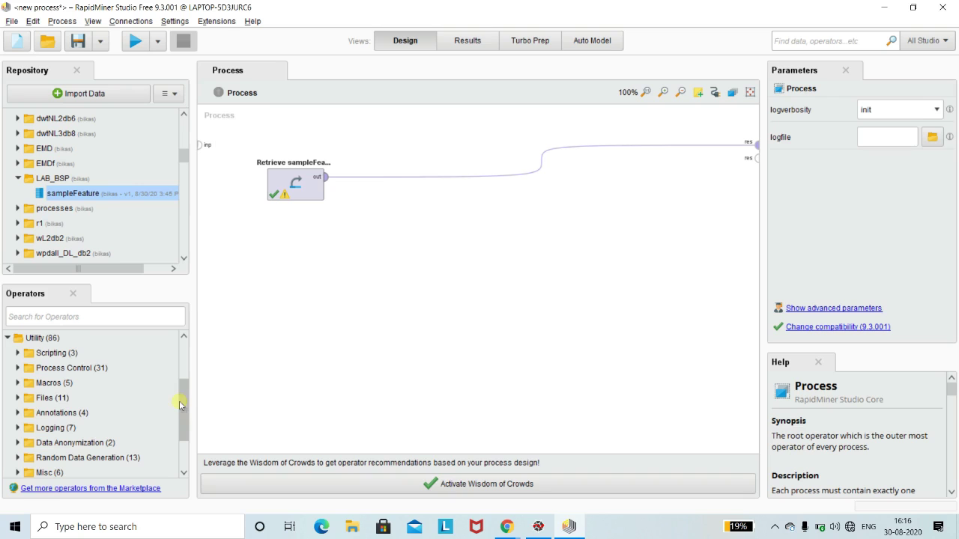
mouse_move(183, 400)
mouse_down()
mouse_move(186, 417)
mouse_move(186, 397)
mouse_up()
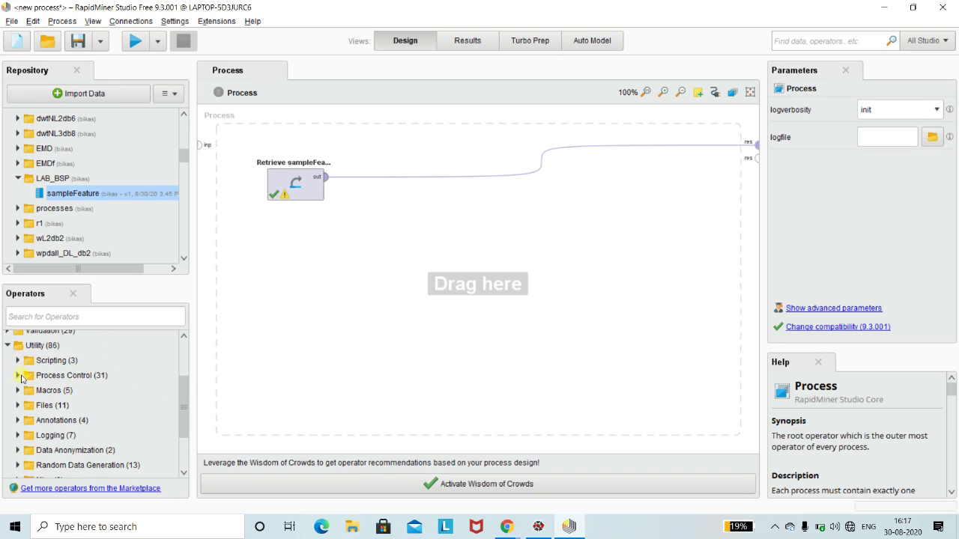
scroll(17, 388, down, 1)
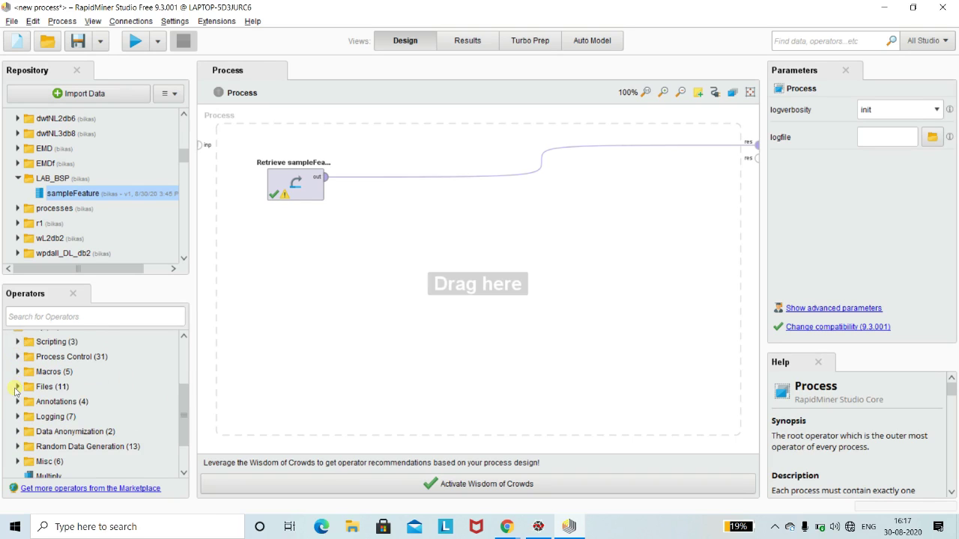
scroll(15, 389, down, 1)
scroll(15, 391, down, 1)
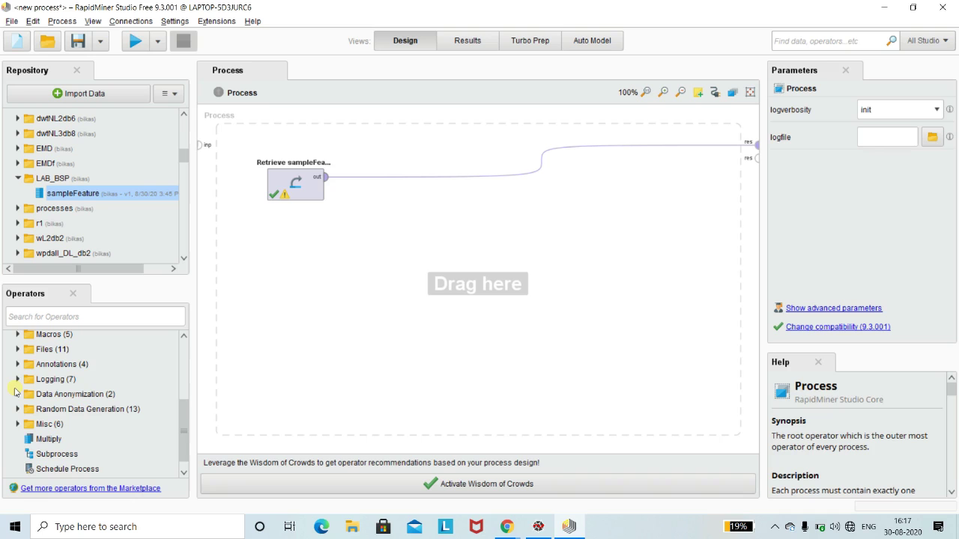
scroll(15, 391, up, 3)
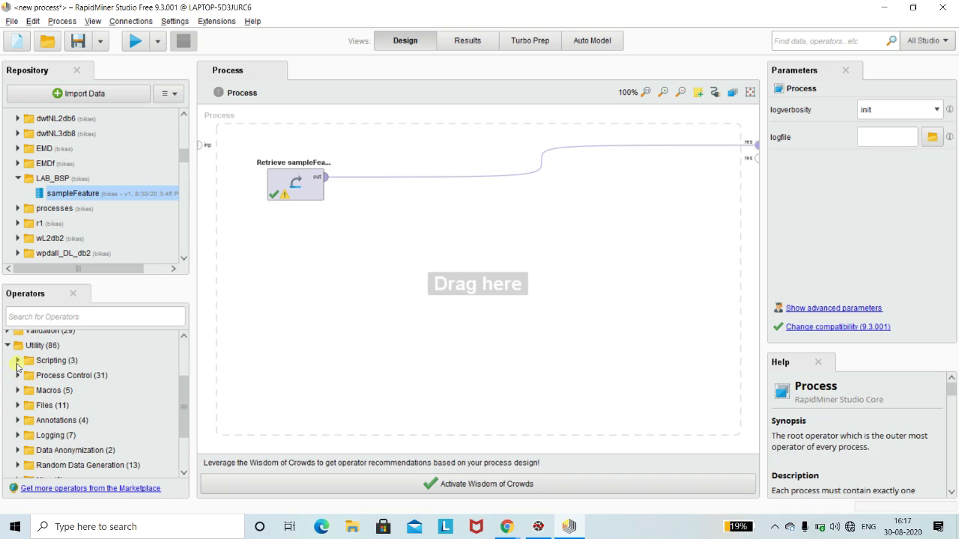
click(18, 362)
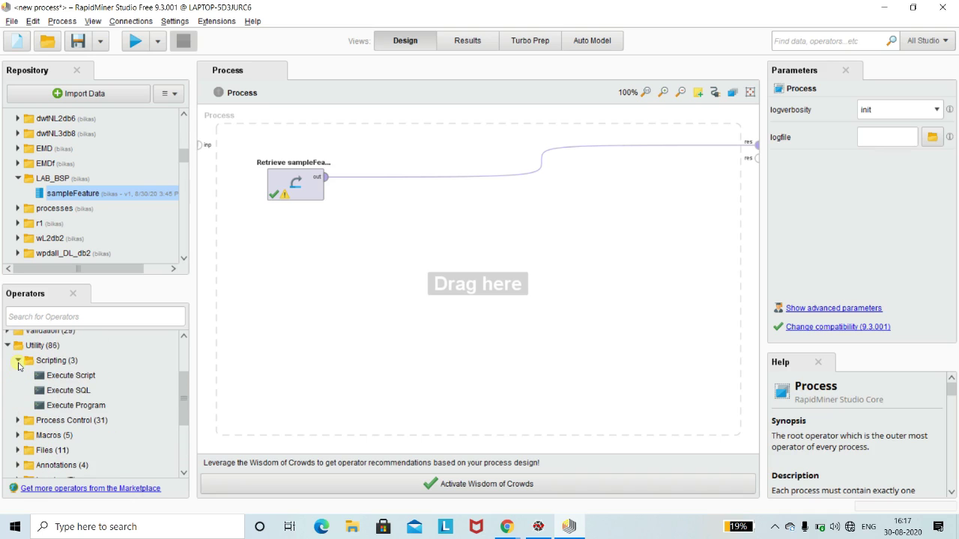
click(18, 362)
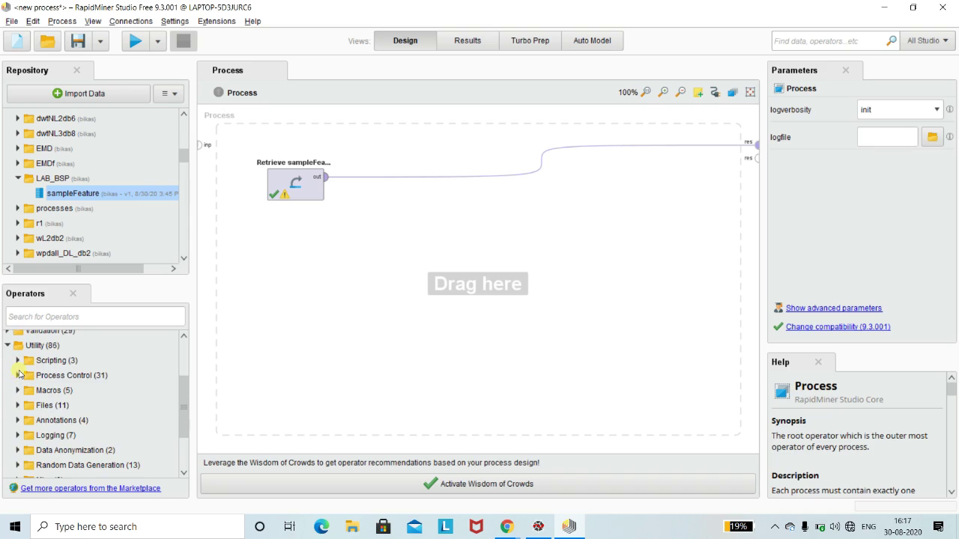
Expand the Process Control subgroup under Utility and examine the remaining Utility operators down to Execute Process
click(18, 375)
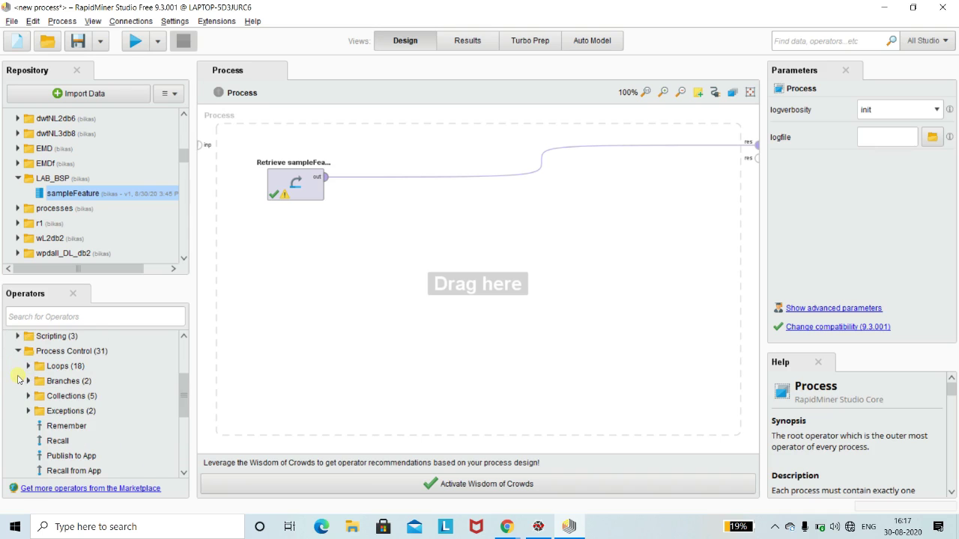
scroll(18, 379, down, 2)
scroll(18, 379, down, 4)
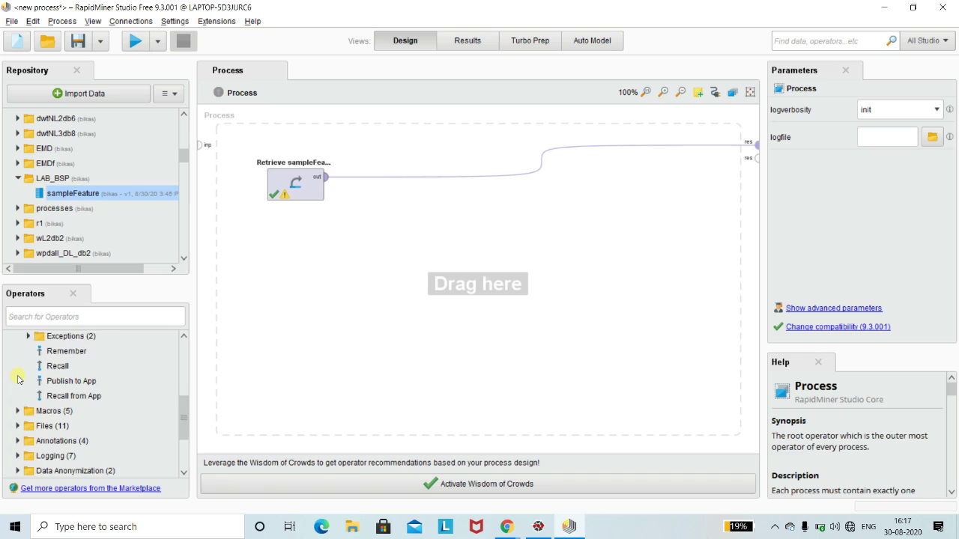
scroll(18, 378, down, 2)
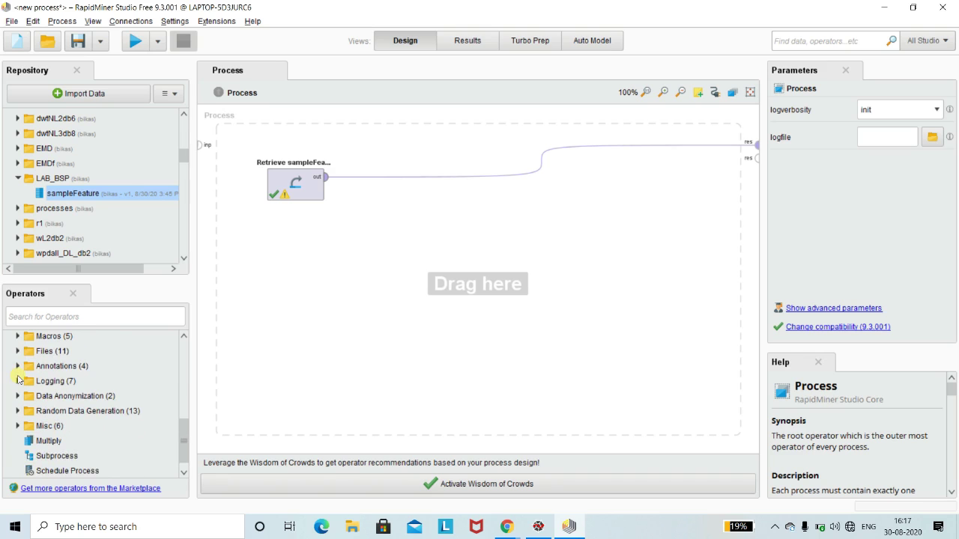
scroll(18, 379, down, 1)
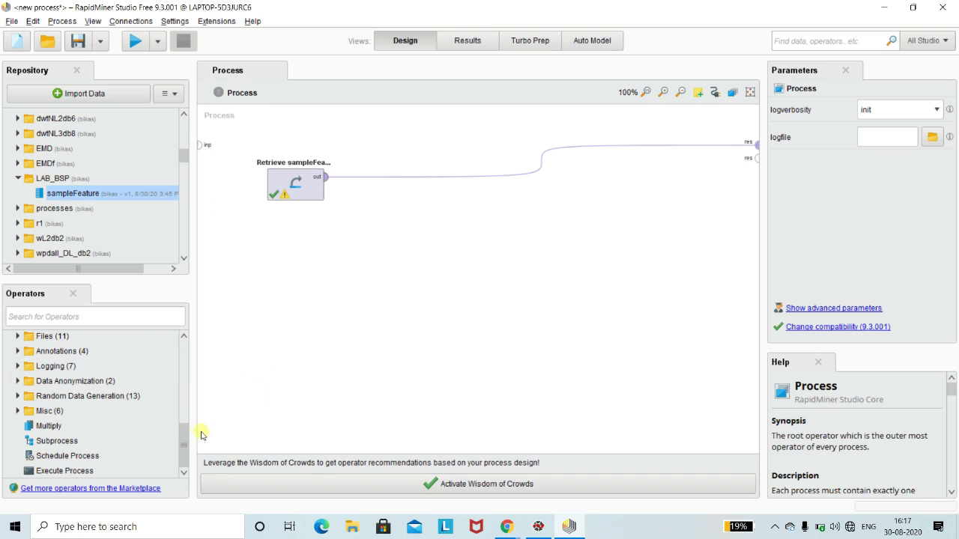
drag(184, 432, 224, 465)
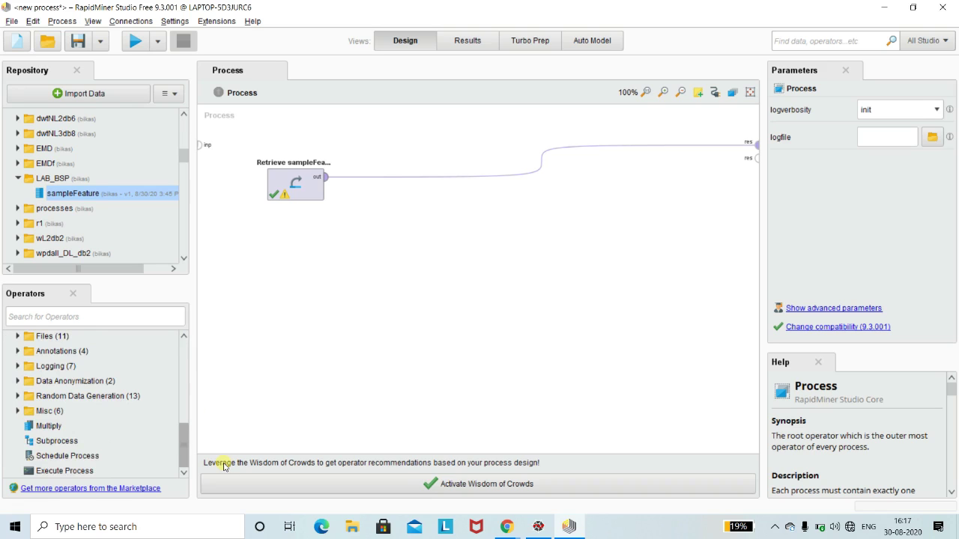
drag(224, 466, 199, 427)
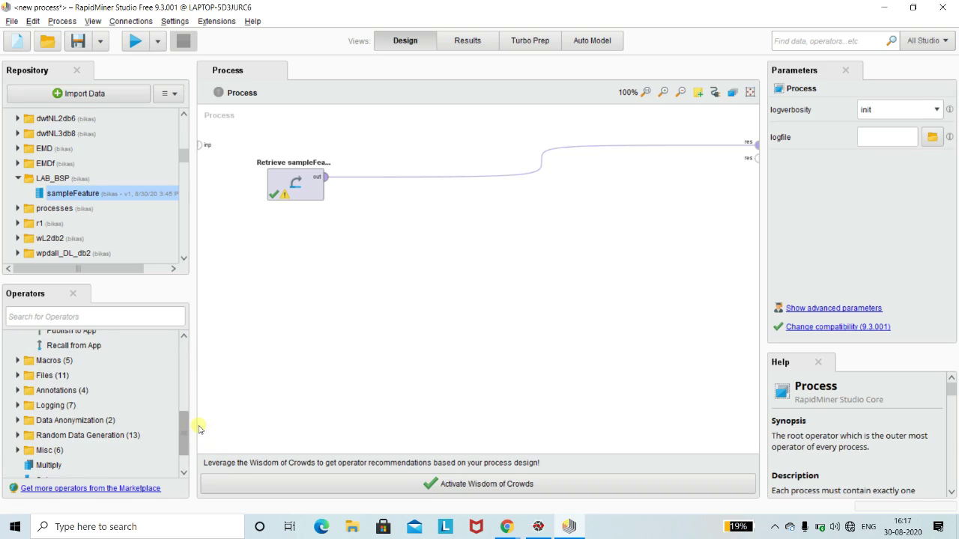
drag(200, 428, 199, 373)
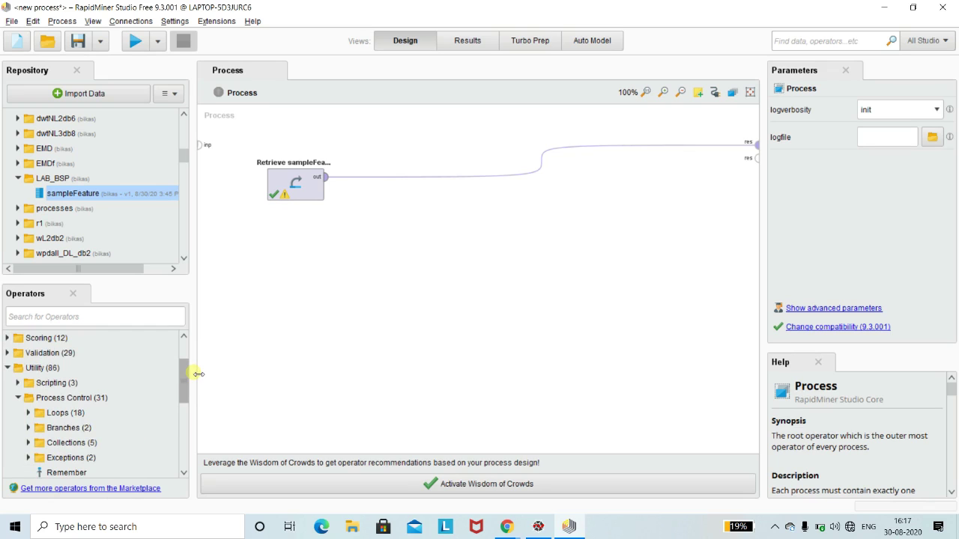
drag(199, 374, 199, 358)
Search the operators for "corre" and add a Correlation Matrix operator to the process, placed below and beside Retrieve sampleFeature
click(70, 317)
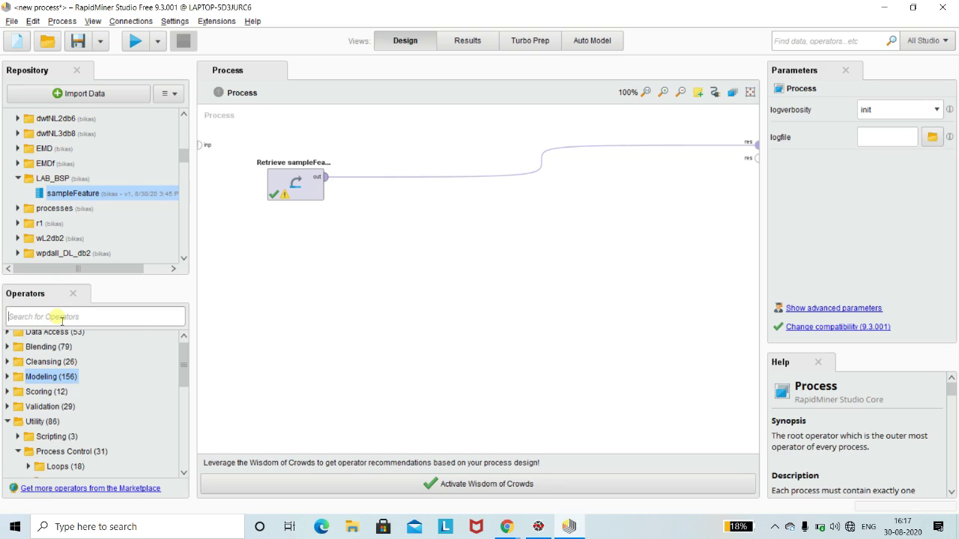
text(corre)
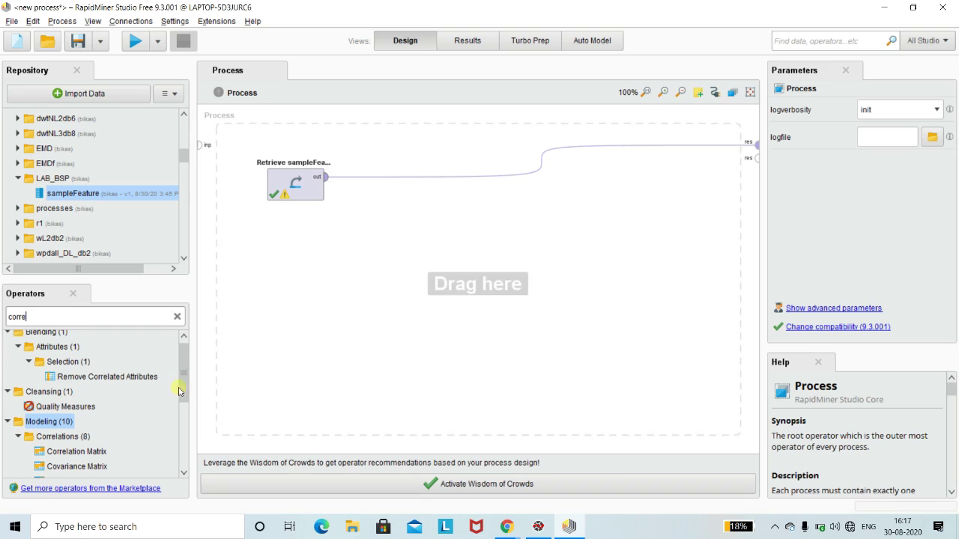
scroll(181, 370, down, 2)
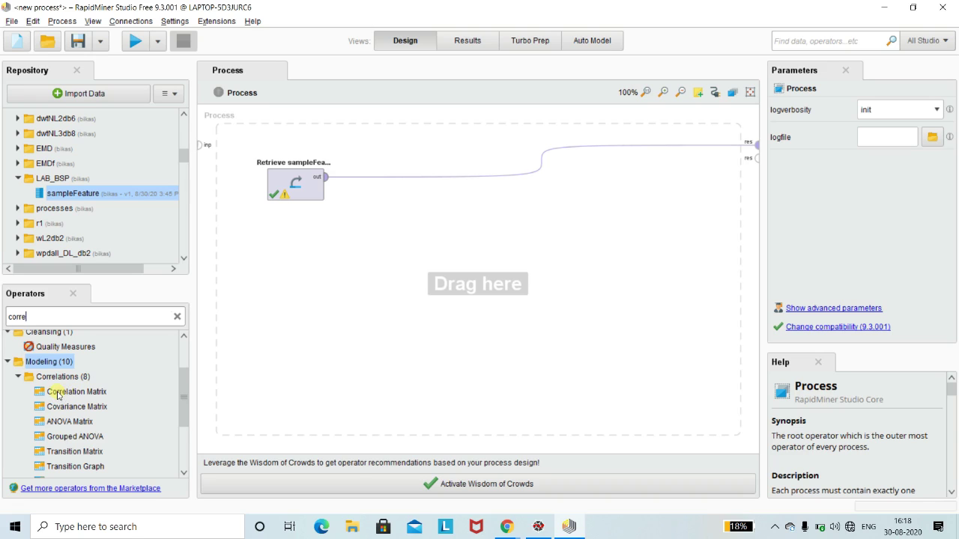
drag(49, 395, 392, 205)
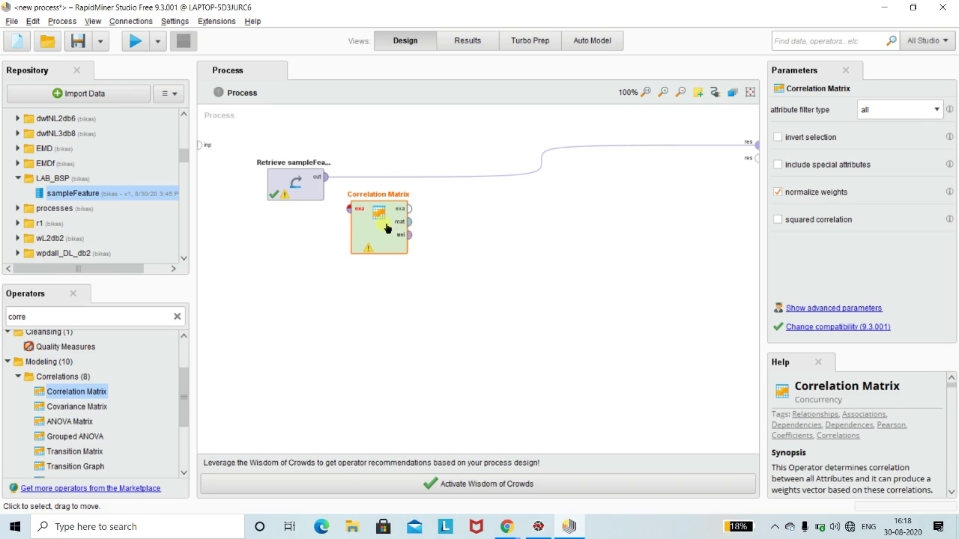
key(Delete)
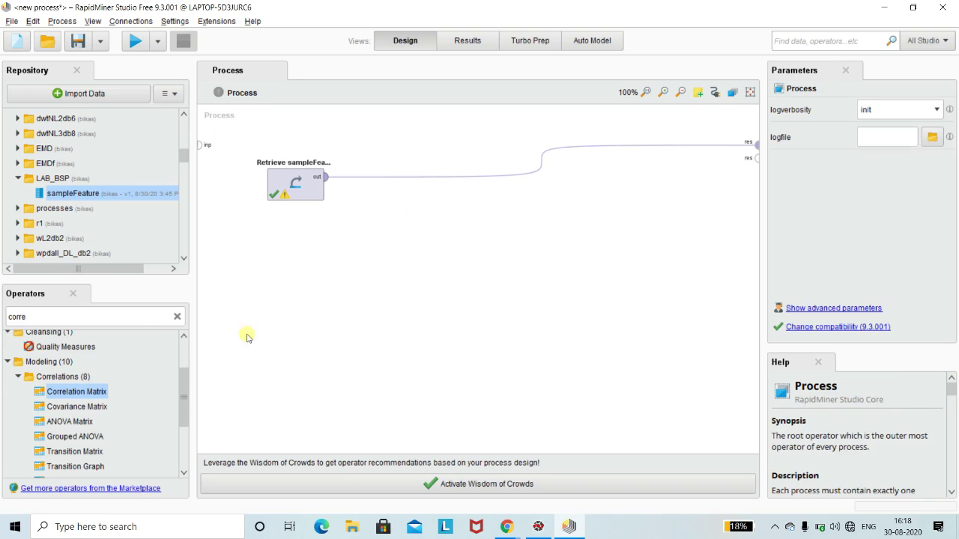
double_click(77, 391)
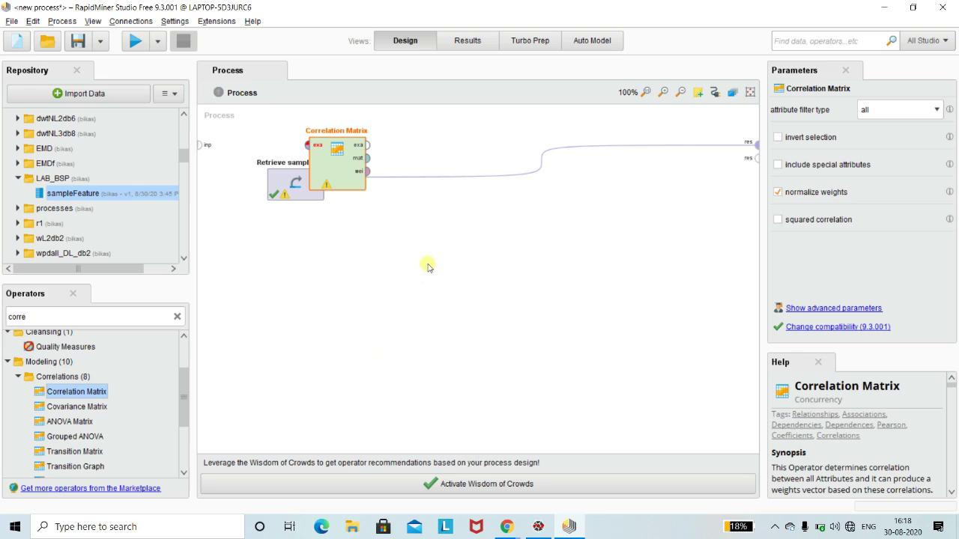
drag(340, 175, 409, 259)
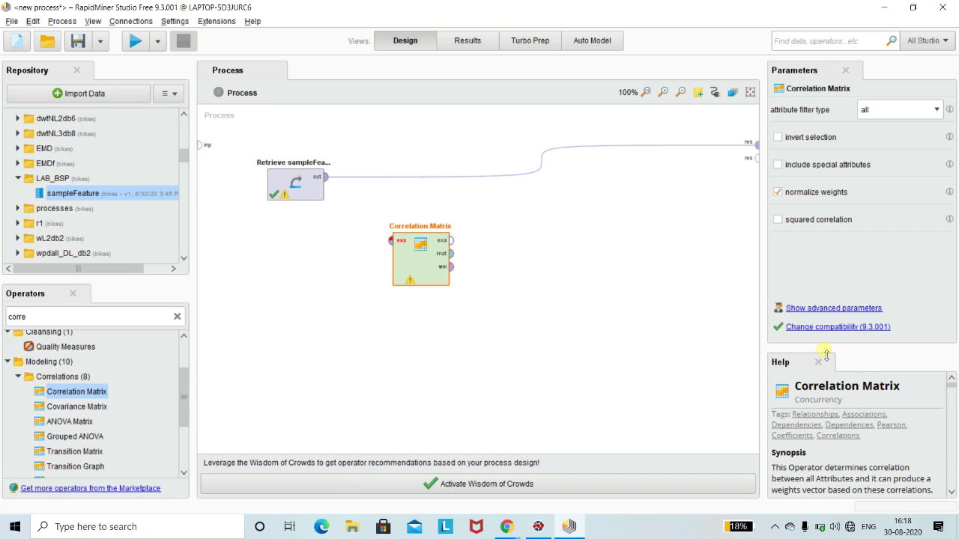
Enlarge the help area and read the Correlation Matrix operator's synopsis and description
drag(825, 356, 835, 283)
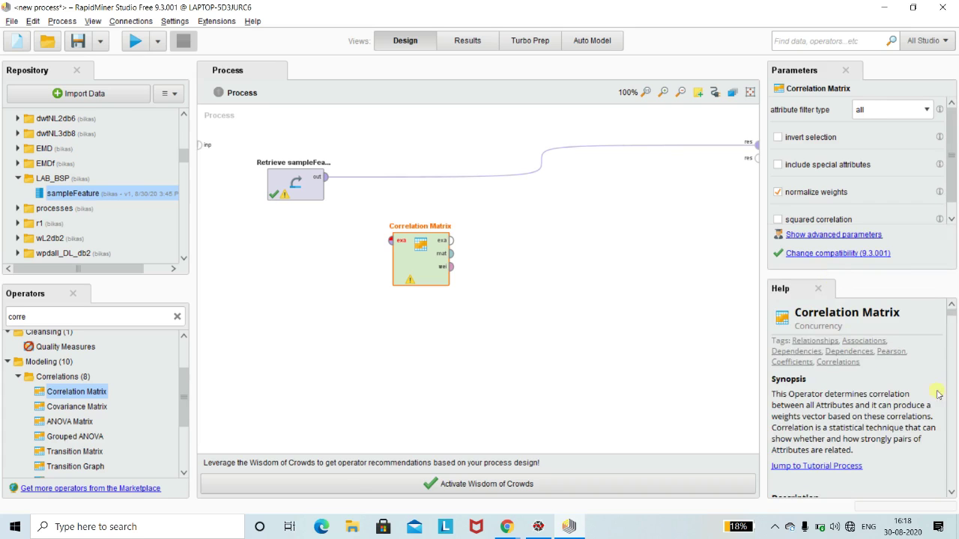
scroll(953, 492, down, 5)
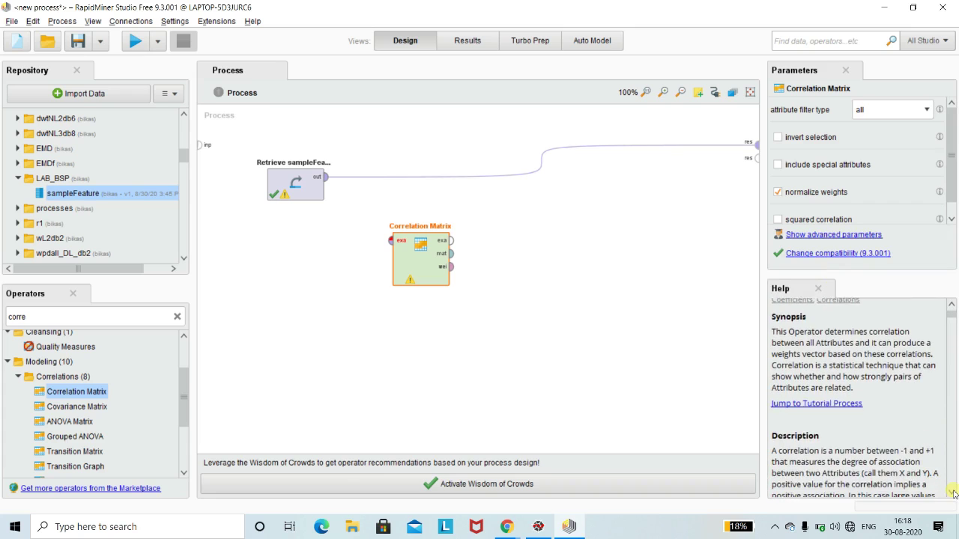
scroll(954, 492, down, 2)
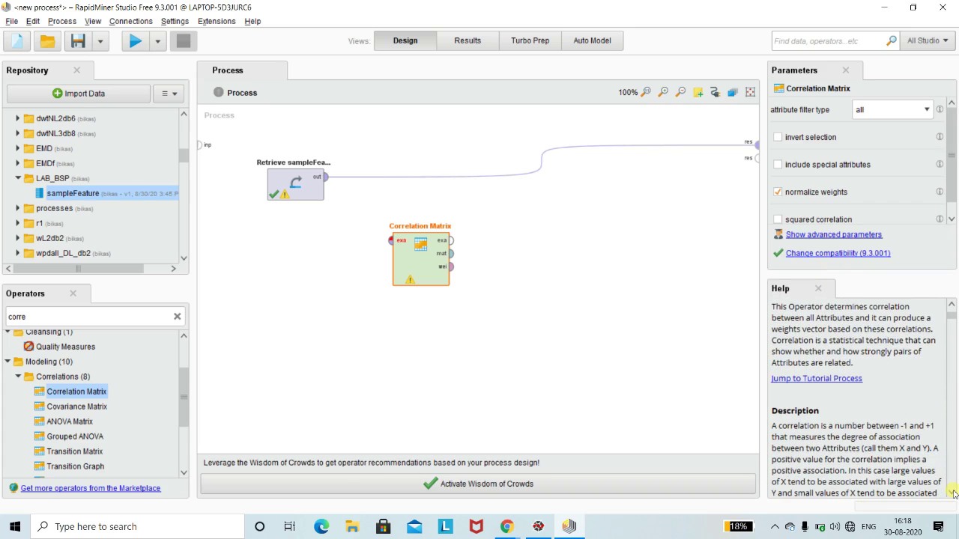
scroll(953, 492, down, 4)
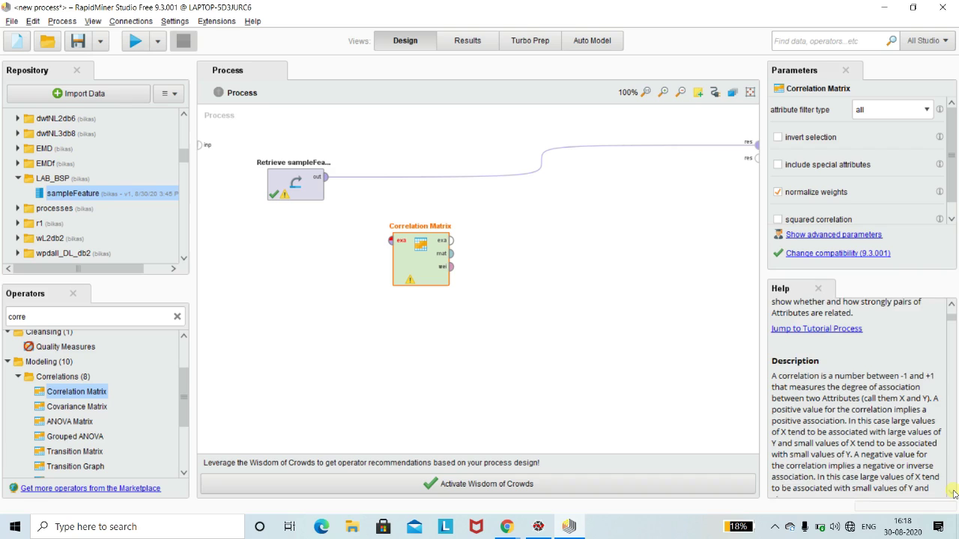
scroll(953, 493, down, 2)
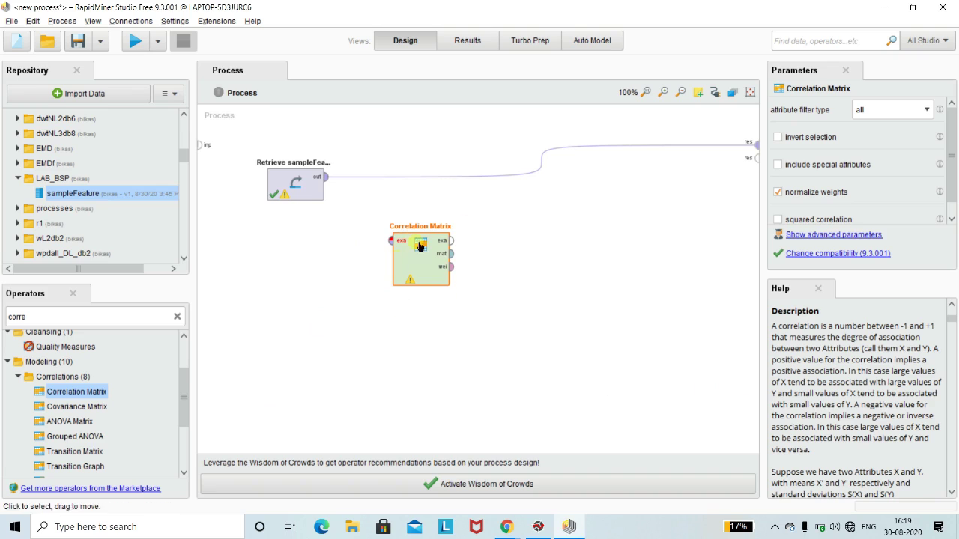
Connect the out port of Retrieve sampleFeature to Correlation Matrix's exa input, and its mat output to the process's res port
mouse_move(392, 247)
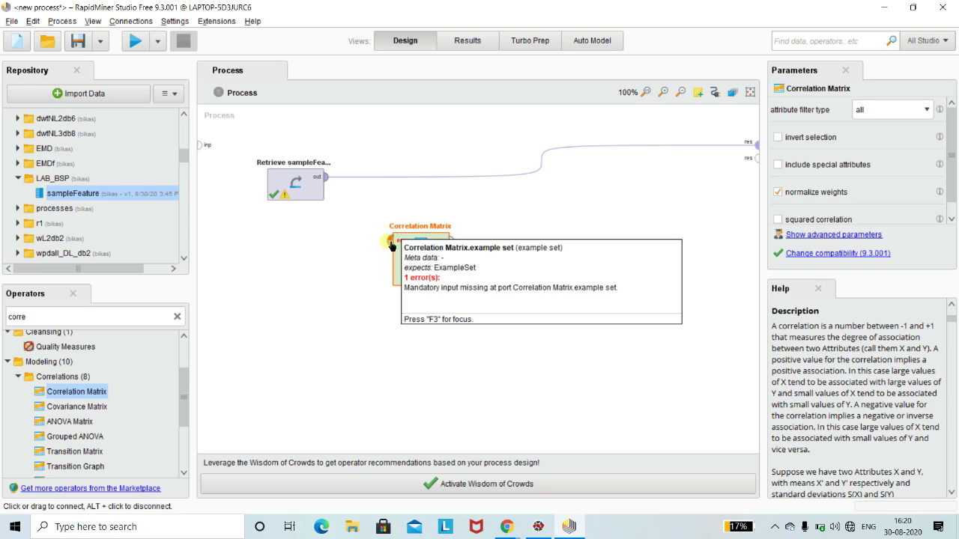
click(332, 180)
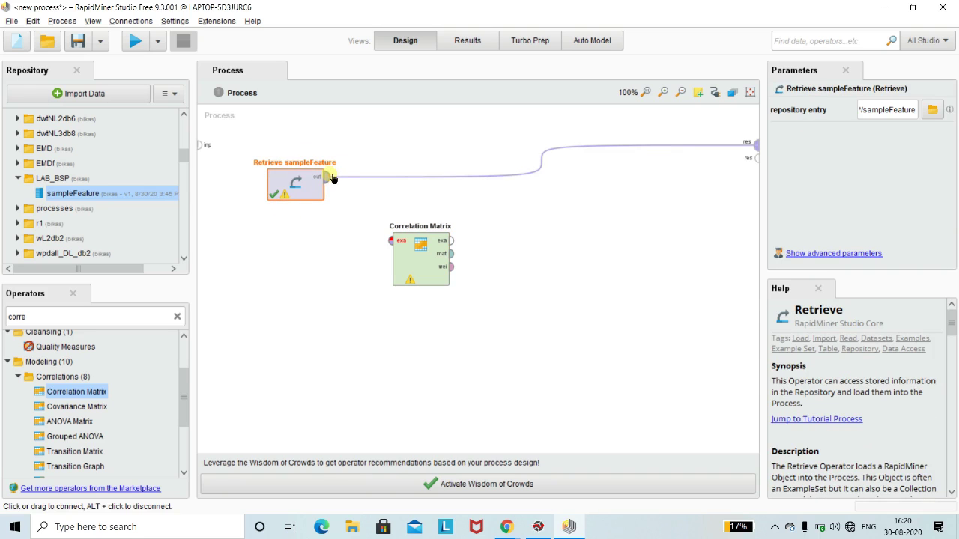
drag(332, 180, 390, 241)
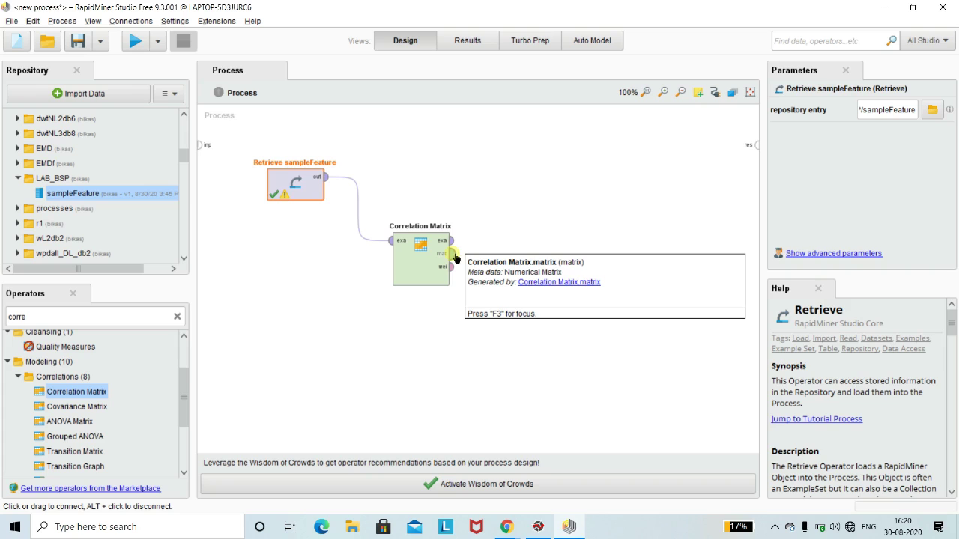
click(453, 254)
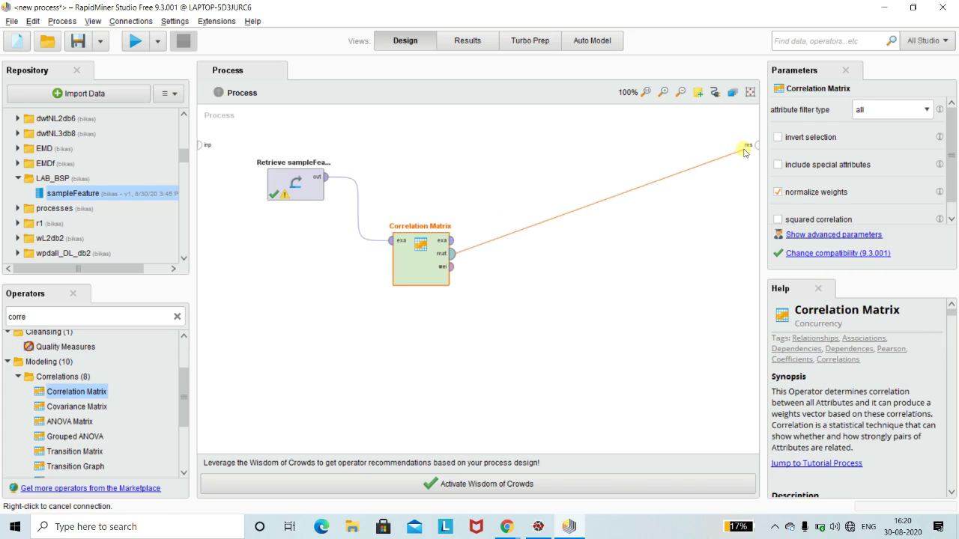
click(755, 145)
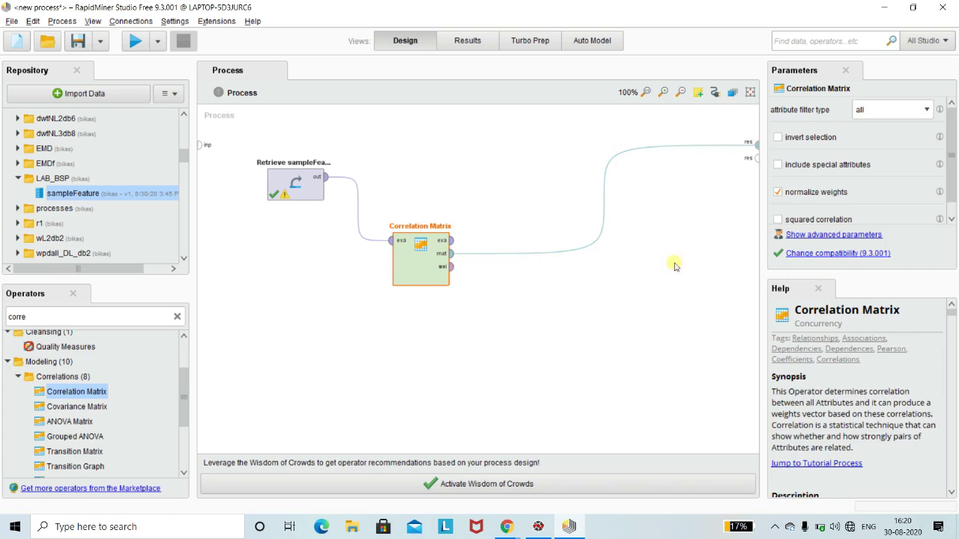
click(663, 285)
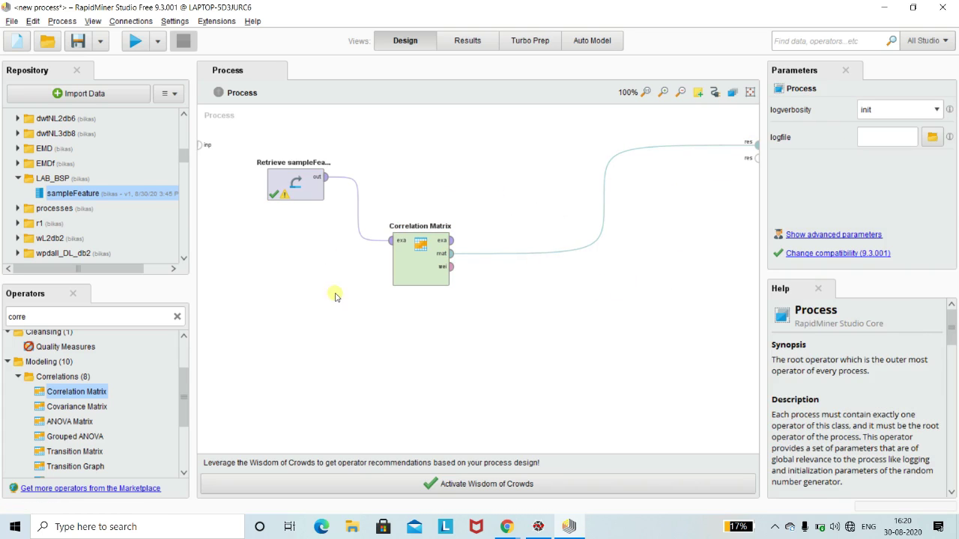
Examine the Correlation Matrix operator's parameters, including the attribute filter type options and the normalize weights and squared correlation settings
click(421, 268)
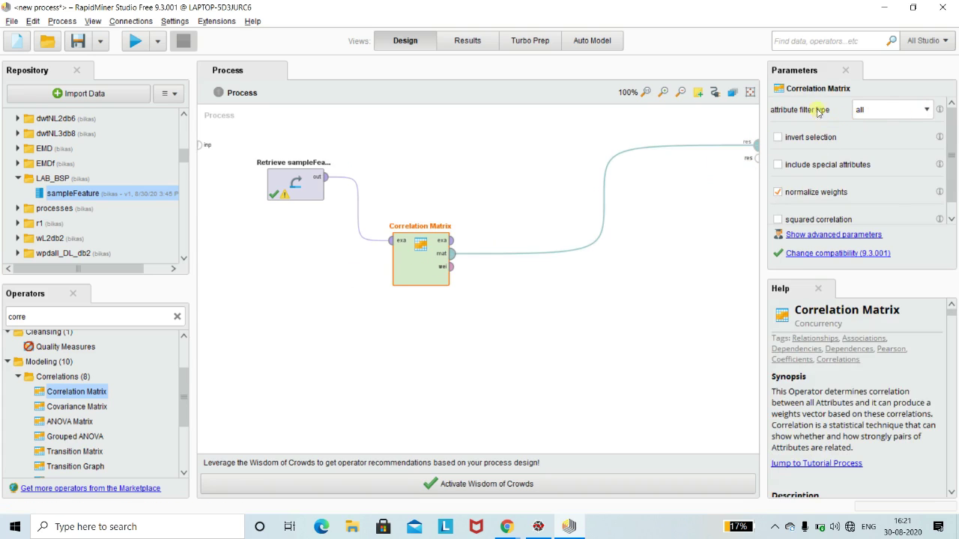
click(926, 109)
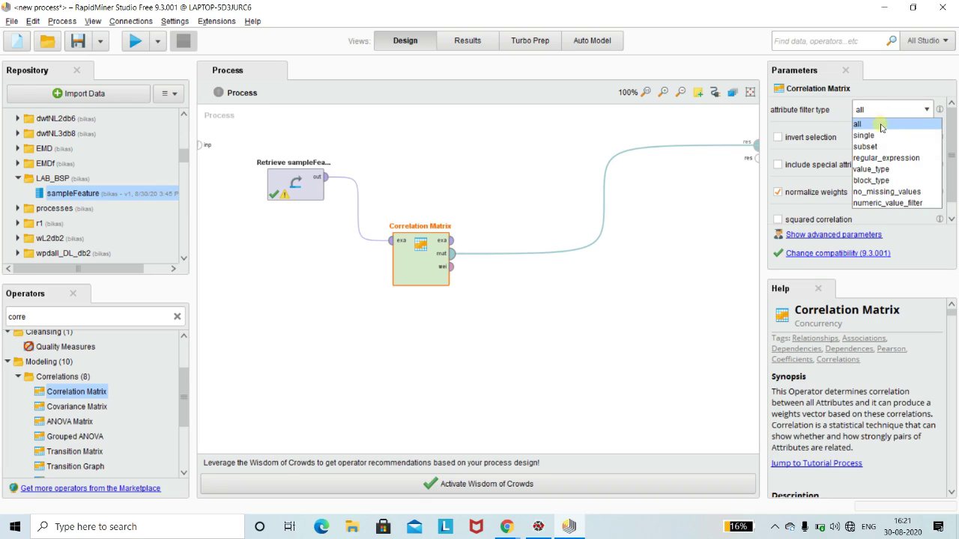
scroll(881, 127, down, 1)
scroll(882, 127, up, 1)
scroll(881, 127, down, 1)
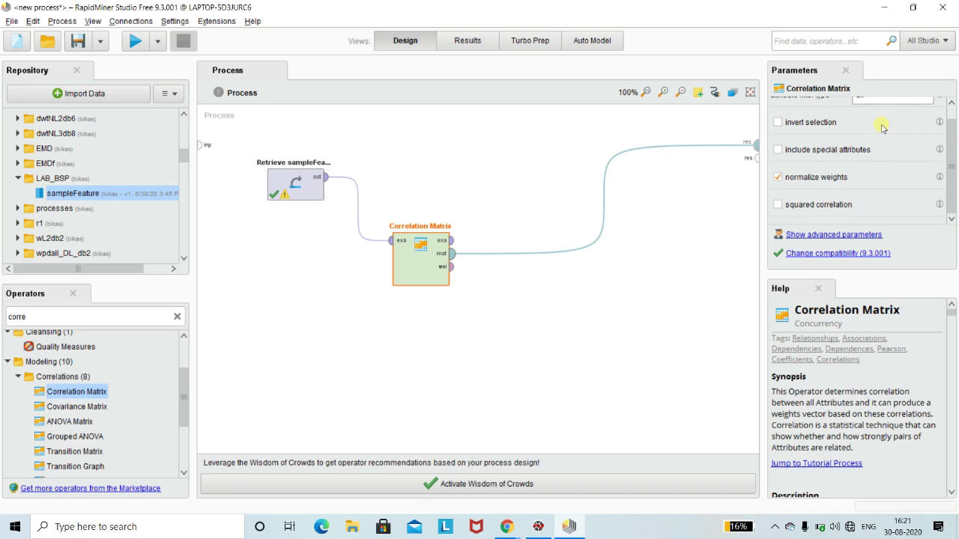
scroll(882, 127, up, 1)
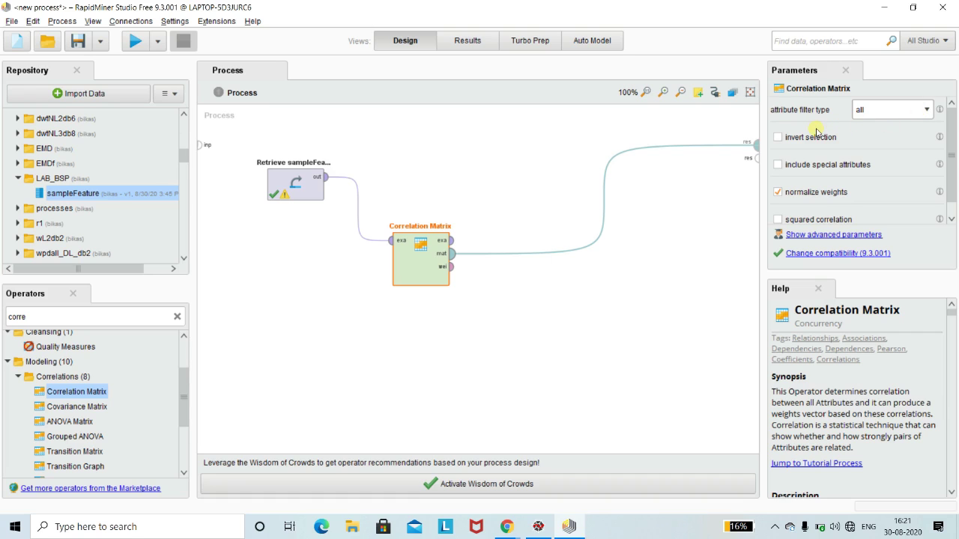
scroll(818, 132, down, 1)
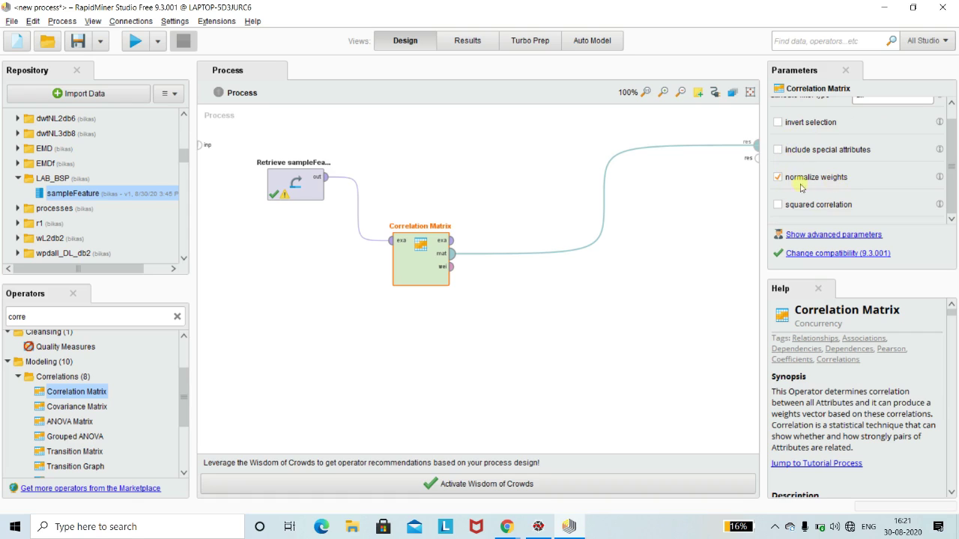
click(693, 239)
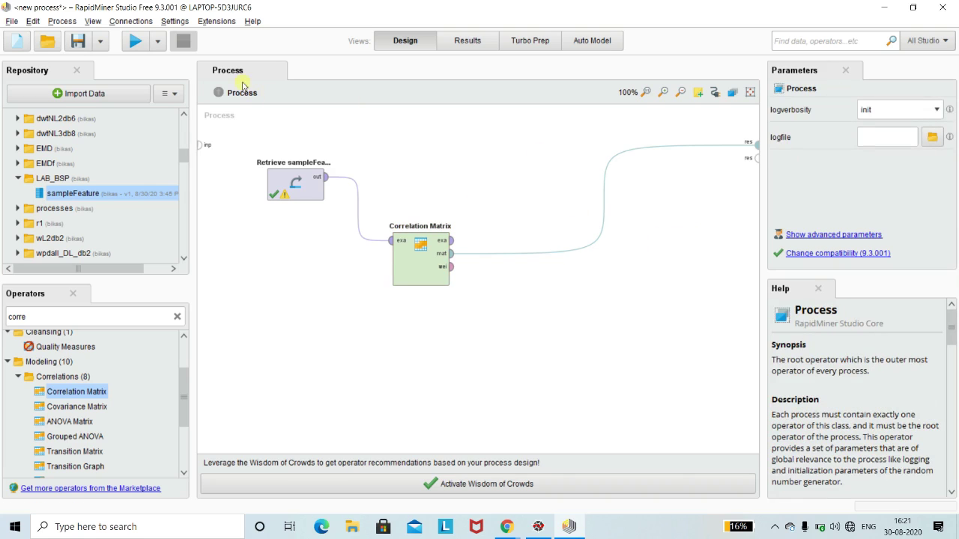
Run the process and examine the correlation results as a matrix and as a pairwise table
click(133, 43)
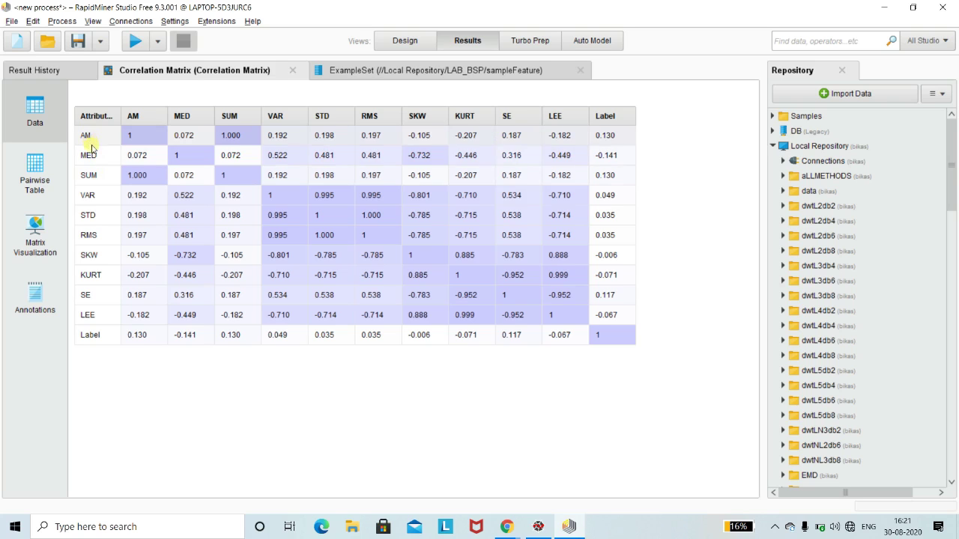
drag(90, 255, 97, 314)
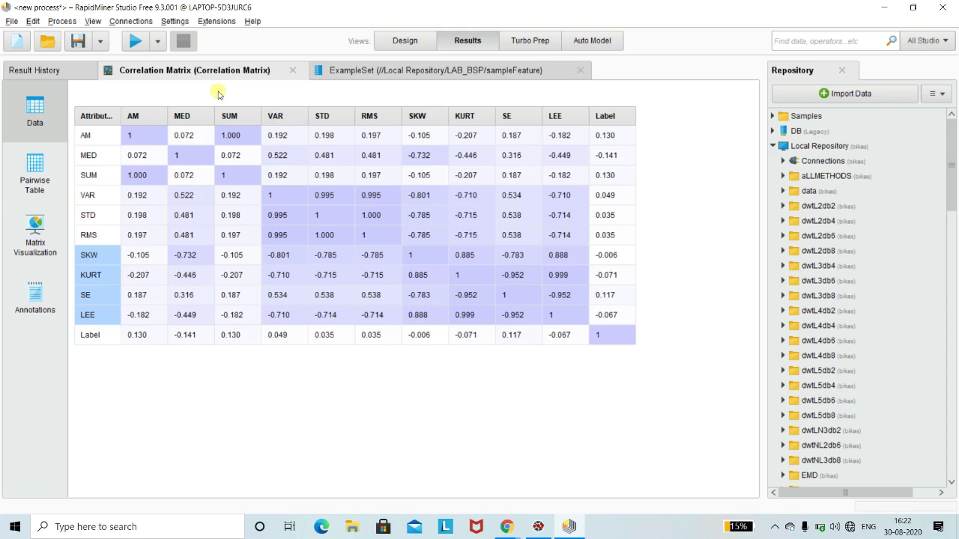
click(44, 180)
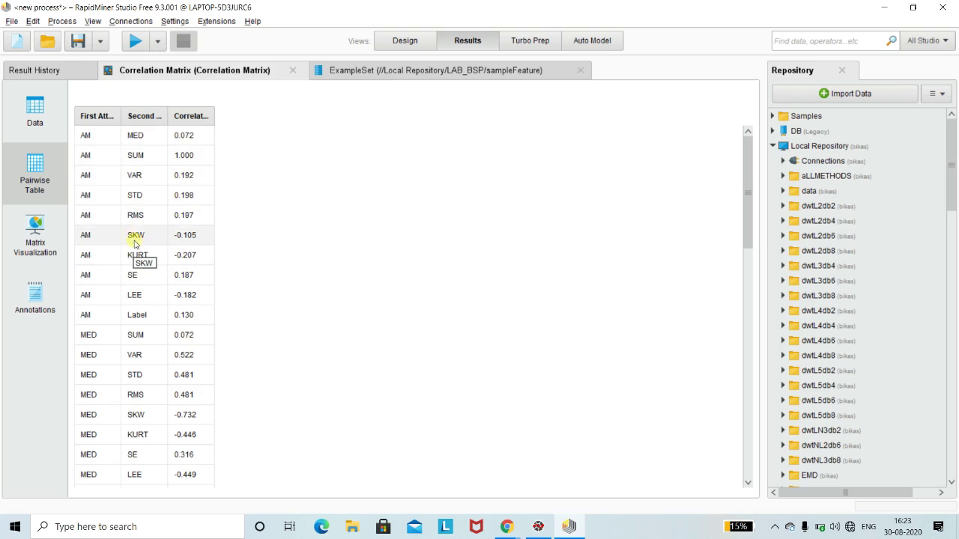
scroll(131, 317, down, 3)
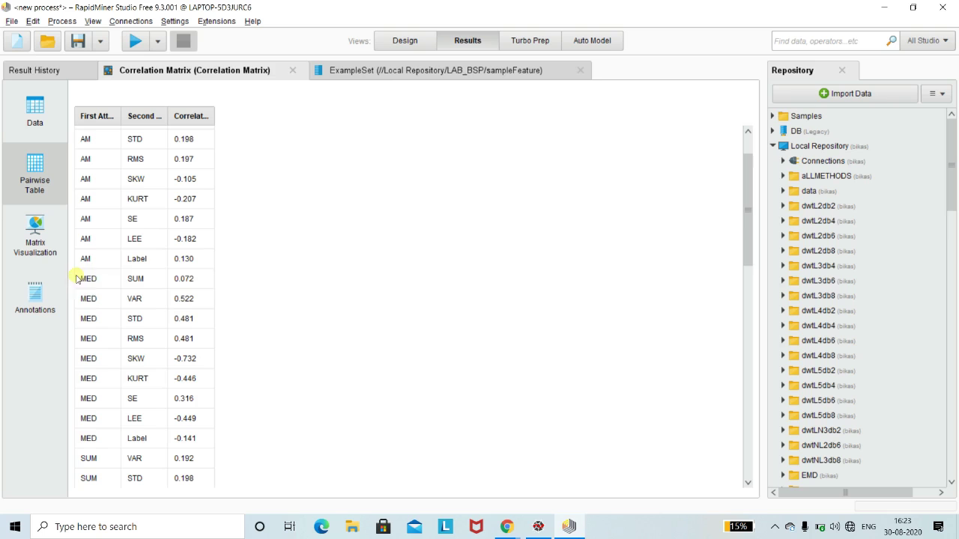
Examine the remaining attribute pairs of the pairwise correlation table down to its last row
scroll(135, 329, down, 4)
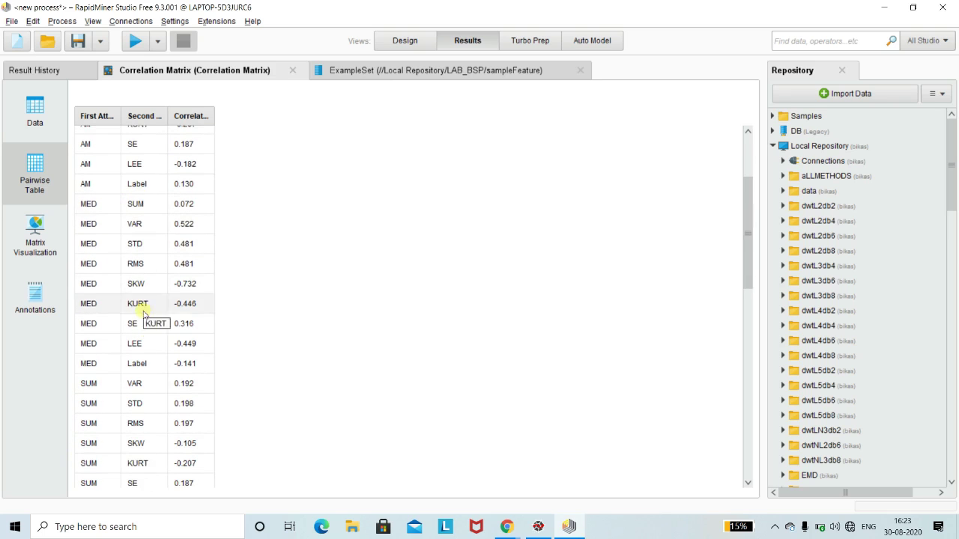
scroll(137, 380, down, 2)
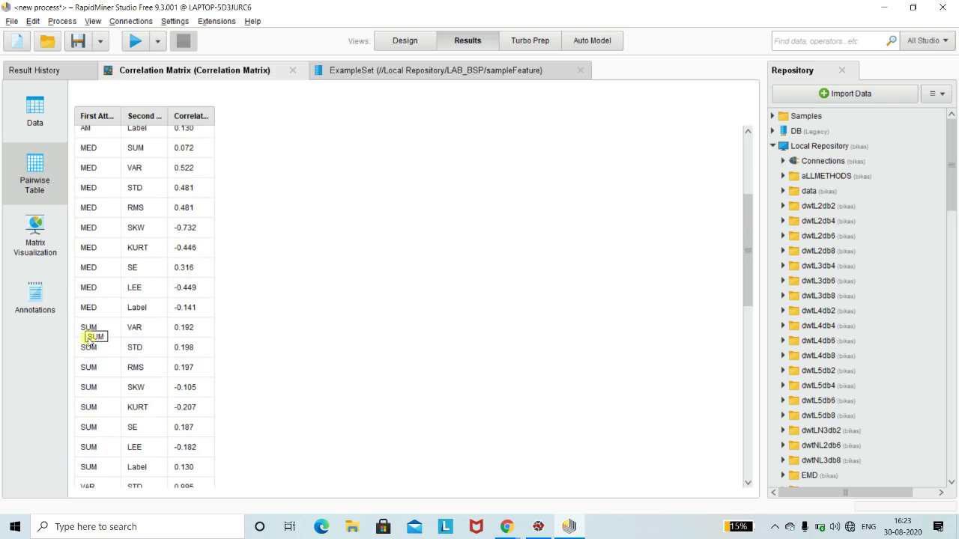
scroll(157, 368, down, 5)
scroll(268, 348, down, 8)
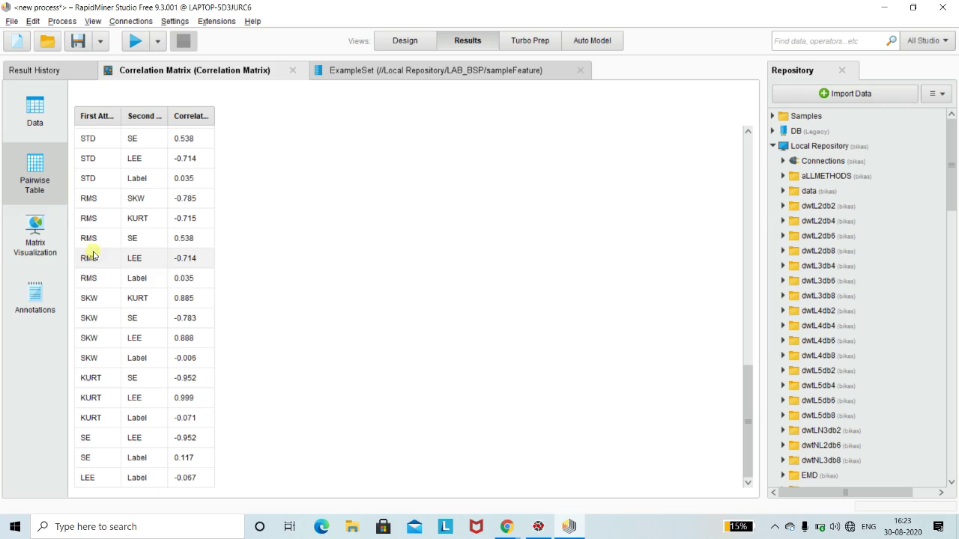
Examine the correlation heat map's colour scale and cells, check the matrix data again, and return to the process design
click(30, 238)
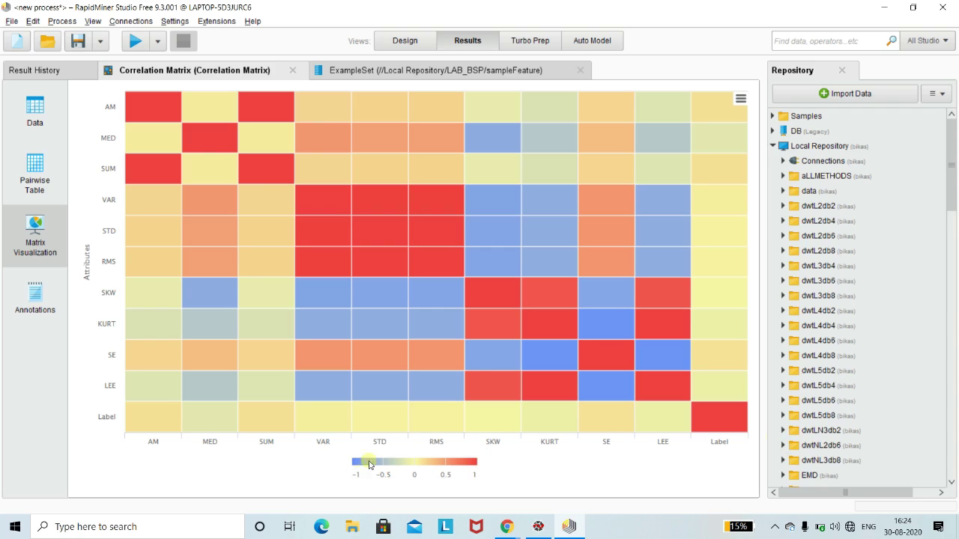
mouse_move(547, 366)
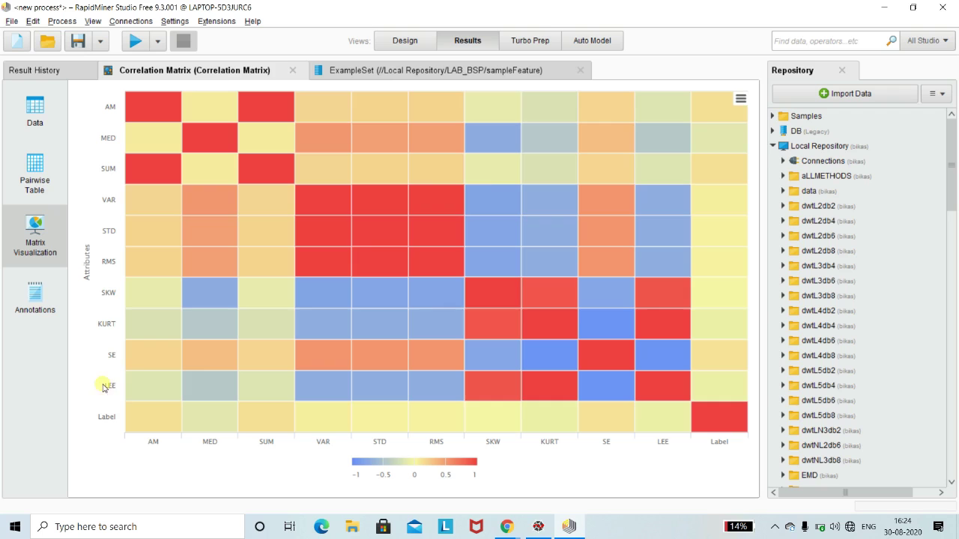
mouse_move(153, 386)
mouse_move(445, 350)
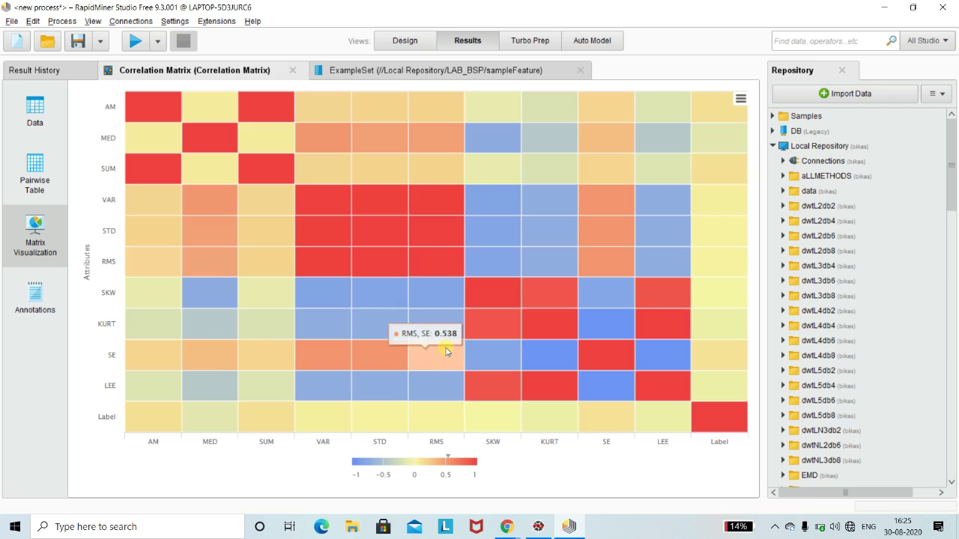
click(34, 120)
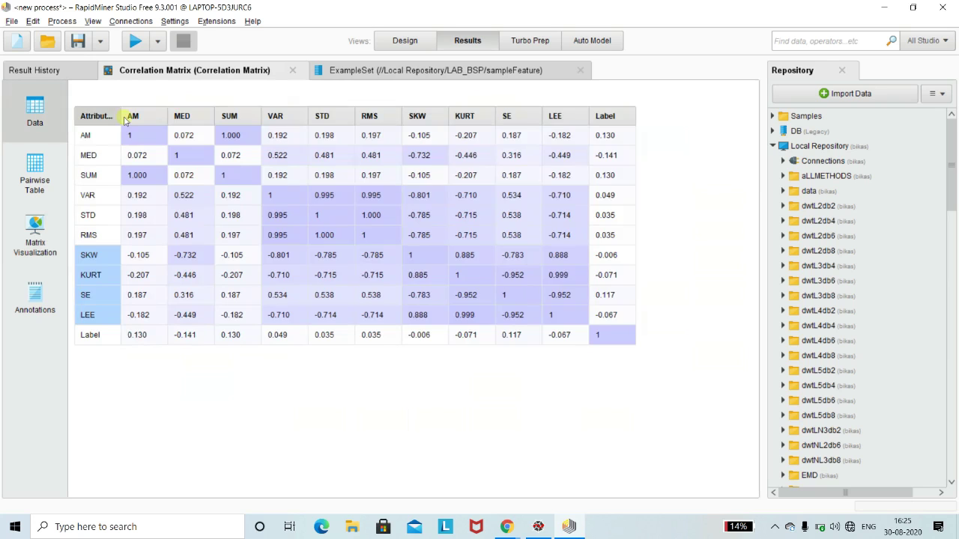
click(397, 44)
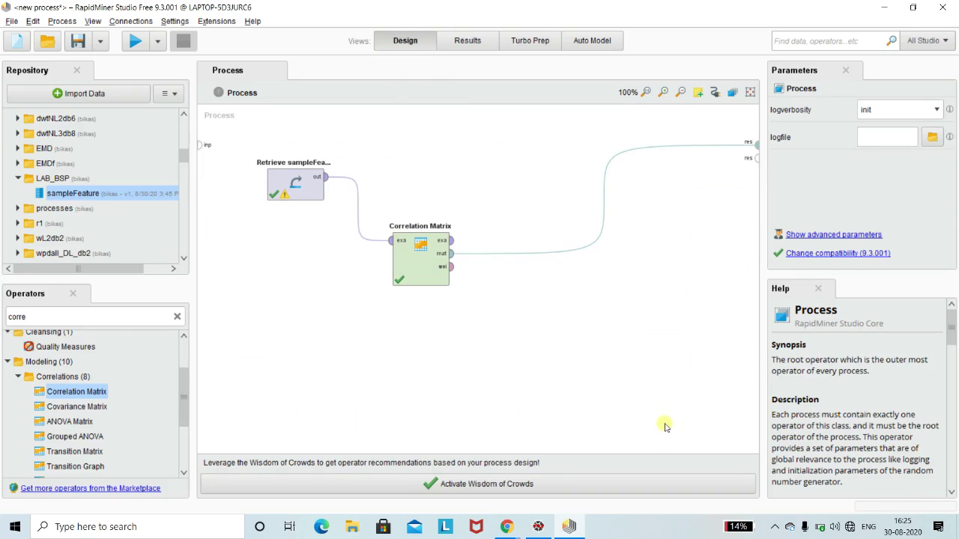
click(773, 527)
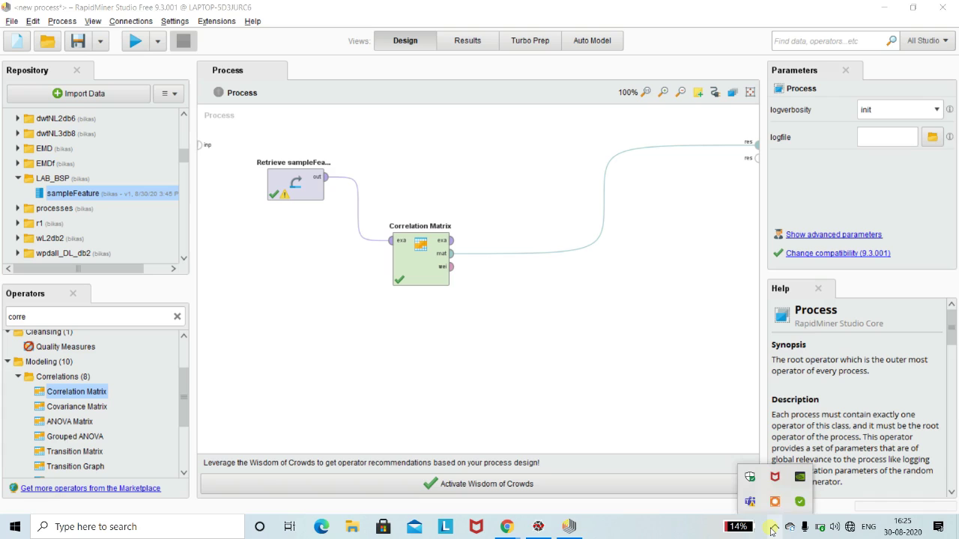
click(749, 495)
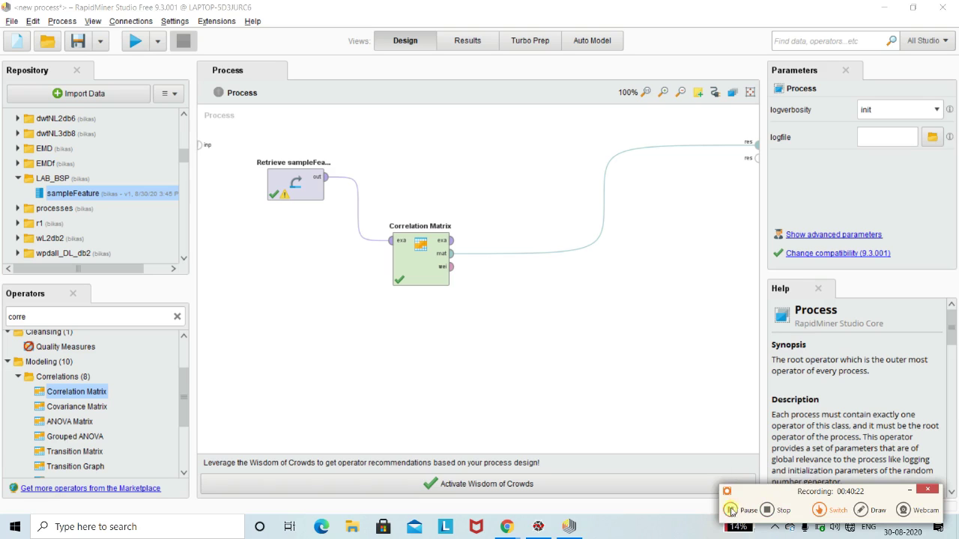
click(908, 489)
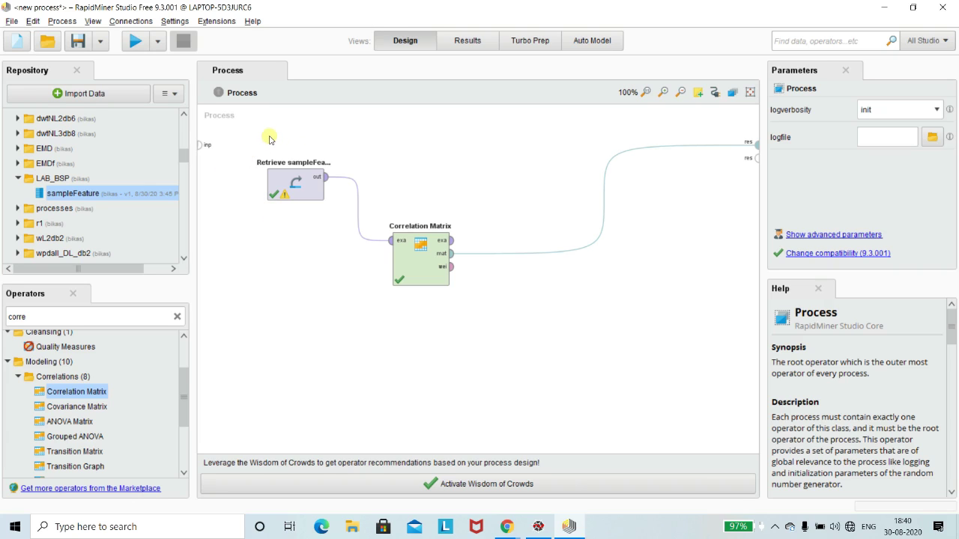
Save the process as Corr_mat in the LAB_BSP folder of the Local Repository
click(12, 21)
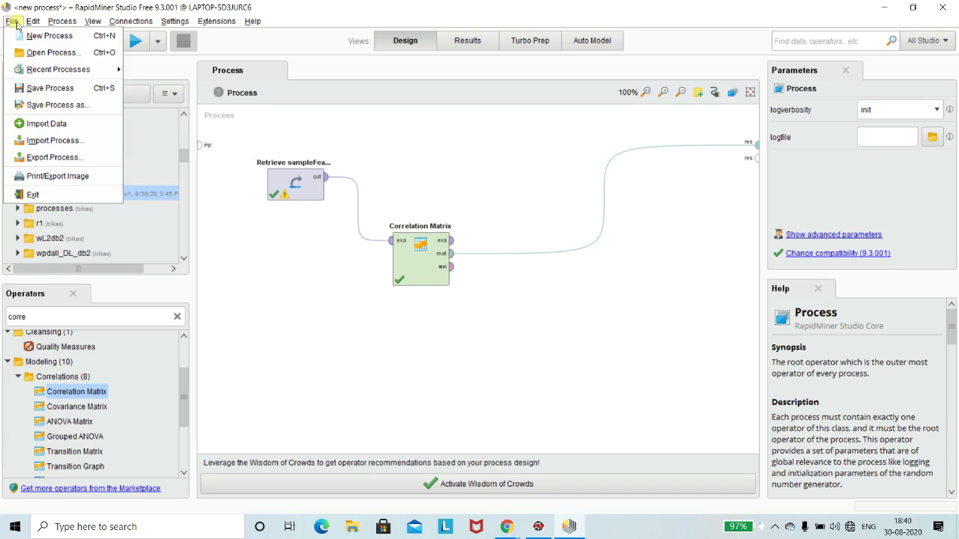
click(71, 107)
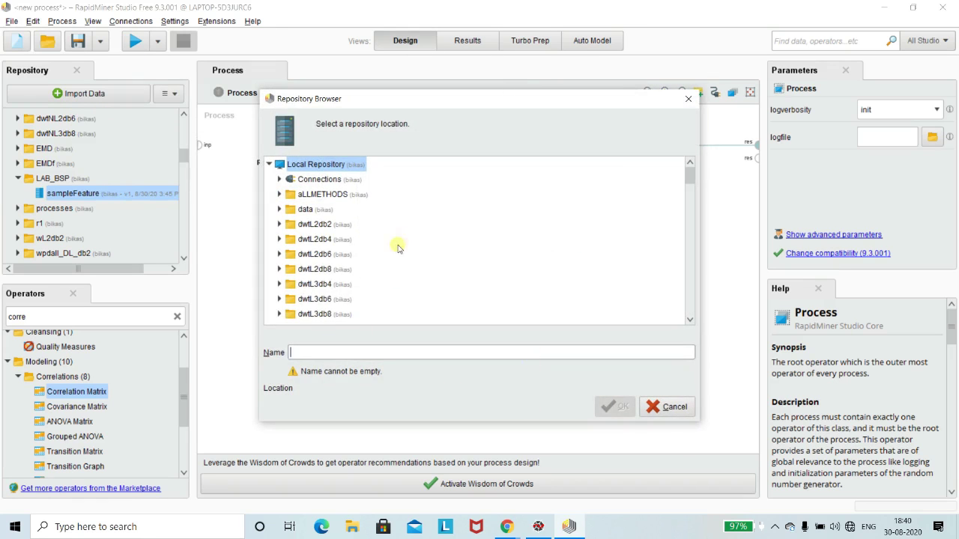
scroll(430, 218, down, 5)
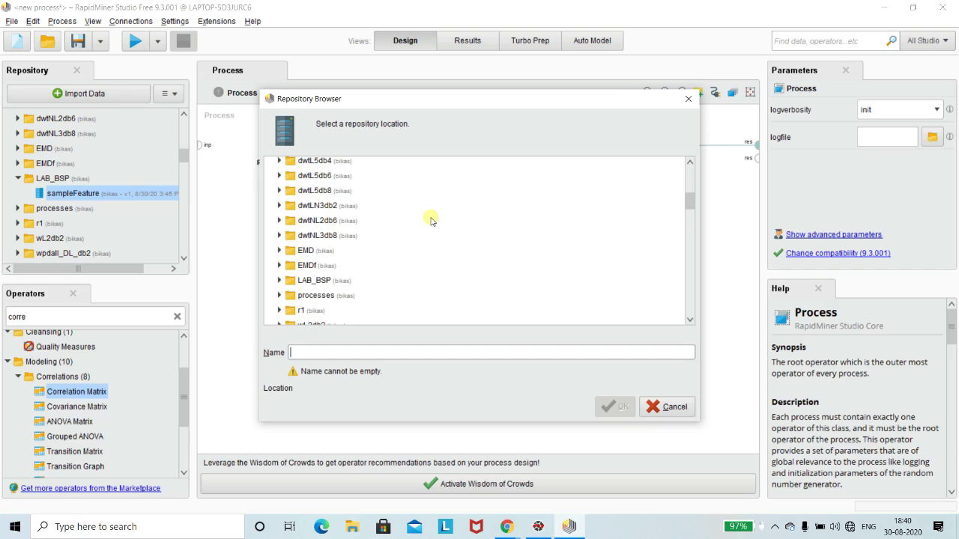
double_click(319, 282)
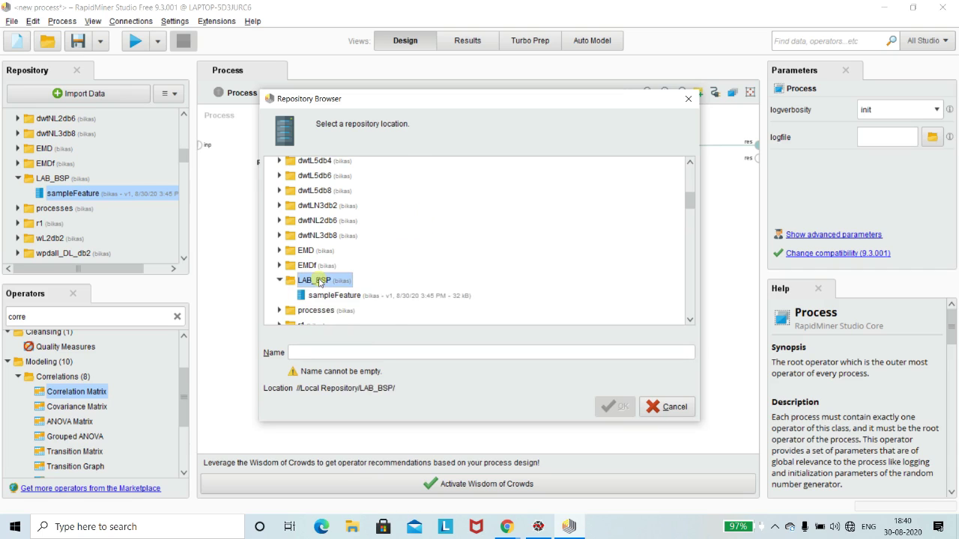
click(353, 358)
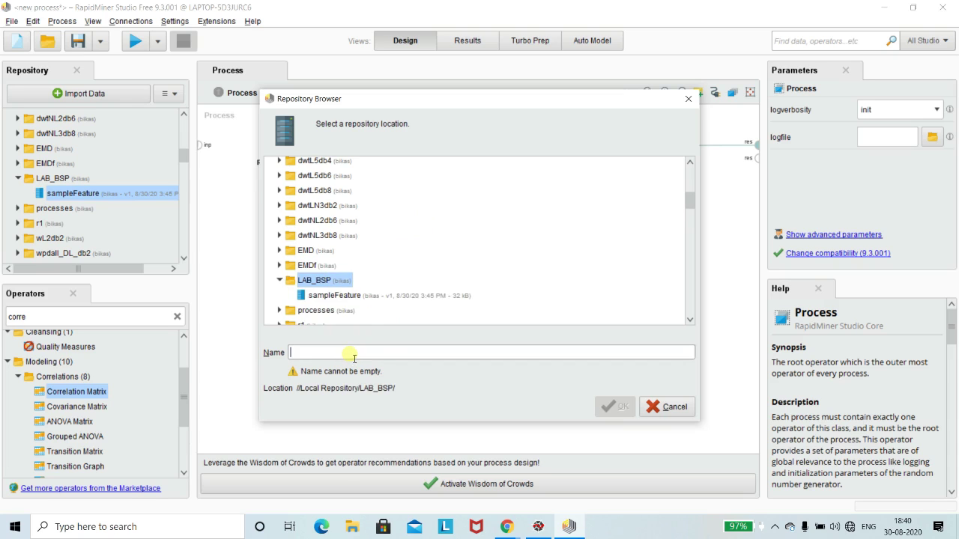
text(Corr_mat)
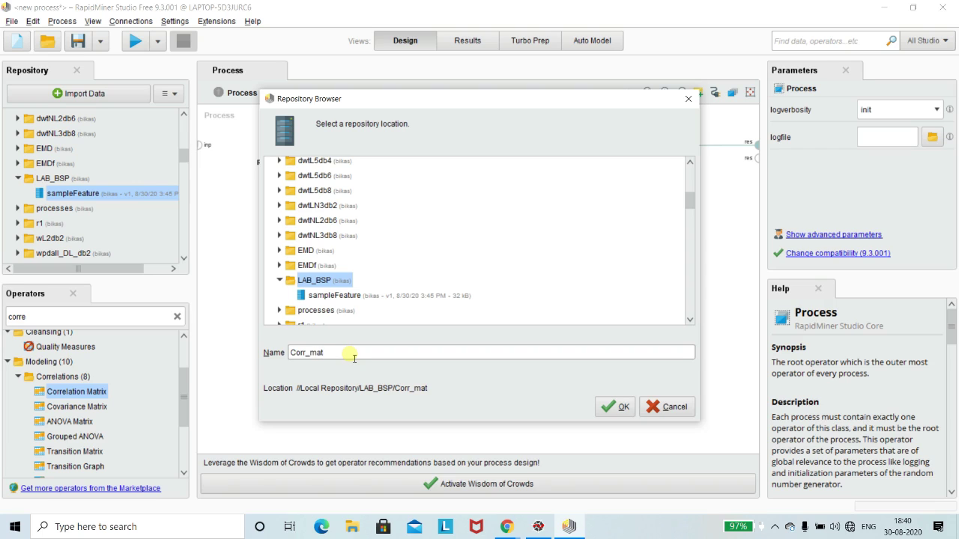
click(620, 411)
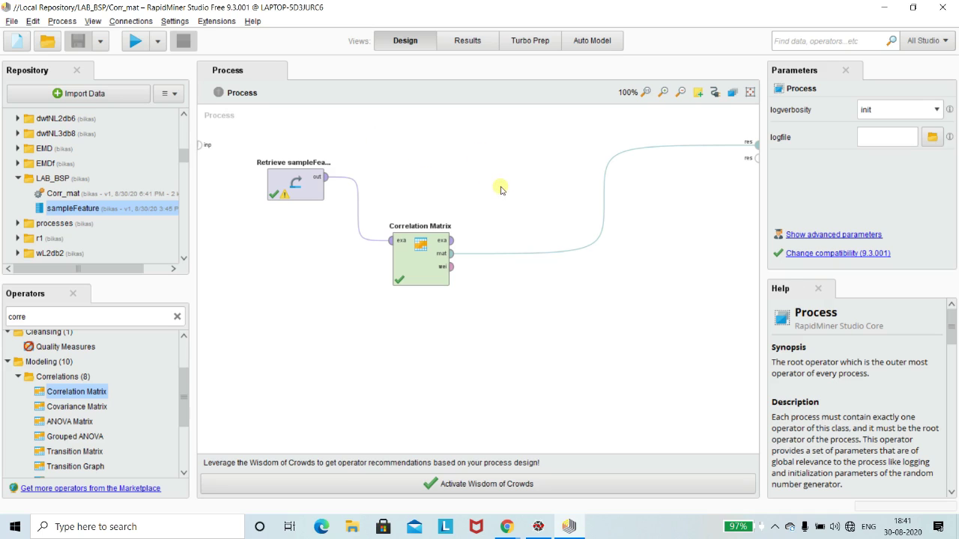
Delete the Correlation Matrix operator from the process and move Retrieve sampleFeature closer to the process's inp port
click(427, 269)
key(Delete)
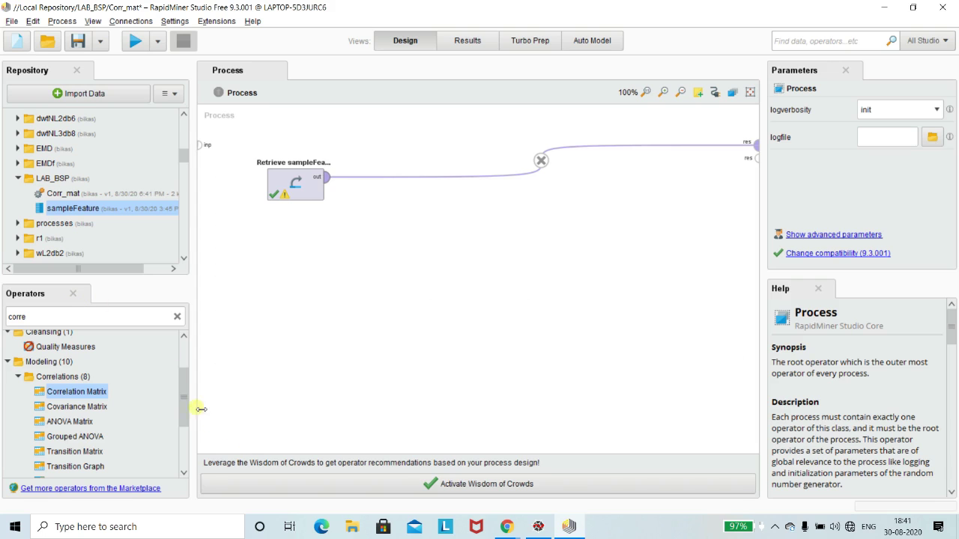
mouse_move(182, 404)
mouse_down()
mouse_move(182, 447)
mouse_move(193, 422)
mouse_move(184, 364)
mouse_up()
click(293, 321)
mouse_move(443, 177)
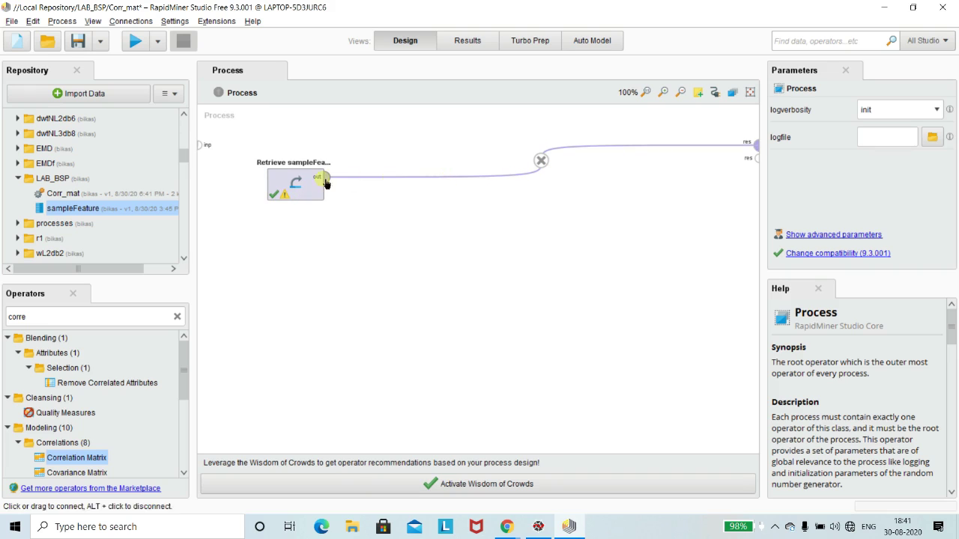
click(283, 176)
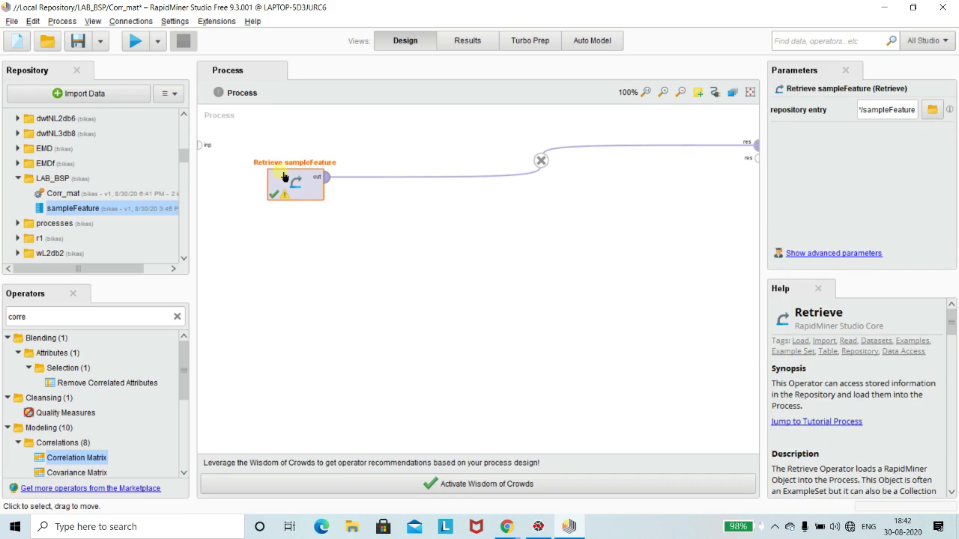
drag(283, 176, 241, 176)
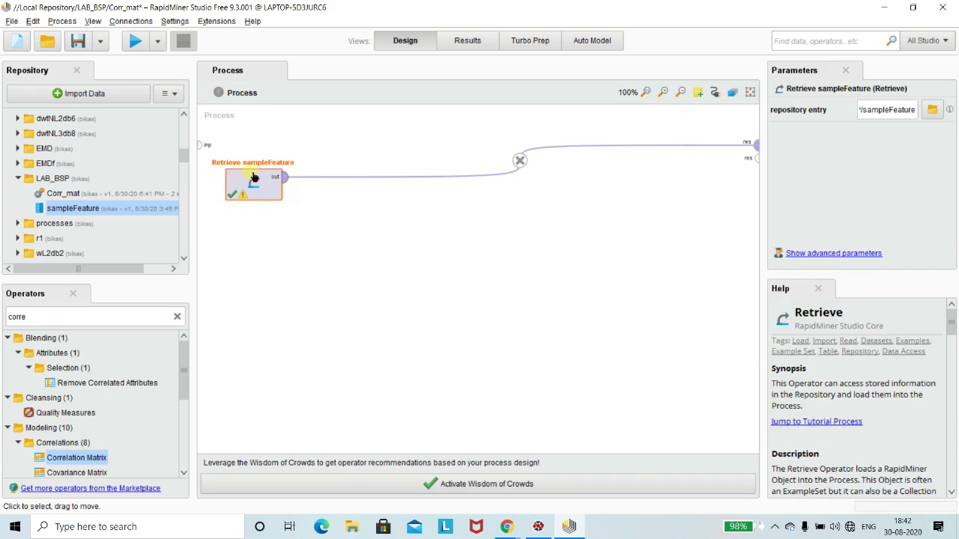
click(495, 248)
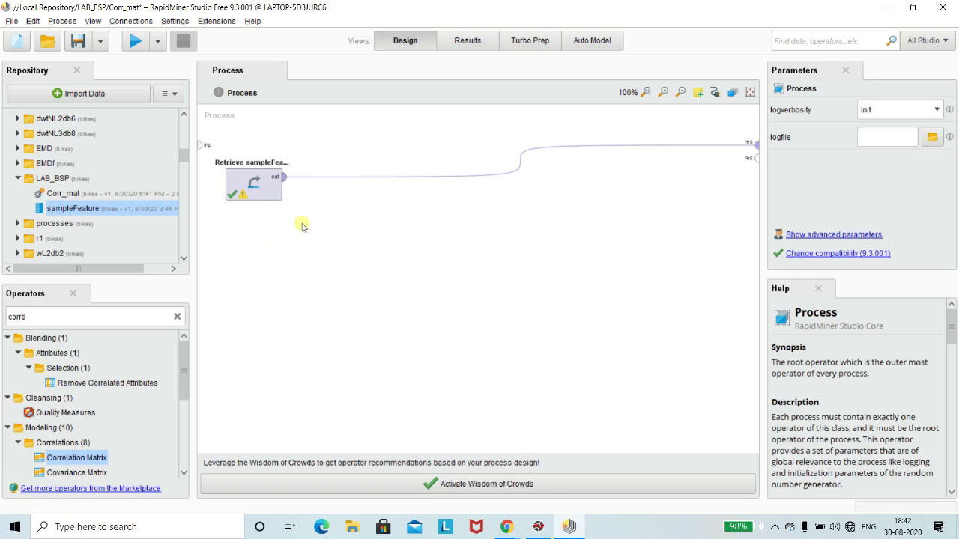
Search the operators for "select" and add Select Attributes to the process beside Retrieve sampleFeature
click(108, 317)
key(BackSpace)
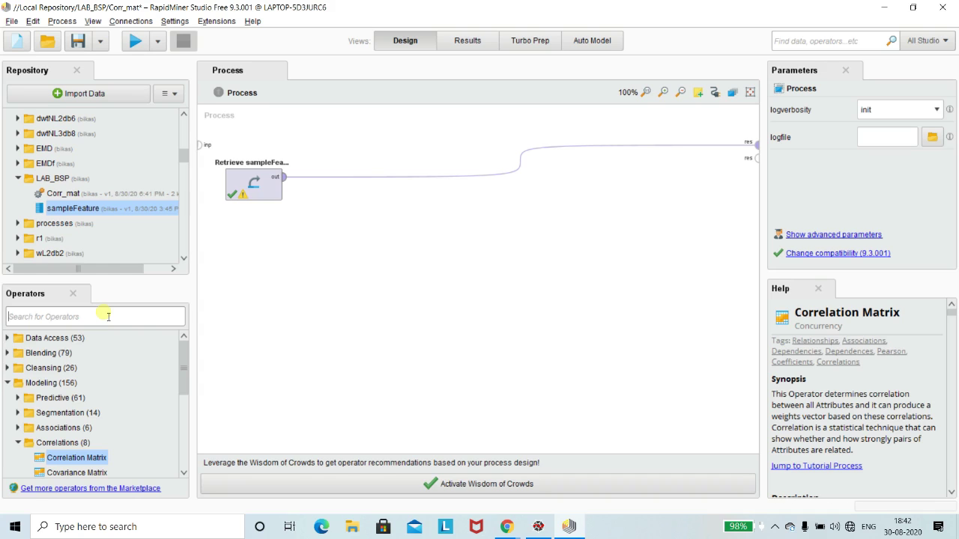
text(select)
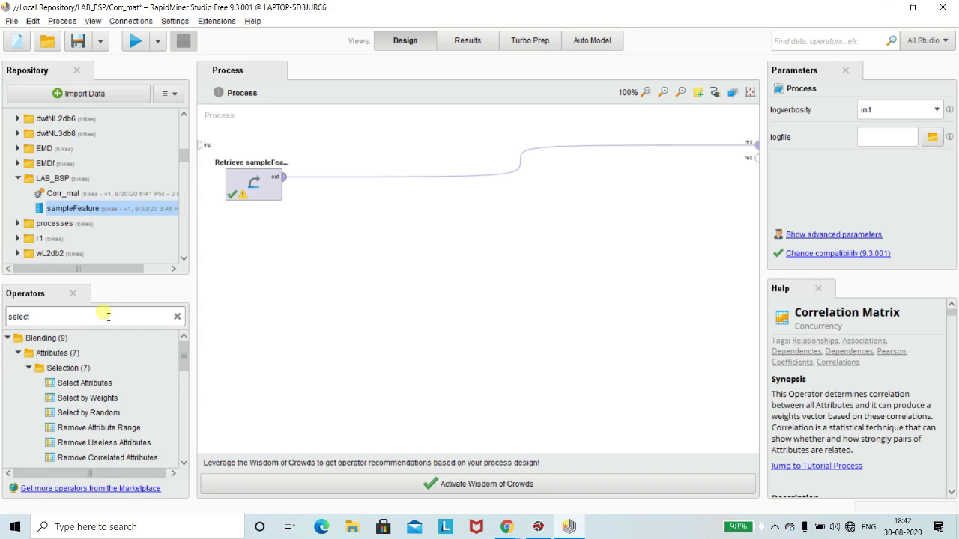
drag(81, 384, 380, 220)
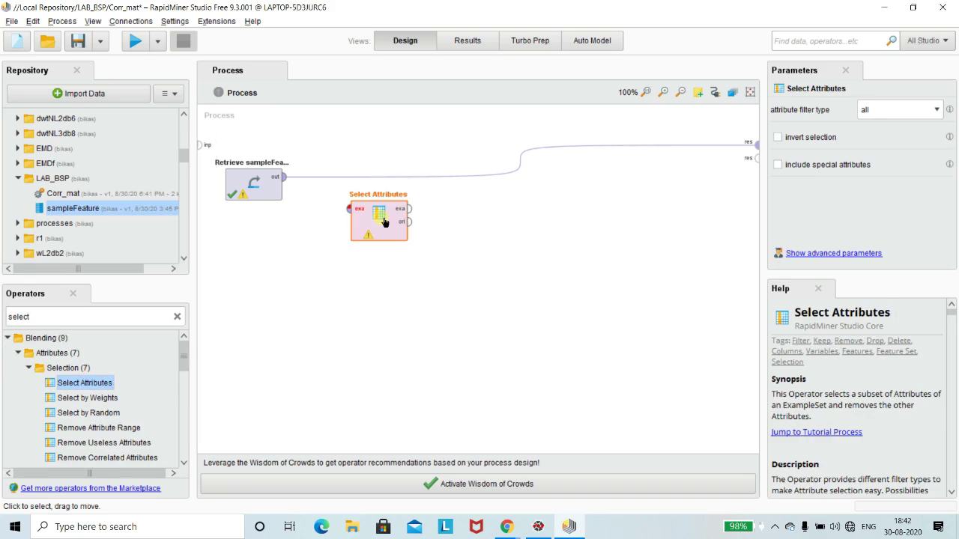
click(520, 250)
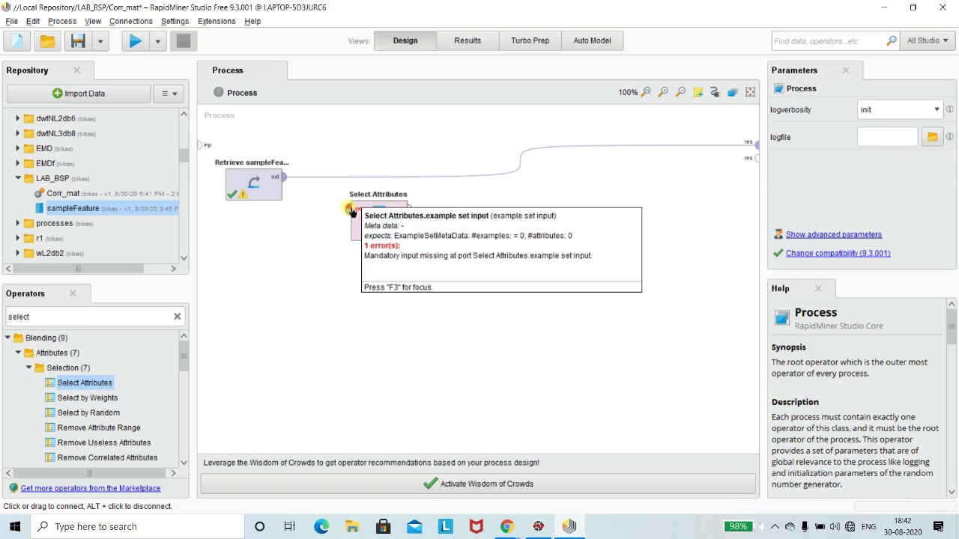
Connect the out port of Retrieve sampleFeature to Select Attributes's exa input, replacing its link to the process result
click(285, 182)
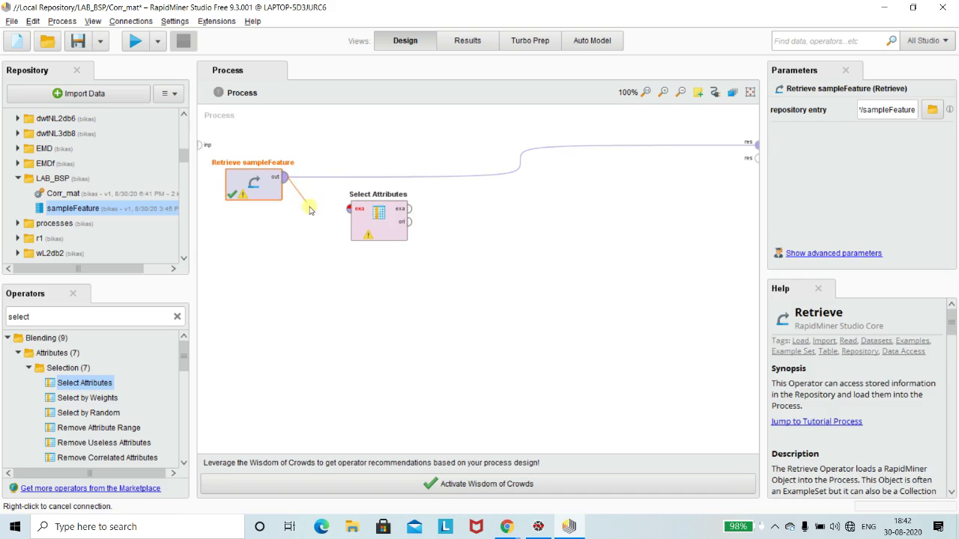
click(350, 209)
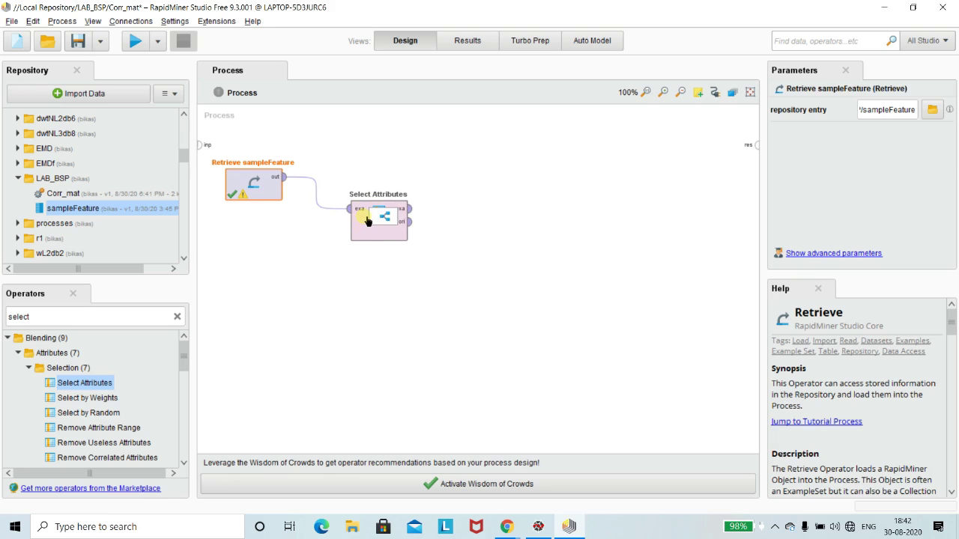
click(367, 220)
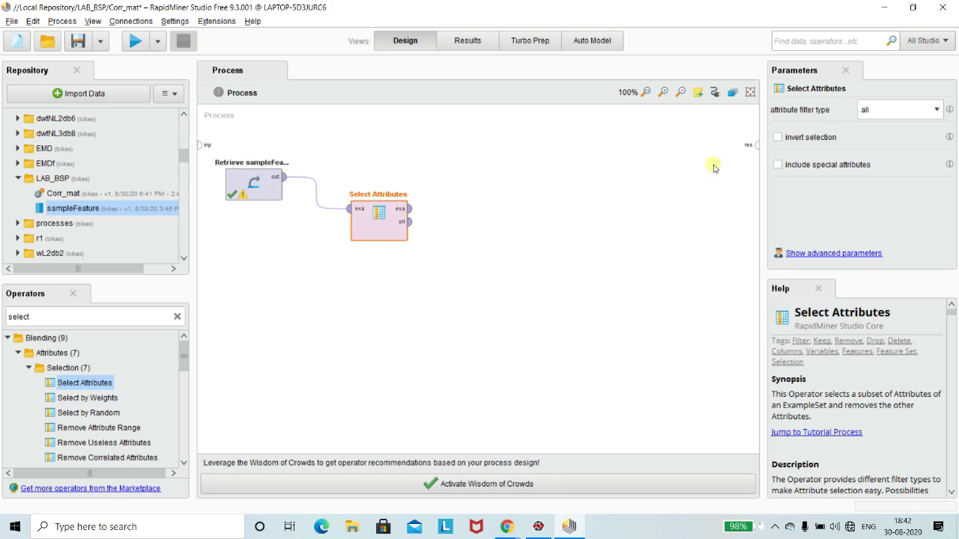
click(442, 284)
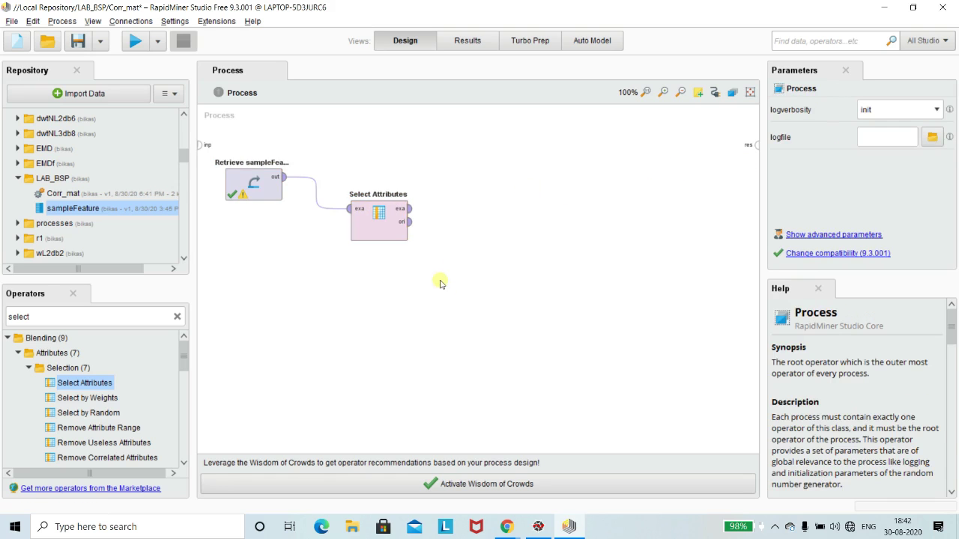
Set the attribute filter type of the Select Attributes operator to subset
click(391, 220)
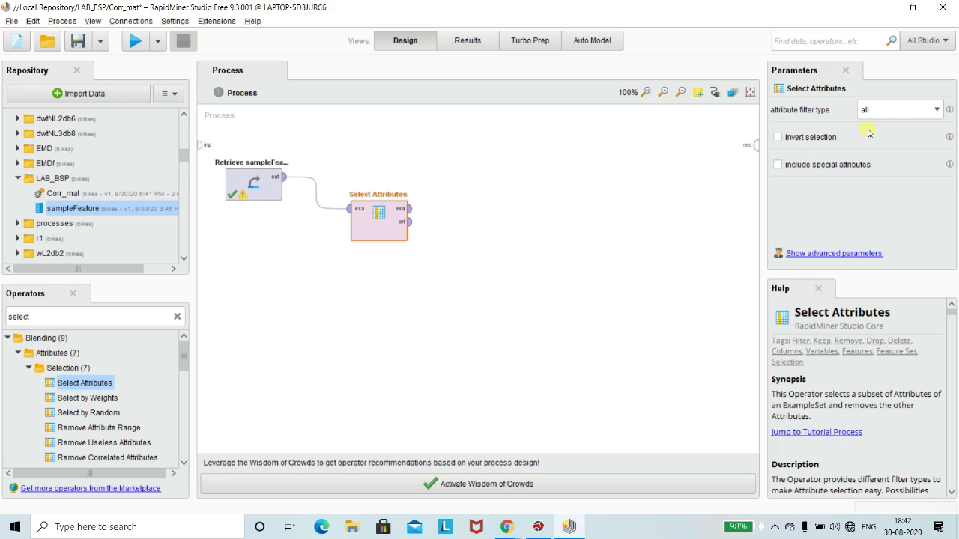
click(937, 111)
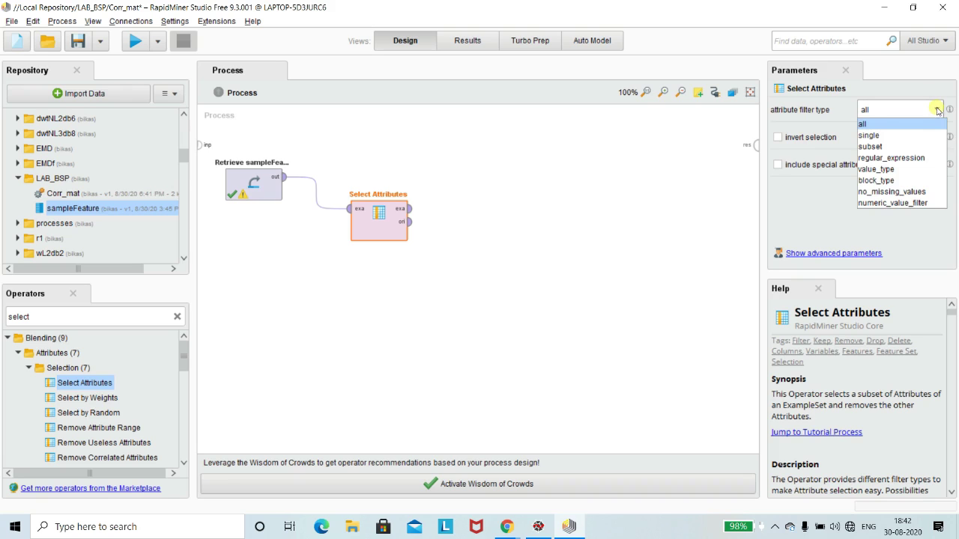
click(923, 147)
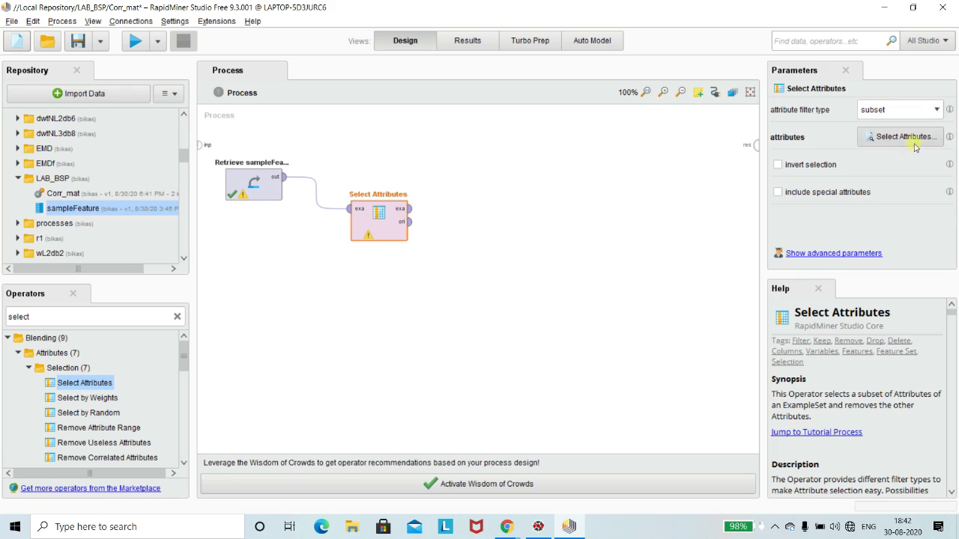
click(936, 110)
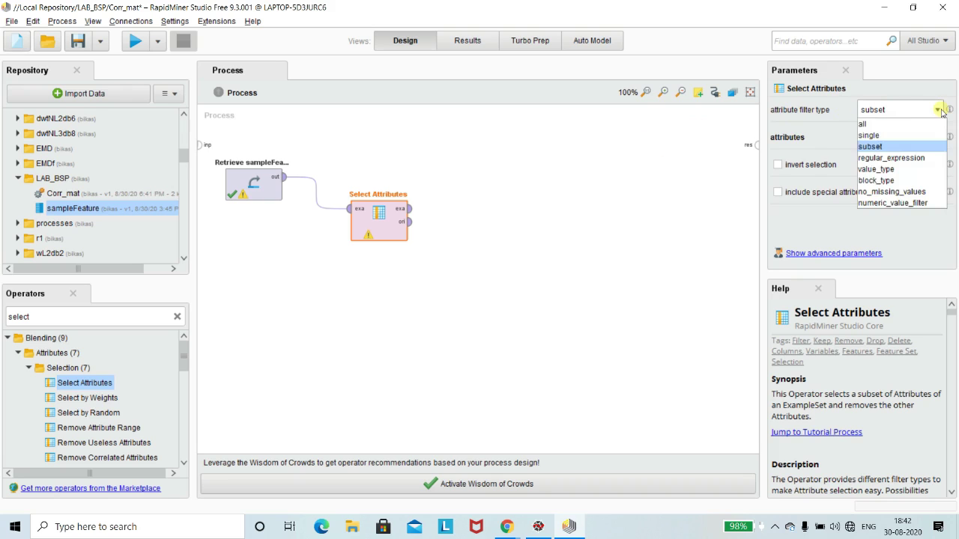
click(886, 147)
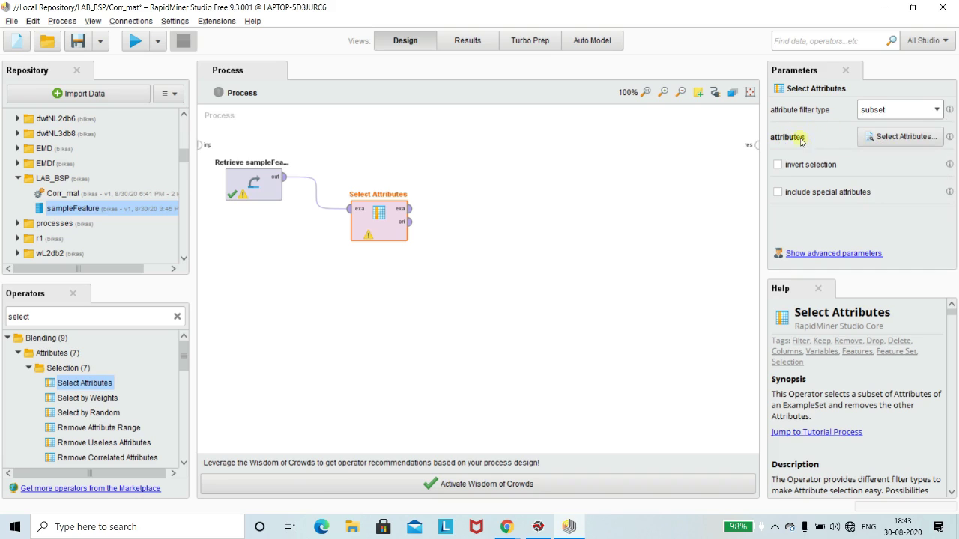
Choose KURT, SKW and RMS as the selected attributes of Select Attributes and apply the selection
click(898, 140)
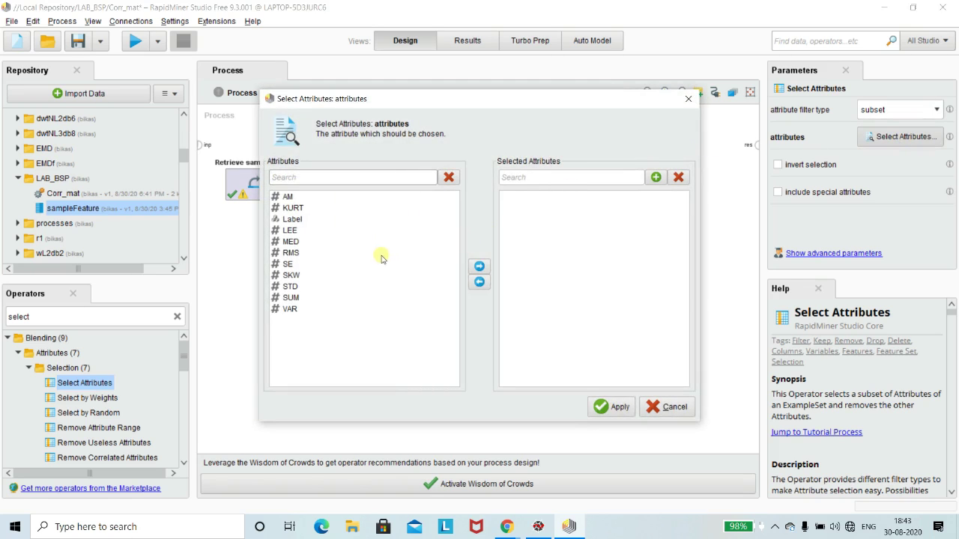
click(300, 209)
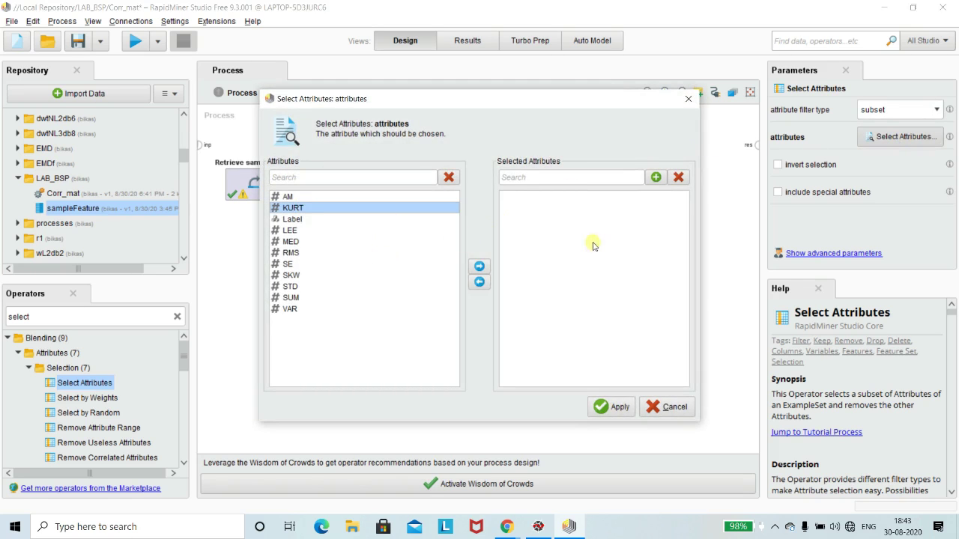
click(479, 266)
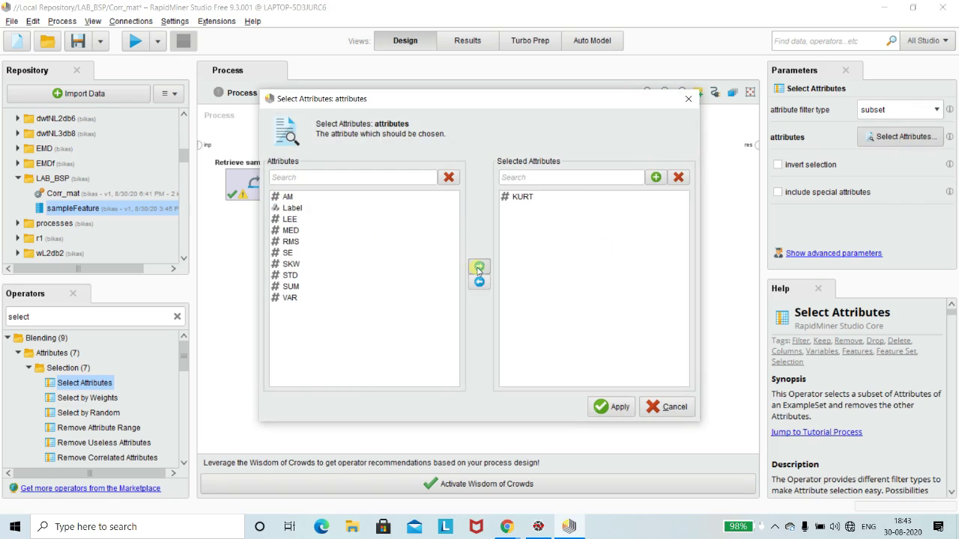
click(290, 266)
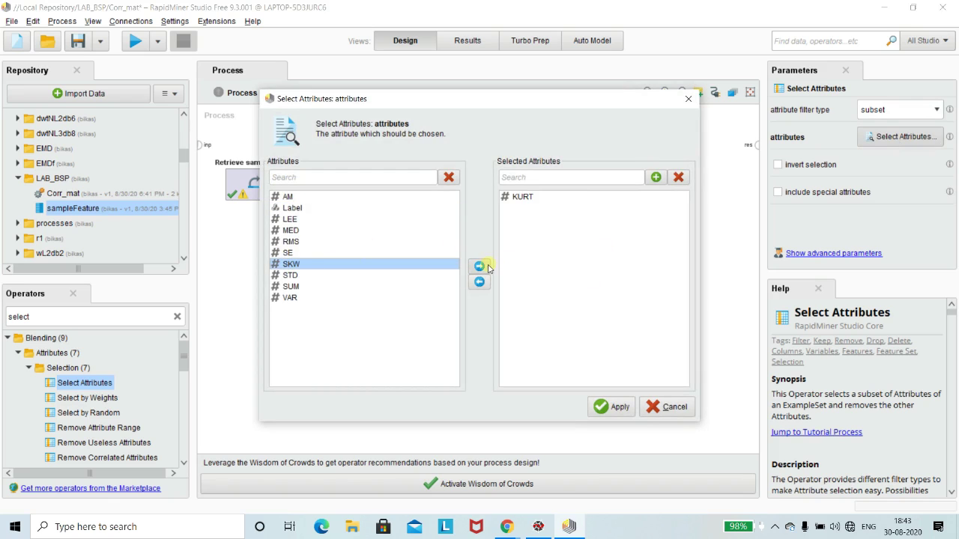
click(480, 266)
click(301, 243)
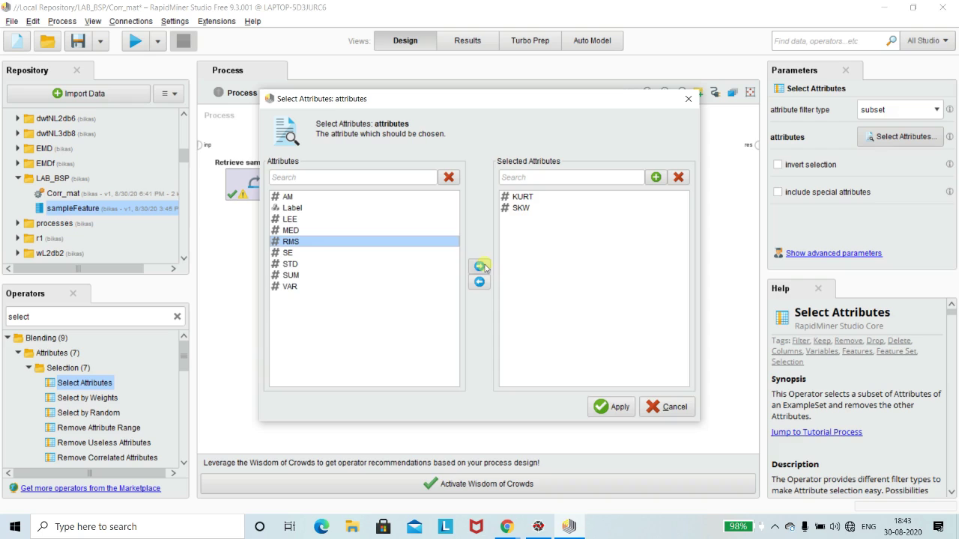
click(479, 266)
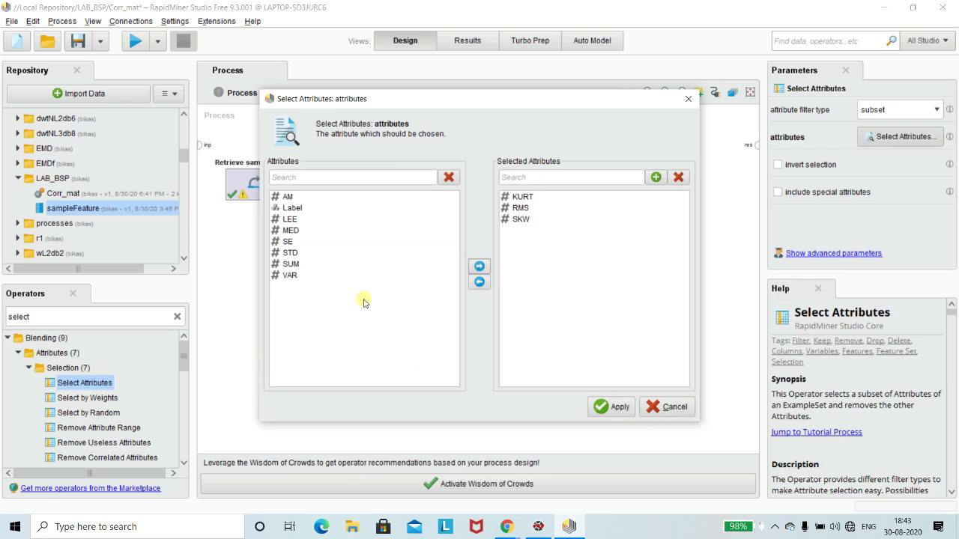
click(612, 408)
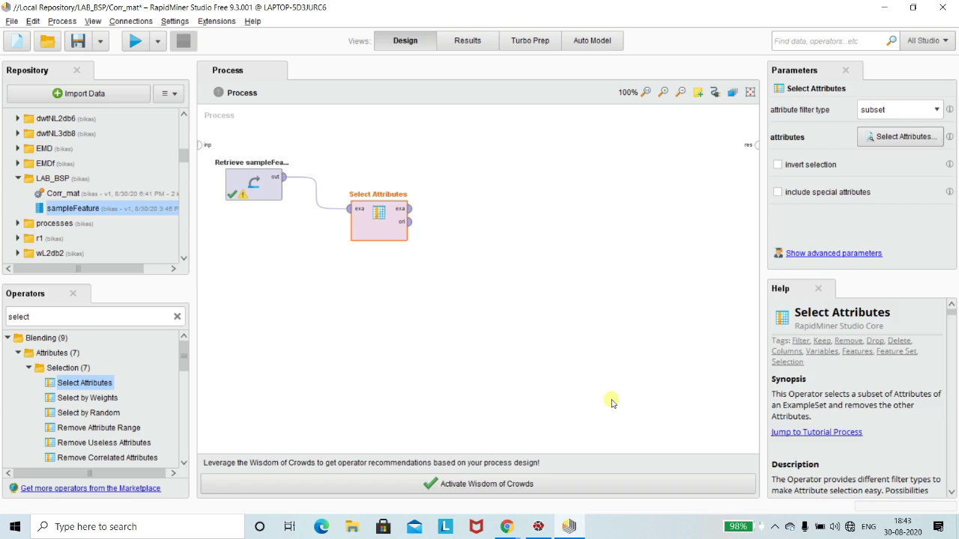
click(627, 267)
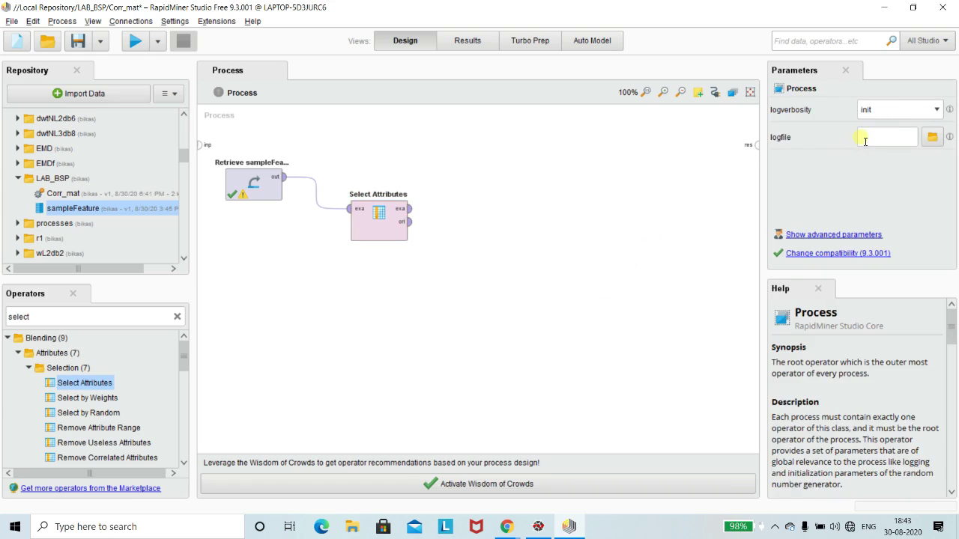
click(936, 110)
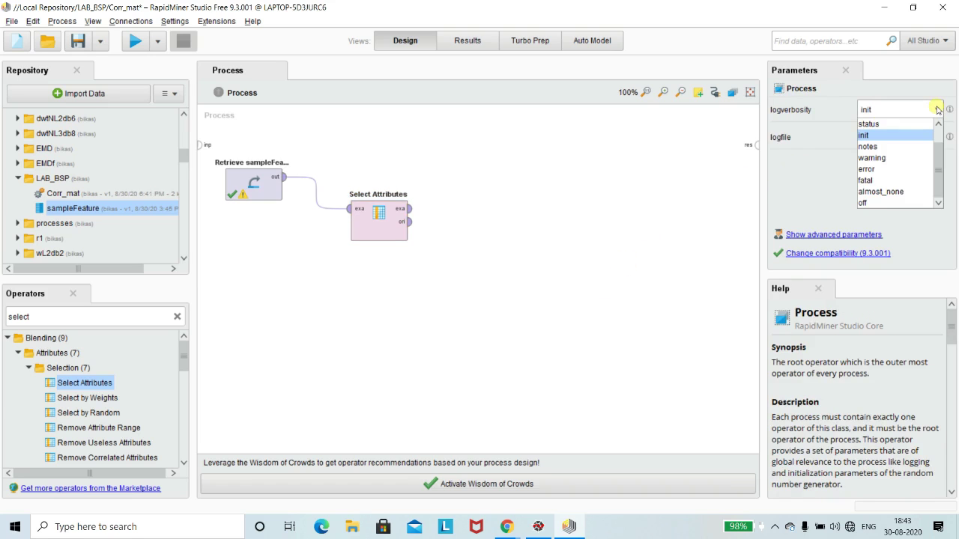
click(937, 110)
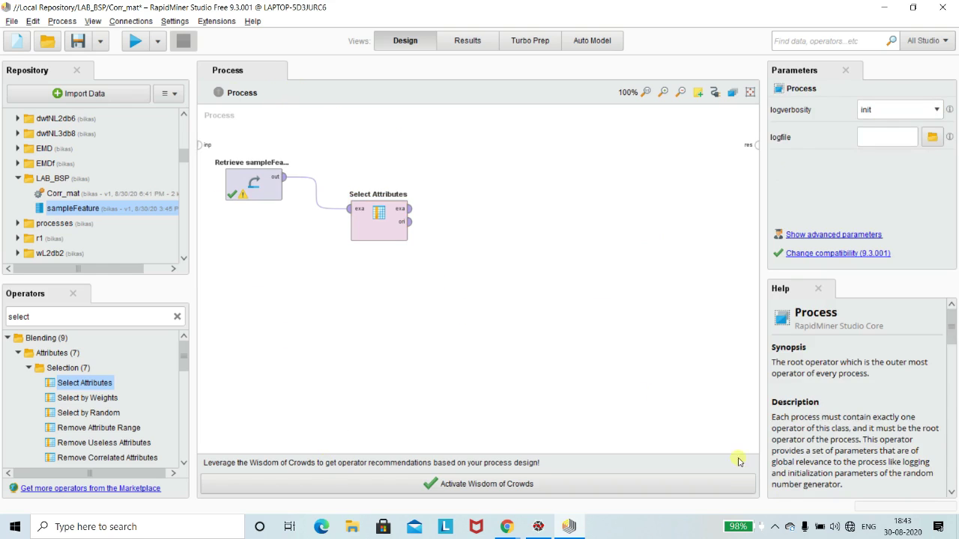
click(775, 526)
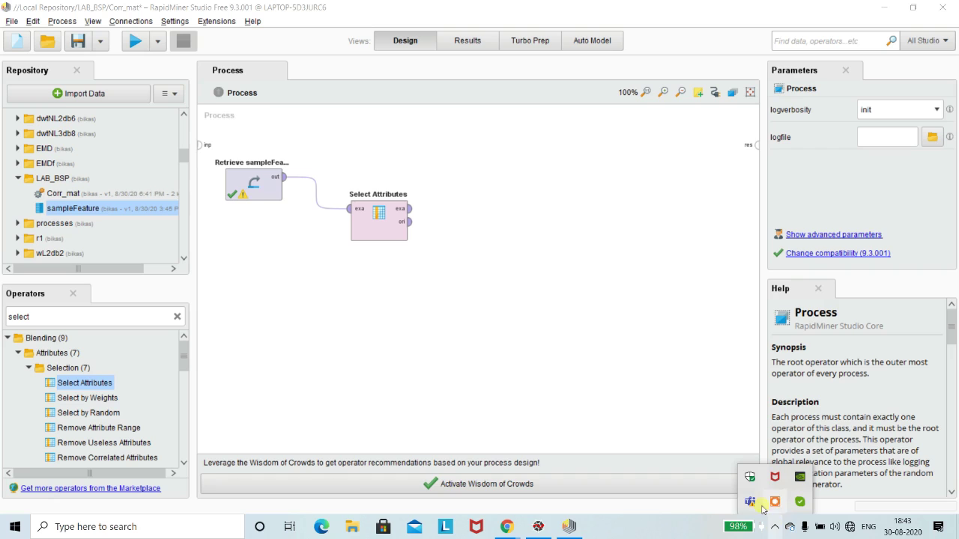
click(582, 398)
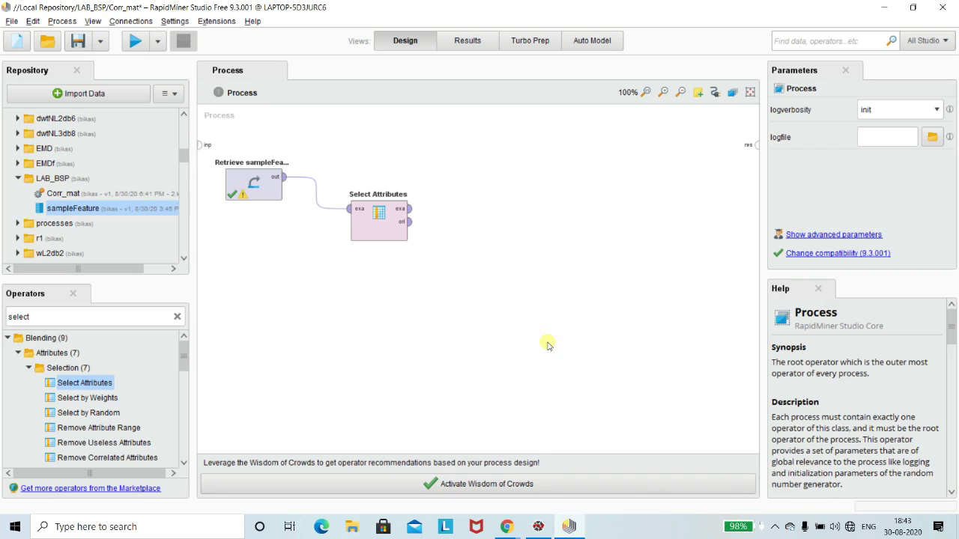
click(777, 528)
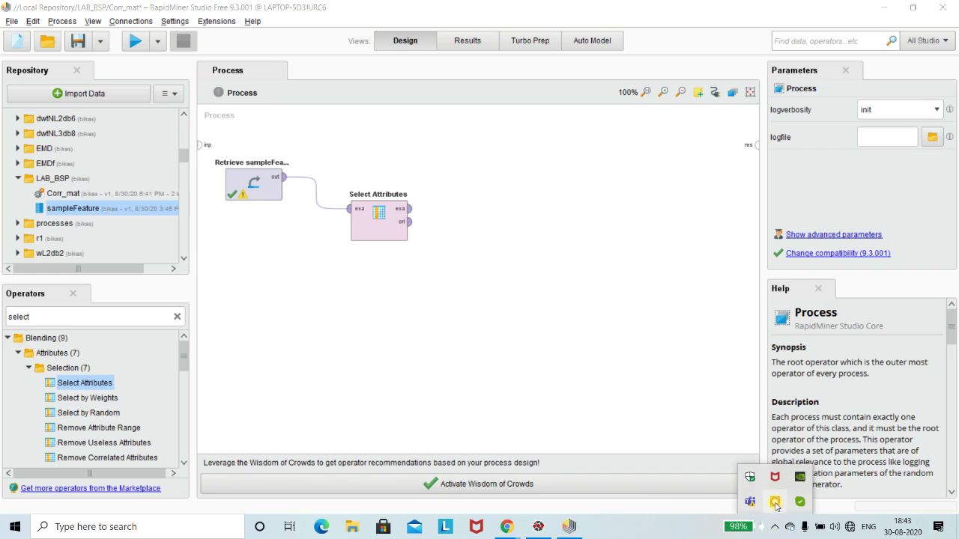
click(776, 506)
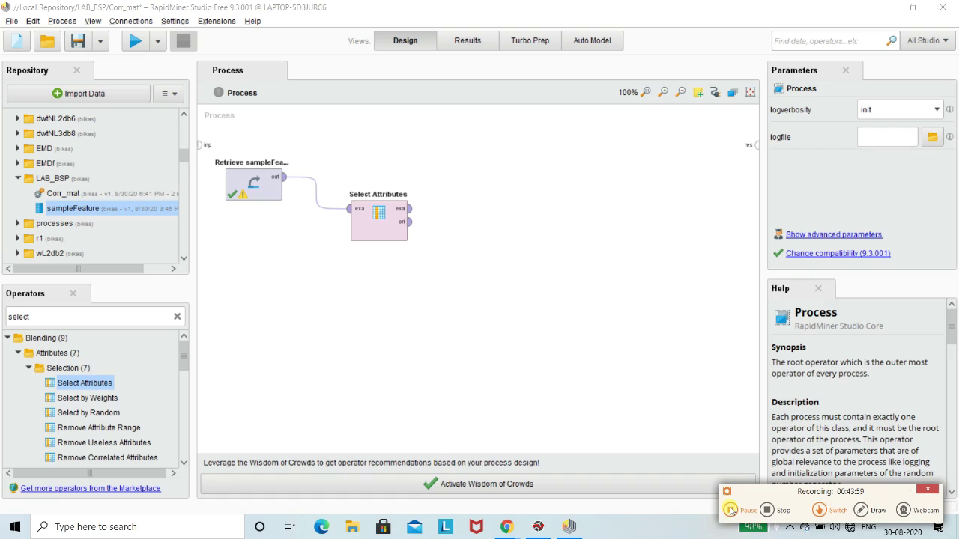
click(909, 490)
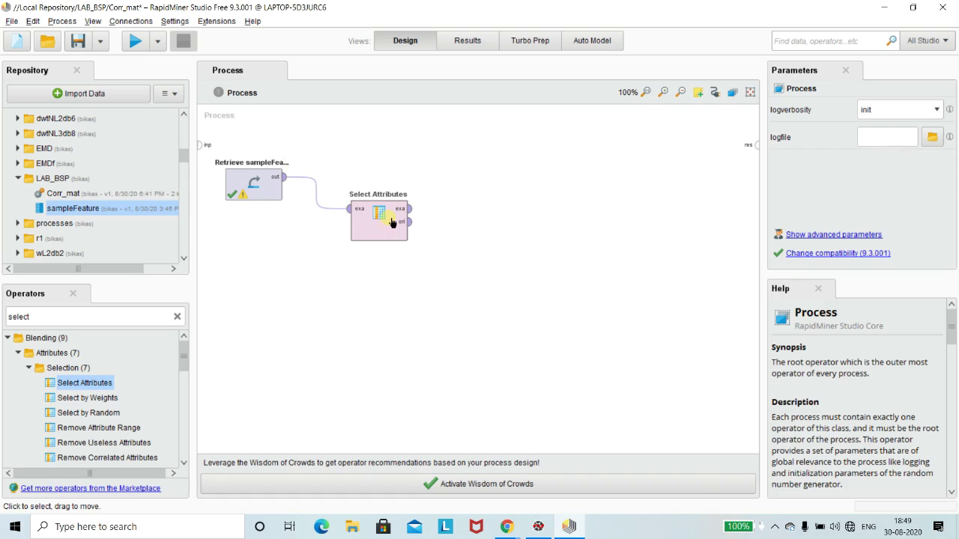
Move Select Attributes level with and closer to Retrieve sampleFeature, and search the operators for "set role"
drag(388, 221, 351, 190)
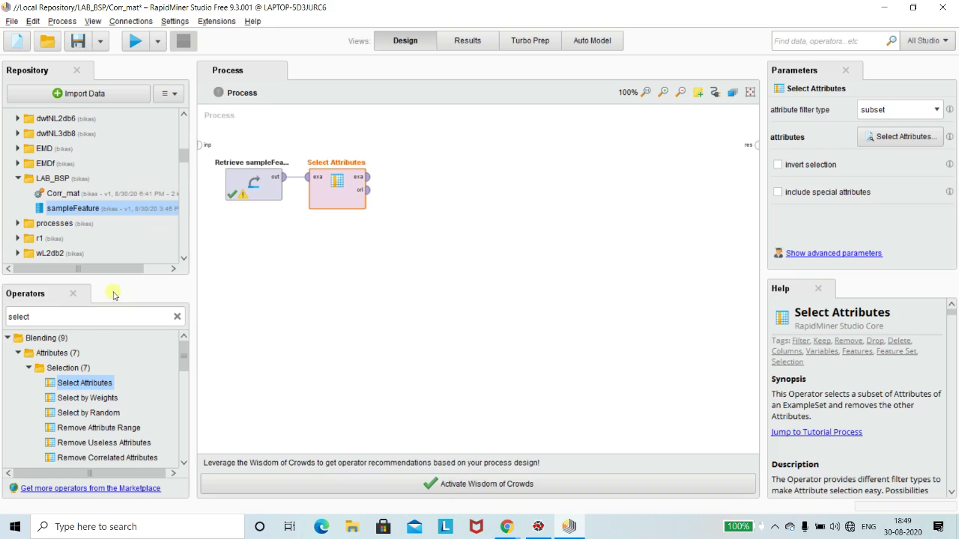
double_click(78, 320)
key(BackSpace)
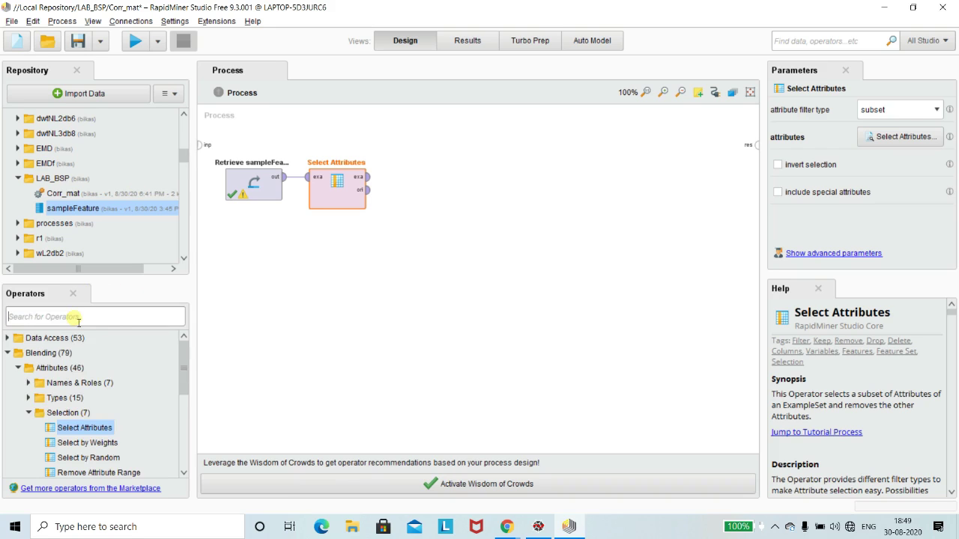
text(set)
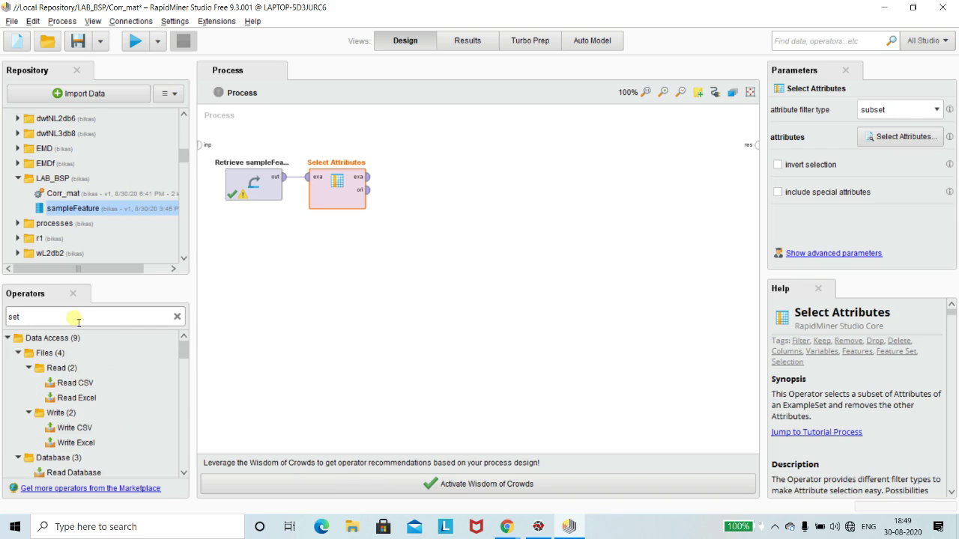
scroll(86, 363, down, 4)
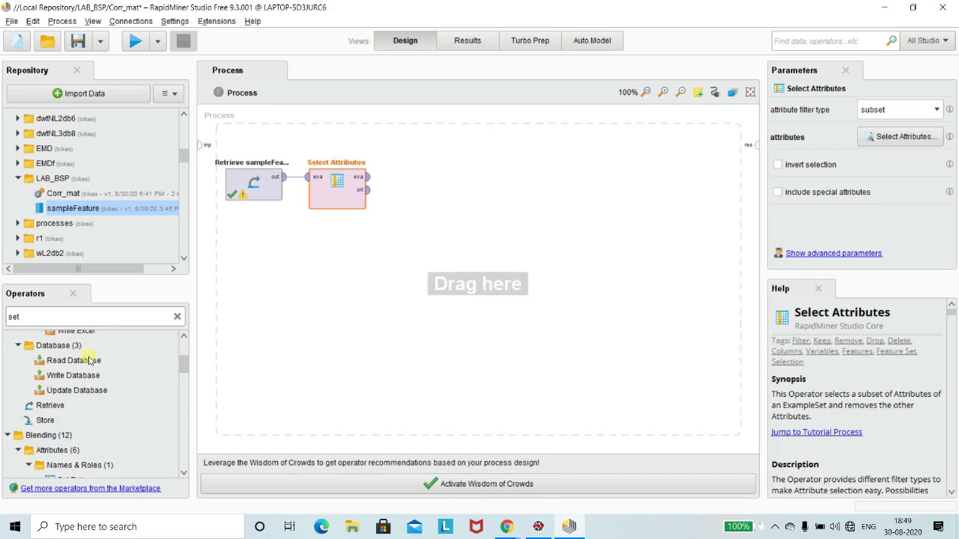
scroll(89, 359, up, 2)
text(ole)
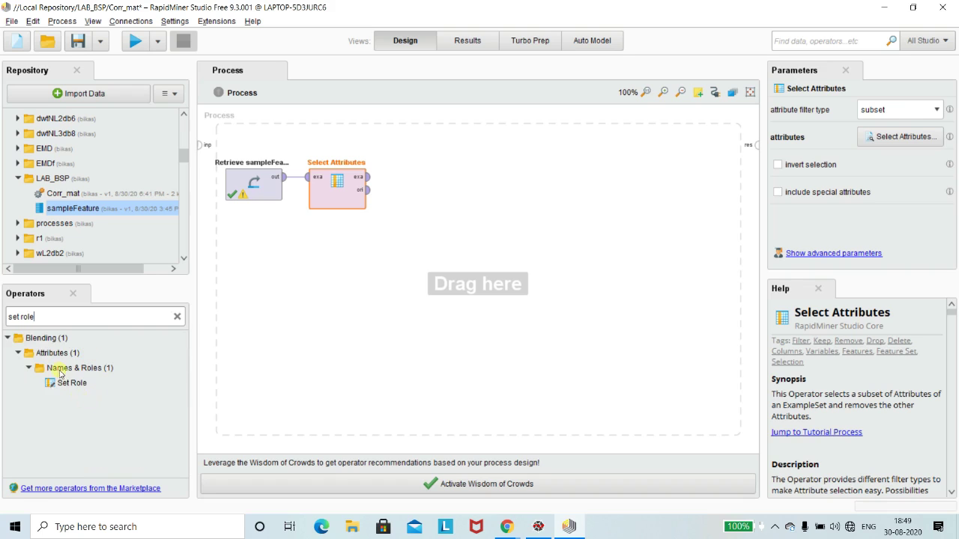
Add Set Role to the process beside Select Attributes and connect Select Attributes's exa output to Set Role's exa input
click(63, 385)
drag(61, 387, 440, 189)
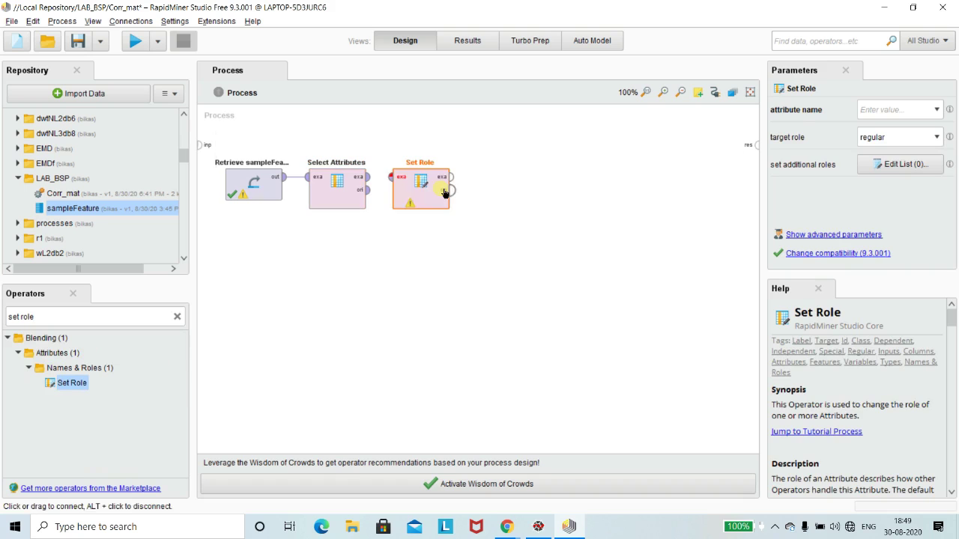
click(364, 181)
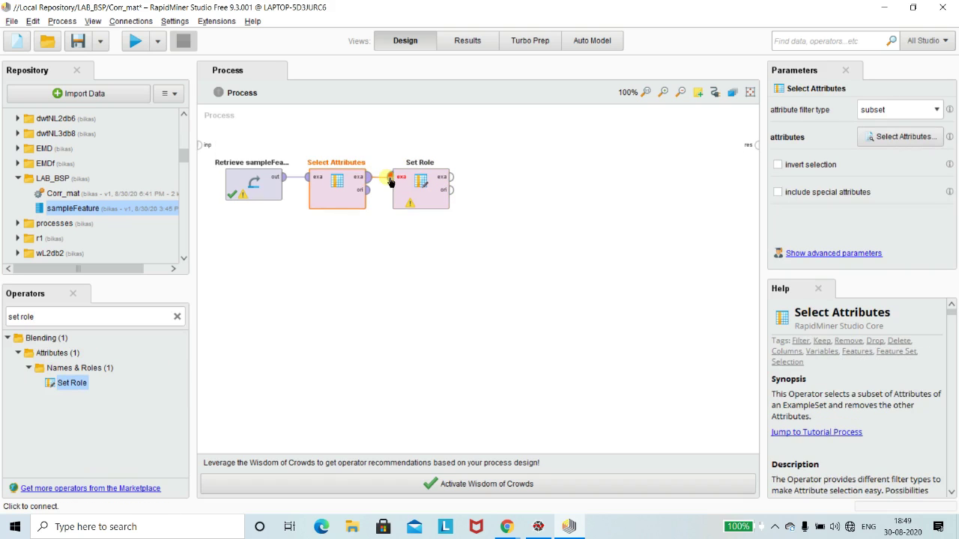
click(389, 181)
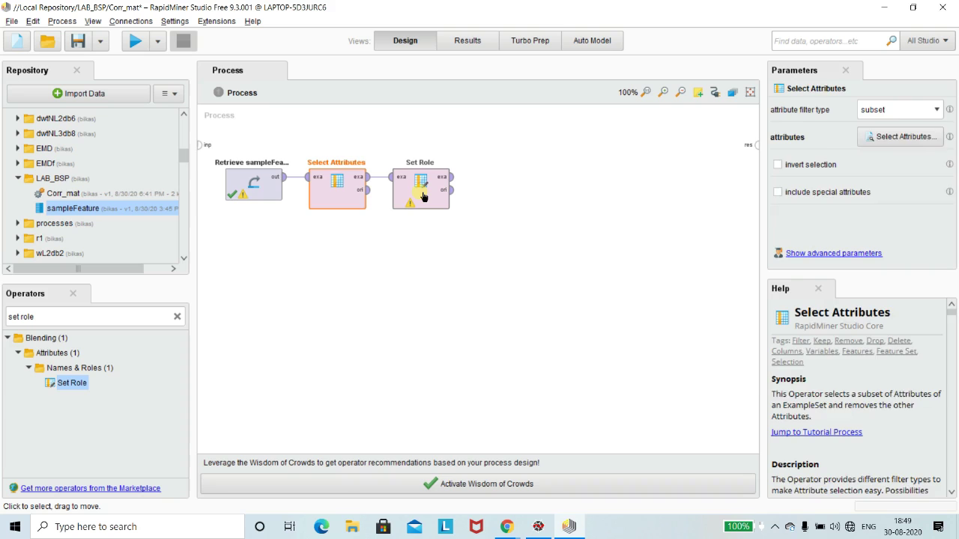
Examine the target role and attribute name choices offered for the Set Role operator
click(423, 197)
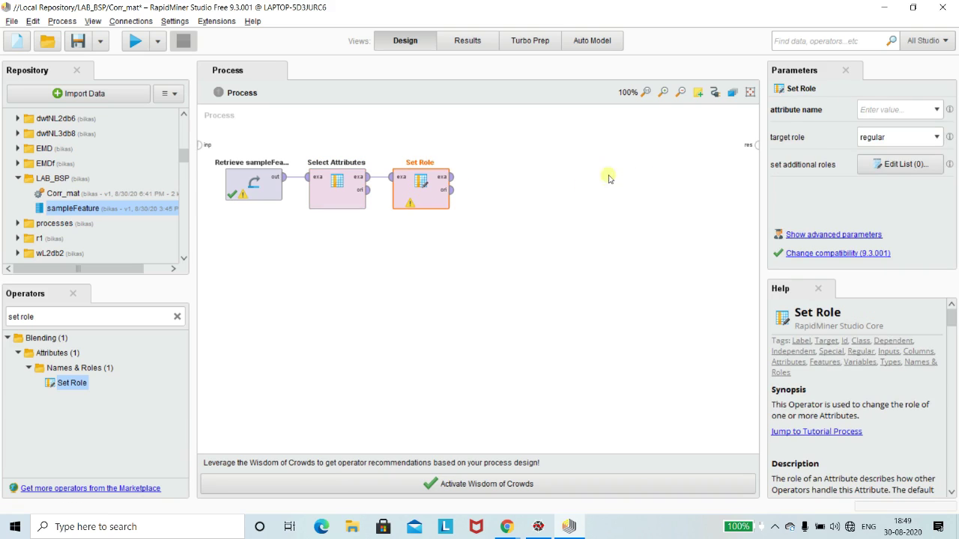
click(936, 140)
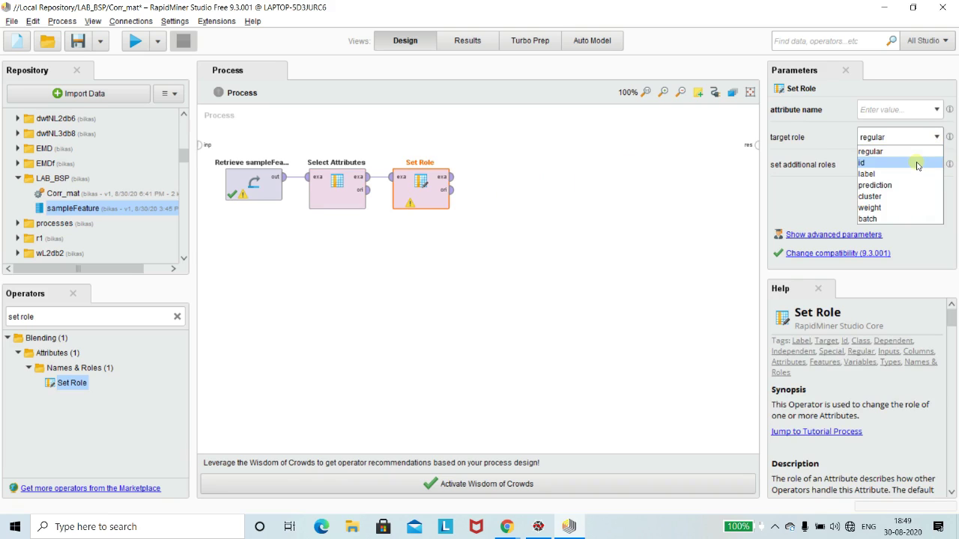
click(936, 110)
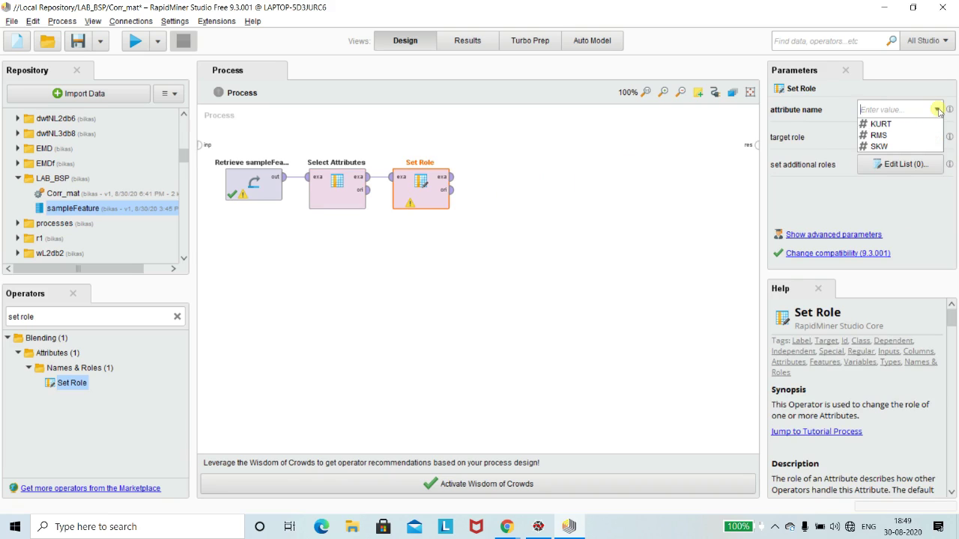
click(691, 192)
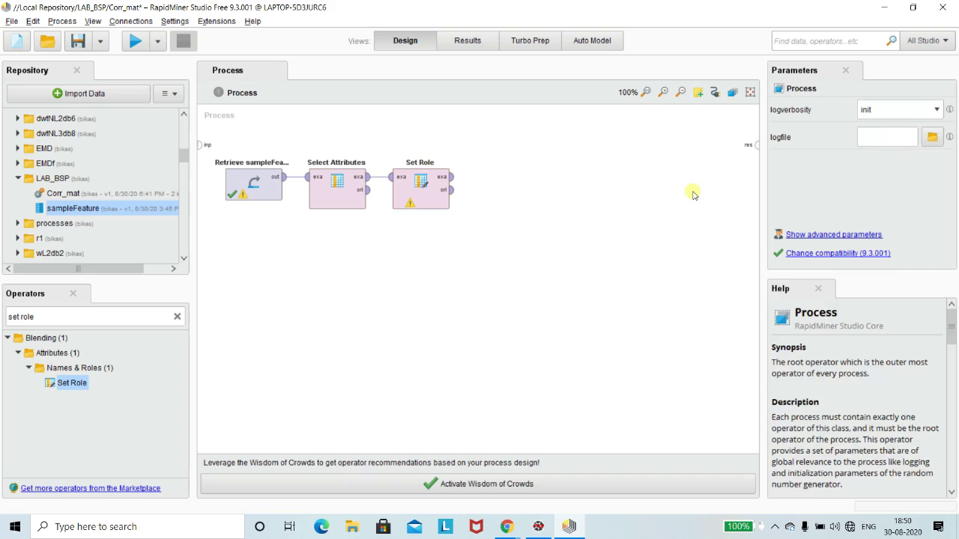
Add Label to the selected attributes of the Select Attributes operator and apply the selection
click(334, 190)
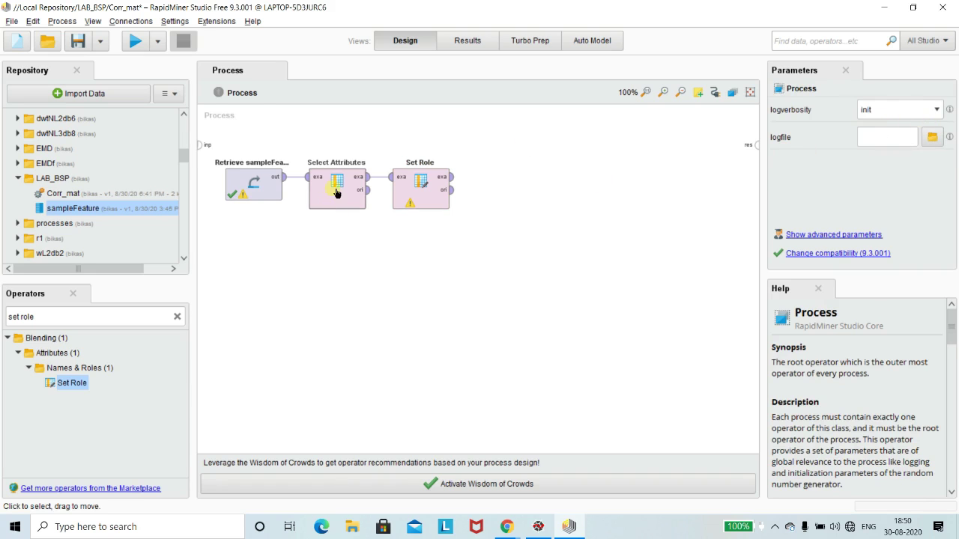
double_click(334, 190)
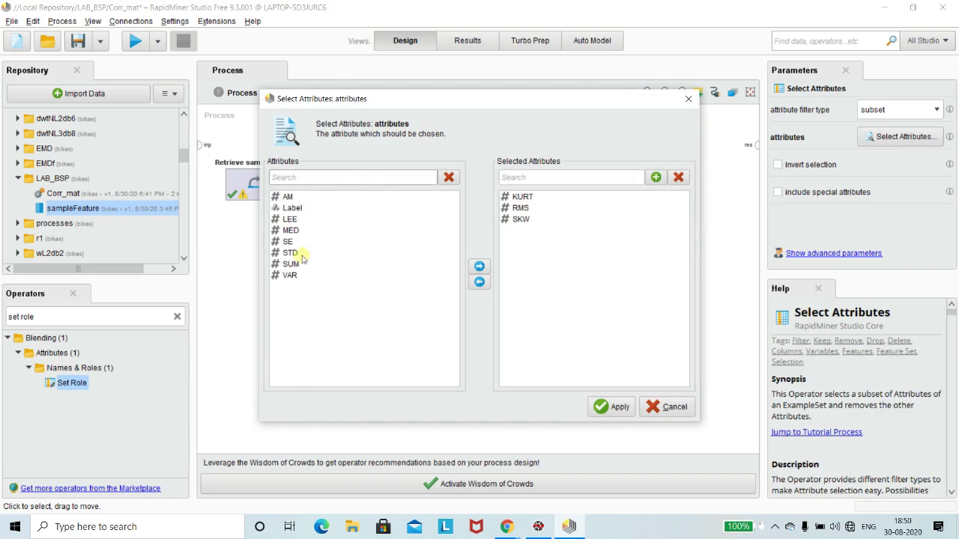
click(295, 209)
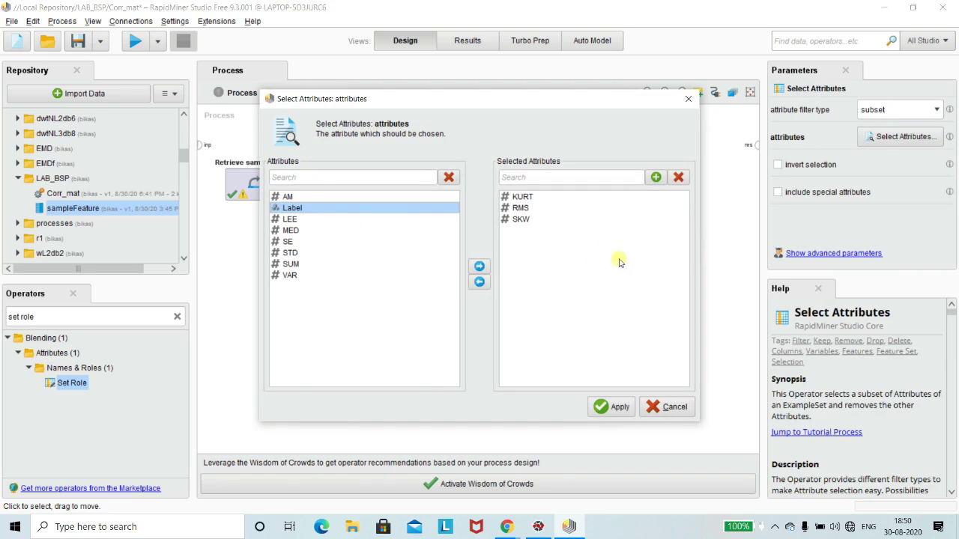
click(479, 266)
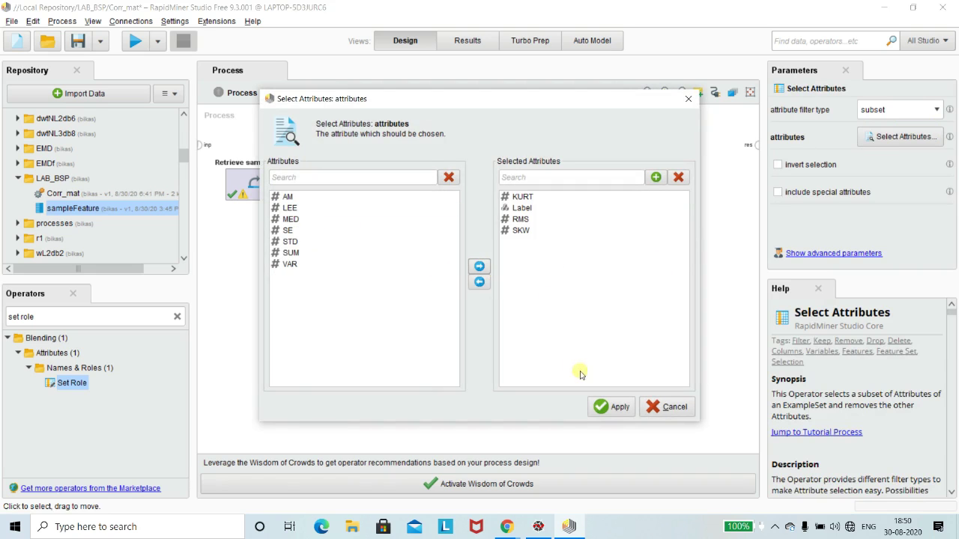
click(616, 405)
click(475, 250)
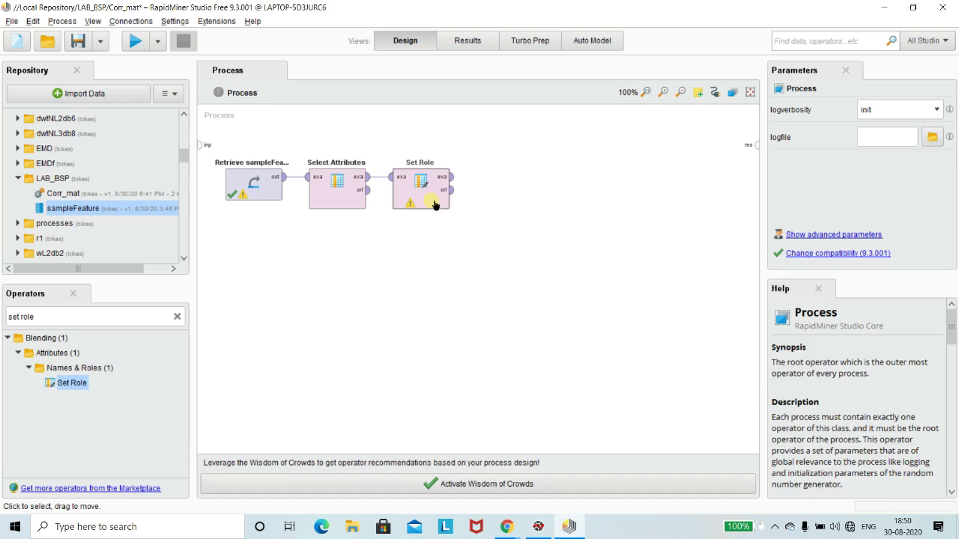
Configure Set Role to use Label as the attribute name and label as the target role
click(428, 188)
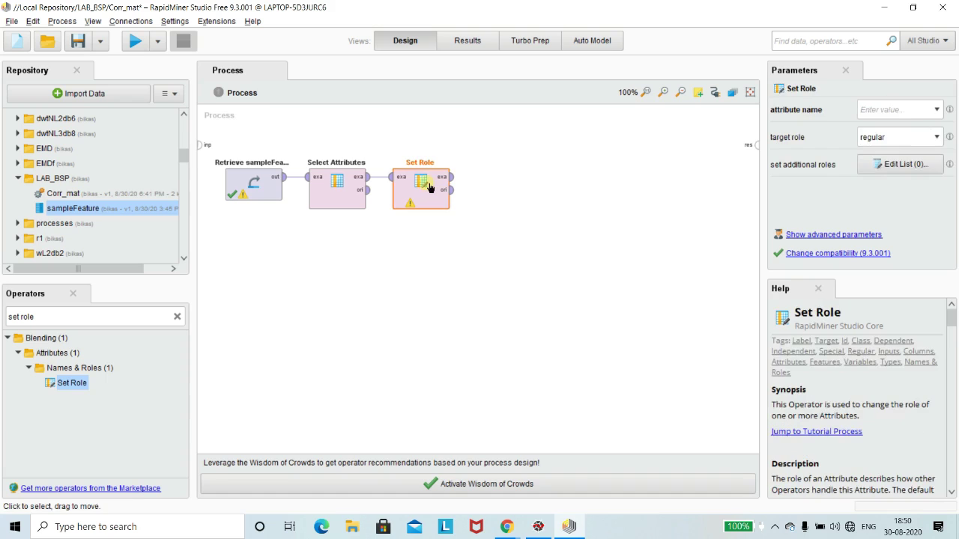
click(937, 111)
click(927, 136)
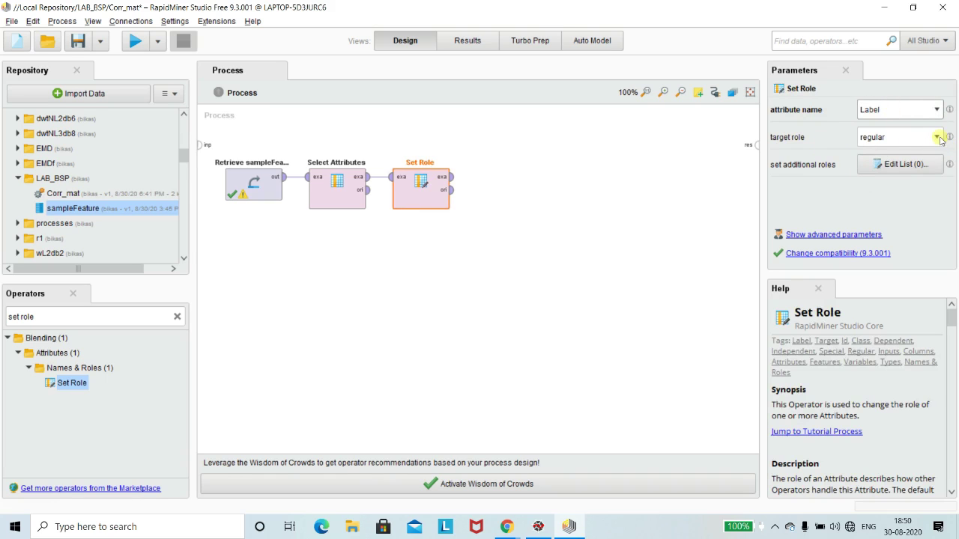
click(937, 137)
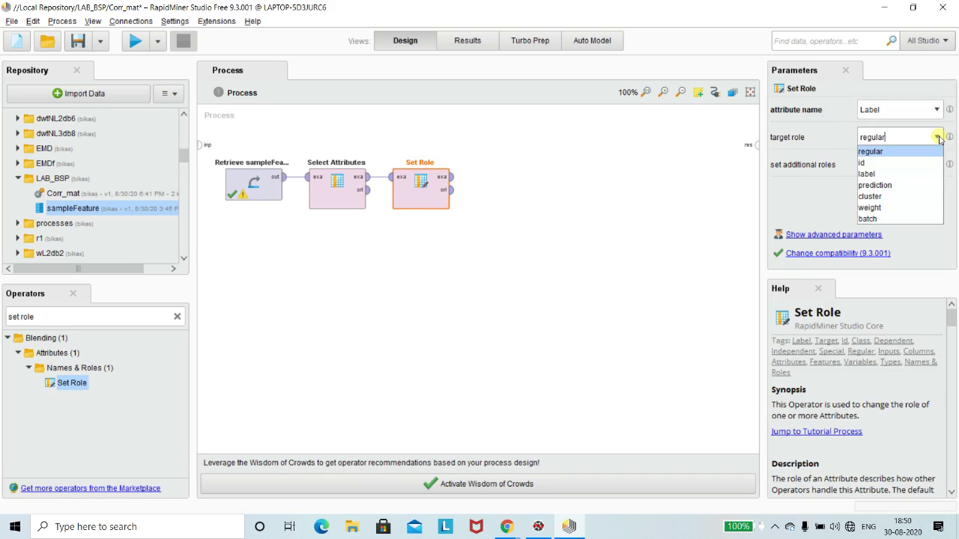
click(922, 174)
click(696, 209)
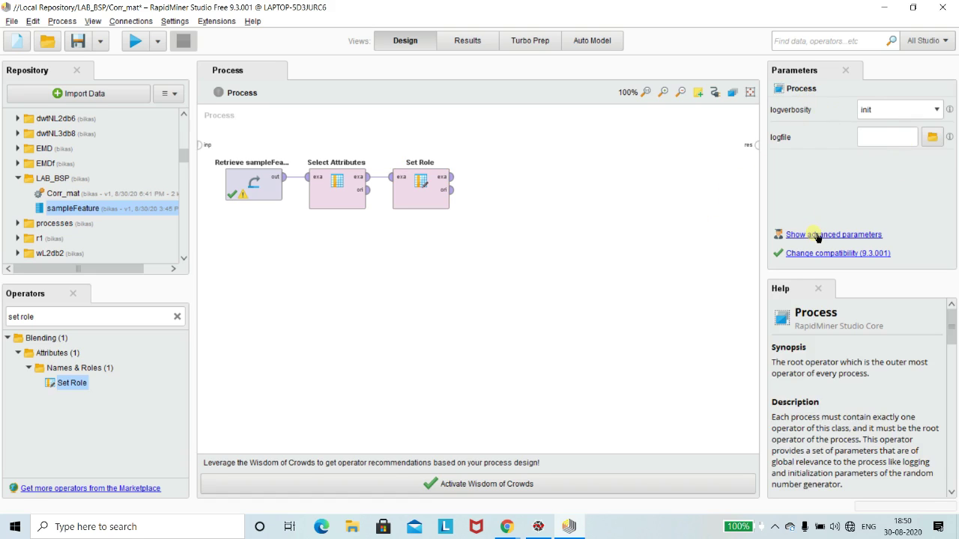
click(438, 198)
click(581, 255)
Search the operators for "cate" and look through the matching attribute type and generation operators
click(120, 317)
key(BackSpace)
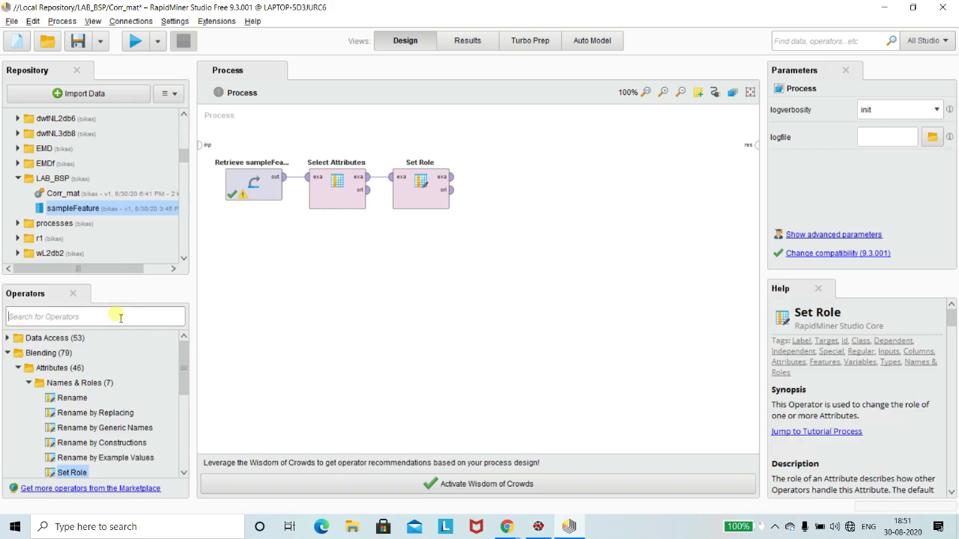
text(cate)
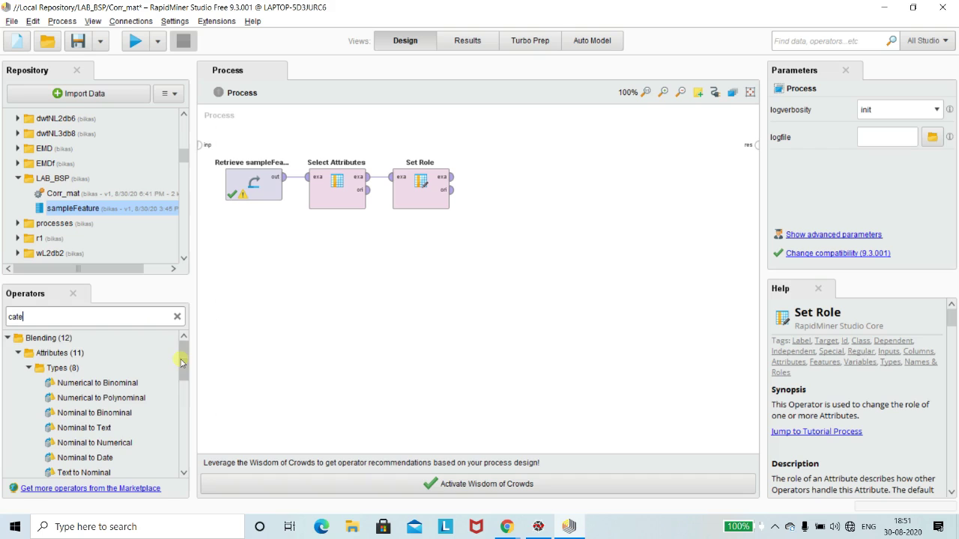
scroll(183, 373, down, 2)
drag(184, 372, 182, 379)
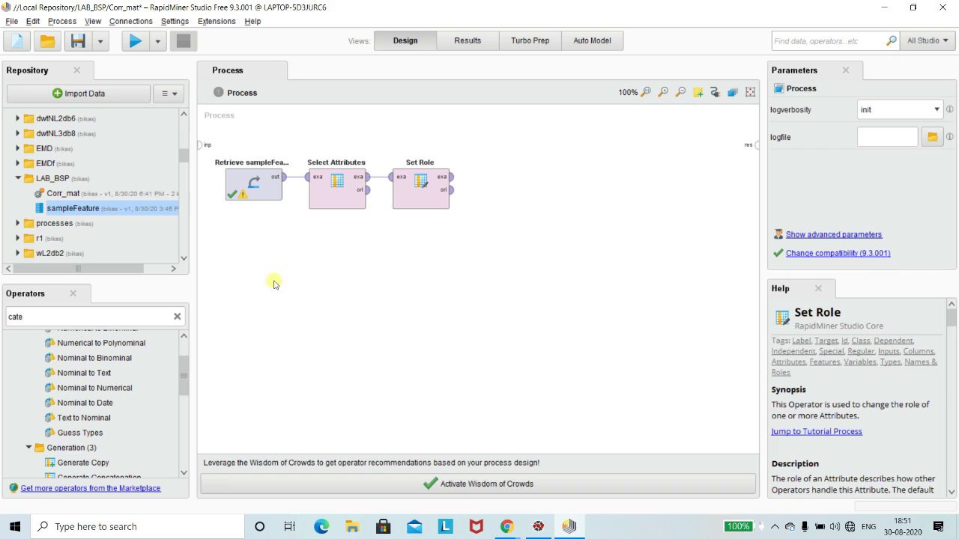
drag(187, 163, 194, 177)
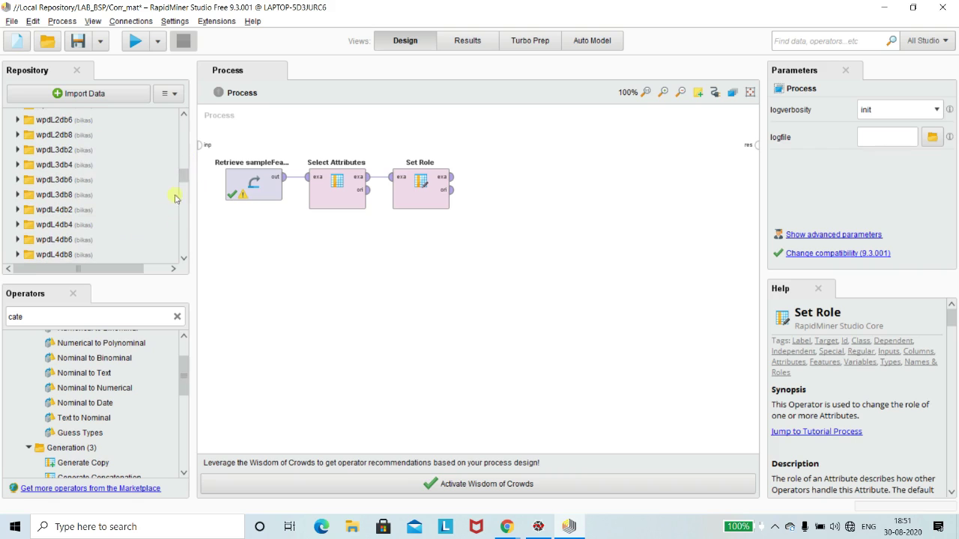
Search the operators for "split", add Split Data beside Set Role and connect Set Role's exa output to its exa input
double_click(109, 317)
key(BackSpace)
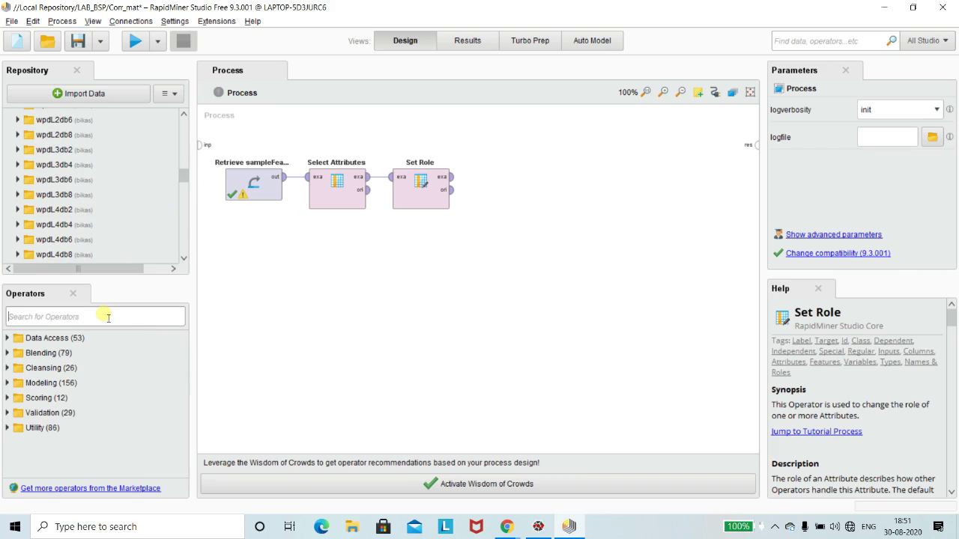
text(spli)
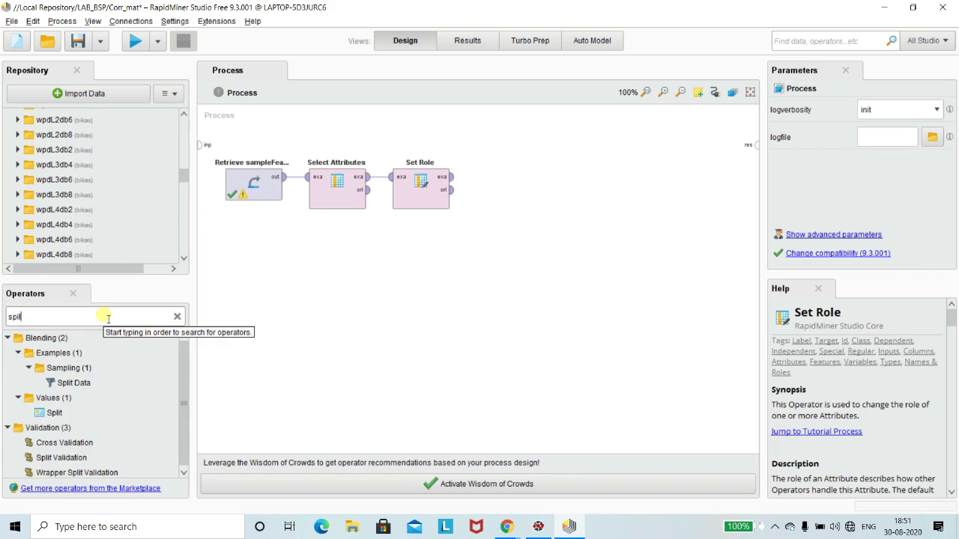
key(BackSpace)
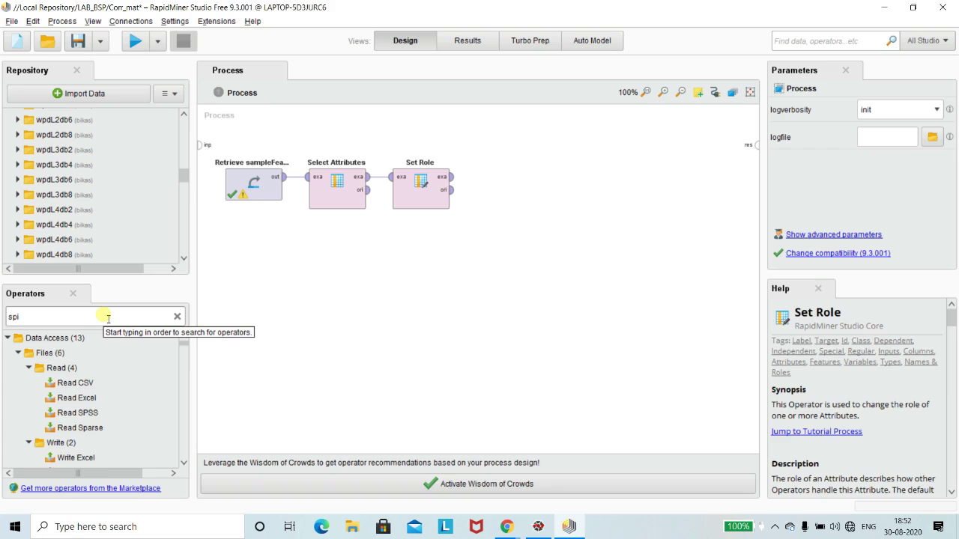
text(lt)
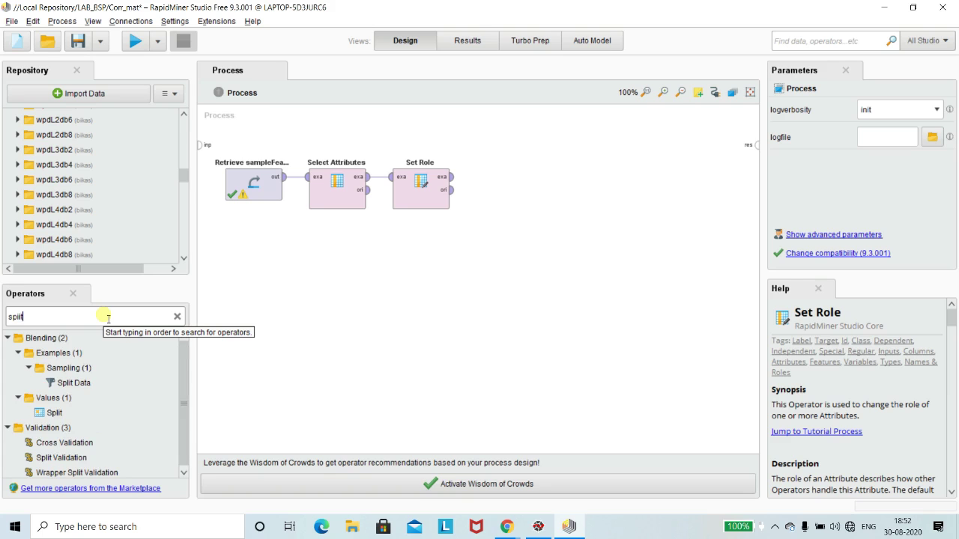
drag(96, 334, 93, 336)
drag(78, 384, 524, 188)
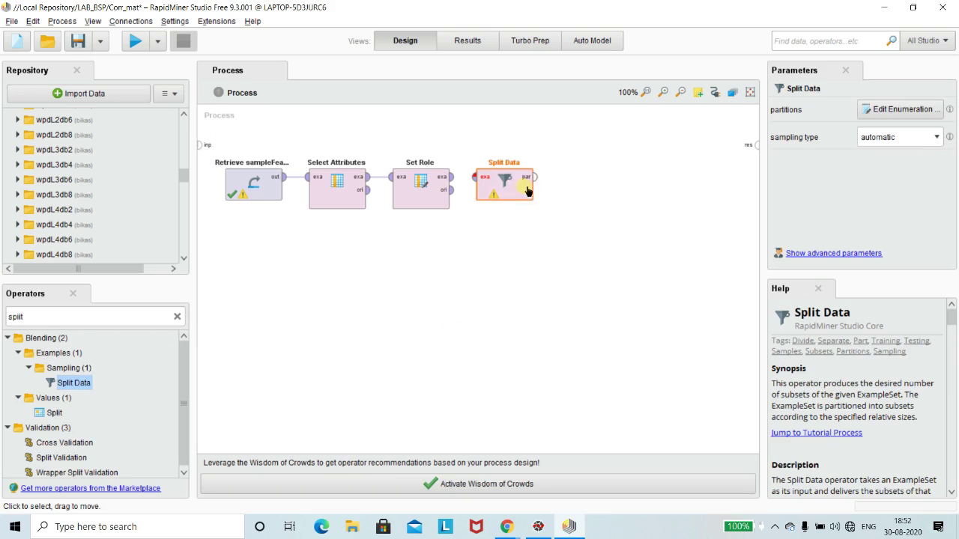
click(453, 177)
click(474, 178)
Add a partition entry with ratio 0.7 to the Split Data operator and confirm the partition list
double_click(504, 187)
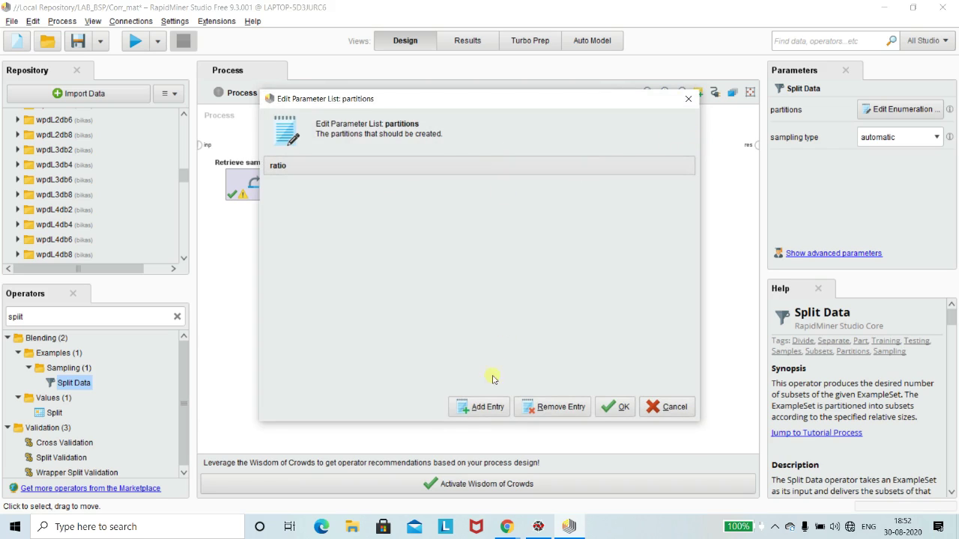
click(483, 404)
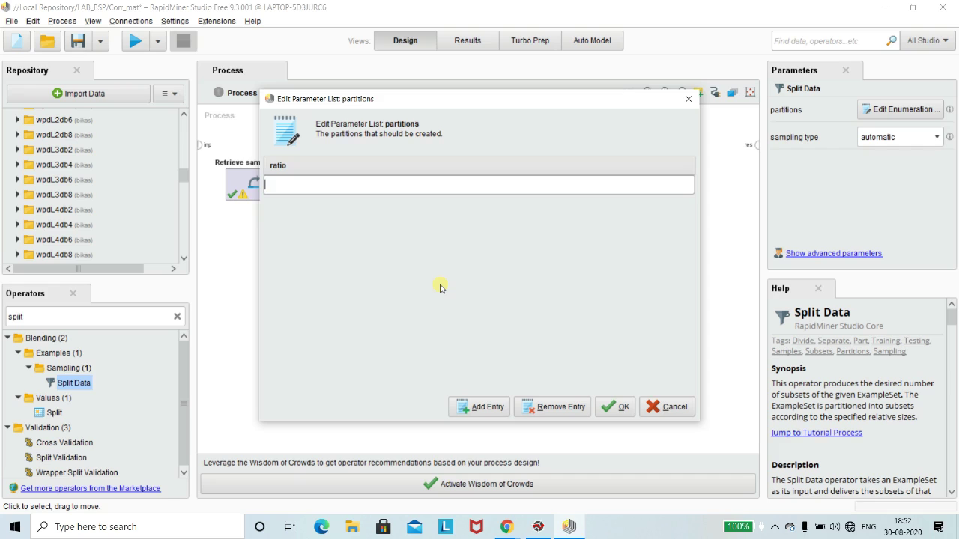
text(0.7)
click(623, 406)
click(569, 335)
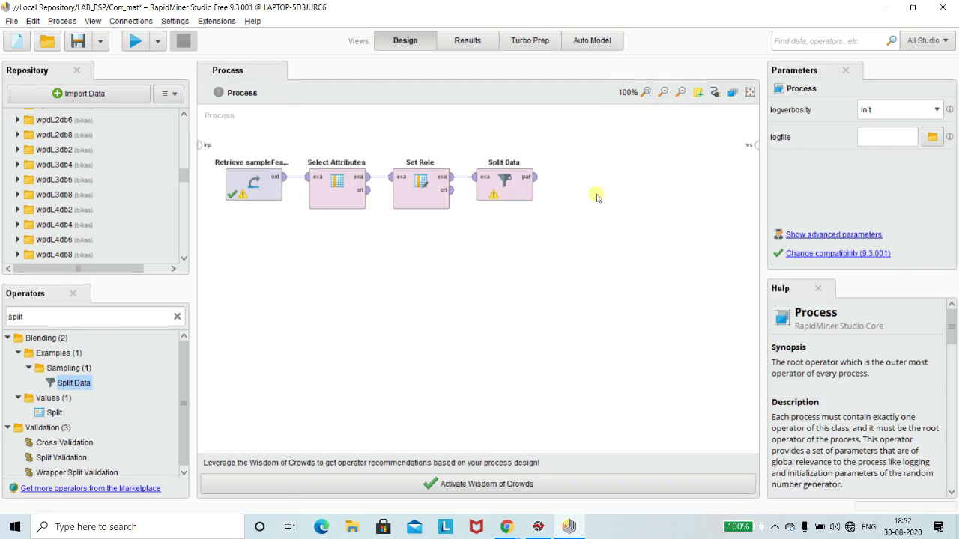
click(507, 183)
click(526, 236)
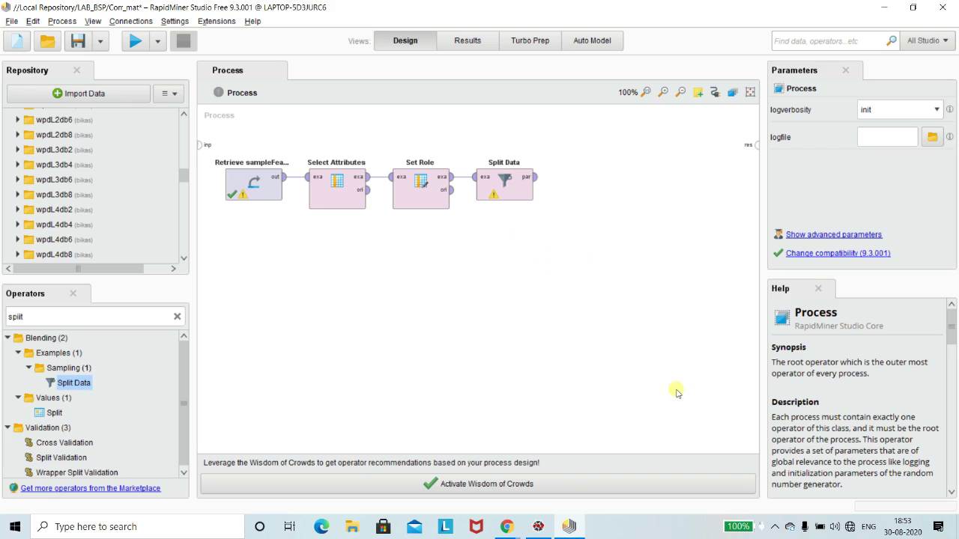
click(775, 528)
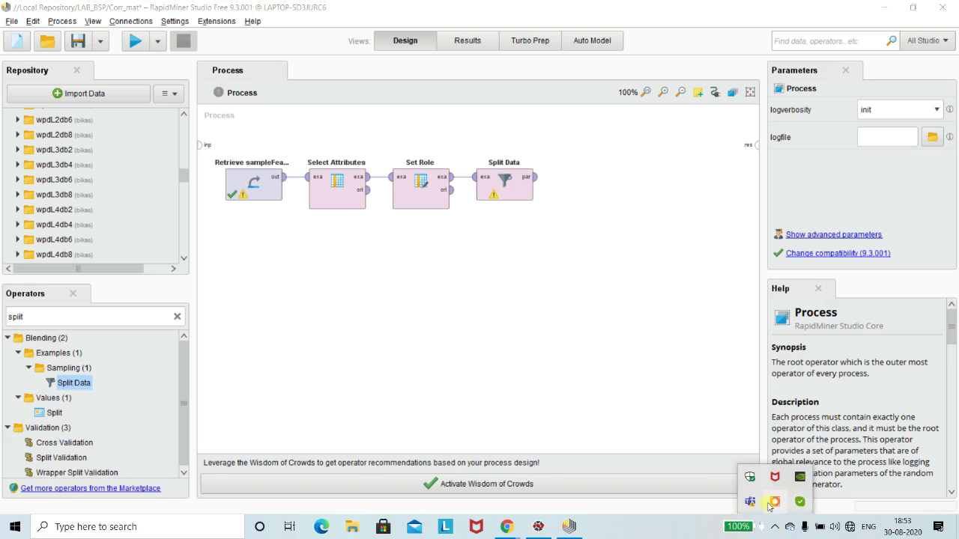
click(773, 504)
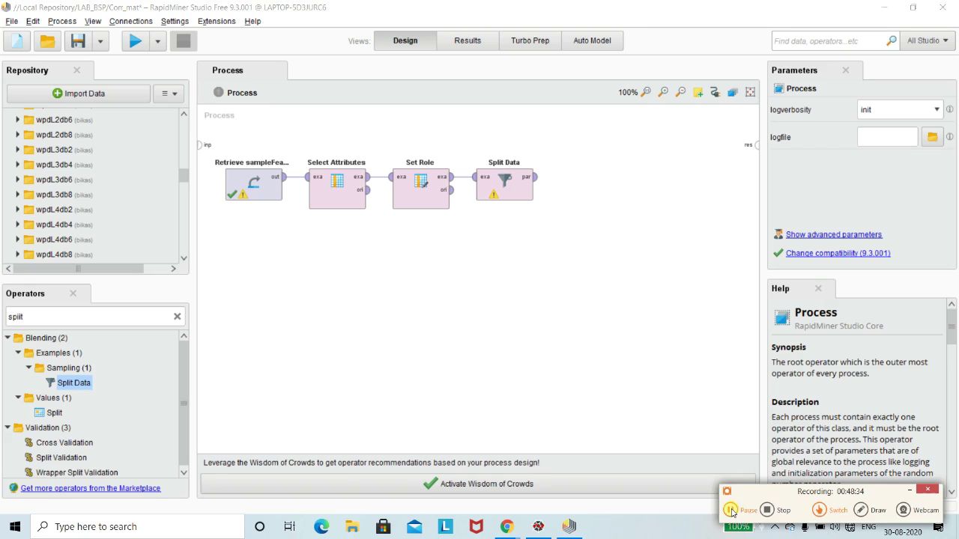
click(912, 490)
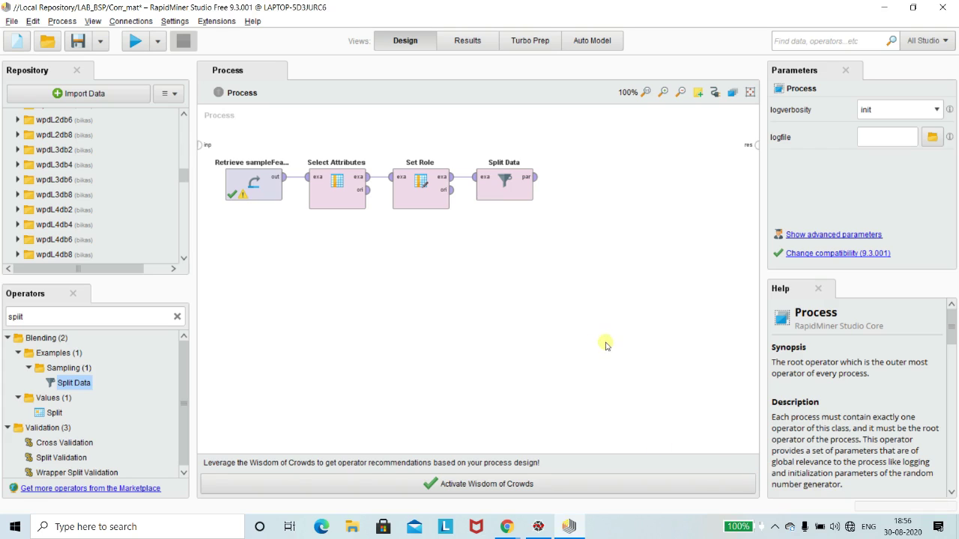
Re-enter 0.3 as the second partition ratio of the Split Data operator
click(502, 189)
double_click(502, 189)
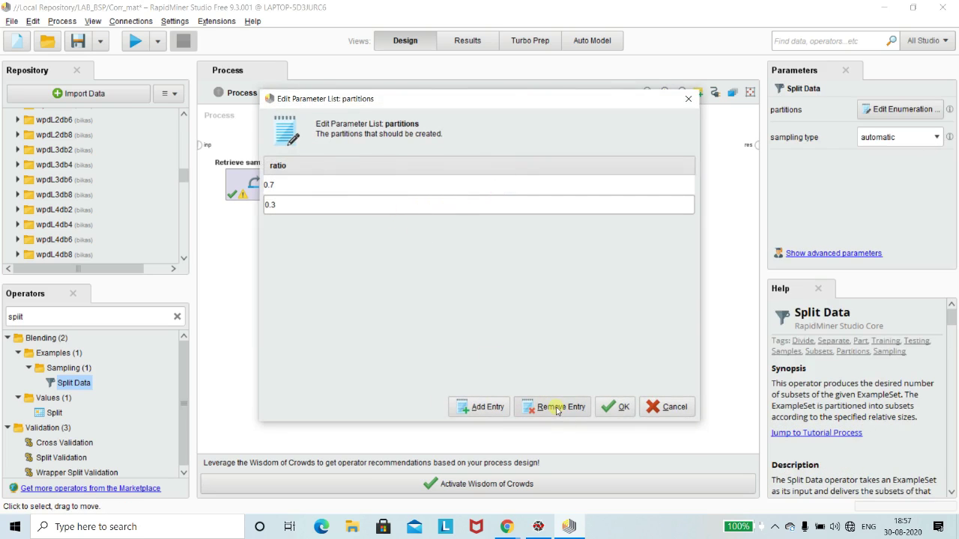
click(285, 209)
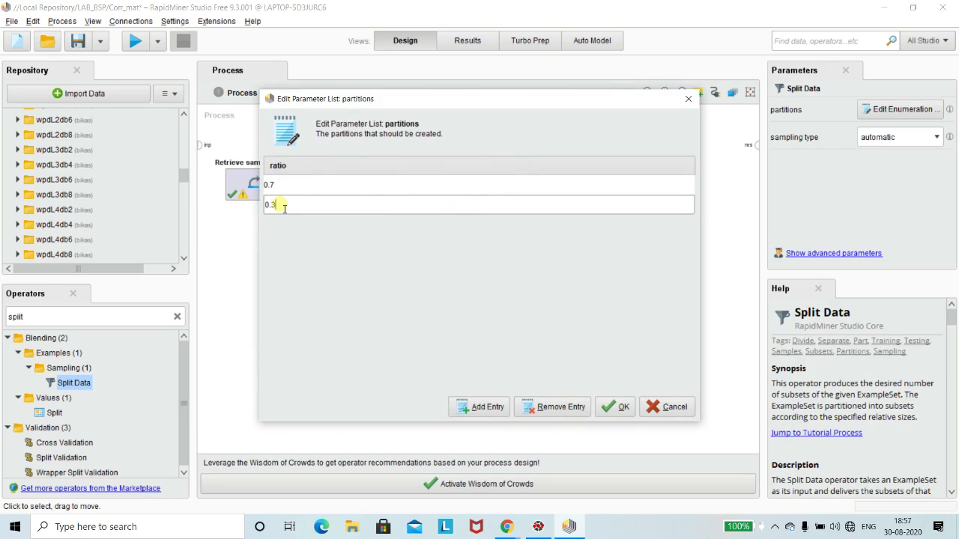
key(BackSpace)
key(BackSpace)
key(BackSpace)
text(0.3)
Add an empty third entry to Split Data's partitions, review the first two ratios and confirm the list
click(472, 408)
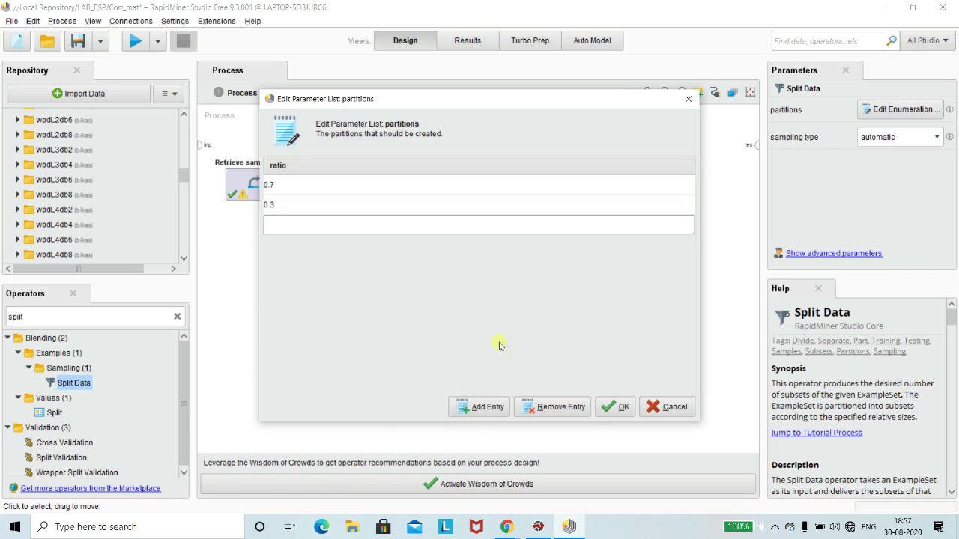
click(299, 186)
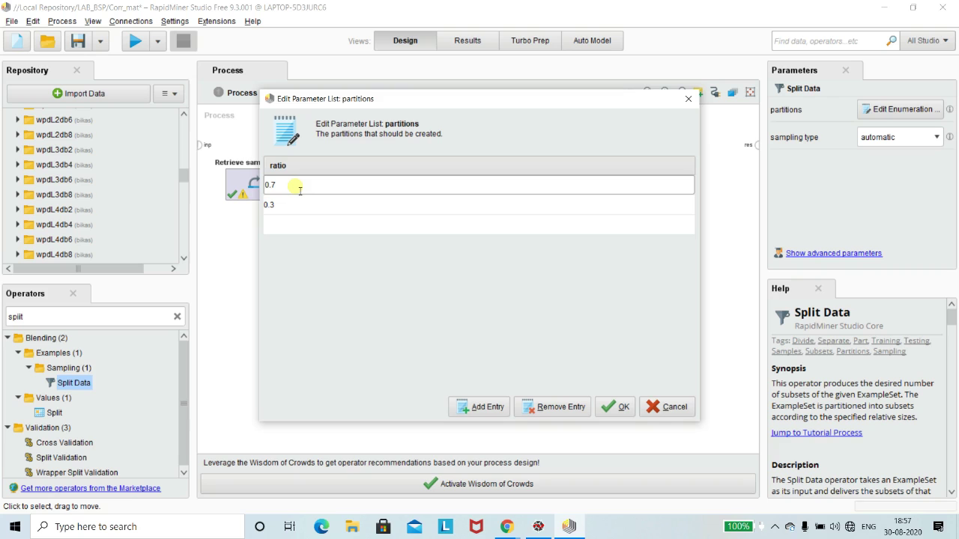
click(298, 205)
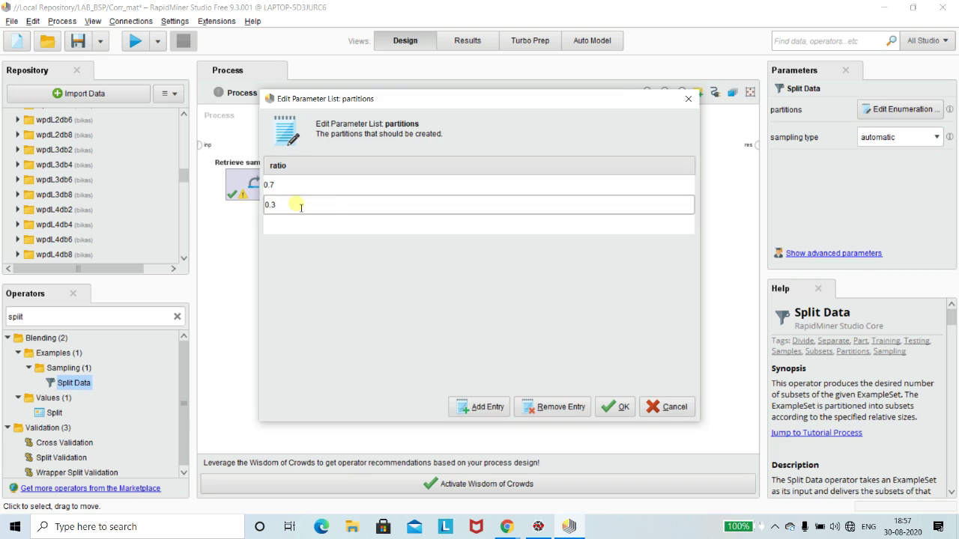
click(612, 408)
click(596, 372)
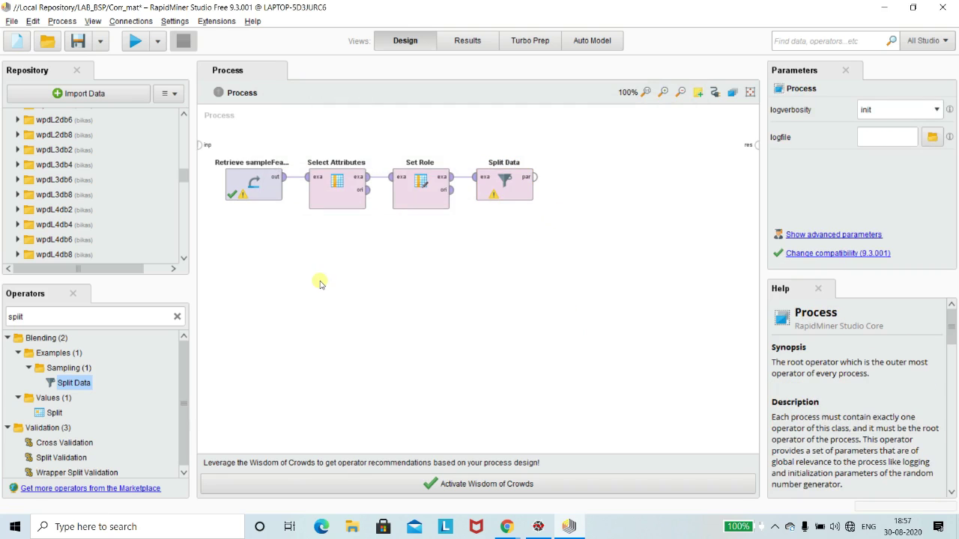
Search the operators for "logi" and add Logistic Regression to the process beside Split Data
double_click(101, 320)
key(BackSpace)
text(logi)
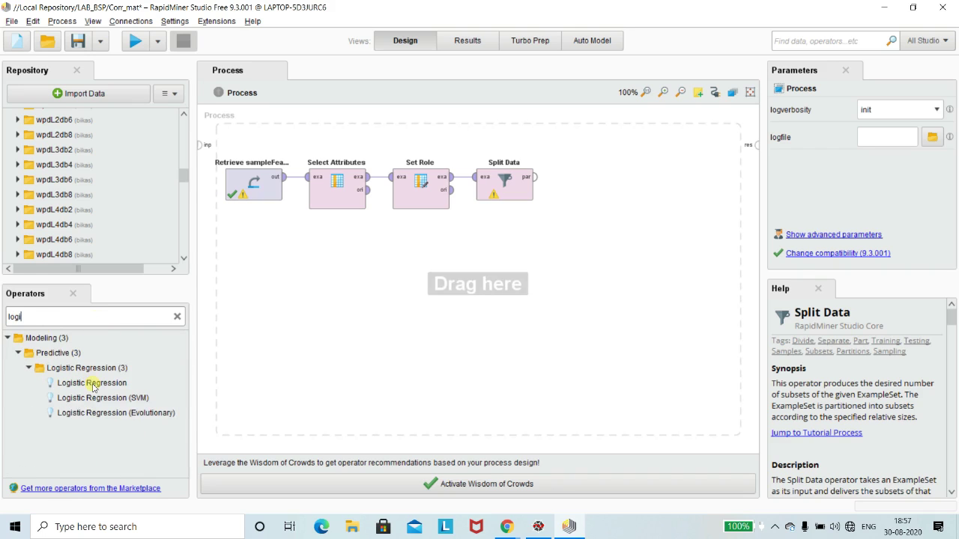
drag(92, 387, 591, 179)
double_click(26, 318)
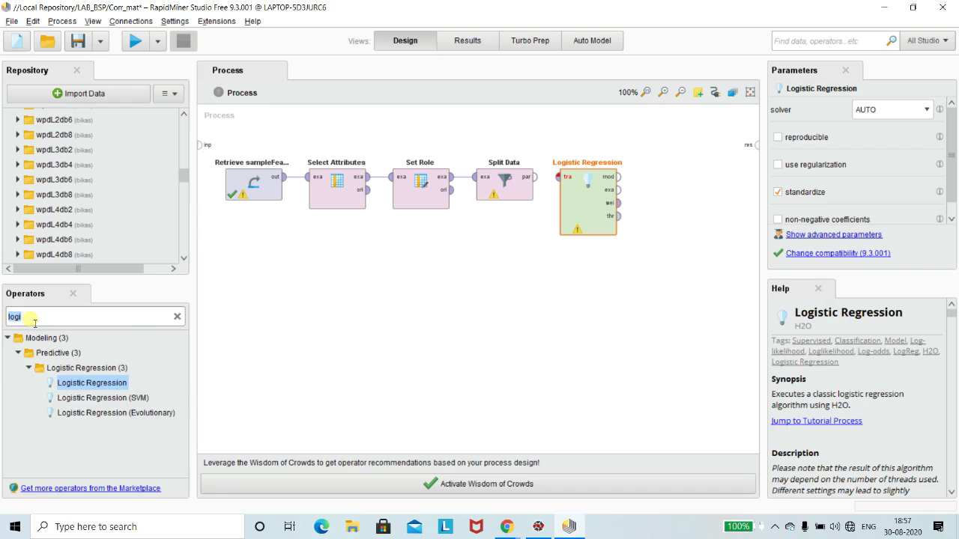
key(BackSpace)
text(line)
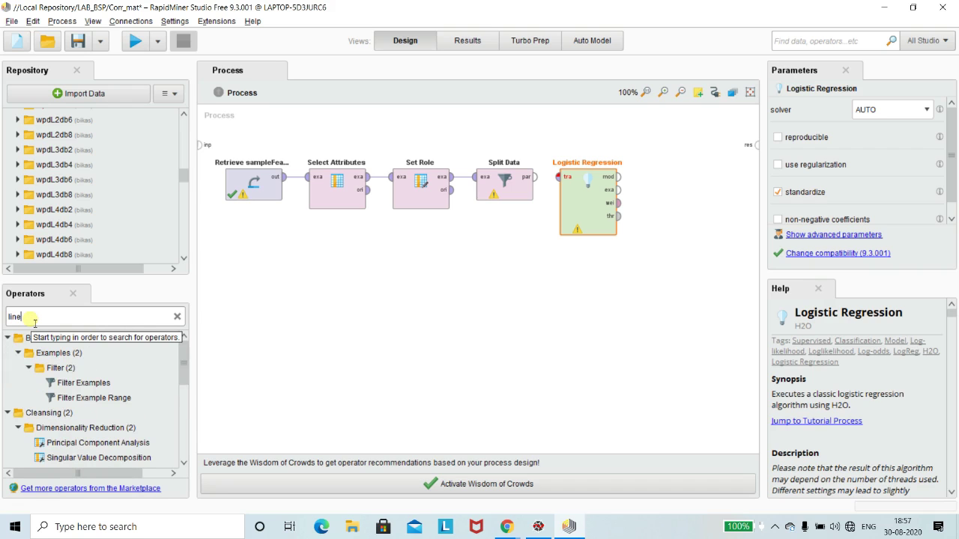
key(BackSpace)
key(BackSpace)
key(BackSpace)
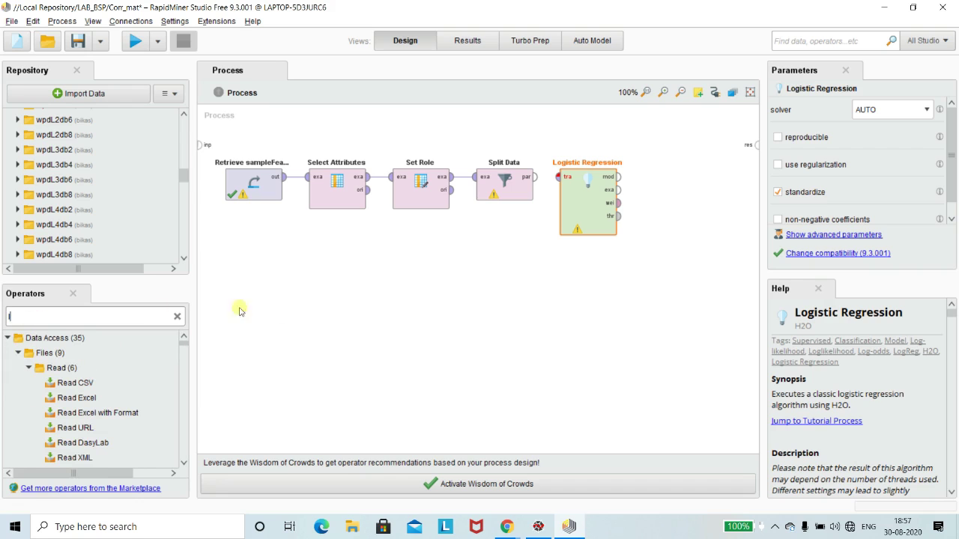
Connect Split Data's first partition output to Logistic Regression's tra input
click(411, 293)
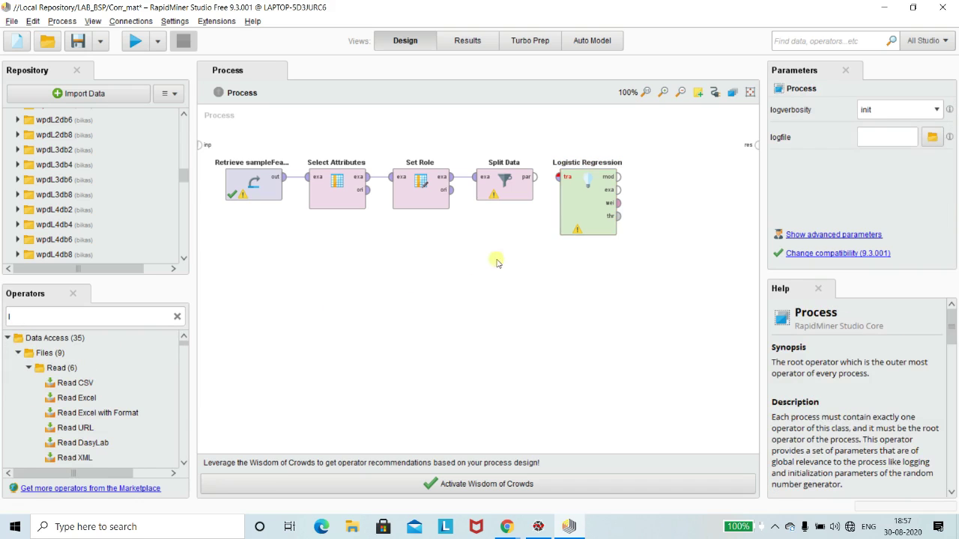
click(534, 177)
click(558, 177)
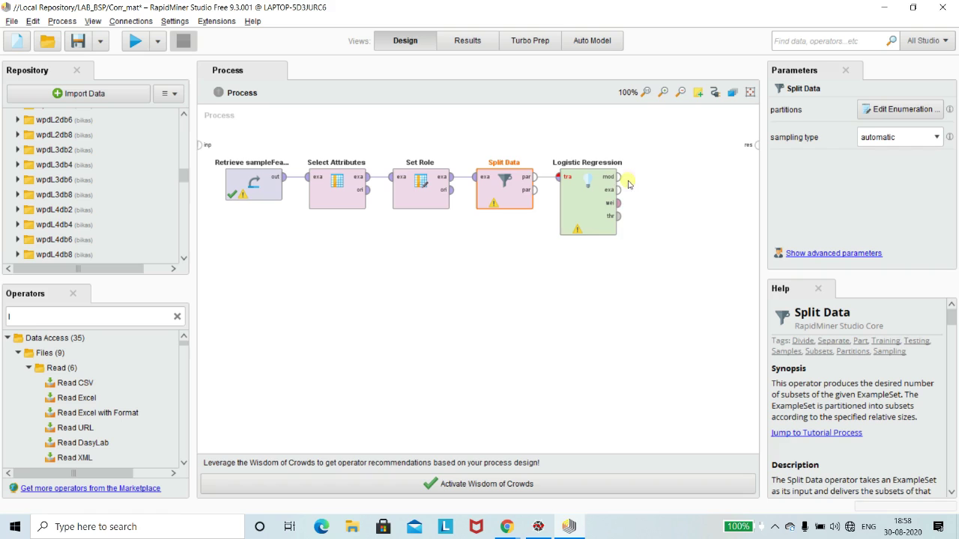
Search the operators for "apply mo" and add Apply Model to the process below Logistic Regression
click(67, 317)
key(BackSpace)
text(a)
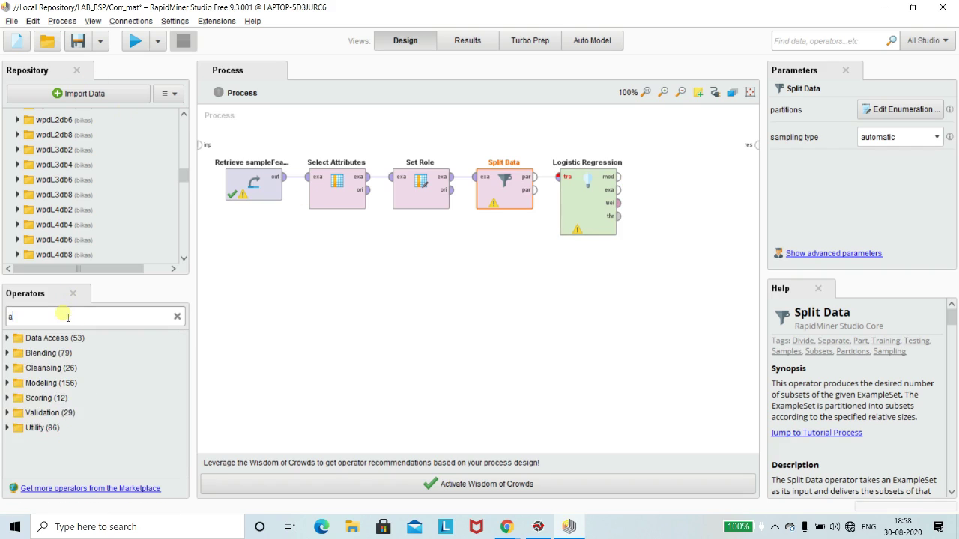
text(pply)
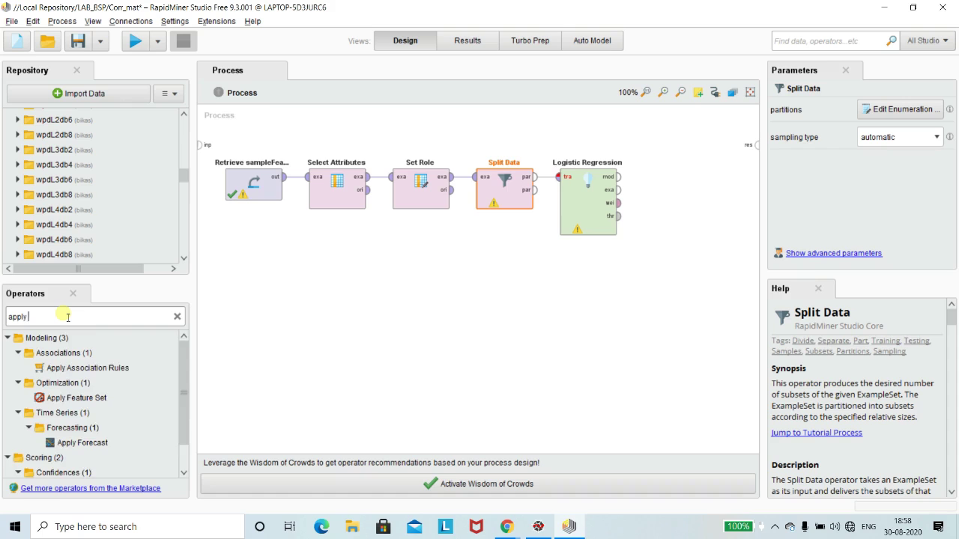
text( mo)
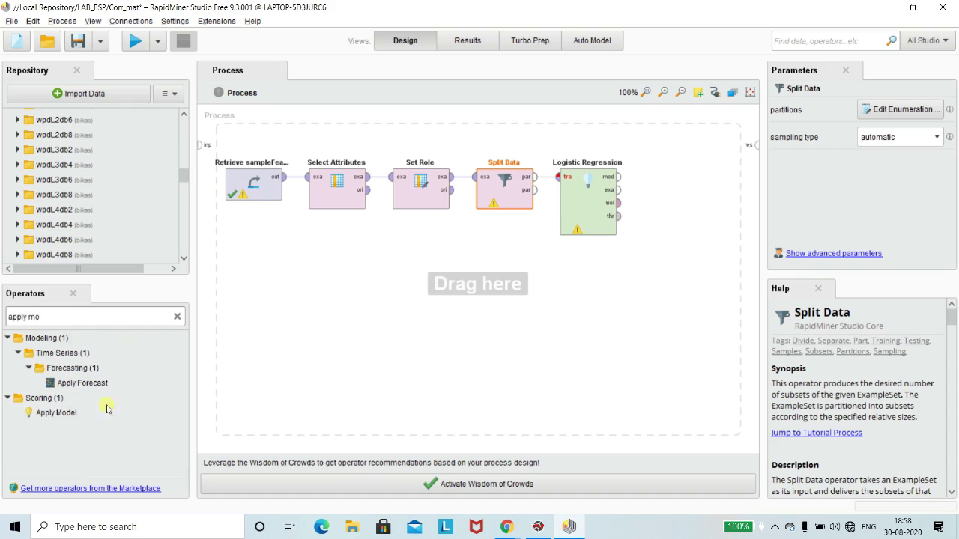
drag(60, 412, 592, 288)
click(453, 315)
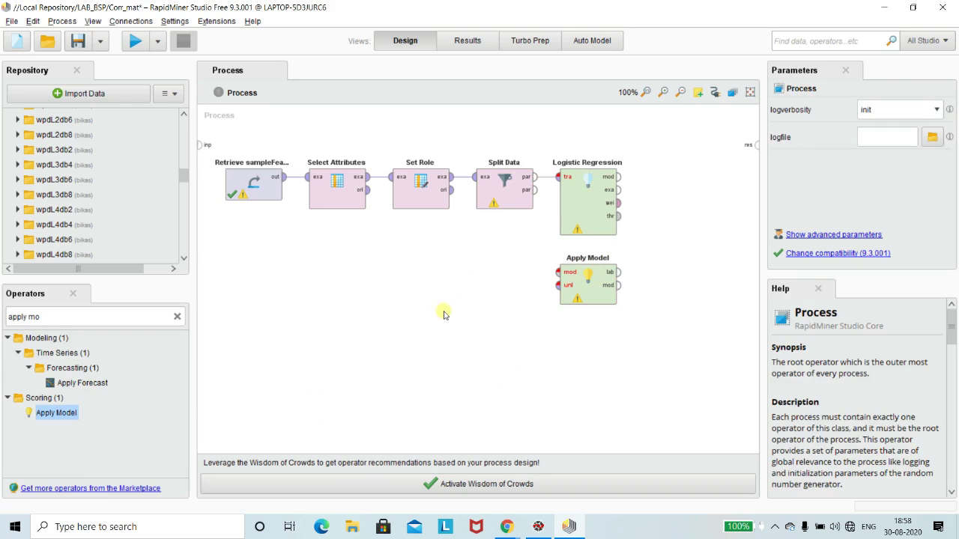
Connect Split Data's second partition output to Apply Model's mod input
click(539, 193)
click(539, 192)
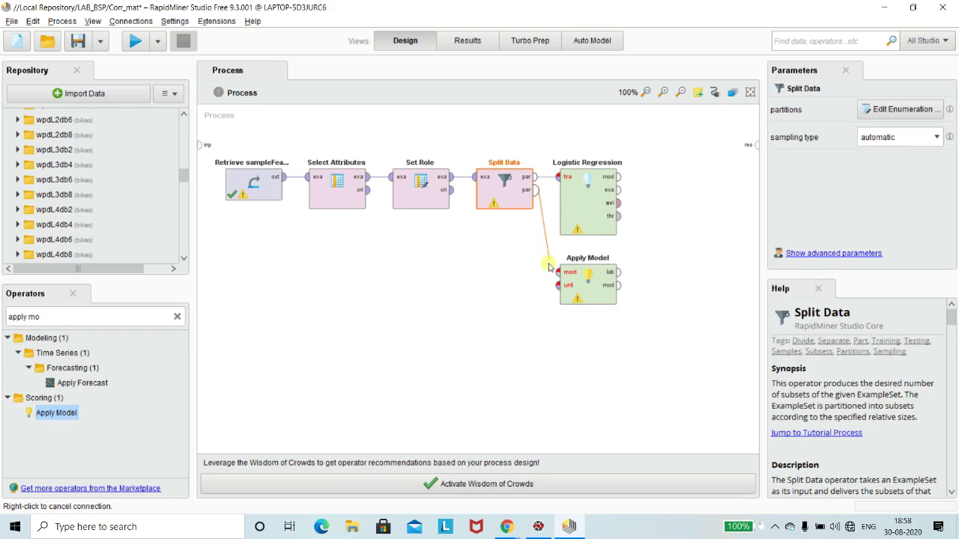
click(558, 273)
click(453, 334)
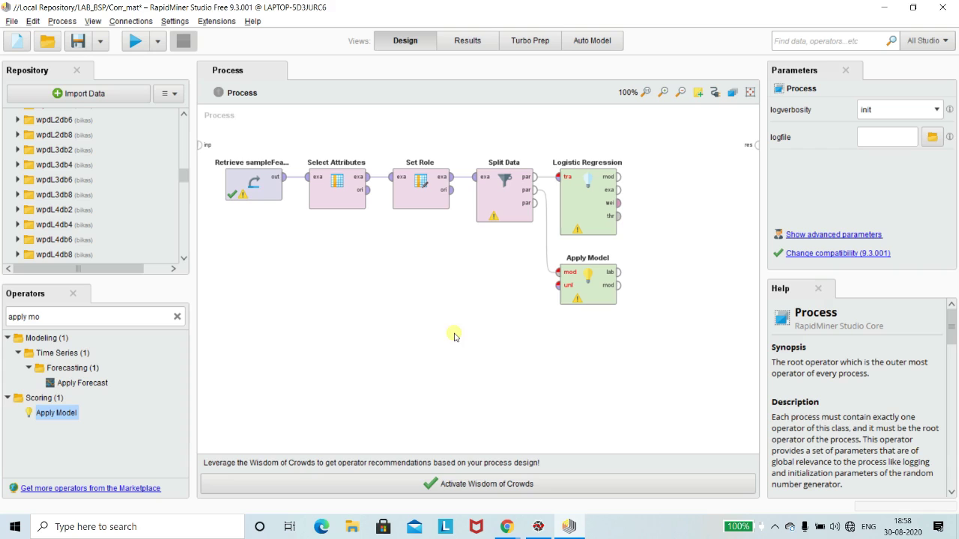
Search the operators for "performance" and add Performance (Classification) to the process beside Logistic Regression
click(58, 319)
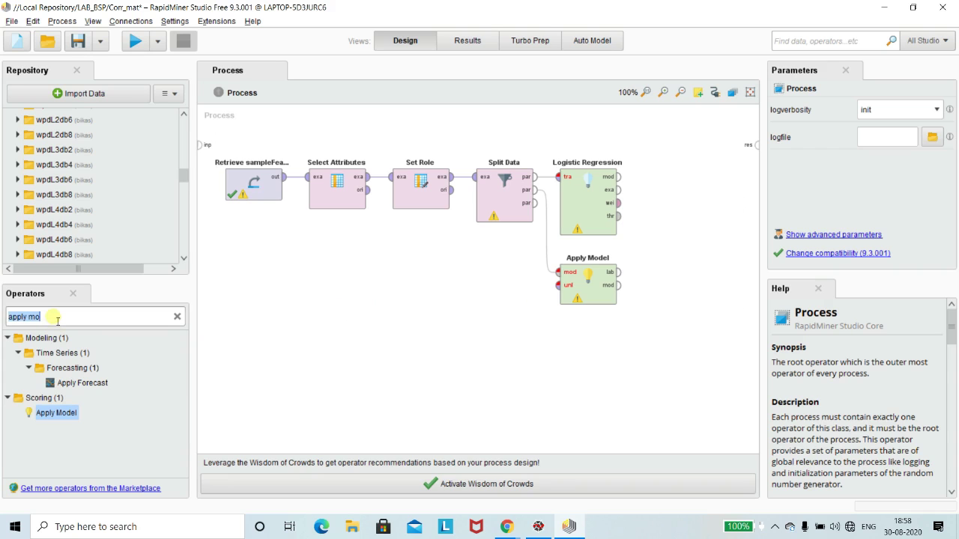
text(p)
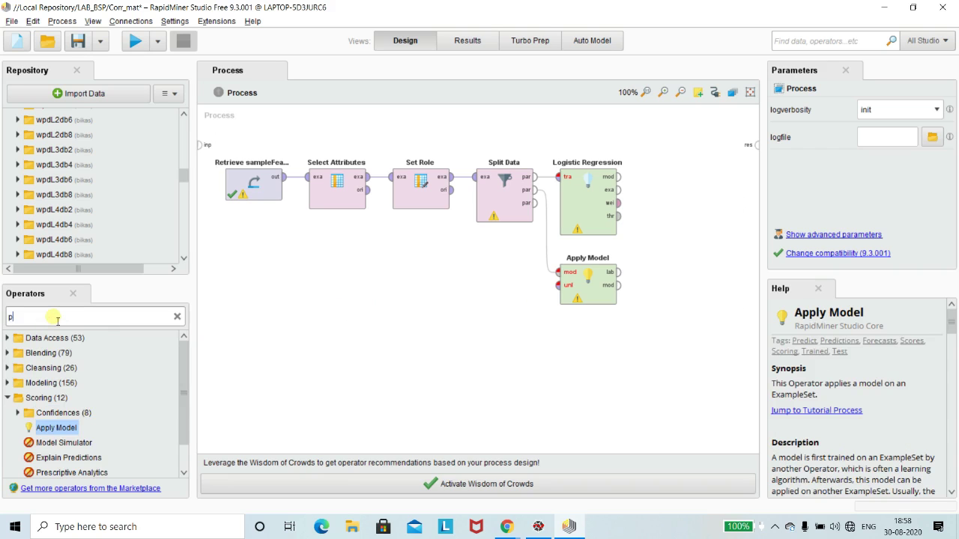
text(erformance)
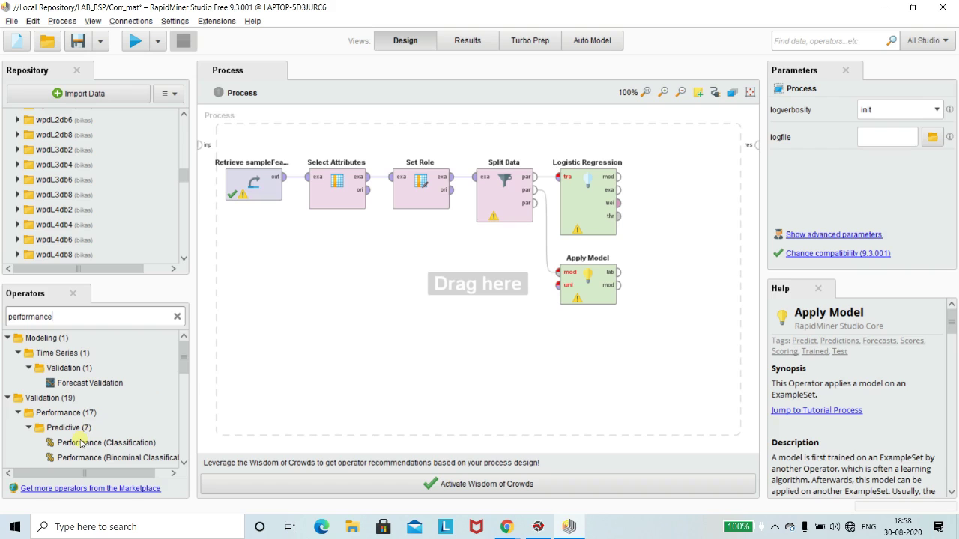
drag(80, 443, 698, 196)
click(672, 330)
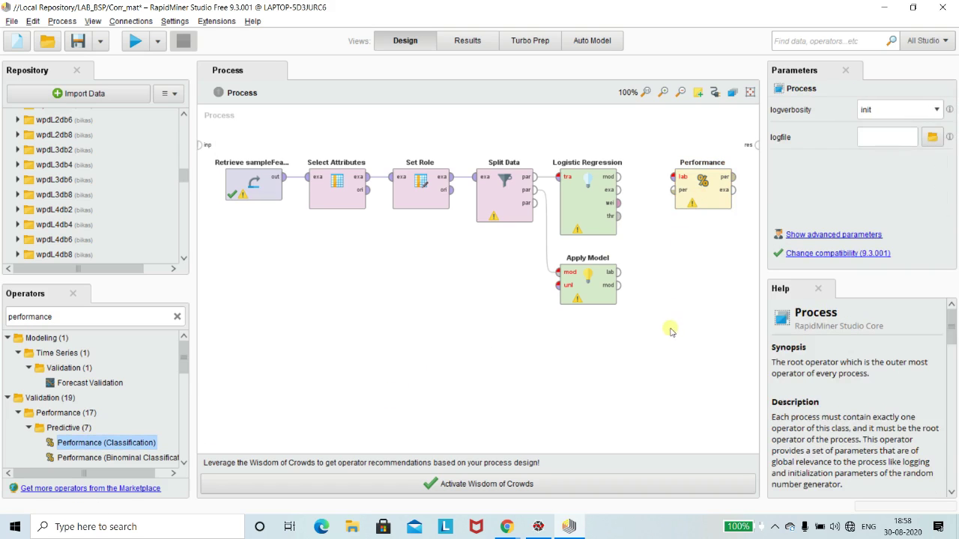
Connect Apply Model's lab output to Performance's lab input, and Performance's per output to the process result port
click(619, 272)
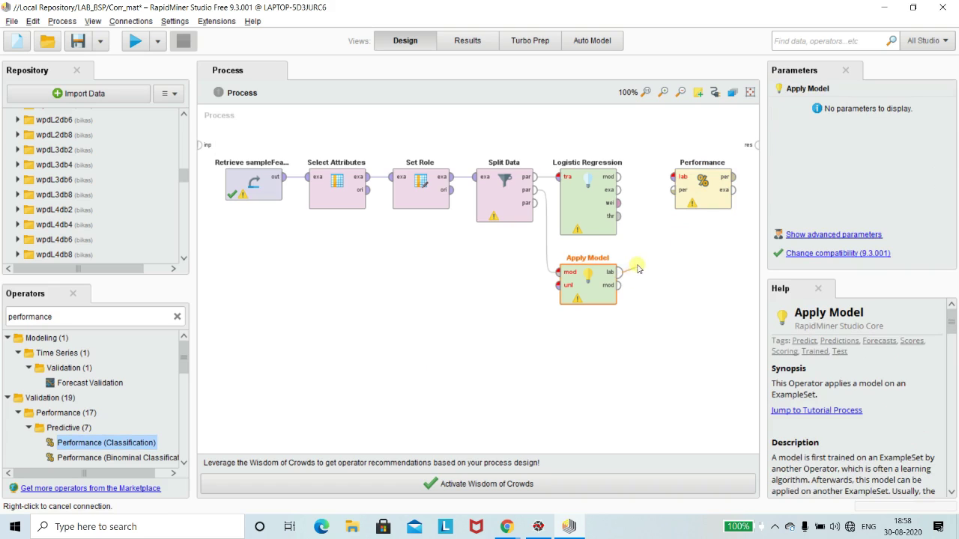
click(672, 178)
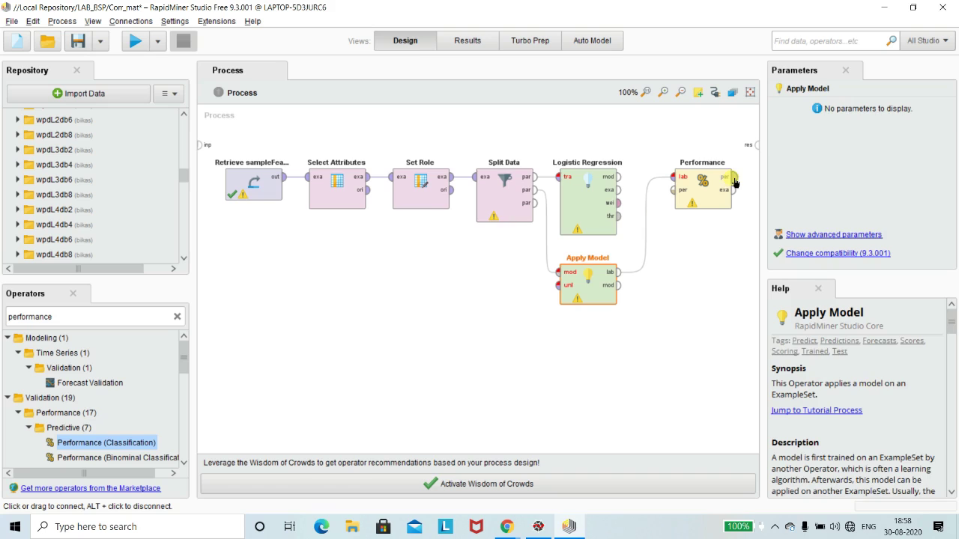
drag(739, 181, 755, 144)
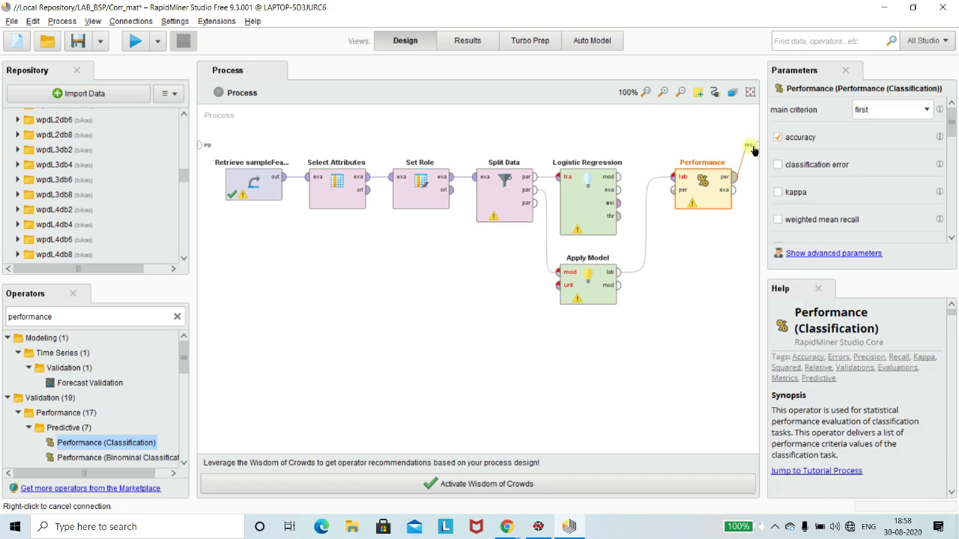
Connect Logistic Regression's mod output to Apply Model's unl input
click(621, 177)
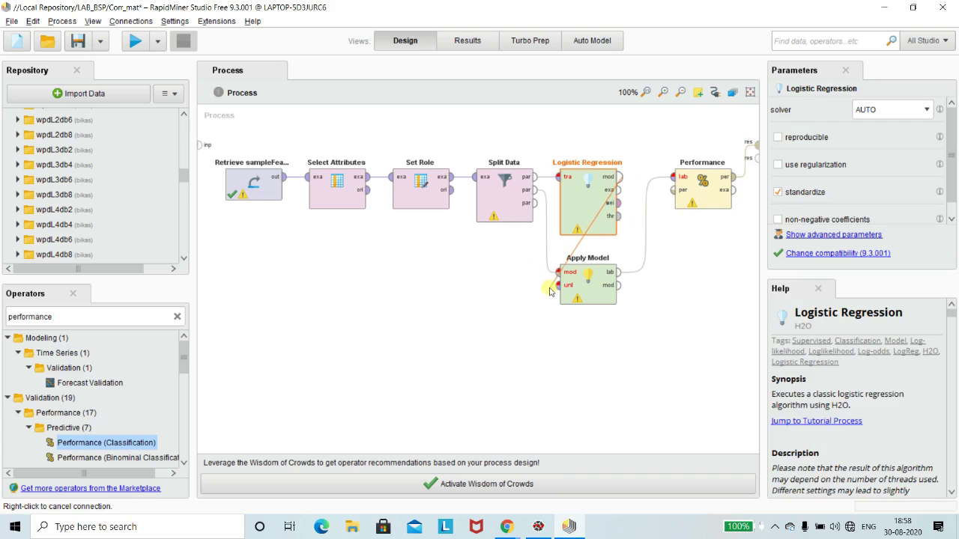
click(555, 287)
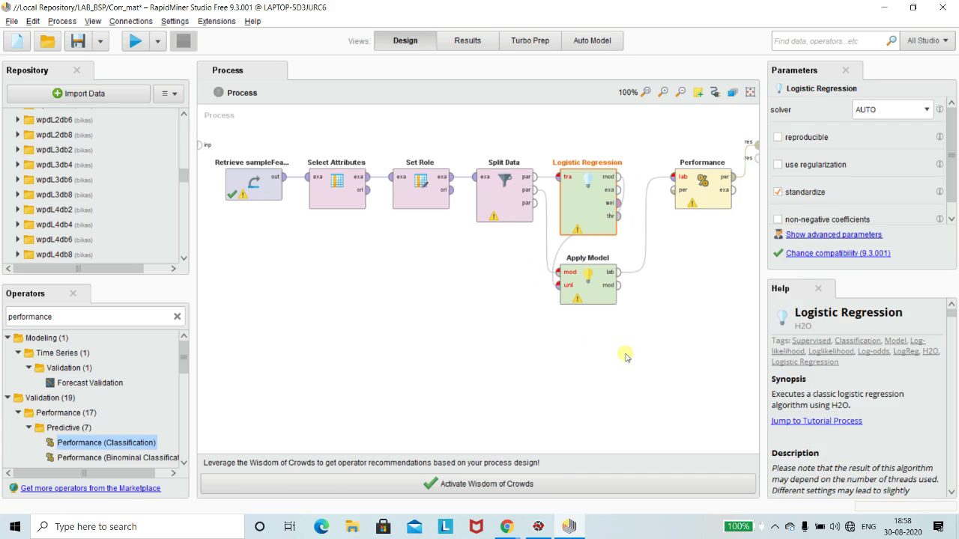
Move Logistic Regression higher on the process canvas, farther from Apply Model, and run the process
drag(592, 202, 589, 165)
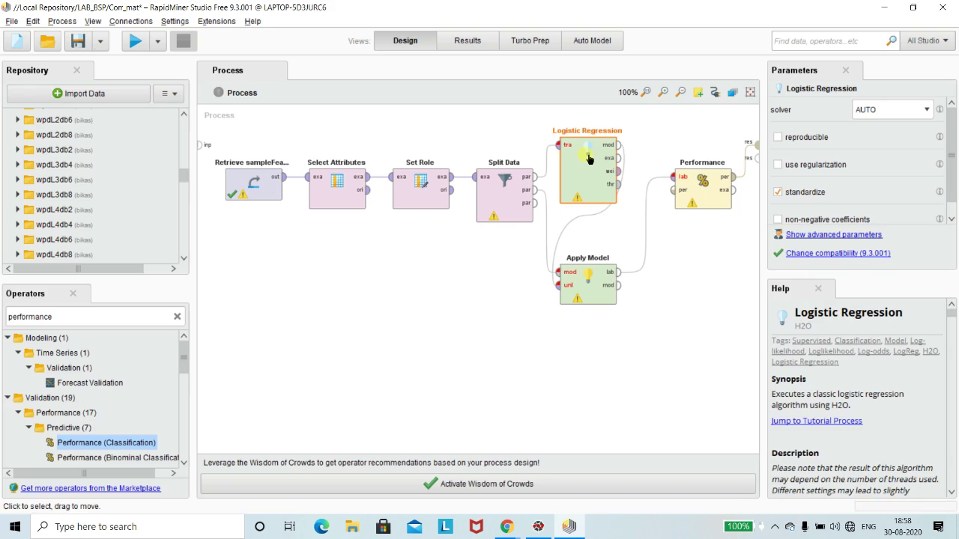
click(667, 304)
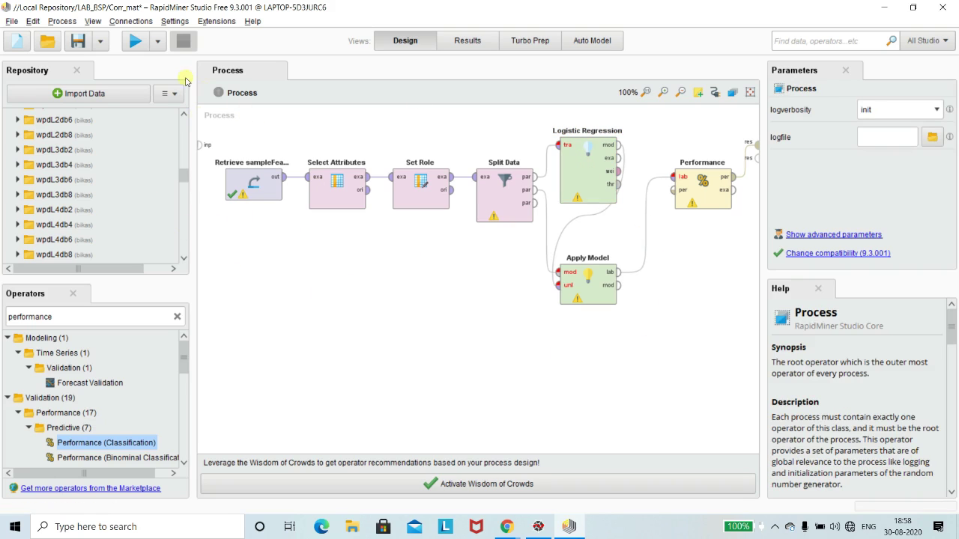
click(135, 40)
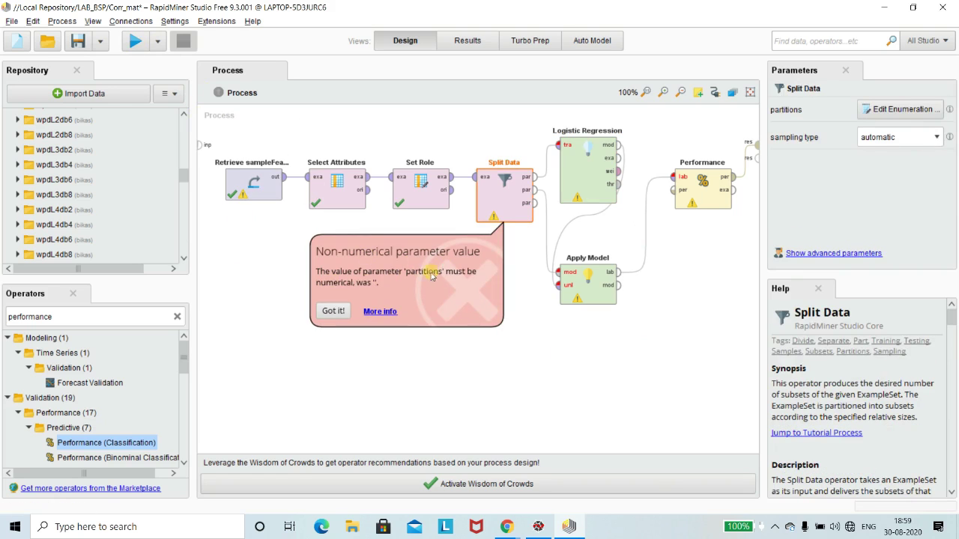
Read the details of the Split Data partitions error, dismiss it, and check the Set Role operator's parameters
click(379, 312)
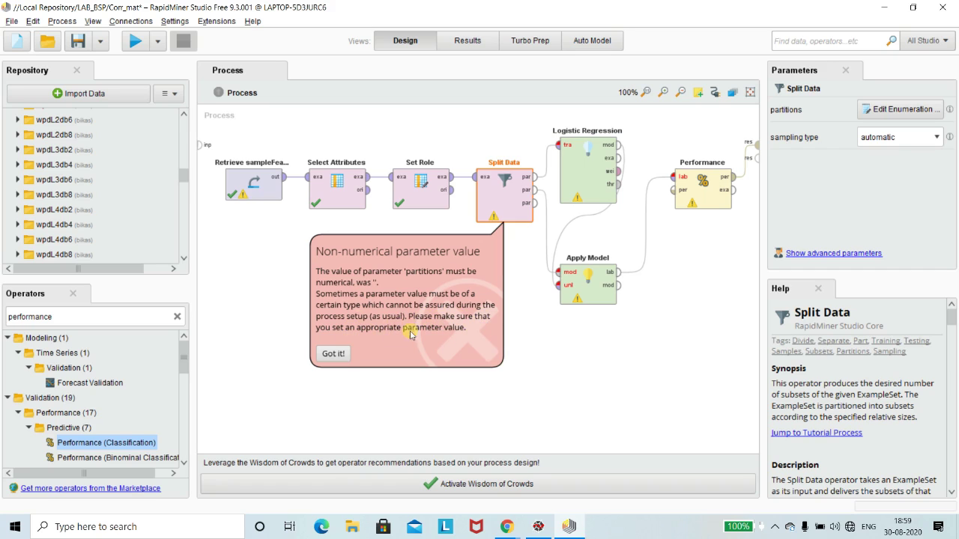
click(333, 353)
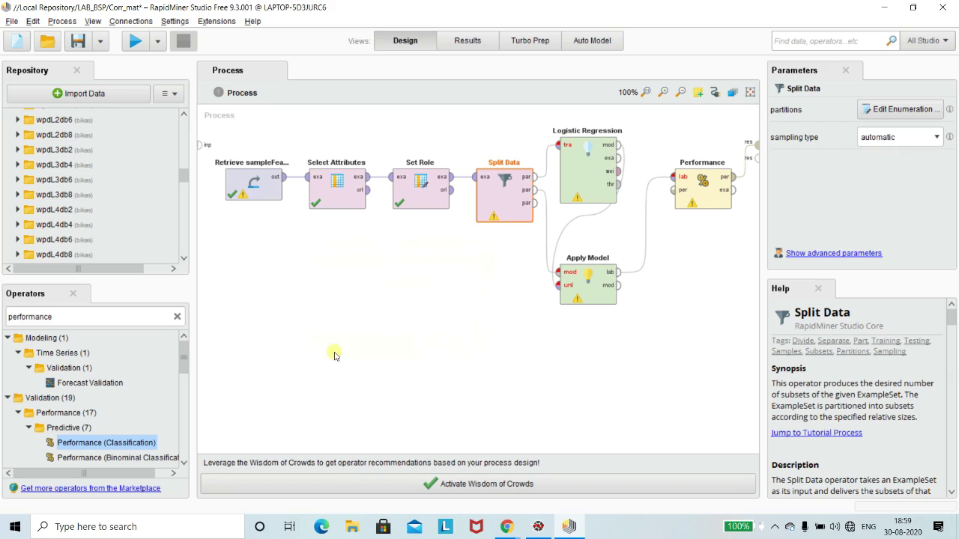
click(420, 309)
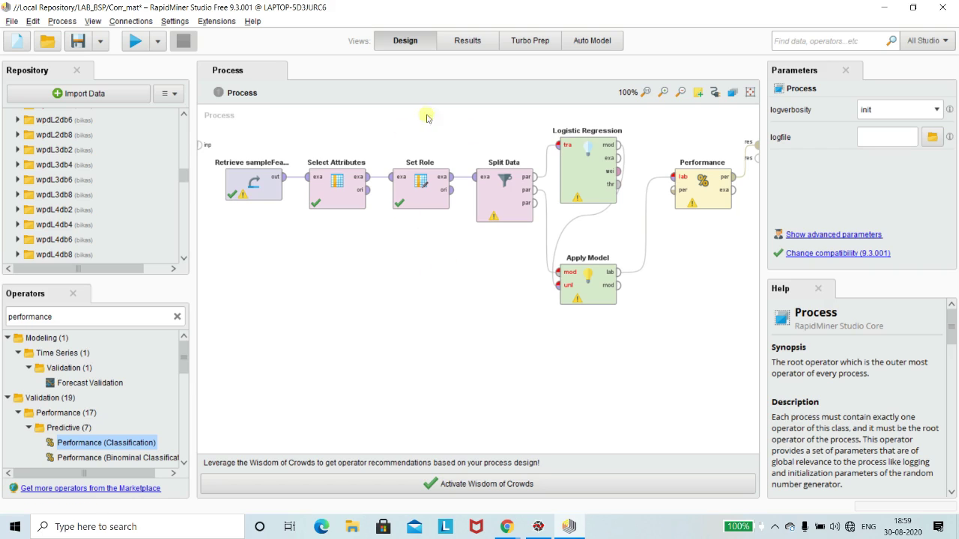
click(408, 205)
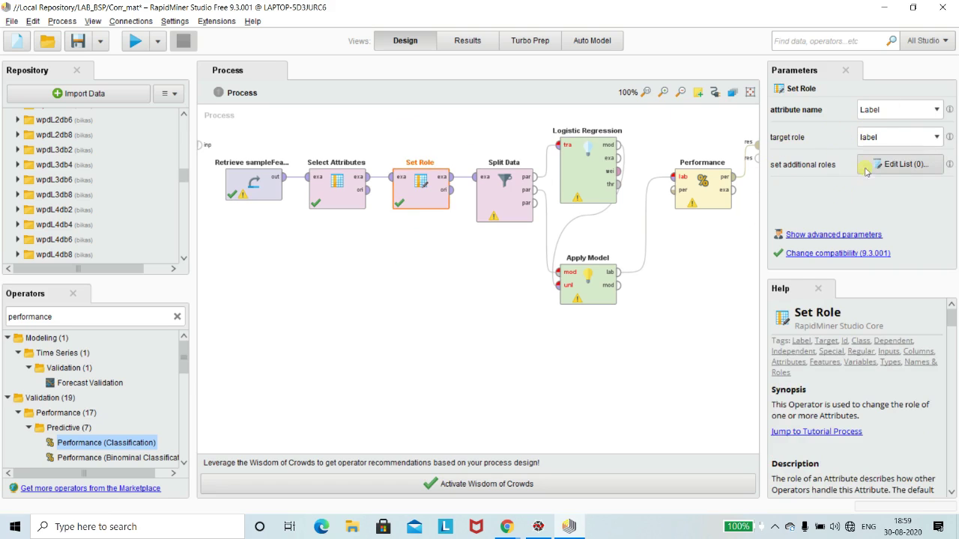
click(403, 291)
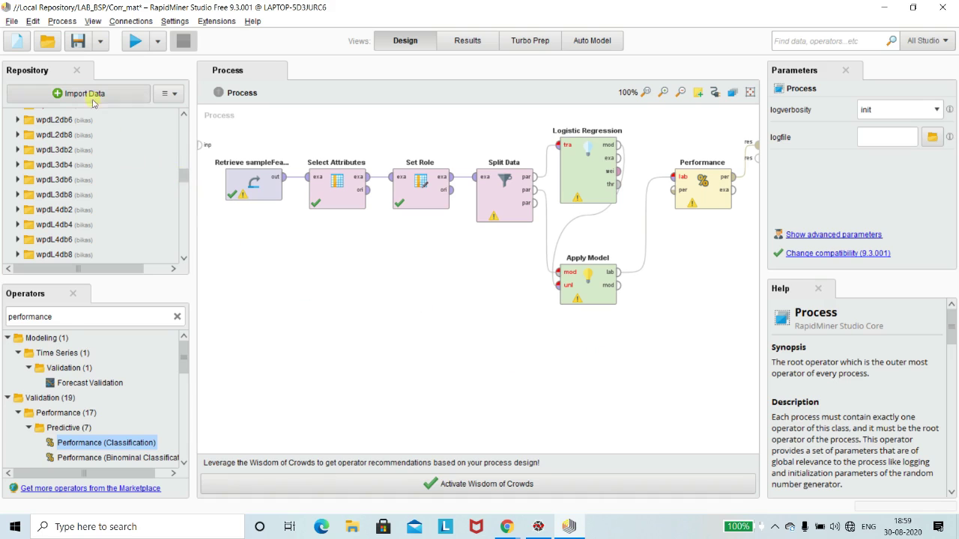
Add a second Select Attributes operator below Split Data and connect Set Role's example set output to its input
double_click(74, 318)
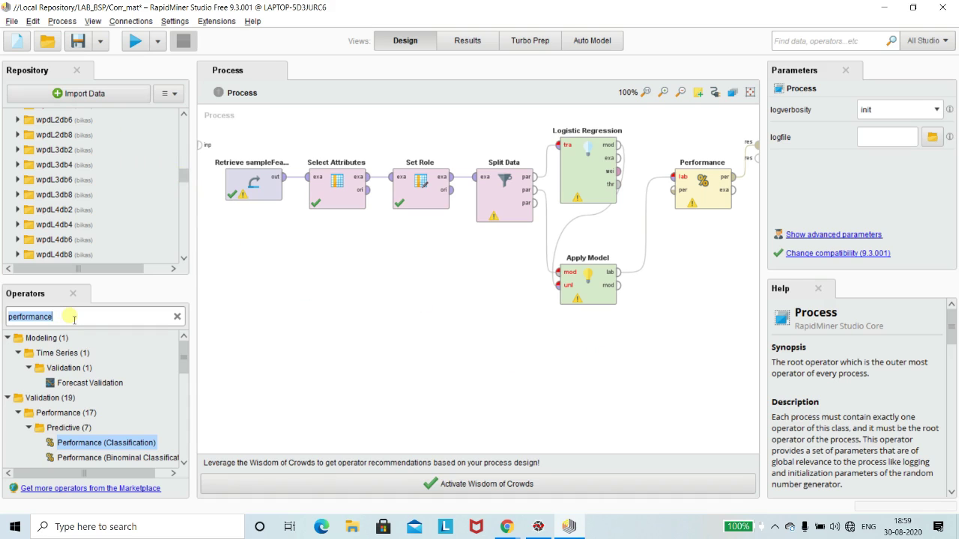
text(selec)
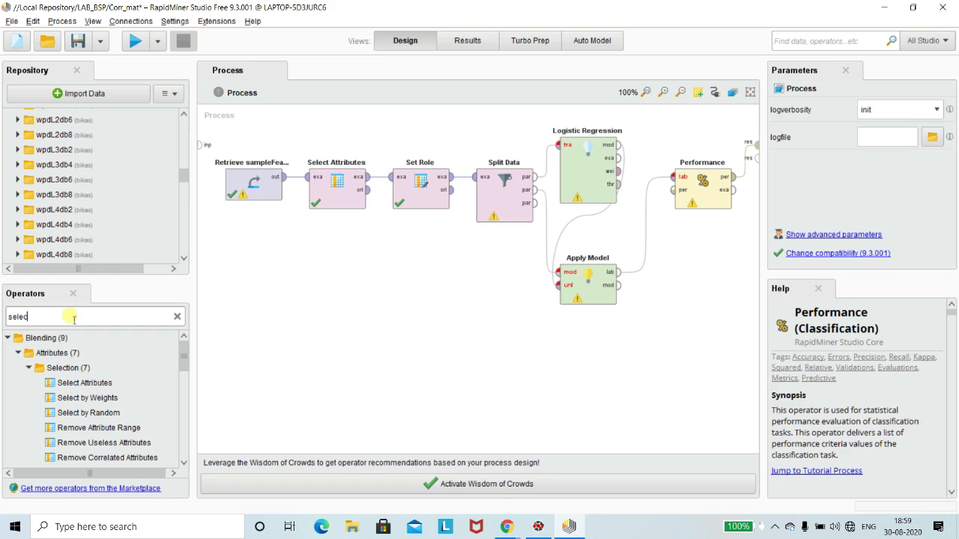
drag(84, 383, 487, 338)
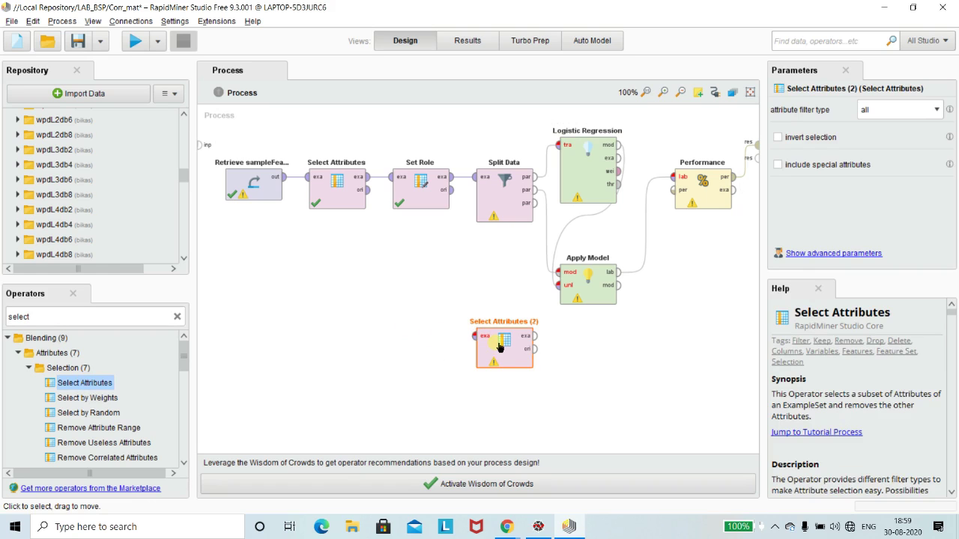
click(456, 181)
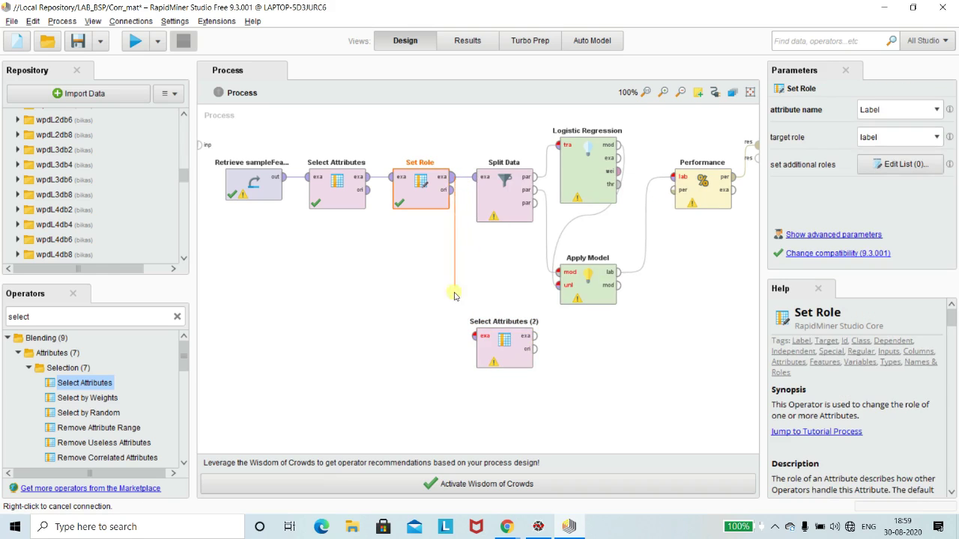
click(474, 335)
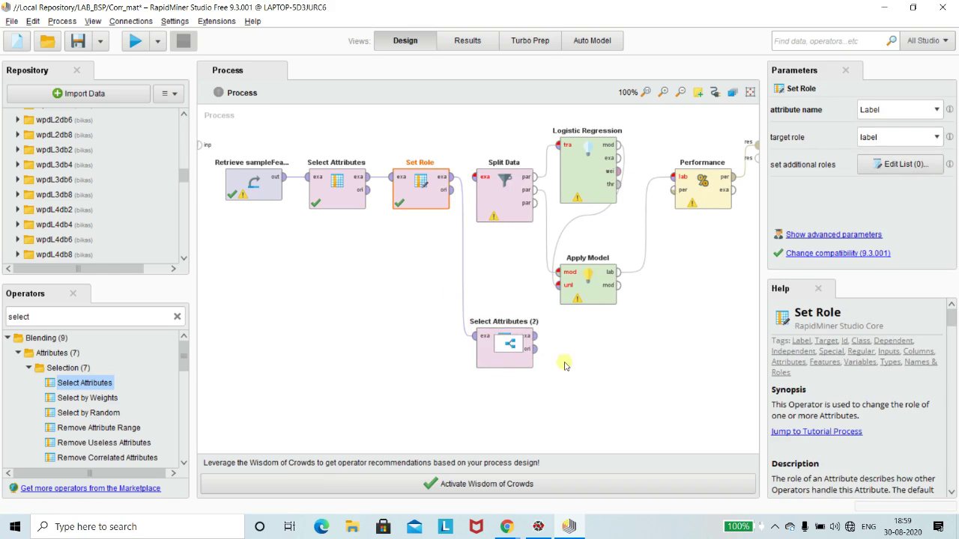
Set the second Select Attributes operator's filter type to single and its attribute to Label
click(506, 346)
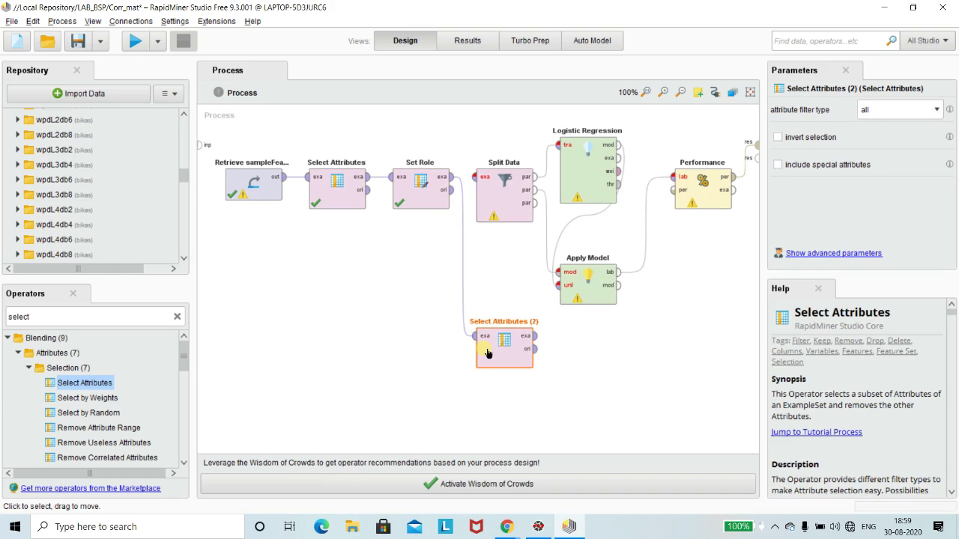
click(937, 109)
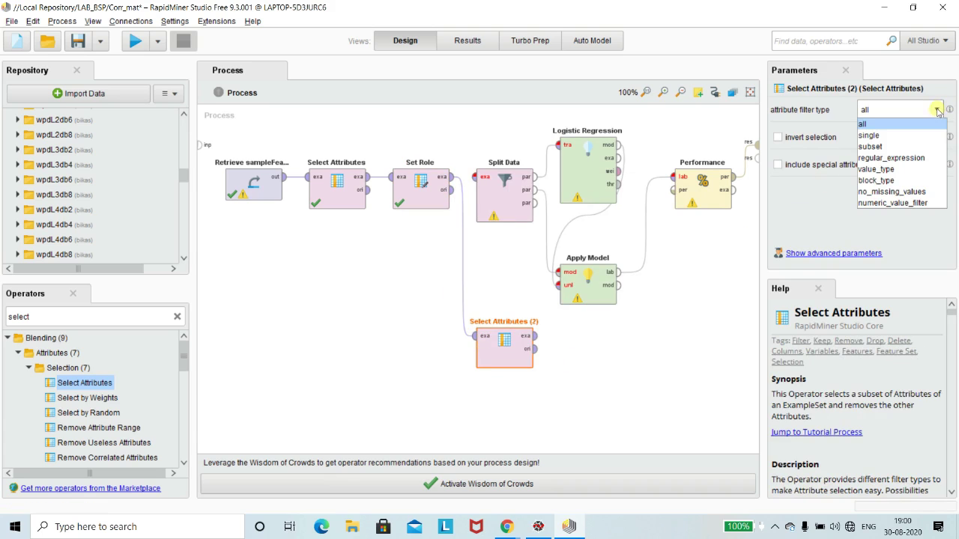
click(899, 135)
click(936, 136)
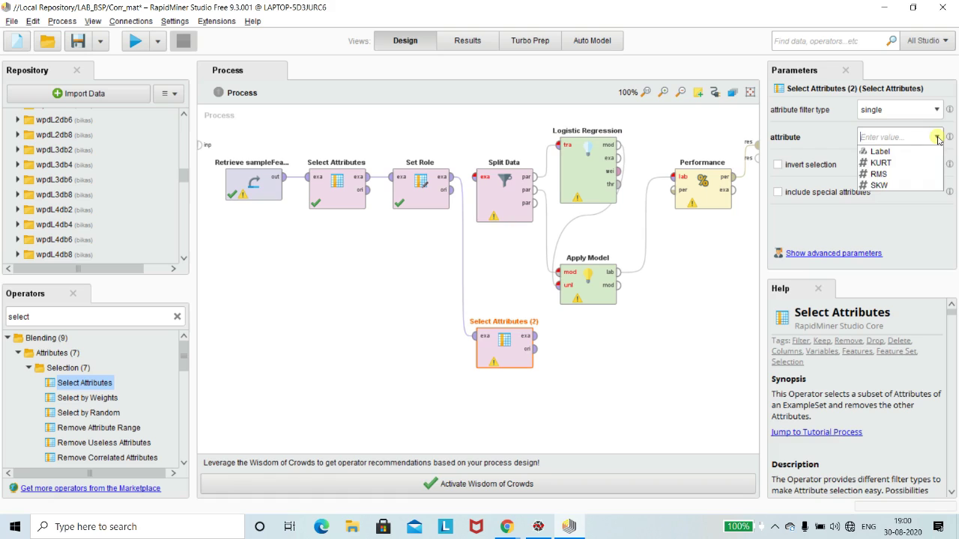
click(902, 153)
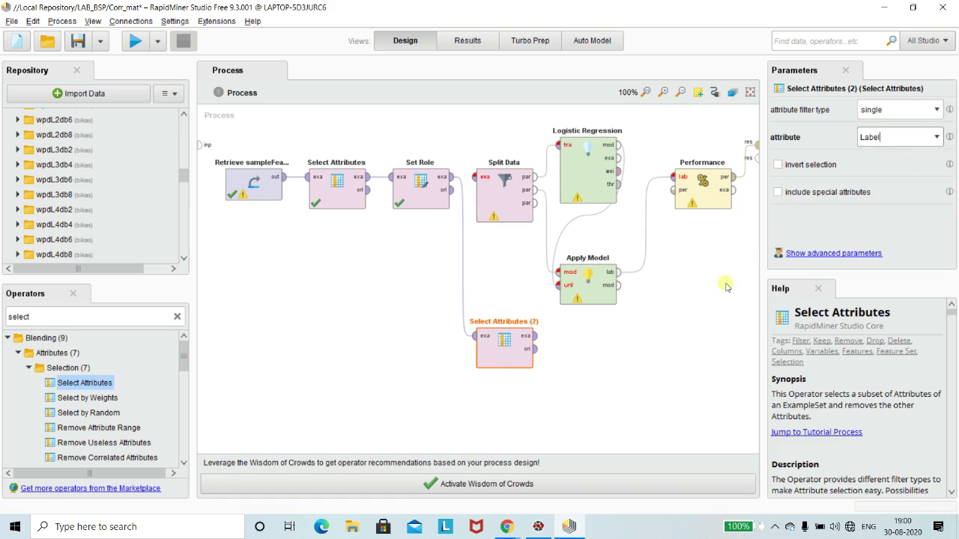
click(591, 350)
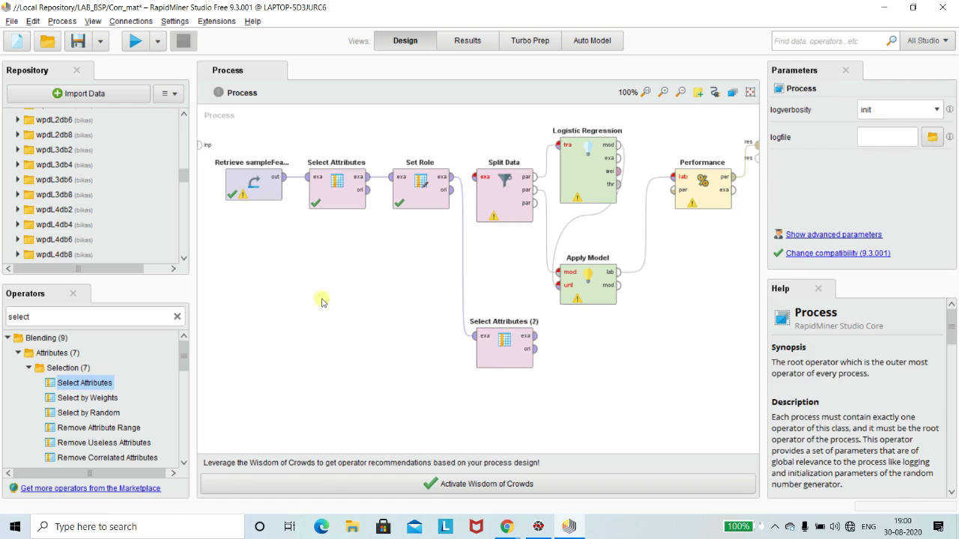
Add a Nominal to Numerical operator and feed it the second Select Attributes operator's example set output
click(83, 322)
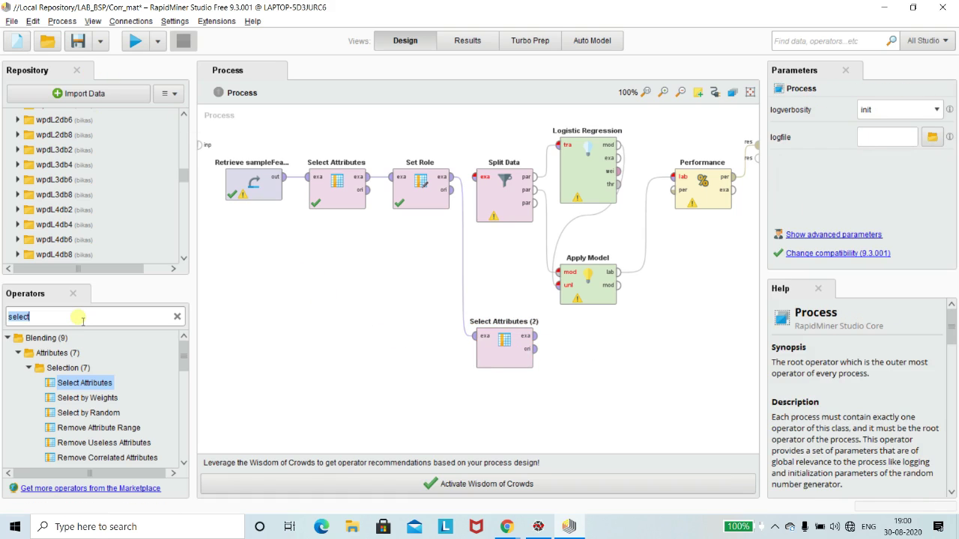
text(nomim)
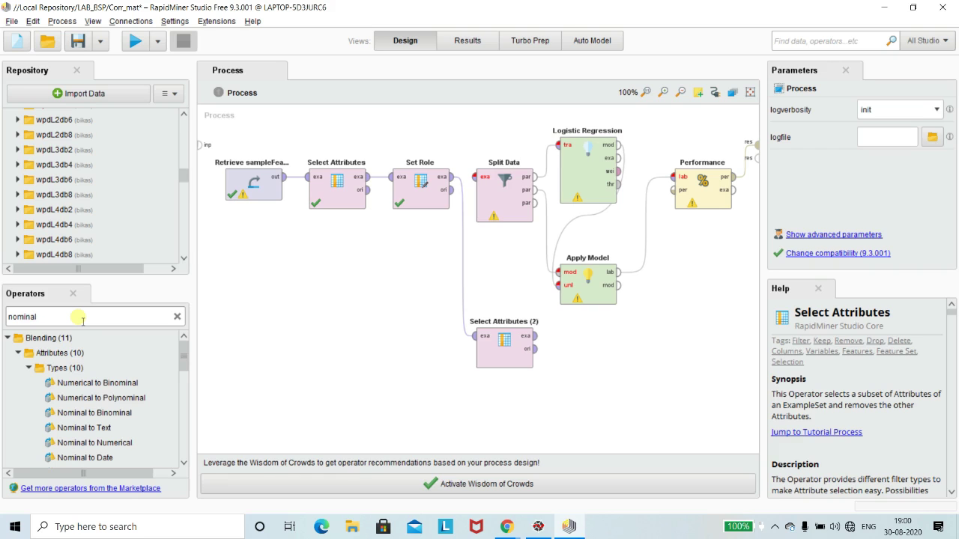
drag(50, 383, 48, 385)
drag(94, 444, 567, 343)
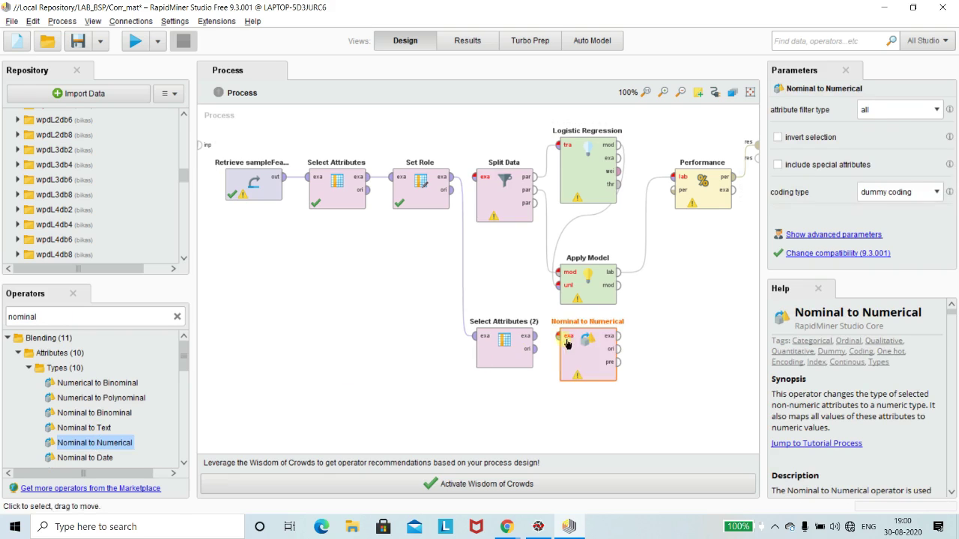
click(534, 337)
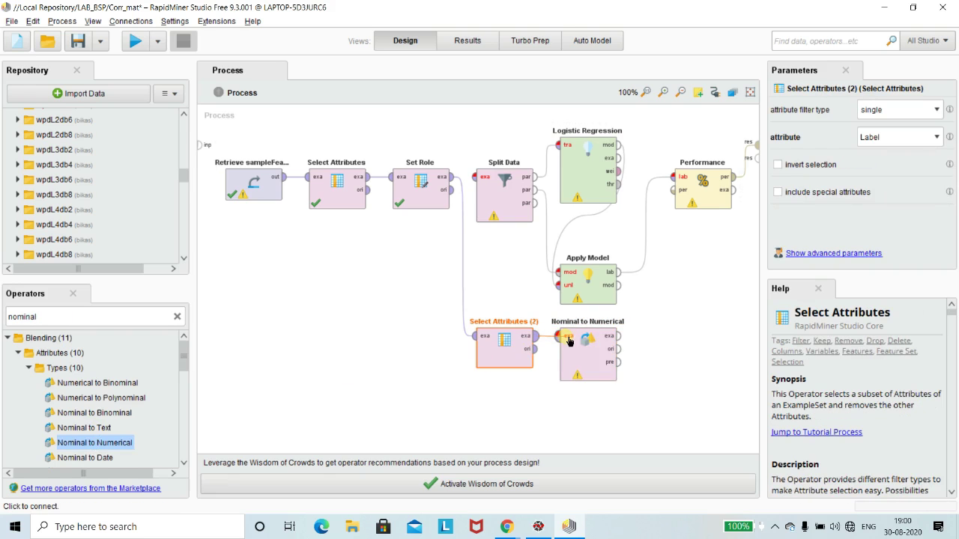
click(621, 341)
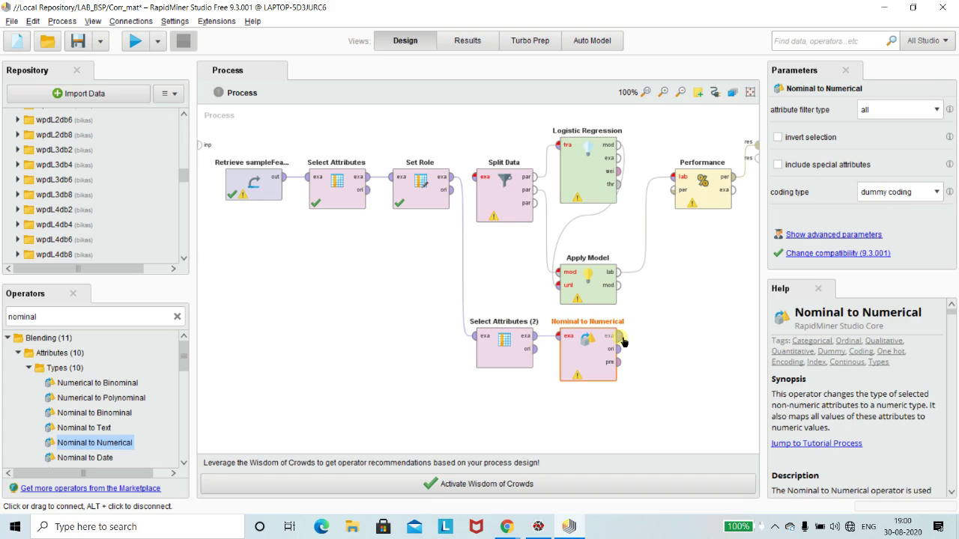
drag(622, 338, 688, 344)
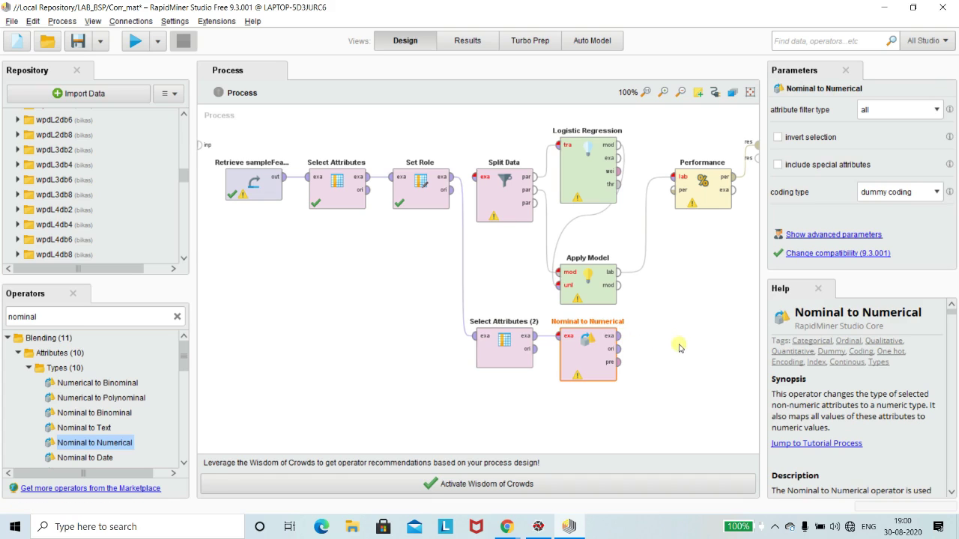
click(776, 526)
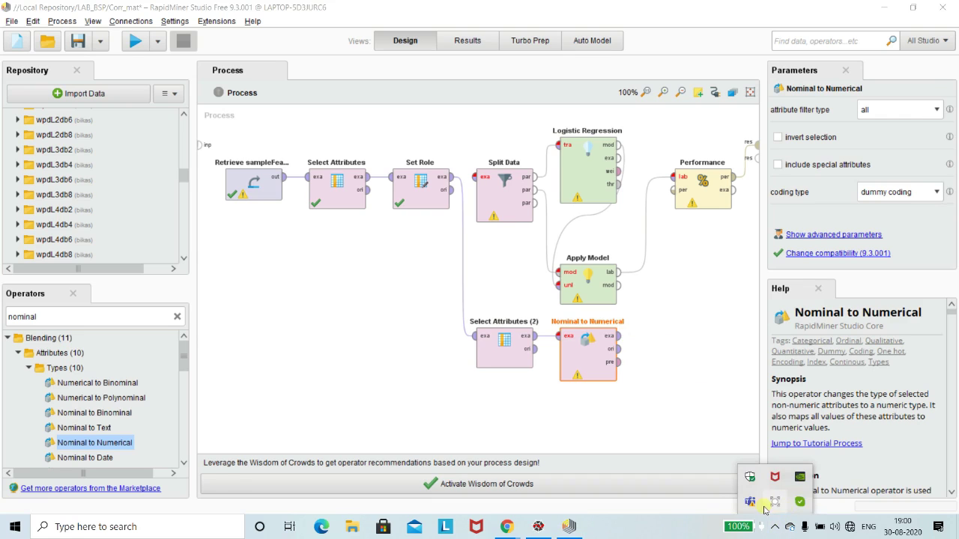
click(783, 507)
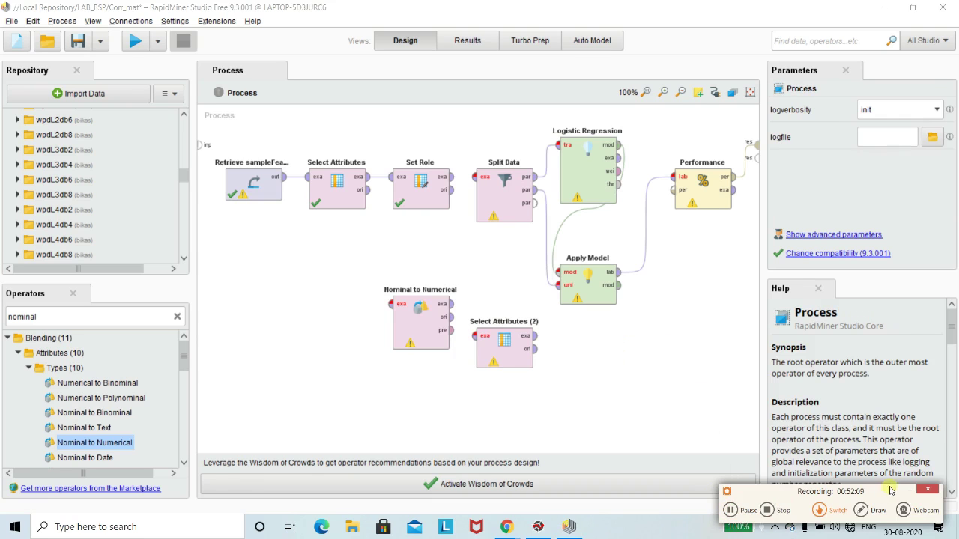
click(908, 491)
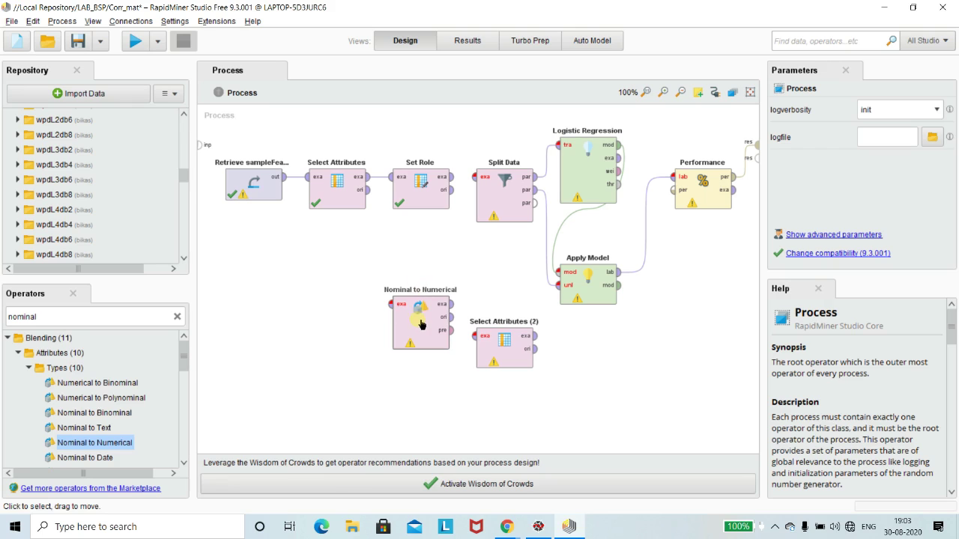
Connect Set Role's example set output to the Nominal to Numerical operator's input
click(447, 188)
click(451, 189)
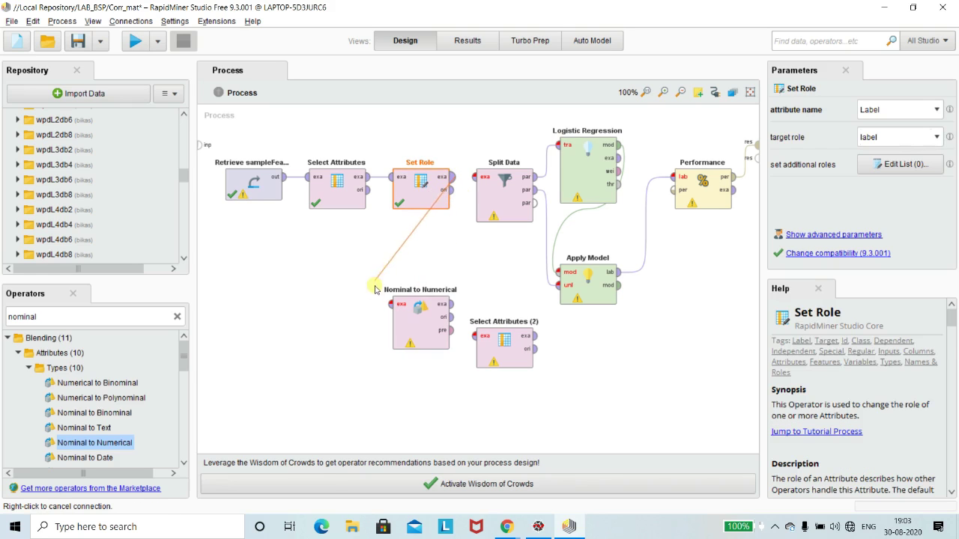
click(390, 308)
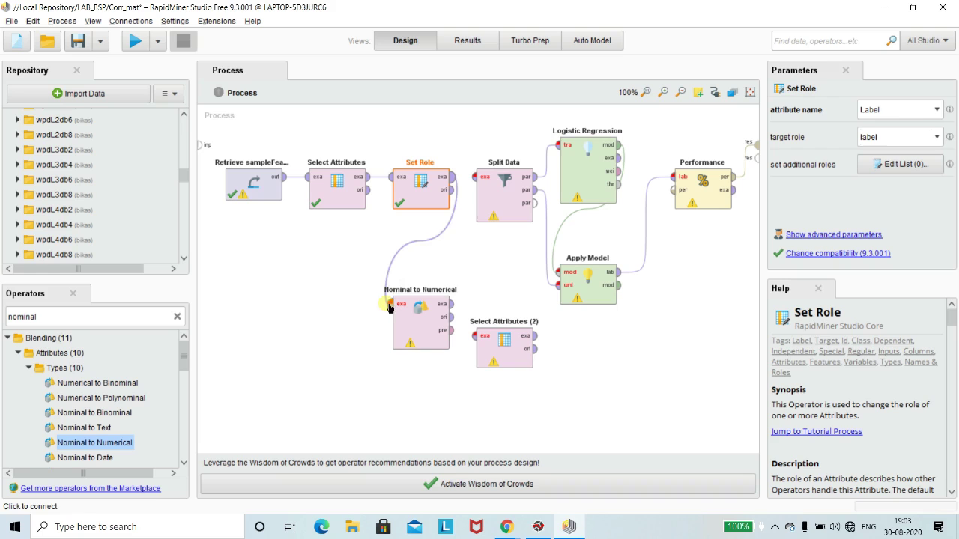
Set the Nominal to Numerical operator to filter a single attribute, Label
click(423, 328)
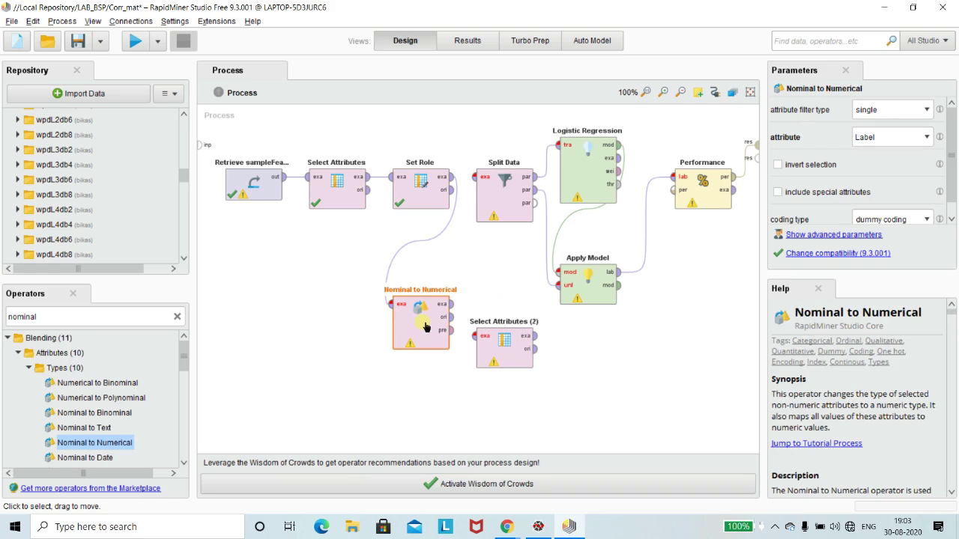
click(928, 111)
click(898, 137)
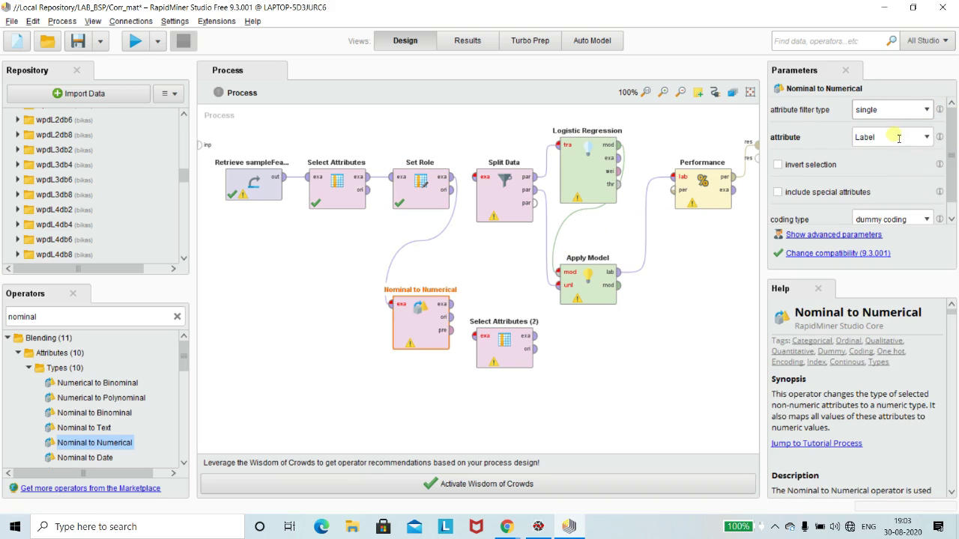
click(927, 137)
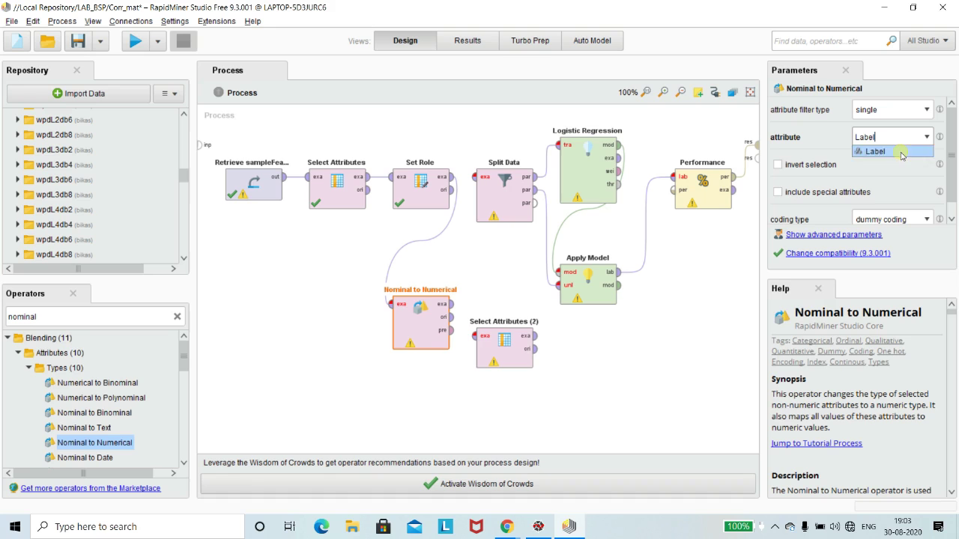
click(900, 152)
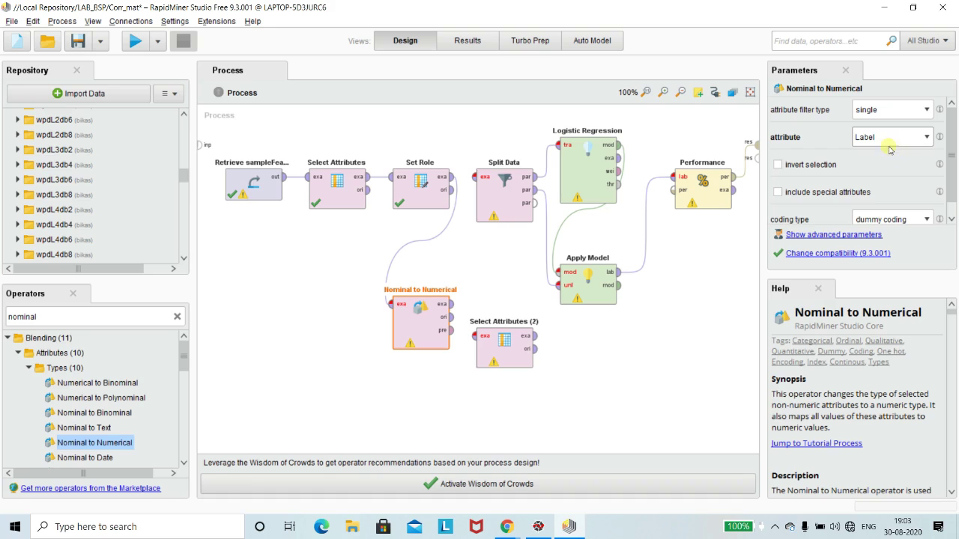
click(685, 322)
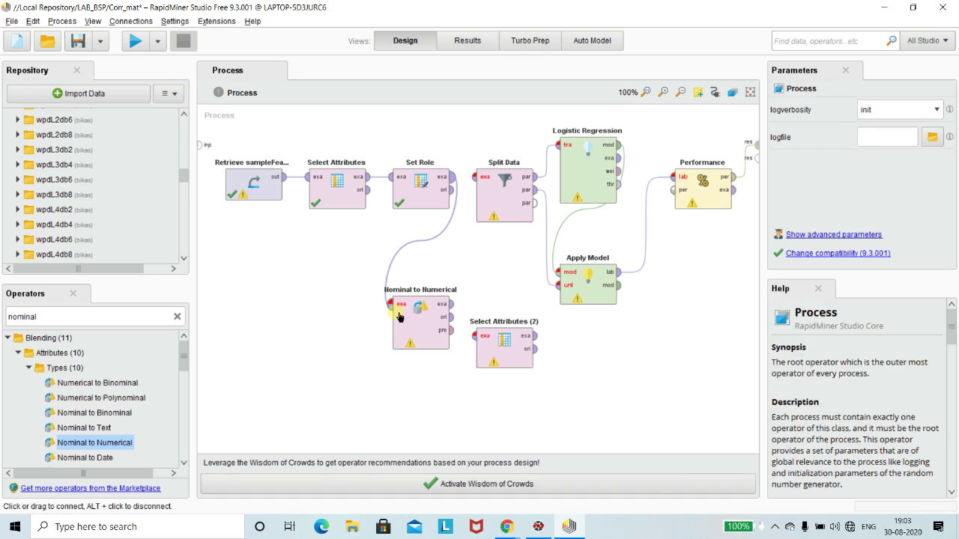
Connect the Nominal to Numerical operator's example set output to the second Select Attributes operator's input
click(455, 310)
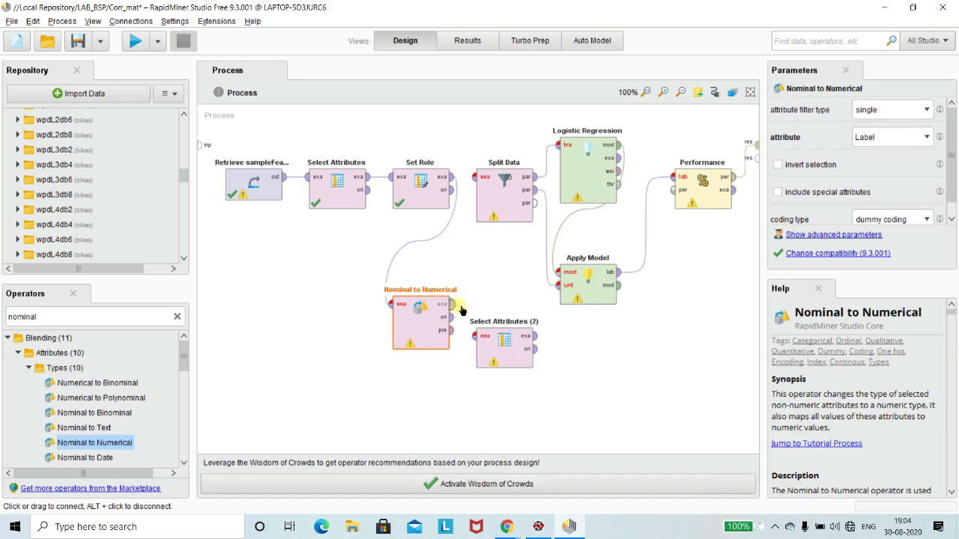
click(460, 309)
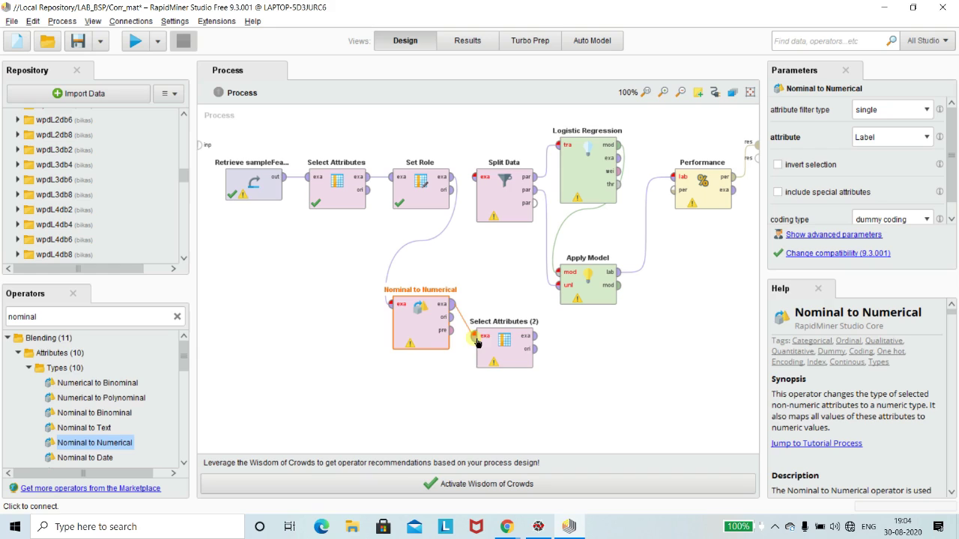
click(476, 336)
Set the second Select Attributes operator to filter a subset consisting of KURT, RMS and SKW
click(501, 346)
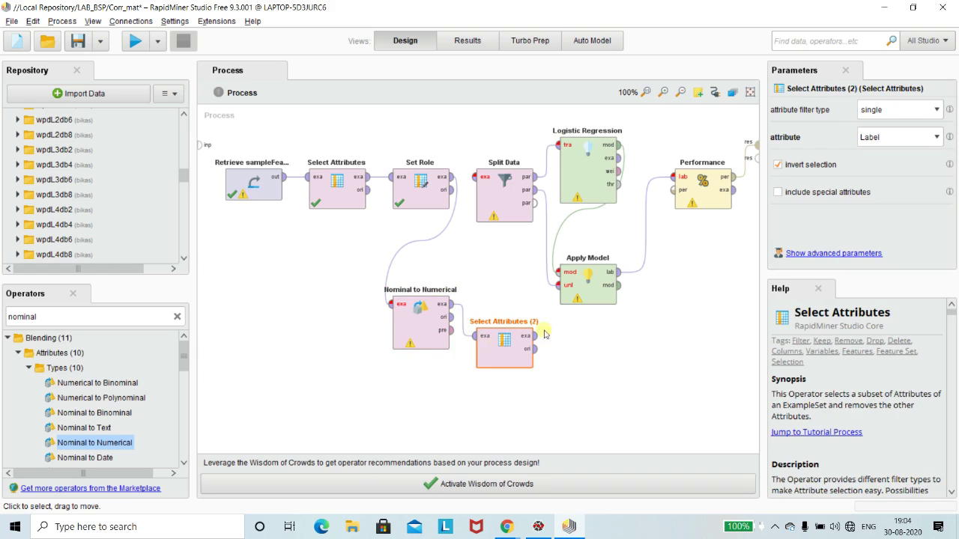
click(936, 111)
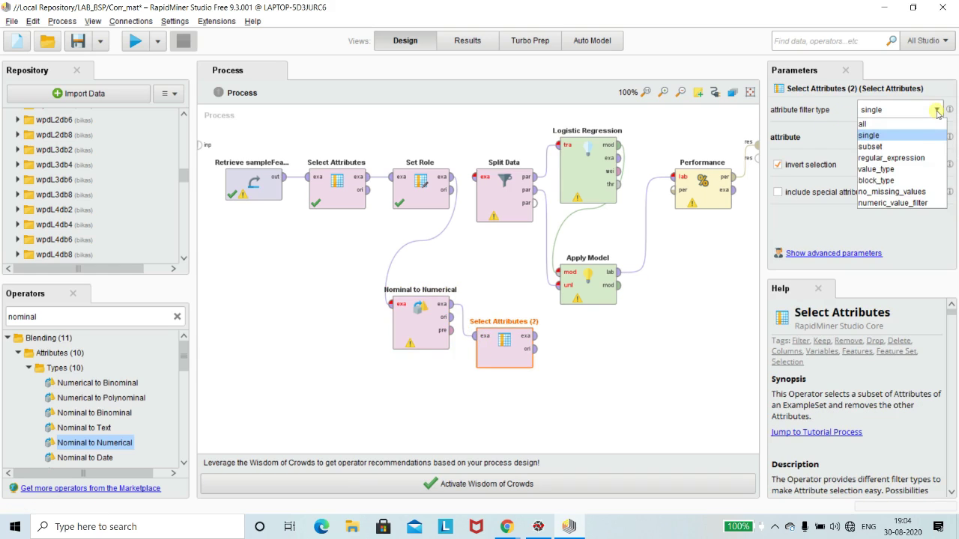
click(918, 148)
click(927, 137)
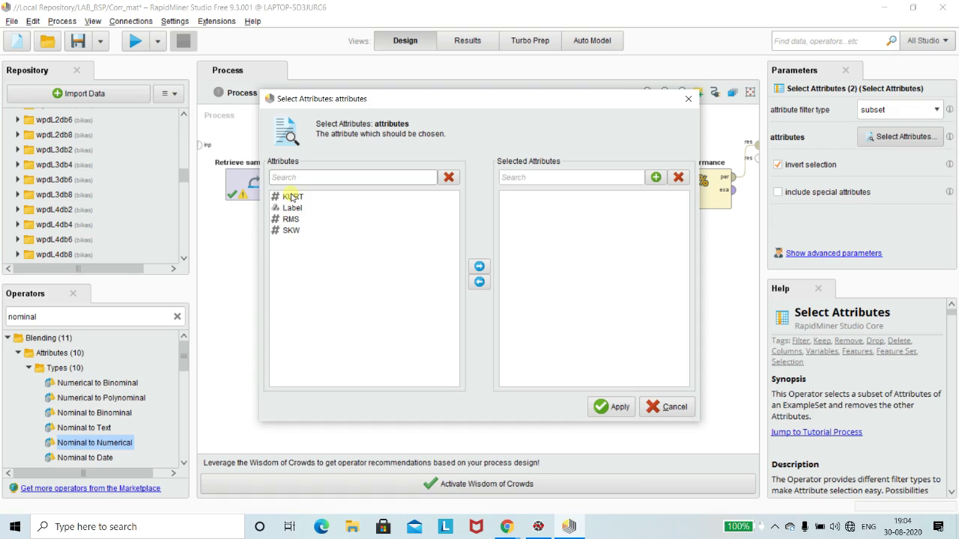
click(292, 197)
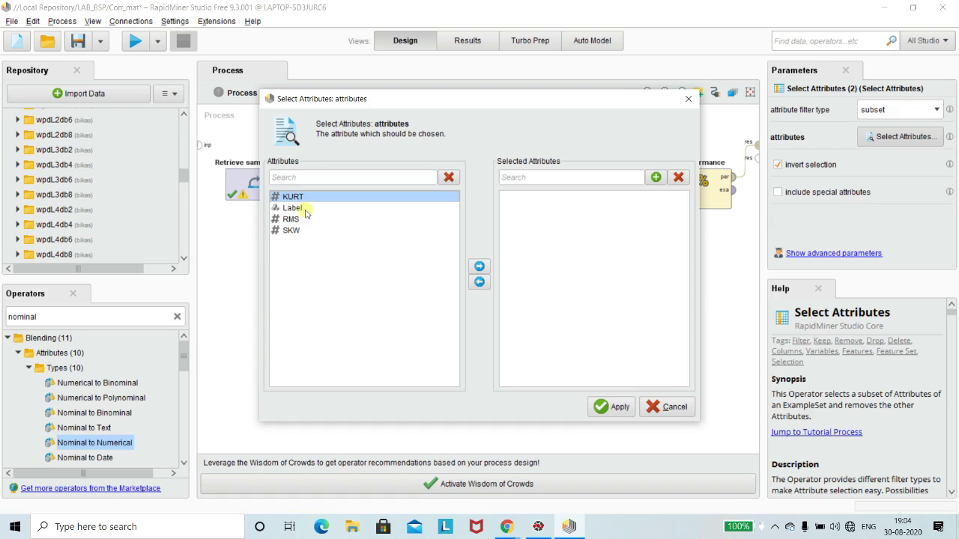
click(480, 268)
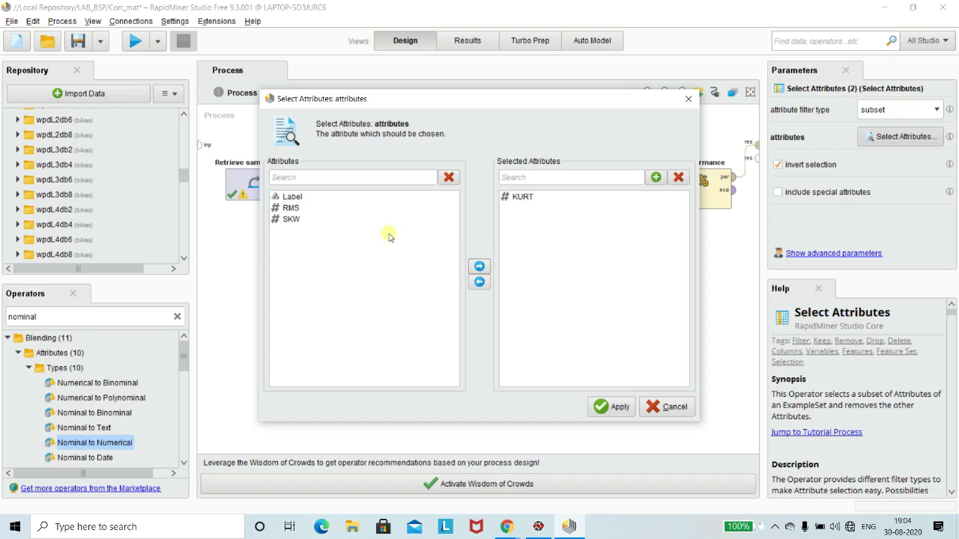
click(292, 209)
click(478, 266)
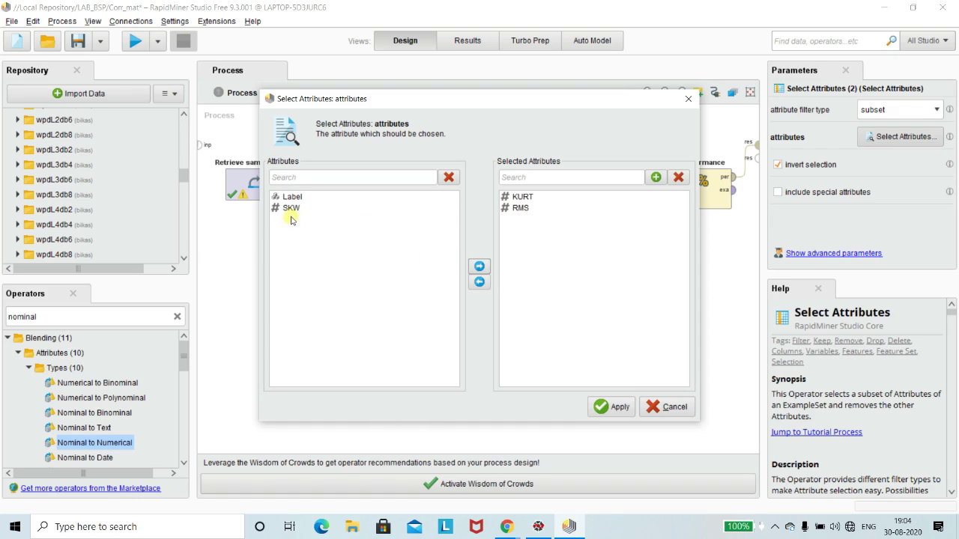
click(341, 213)
click(479, 267)
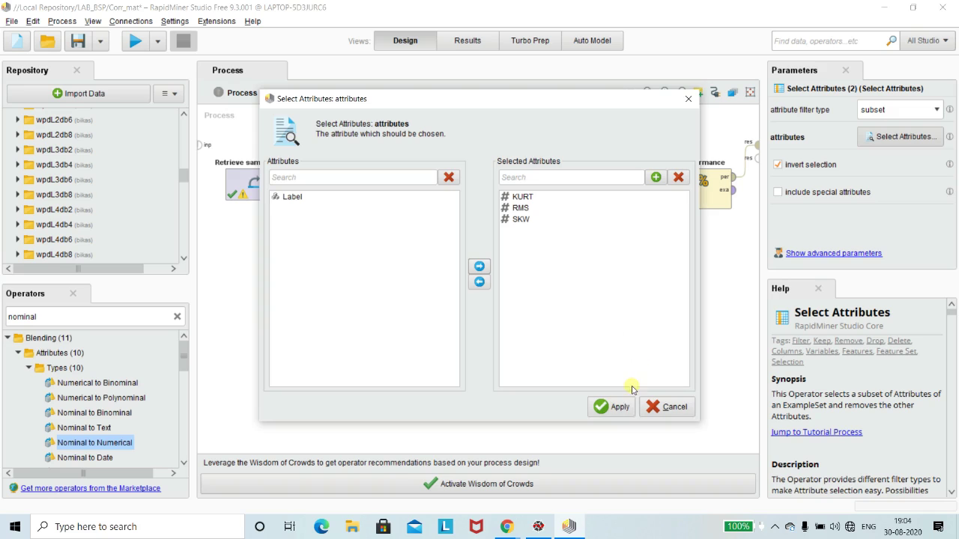
click(620, 407)
click(613, 367)
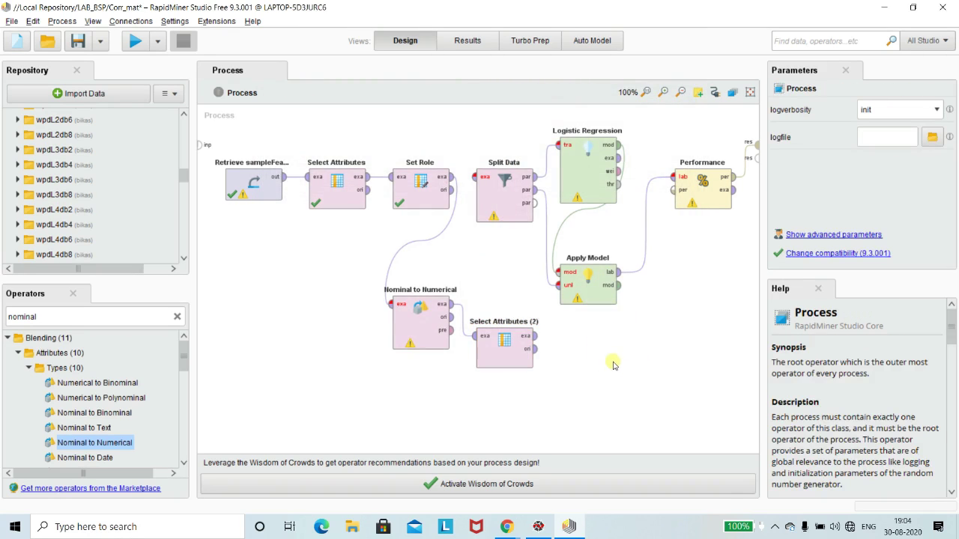
Set the second Select Attributes operator to filter the single attribute Label with the selection inverted
click(519, 338)
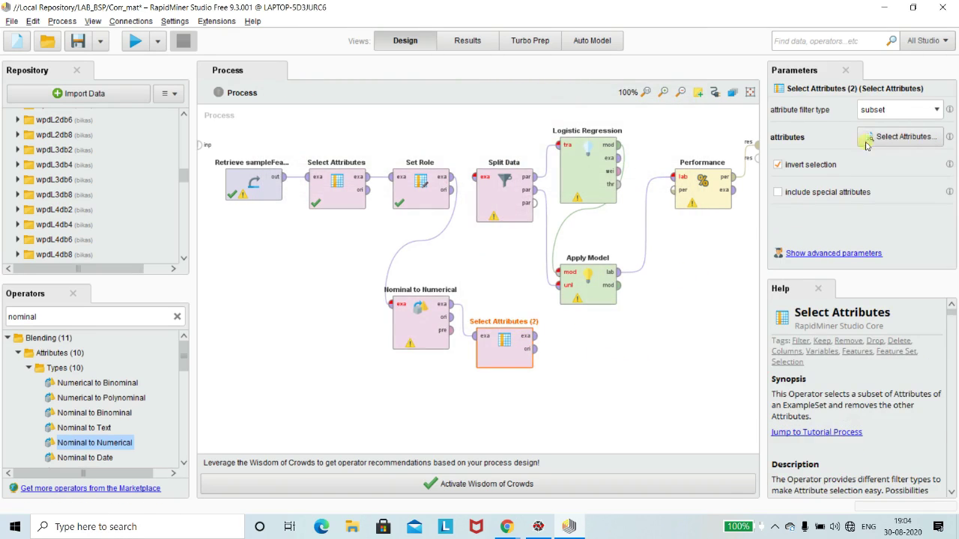
click(937, 110)
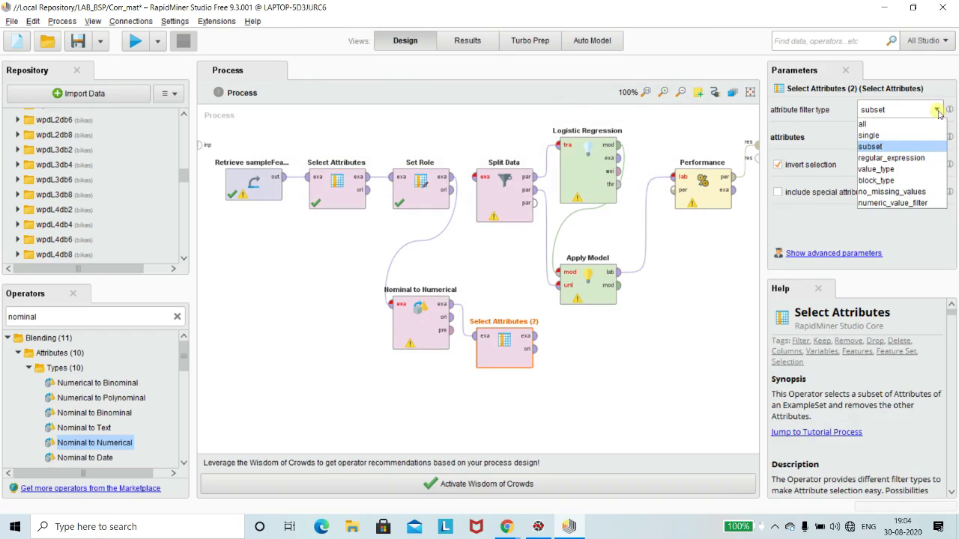
click(902, 135)
click(936, 137)
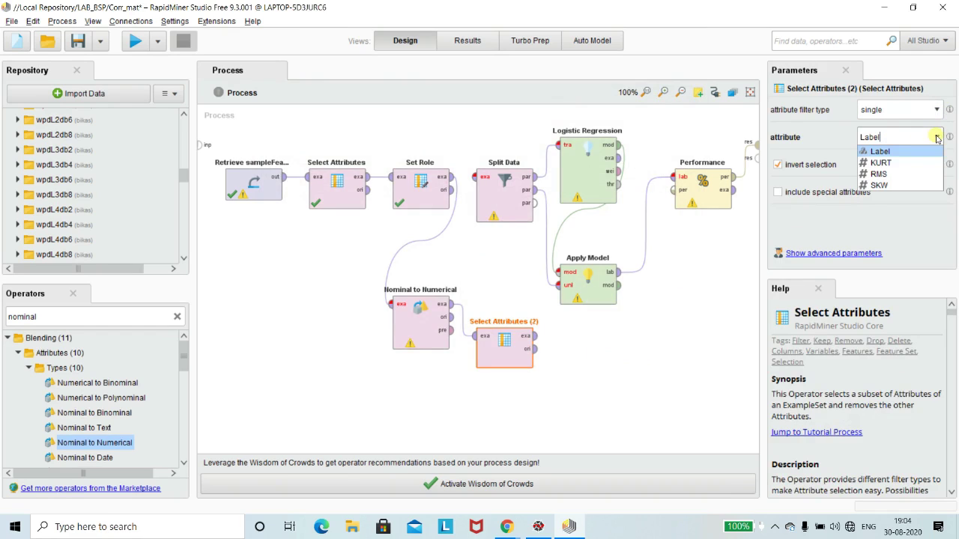
click(898, 152)
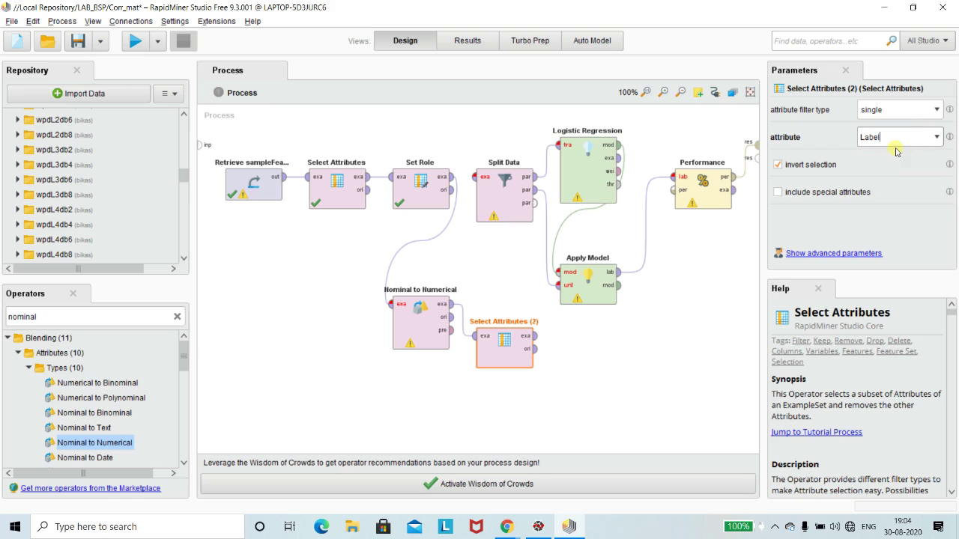
click(778, 165)
Connect the second Select Attributes operator's example set output to Split Data's input and accept the partition ratios 0.7 and 0.3
click(538, 336)
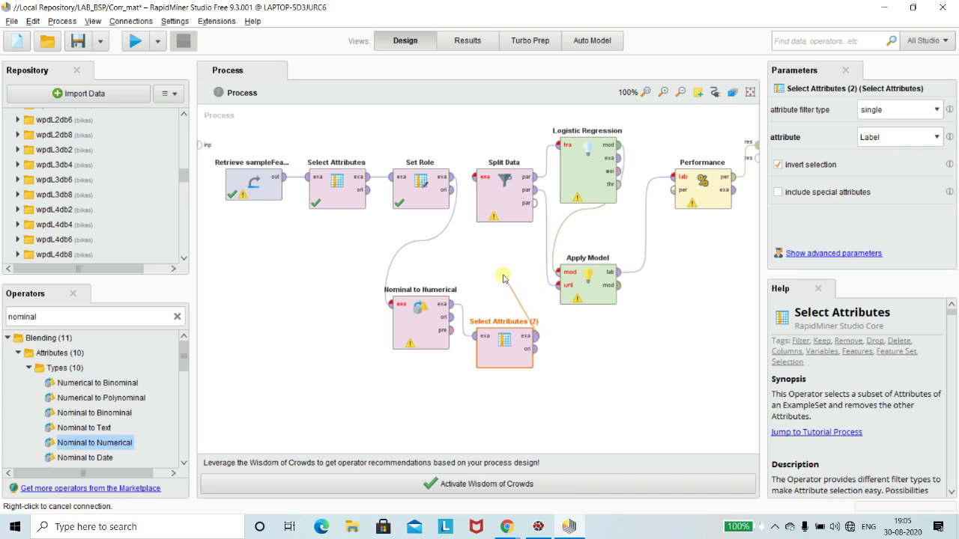
click(473, 183)
double_click(508, 203)
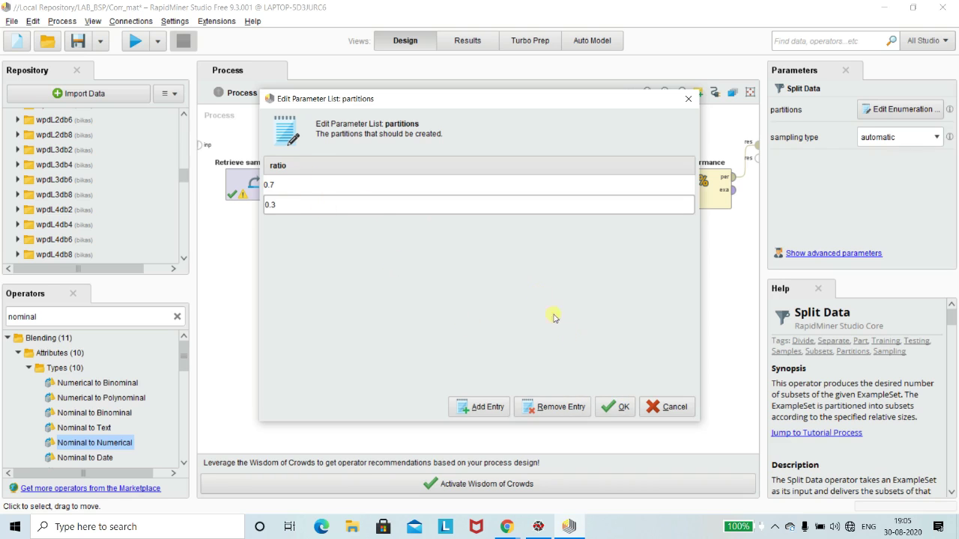
click(618, 407)
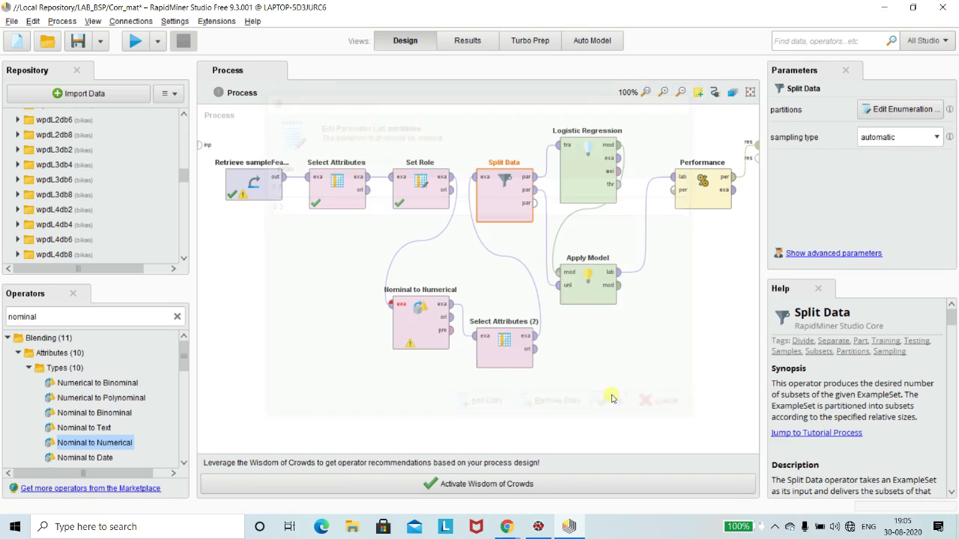
click(674, 303)
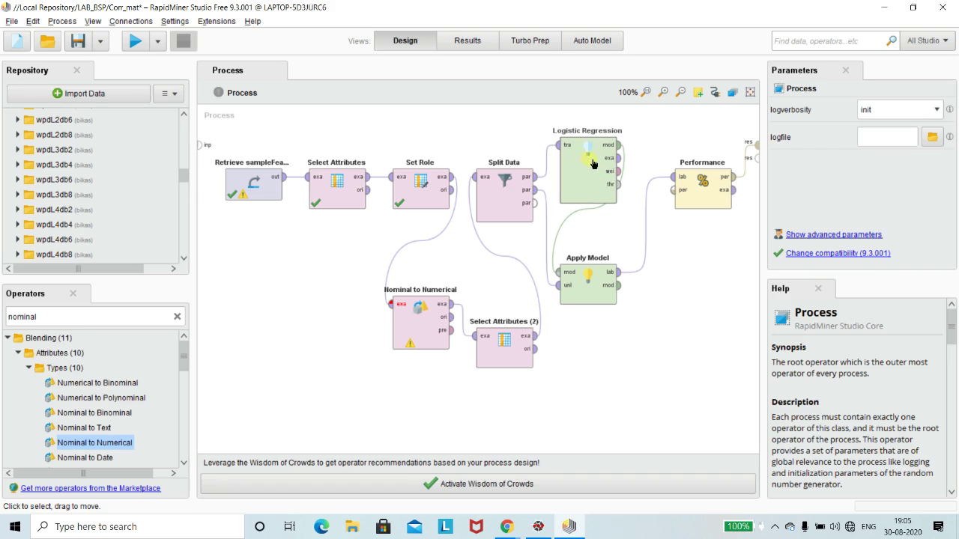
drag(534, 190, 560, 287)
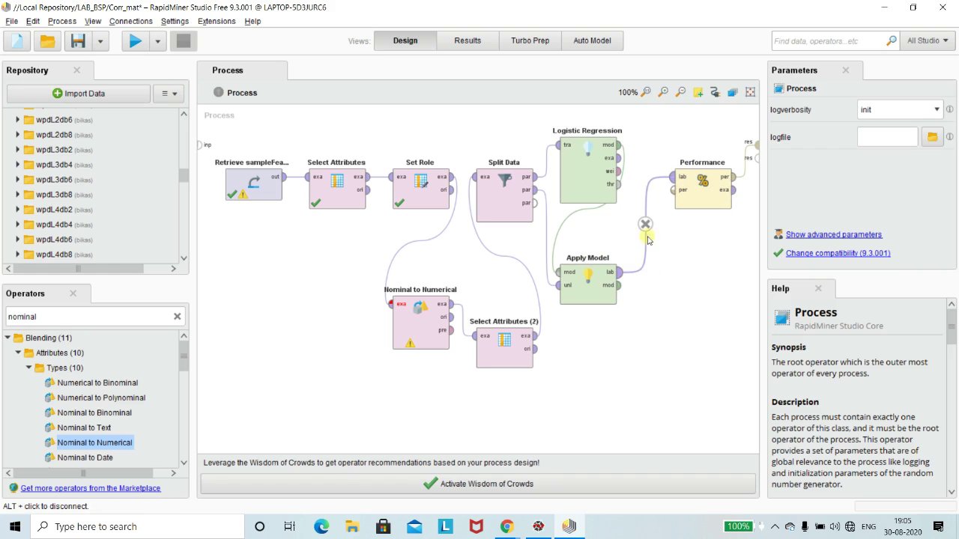
Enable root mean squared error as an additional criterion in the Performance operator
click(701, 193)
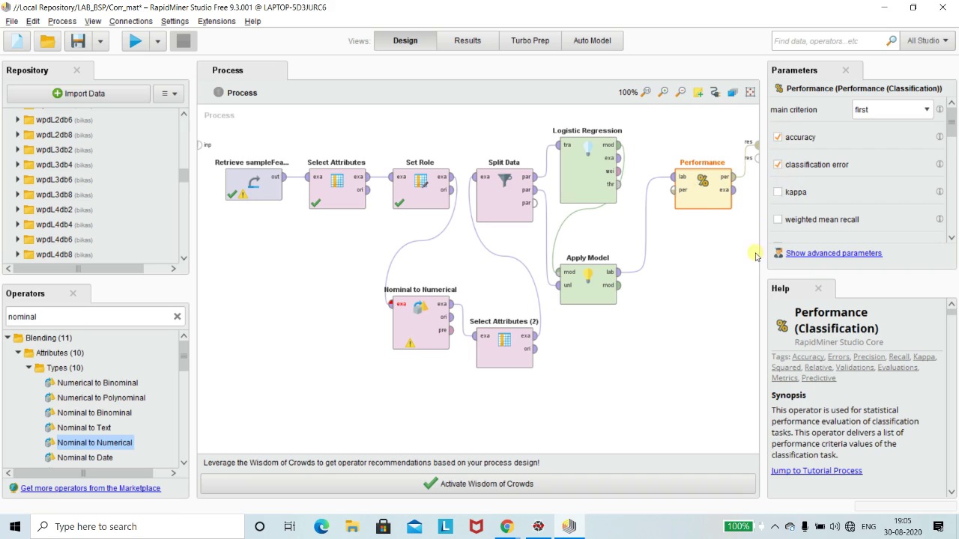
scroll(779, 218, down, 2)
scroll(779, 218, down, 8)
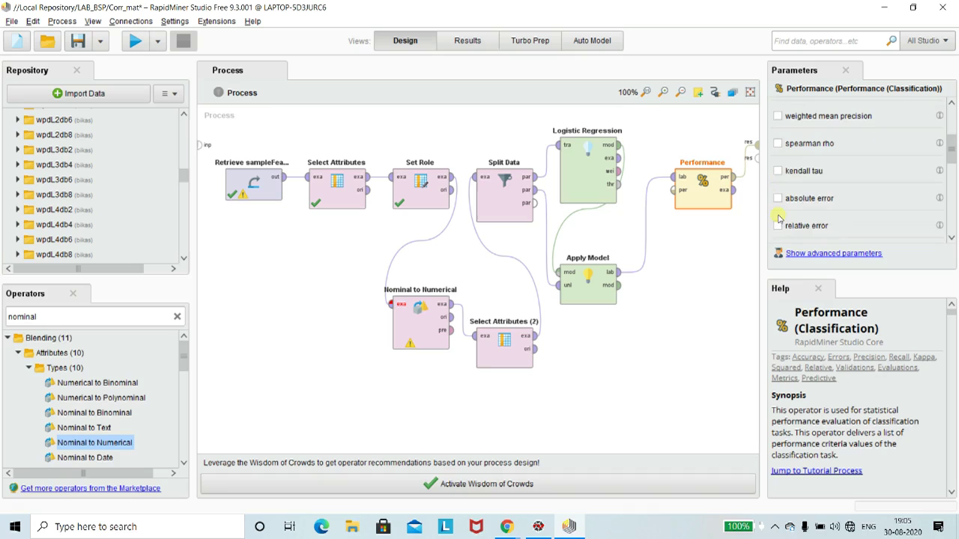
scroll(800, 198, down, 2)
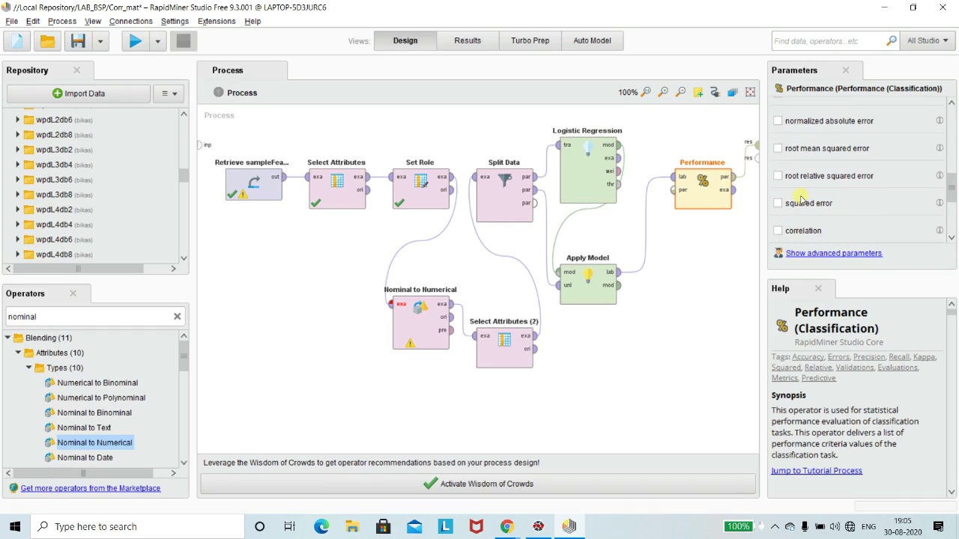
scroll(801, 199, up, 1)
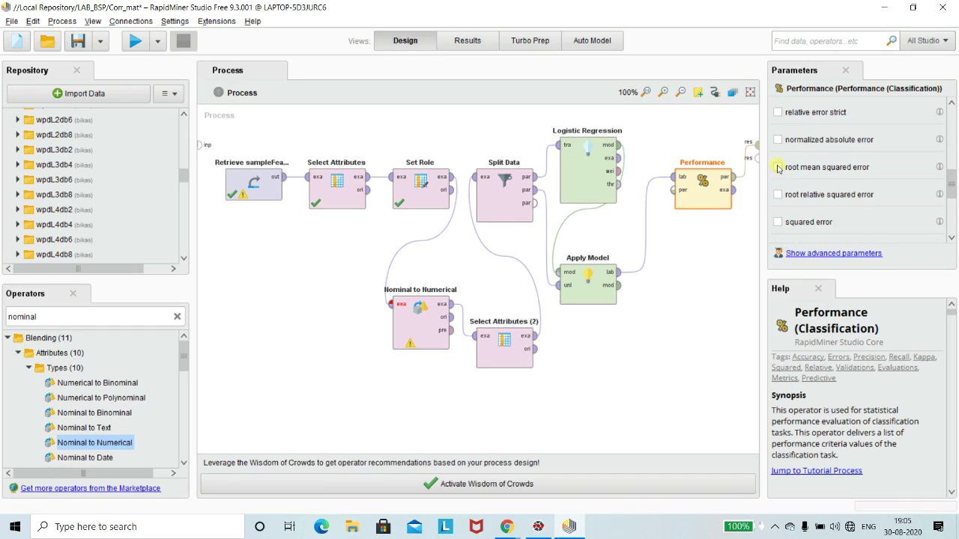
scroll(781, 194, down, 3)
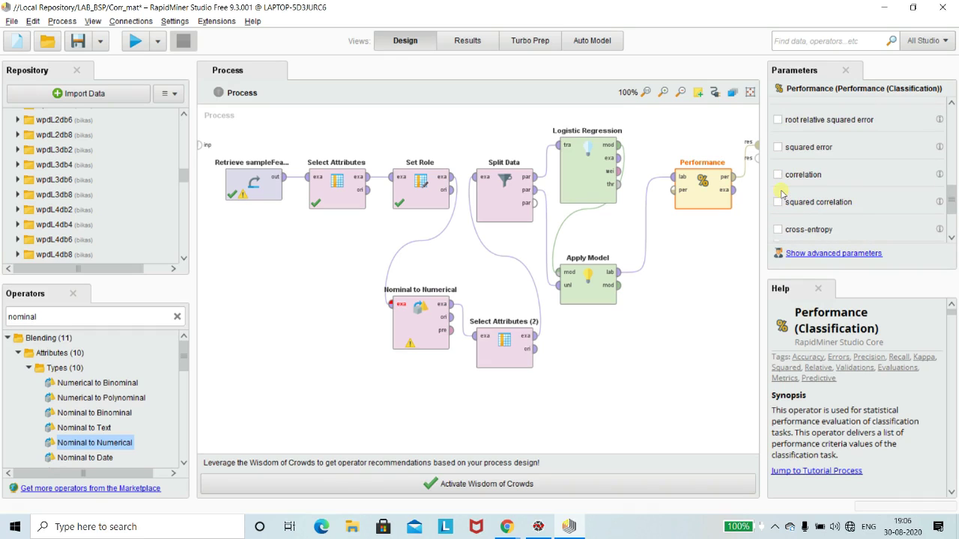
scroll(782, 193, down, 1)
scroll(781, 193, down, 3)
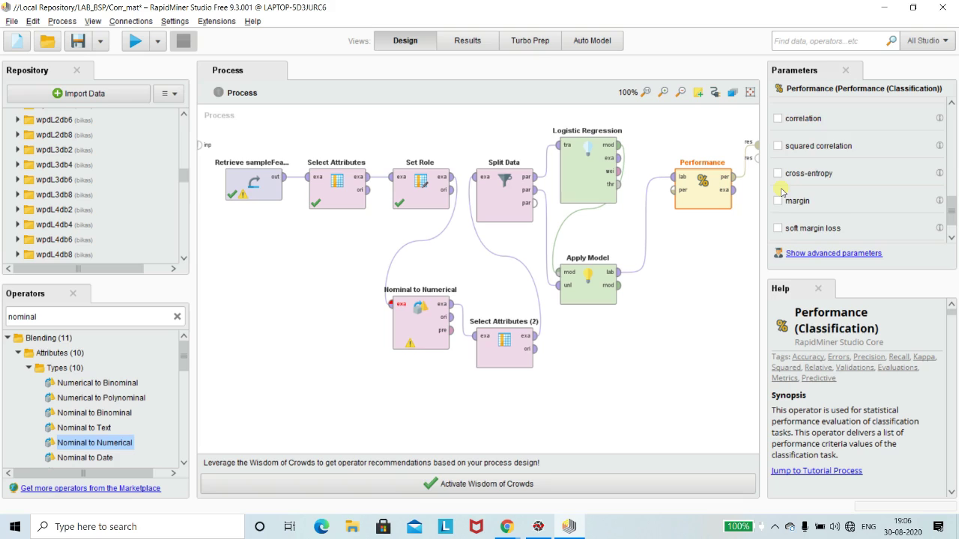
click(725, 293)
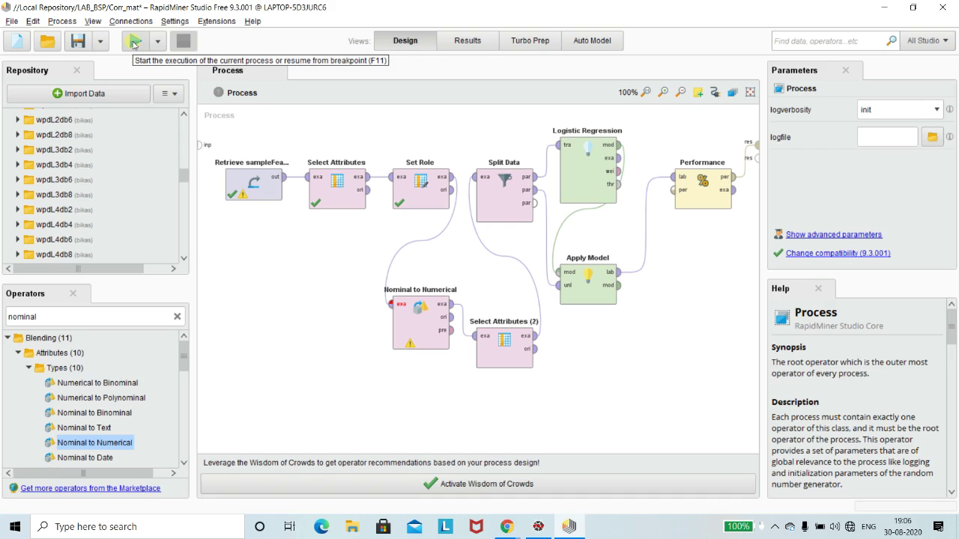
Run the process and review the classification error, root mean squared error and text description of the performance results
click(135, 43)
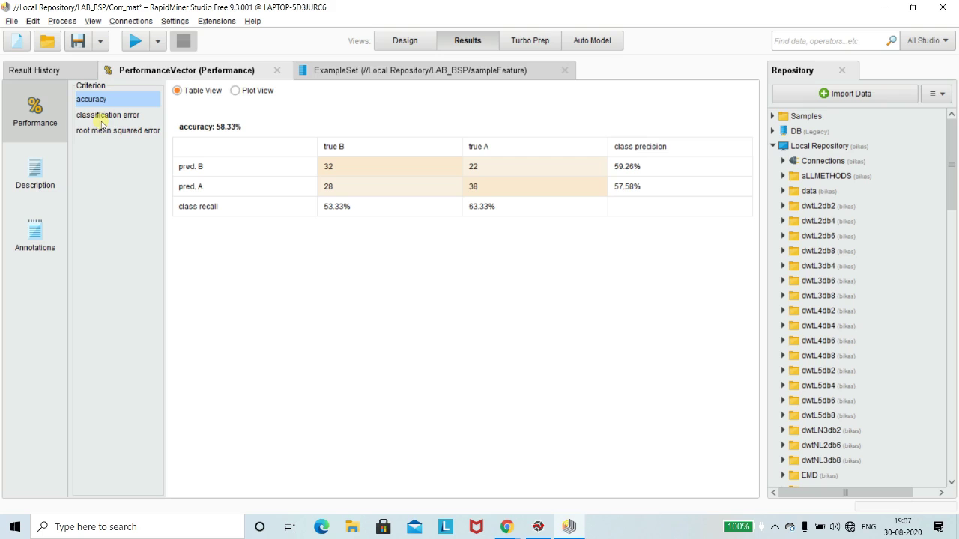
click(98, 117)
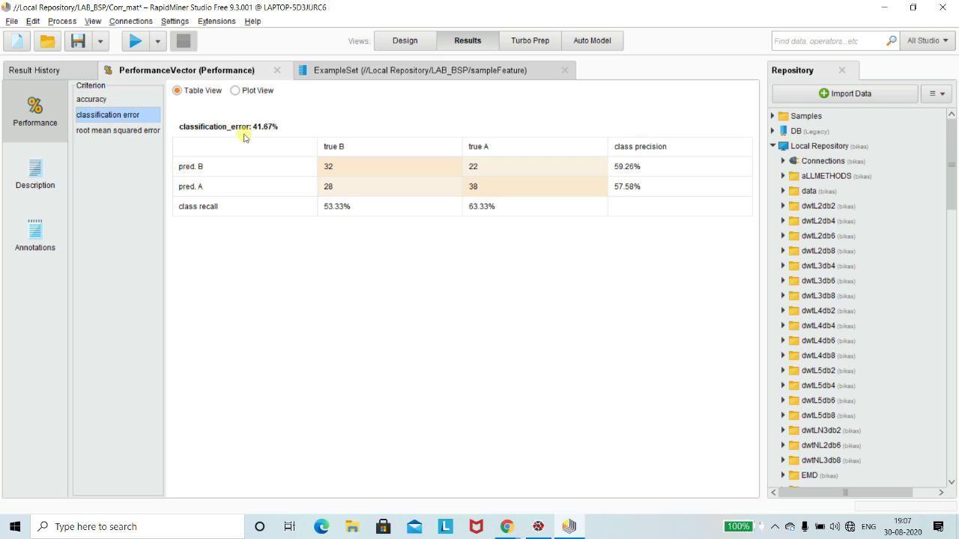
click(116, 132)
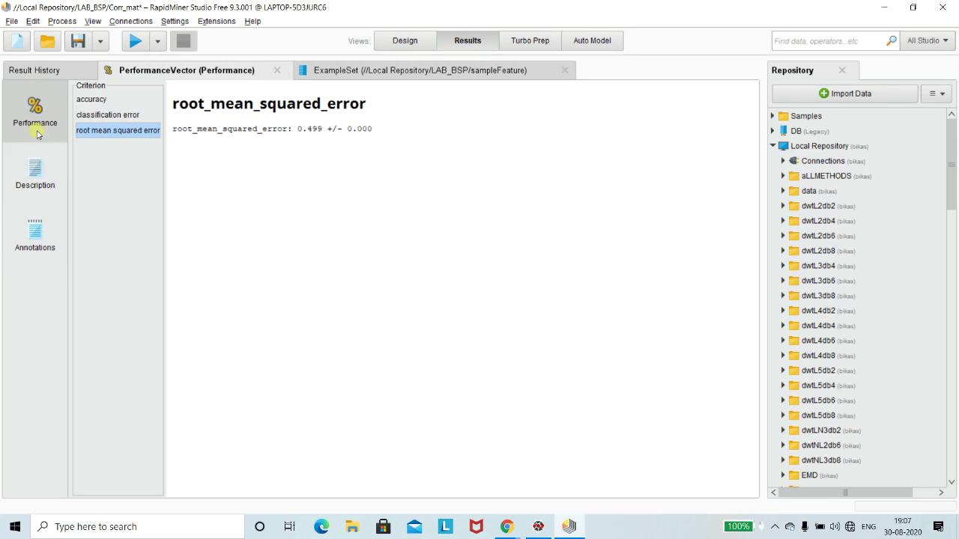
click(41, 177)
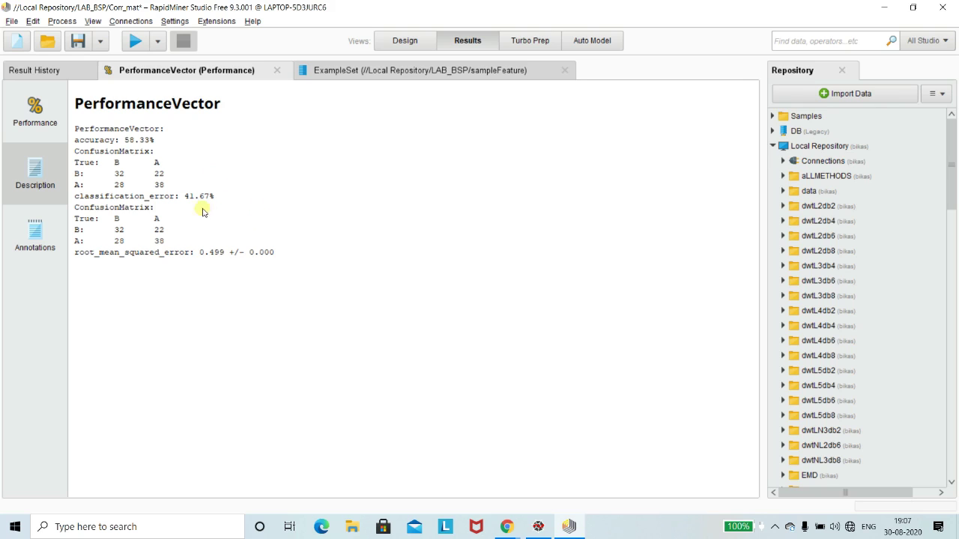
click(34, 120)
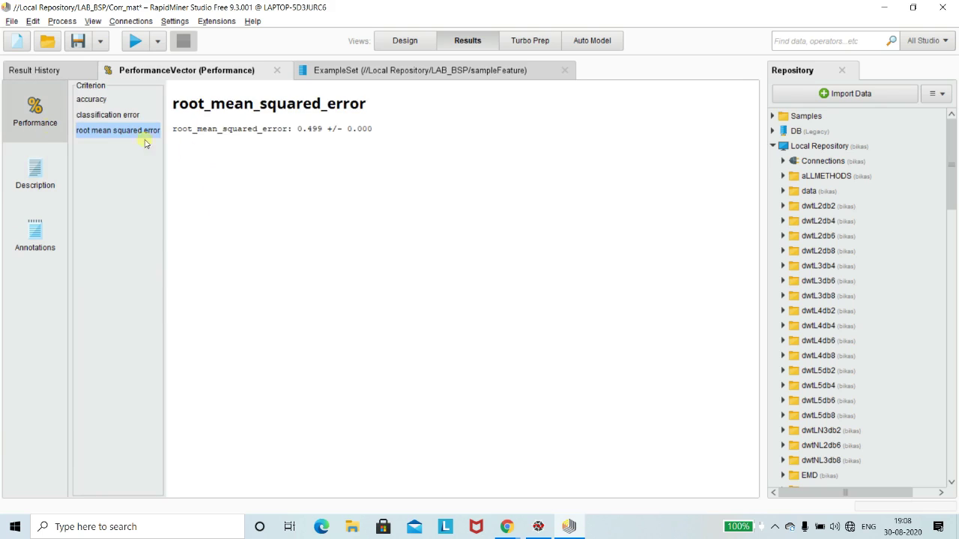
Return to the process design, search the operators for "logistic" and add a Logistic Regression (SVM) operator beneath Performance
click(404, 41)
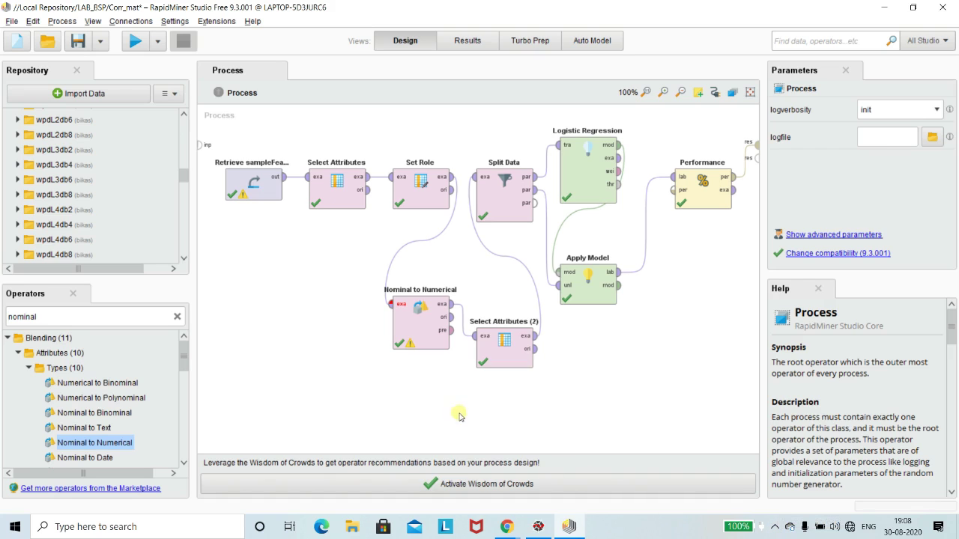
mouse_move(182, 355)
mouse_down()
mouse_move(180, 384)
mouse_move(181, 344)
mouse_up()
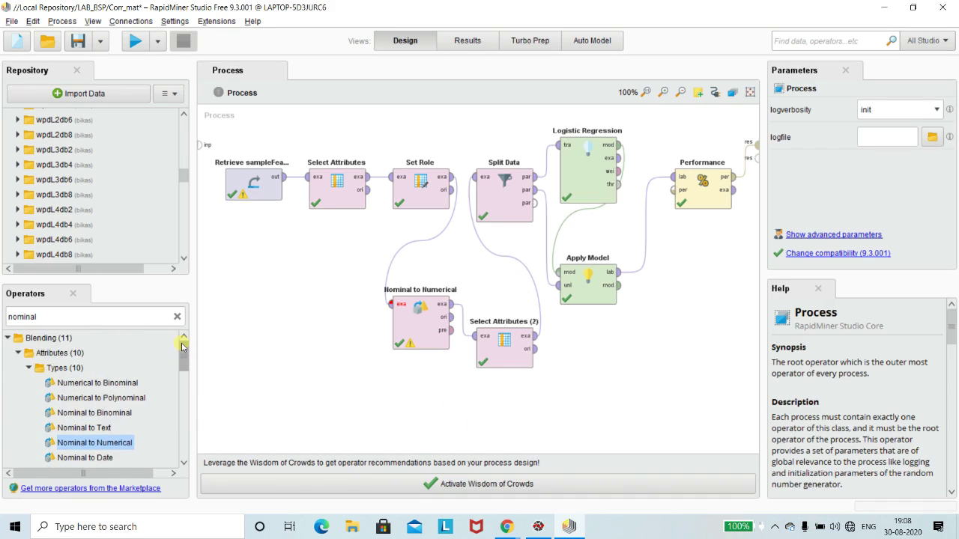
double_click(94, 320)
key(BackSpace)
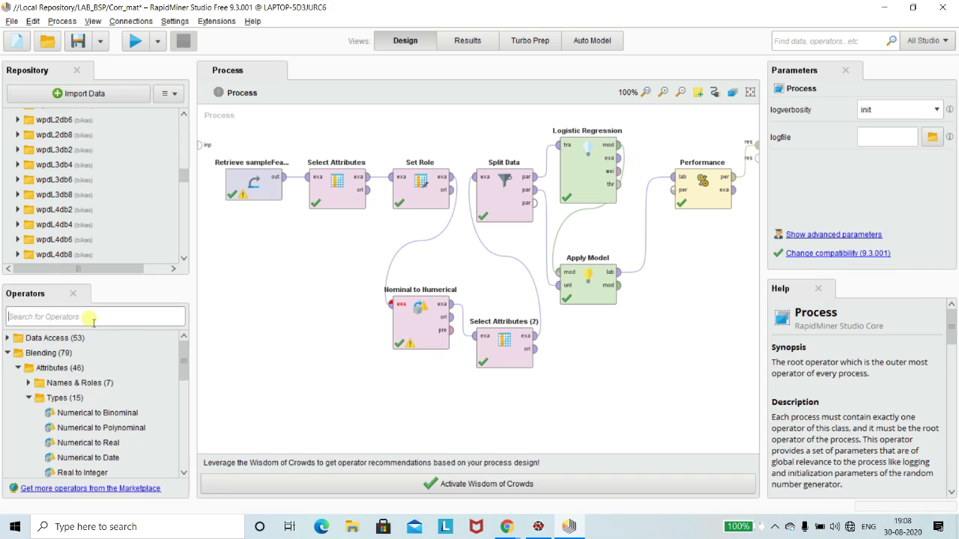
text(logistic)
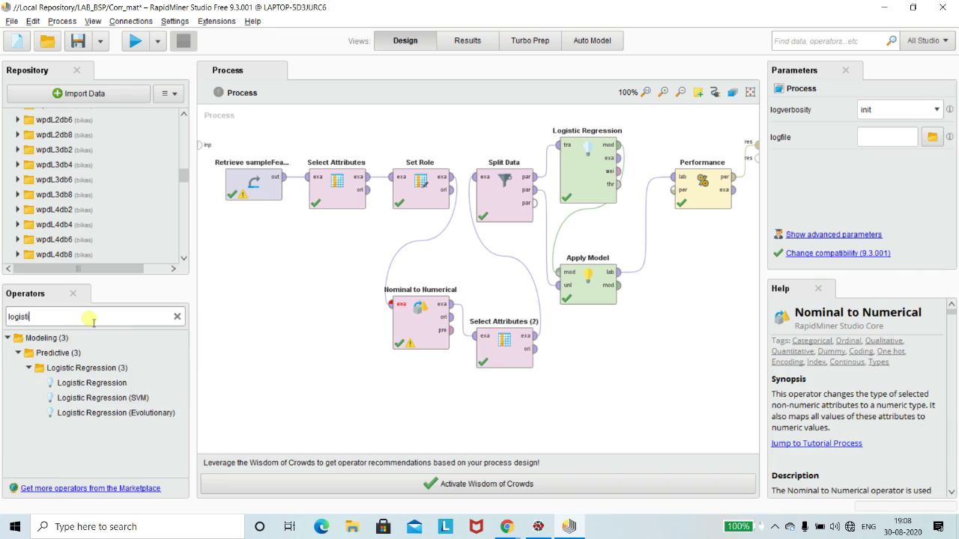
click(91, 399)
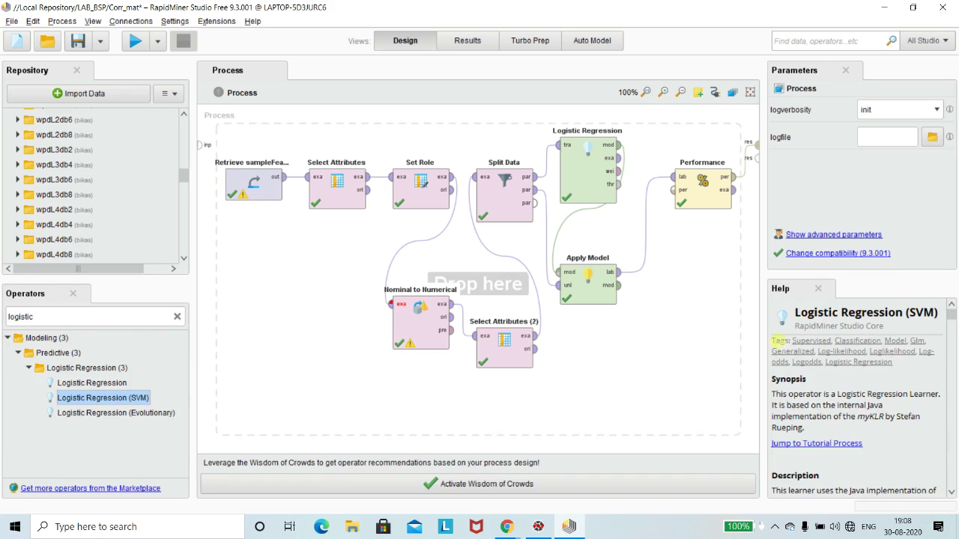
drag(685, 269, 680, 251)
Replace the Logistic Regression operator with Logistic Regression (SVM), wiring it from Split Data's first partition output to Apply Model's model input
click(592, 161)
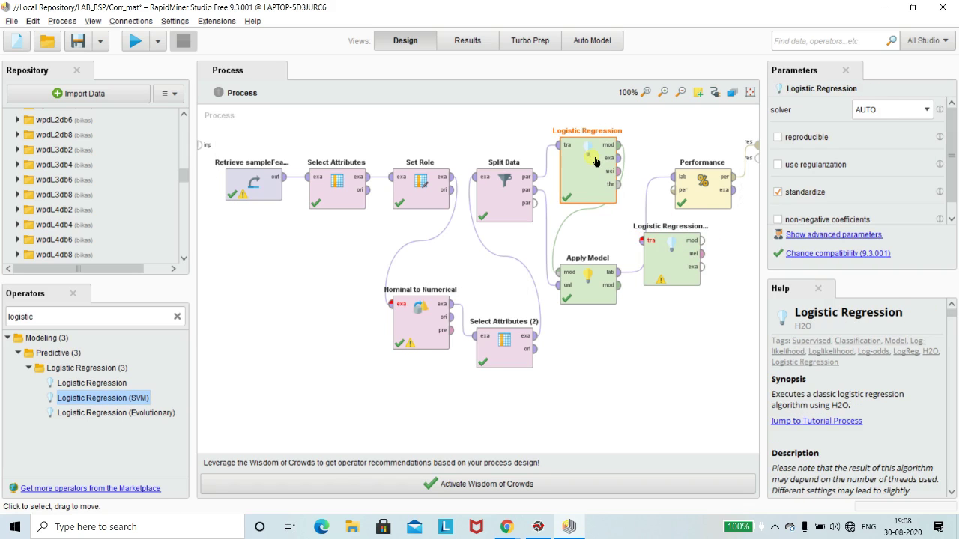
key(Delete)
drag(649, 268, 559, 145)
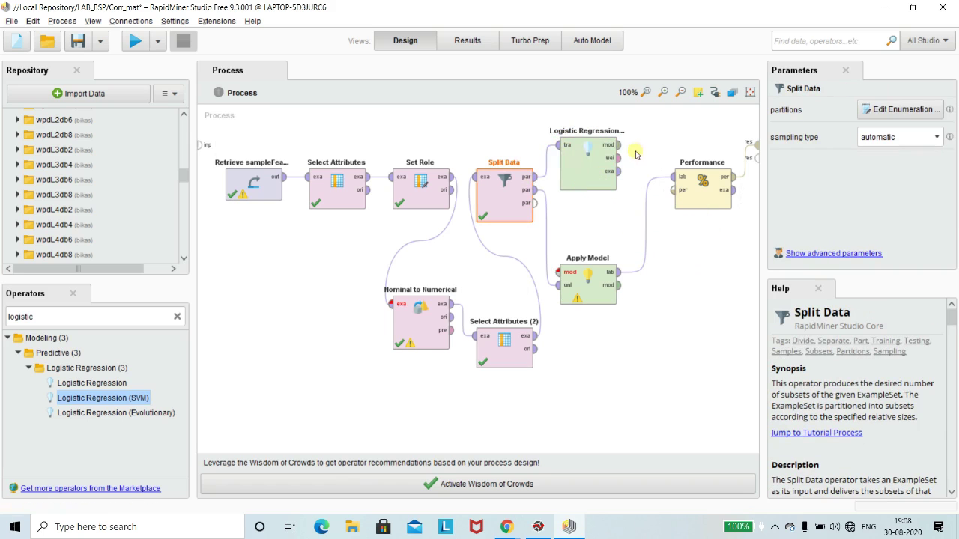
drag(623, 150, 559, 274)
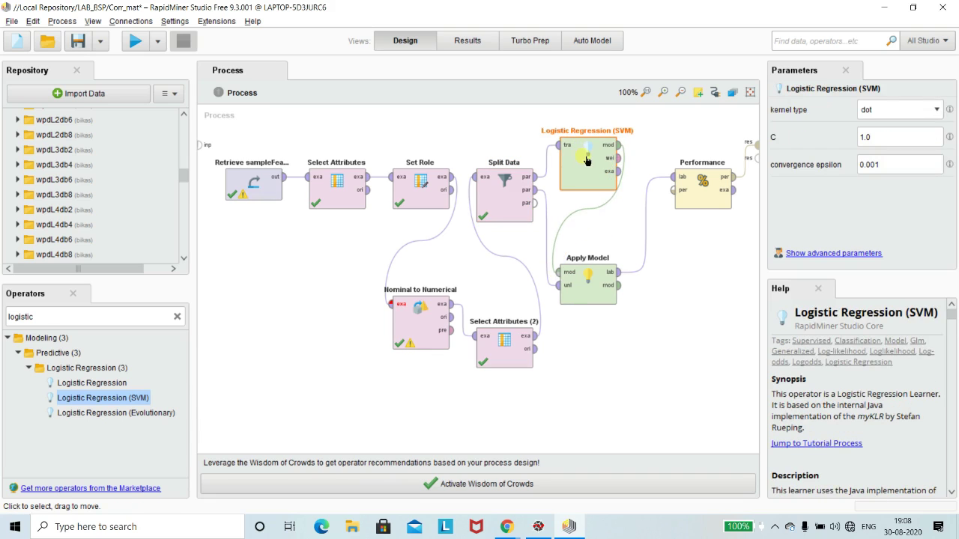
click(687, 312)
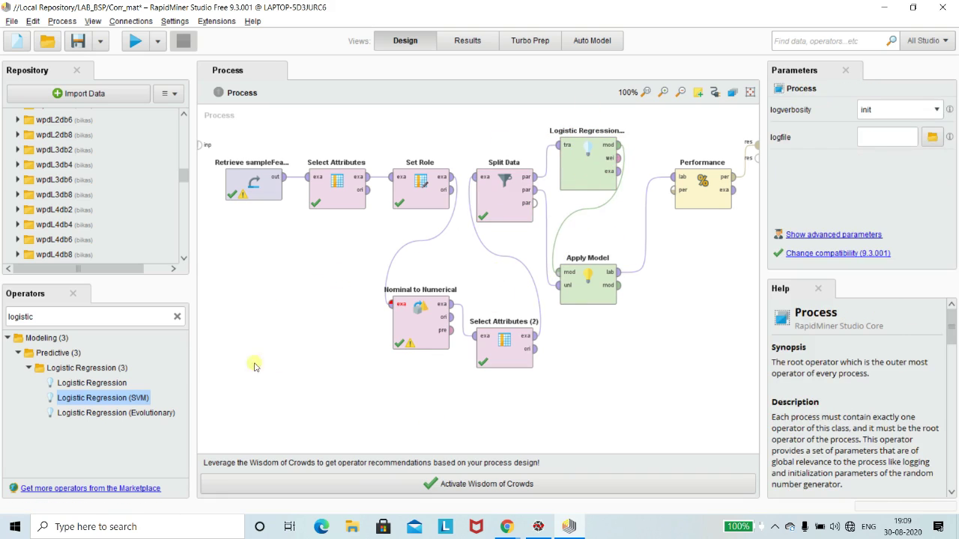
Run the process and review the accuracy, classification error and root mean squared error of the SVM-based model
drag(146, 399, 150, 404)
click(137, 44)
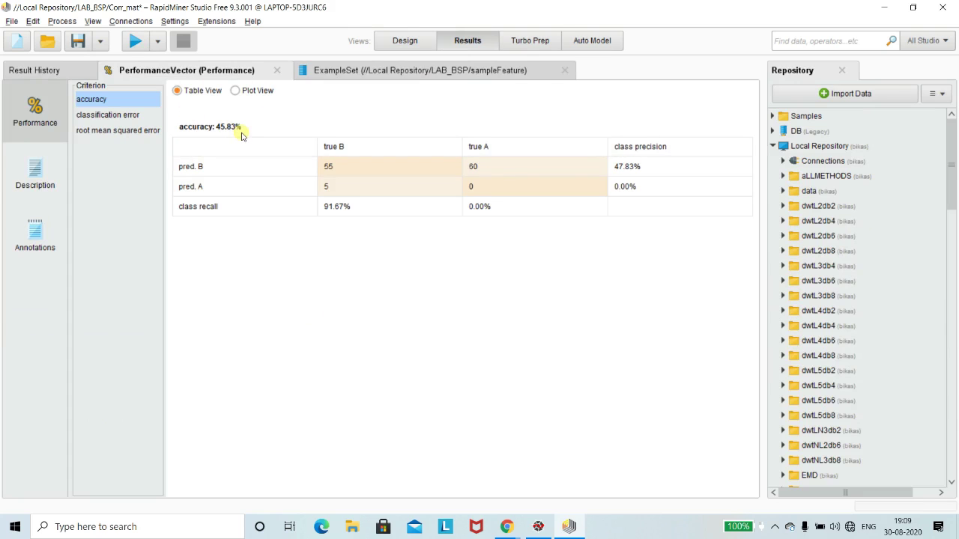
click(130, 116)
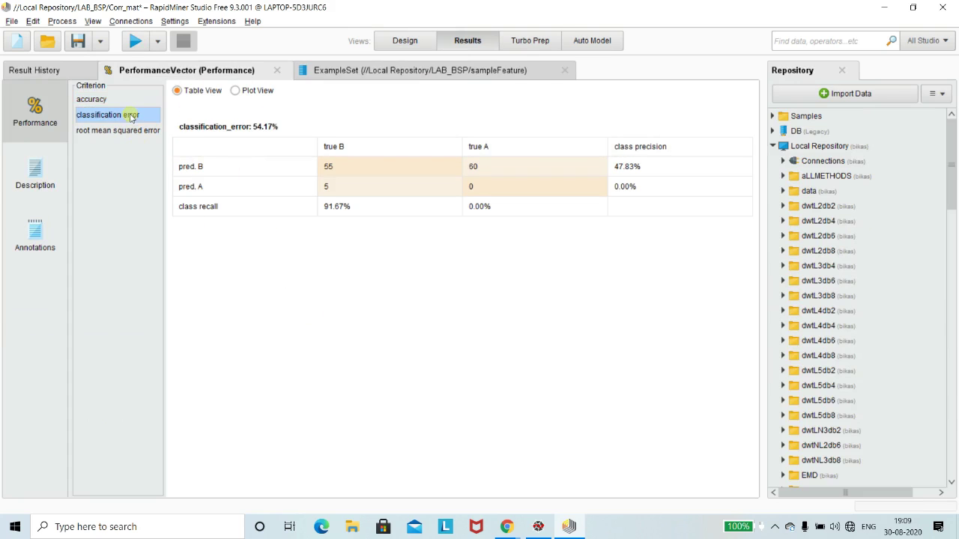
click(119, 133)
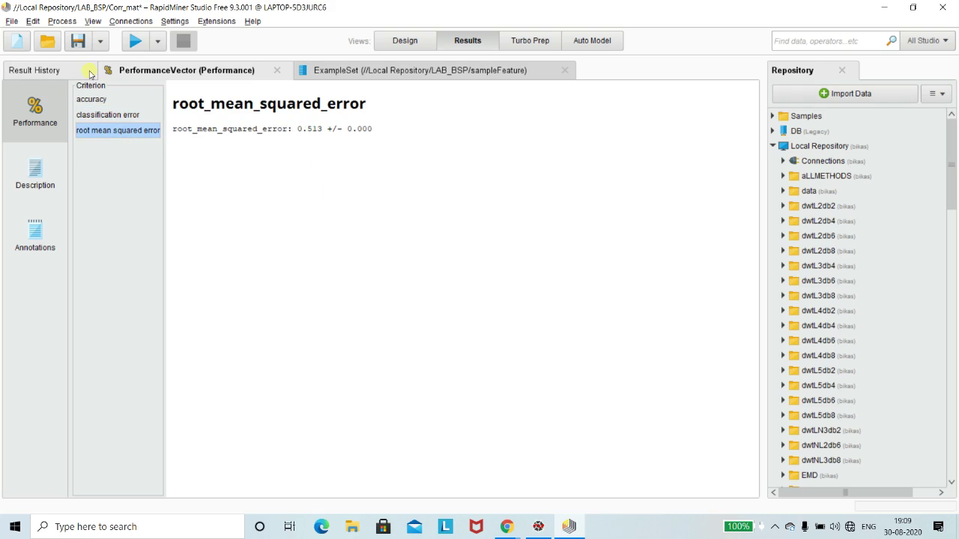
Return to the process design and enable absolute error, normalized absolute error and logistic loss as additional criteria in the Performance operator
click(378, 42)
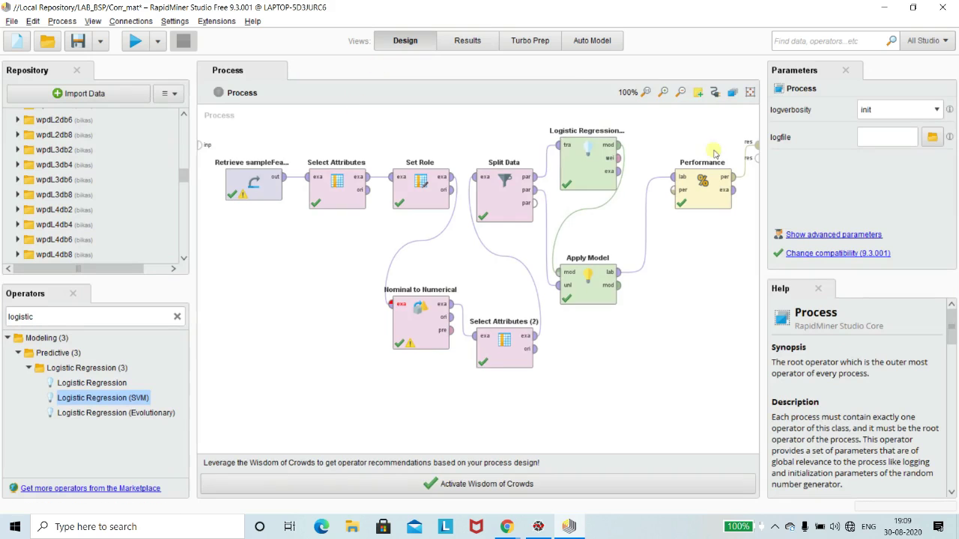
click(702, 182)
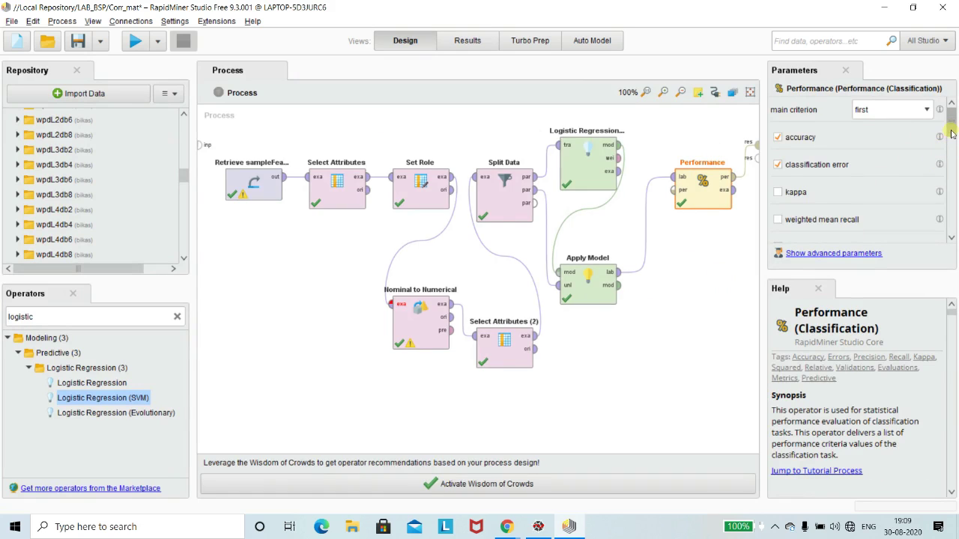
scroll(952, 133, down, 2)
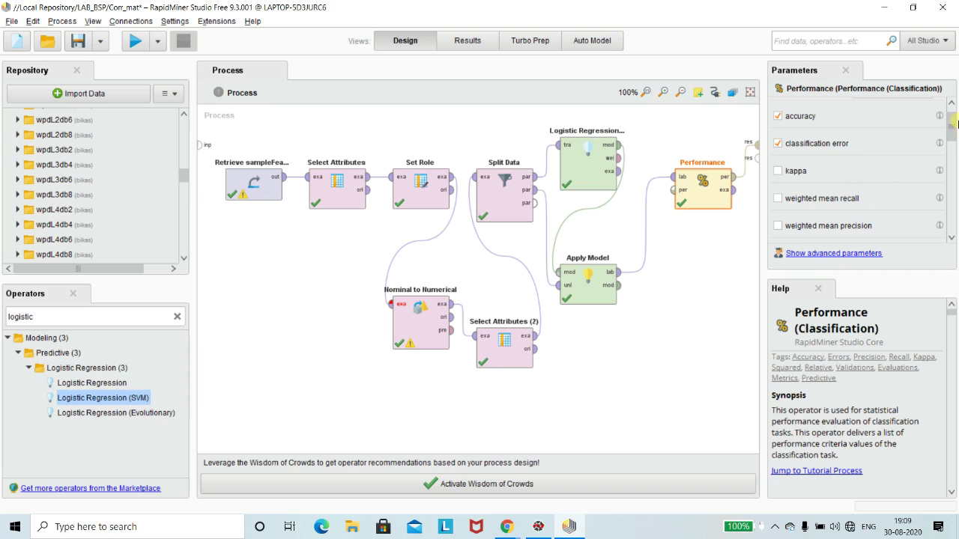
drag(953, 128, 955, 160)
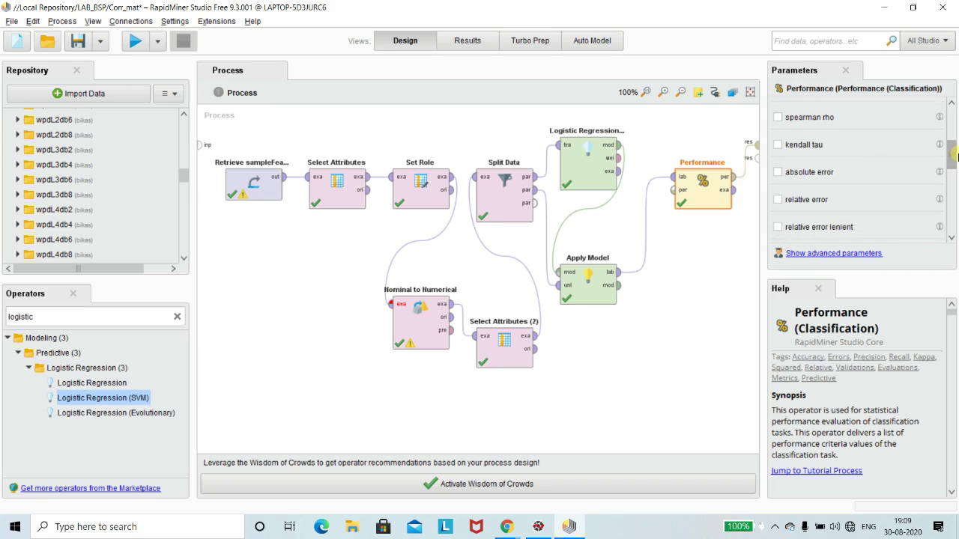
scroll(815, 201, down, 3)
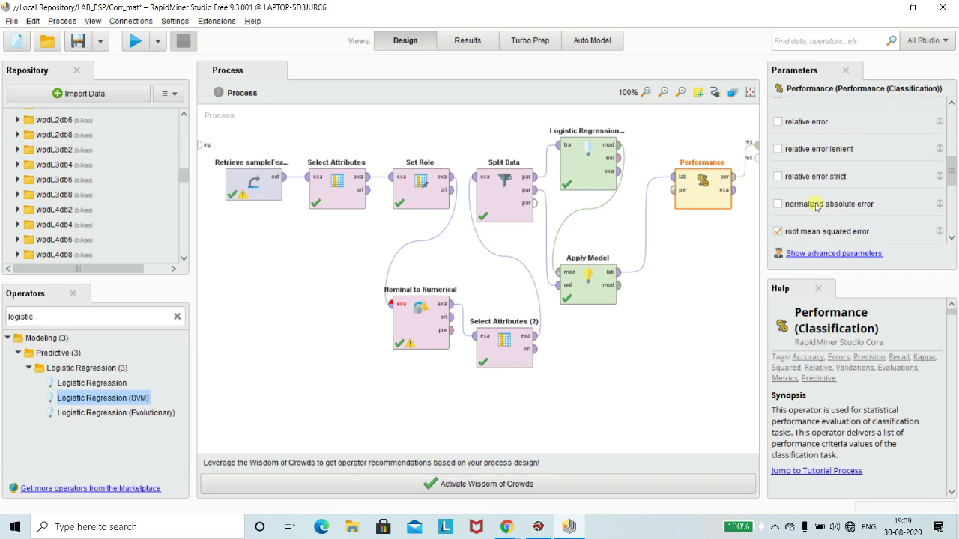
scroll(817, 206, down, 1)
click(778, 186)
scroll(779, 190, down, 2)
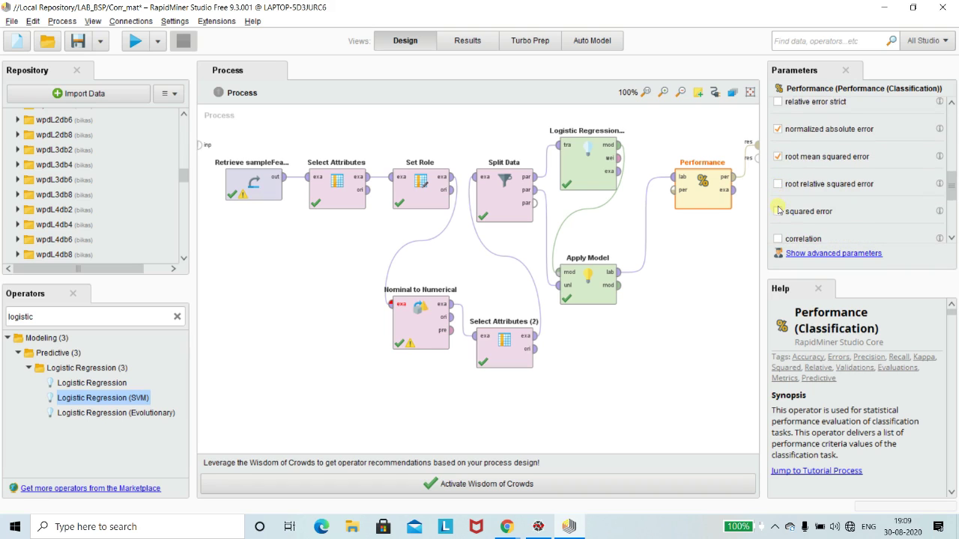
scroll(779, 217, down, 4)
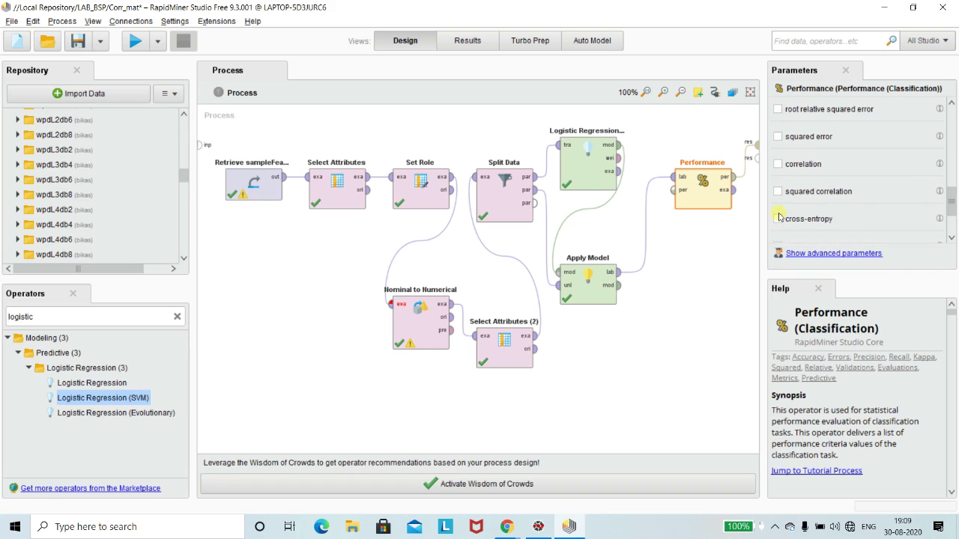
scroll(778, 216, down, 2)
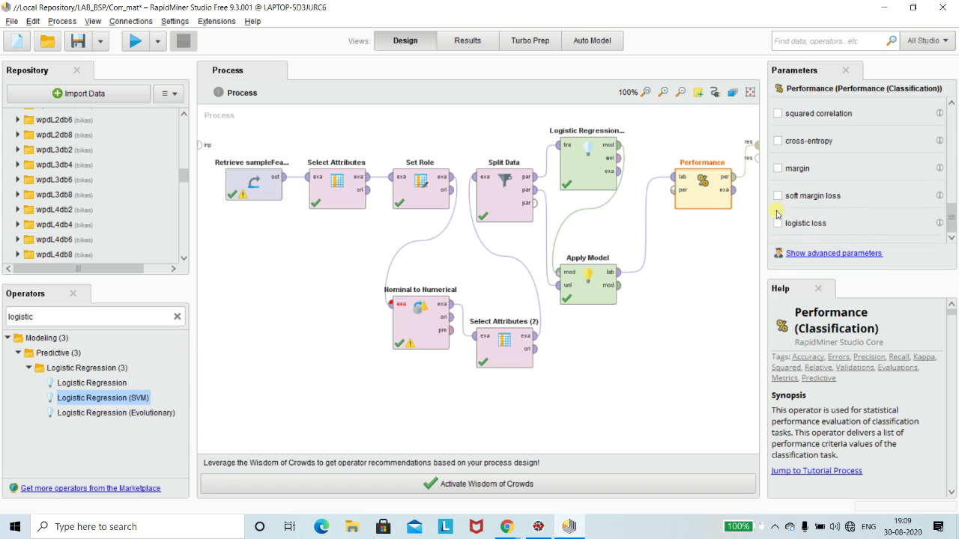
click(700, 259)
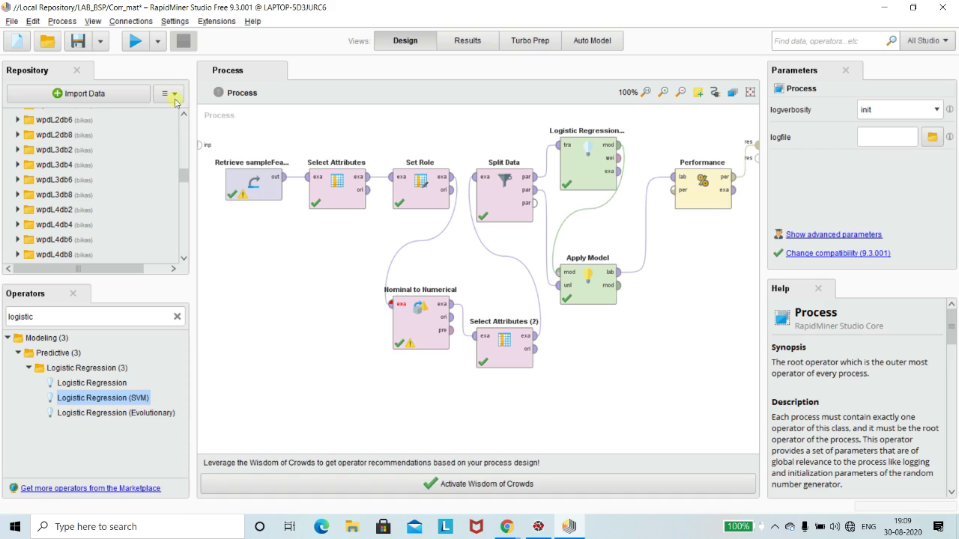
Run the process, review every performance criterion and the text description, and return to the process design
click(133, 42)
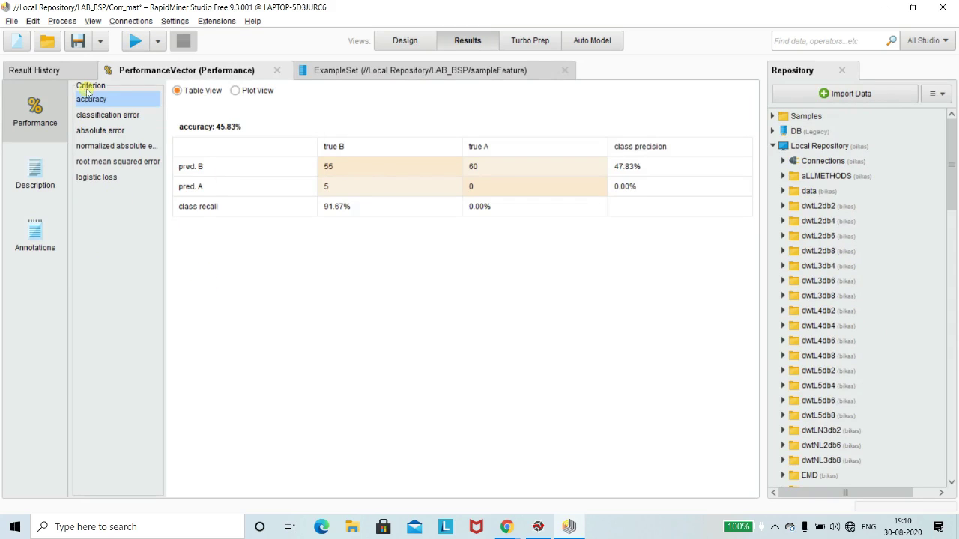
click(105, 131)
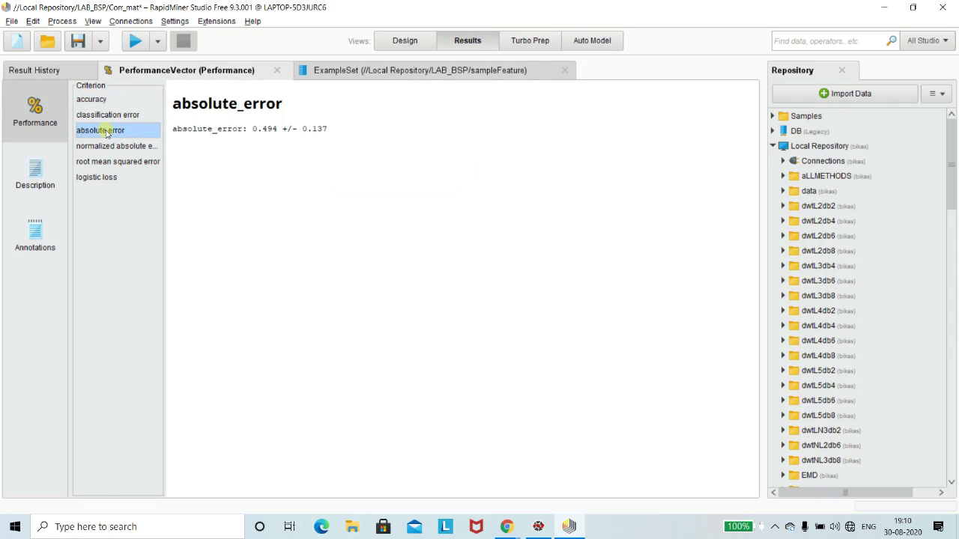
click(106, 146)
click(105, 161)
click(110, 178)
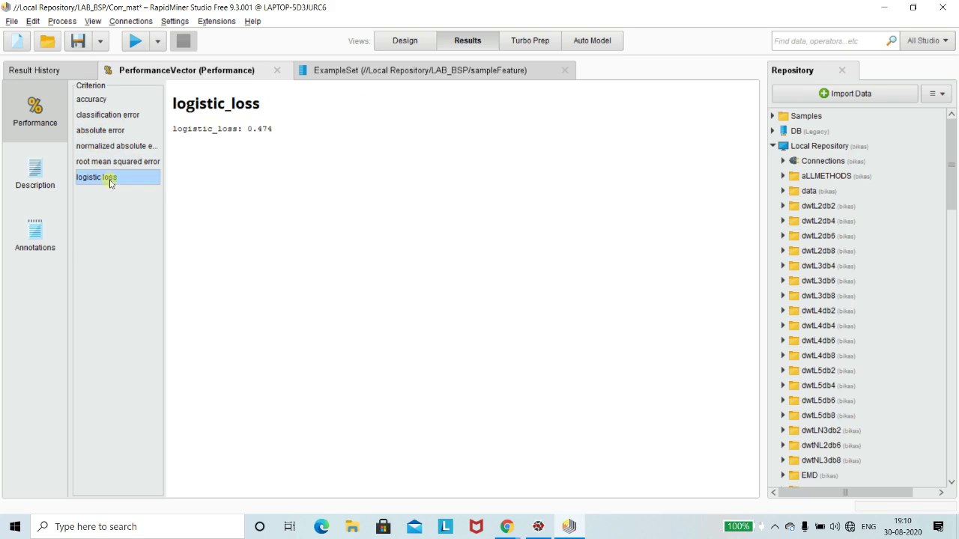
click(104, 161)
click(105, 146)
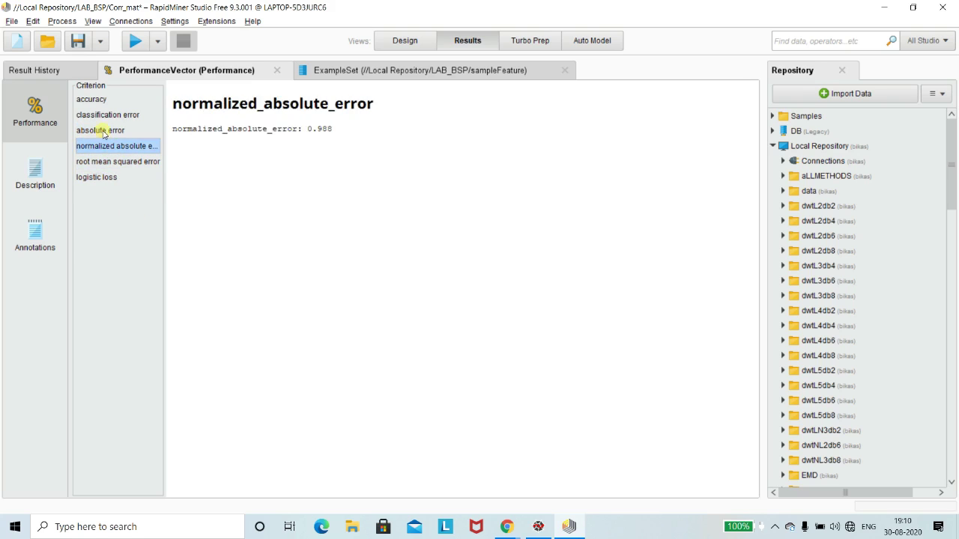
click(100, 130)
click(97, 114)
click(91, 98)
click(30, 178)
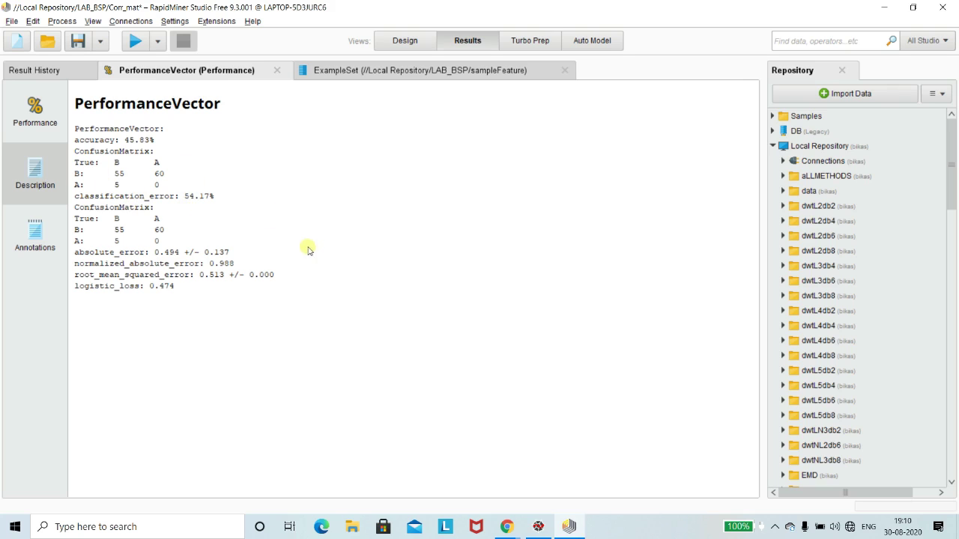
click(404, 41)
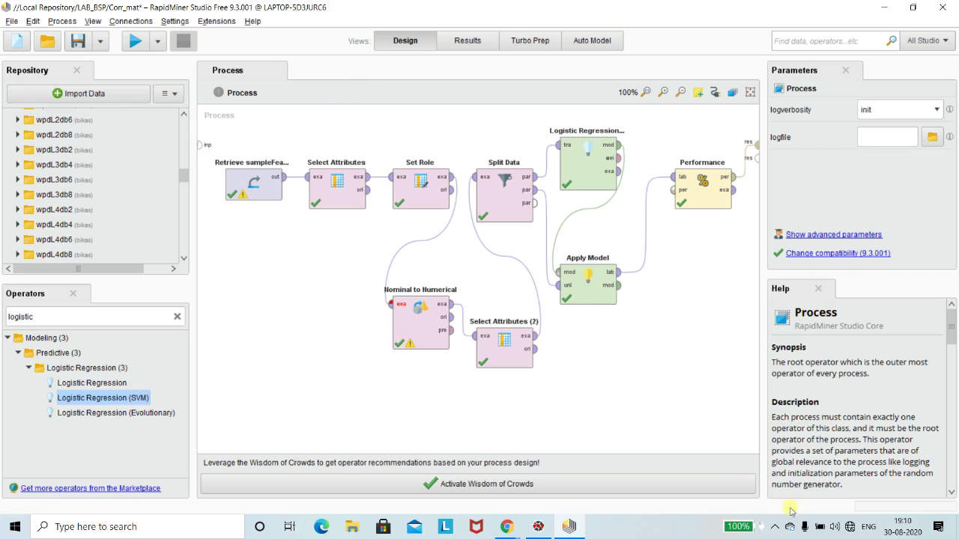
click(774, 527)
click(774, 501)
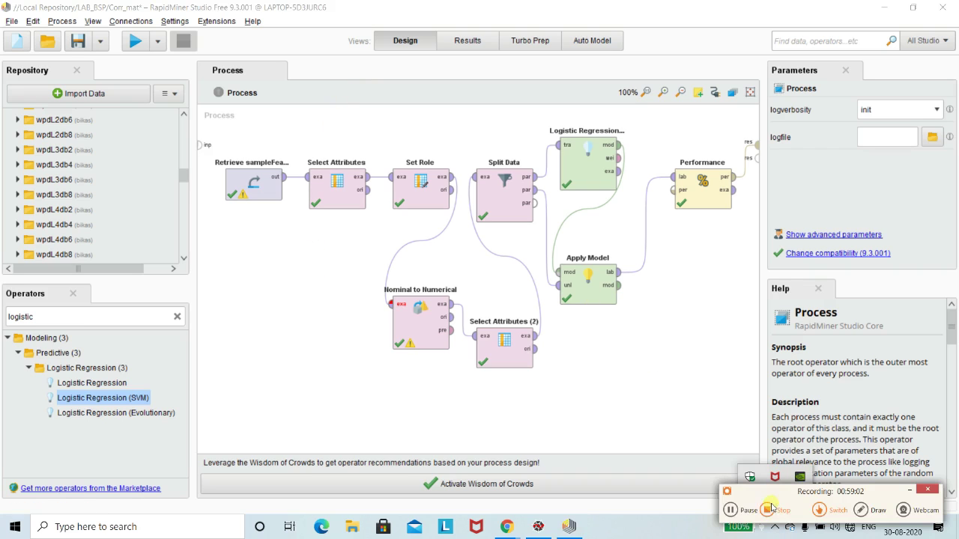
click(734, 512)
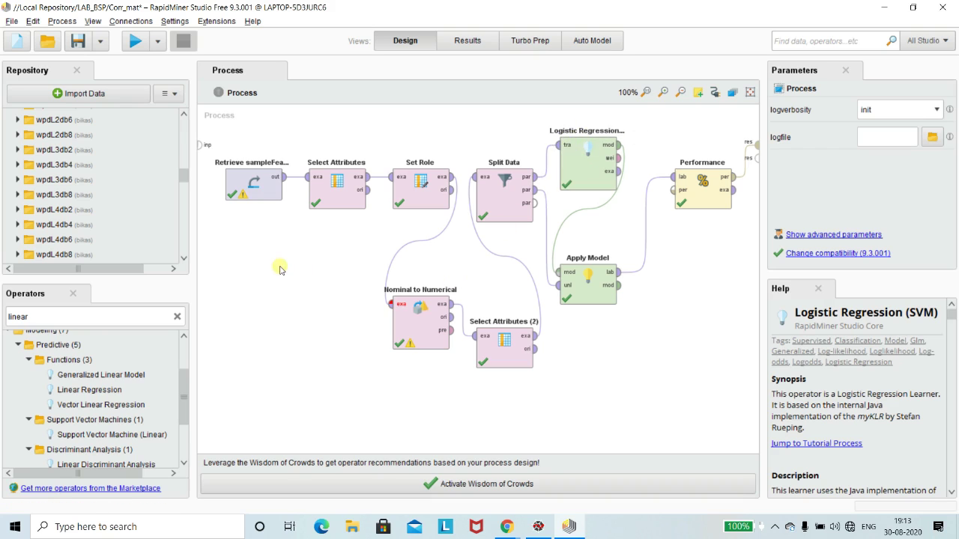
Search the operators for "linear regress" and add a Linear Regression operator to the process beside Apply Model
drag(134, 374, 146, 366)
drag(201, 378, 105, 313)
double_click(107, 316)
key(BackSpace)
text(linear)
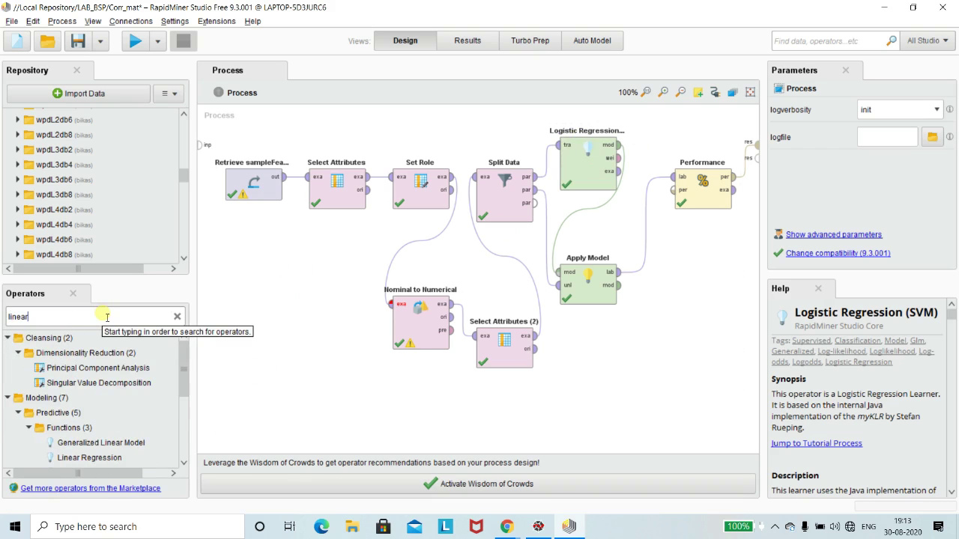
text( regress)
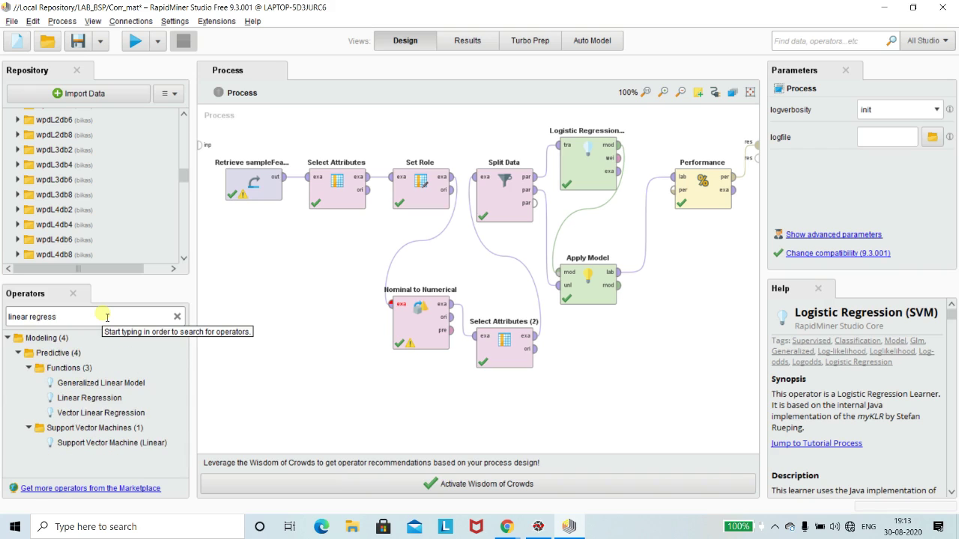
drag(80, 442, 79, 438)
drag(84, 400, 668, 322)
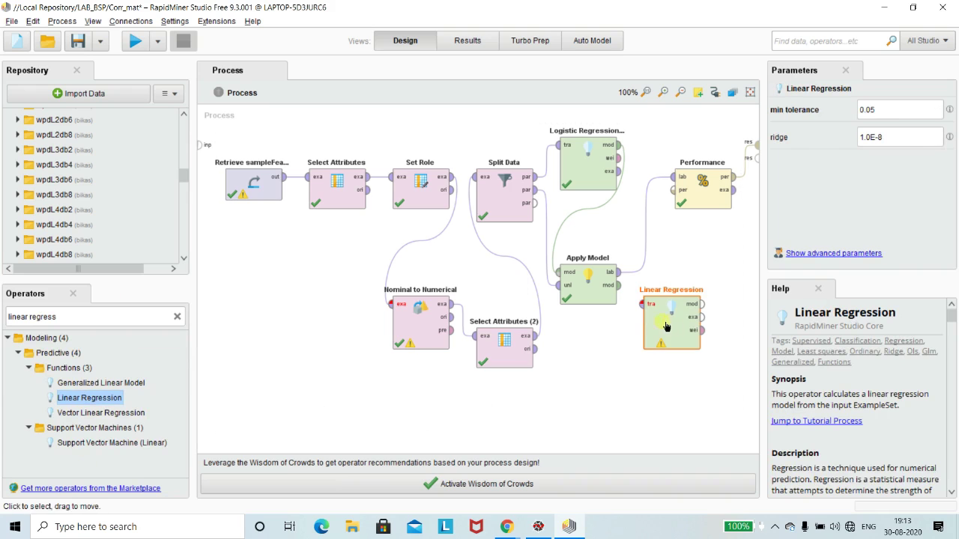
Replace Logistic Regression (SVM) with the Linear Regression operator, connecting it to Split Data's first partition output and Apply Model's model input
click(601, 145)
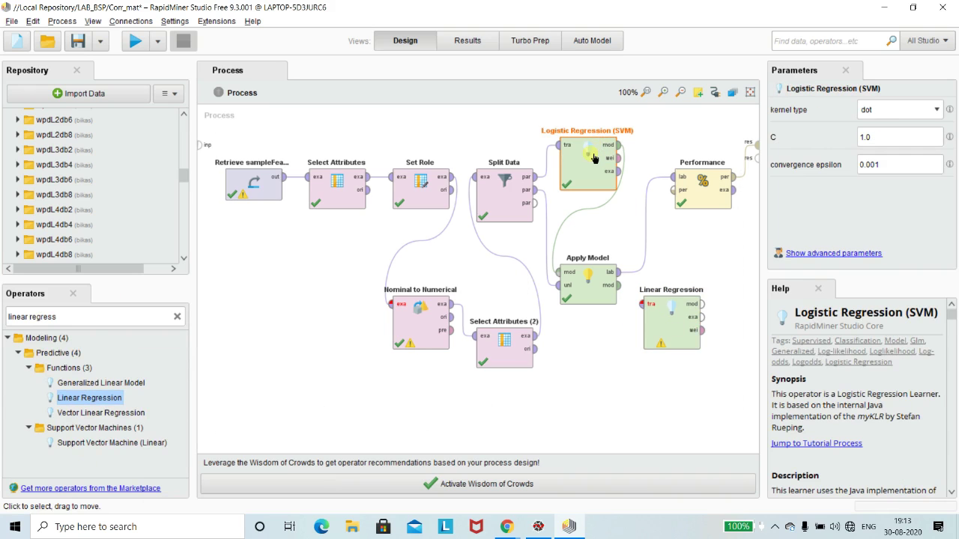
key(Delete)
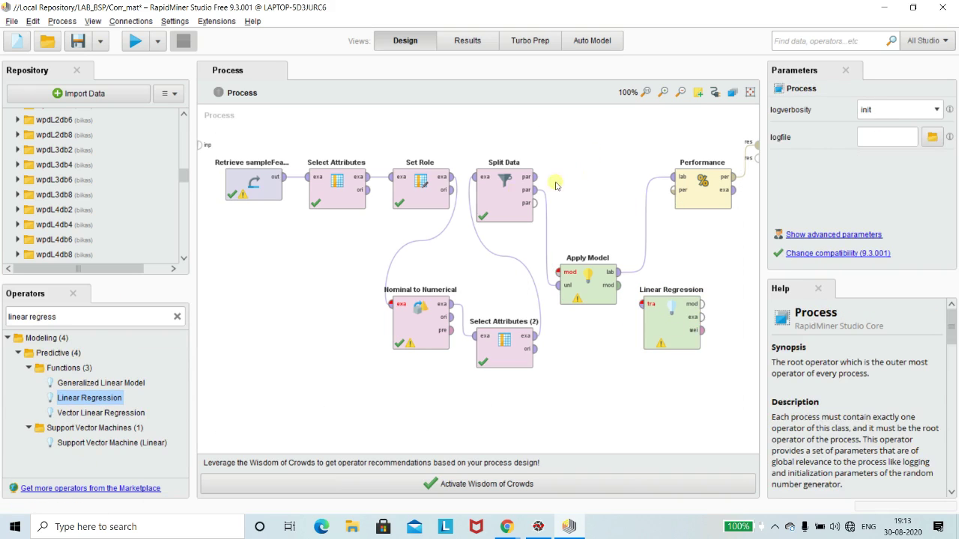
drag(537, 177, 591, 187)
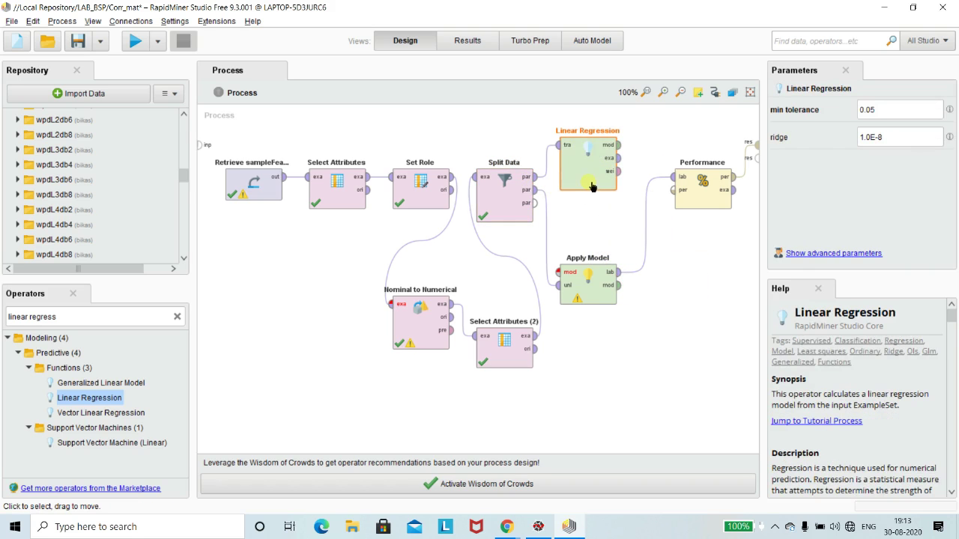
drag(619, 146, 563, 273)
click(732, 324)
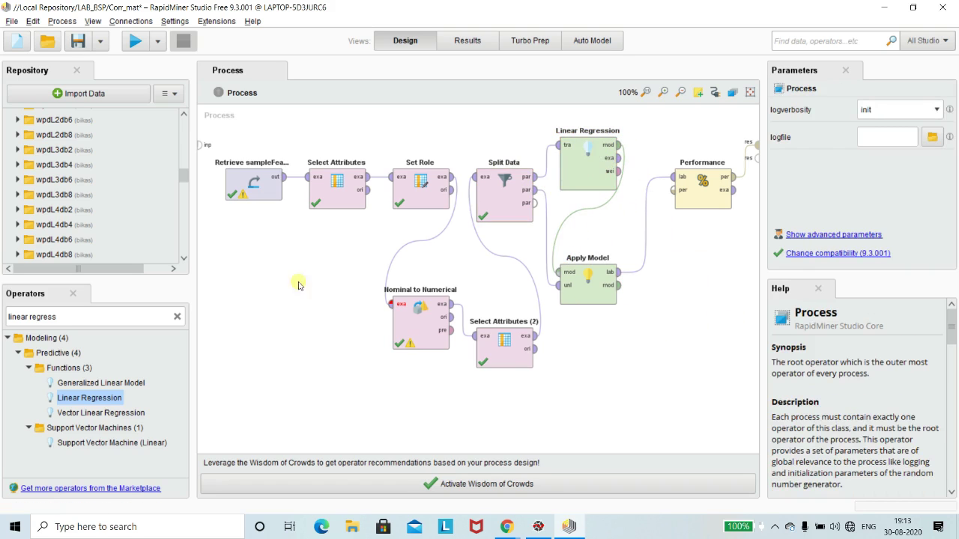
Run the process, review the linear regression performance description and accuracy table, and return to the process design
click(131, 42)
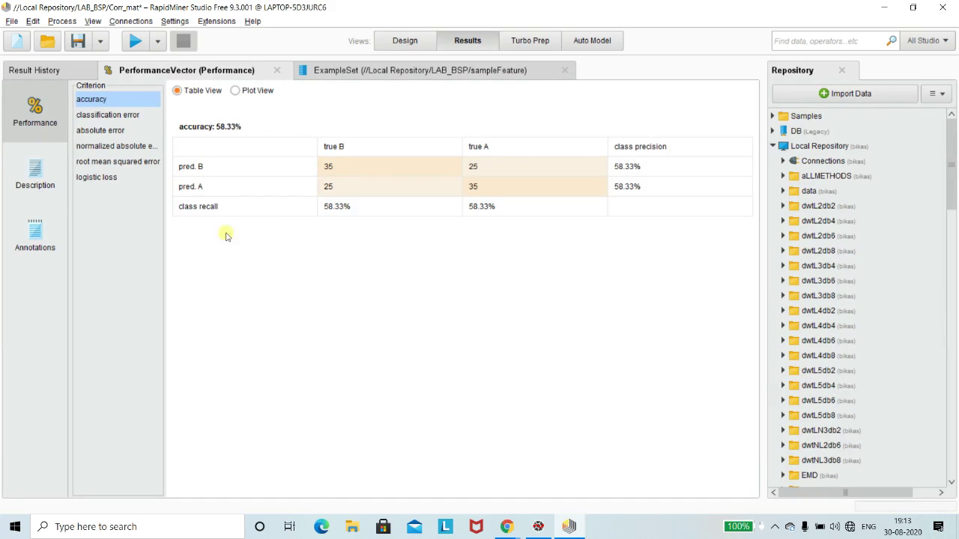
click(35, 174)
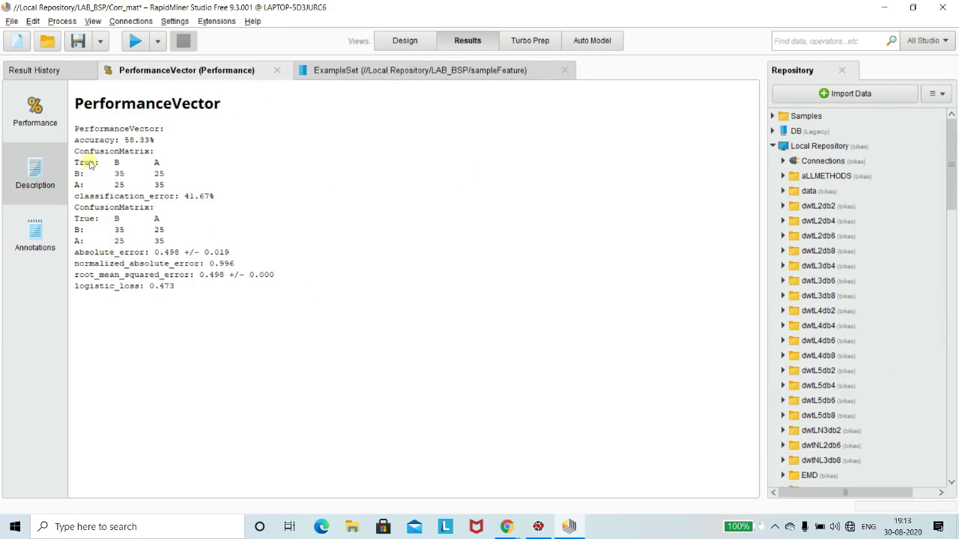
click(36, 113)
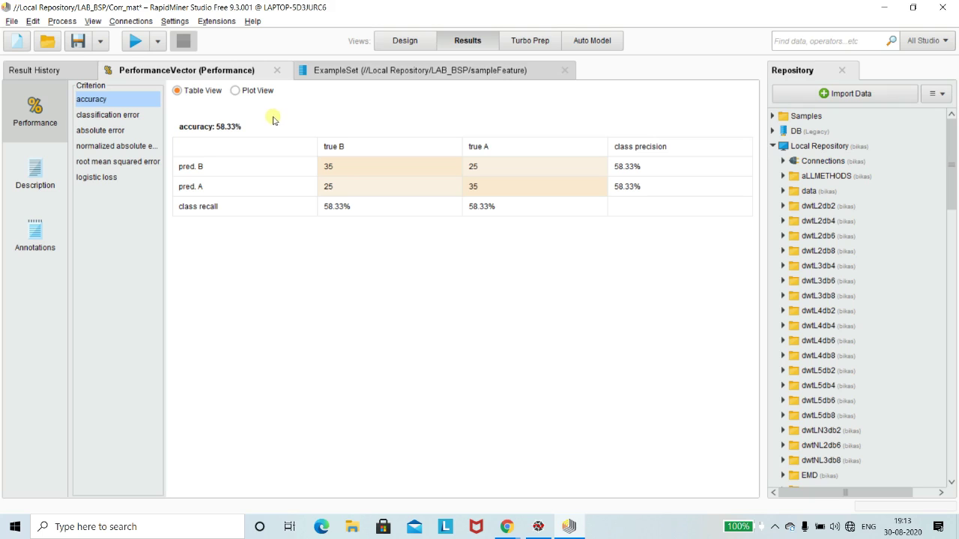
click(399, 41)
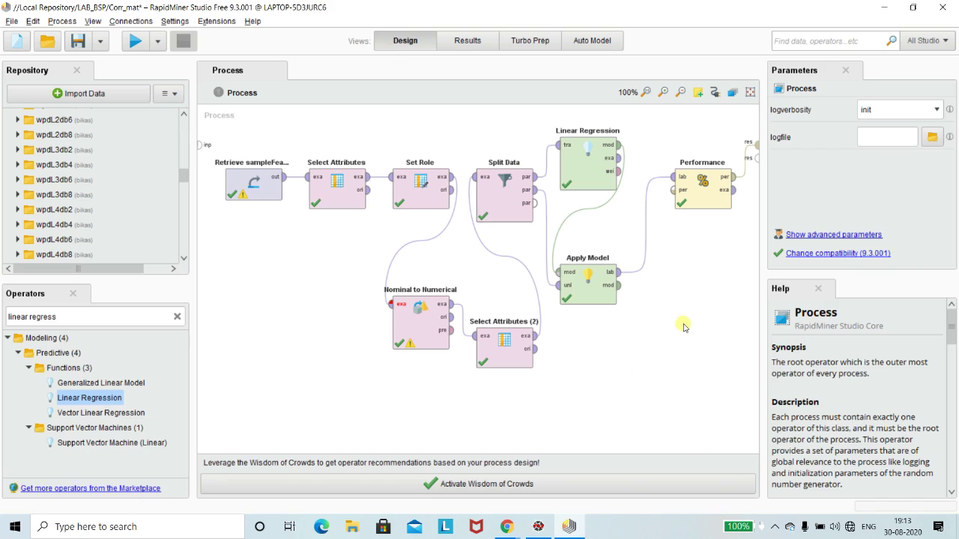
Connect Performance's example set output and Apply Model's model output to the process result ports
click(737, 198)
click(736, 193)
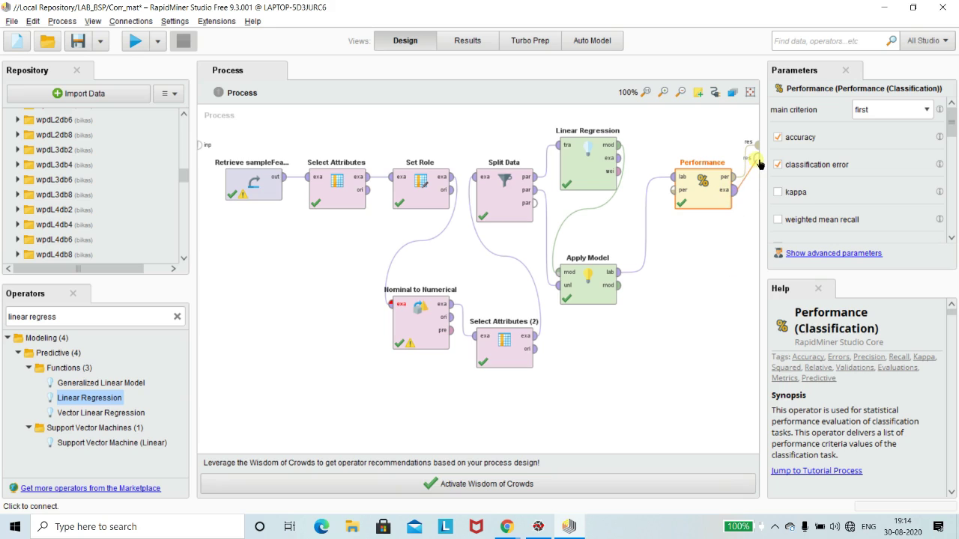
click(757, 160)
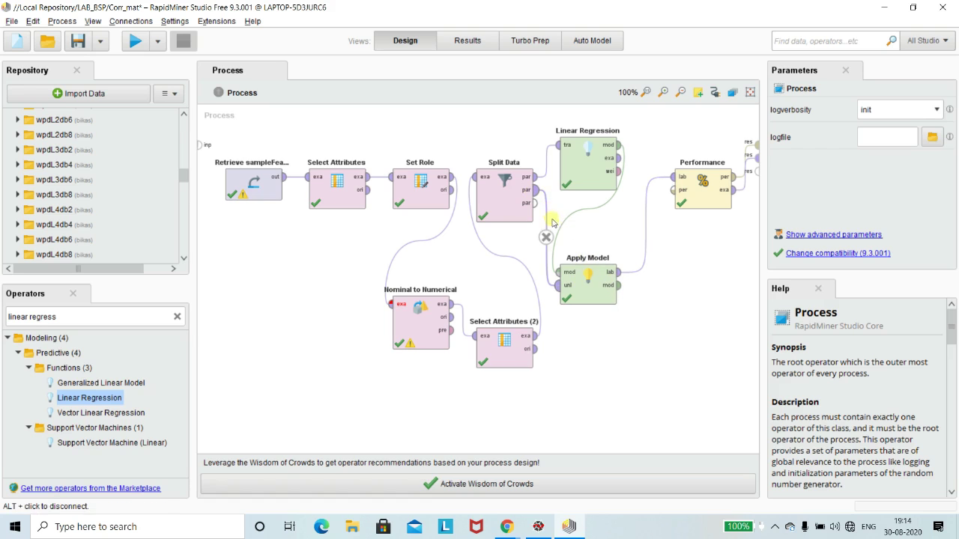
click(621, 287)
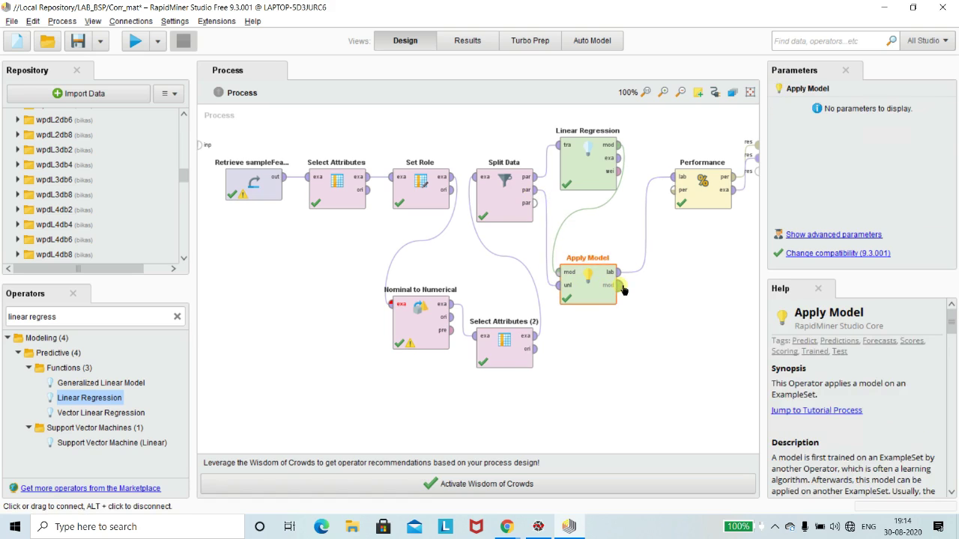
click(755, 171)
click(719, 302)
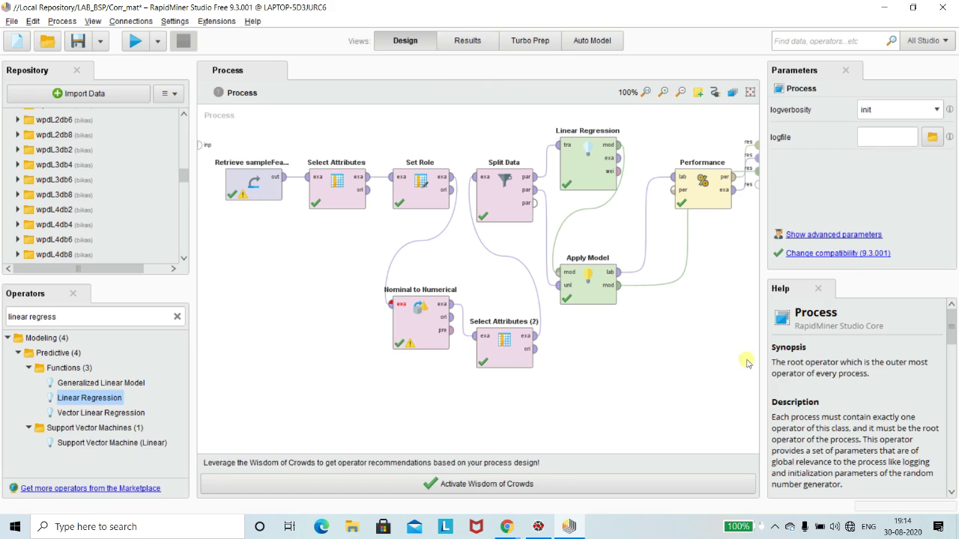
Run the process, check the accuracy table, and compare the Label and prediction columns in Apply Model's example set
click(135, 42)
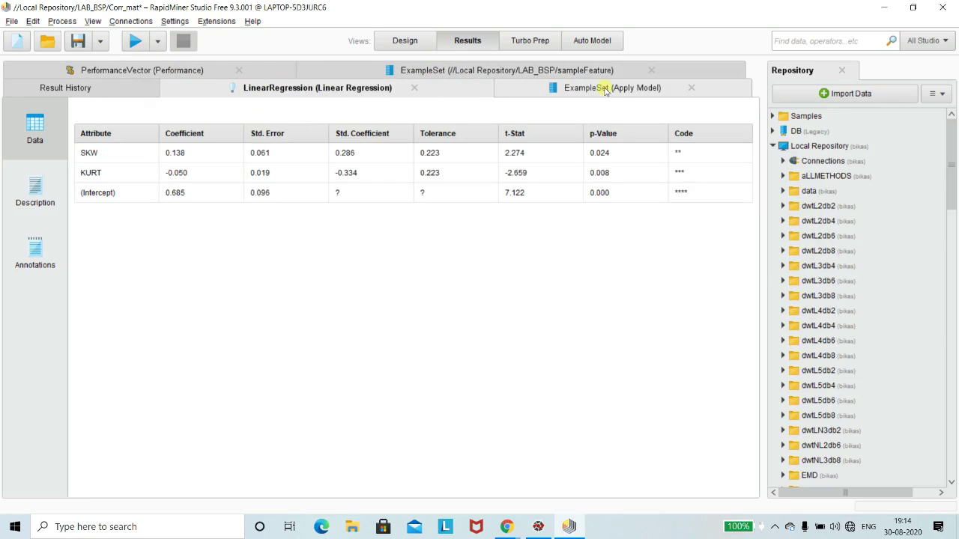
click(186, 72)
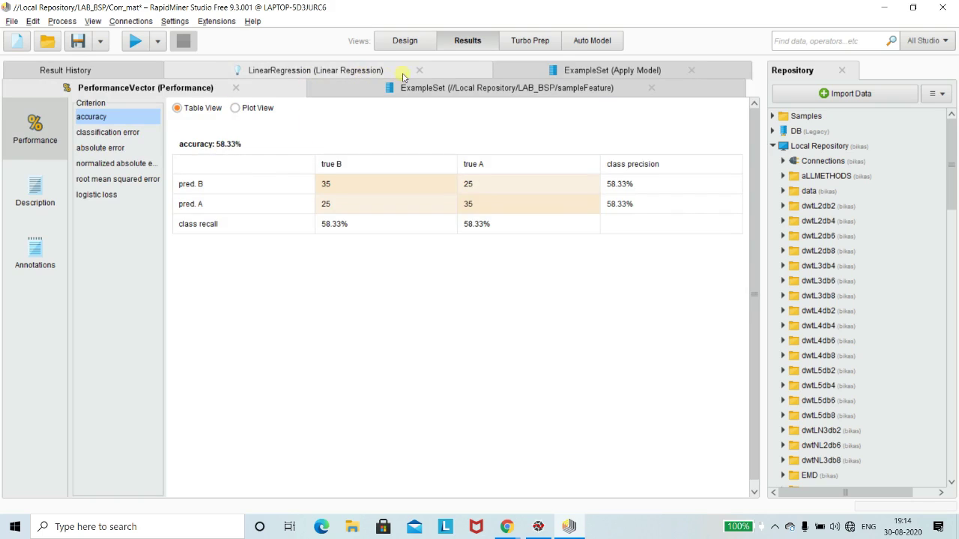
click(612, 71)
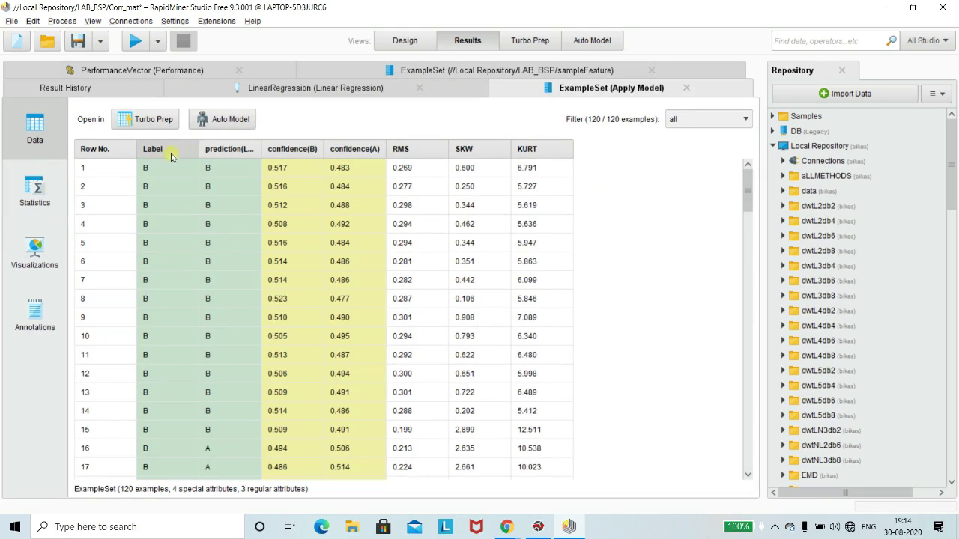
scroll(188, 247, down, 2)
scroll(172, 244, up, 2)
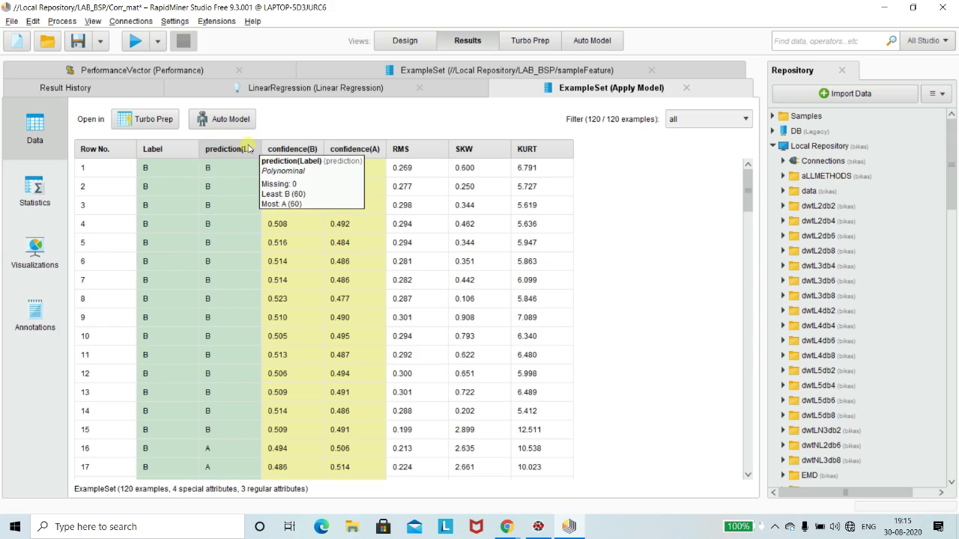
scroll(177, 209, down, 4)
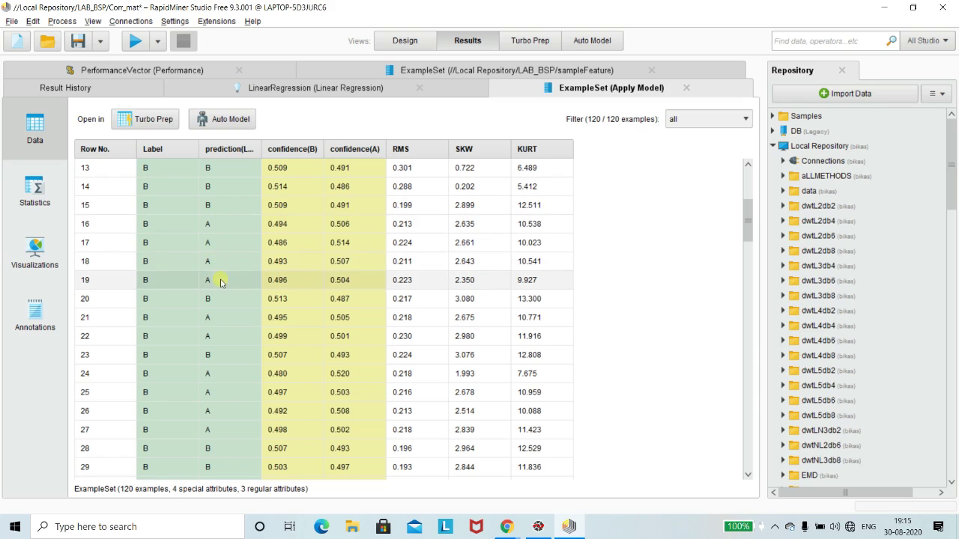
scroll(261, 222, up, 4)
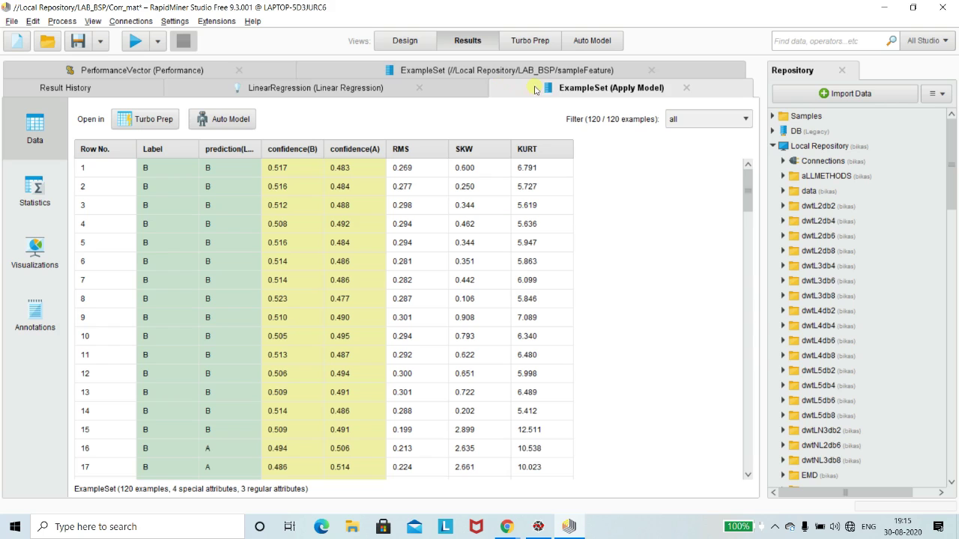
Examine the original sampleFeature example set across its feature columns up to Label
click(470, 71)
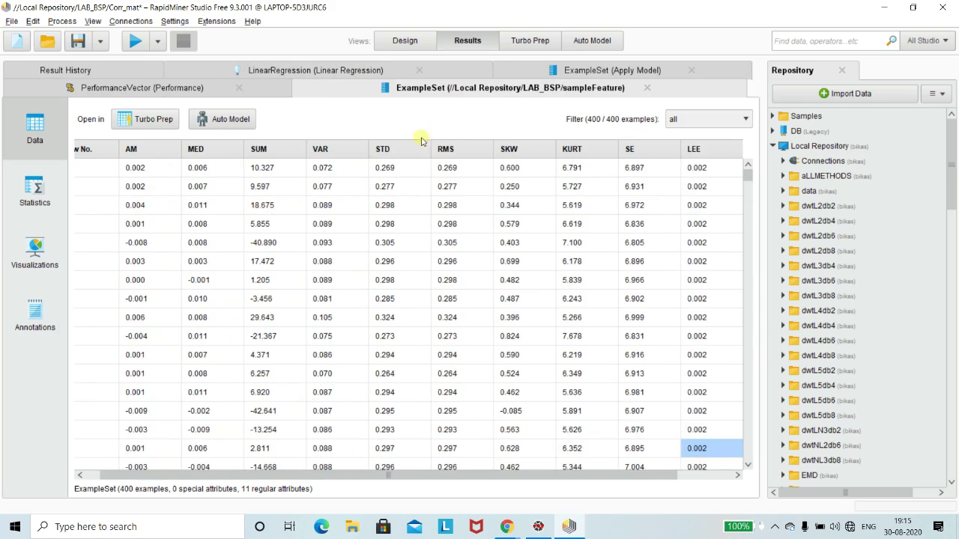
drag(646, 475, 474, 475)
drag(584, 465, 659, 472)
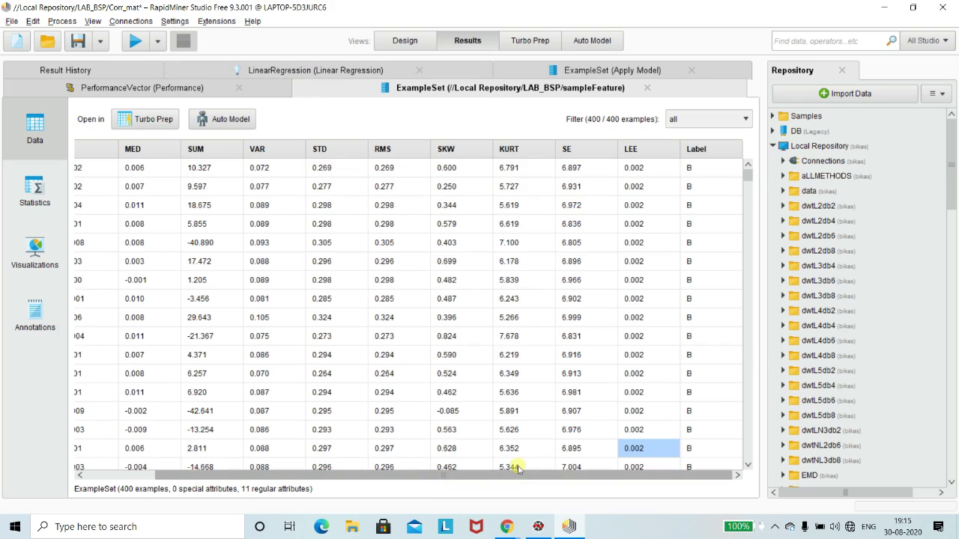
drag(747, 175, 713, 130)
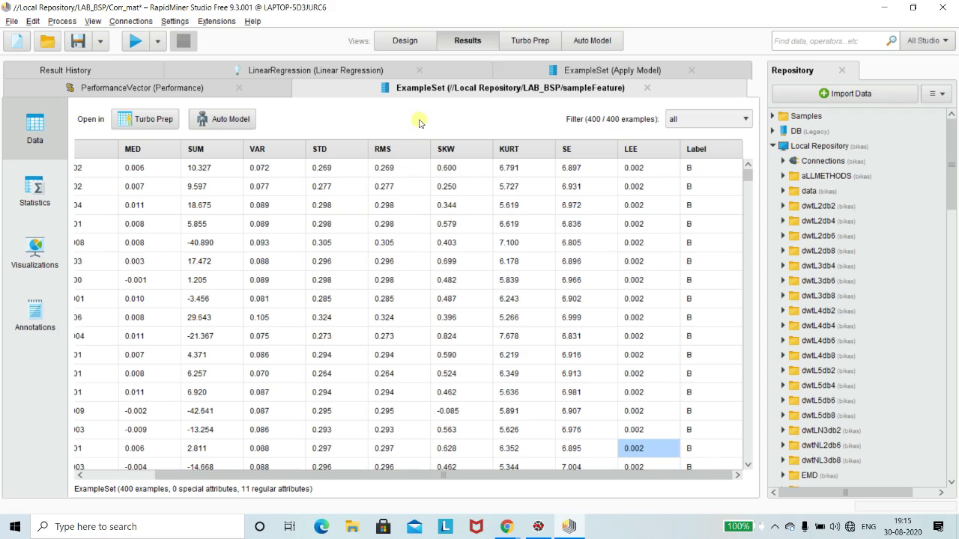
Review the accuracy table, the Linear Regression coefficients and the model's formula description, and return to the process design
click(149, 90)
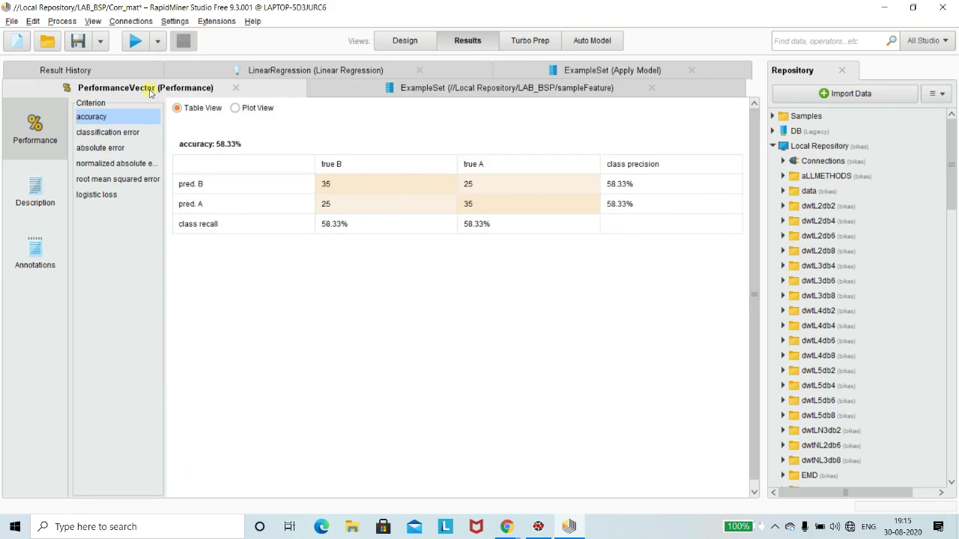
click(289, 72)
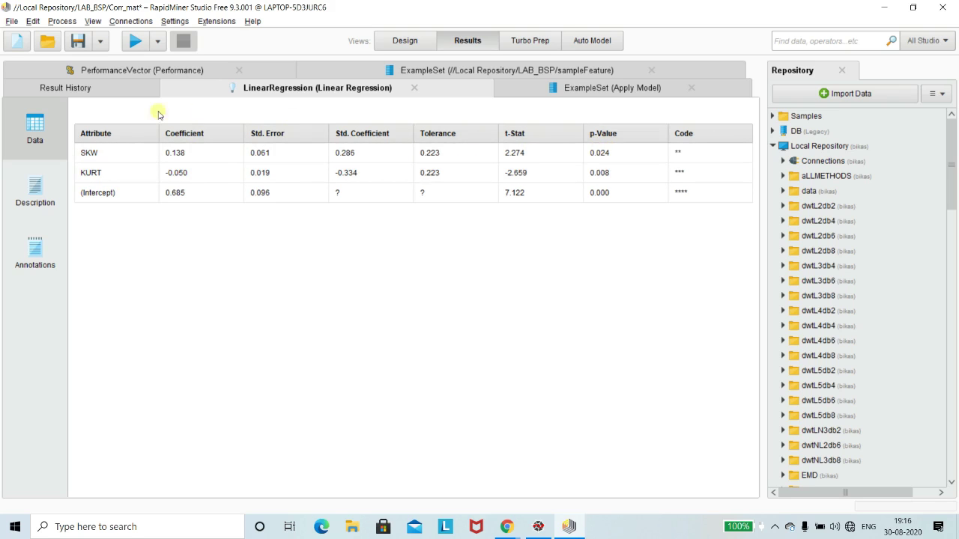
click(35, 193)
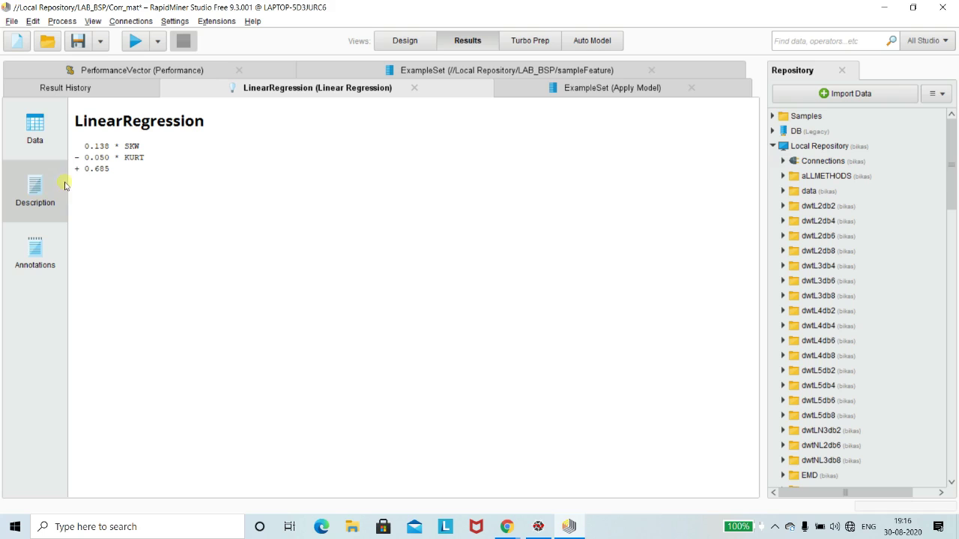
click(37, 132)
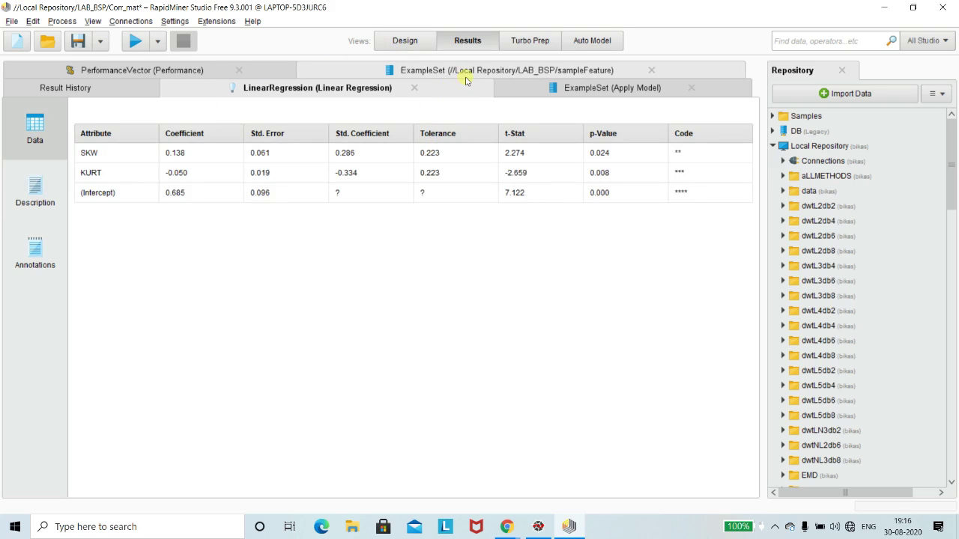
click(402, 43)
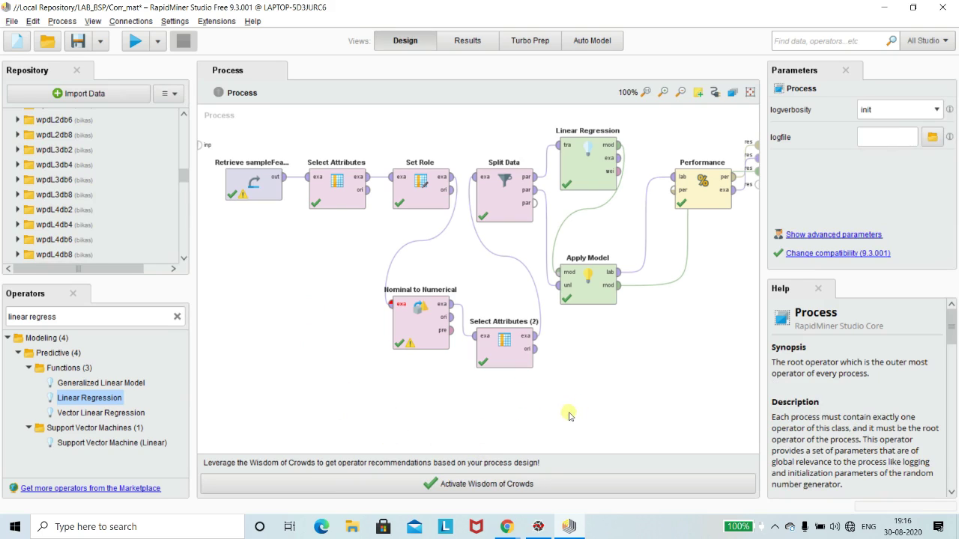
click(774, 527)
click(777, 504)
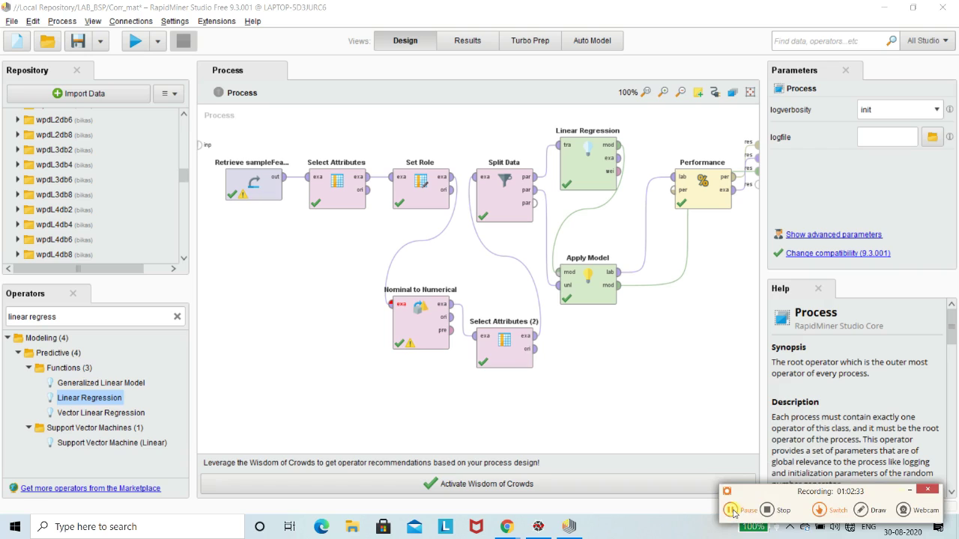
click(910, 490)
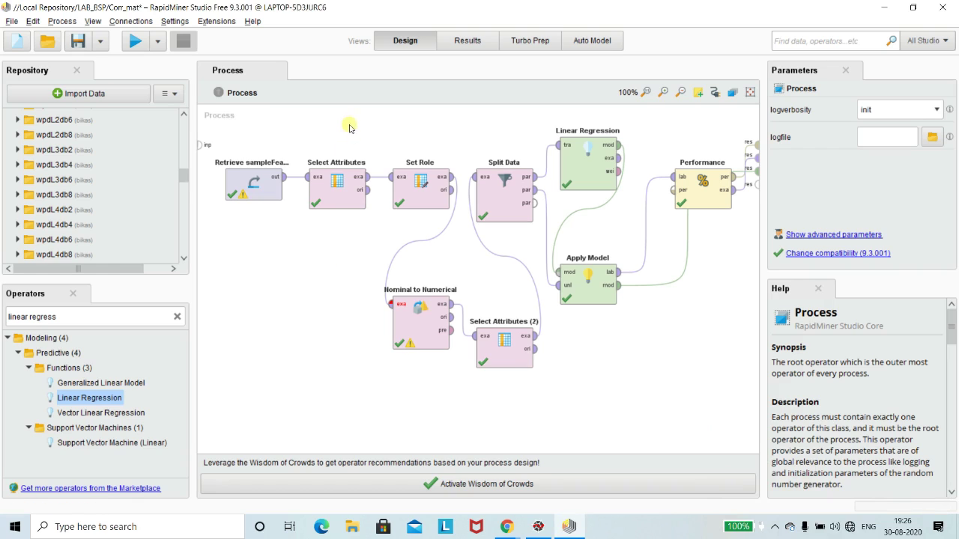
Save the process under the new name lin_reg in the LAB_BSP repository folder
click(12, 21)
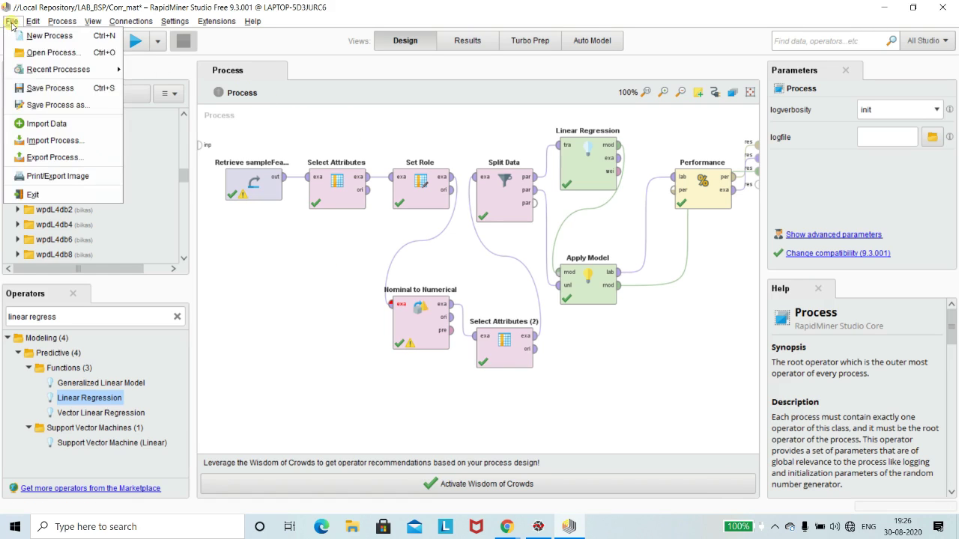
click(50, 105)
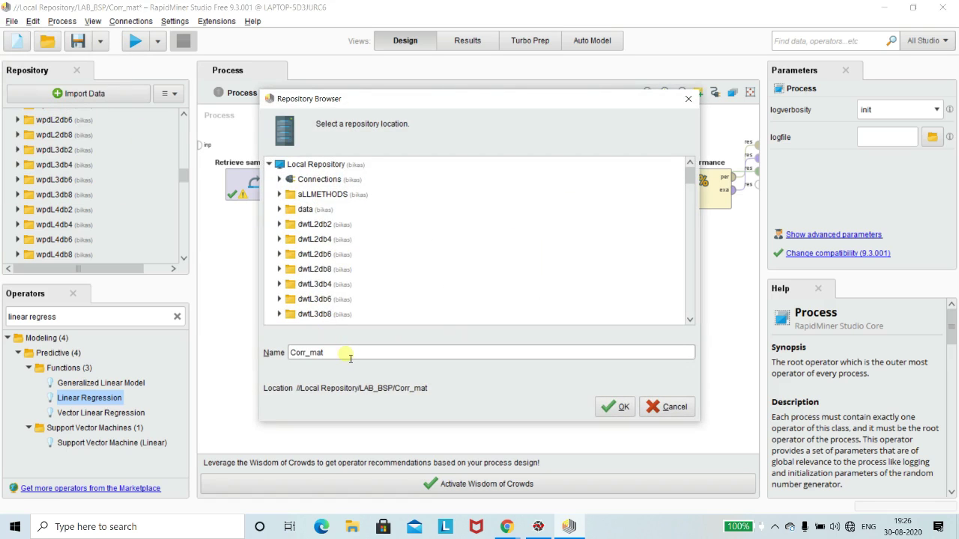
key(BackSpace)
text(lin_reg)
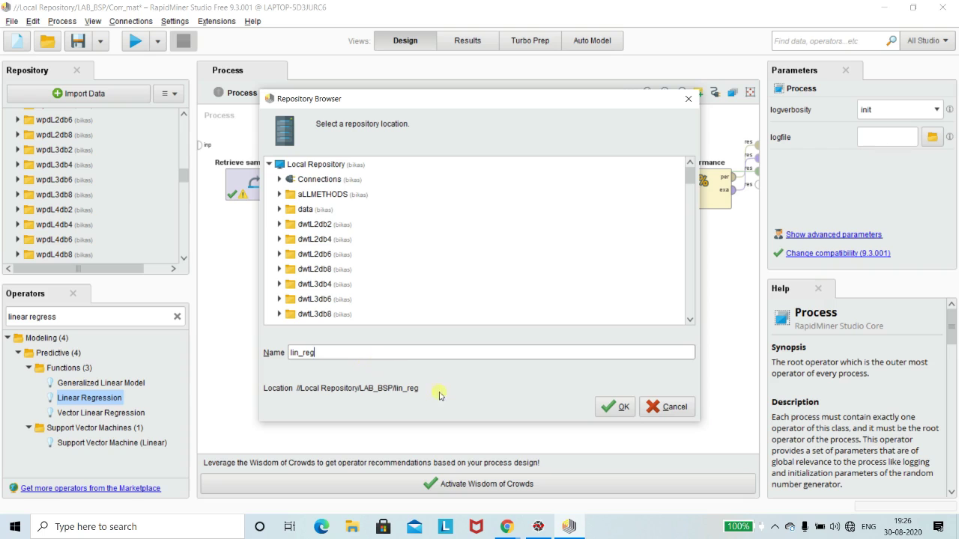
click(620, 409)
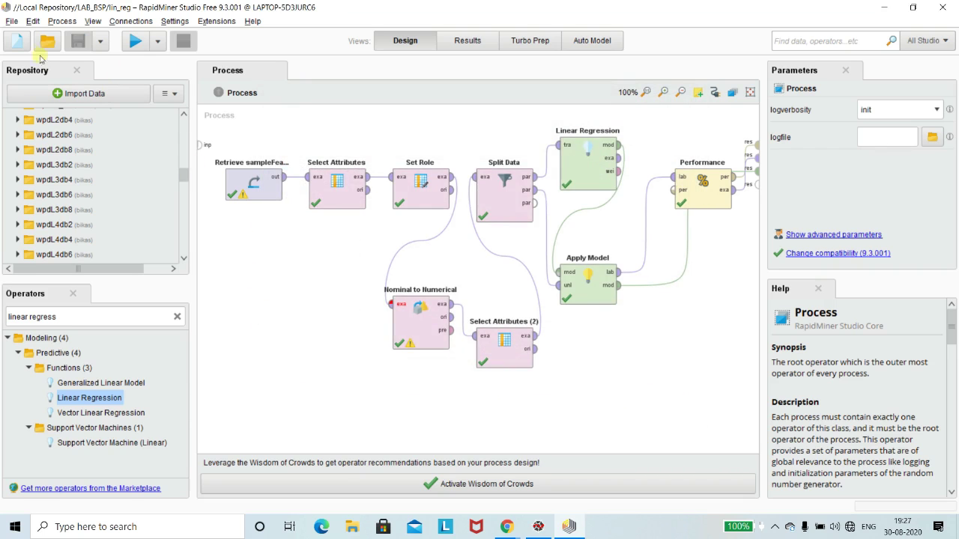
Create a new blank process and add the sampleFeature data set from the LAB_BSP folder to it
click(11, 21)
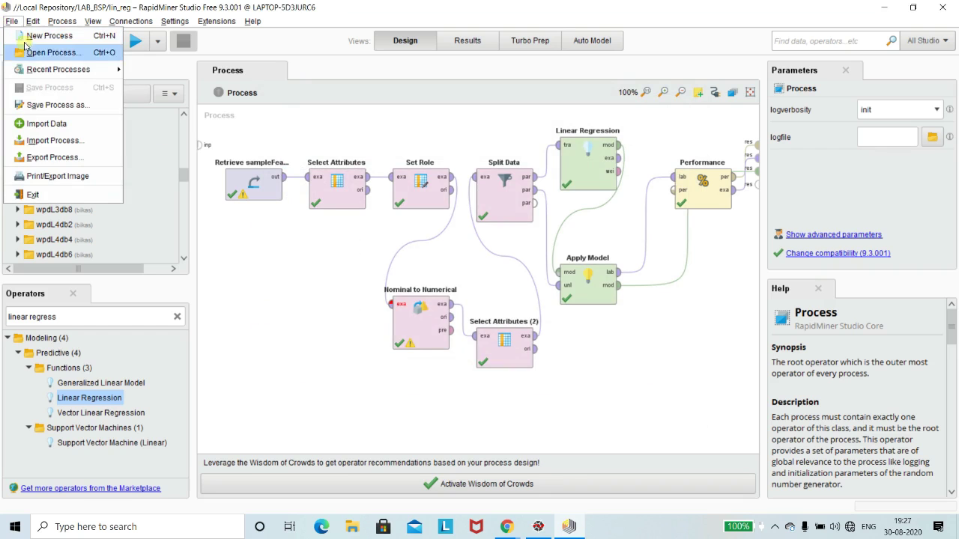
click(34, 34)
click(326, 166)
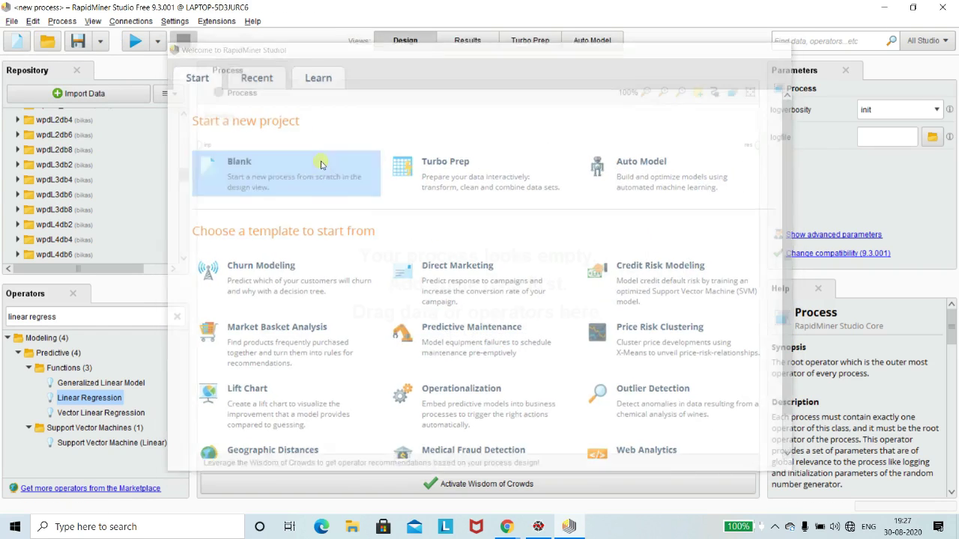
drag(90, 398, 124, 292)
drag(181, 180, 182, 159)
drag(82, 233, 273, 189)
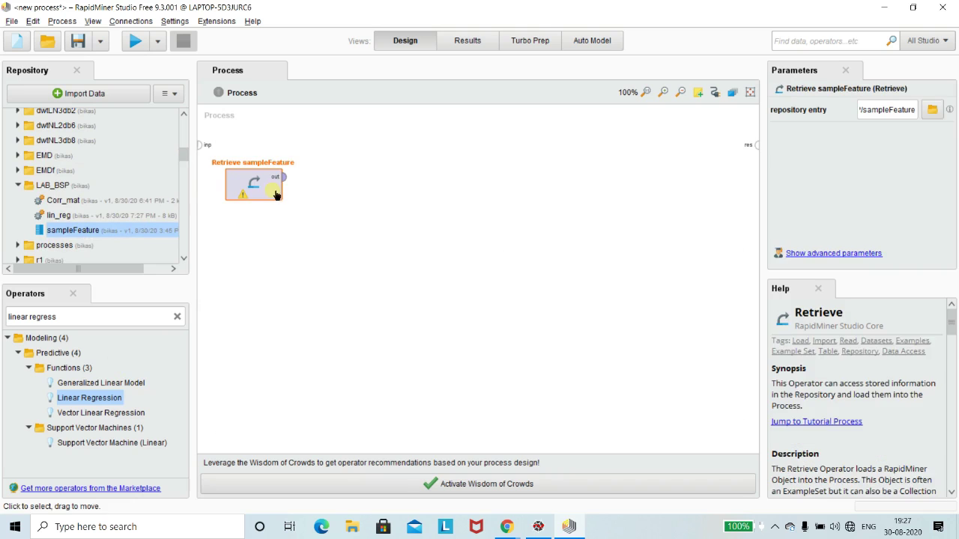
click(314, 273)
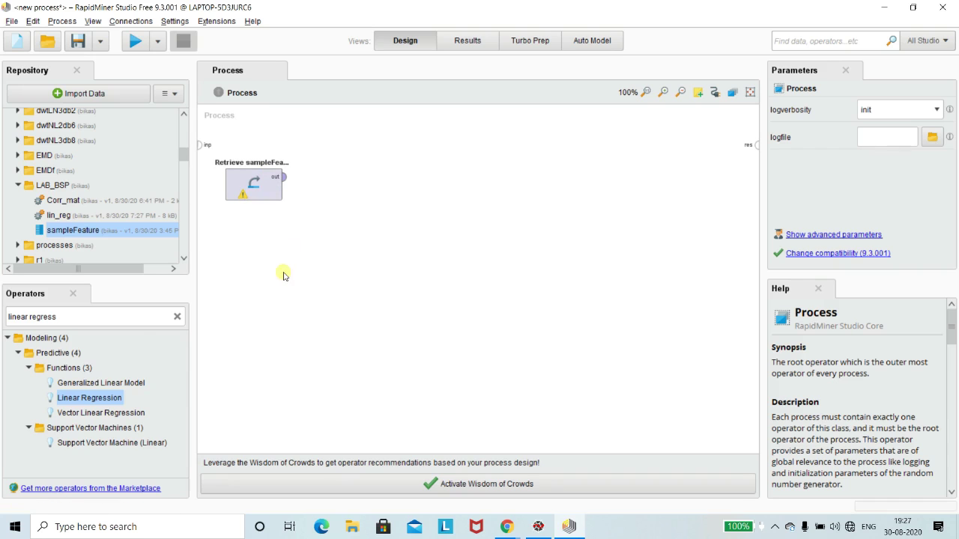
Search the operators for "select", add Select Attributes beside the retrieved sampleFeature data, and connect the data output to its example set input
click(99, 318)
text(select)
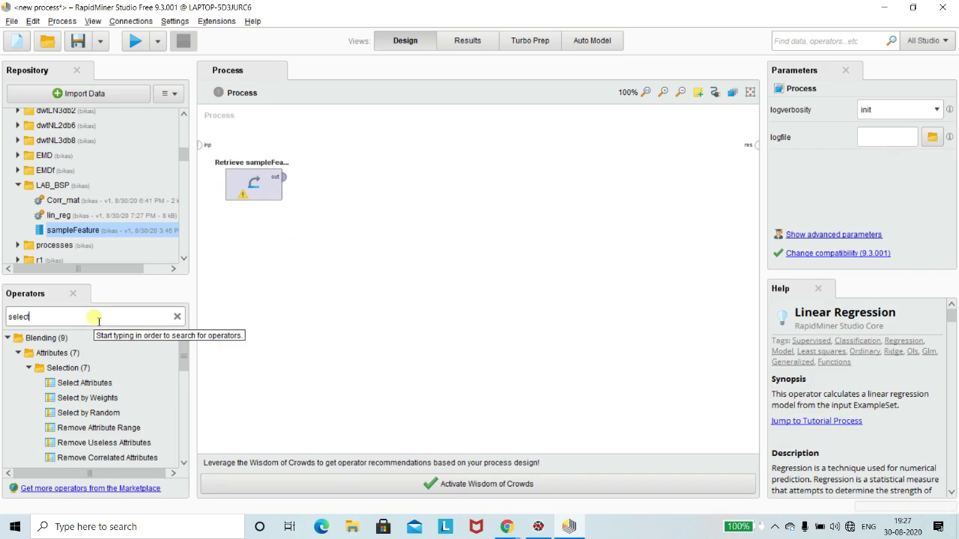
drag(64, 383, 341, 177)
click(284, 178)
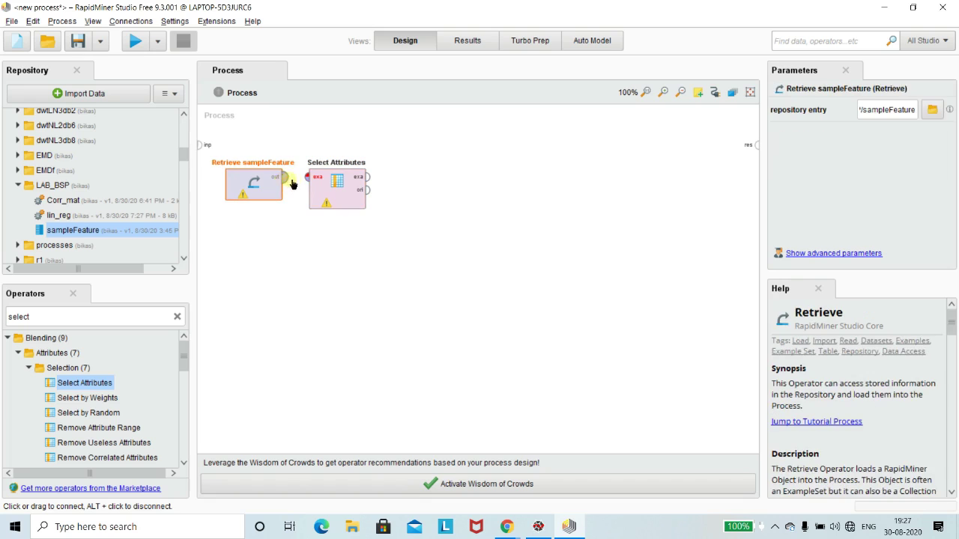
click(316, 180)
click(339, 187)
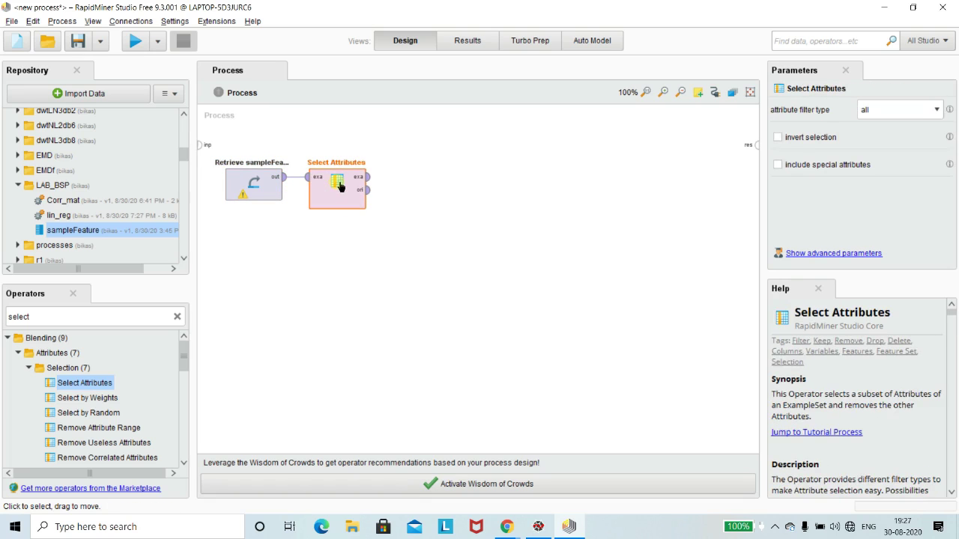
click(224, 335)
Search the operators for "set ro" and add Set Role after Select Attributes, connected to its example set output
click(72, 317)
key(BackSpace)
text(se)
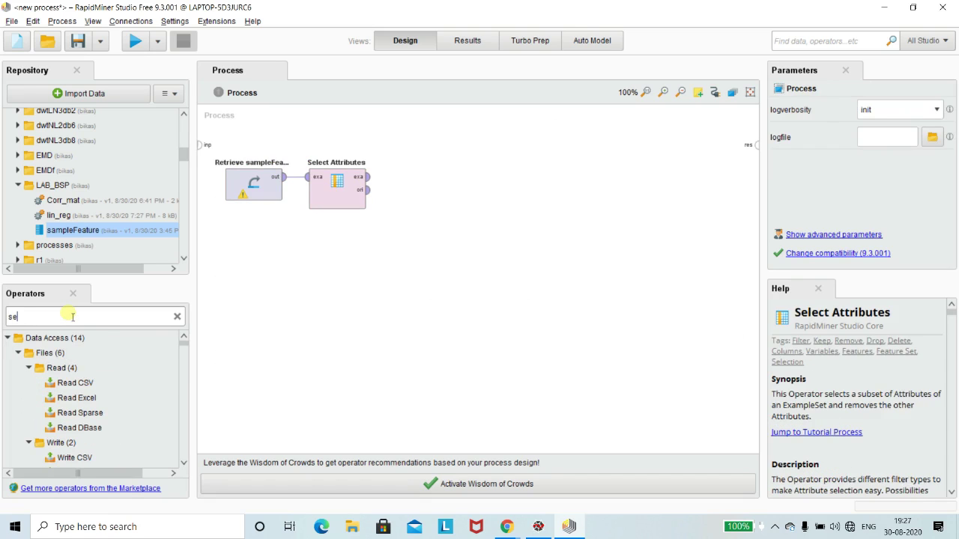
text(et)
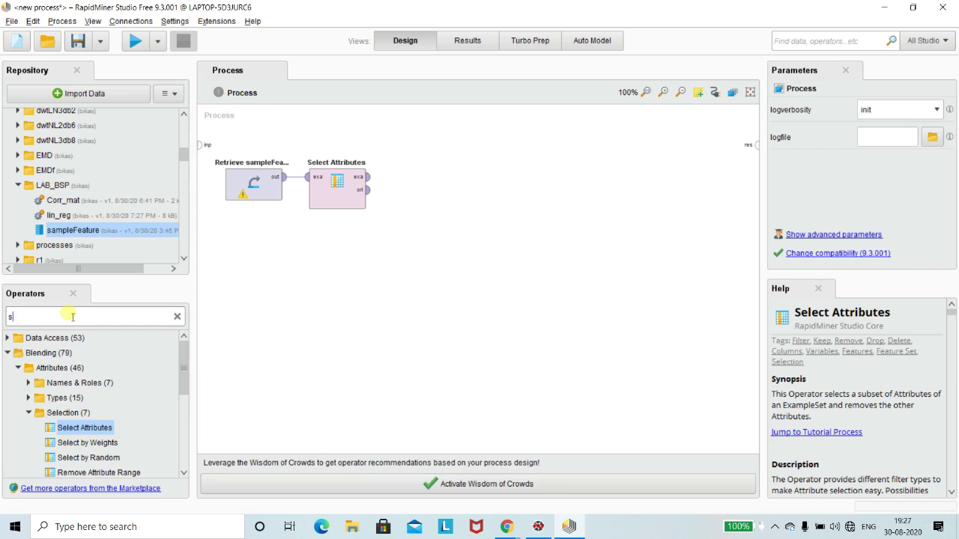
text( r)
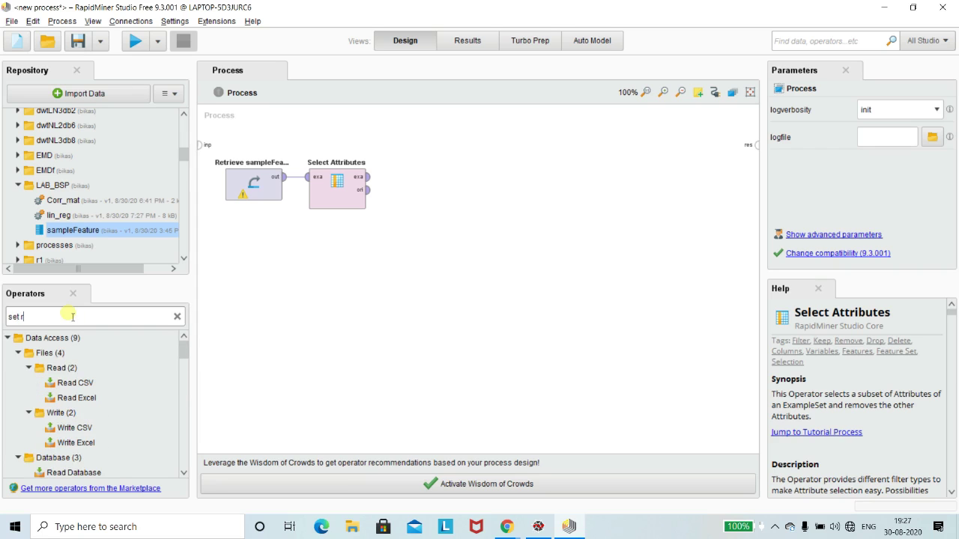
text(o)
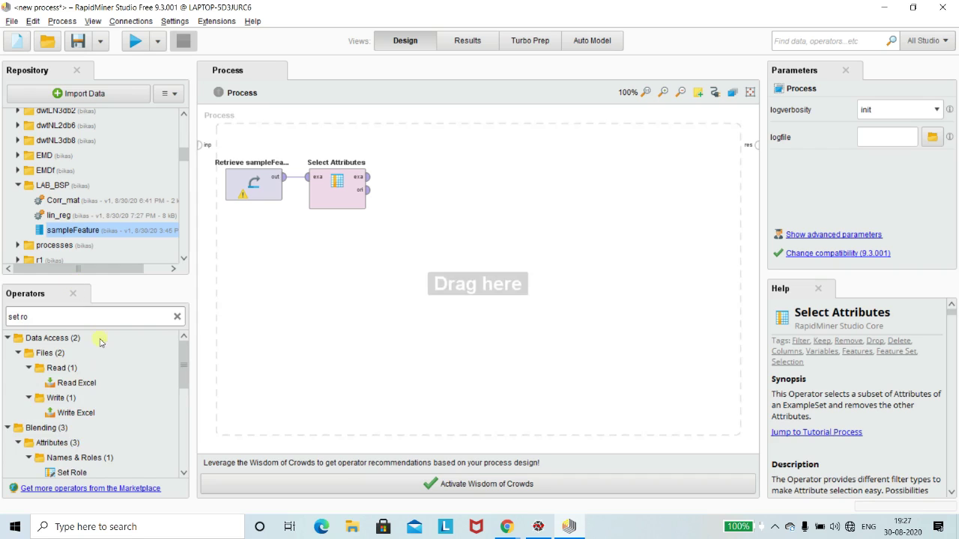
scroll(92, 449, down, 1)
click(66, 437)
drag(66, 437, 393, 180)
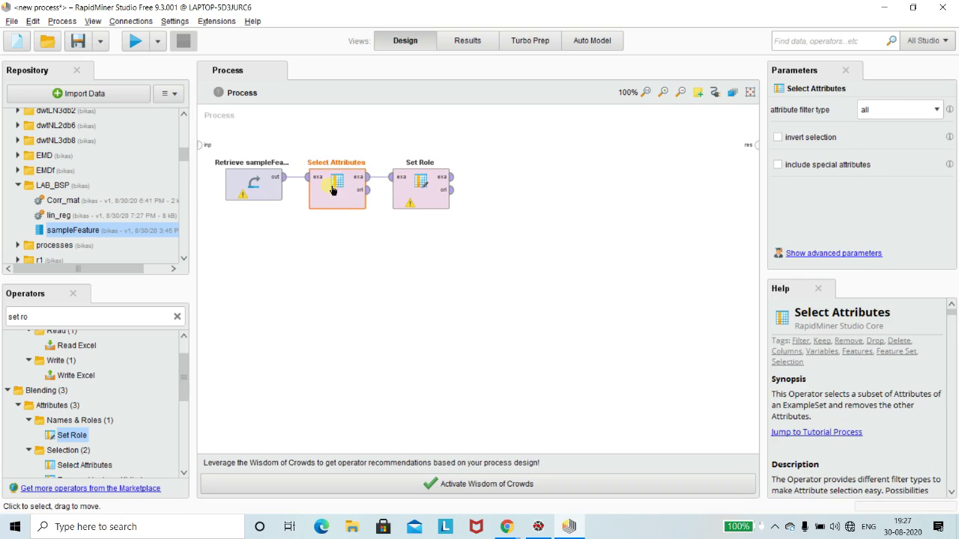
Set the Select Attributes filter type to subset and choose the attributes KURT, MED, SKW, VAR and Label
click(936, 109)
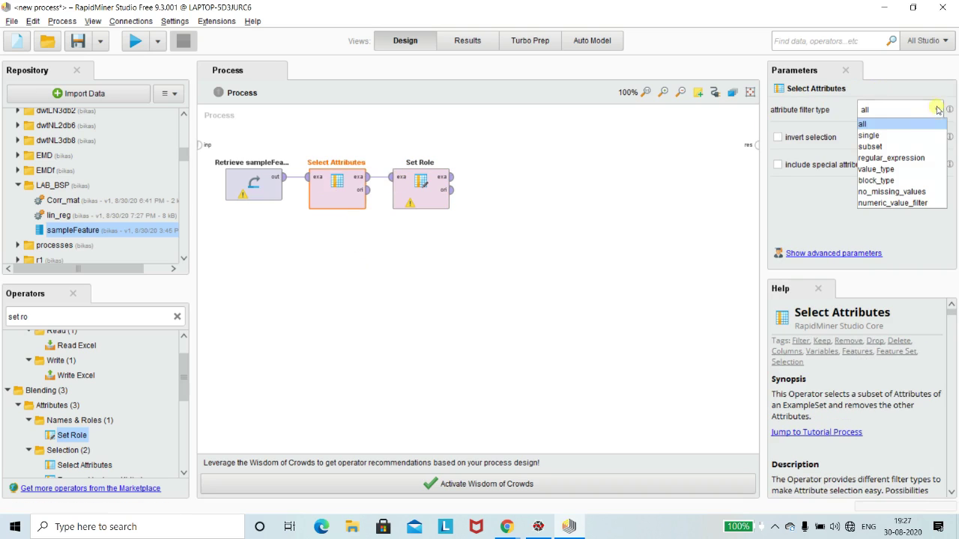
click(914, 146)
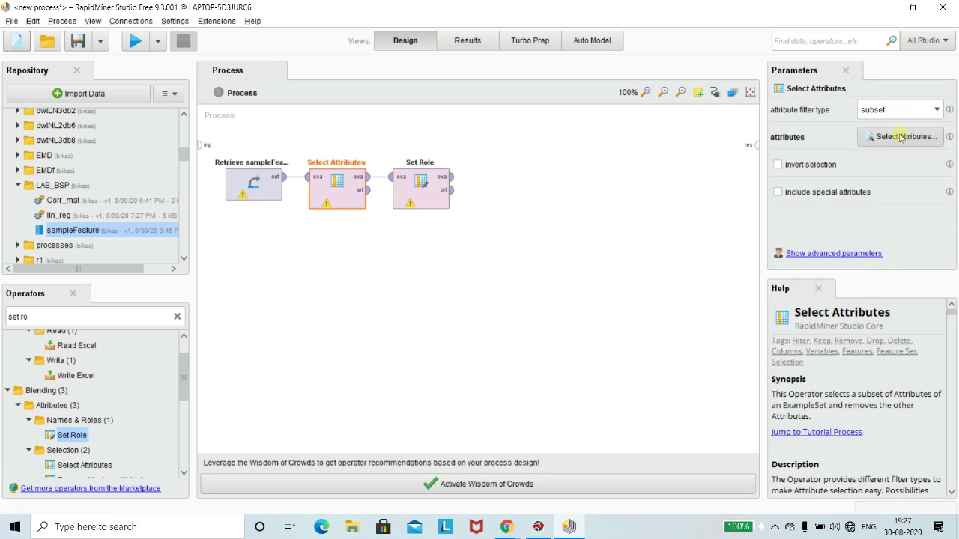
click(901, 137)
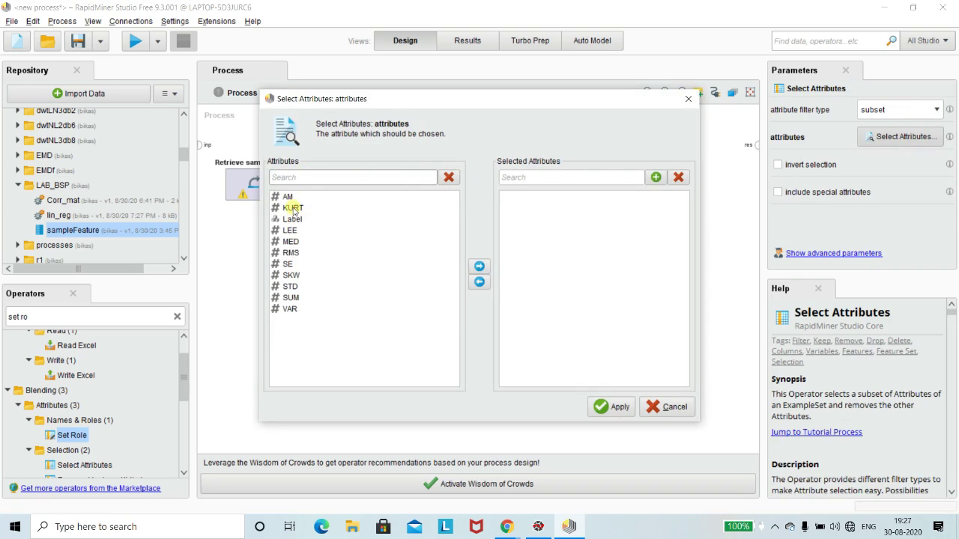
click(292, 209)
click(479, 266)
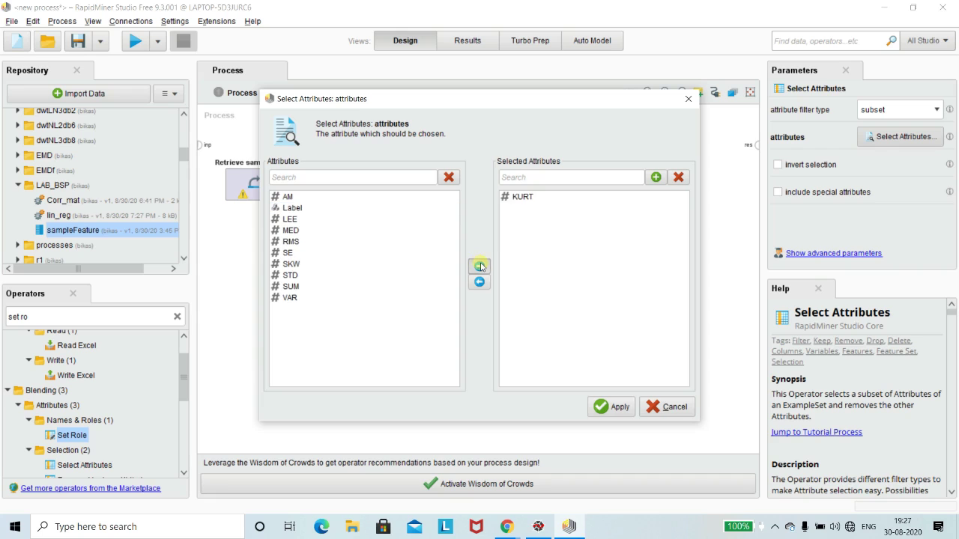
click(294, 229)
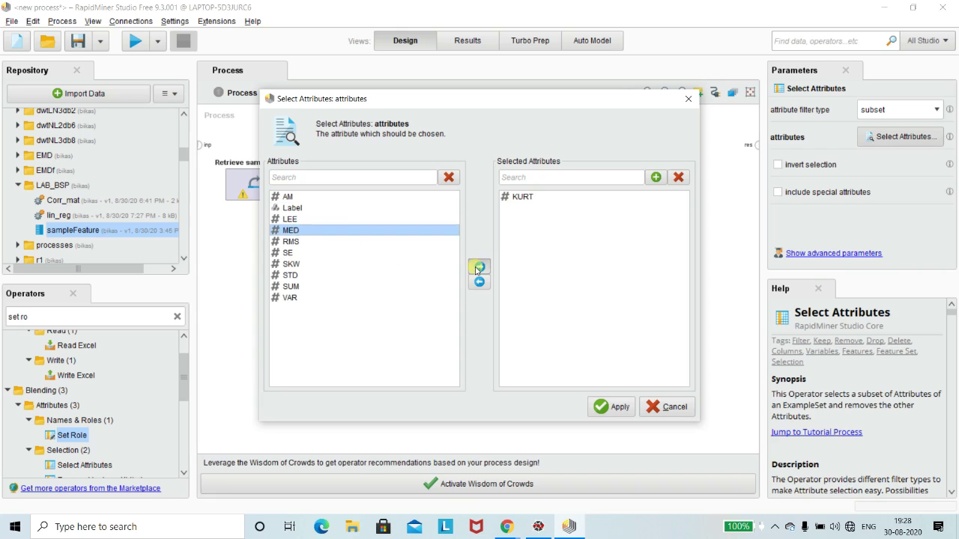
click(476, 267)
click(292, 254)
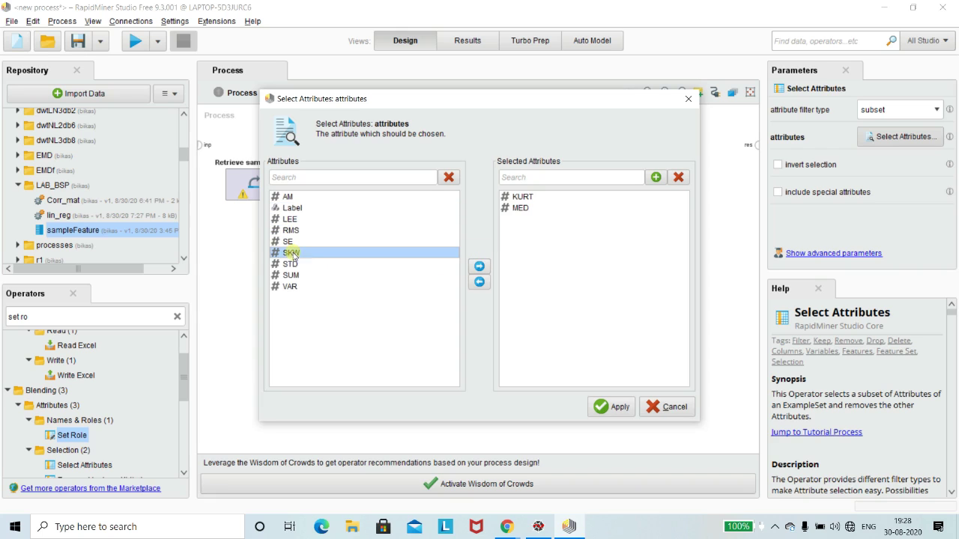
click(478, 268)
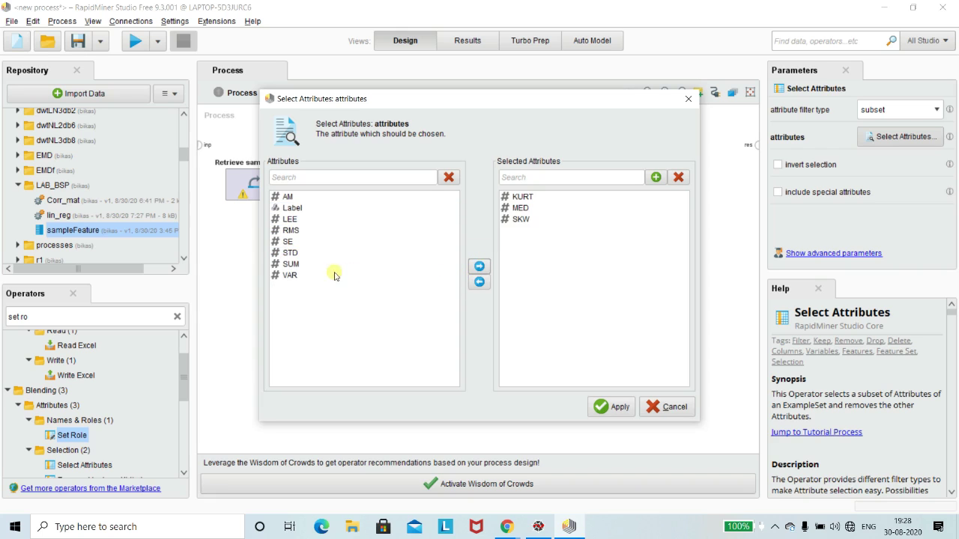
click(291, 275)
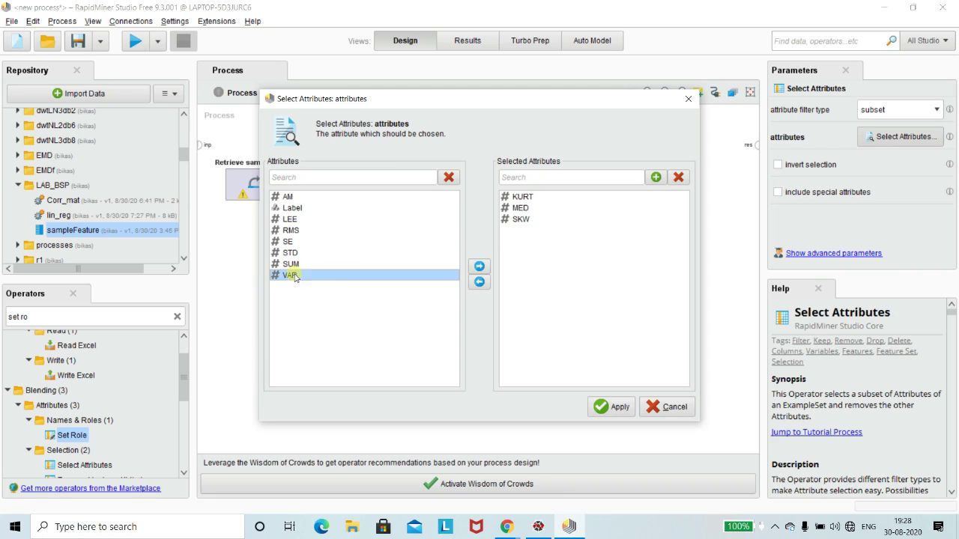
click(476, 267)
click(294, 208)
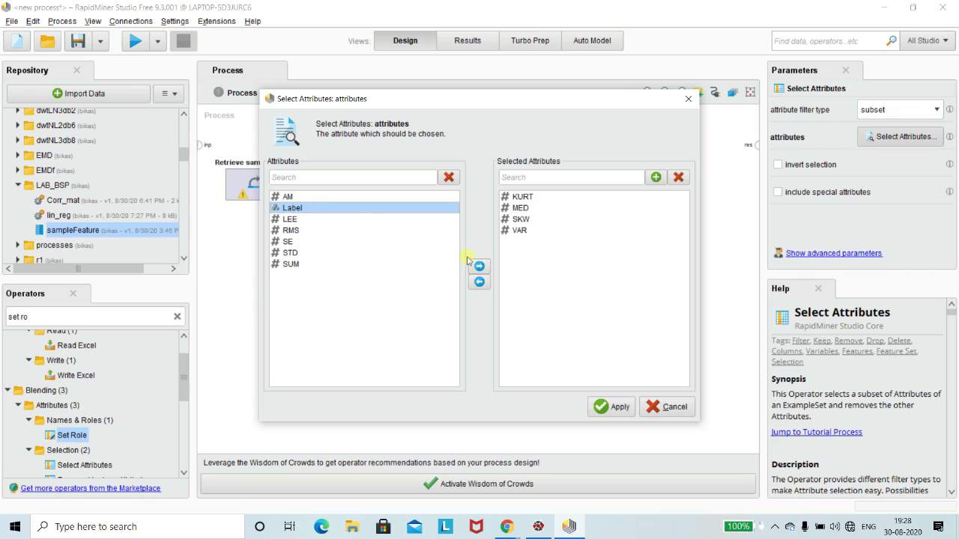
click(479, 265)
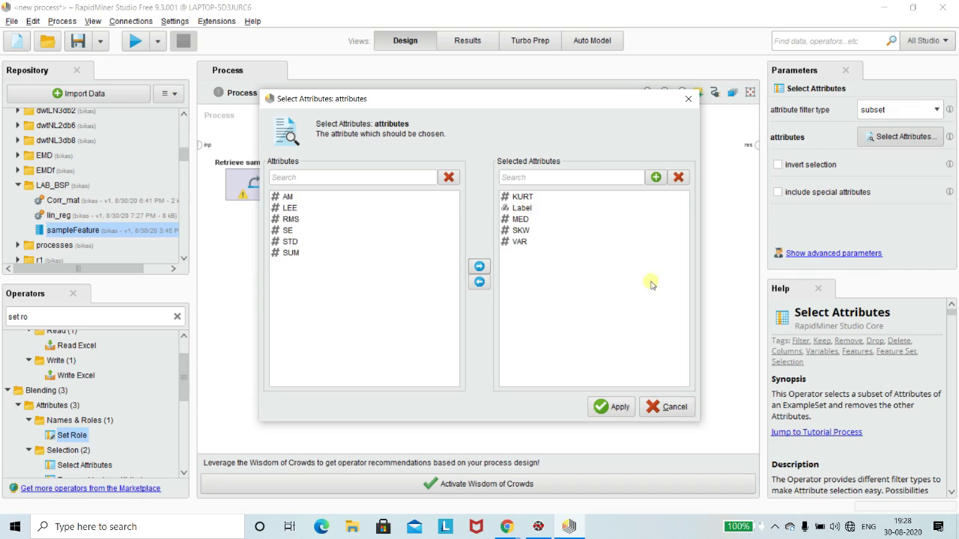
click(620, 409)
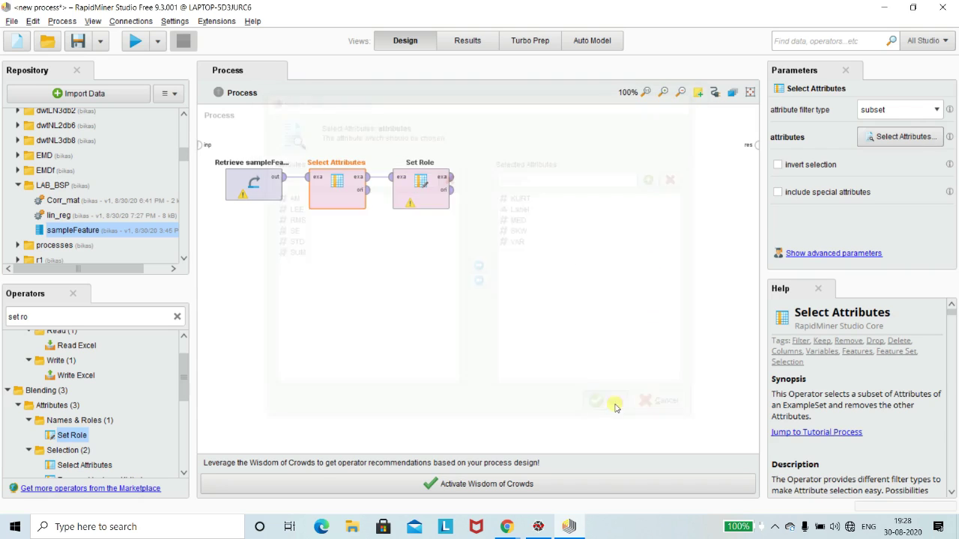
click(582, 314)
Configure Set Role to give the attribute Label the target role label
click(434, 177)
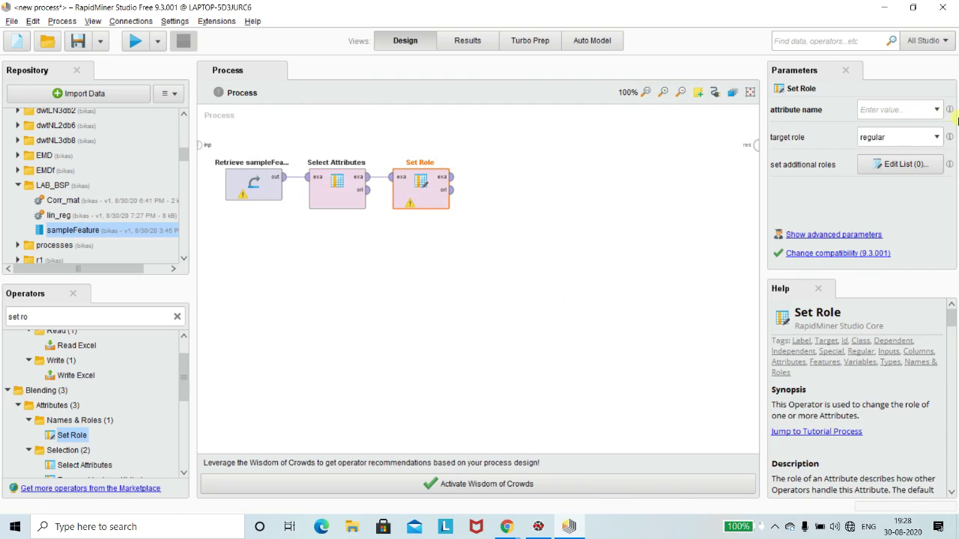
click(935, 109)
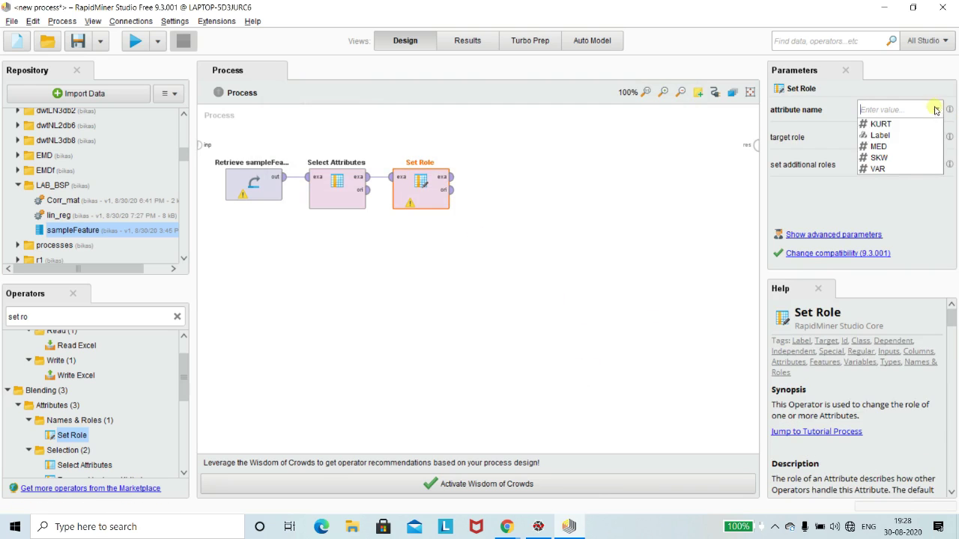
click(907, 134)
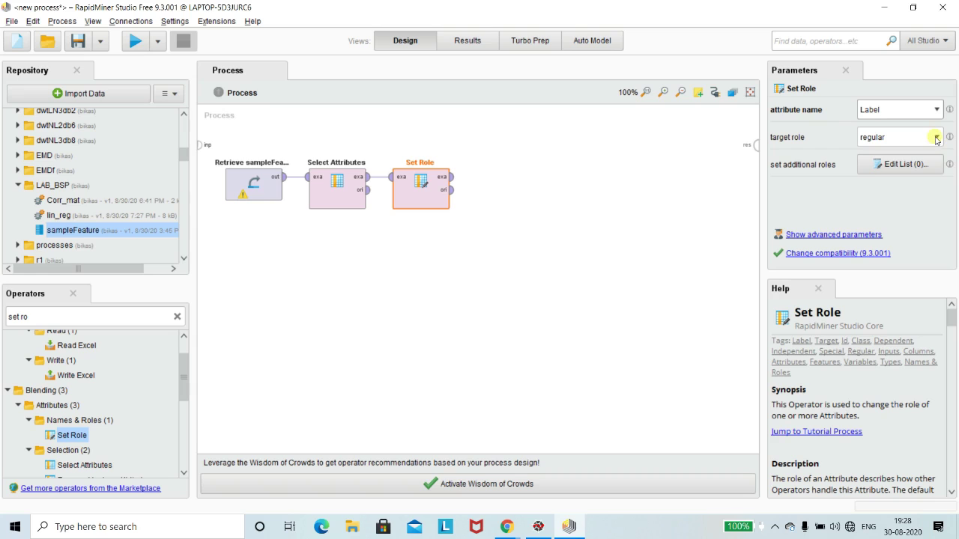
click(935, 138)
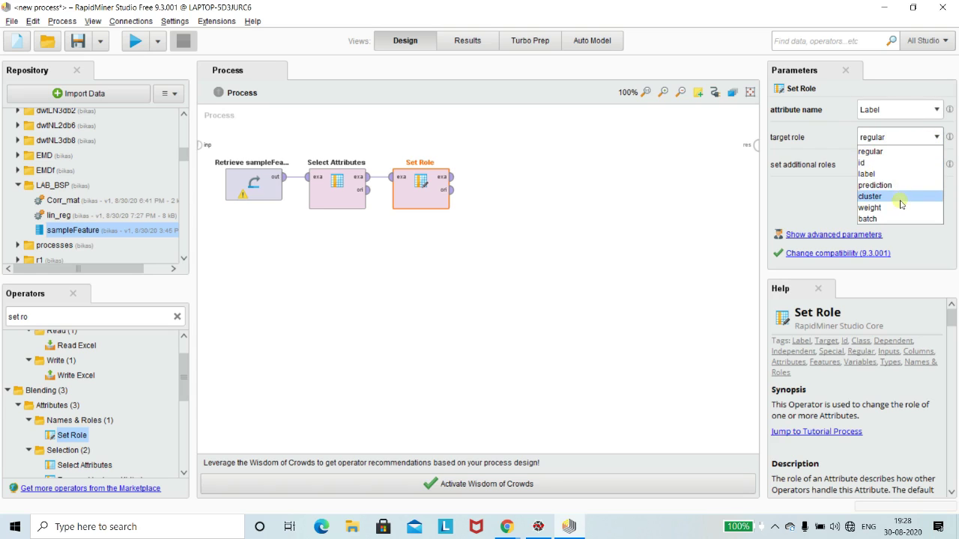
click(897, 173)
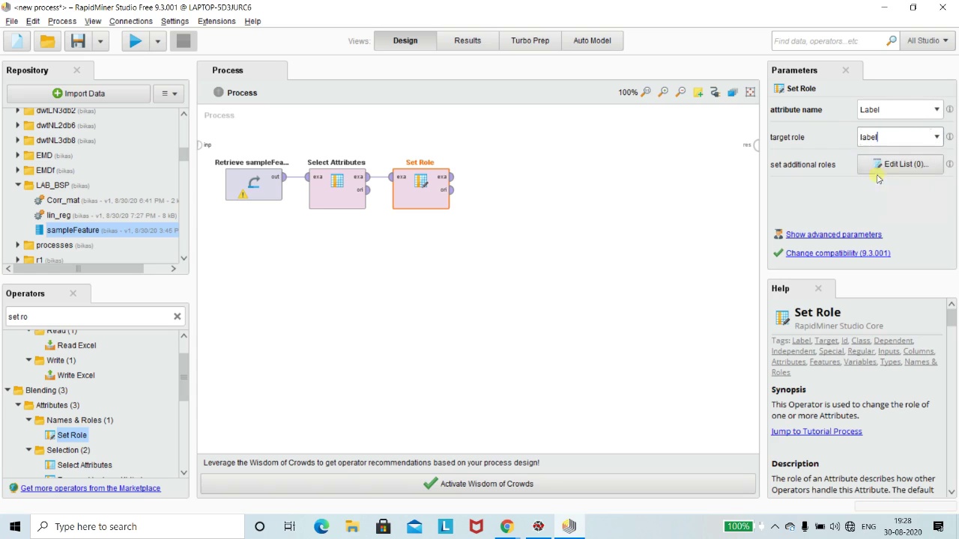
click(699, 203)
click(421, 187)
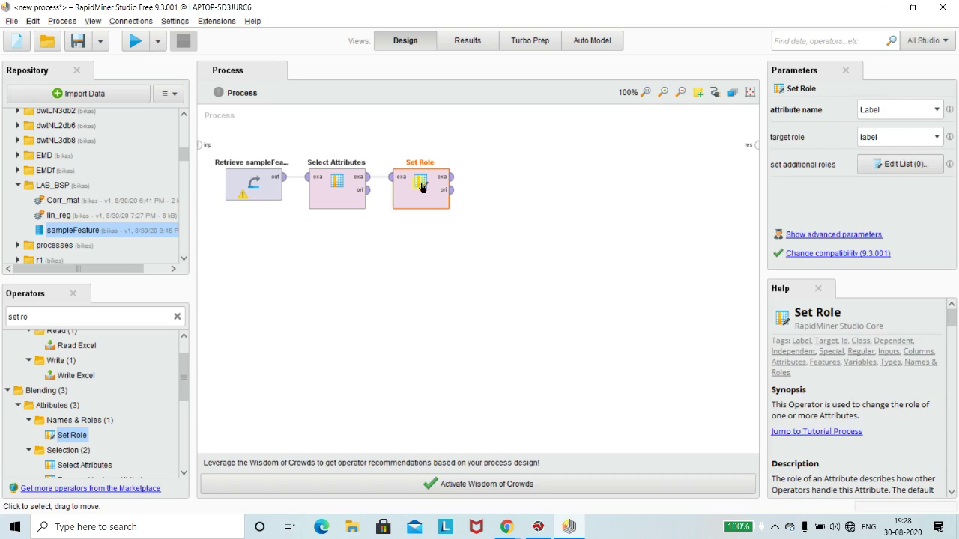
click(540, 177)
Search the operators for "decis", add Decision Tree after Set Role, and connect Set Role's example set output to its training input
click(102, 317)
text(decis)
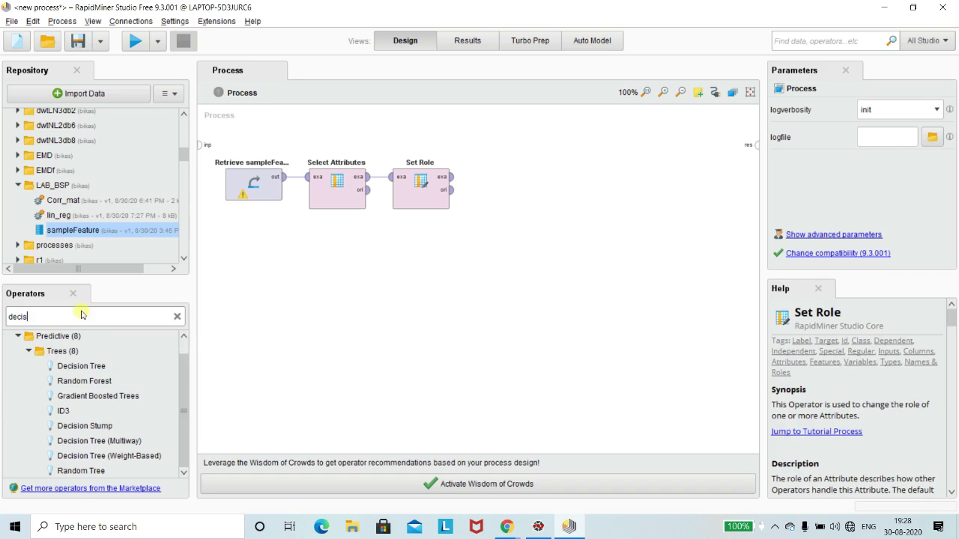
click(83, 369)
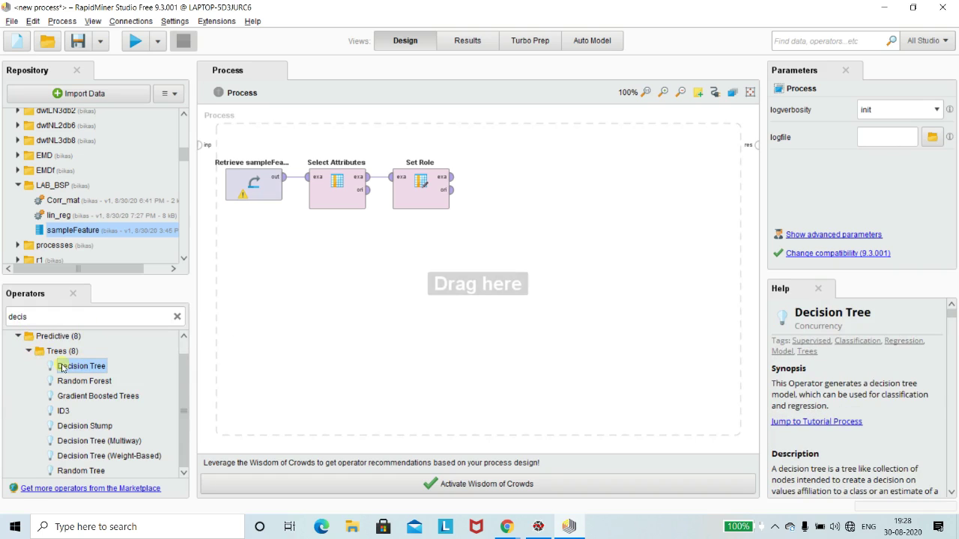
drag(66, 369, 503, 181)
click(462, 220)
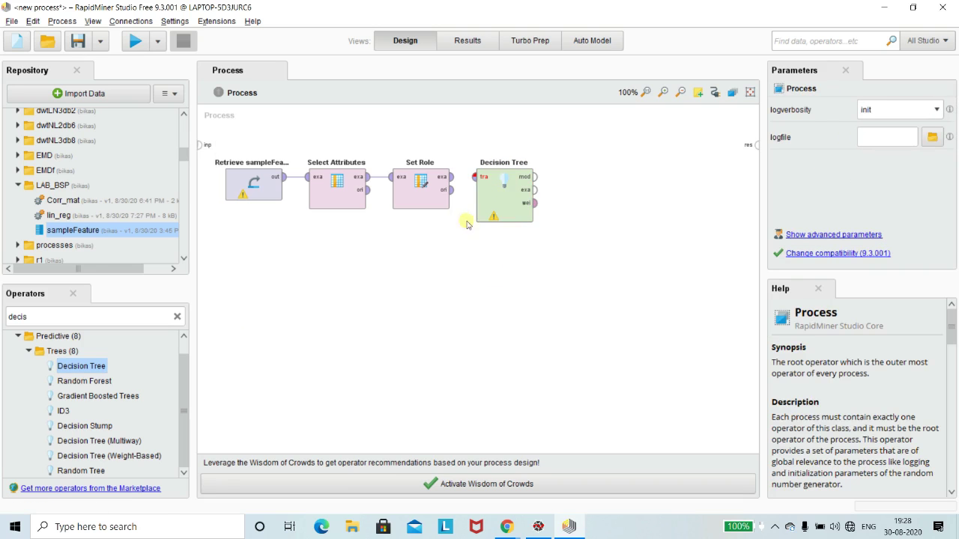
click(457, 182)
click(479, 177)
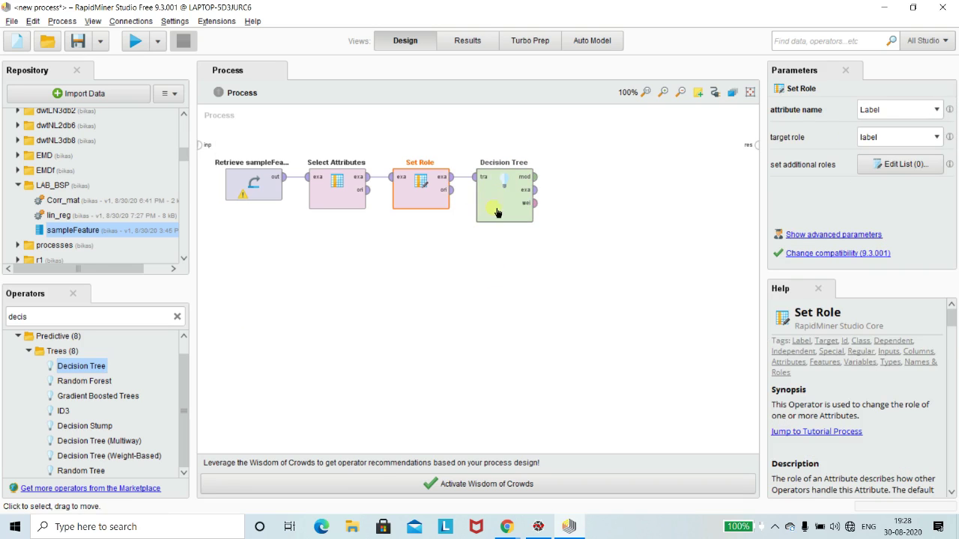
Examine the Decision Tree parameters, including the criterion options, maximal depth, pruning, confidence, minimal gain and minimal leaf size
click(501, 203)
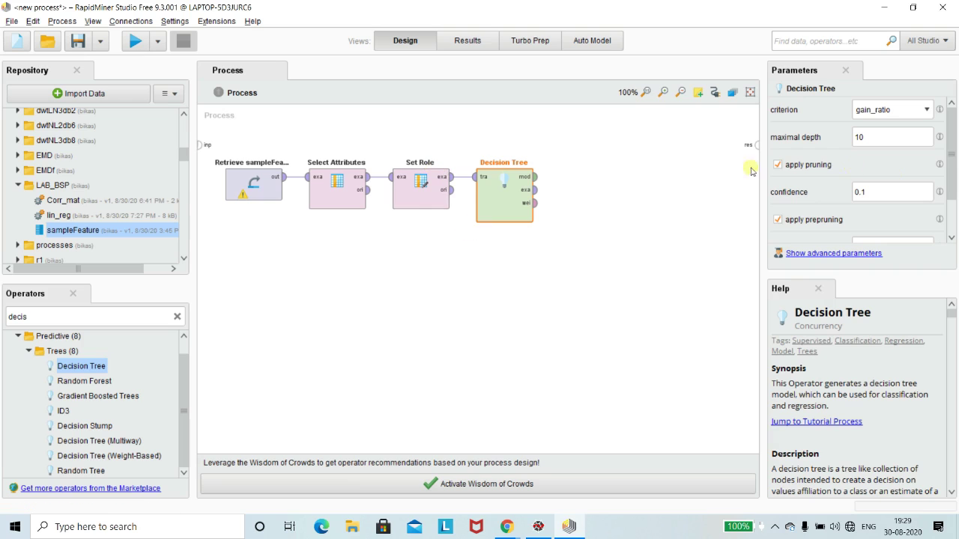
click(924, 112)
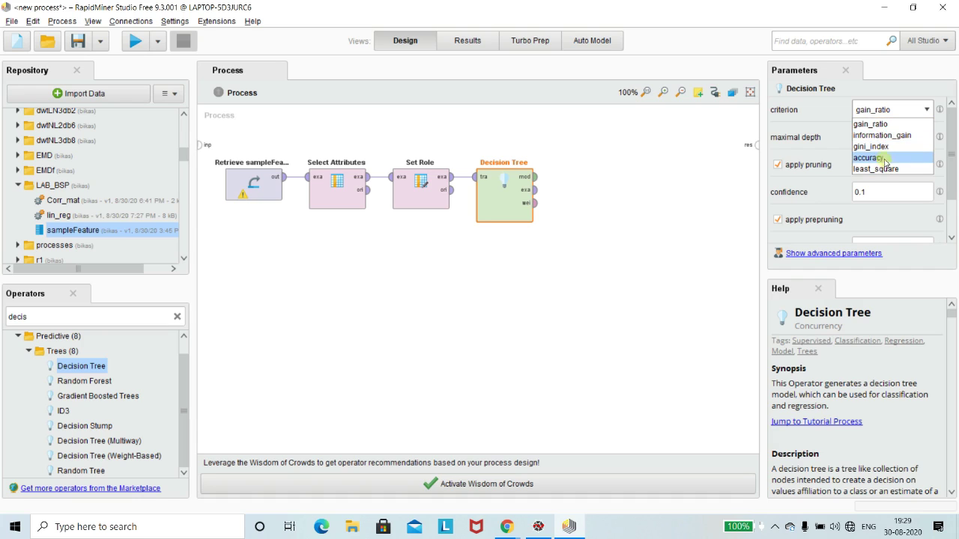
click(660, 196)
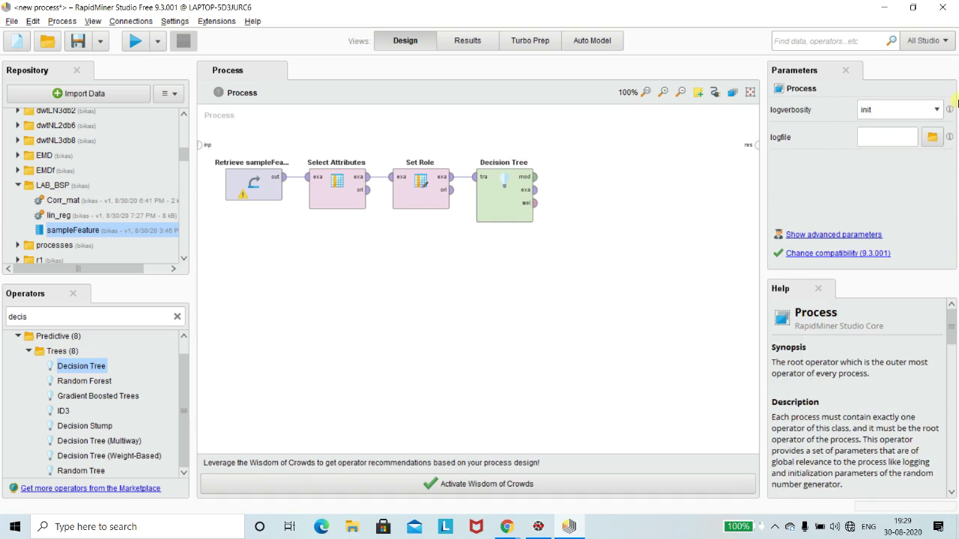
click(503, 201)
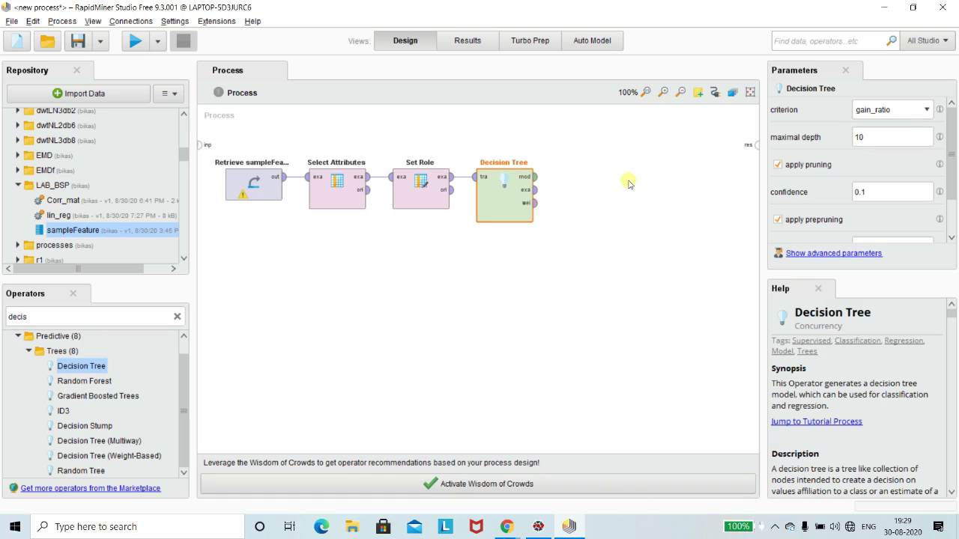
click(588, 227)
click(509, 207)
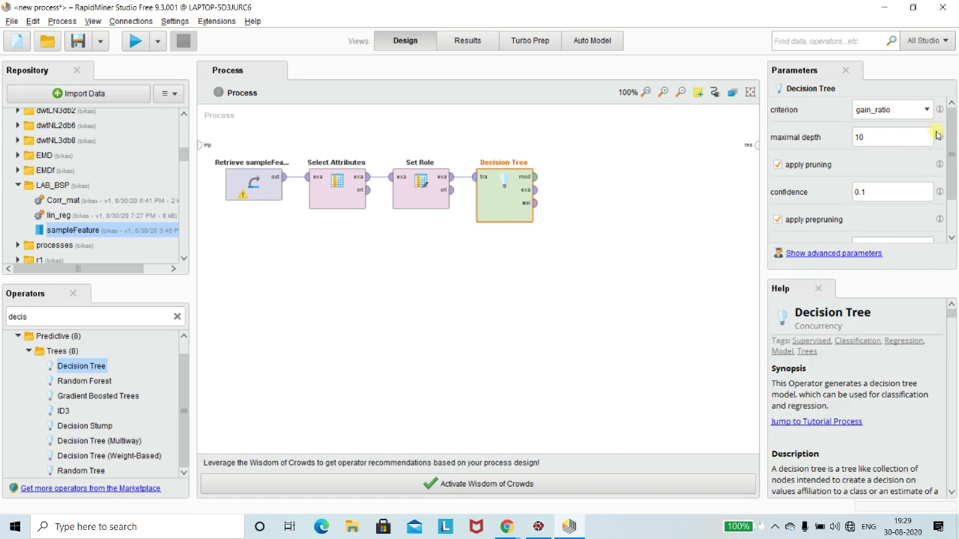
mouse_move(955, 141)
mouse_down()
mouse_move(955, 173)
mouse_move(956, 140)
mouse_up()
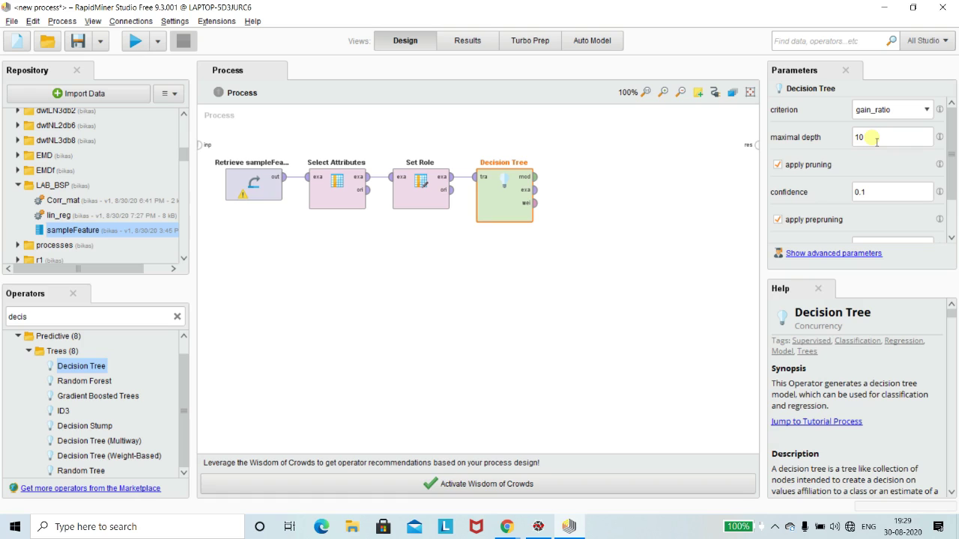
scroll(949, 193, down, 3)
scroll(949, 193, down, 1)
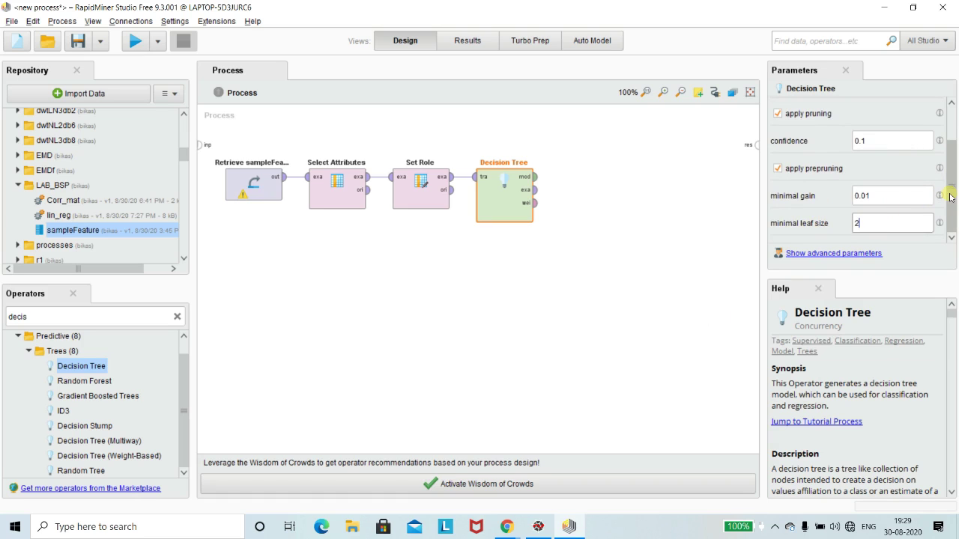
click(863, 220)
click(578, 202)
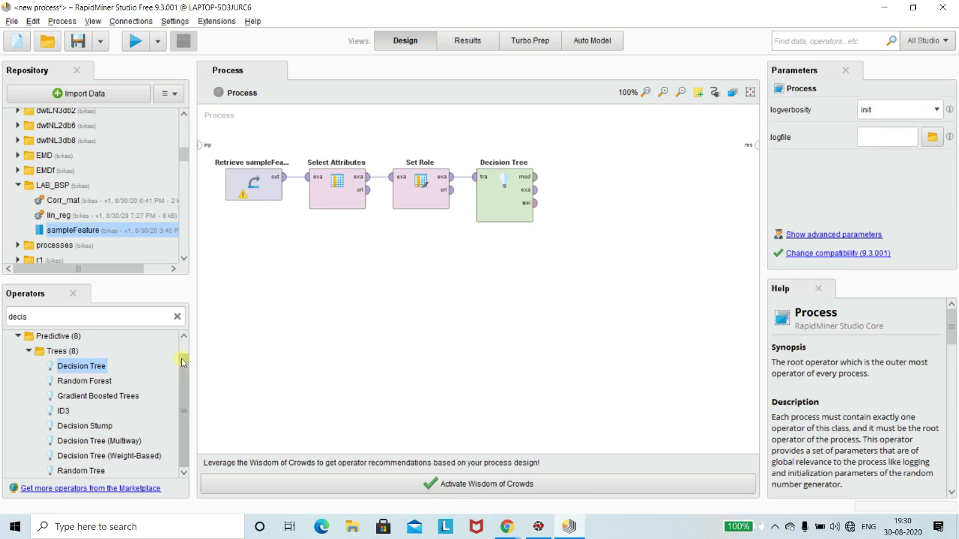
click(119, 320)
key(BackSpace)
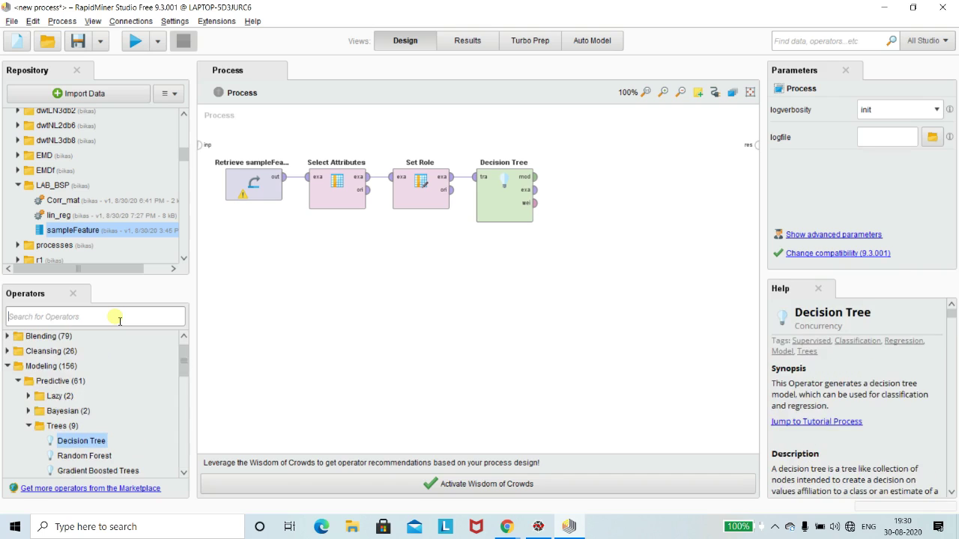
text(appl)
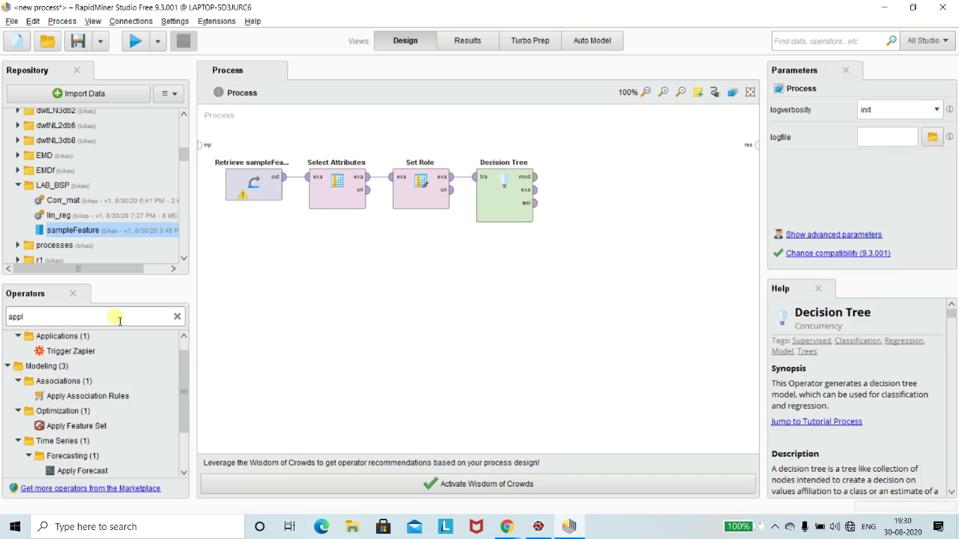
key(BackSpace)
key(BackSpace)
key(BackSpace)
key(BackSpace)
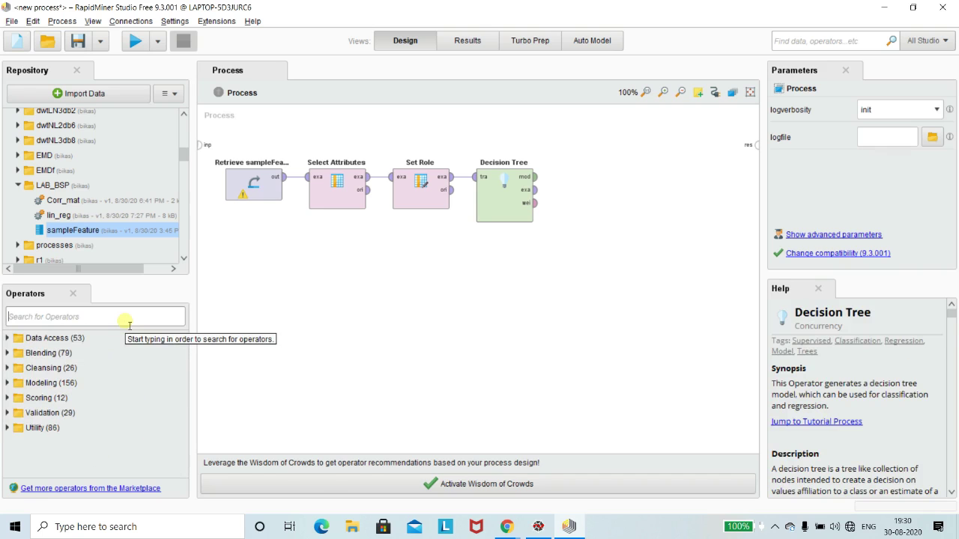
Search the operators for "split", add Split Data below Set Role, and define its partitions with ratios 0.7 and 0.3
text(split)
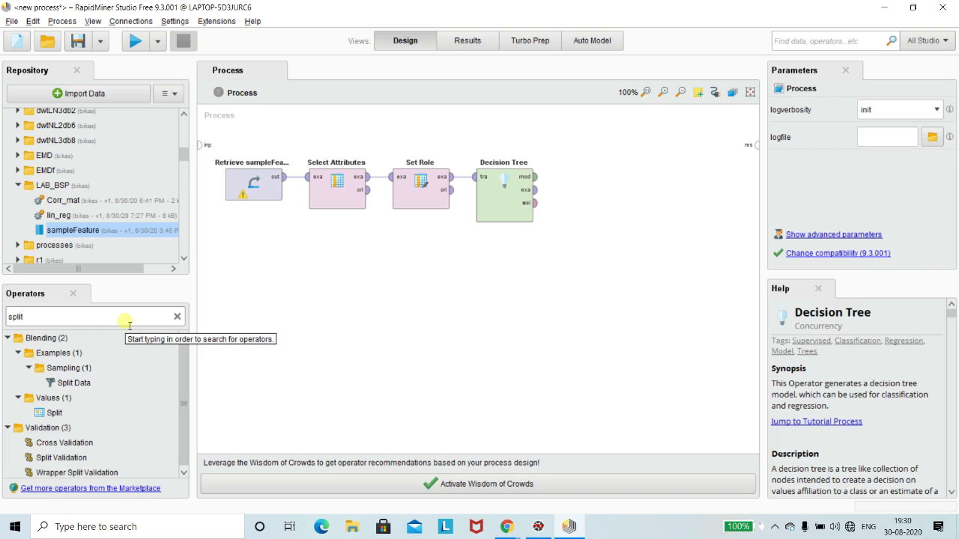
drag(81, 384, 417, 273)
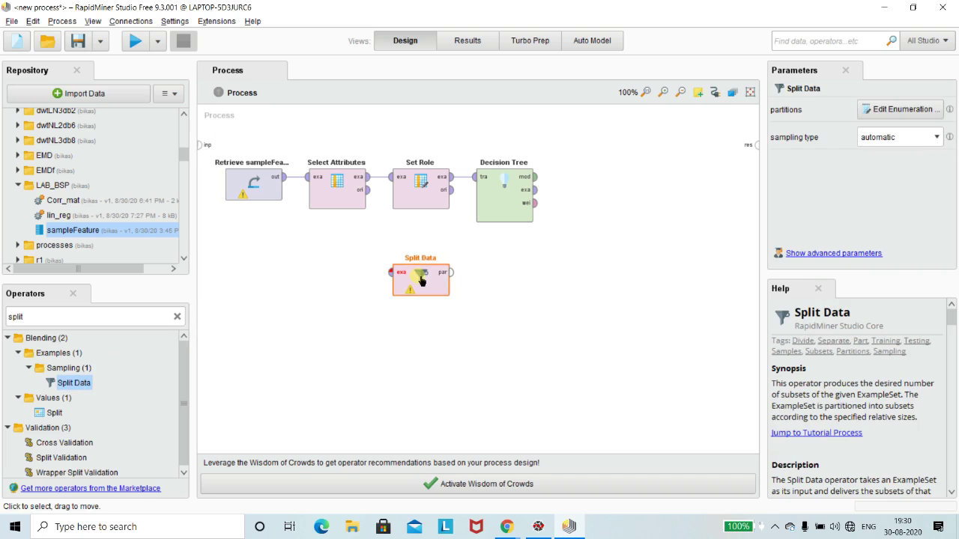
double_click(417, 274)
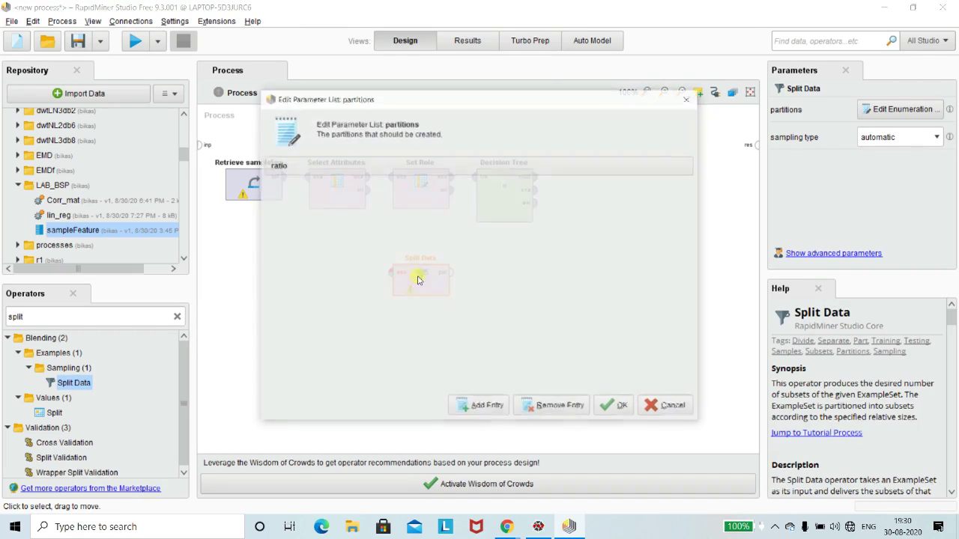
click(474, 408)
click(473, 409)
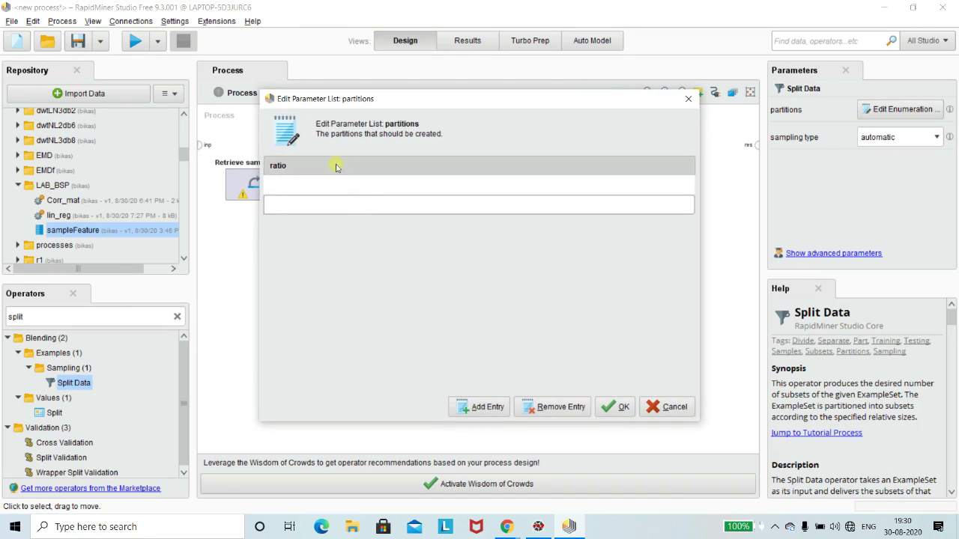
click(331, 183)
text(0.7)
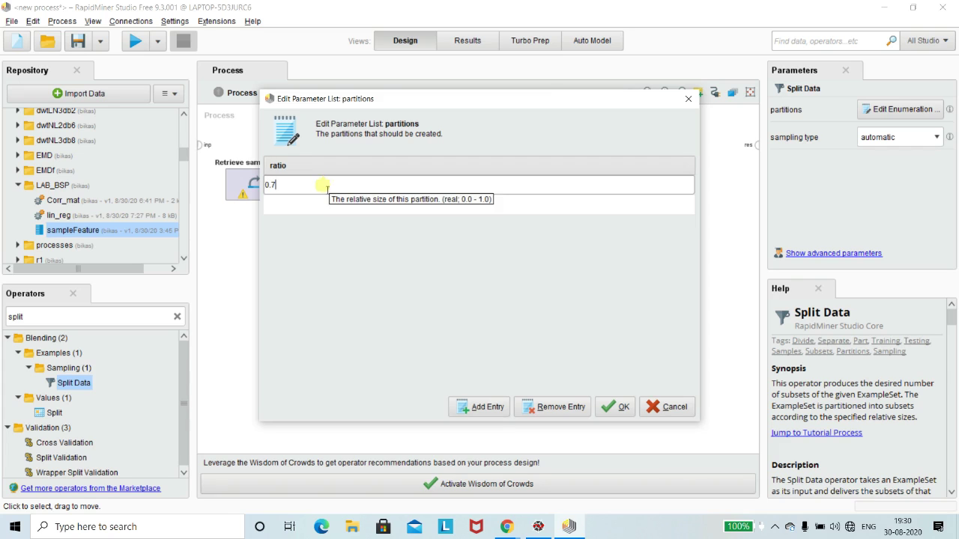
click(321, 202)
text(0.3)
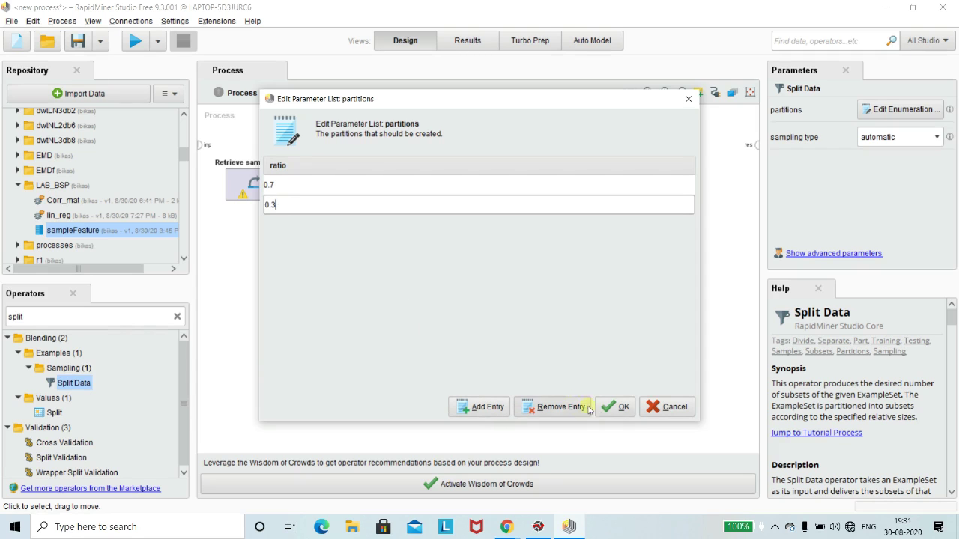
click(614, 407)
click(541, 319)
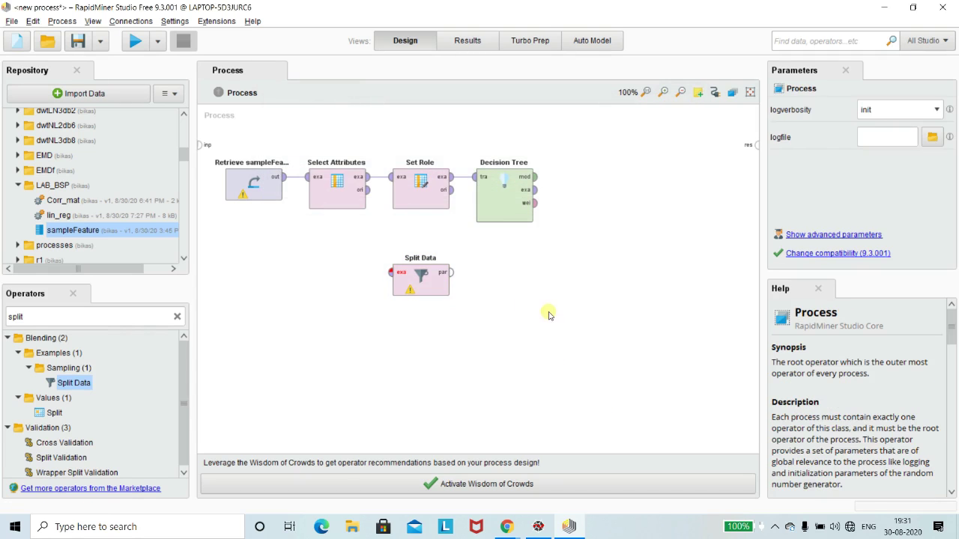
Reroute Set Role's example set output into Split Data and connect Split Data's first partition to Decision Tree's training input
click(462, 180)
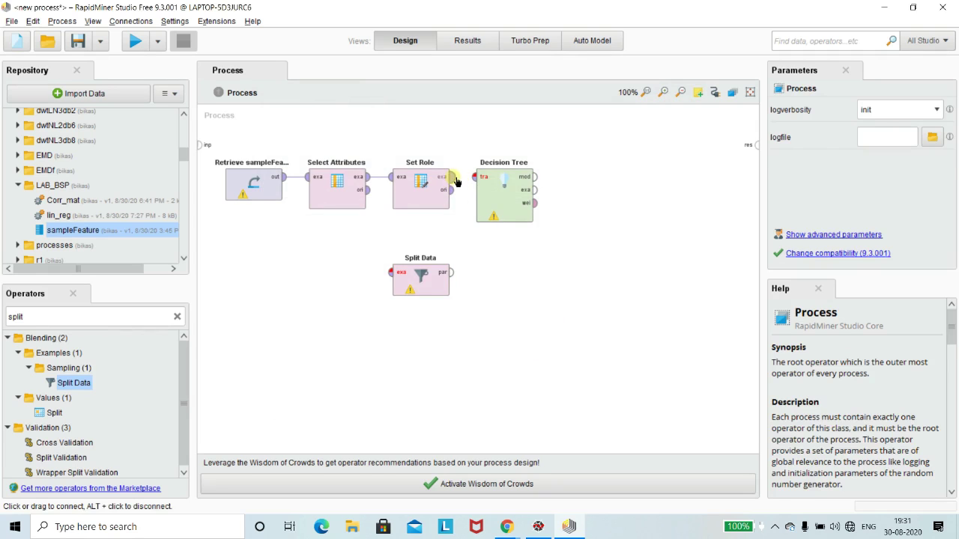
click(454, 180)
click(390, 272)
click(454, 273)
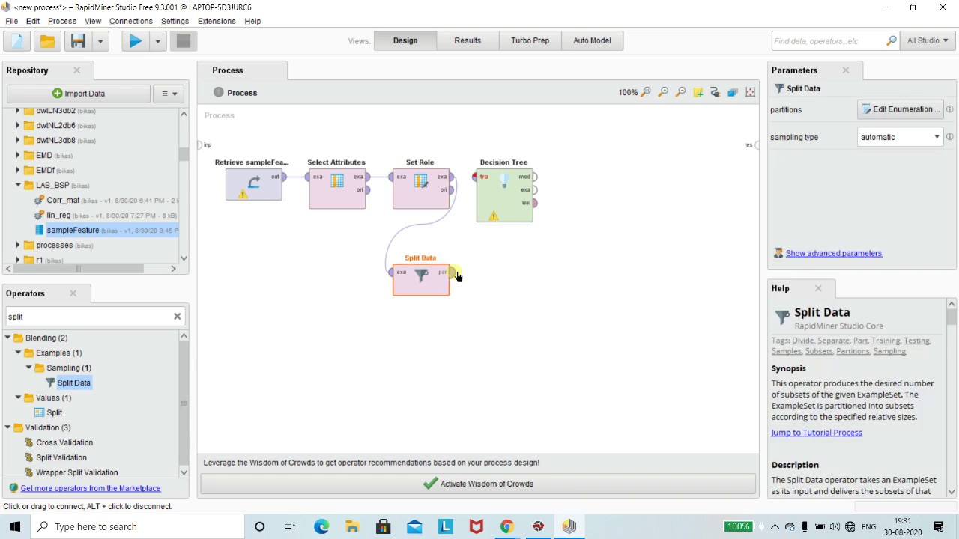
click(473, 180)
click(509, 307)
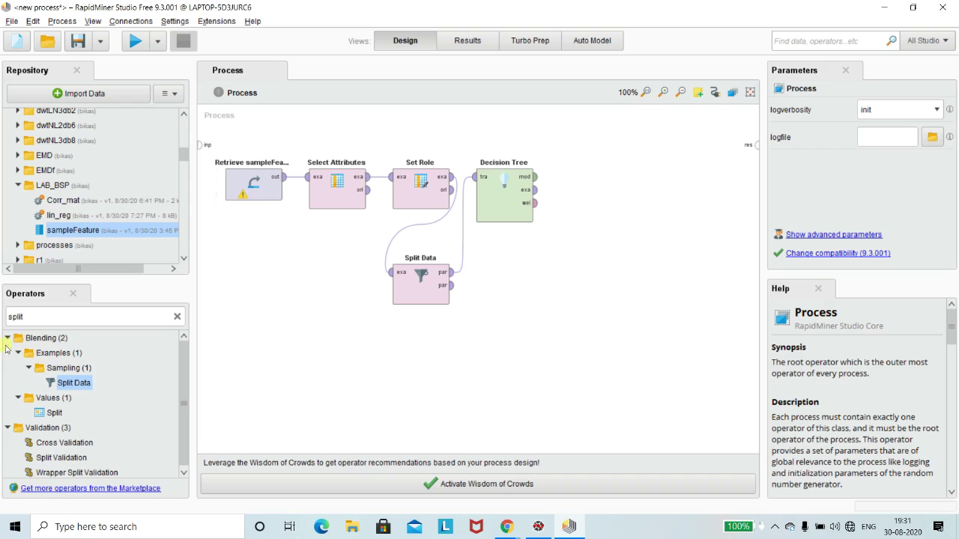
Search the operators for "apply model" and add Apply Model to the process after Decision Tree
click(44, 317)
key(BackSpace)
text(a)
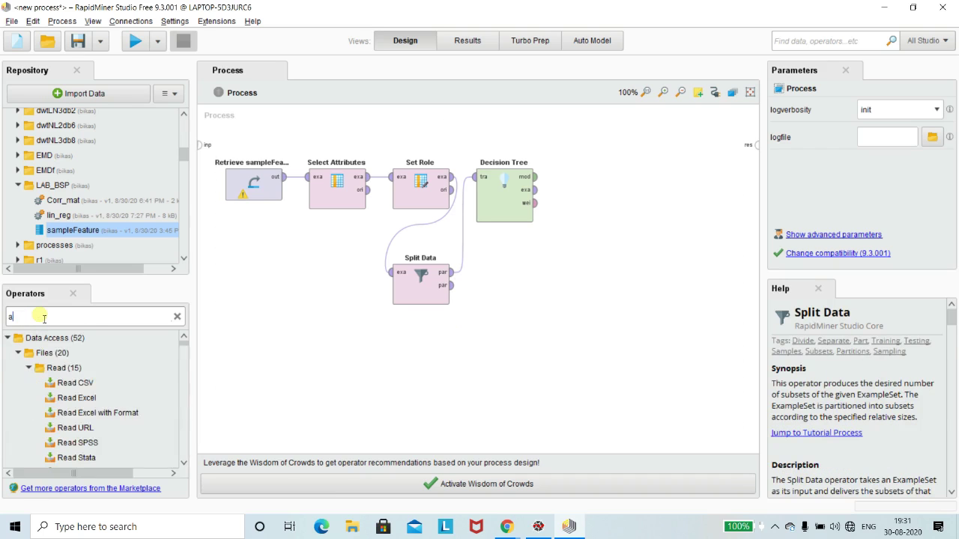
text(pply model)
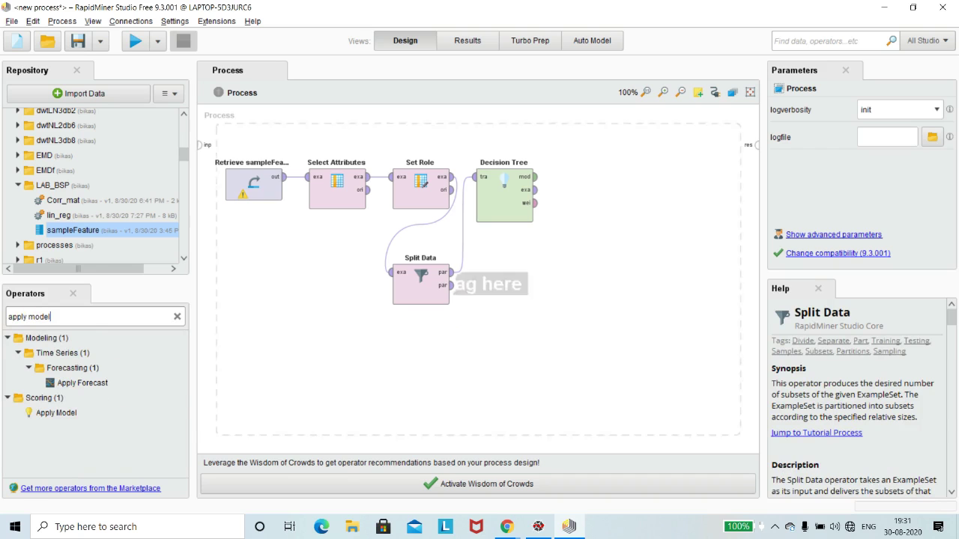
drag(53, 413, 636, 191)
click(583, 300)
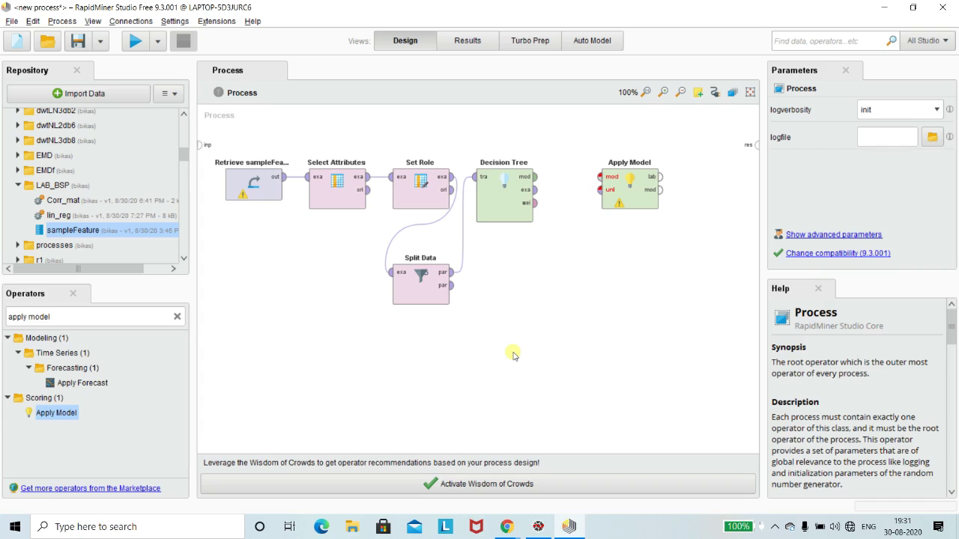
Rearrange the process so Split Data sits between Set Role and Decision Tree, with Apply Model below Decision Tree
drag(502, 200, 594, 213)
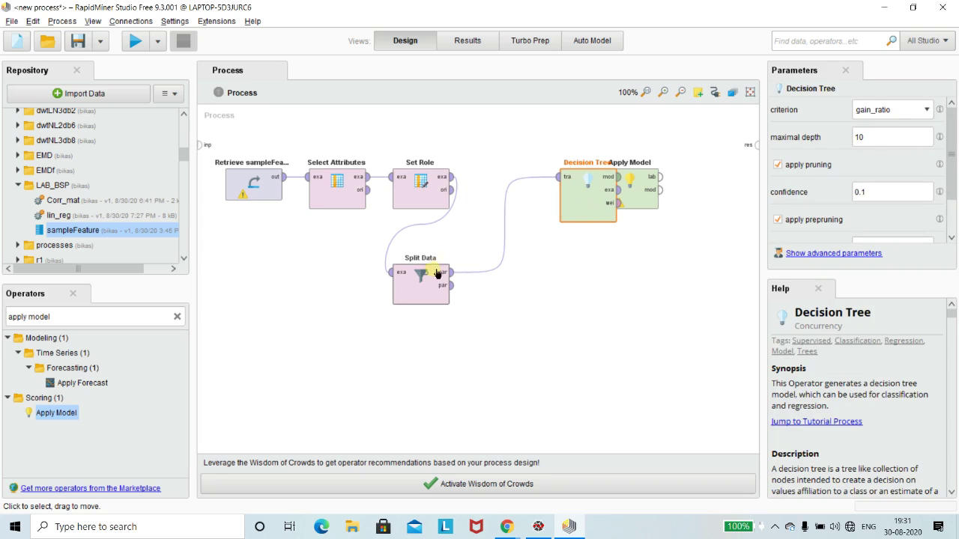
drag(423, 281, 479, 198)
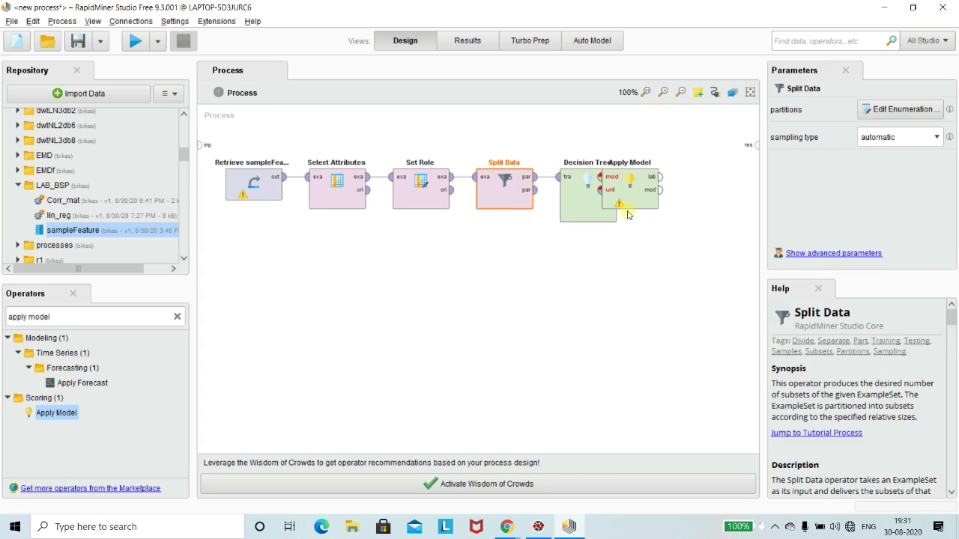
drag(631, 193, 590, 286)
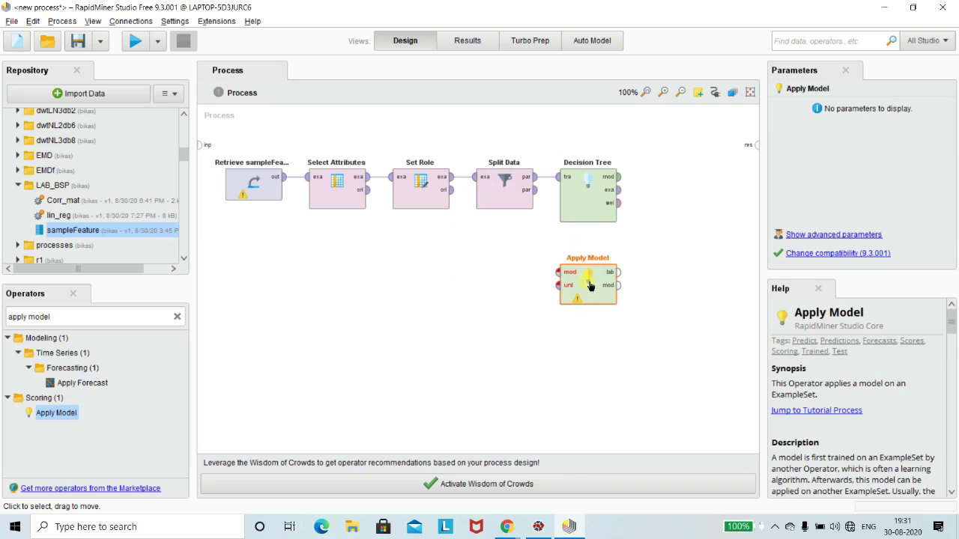
click(452, 355)
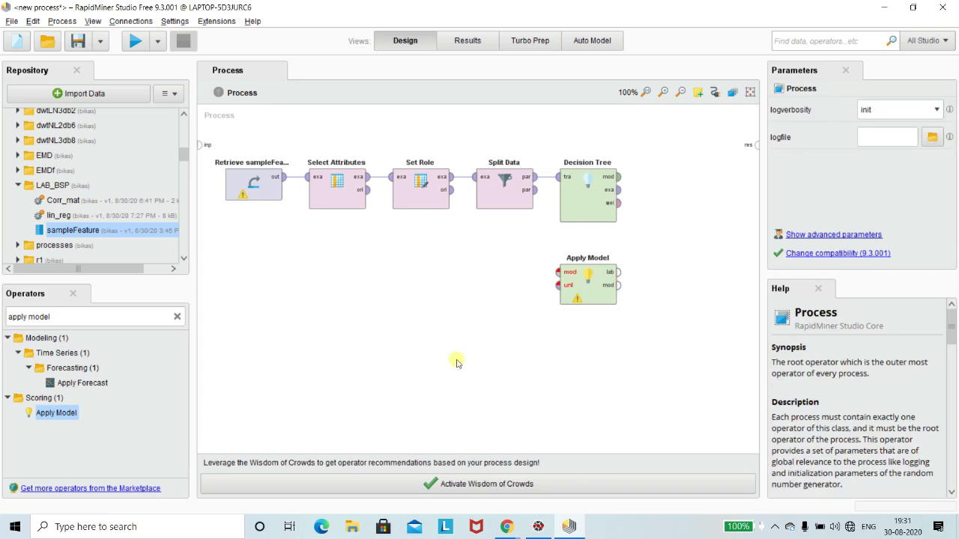
Search the operators for "performance" and add Performance (Classification) after Decision Tree
click(101, 319)
text(performance)
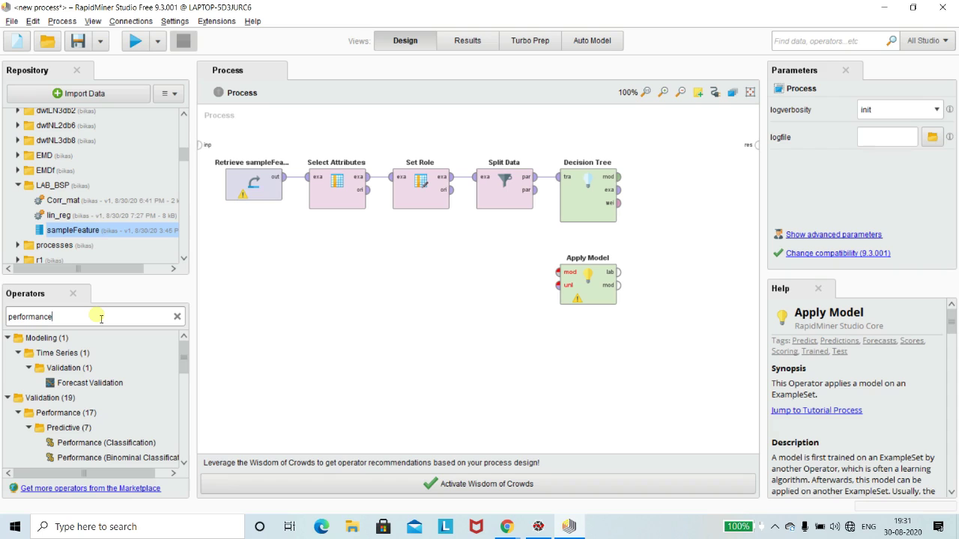
drag(113, 382, 119, 382)
drag(112, 443, 702, 180)
click(683, 303)
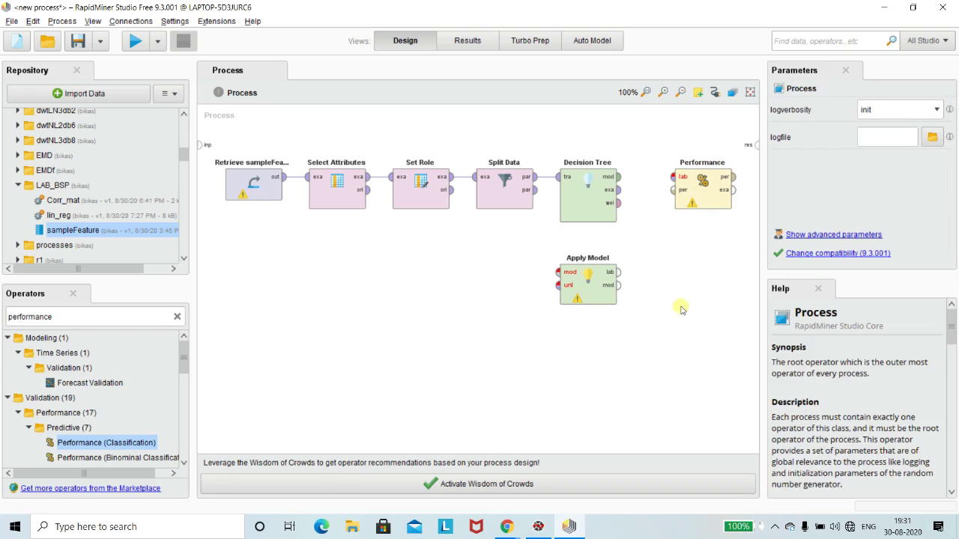
Connect Split Data's second partition to Apply Model's unlabelled data input and Decision Tree's model output to its model input
click(535, 190)
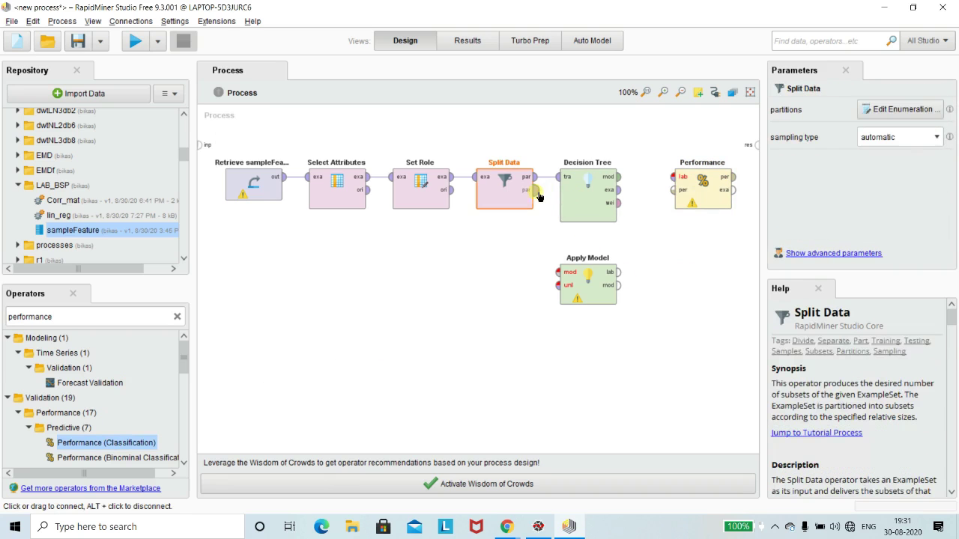
click(558, 285)
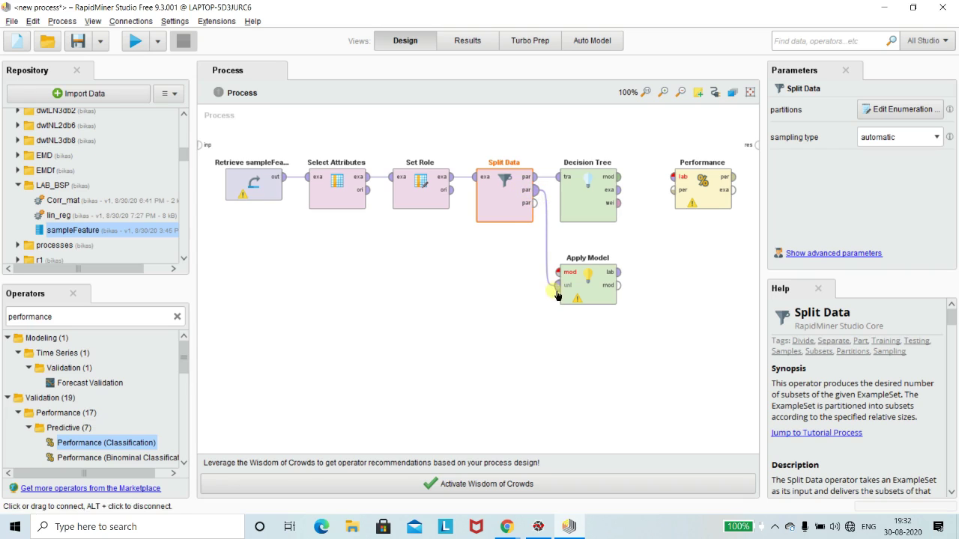
click(617, 177)
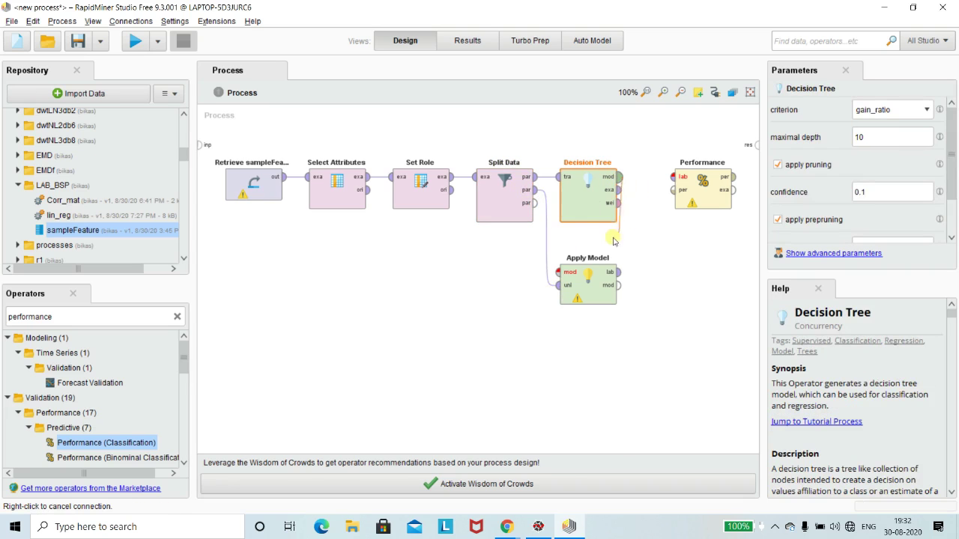
click(560, 271)
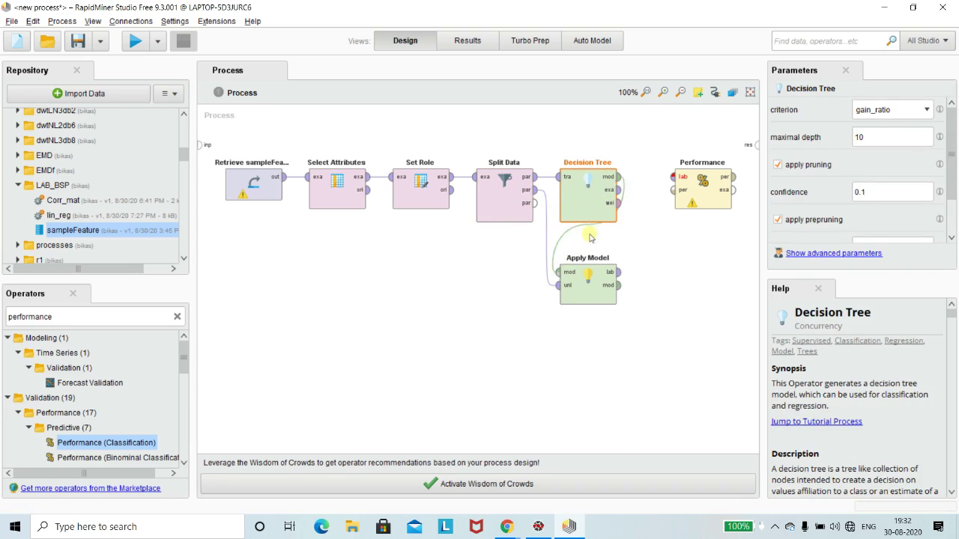
Connect Apply Model's labelled data output to Performance and Performance's performance output to the process result port
click(618, 272)
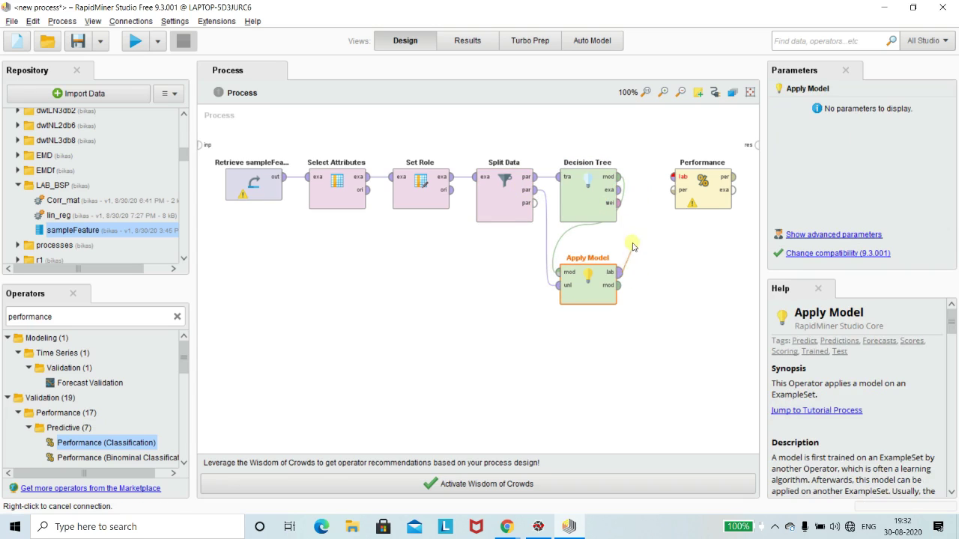
click(672, 177)
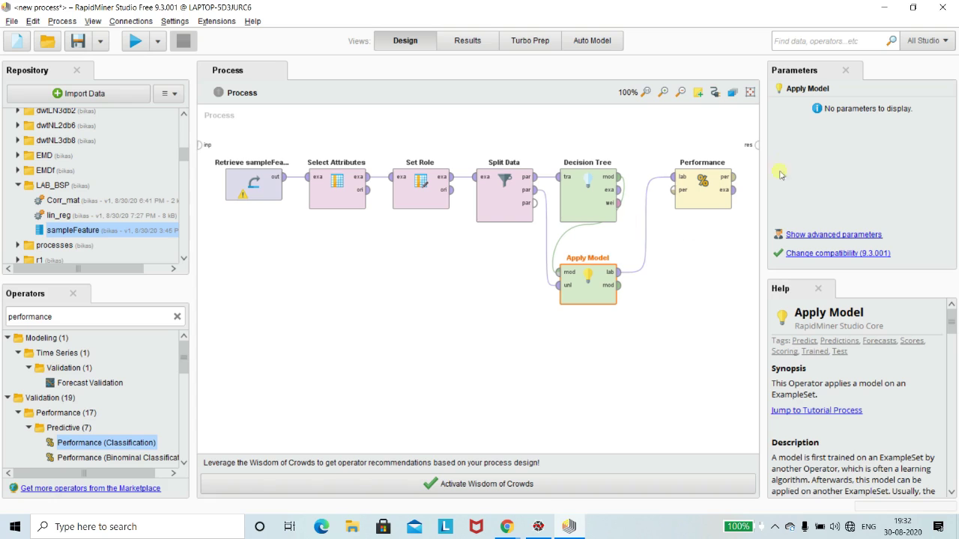
click(734, 177)
click(751, 145)
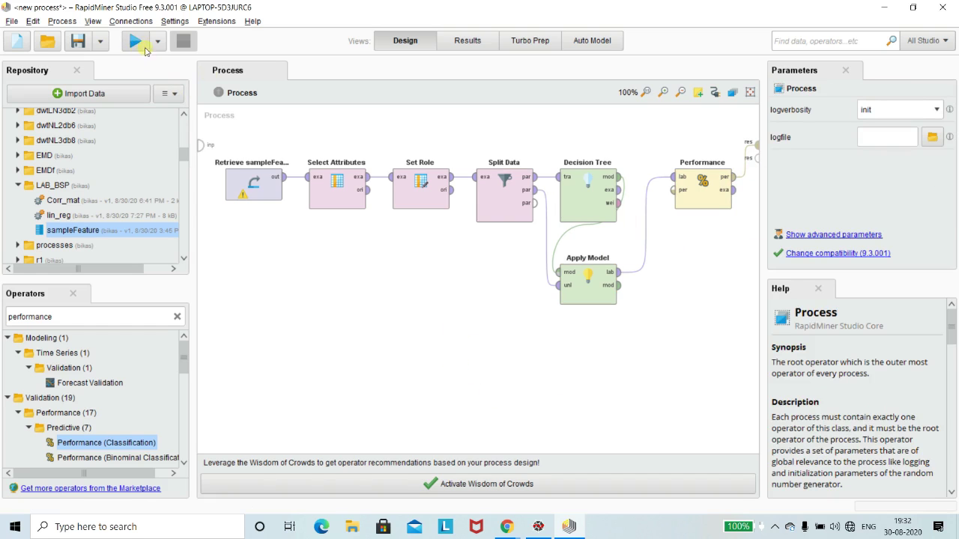
Enable classification error, relative error and cross-entropy alongside accuracy as criteria of the Performance operator
click(693, 189)
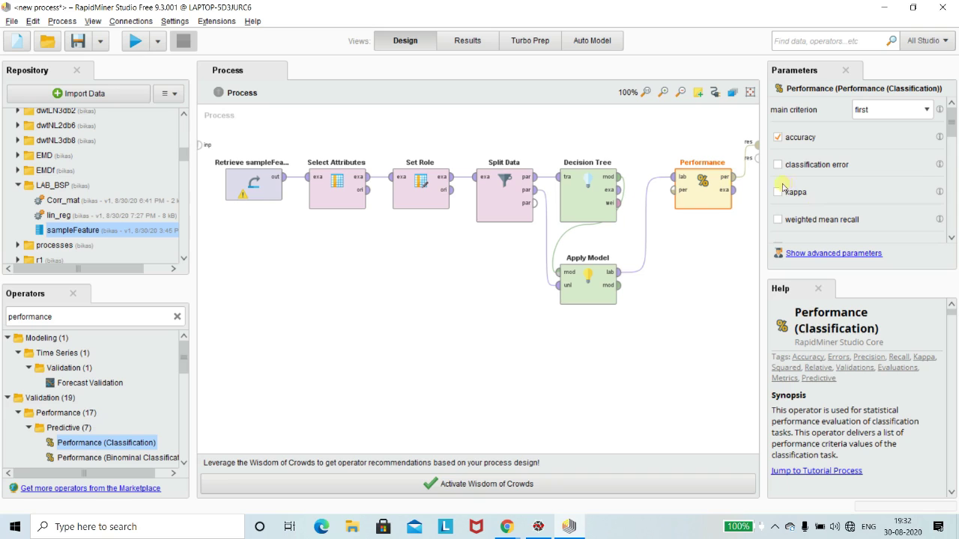
scroll(918, 178, down, 2)
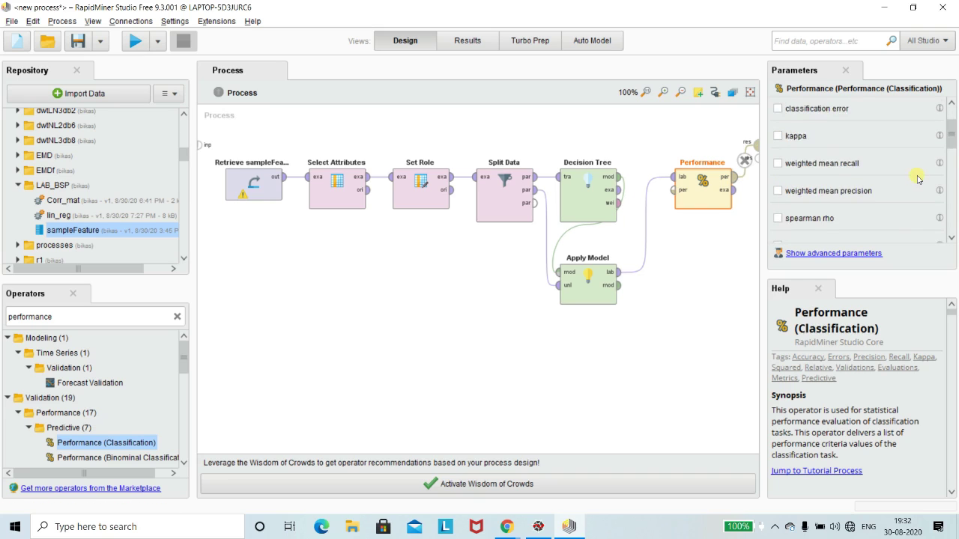
scroll(918, 178, up, 2)
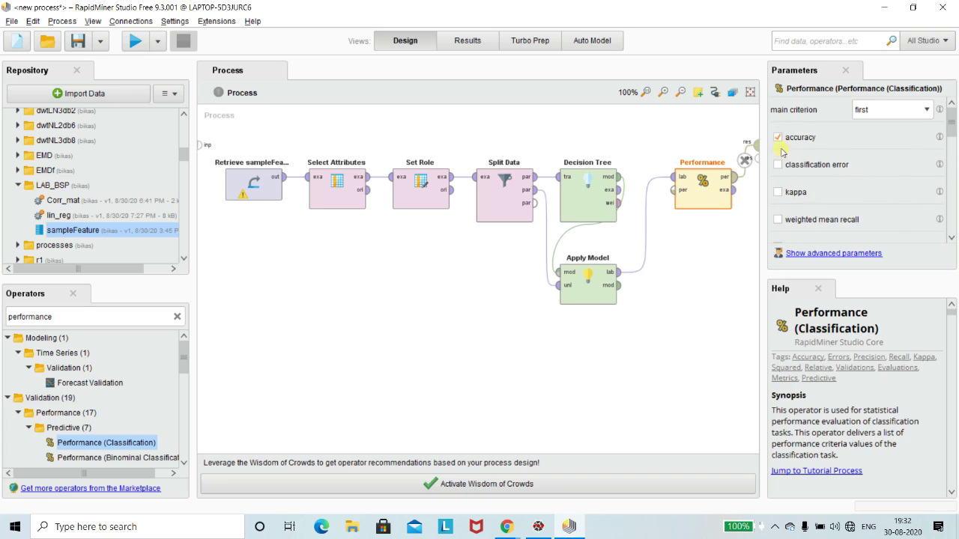
scroll(895, 161, down, 3)
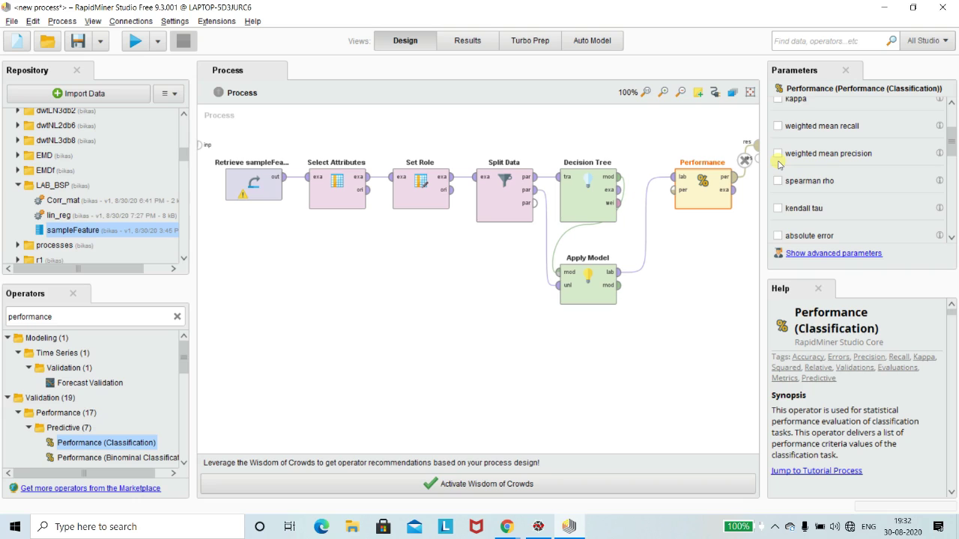
scroll(778, 167, down, 3)
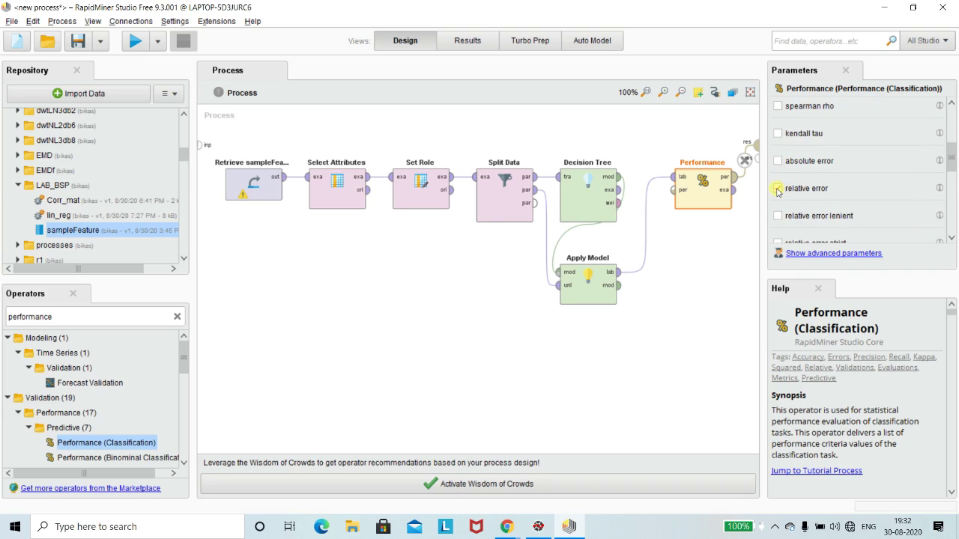
scroll(778, 190, down, 5)
scroll(780, 188, down, 5)
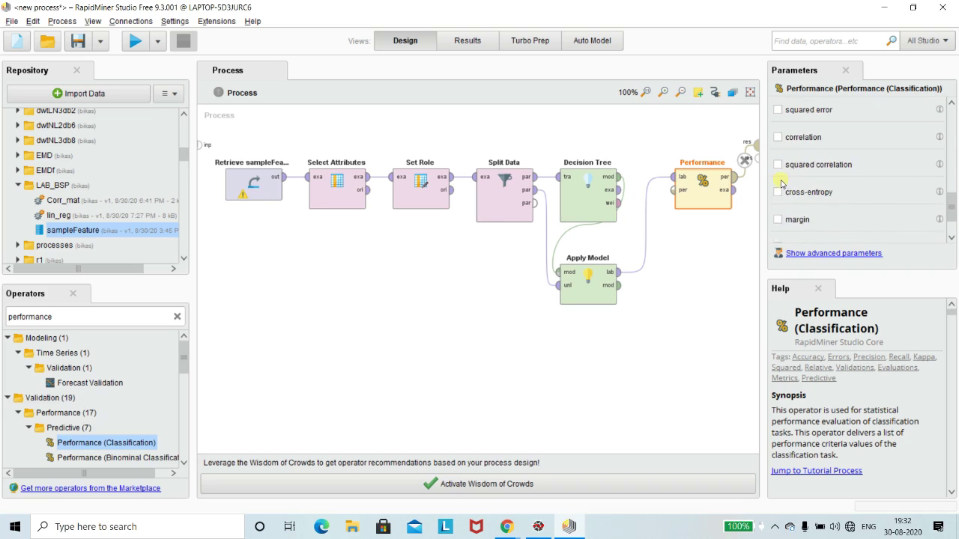
scroll(820, 161, down, 1)
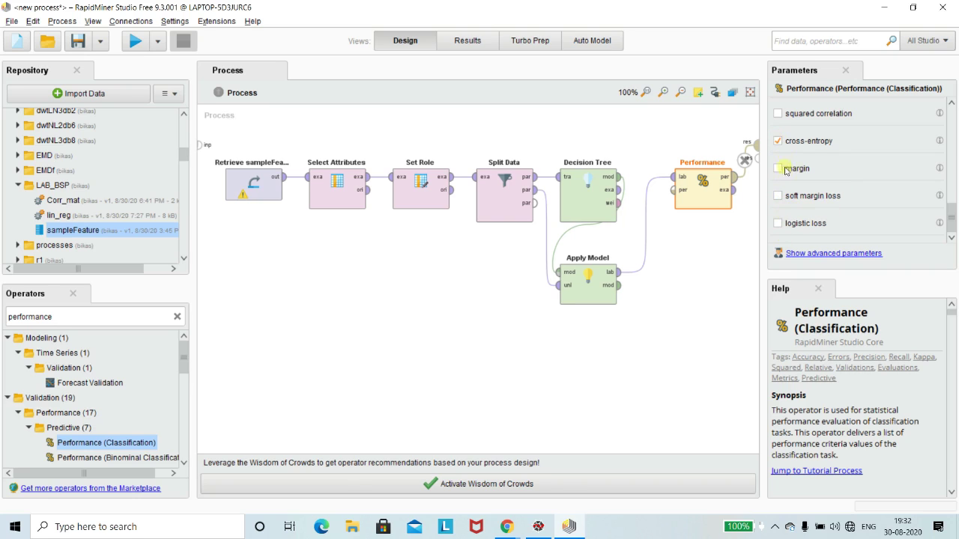
click(779, 140)
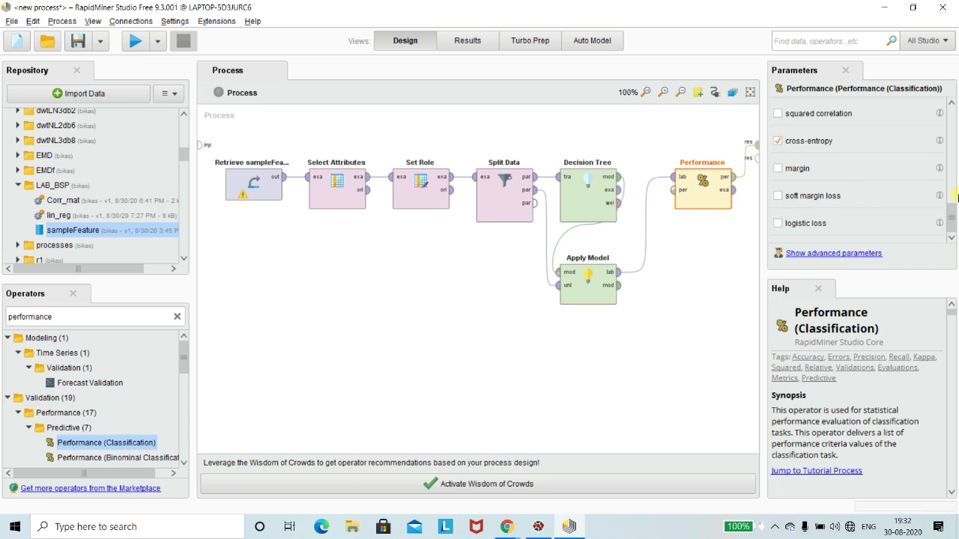
scroll(951, 219, up, 5)
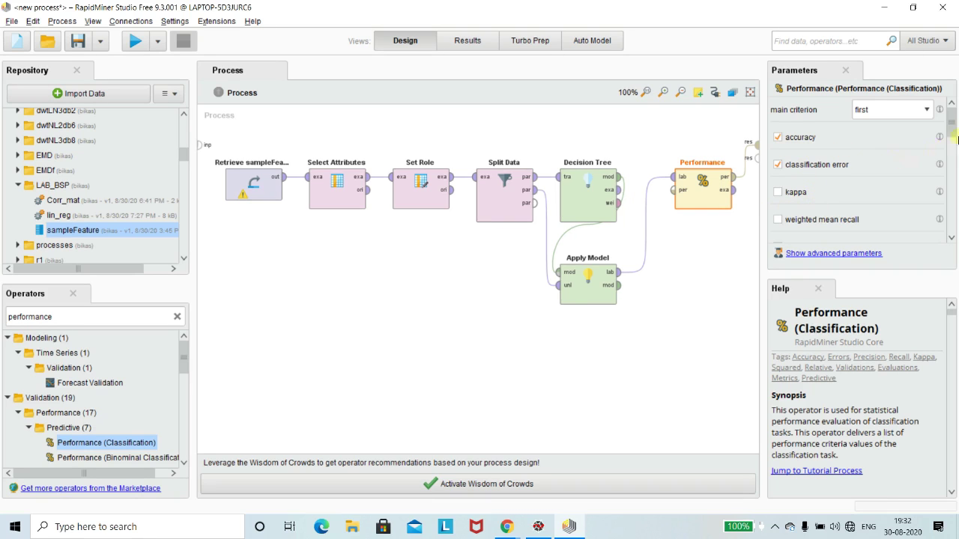
mouse_move(954, 125)
mouse_down()
mouse_move(955, 153)
mouse_move(944, 120)
mouse_up()
click(724, 277)
click(702, 187)
click(713, 316)
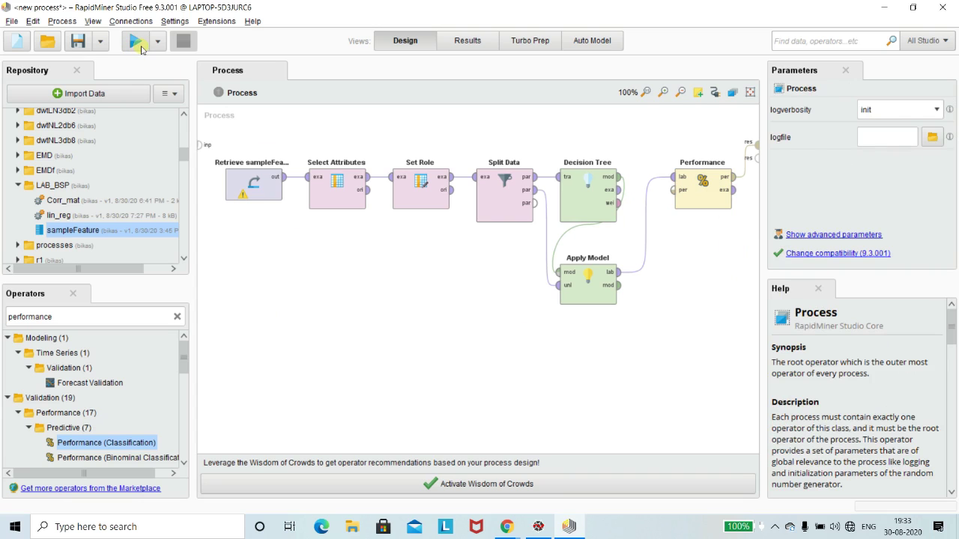
Run the process and review each performance criterion's result and the PerformanceVector description
click(140, 47)
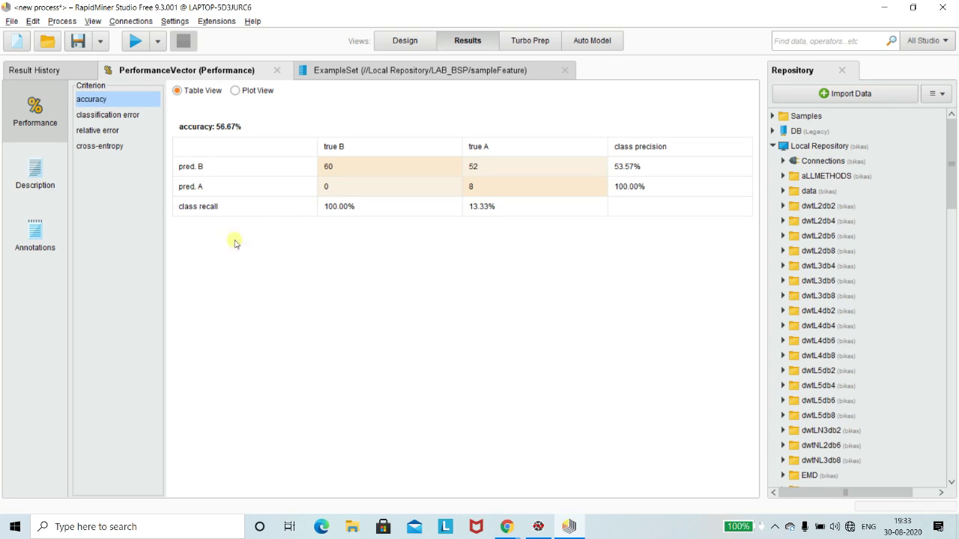
click(126, 116)
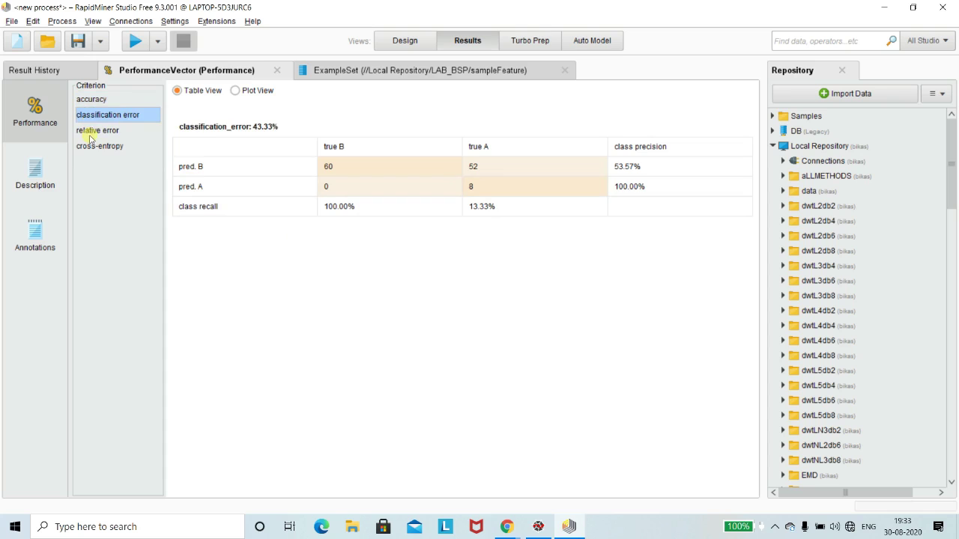
click(94, 131)
click(113, 147)
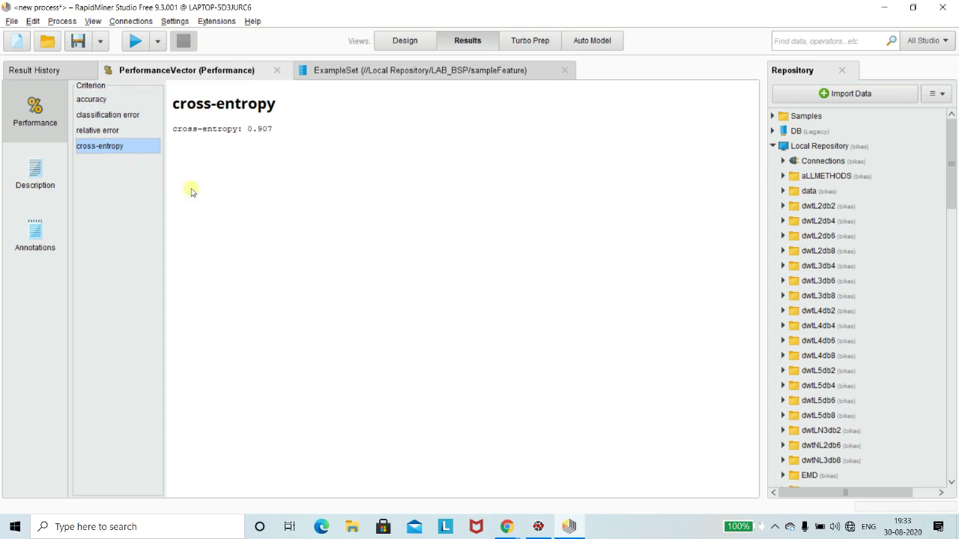
click(85, 99)
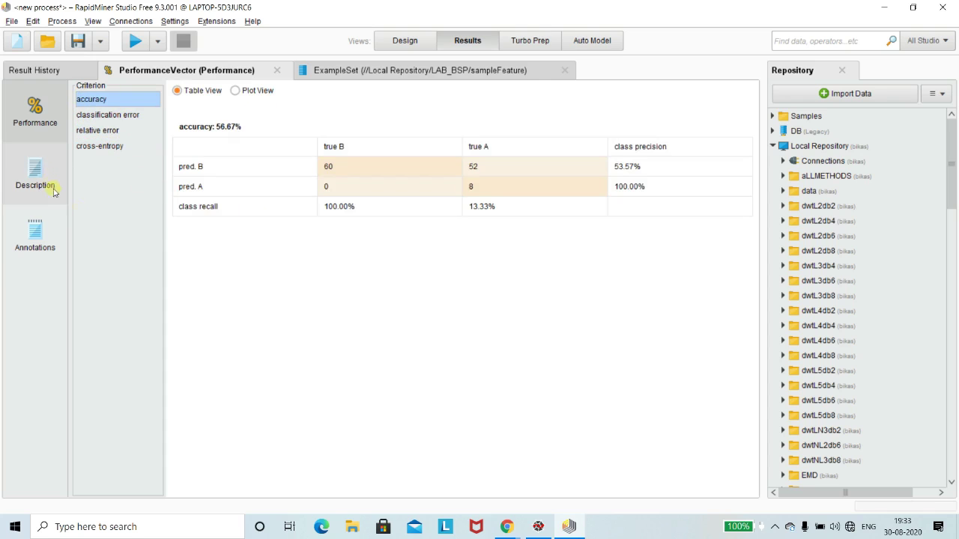
click(38, 174)
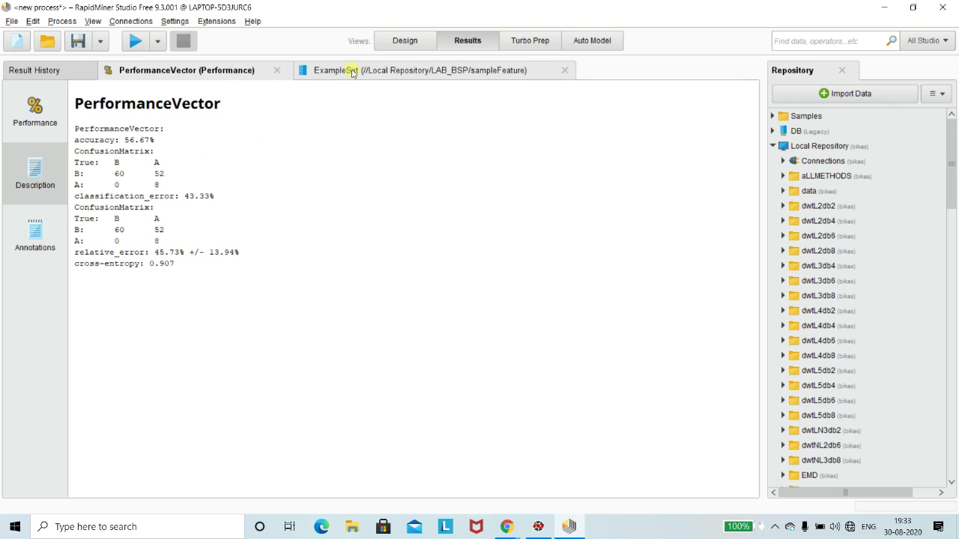
Return to the process design and connect Apply Model's model output and Performance's example set output to two further result ports
click(386, 45)
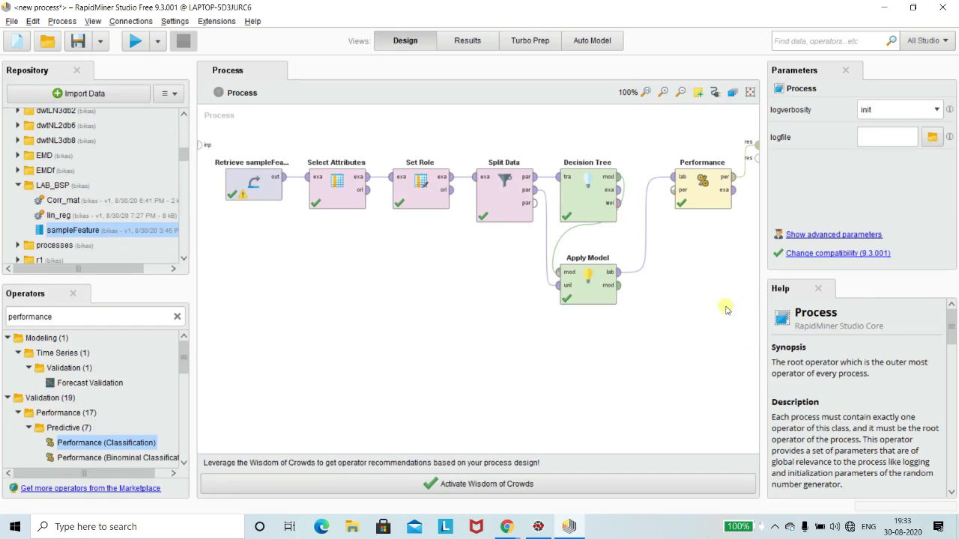
drag(732, 177, 756, 145)
click(738, 193)
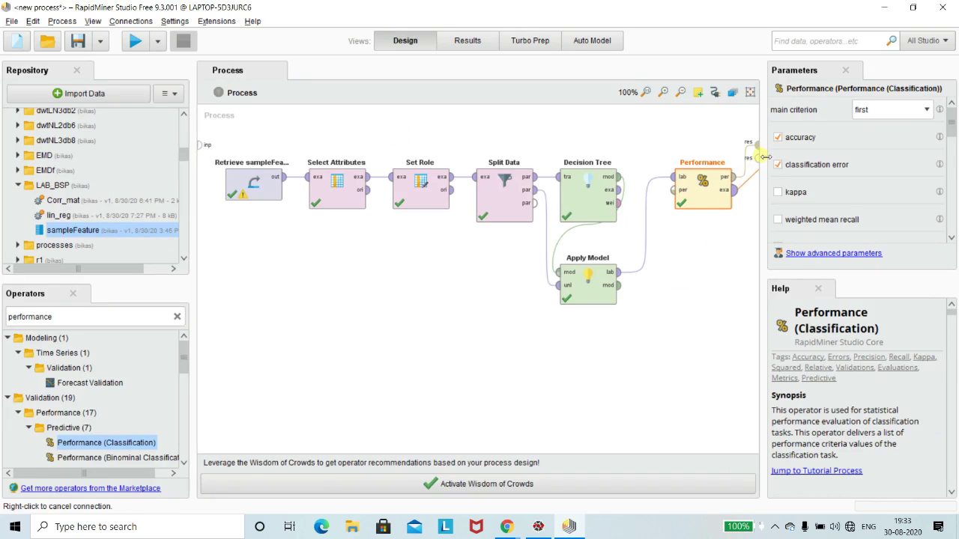
click(757, 158)
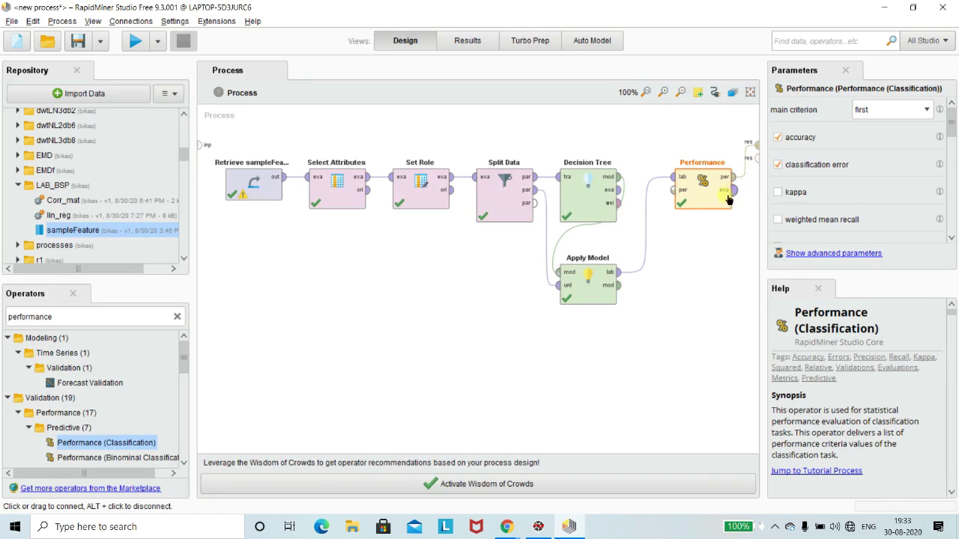
click(622, 291)
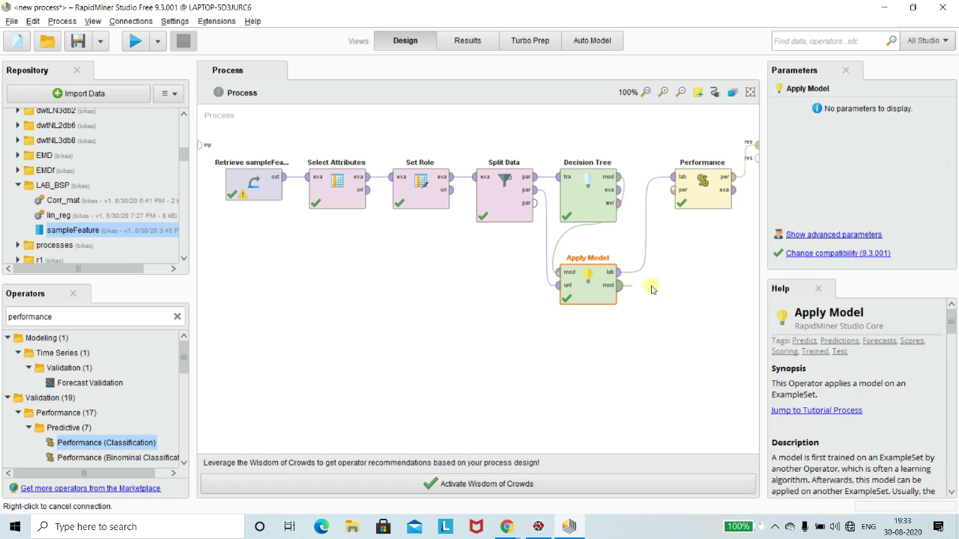
click(758, 160)
click(734, 202)
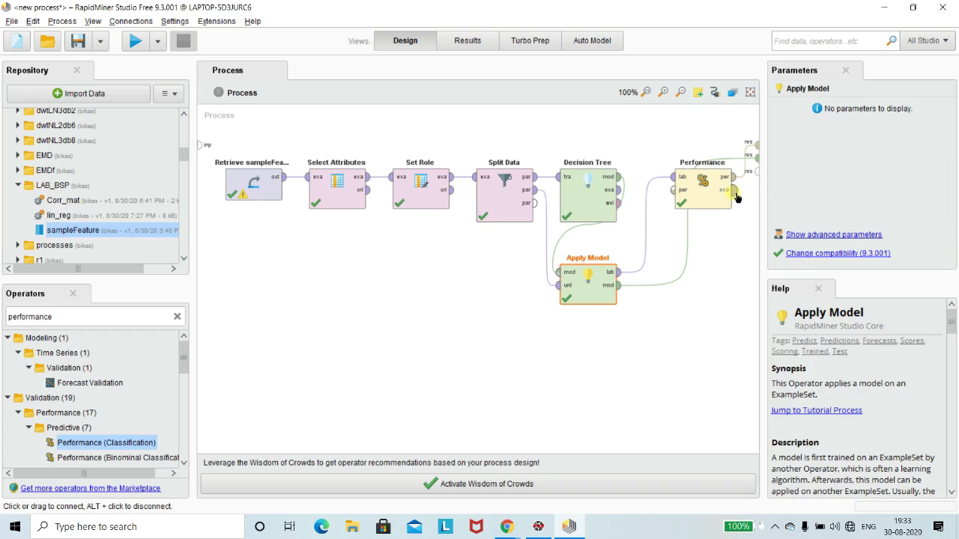
click(757, 172)
click(663, 327)
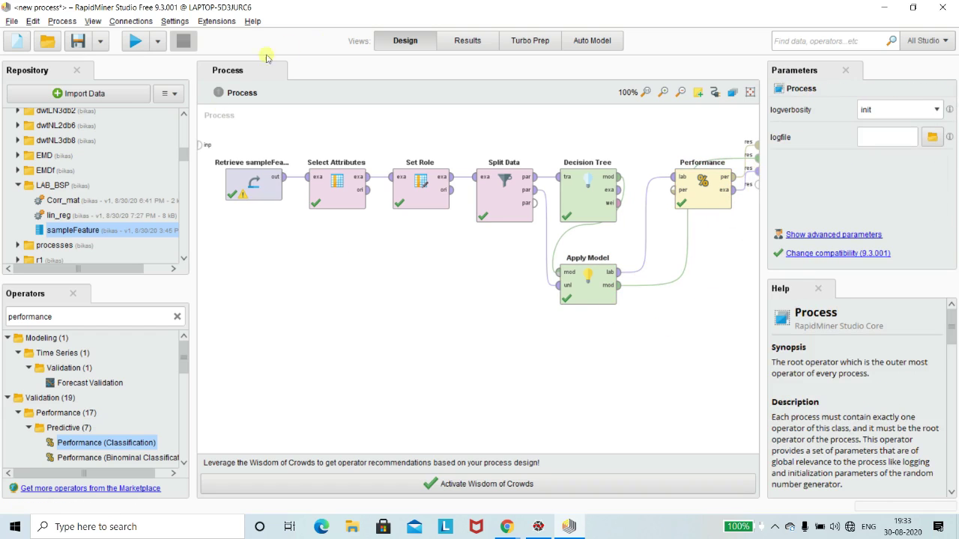
Run the process again and examine the data and statistics of the Apply Model example set
click(132, 43)
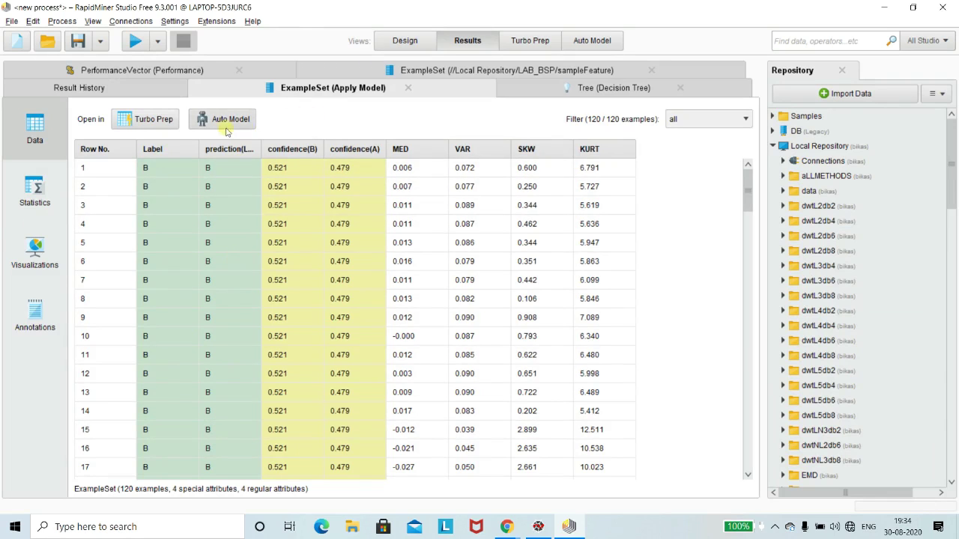
click(34, 192)
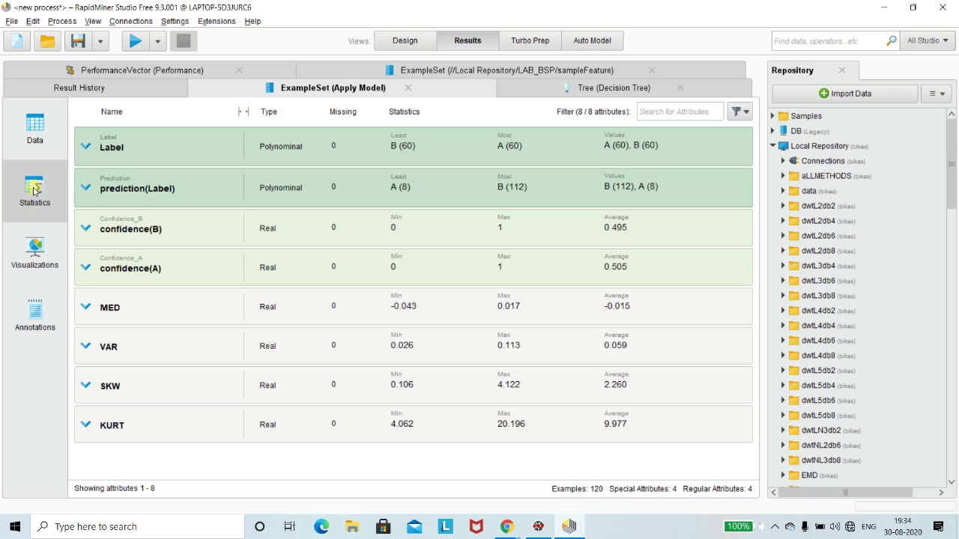
click(35, 134)
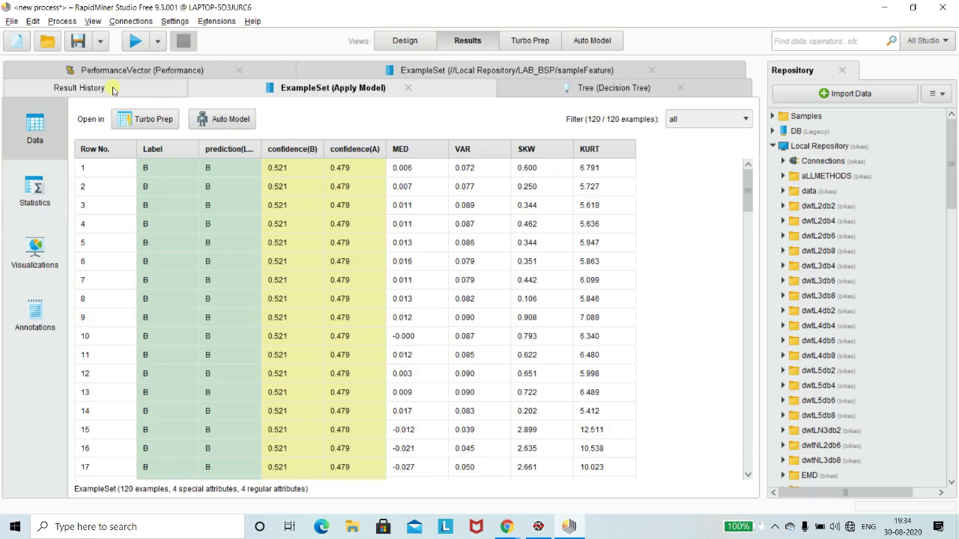
Examine the resulting decision tree as a graph and as a text description
click(626, 87)
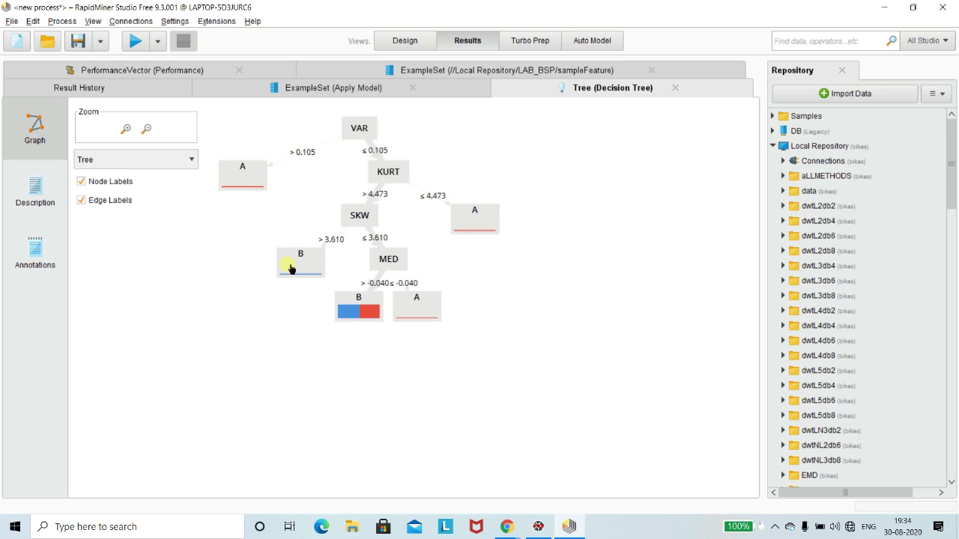
click(50, 202)
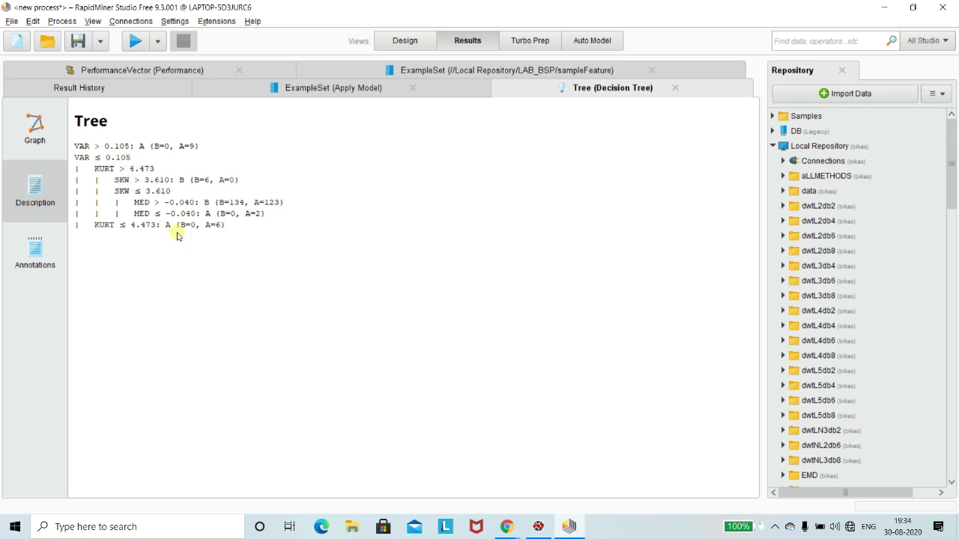
click(34, 135)
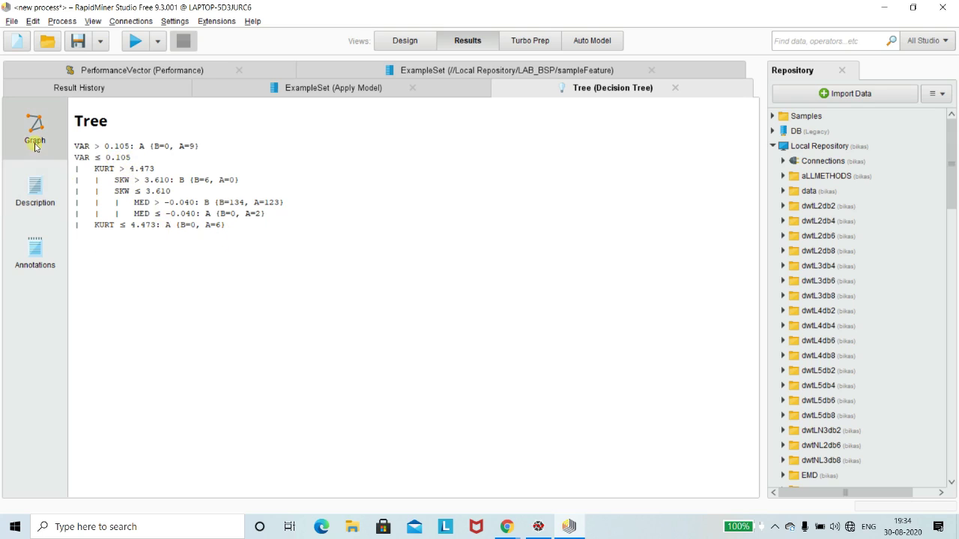
Preview the decision tree graph in the Radial, Balloon and FRLayout layouts and return it to the Tree layout
click(189, 159)
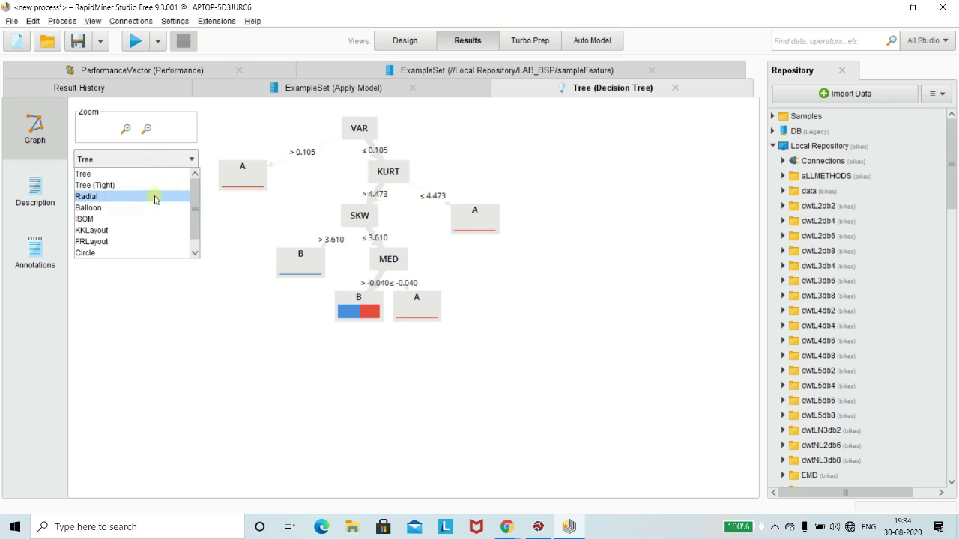
click(210, 213)
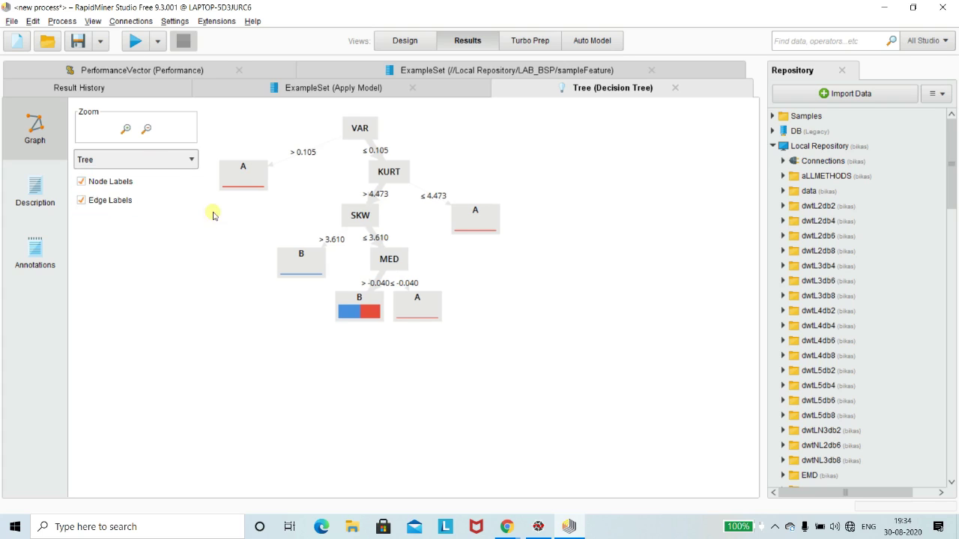
click(177, 157)
click(161, 197)
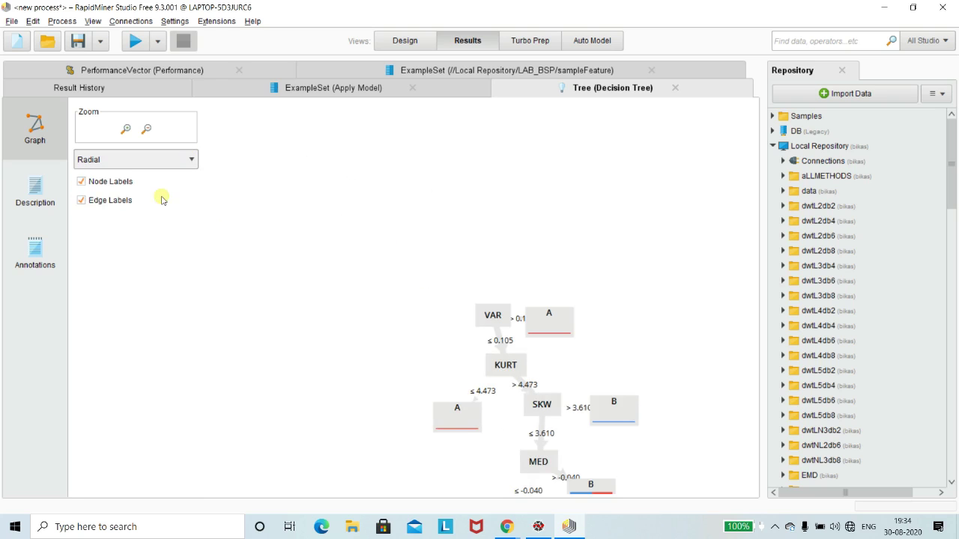
click(192, 159)
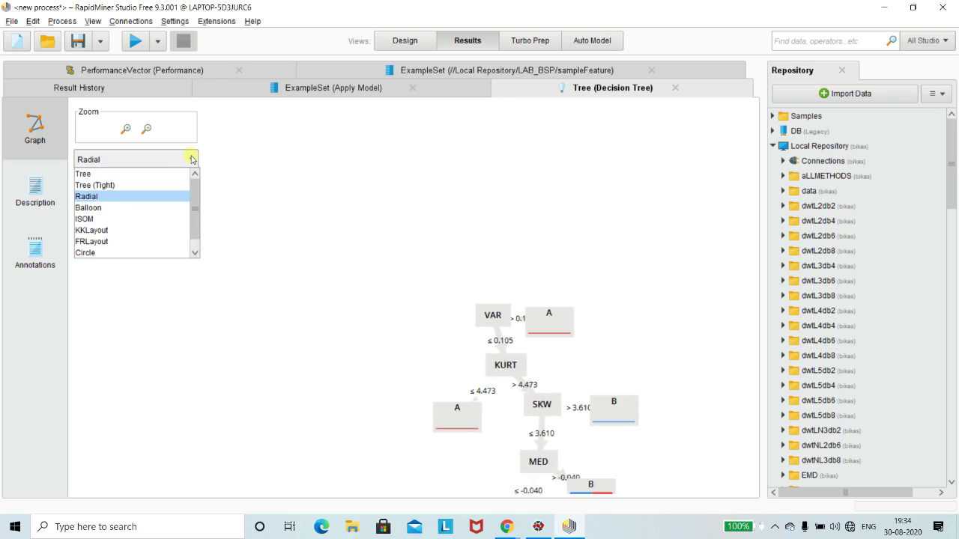
click(168, 208)
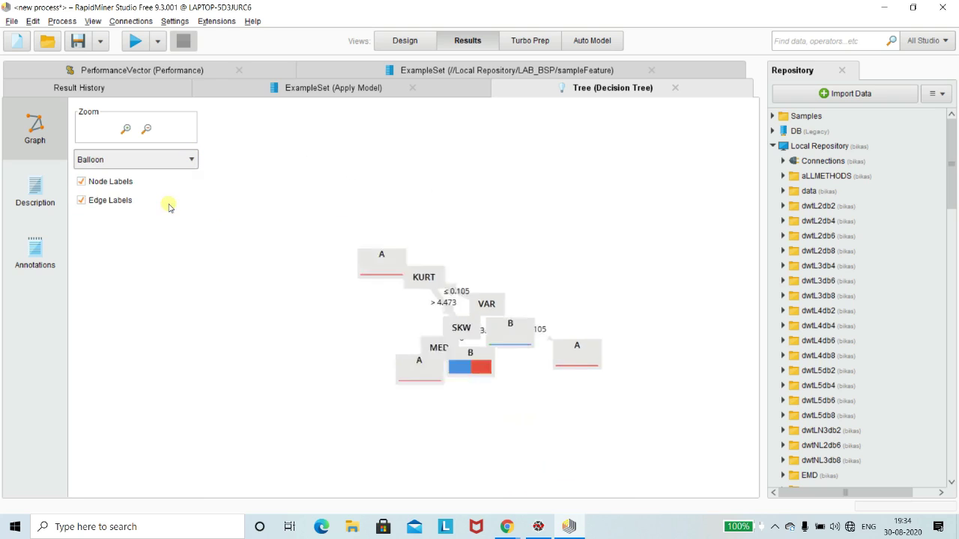
click(188, 159)
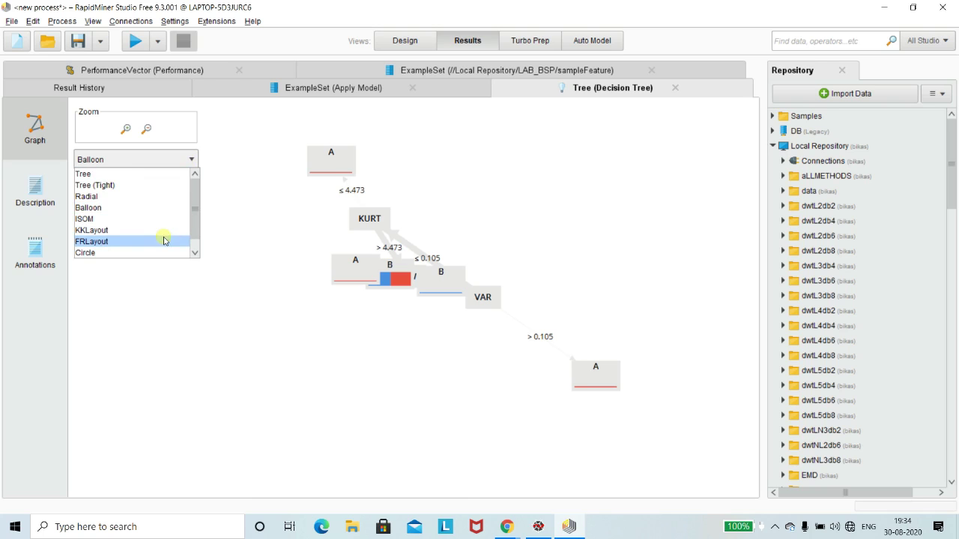
click(164, 240)
click(191, 159)
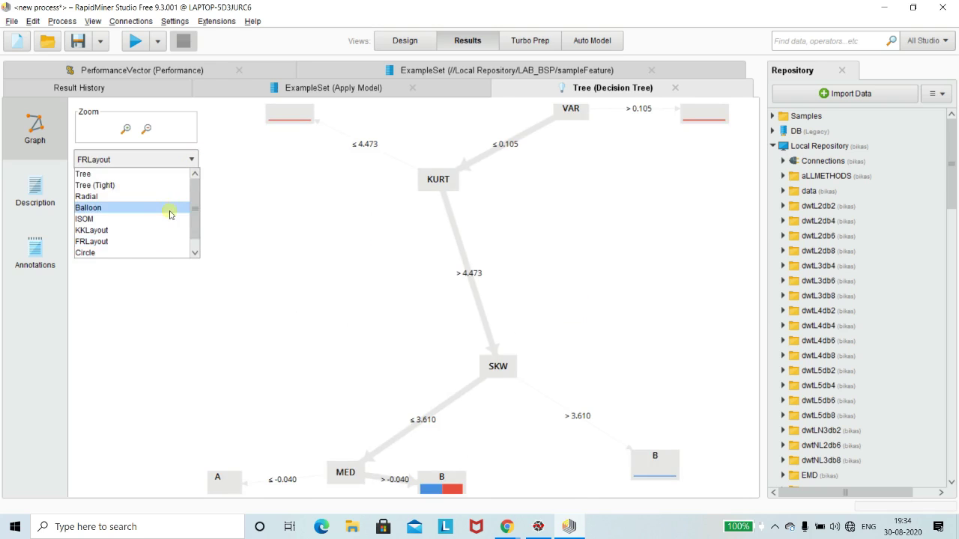
click(141, 177)
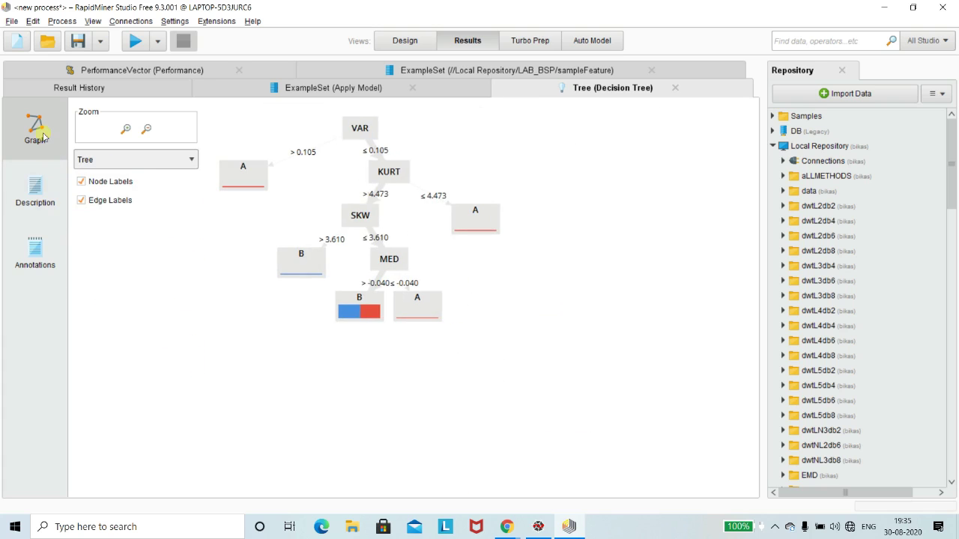
Return to the process design, search the operators for "decision" and add a Random Forest operator to the canvas
click(81, 182)
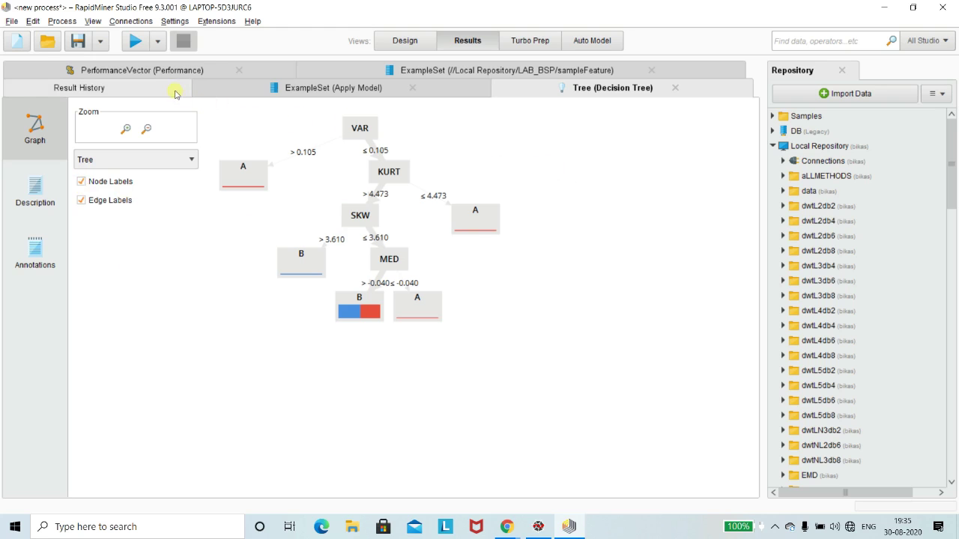
click(403, 43)
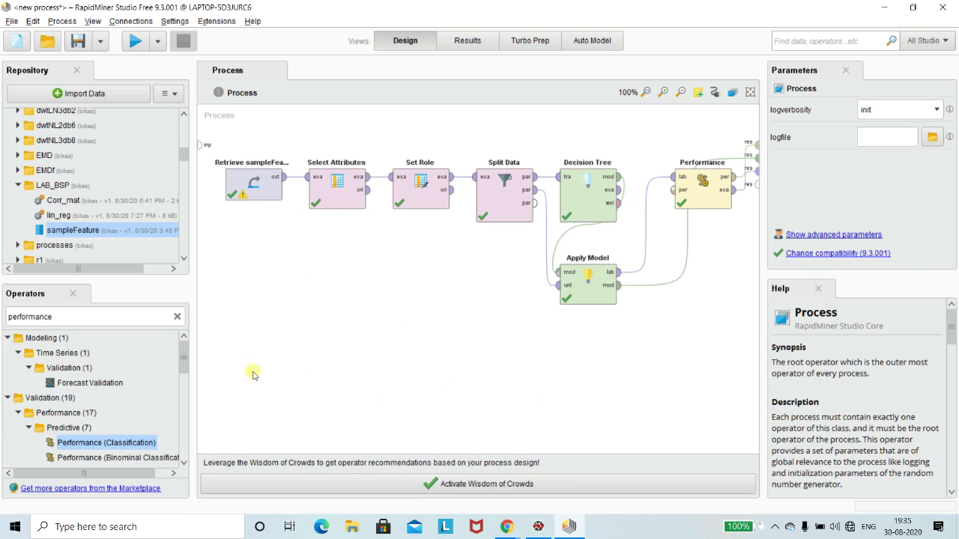
double_click(112, 318)
key(BackSpace)
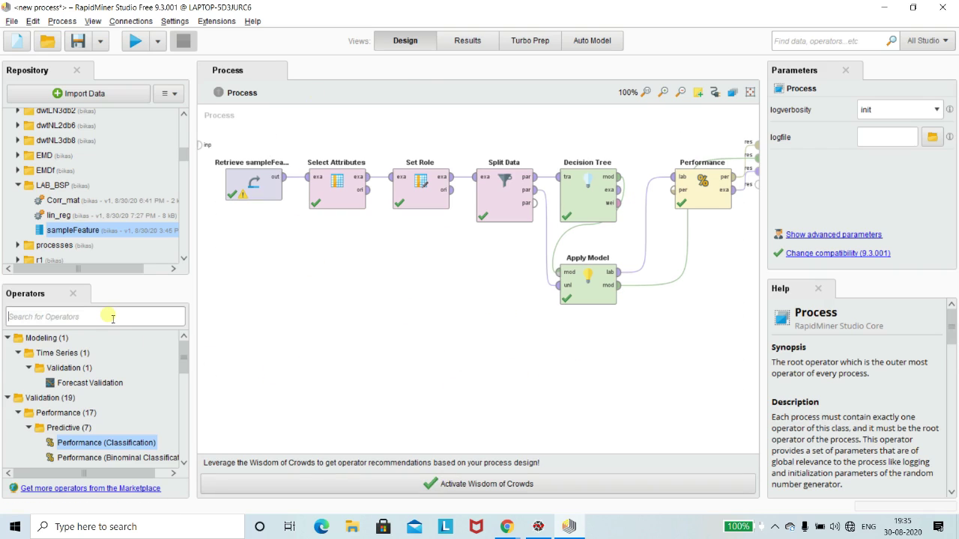
text(deci)
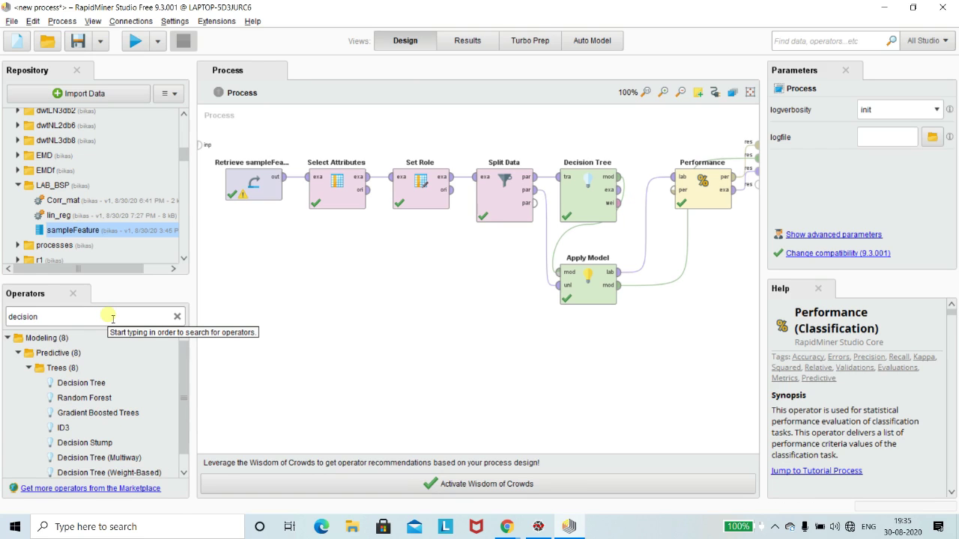
text(sion)
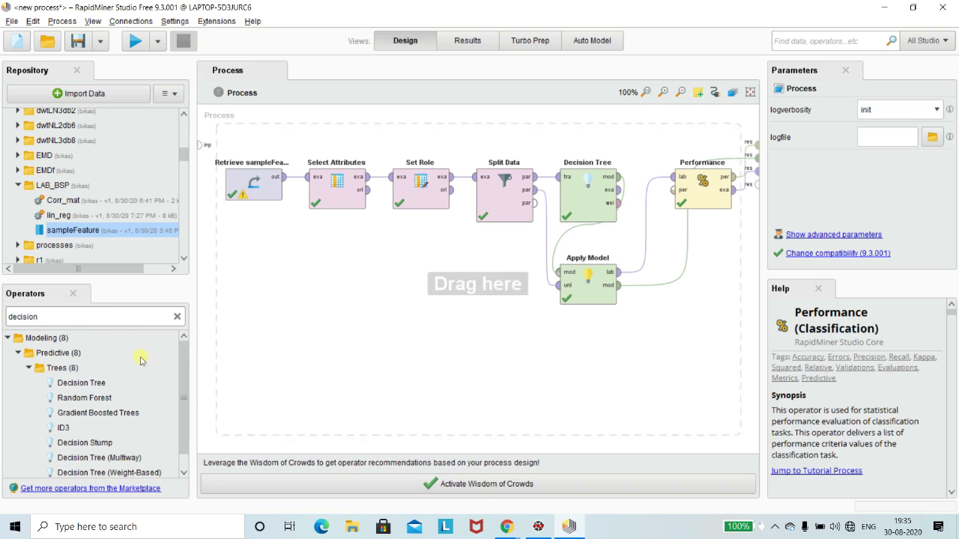
scroll(176, 378, down, 1)
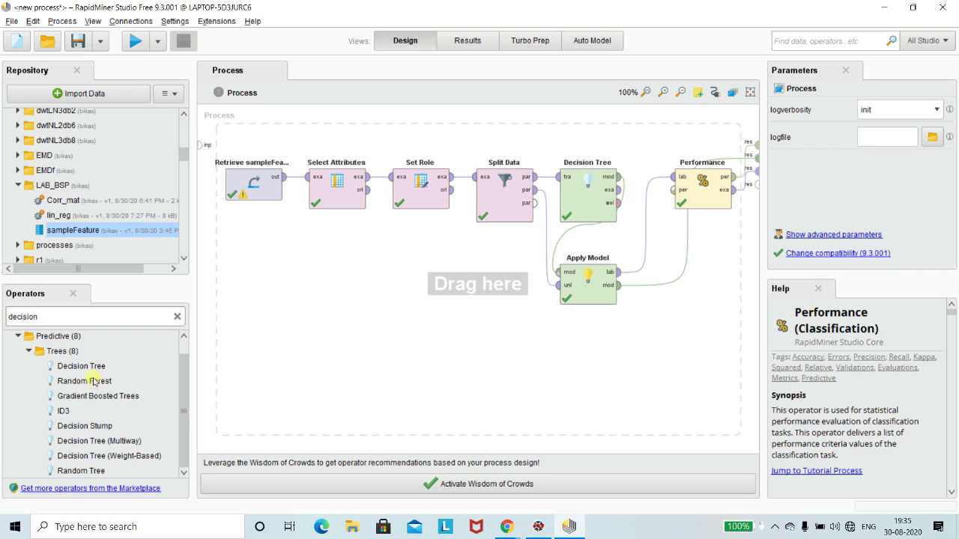
drag(96, 385, 418, 344)
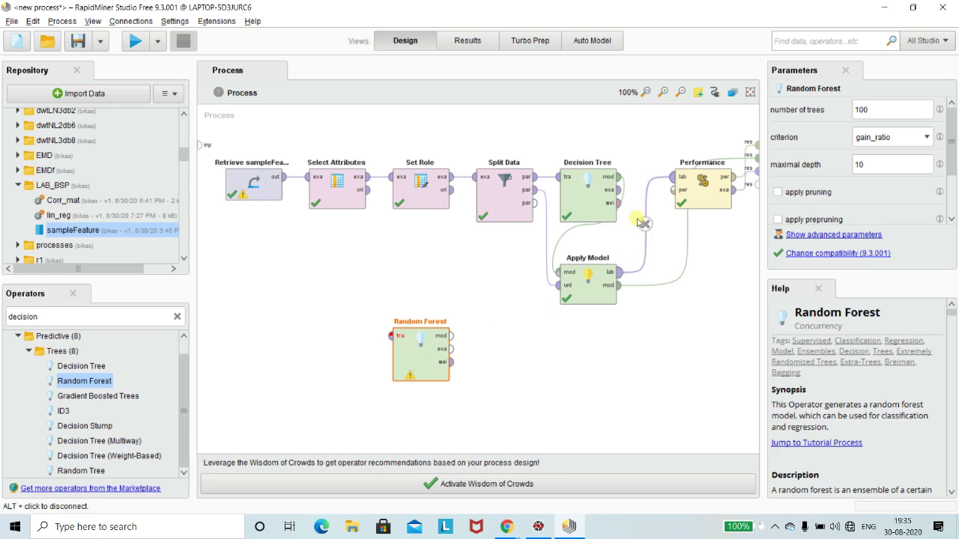
Delete the Decision Tree operator and move Random Forest into its place above Apply Model
click(578, 197)
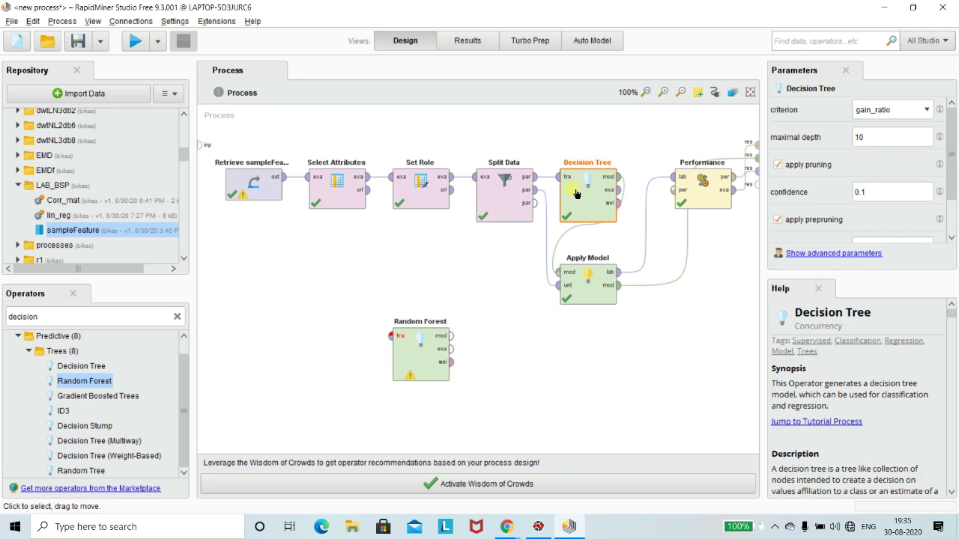
key(Delete)
click(444, 322)
drag(444, 322, 587, 192)
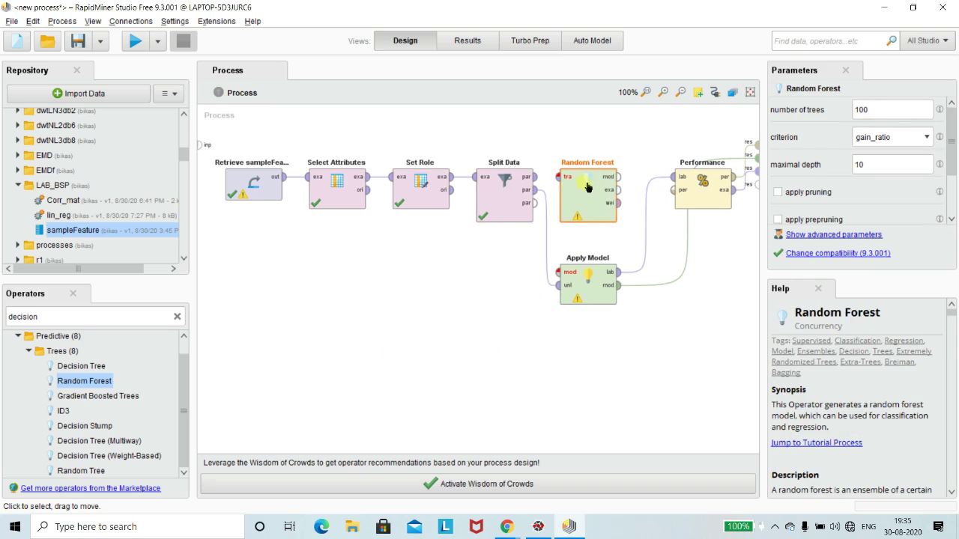
Connect Split Data's first partition to Random Forest's training input and its model output to Apply Model, and shift Random Forest slightly higher
click(535, 176)
click(559, 176)
click(619, 177)
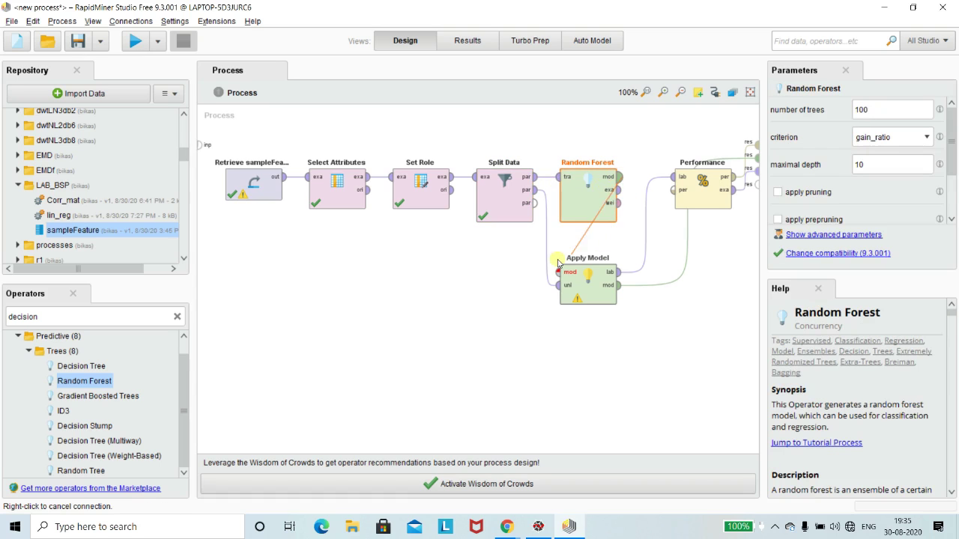
click(558, 272)
click(487, 355)
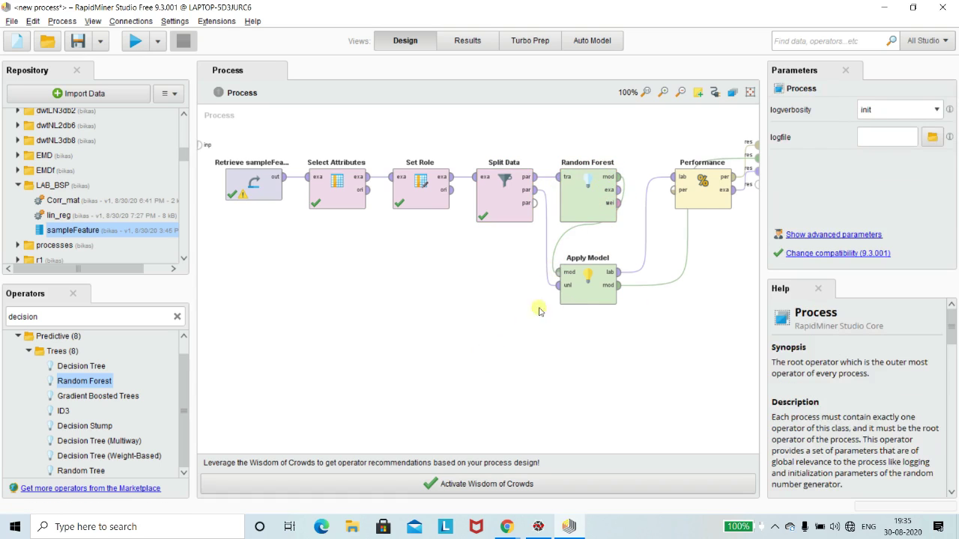
drag(586, 197, 578, 175)
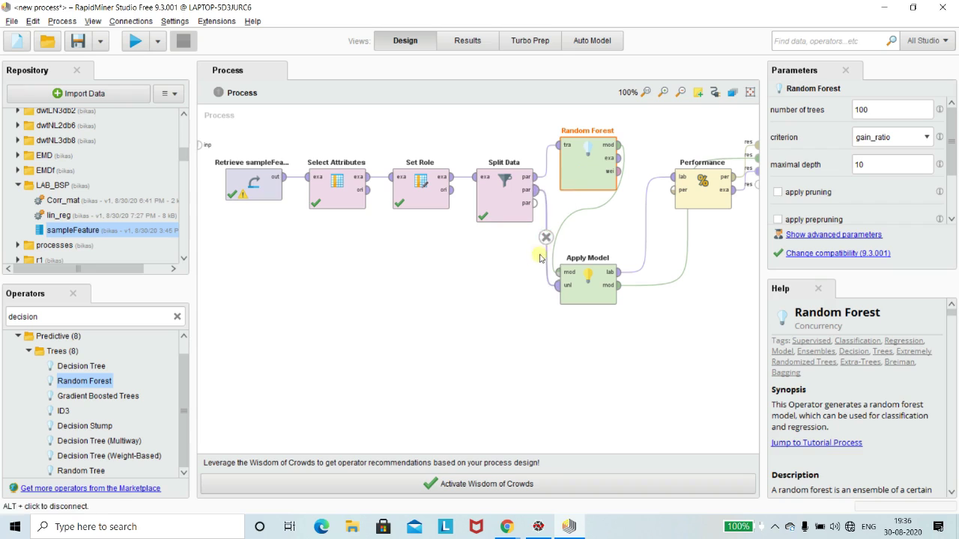
click(507, 283)
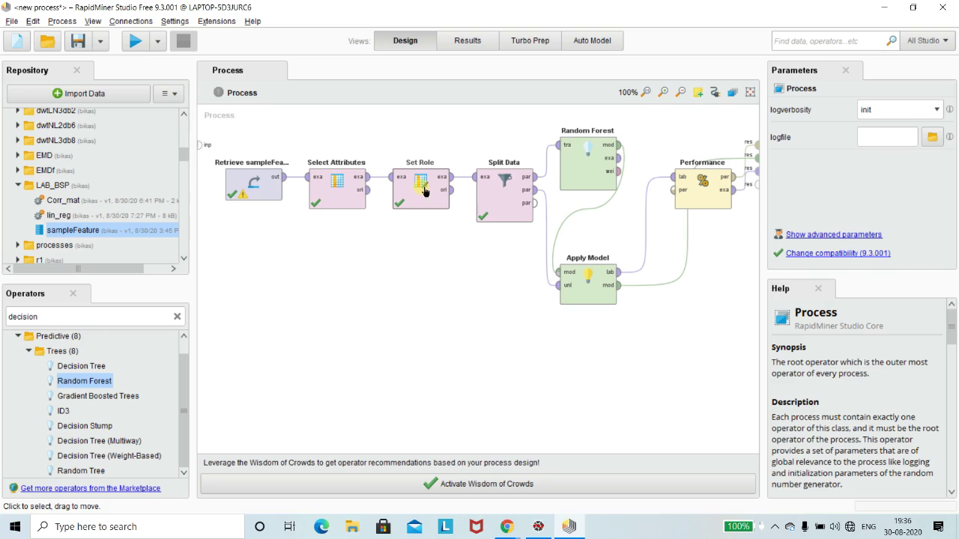
Review the Random Forest operator's parameters, including the available criterion options
double_click(124, 314)
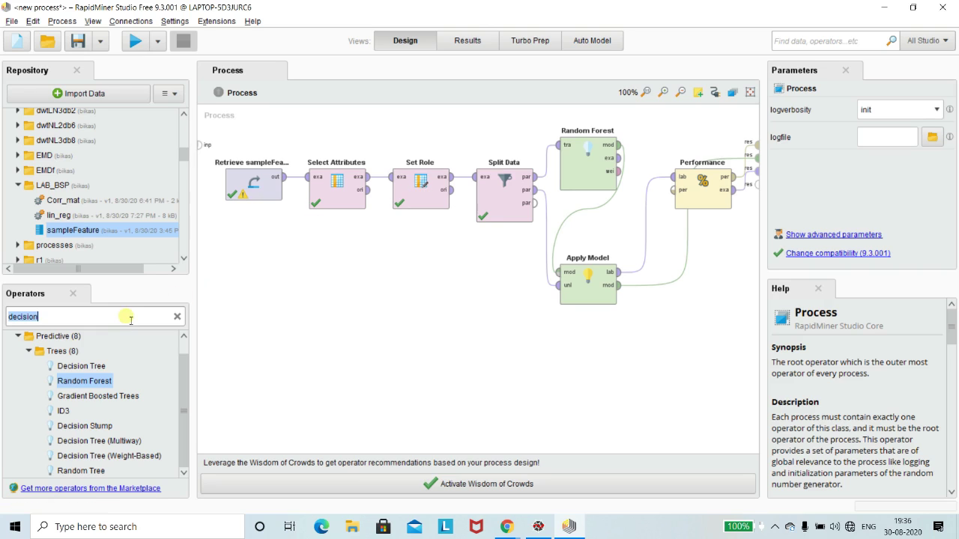
click(306, 310)
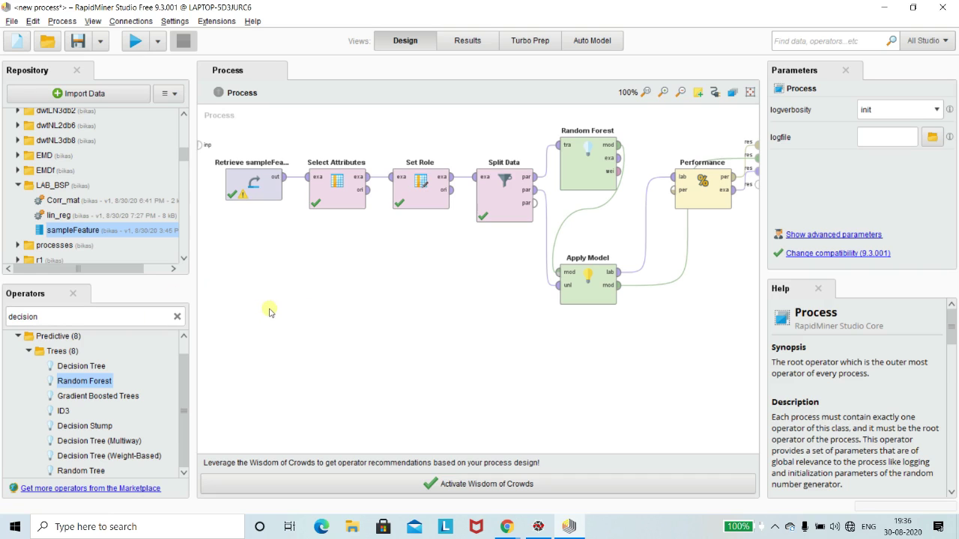
click(584, 180)
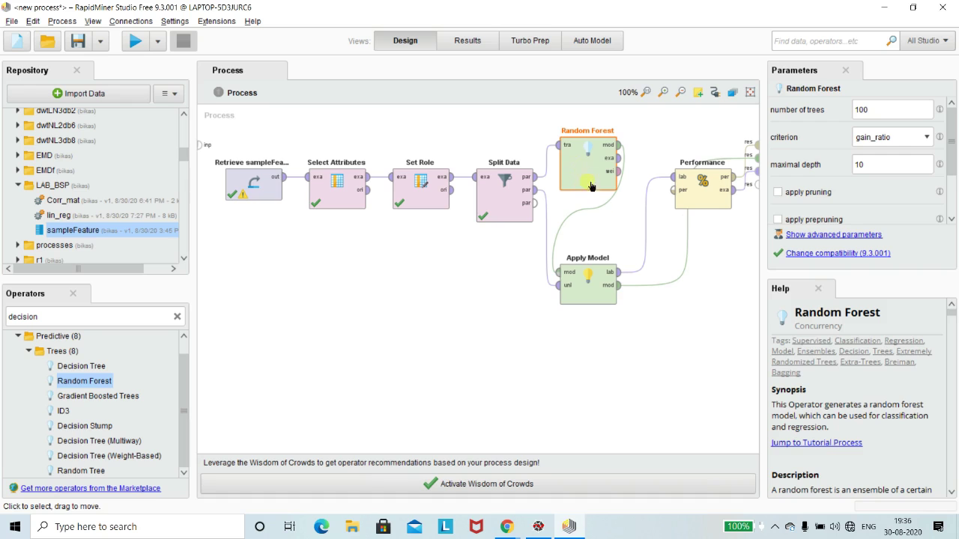
click(646, 367)
click(585, 171)
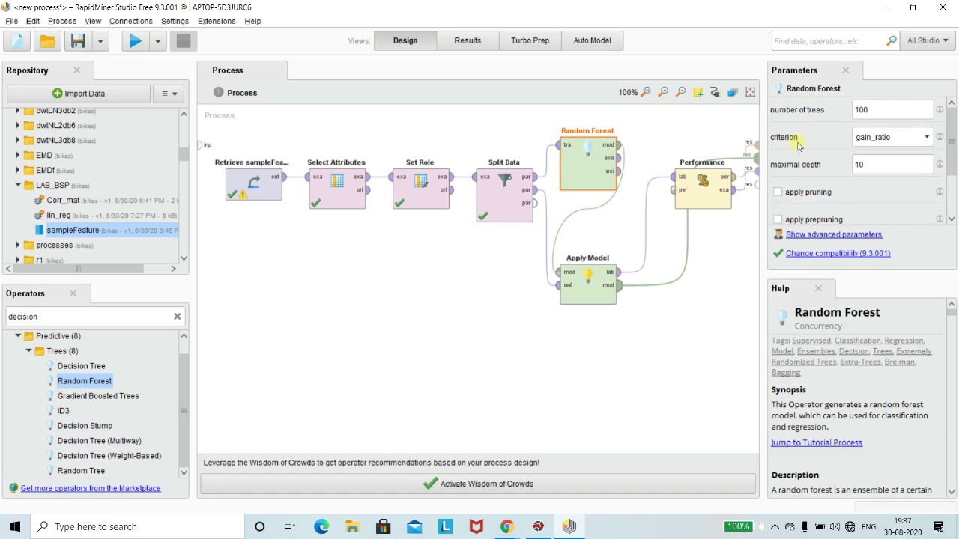
click(929, 138)
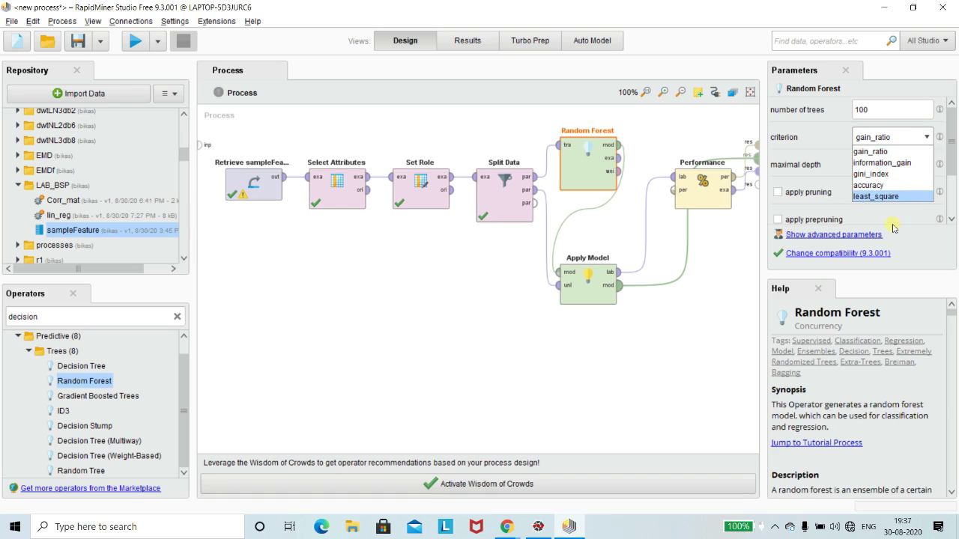
click(734, 276)
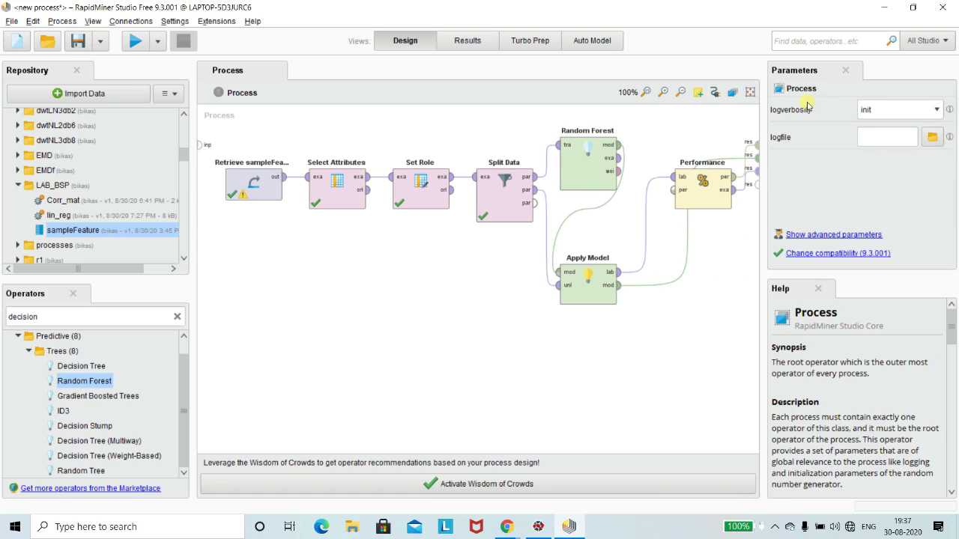
click(590, 160)
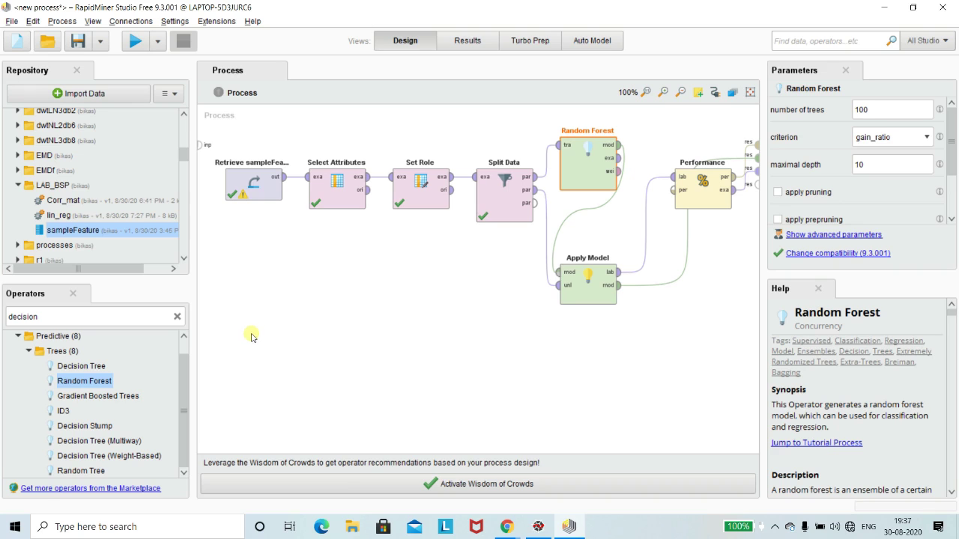
click(459, 347)
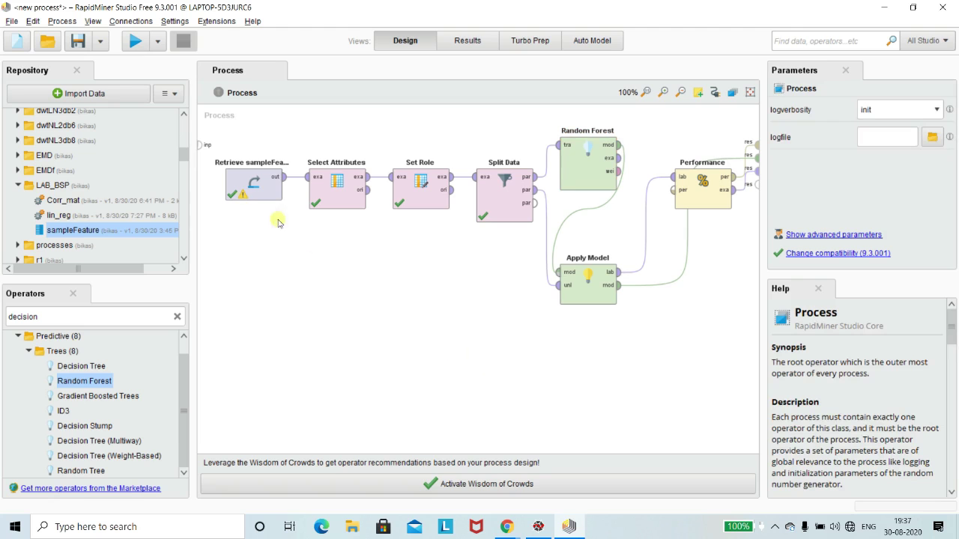
Run the Random Forest process and examine its predictions and the accuracy table of the performance vector
click(135, 40)
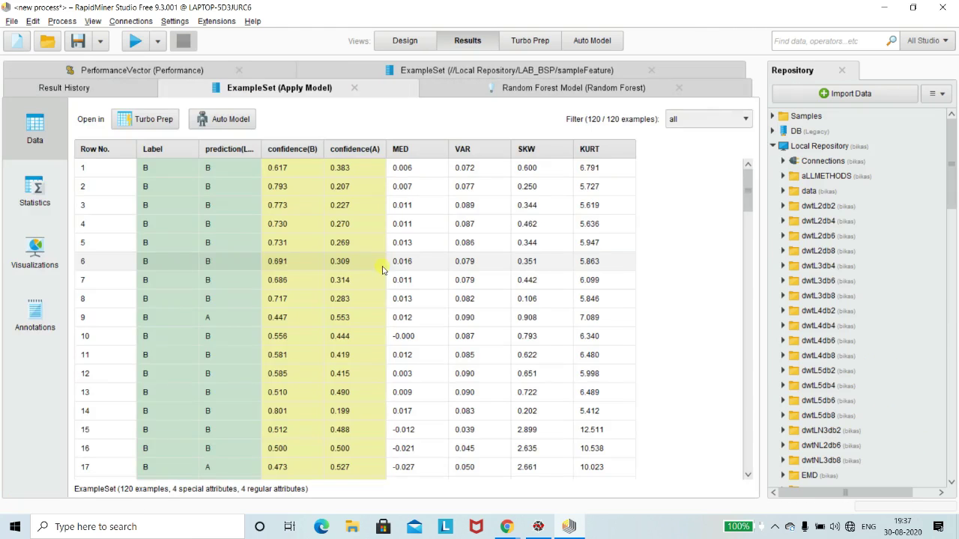
click(129, 70)
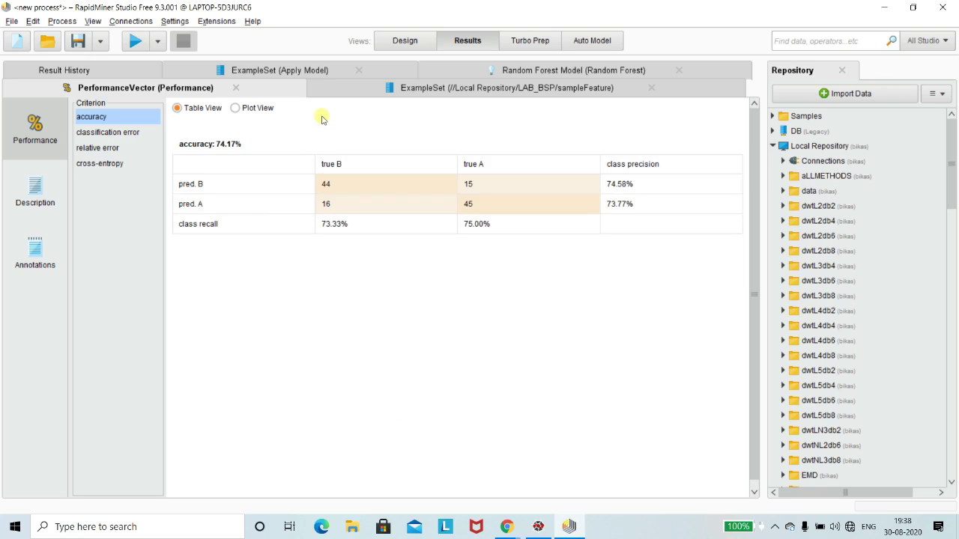
Return to the process design and add a Gradient Boosted Trees operator to an empty area of the canvas
click(401, 41)
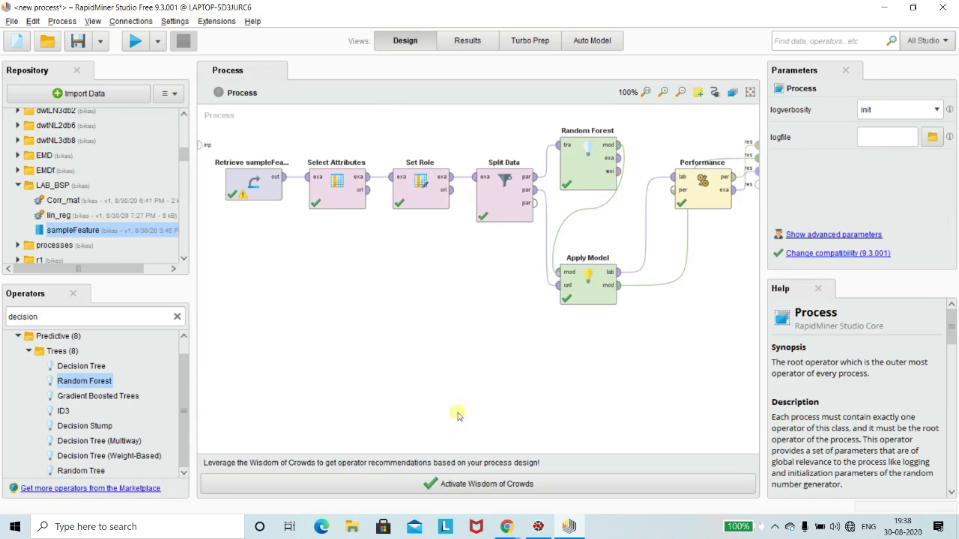
click(126, 397)
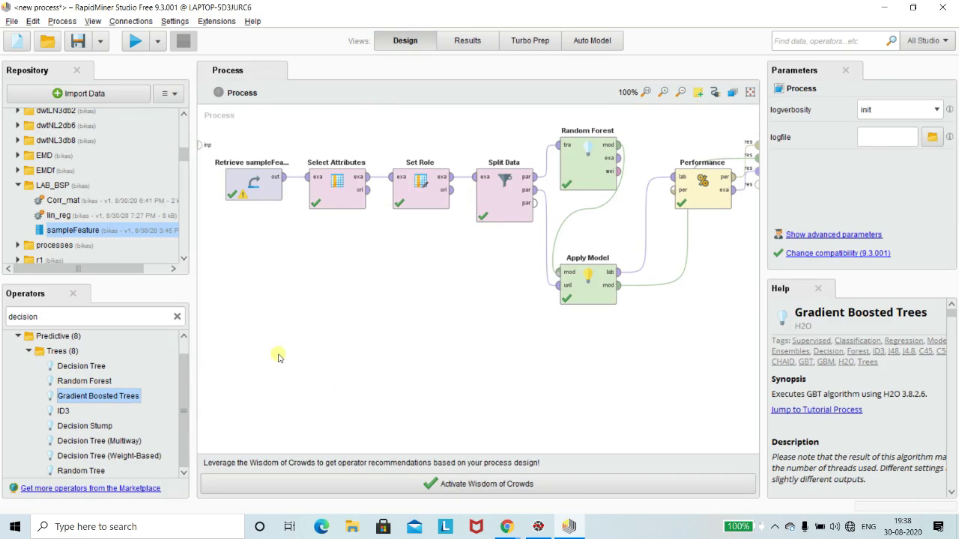
drag(93, 399, 439, 322)
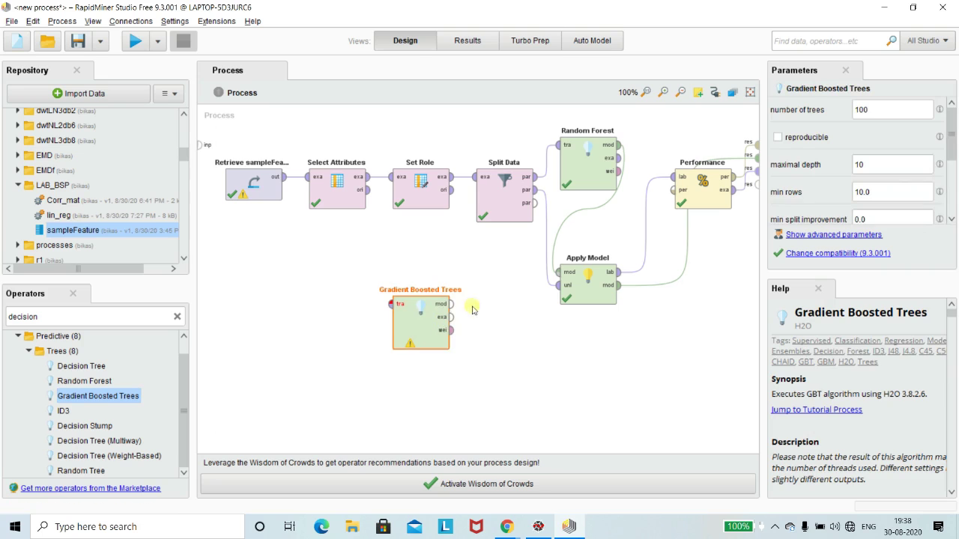
click(511, 303)
Replace Random Forest with Gradient Boosted Trees, connecting it to Split Data's first partition and Apply Model's model input
click(608, 156)
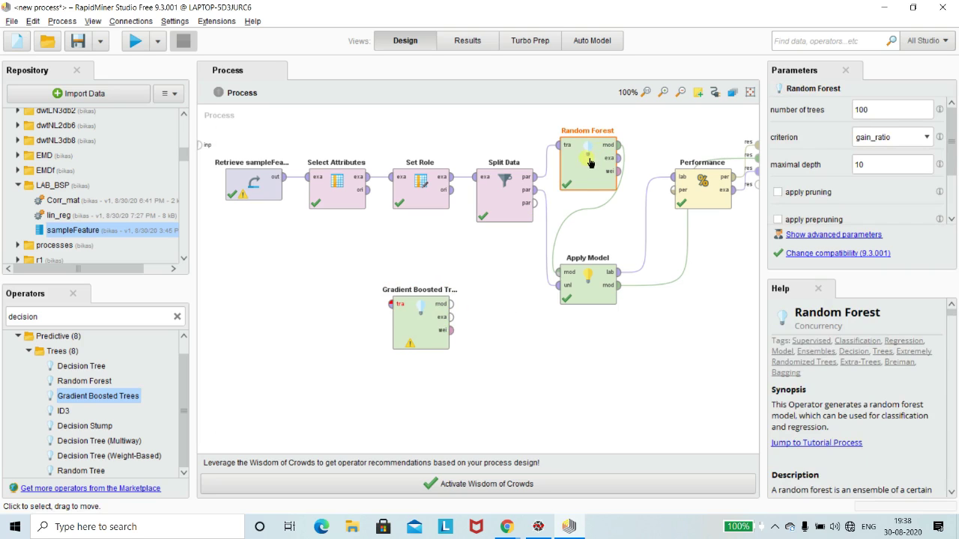
key(Delete)
drag(443, 327, 600, 147)
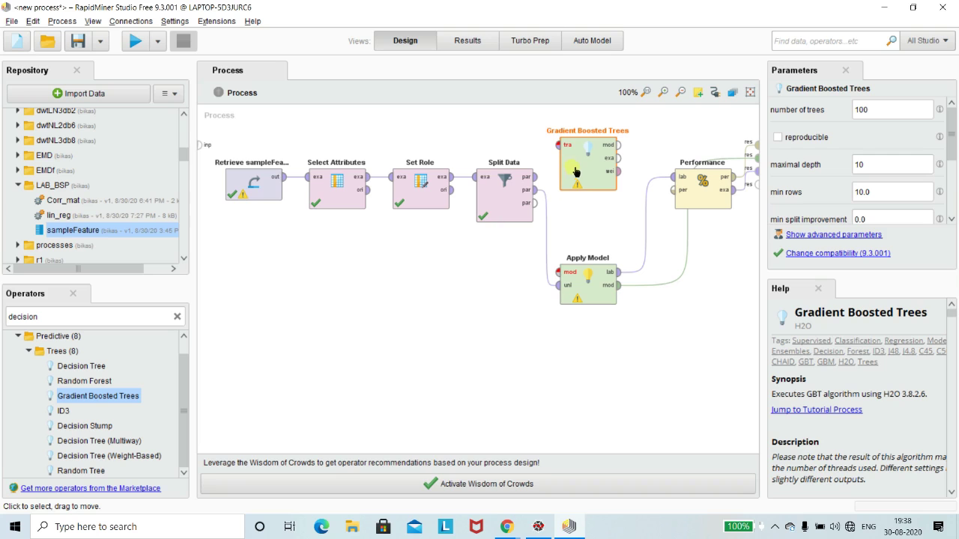
mouse_move(535, 176)
mouse_down()
mouse_move(561, 143)
mouse_move(620, 149)
mouse_move(586, 244)
mouse_move(560, 272)
mouse_up()
click(625, 343)
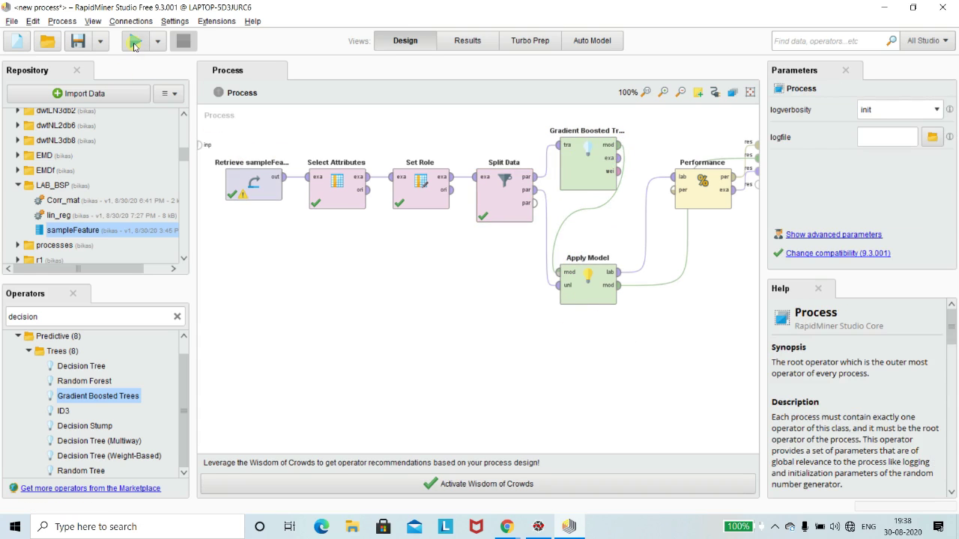
Run the Gradient Boosted Trees process and examine its performance vector as an accuracy table and as a text description
click(134, 43)
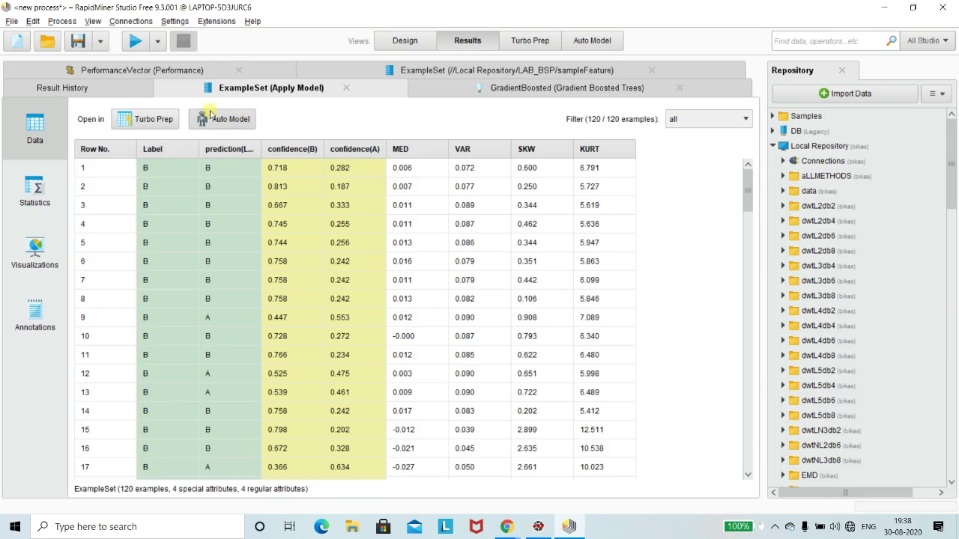
click(125, 71)
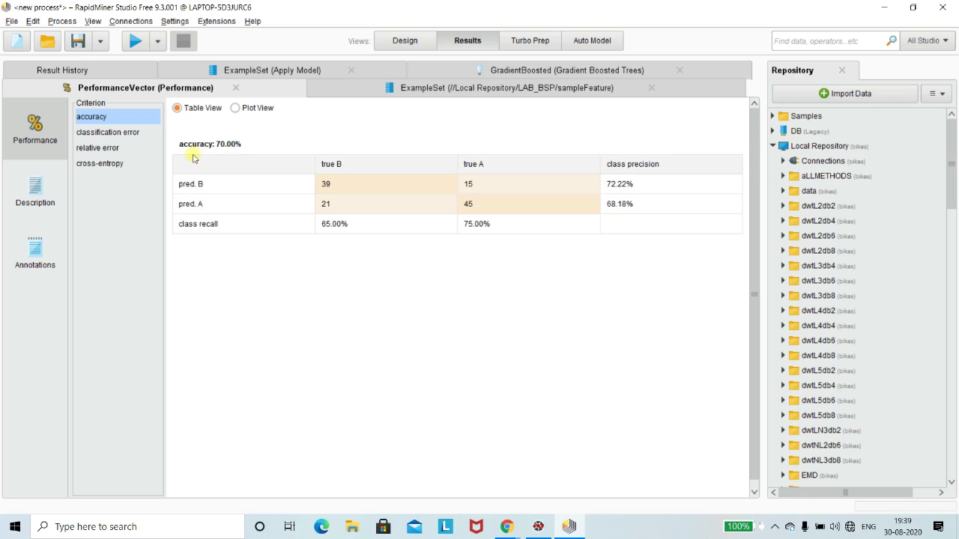
click(36, 186)
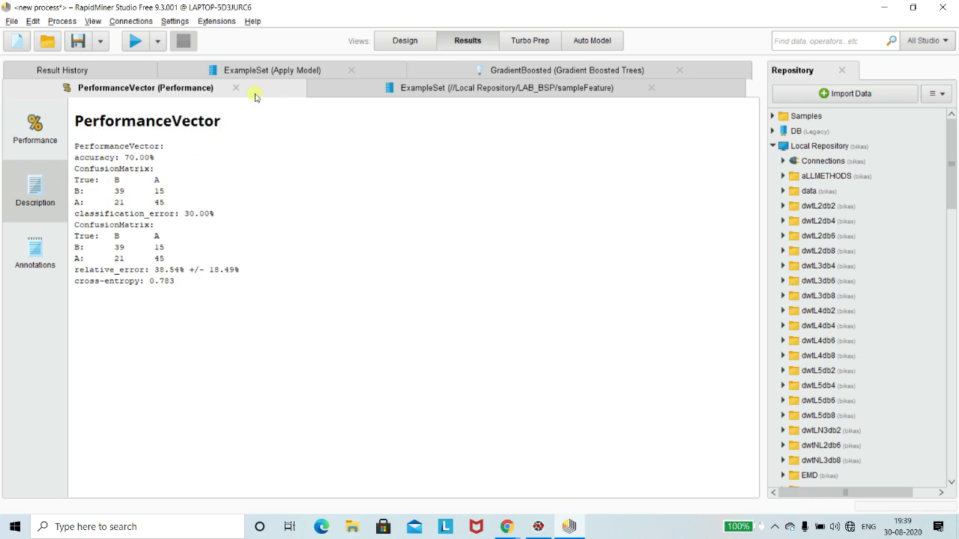
Open the Gradient Boosted Trees model result and examine the graphs of Tree 1, Tree 2 and Tree 3
click(401, 42)
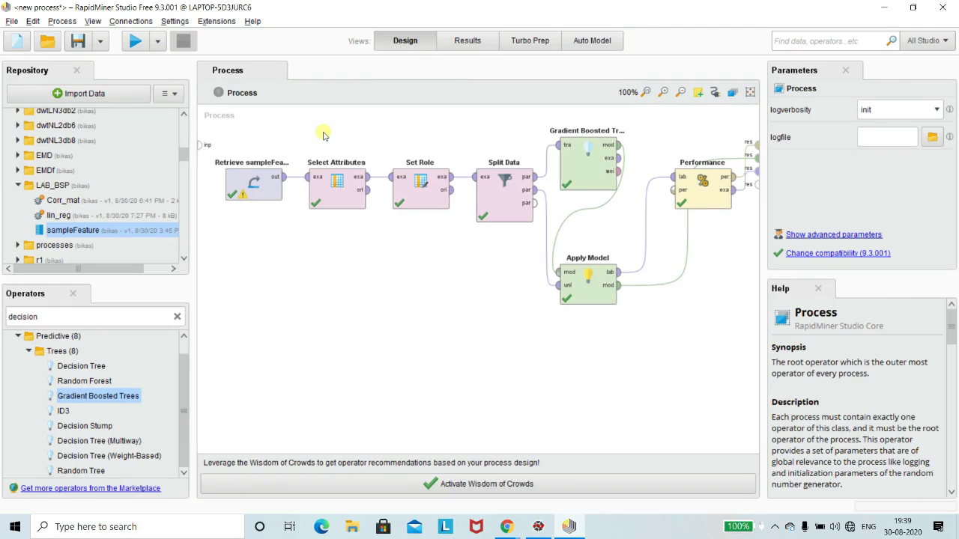
click(469, 42)
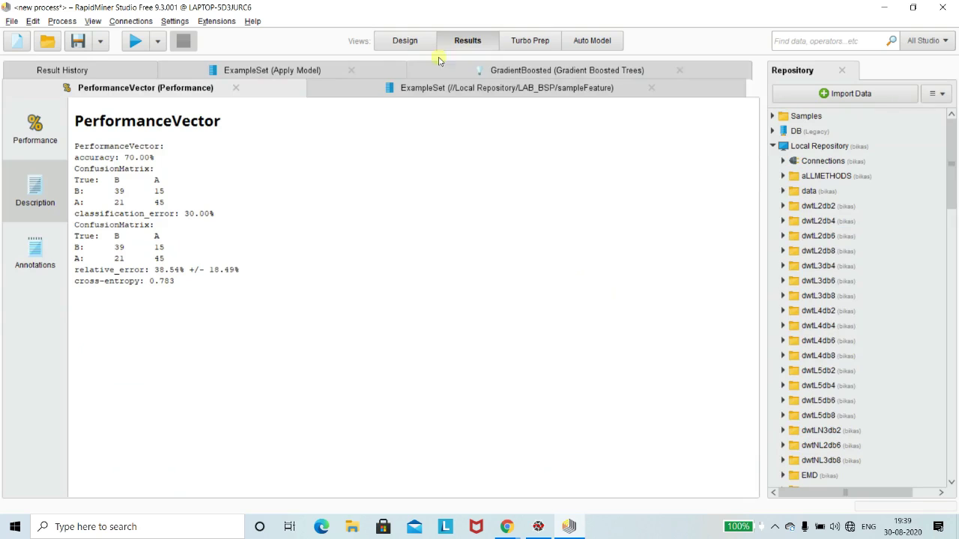
click(553, 71)
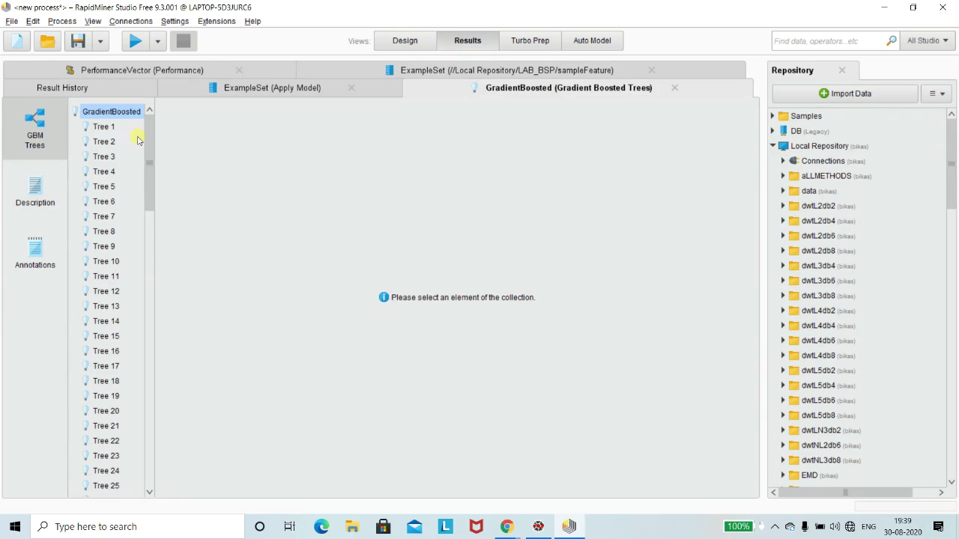
drag(156, 139, 151, 113)
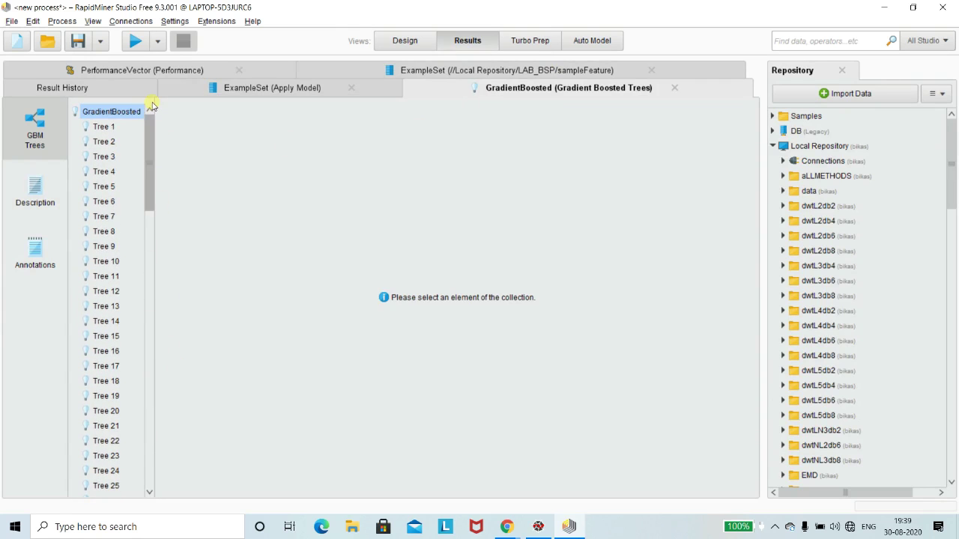
click(103, 127)
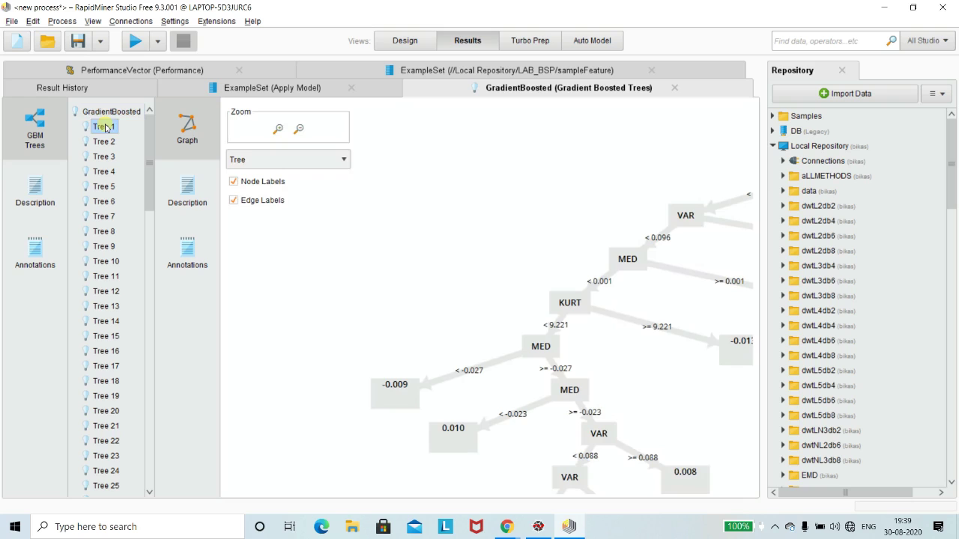
click(103, 142)
click(103, 157)
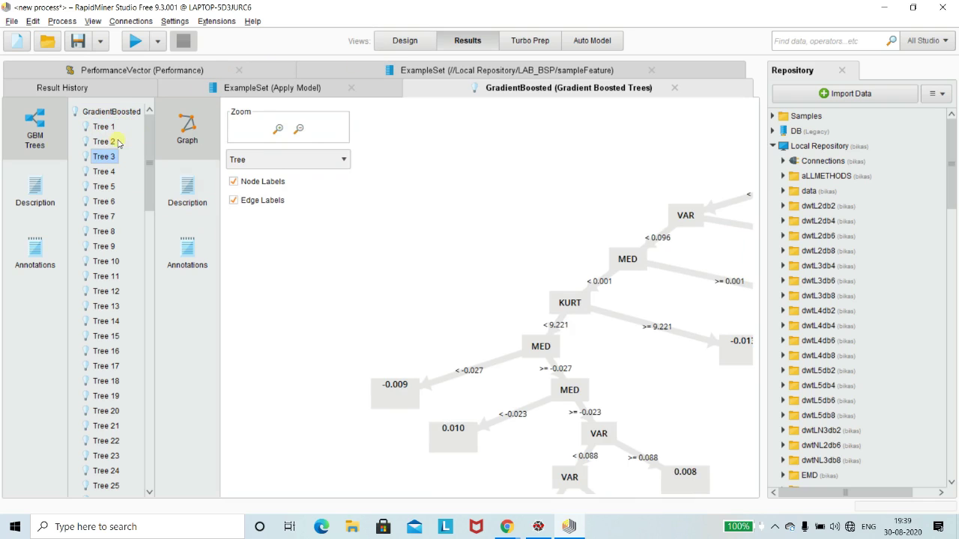
drag(148, 129, 168, 423)
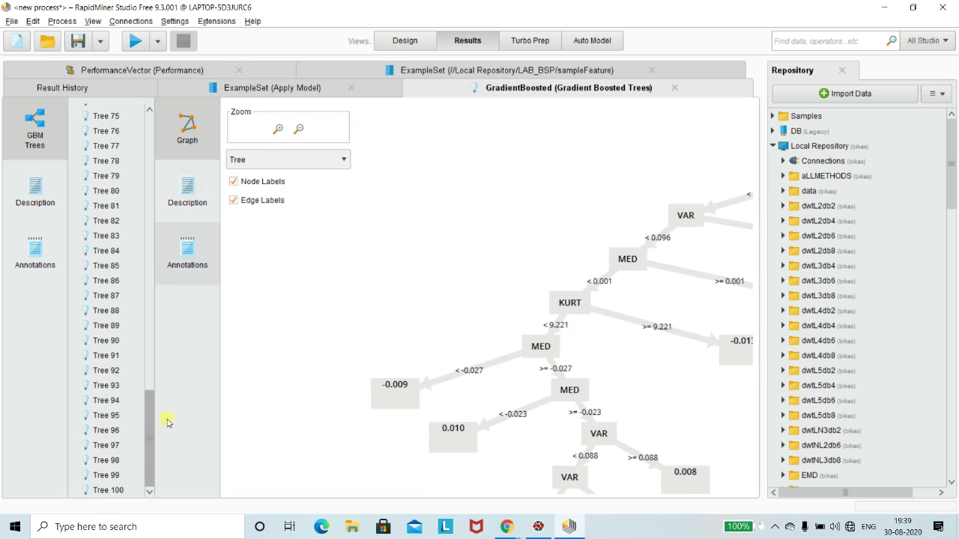
Examine the graphs of Trees 100, 99, 90, 88 and 83, and return to the process design
click(117, 489)
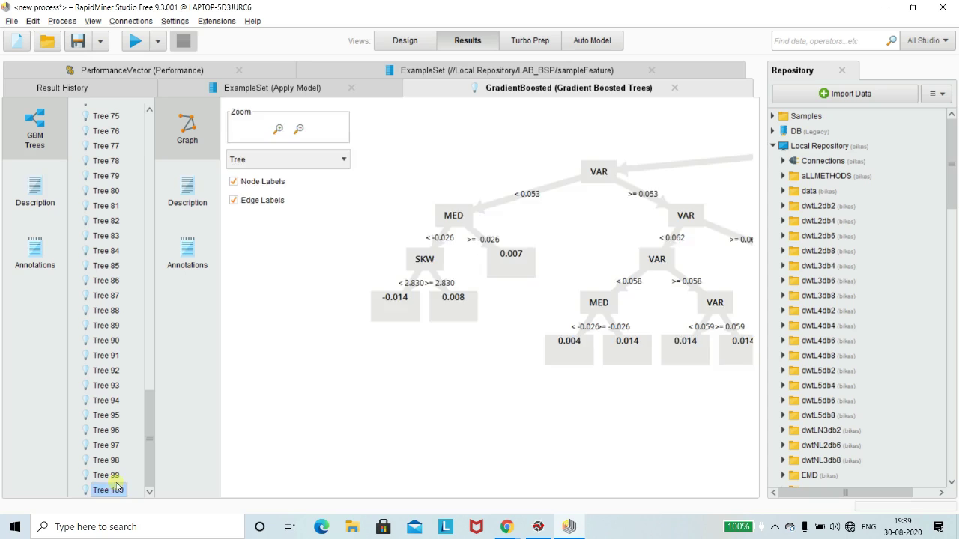
click(114, 475)
click(112, 341)
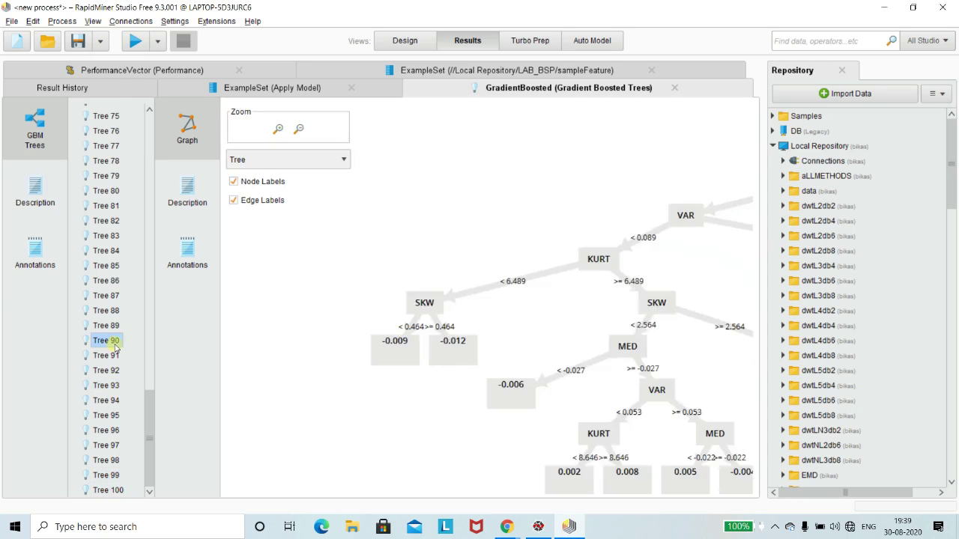
click(111, 310)
click(105, 235)
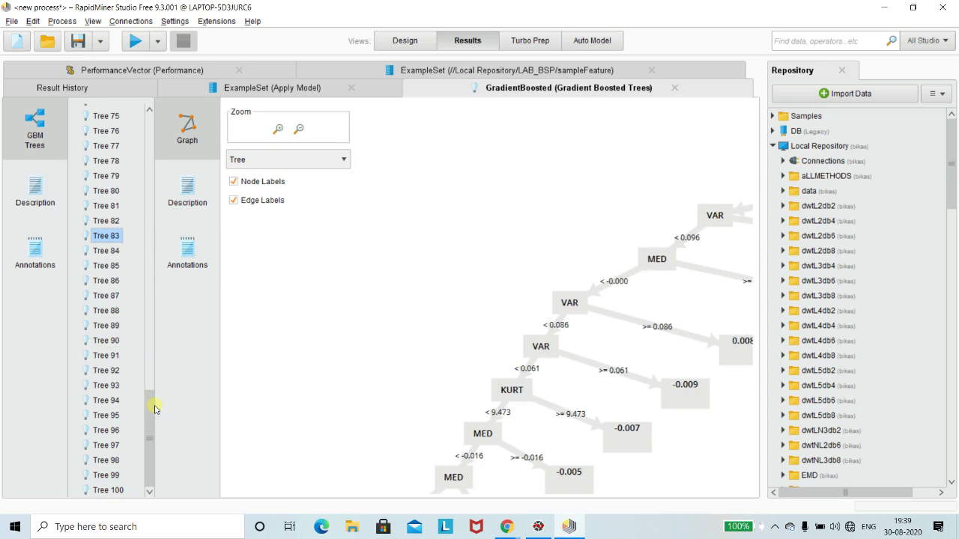
drag(154, 407, 188, 100)
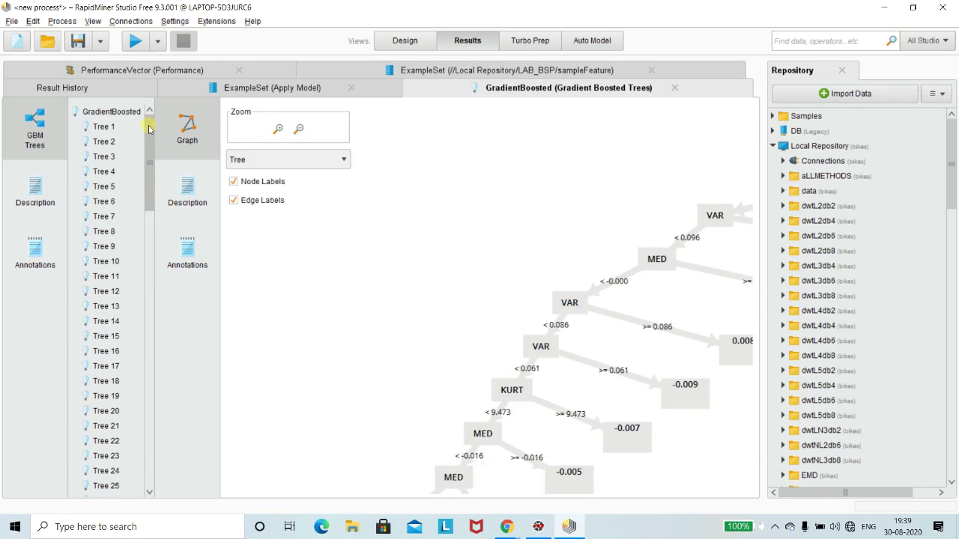
click(399, 39)
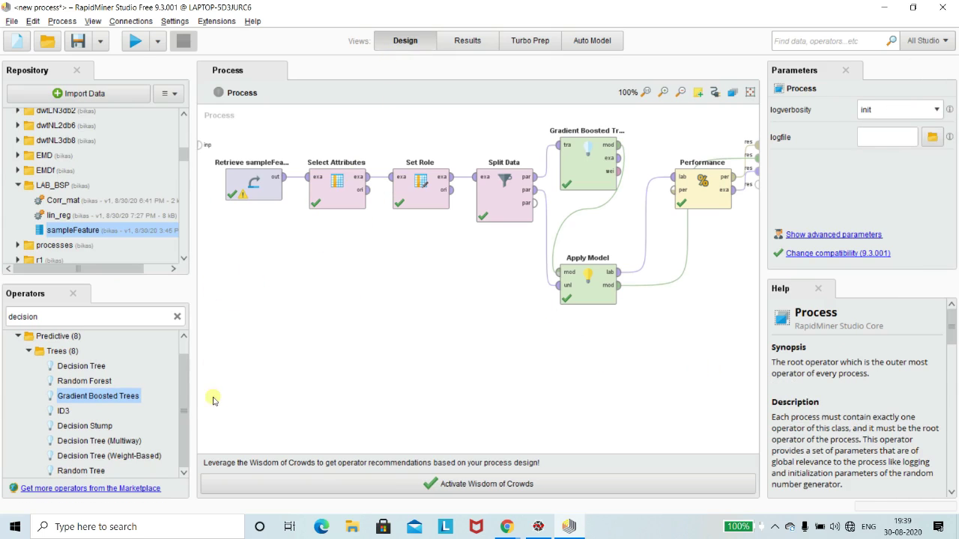
mouse_move(187, 406)
mouse_down()
mouse_move(188, 387)
mouse_move(186, 416)
mouse_up()
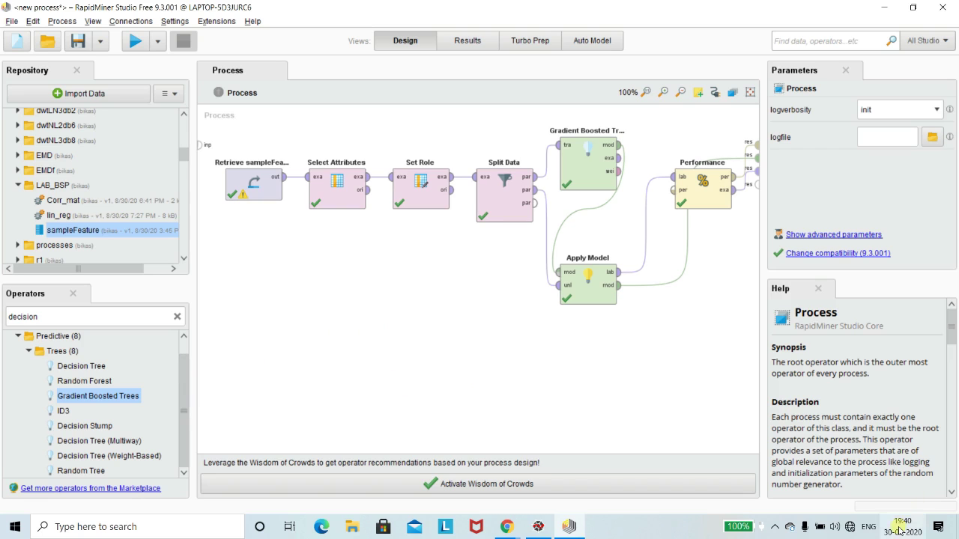
click(774, 528)
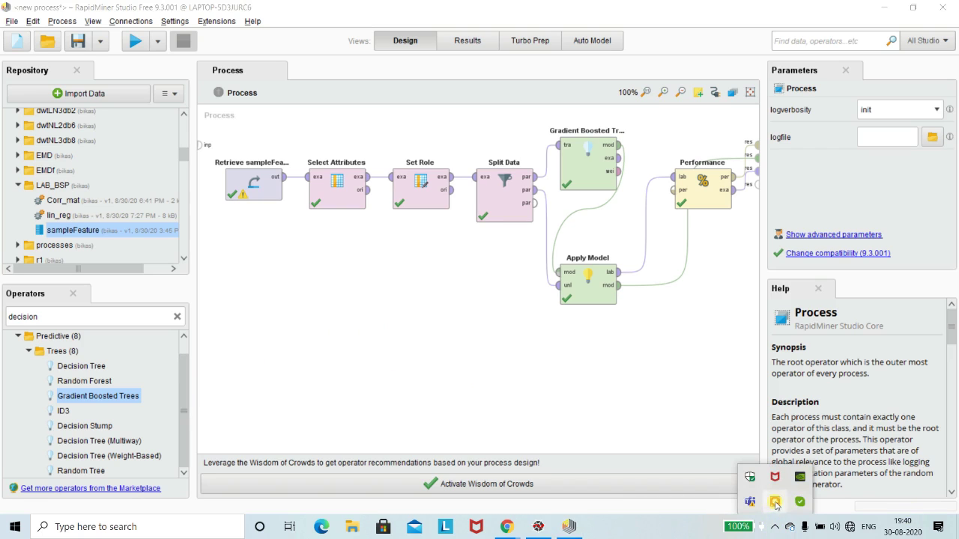
click(773, 505)
click(740, 510)
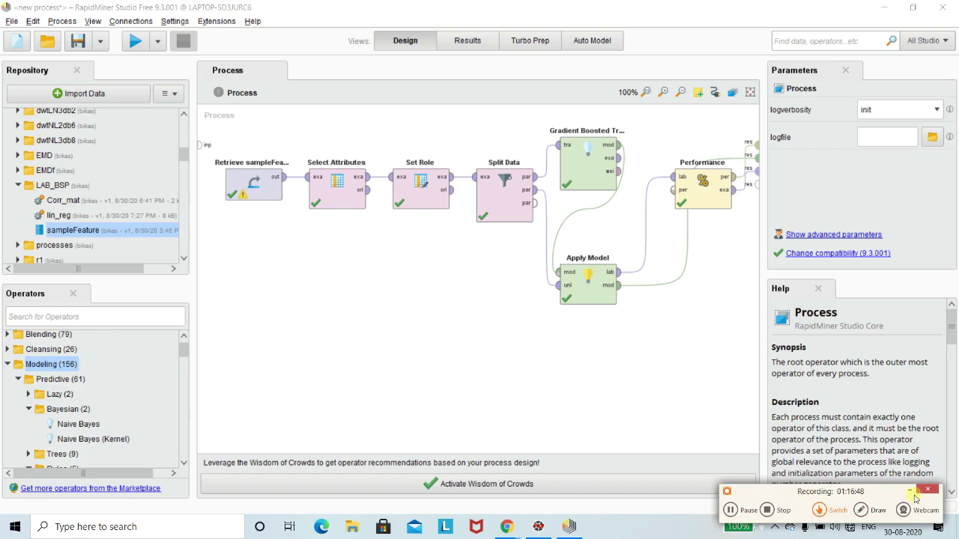
click(908, 491)
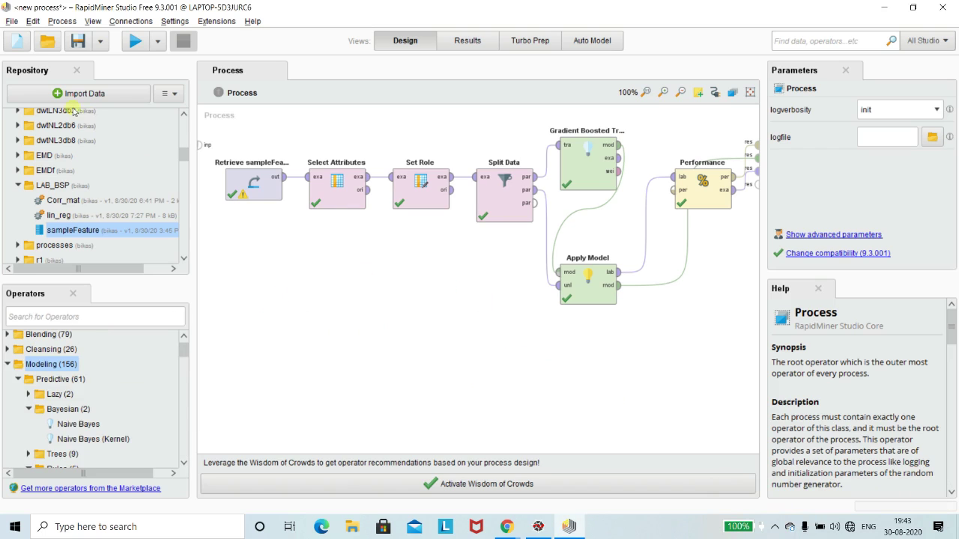
Save the process in the Local Repository under the name tree_based
click(16, 41)
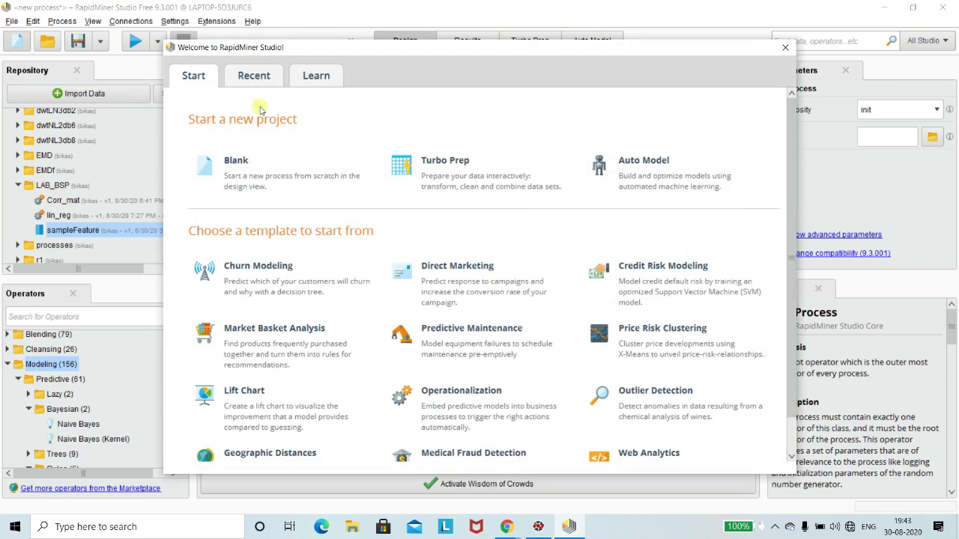
click(786, 48)
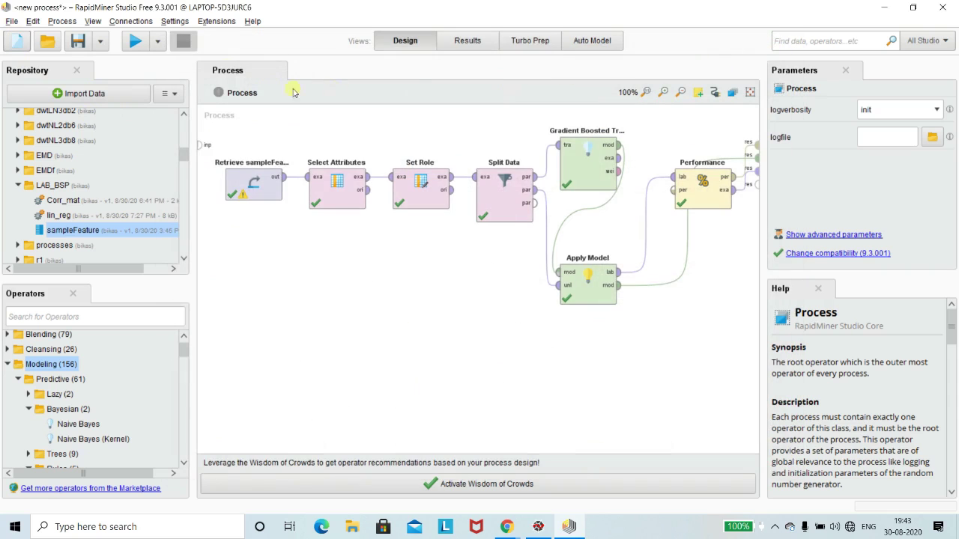
click(12, 20)
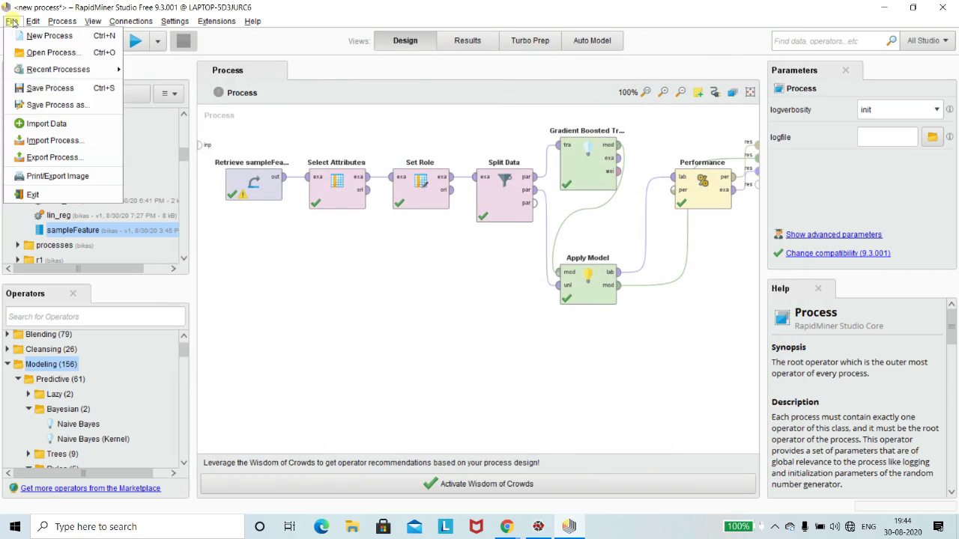
click(56, 105)
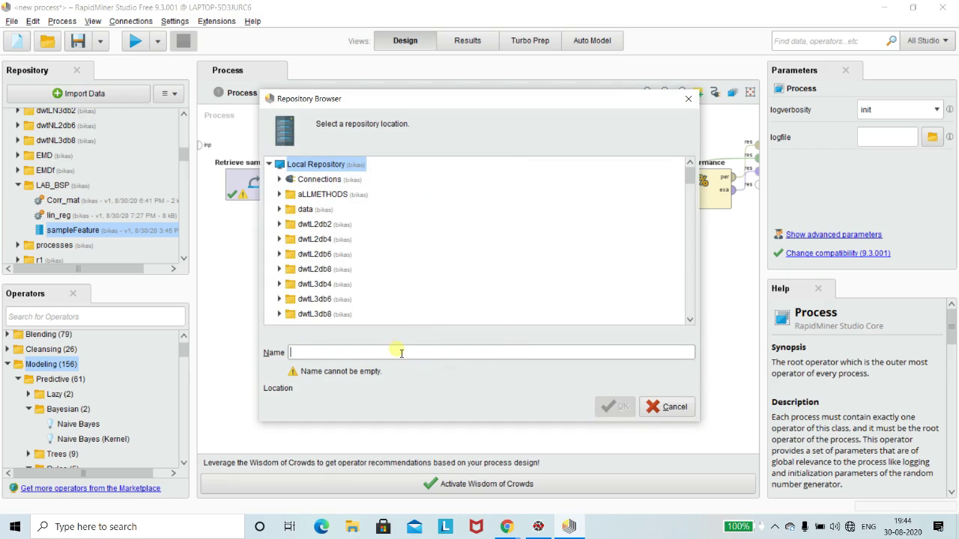
mouse_move(557, 107)
mouse_down()
mouse_move(488, 112)
mouse_move(375, 143)
mouse_move(569, 105)
mouse_up()
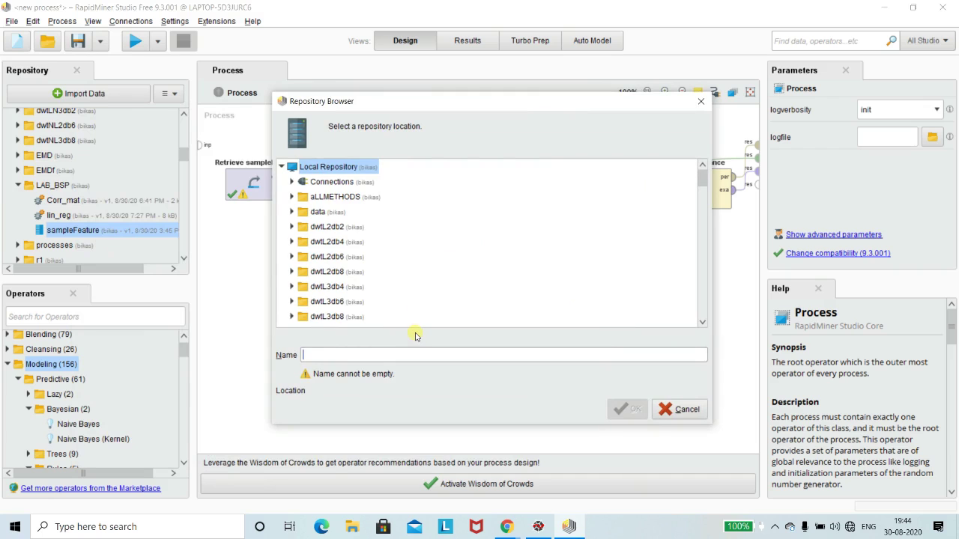
text(tree_based)
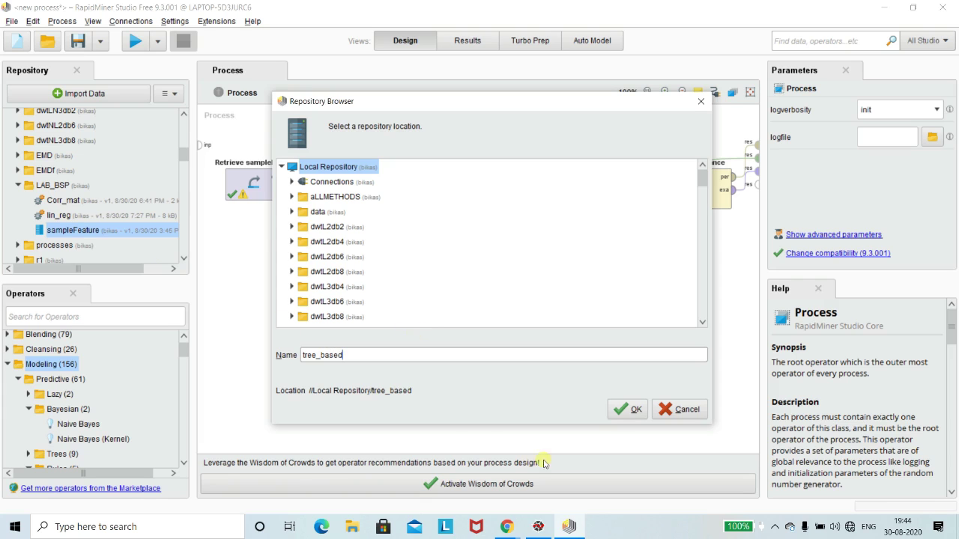
click(629, 409)
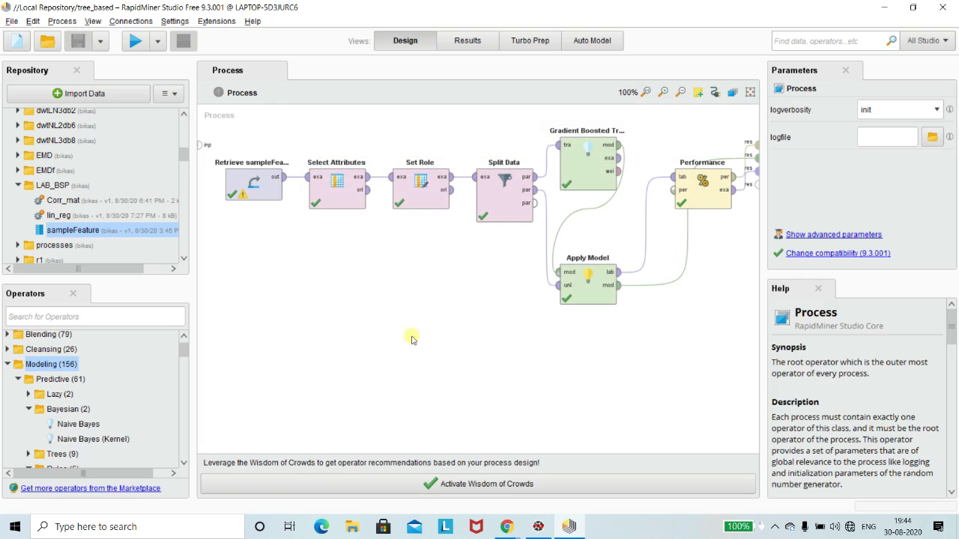
Copy the Retrieve sampleFeature, Select Attributes, Set Role and Split Data operators together
click(11, 21)
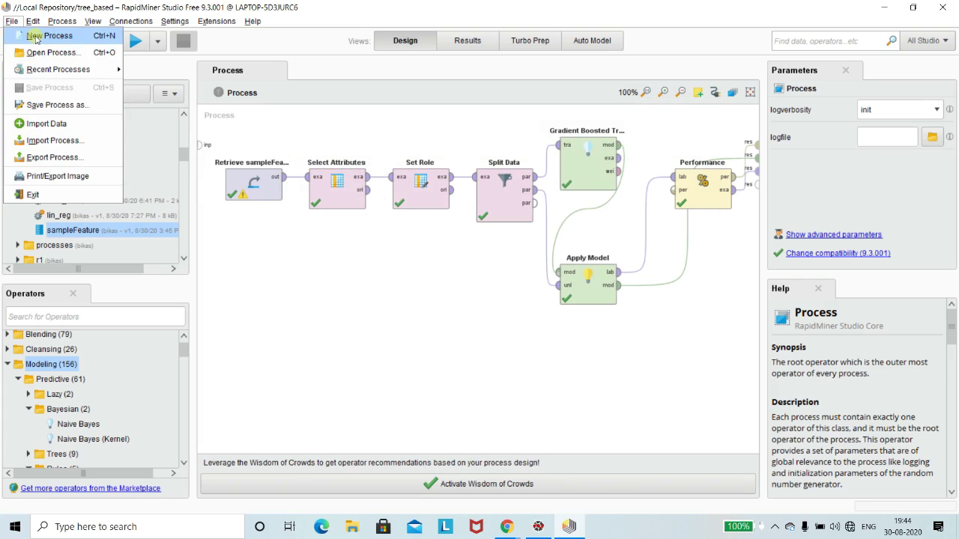
click(426, 374)
drag(217, 147, 540, 275)
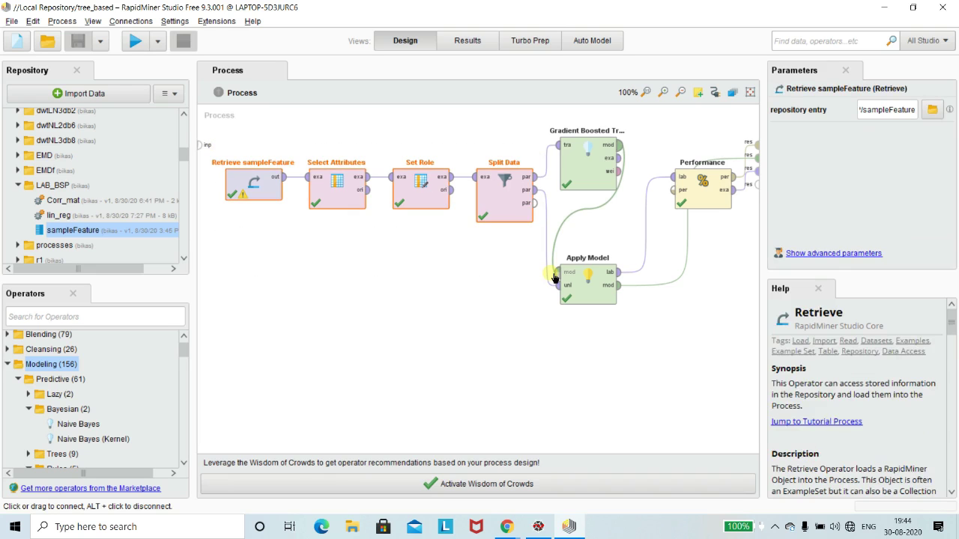
click(392, 305)
Create a new blank process and paste the copied data preparation operators into it
click(13, 22)
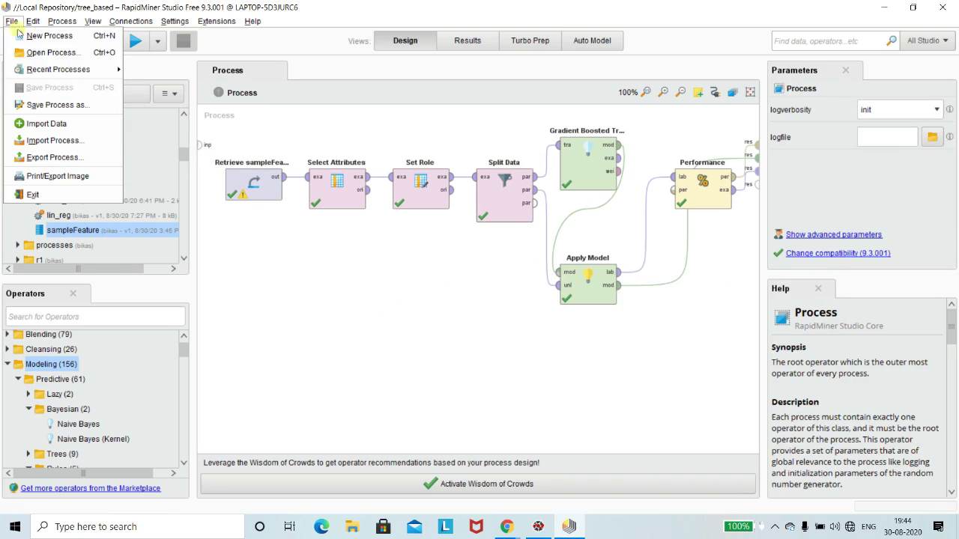
click(45, 36)
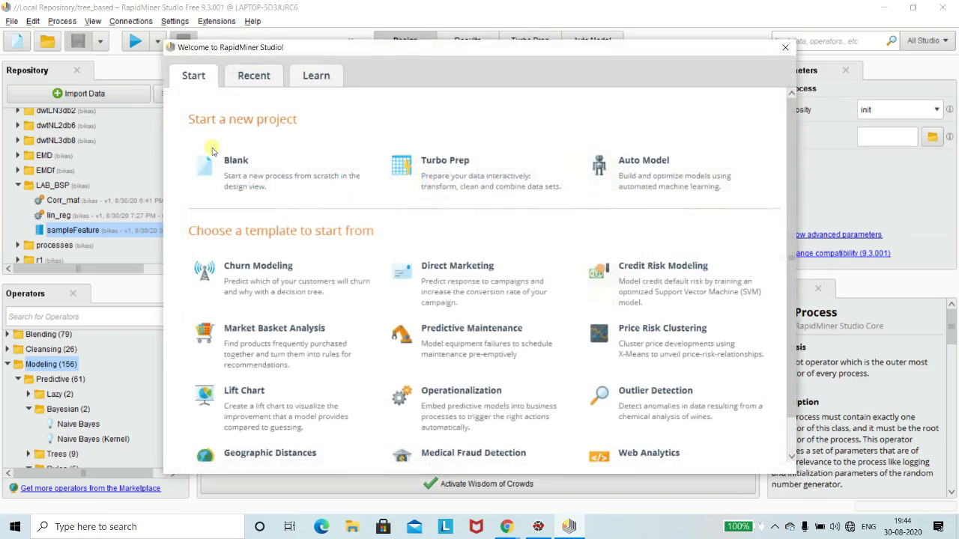
click(247, 173)
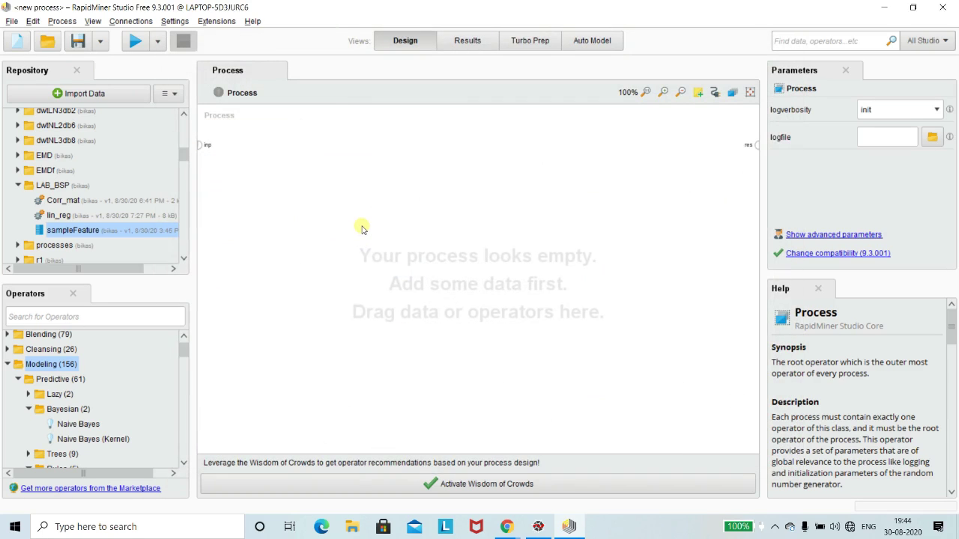
drag(72, 230, 361, 229)
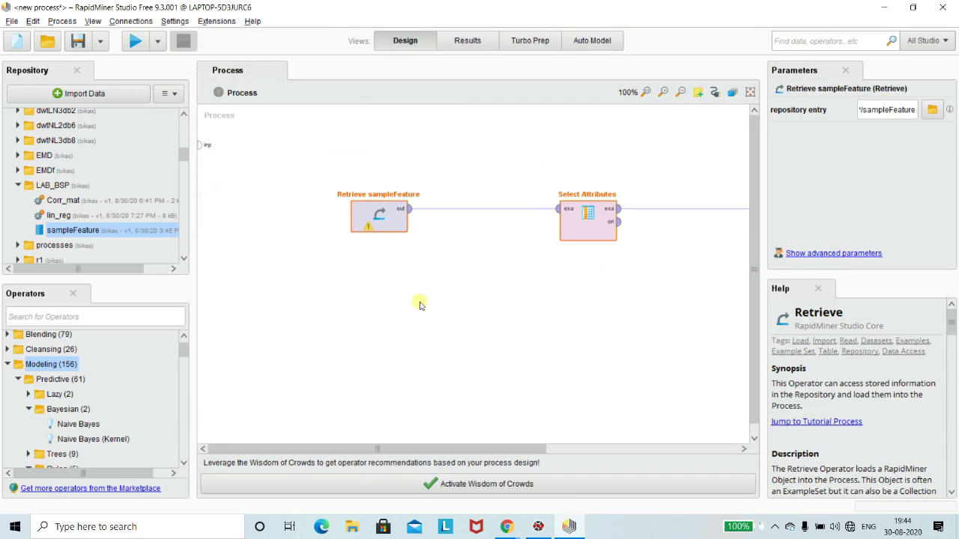
Arrange Retrieve sampleFeature, Select Attributes, Set Role and Split Data close together in one row at the start of the canvas
drag(395, 449, 347, 381)
drag(383, 221, 251, 188)
click(464, 195)
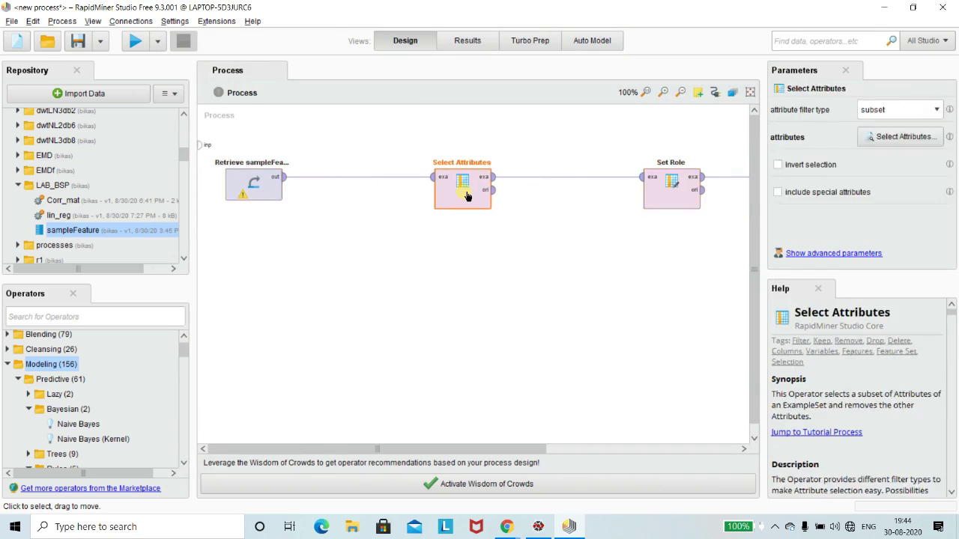
drag(466, 196, 342, 195)
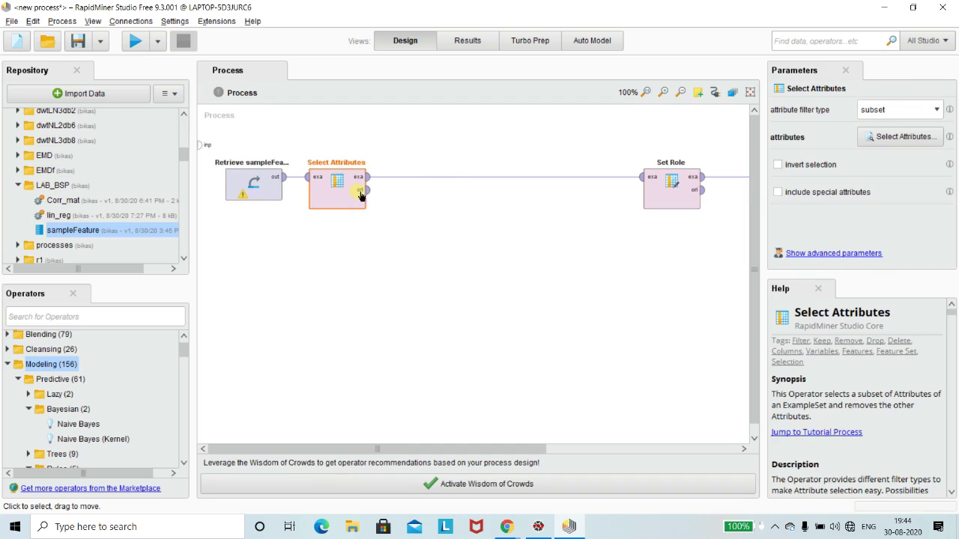
click(674, 196)
drag(674, 196, 438, 193)
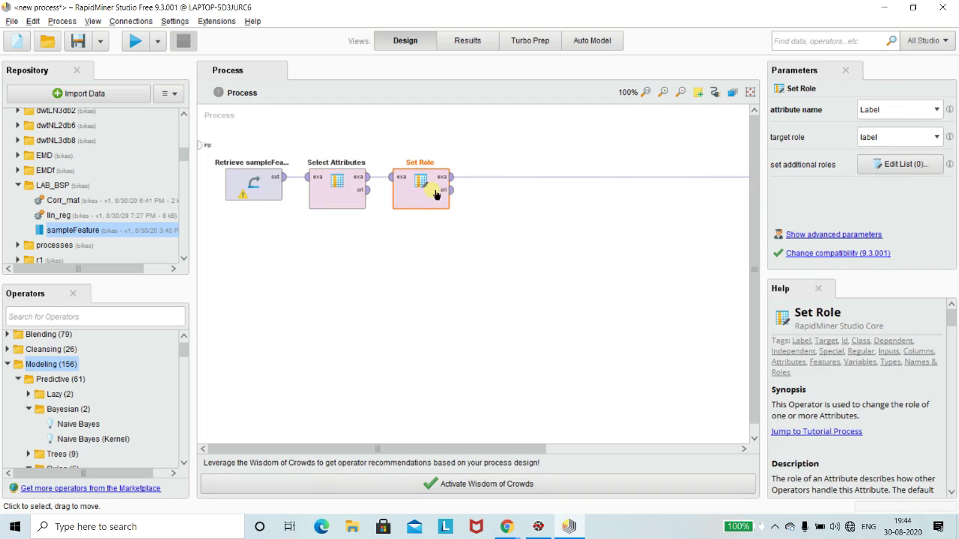
drag(363, 450, 524, 447)
drag(606, 206, 232, 200)
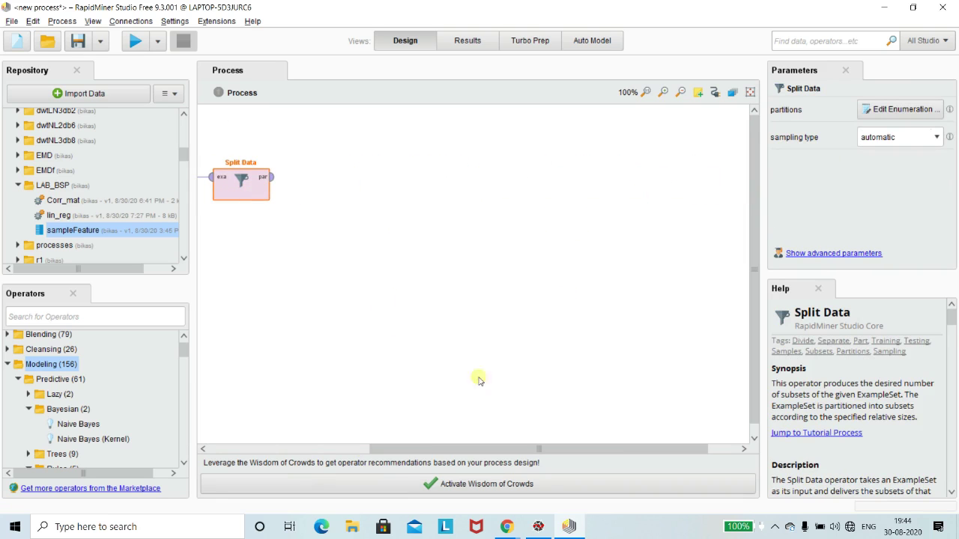
drag(501, 449, 340, 450)
click(341, 307)
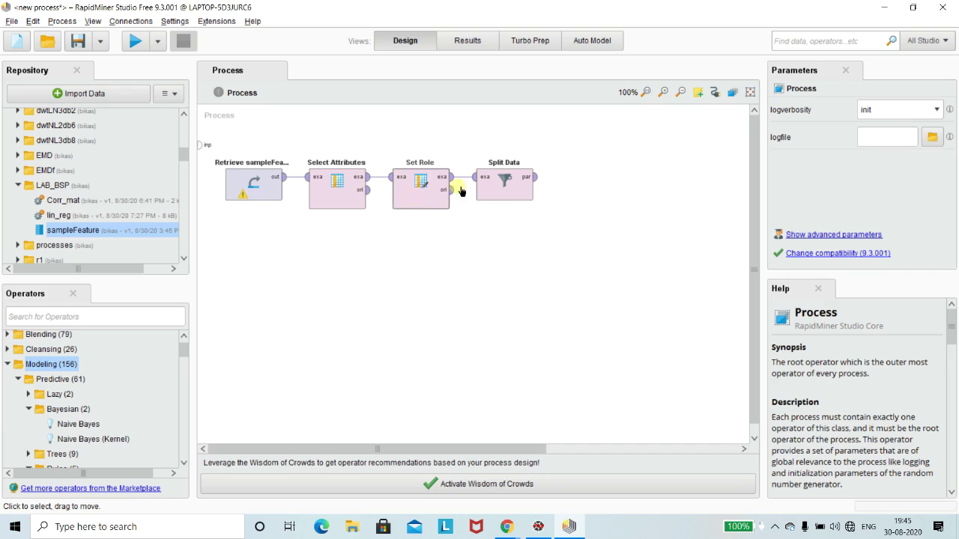
Check the partition ratios set in the Split Data operator
click(510, 186)
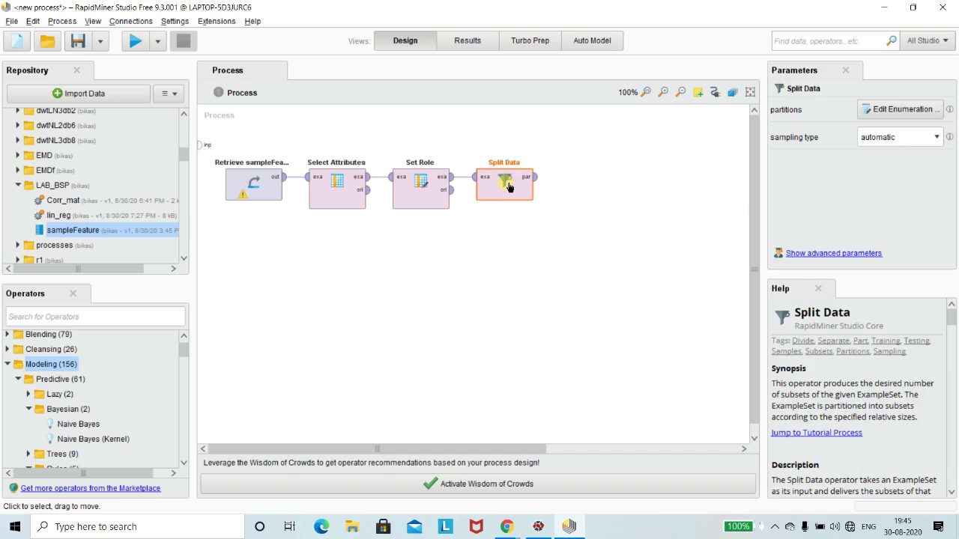
double_click(508, 187)
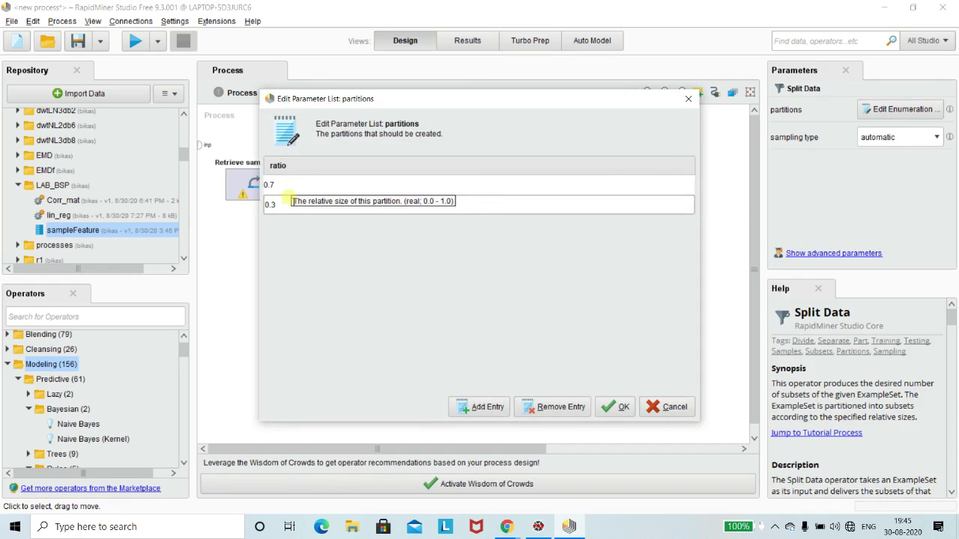
click(616, 407)
click(488, 315)
Add a Neural Net operator after Split Data and connect the first Split Data partition to its training input
click(86, 316)
text(neural)
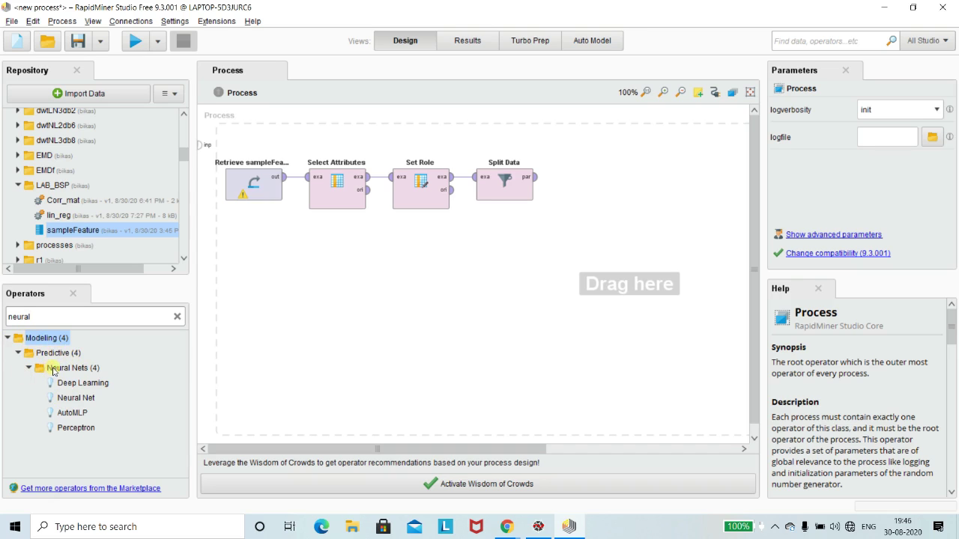
click(82, 400)
drag(83, 398, 581, 183)
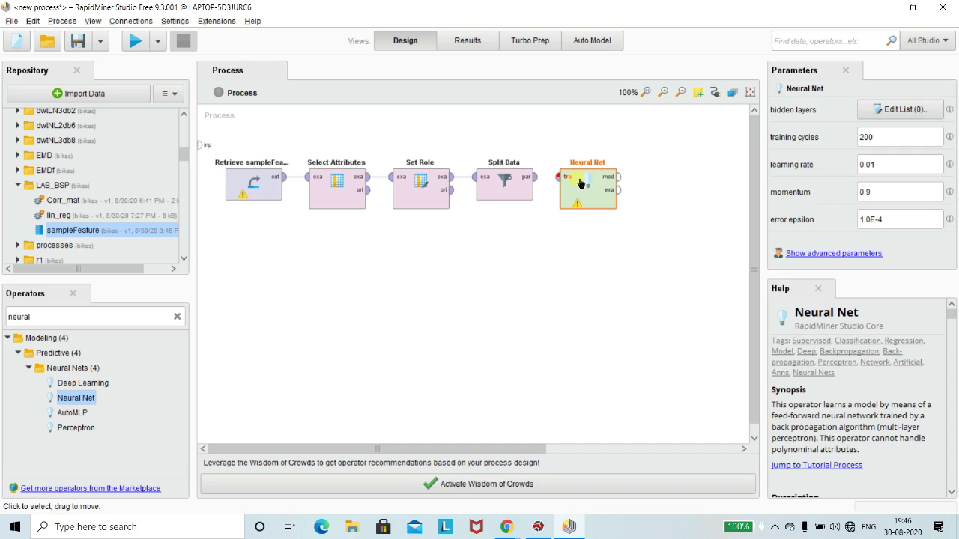
click(517, 291)
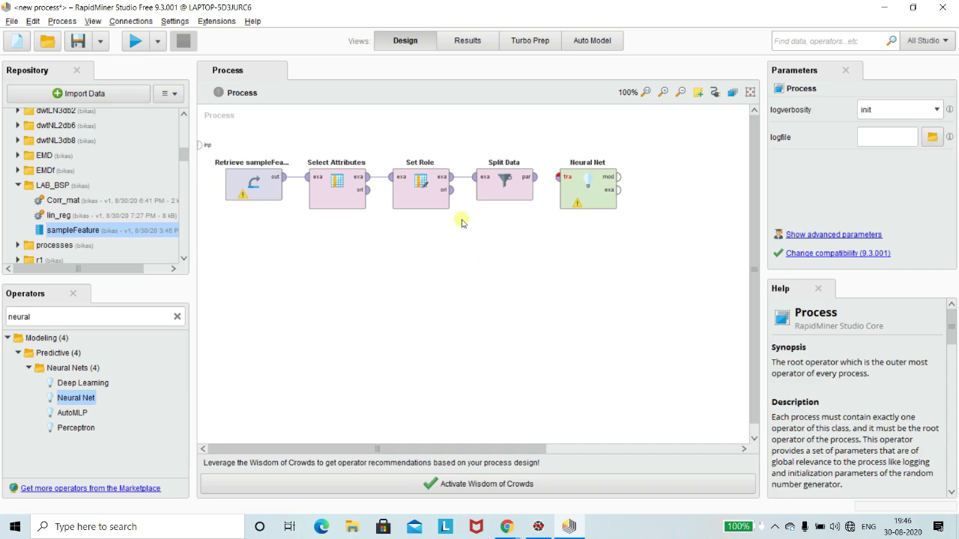
click(540, 180)
click(560, 178)
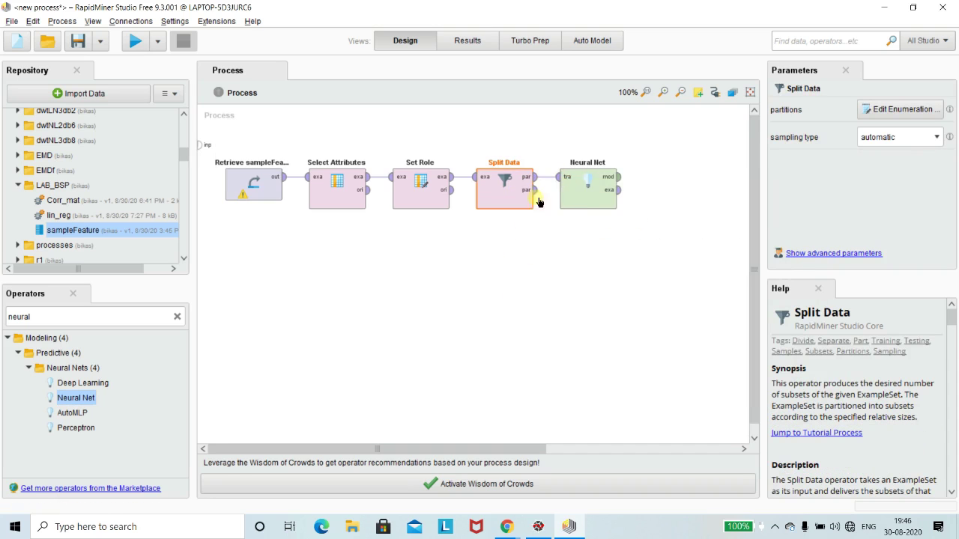
click(507, 260)
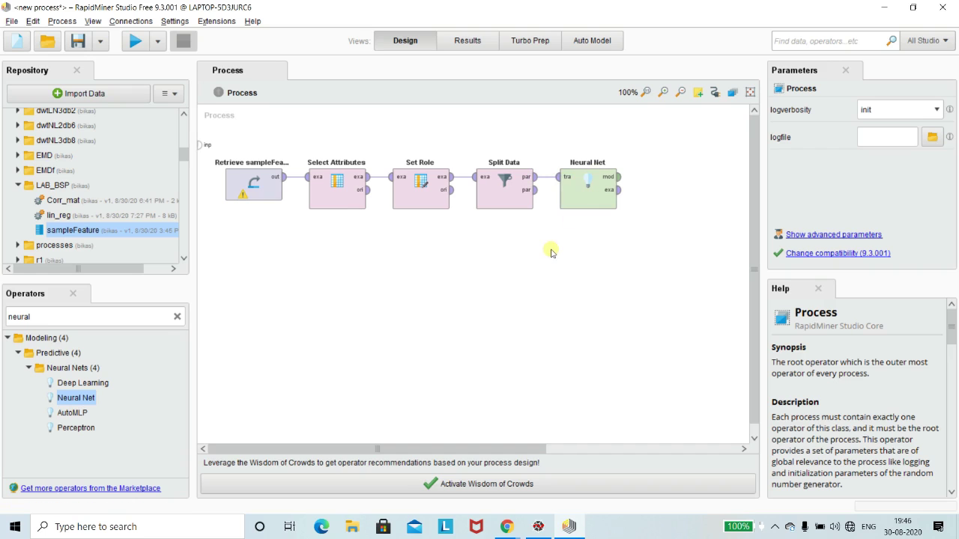
Find the Apply Model operator and place it on the canvas below Split Data and Neural Net
mouse_move(542, 197)
double_click(103, 317)
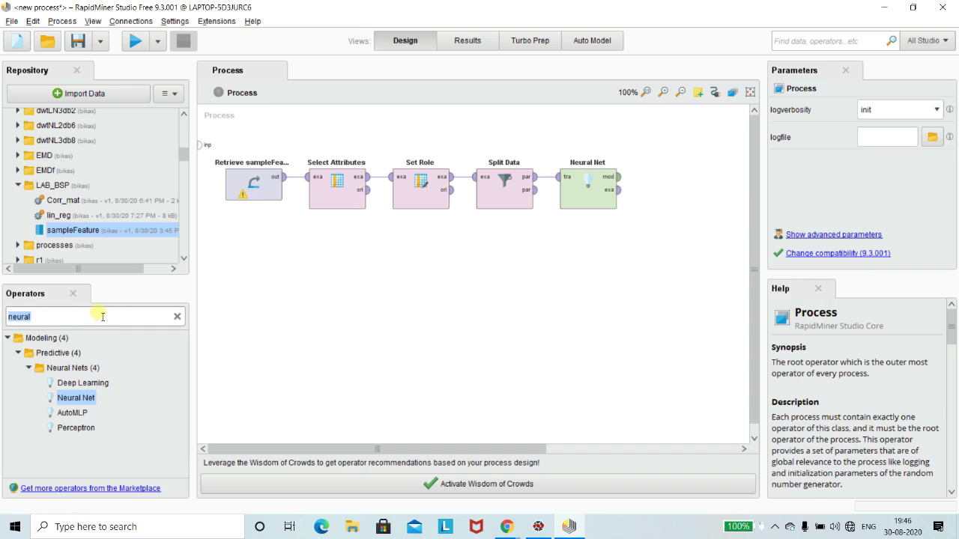
text(apply)
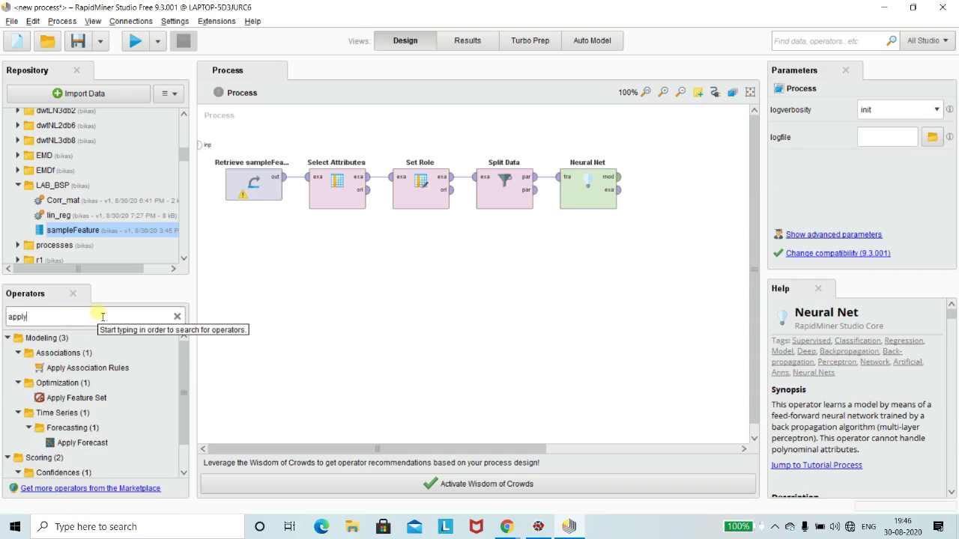
text( mode)
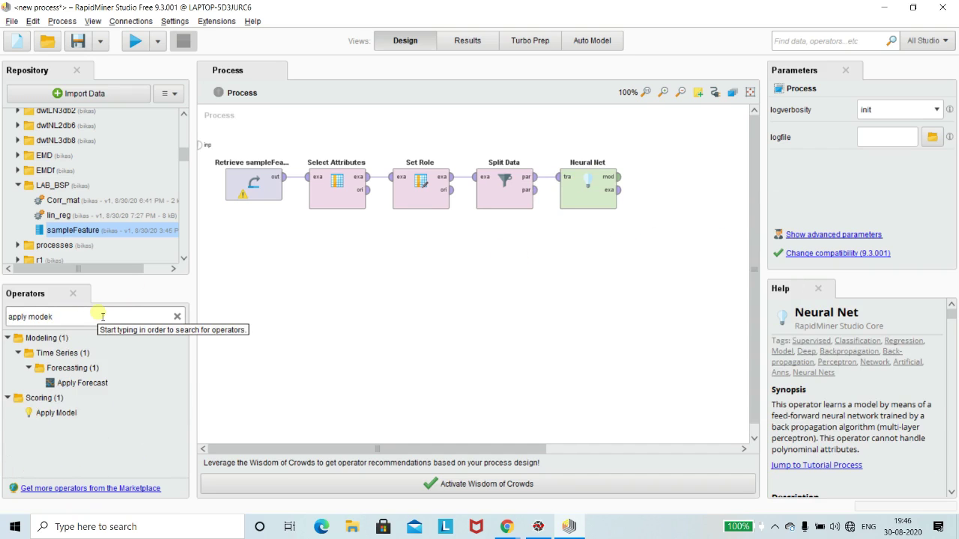
text(l)
drag(81, 382, 552, 243)
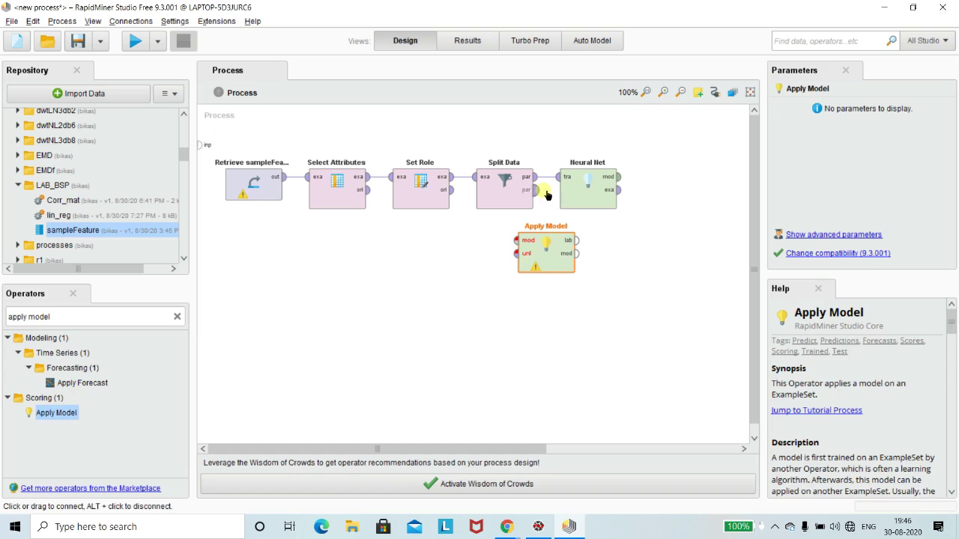
Connect Split Data's second partition to Apply Model's model input and move Apply Model directly below Neural Net
click(541, 192)
click(519, 240)
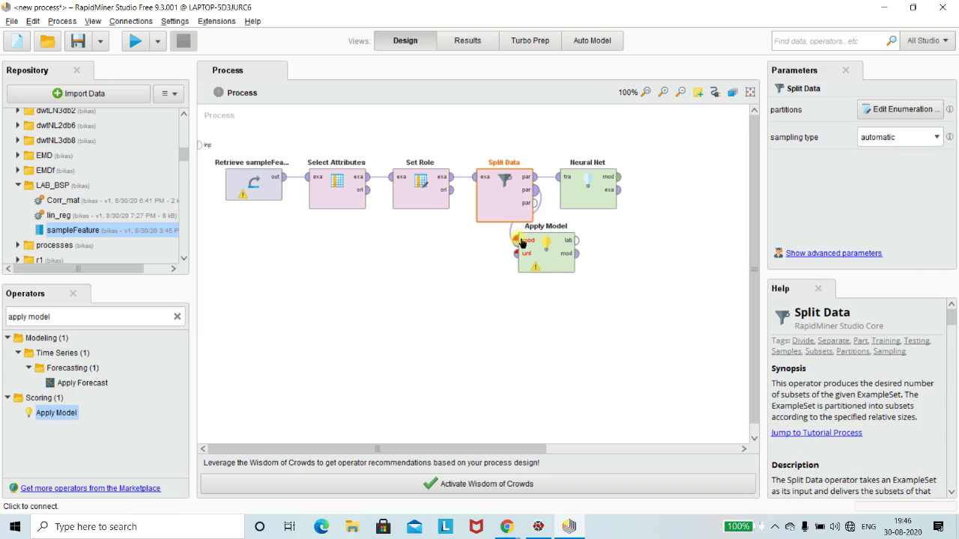
click(547, 249)
drag(547, 248, 588, 270)
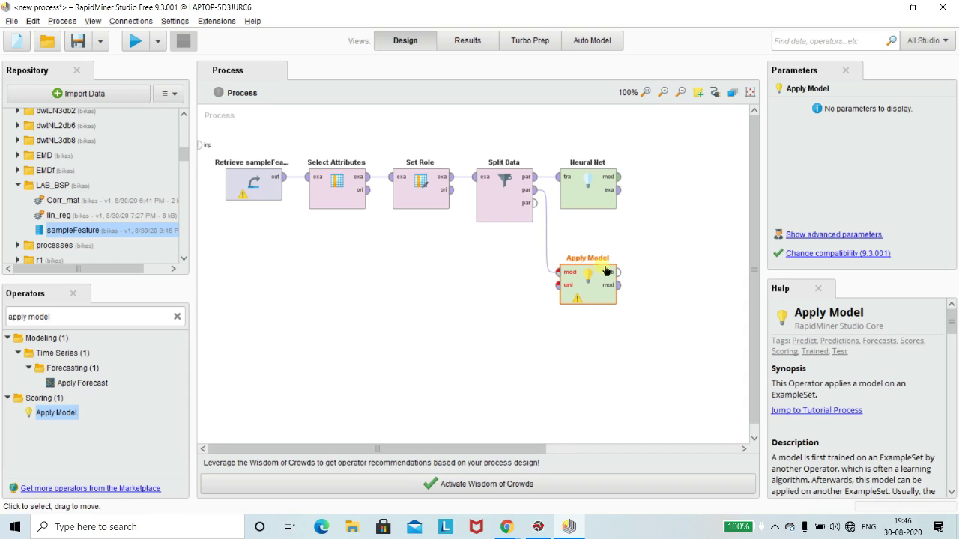
Remove the connection from Split Data's second partition to Apply Model's model input
click(618, 181)
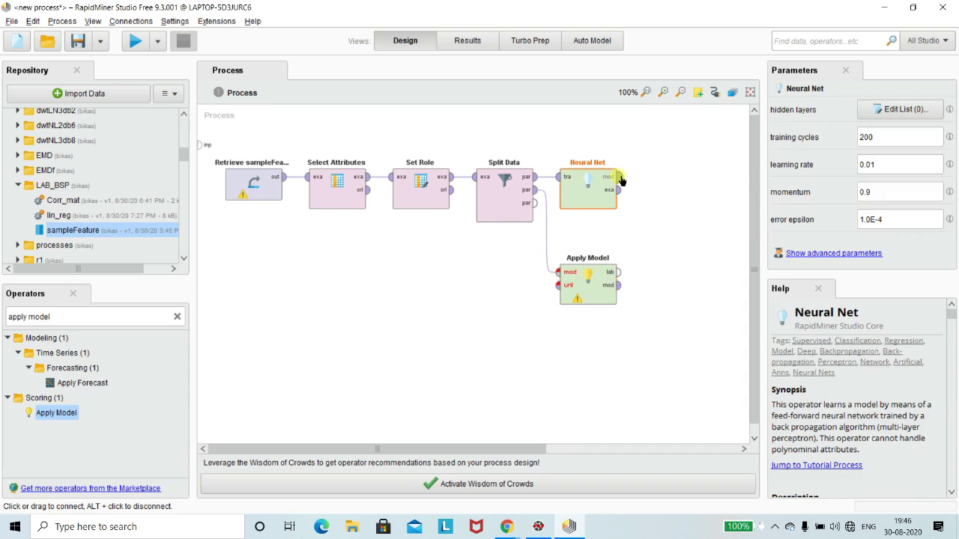
click(620, 178)
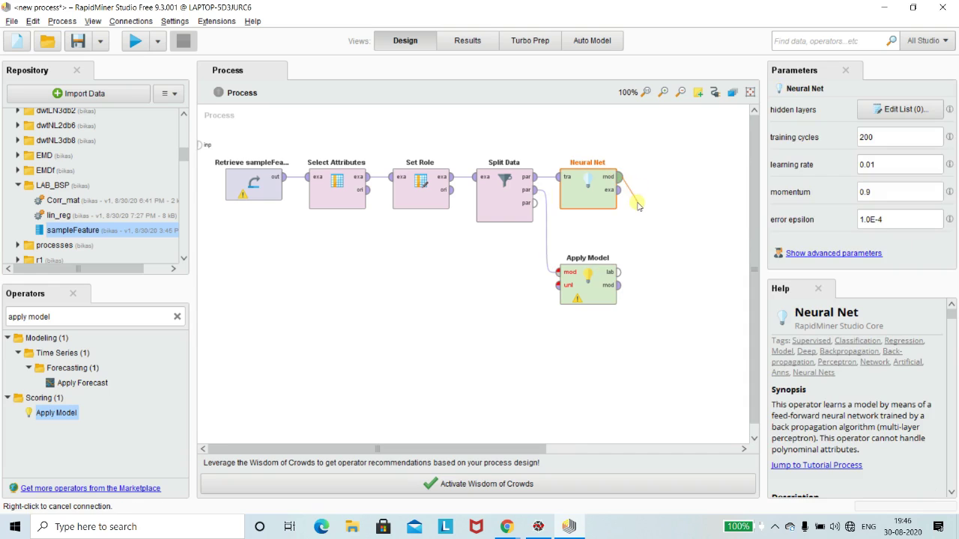
right_click(629, 232)
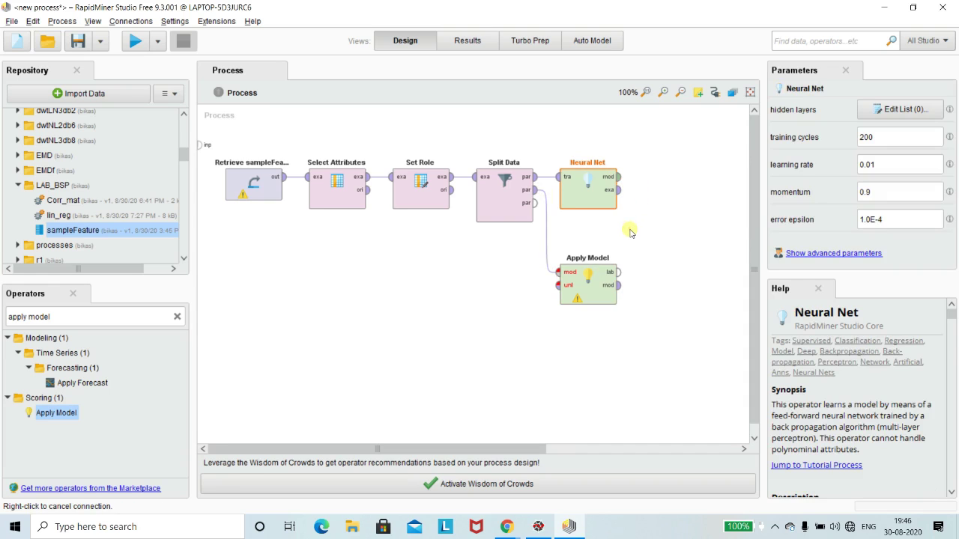
alt+click(547, 232)
click(535, 190)
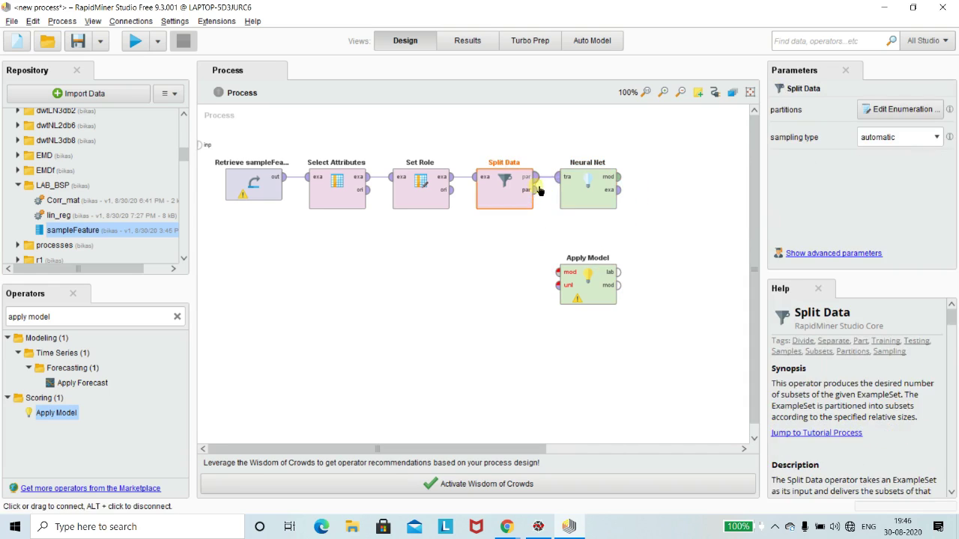
right_click(542, 220)
click(538, 253)
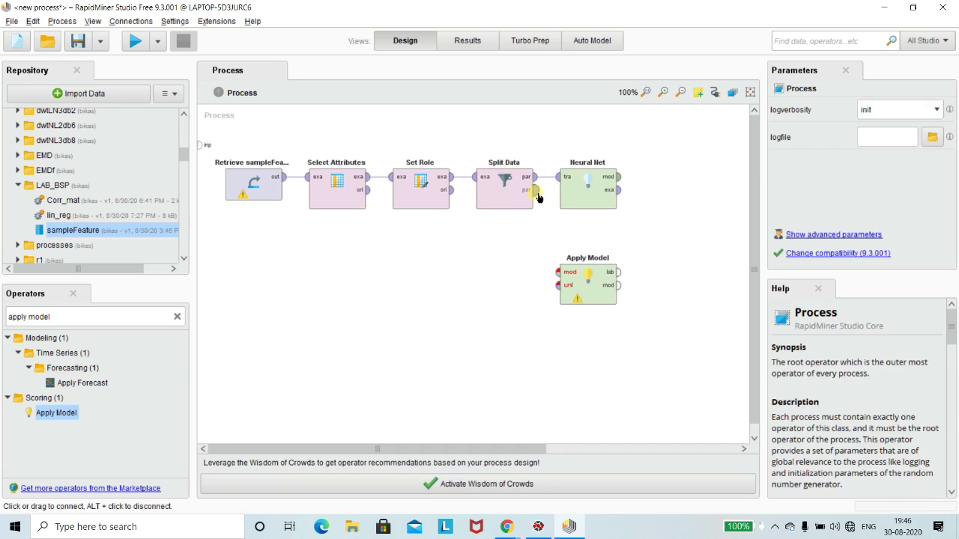
Connect Split Data's second partition to Apply Model's unlabelled input and Neural Net's model output to its model input
click(535, 190)
click(560, 285)
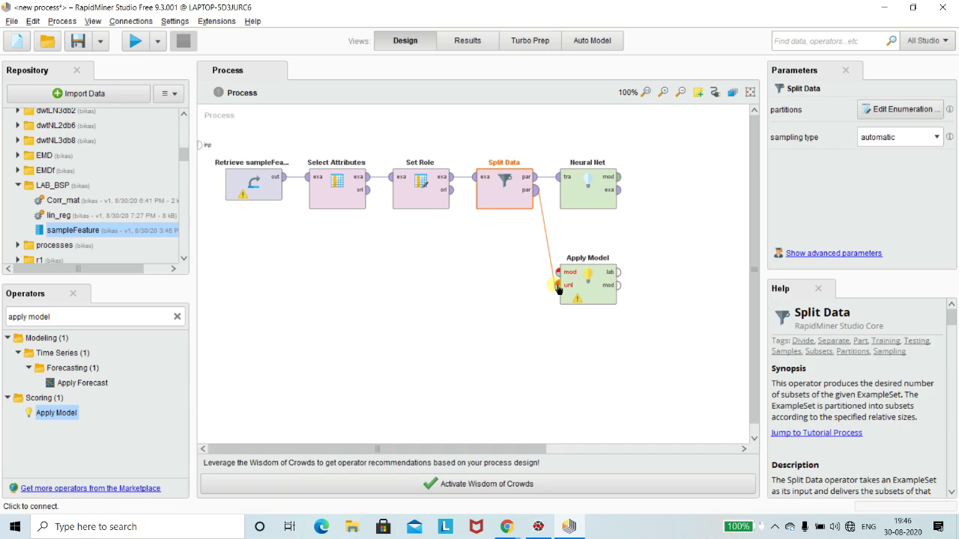
click(619, 177)
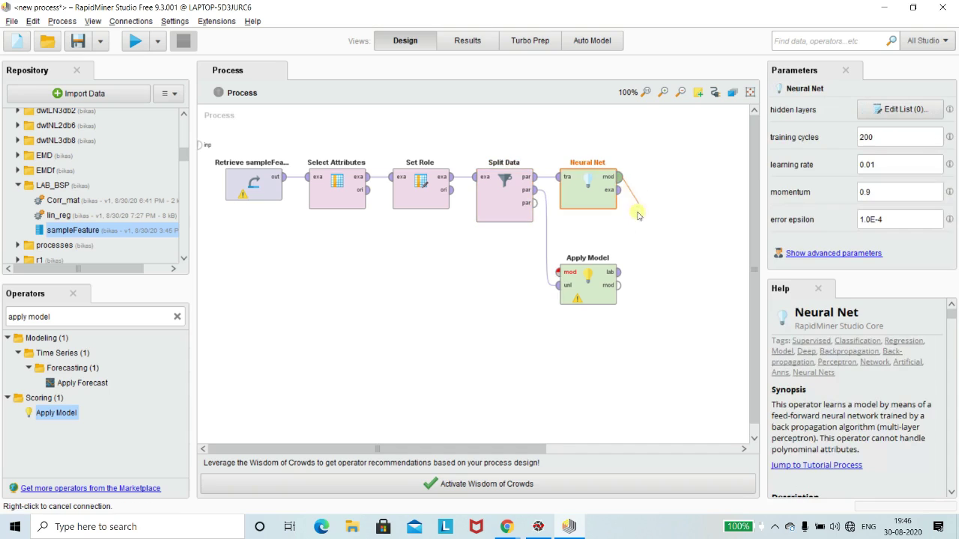
click(558, 272)
click(644, 245)
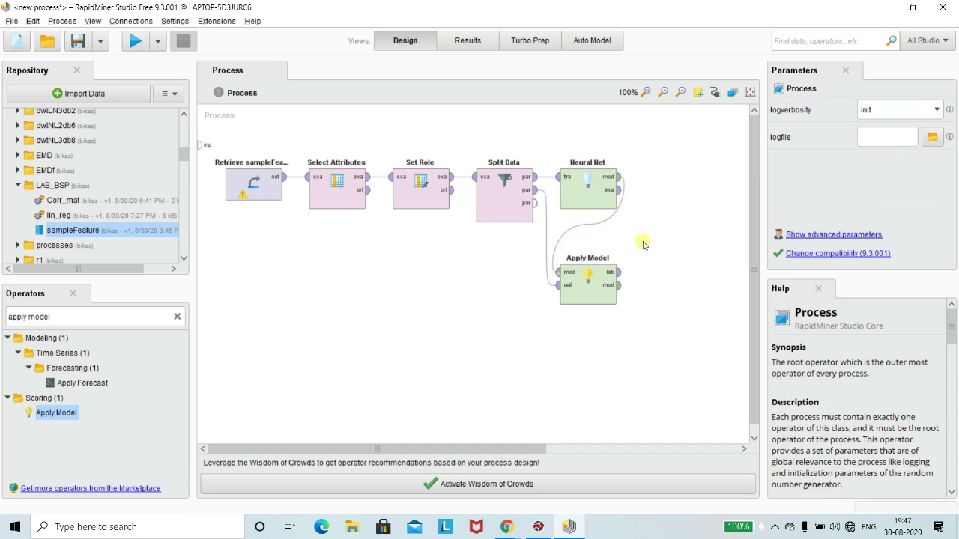
Add a Performance (Classification) operator to the canvas beyond Neural Net and Apply Model
triple_click(93, 318)
text(perfor)
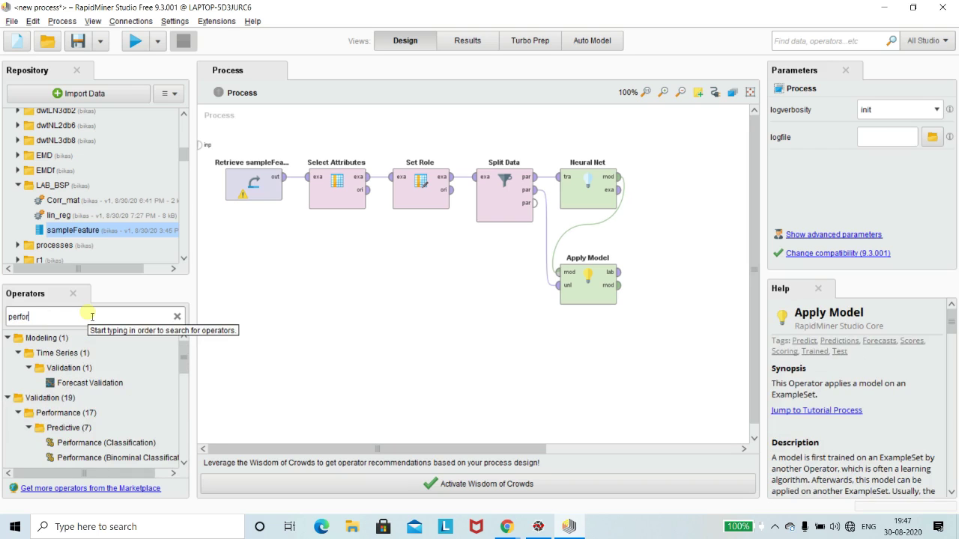
drag(81, 445, 674, 210)
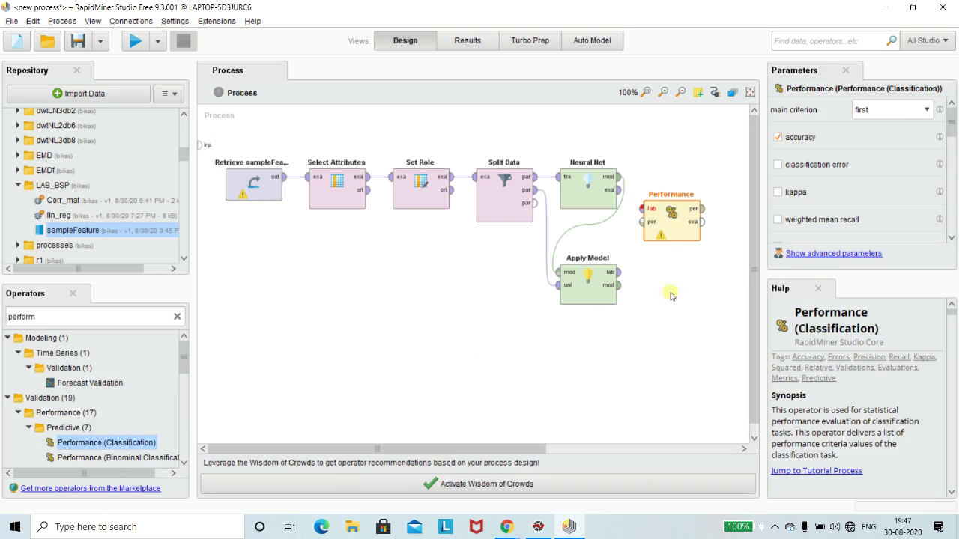
click(773, 526)
click(772, 527)
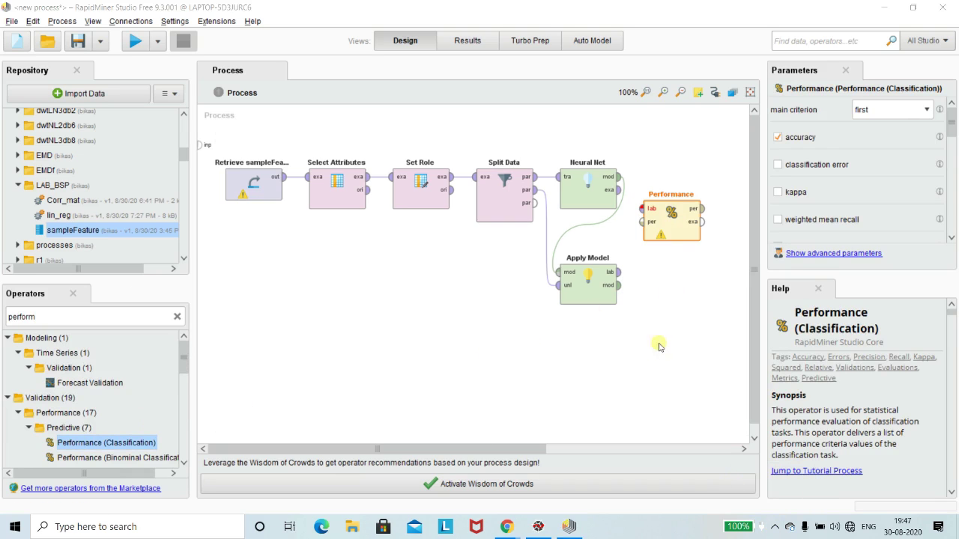
Connect Apply Model's labelled output to the labelled input of Performance
click(619, 272)
click(642, 209)
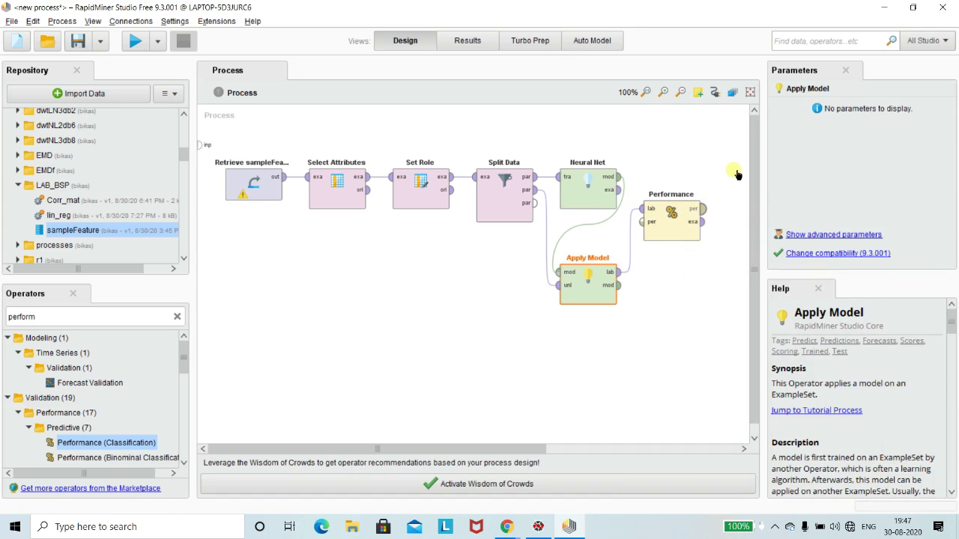
click(679, 359)
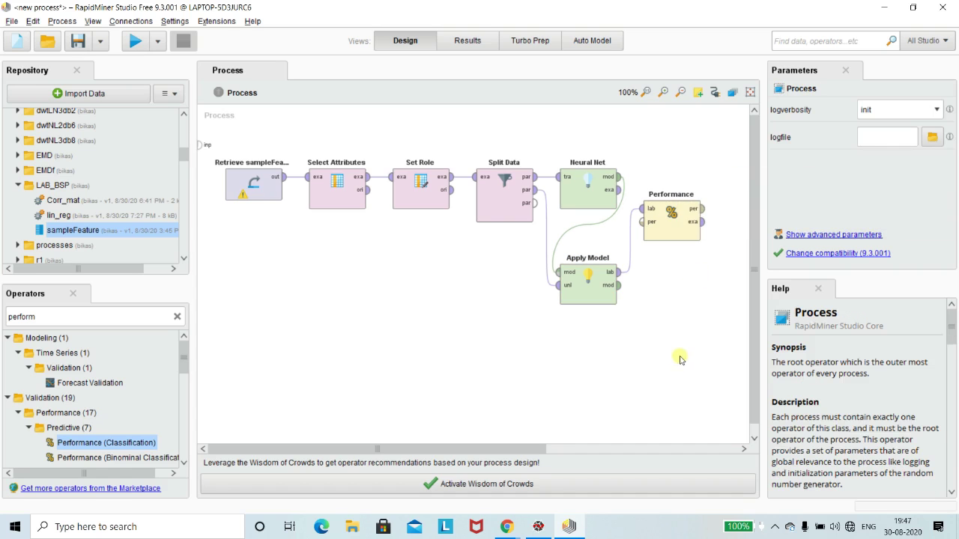
Connect the performance output of the Performance operator to the first result port of the process
click(705, 212)
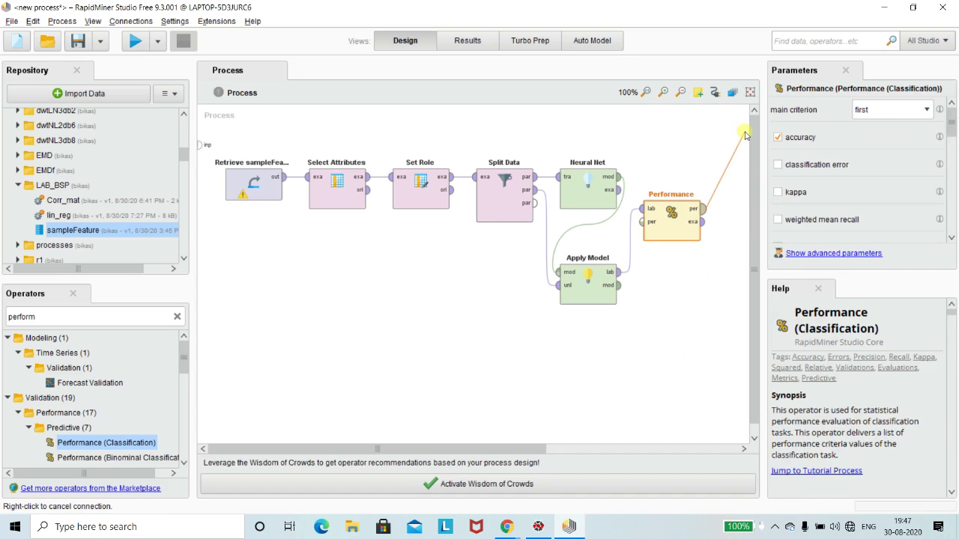
right_click(715, 181)
drag(472, 449, 722, 382)
click(389, 208)
click(742, 144)
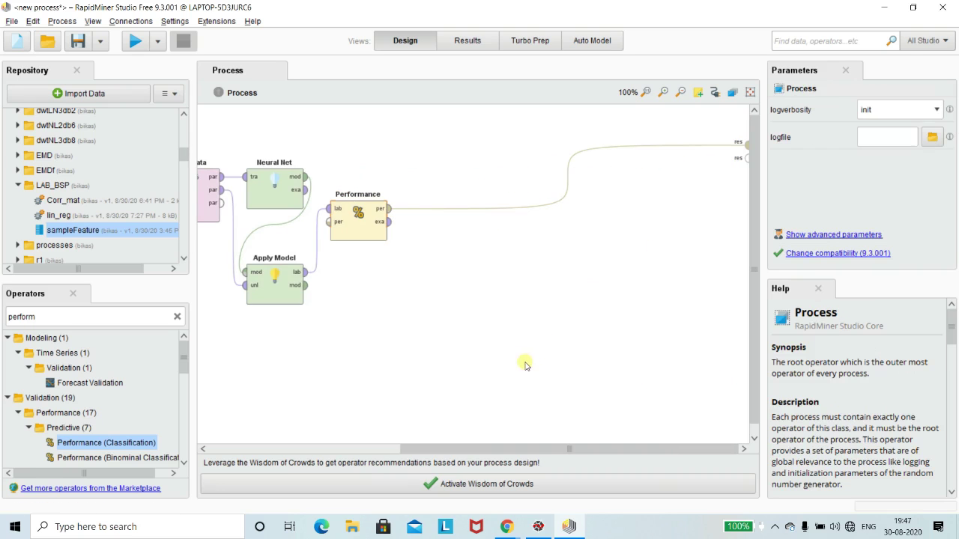
Space out the end of the process by moving Performance and Apply Model farther from Neural Net
drag(363, 224, 573, 161)
drag(285, 297, 450, 320)
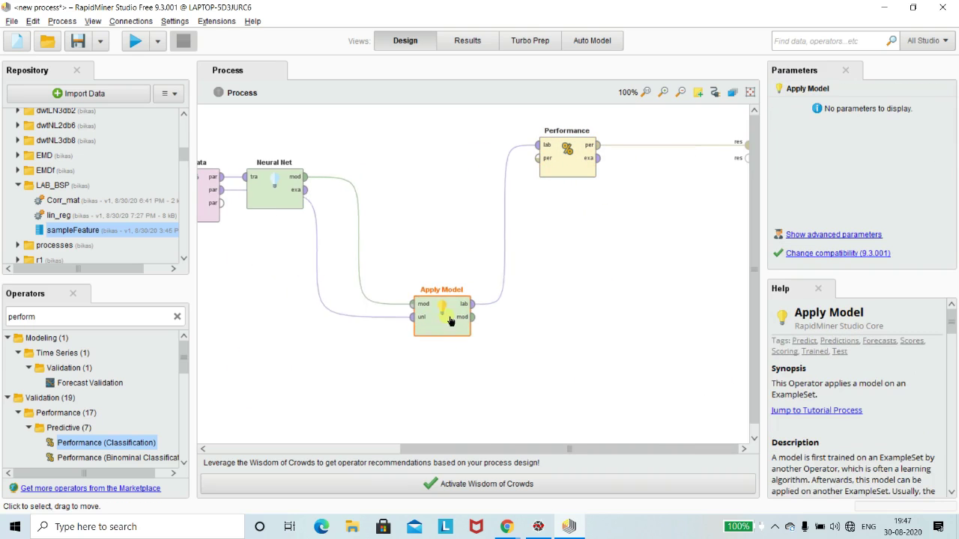
drag(577, 175, 502, 203)
drag(539, 448, 348, 448)
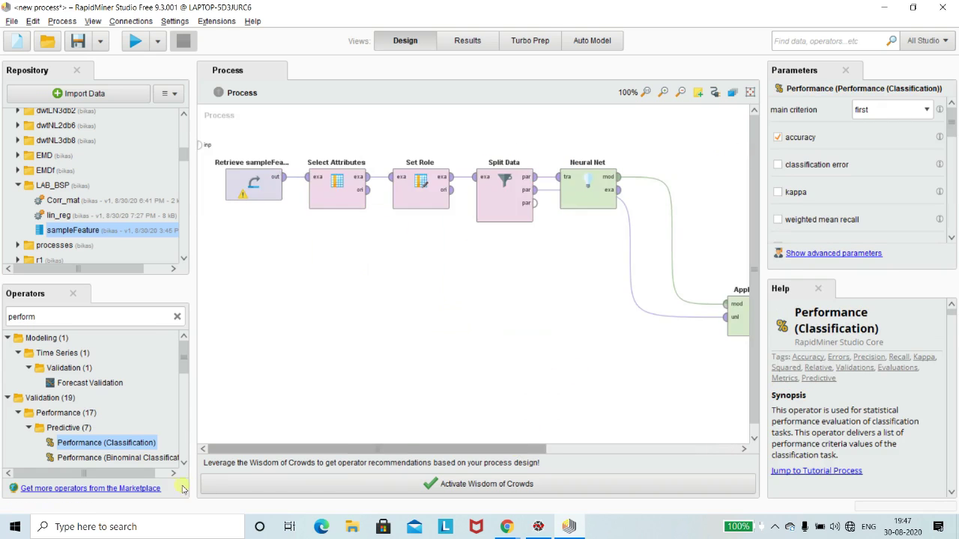
click(248, 364)
Add LEE, STD, SE and SUM to the selected attributes of the Select Attributes operator and apply the selection
double_click(327, 193)
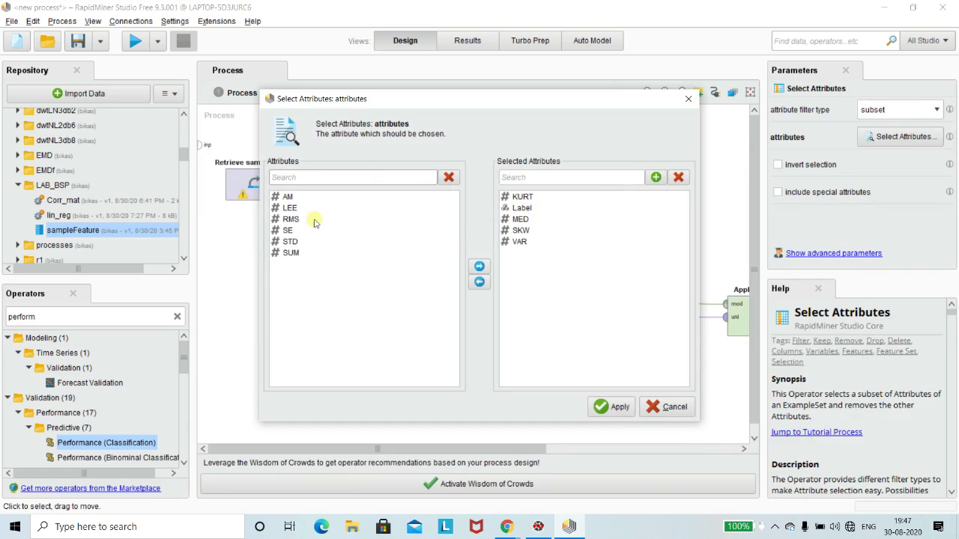
click(289, 208)
click(479, 268)
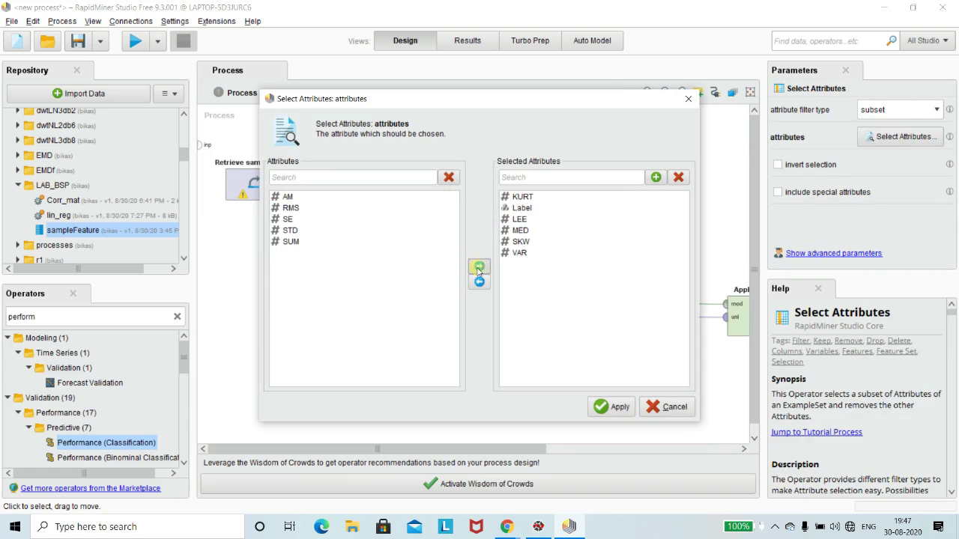
click(286, 232)
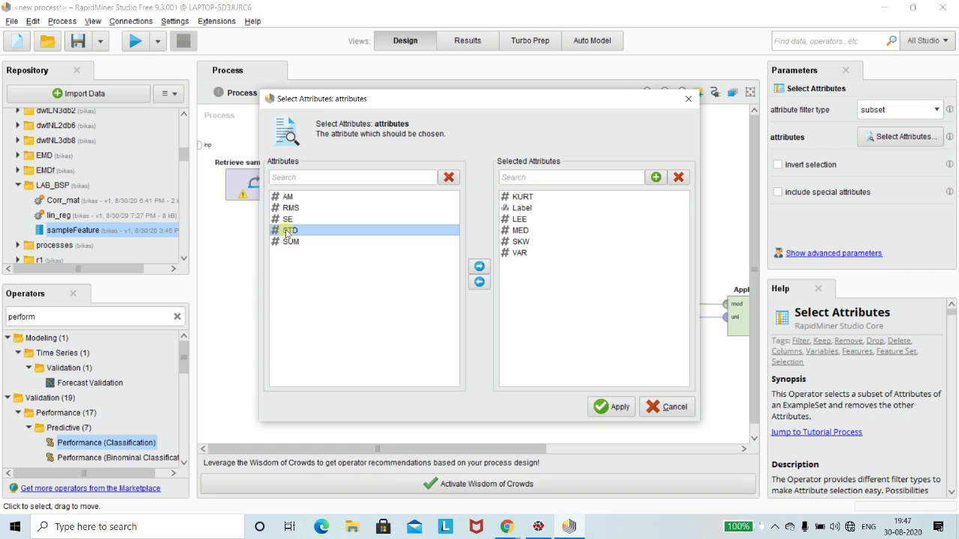
click(475, 268)
click(285, 219)
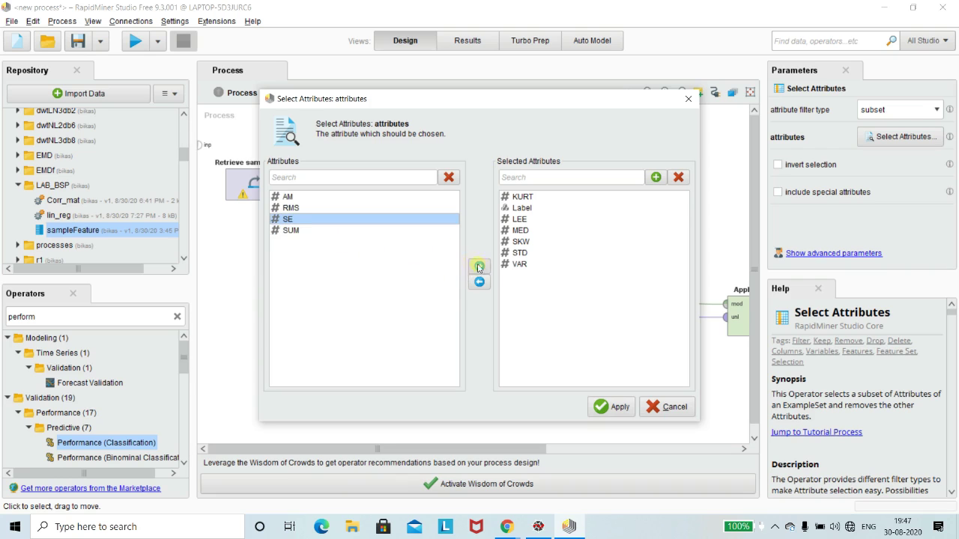
click(479, 268)
click(291, 219)
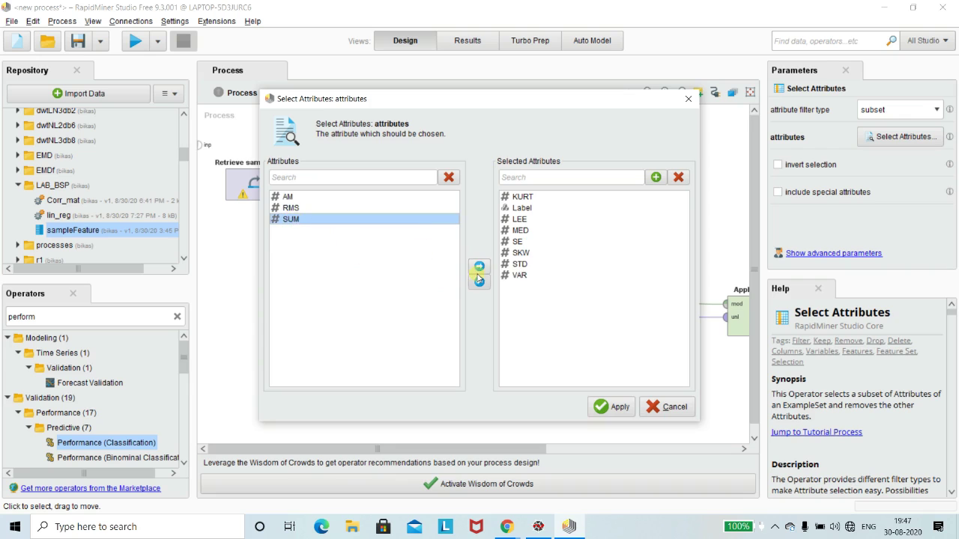
click(480, 267)
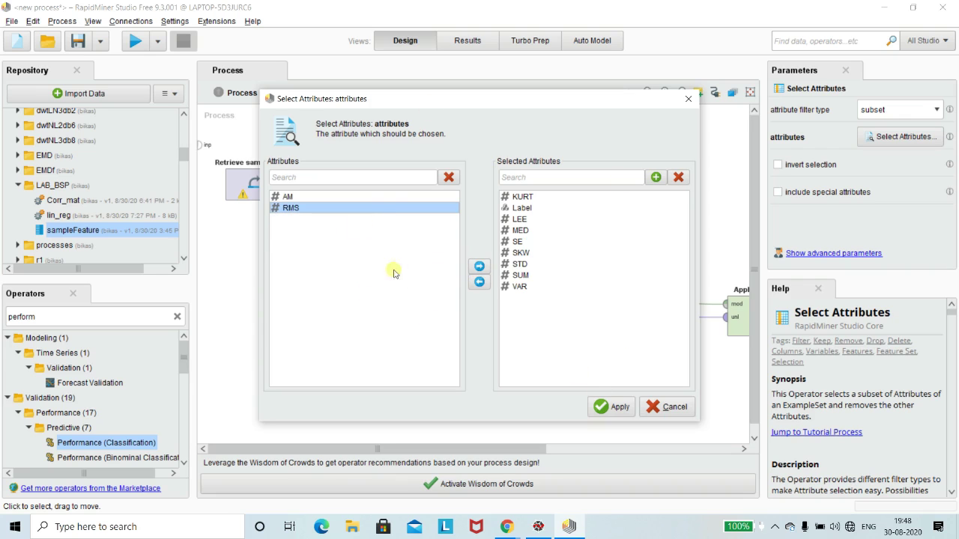
click(627, 286)
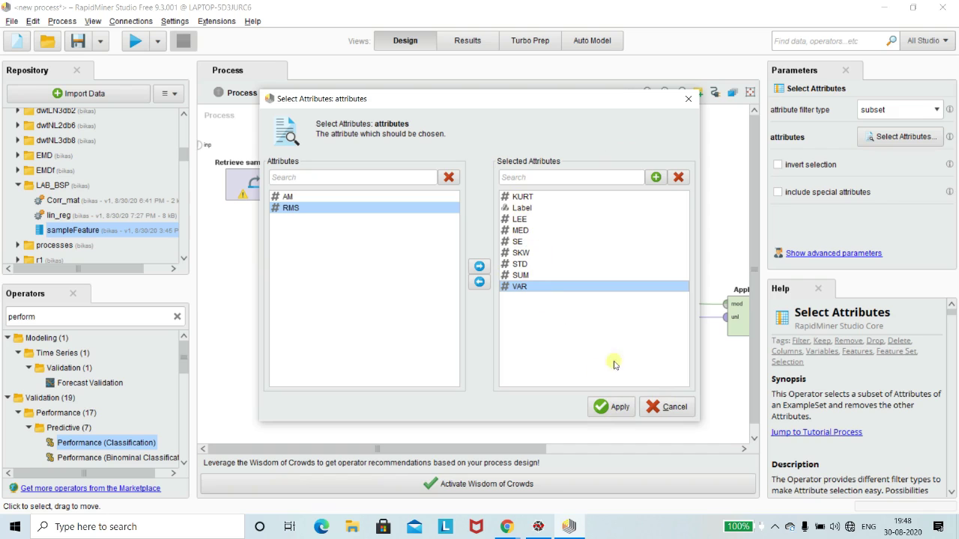
click(616, 407)
Run the process and review the Performance result's text description and accuracy table
drag(472, 450, 645, 448)
drag(552, 449, 384, 449)
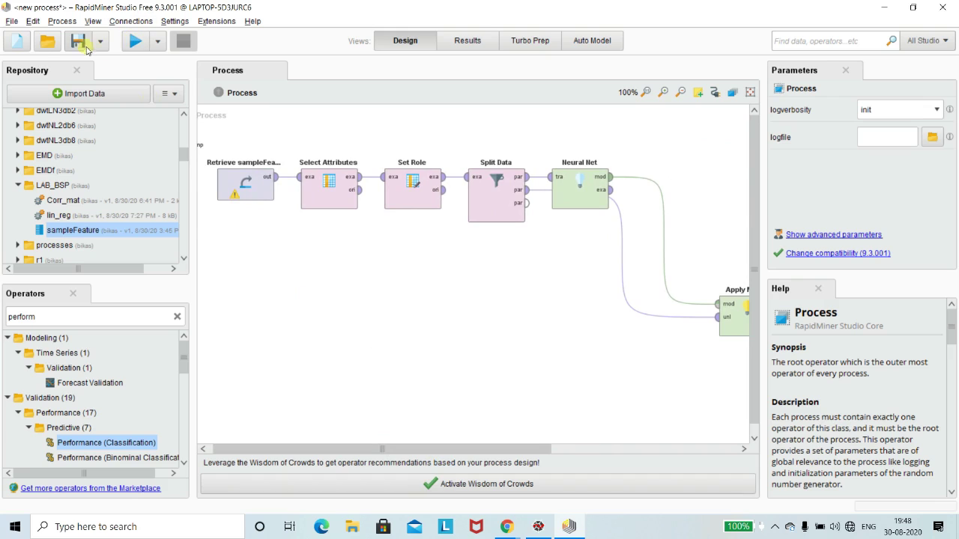
click(131, 44)
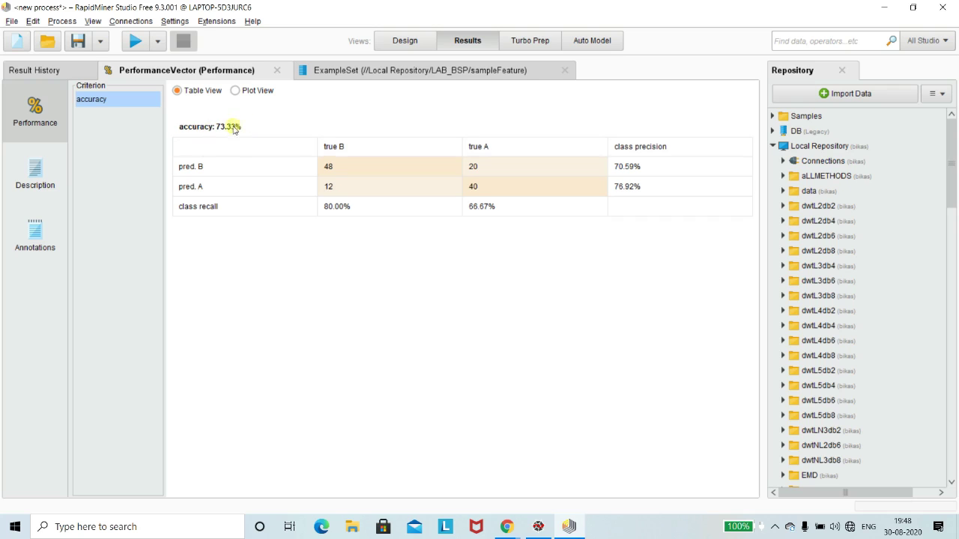
click(36, 169)
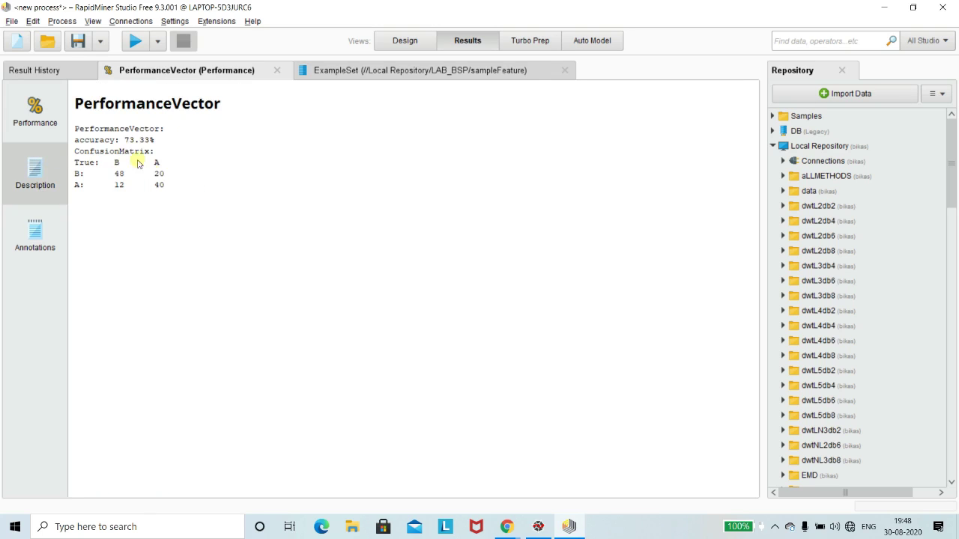
click(29, 114)
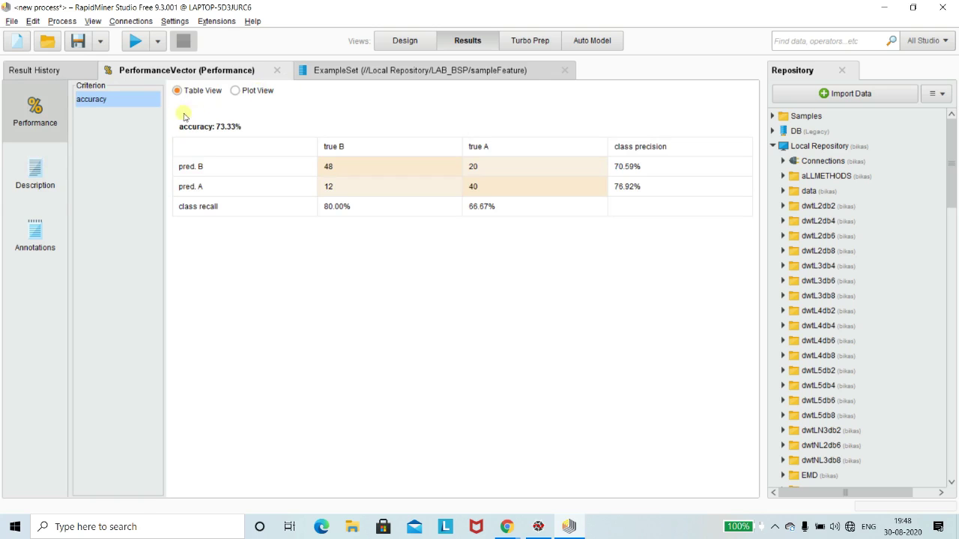
Return to the process design and connect Performance's example set output to the second result port
click(387, 39)
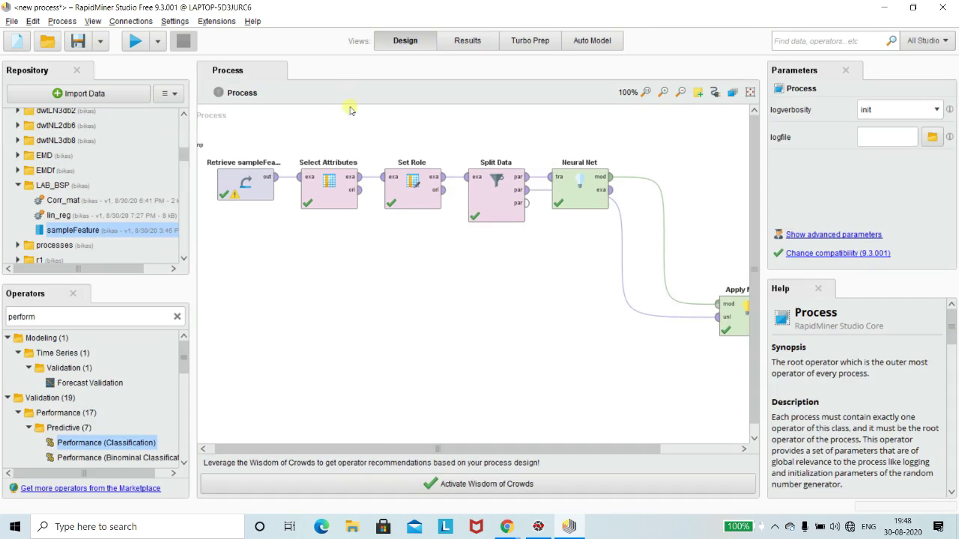
drag(378, 448, 607, 445)
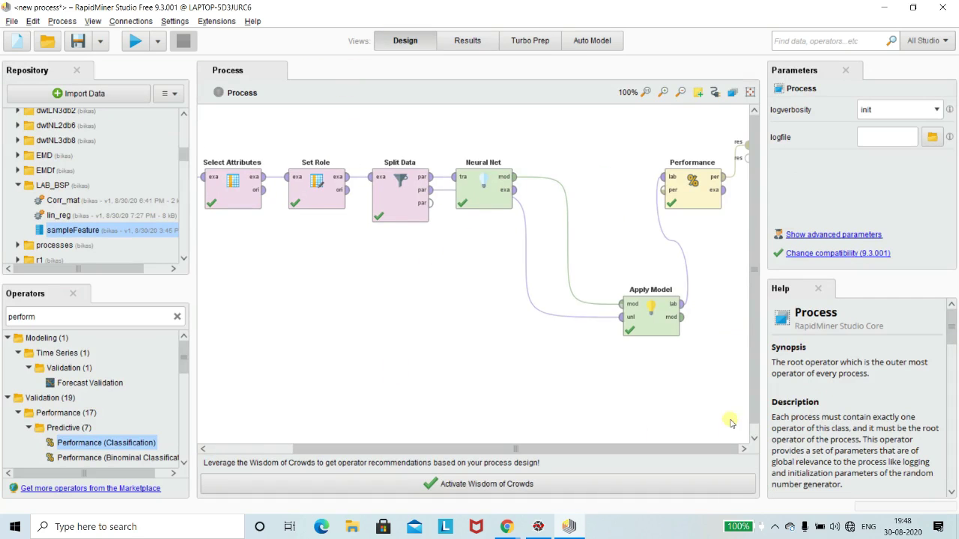
click(720, 190)
click(731, 189)
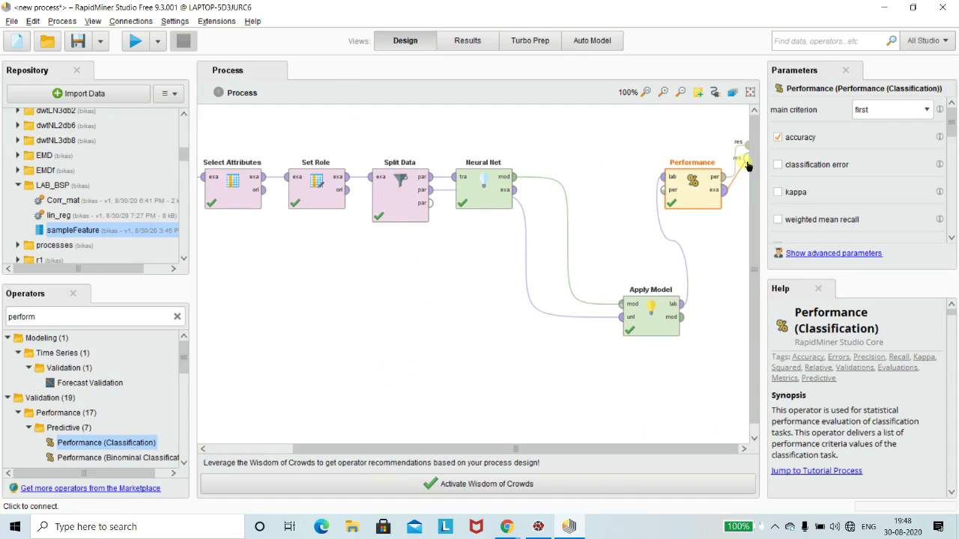
click(747, 158)
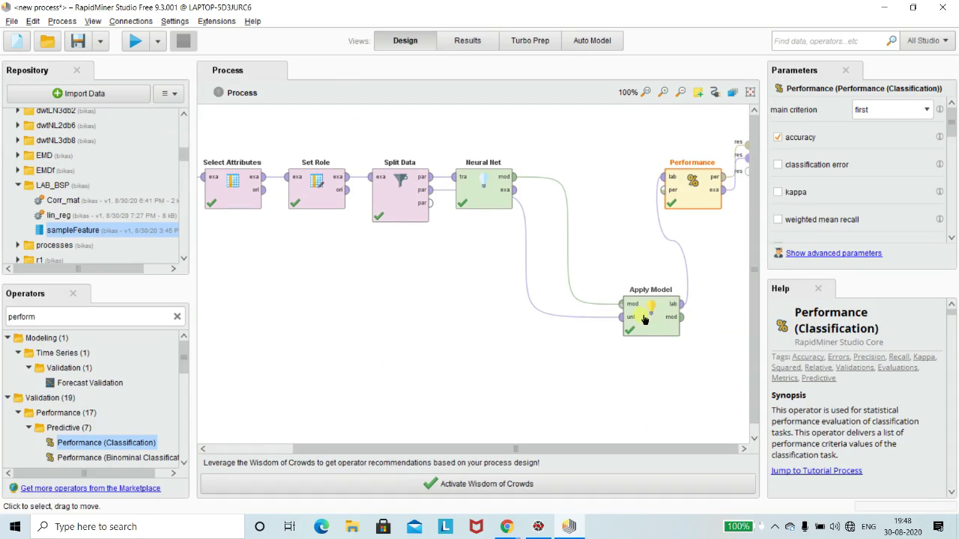
Connect Apply Model's model output to the third result port and move Apply Model up between Neural Net and Performance
click(686, 325)
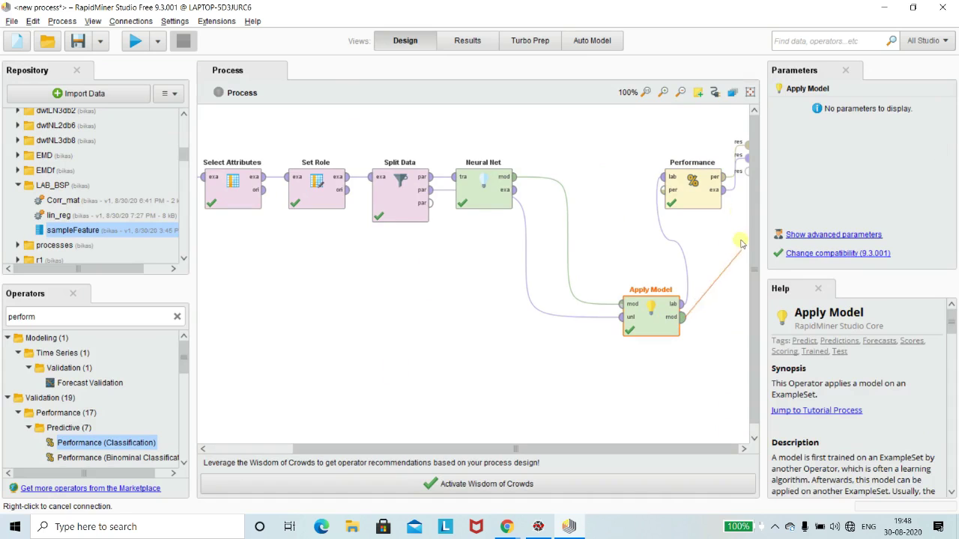
click(747, 172)
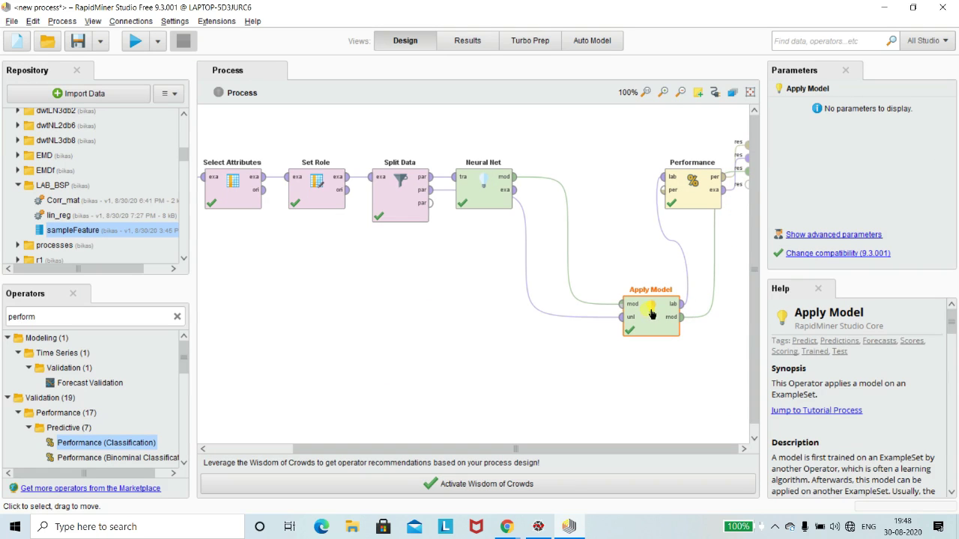
drag(651, 315, 609, 222)
click(506, 339)
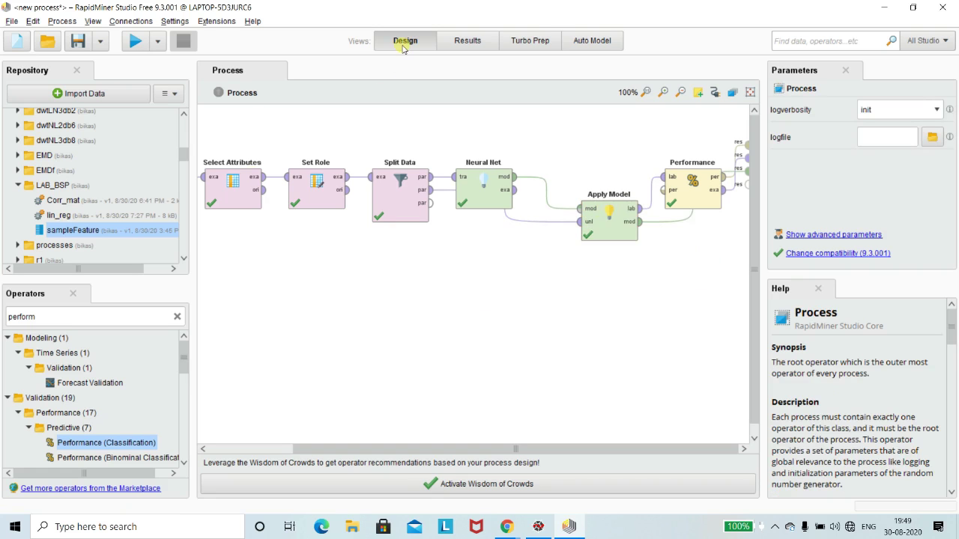
Run the process and examine the neural net model's hidden and output node weights and its network diagram
click(135, 40)
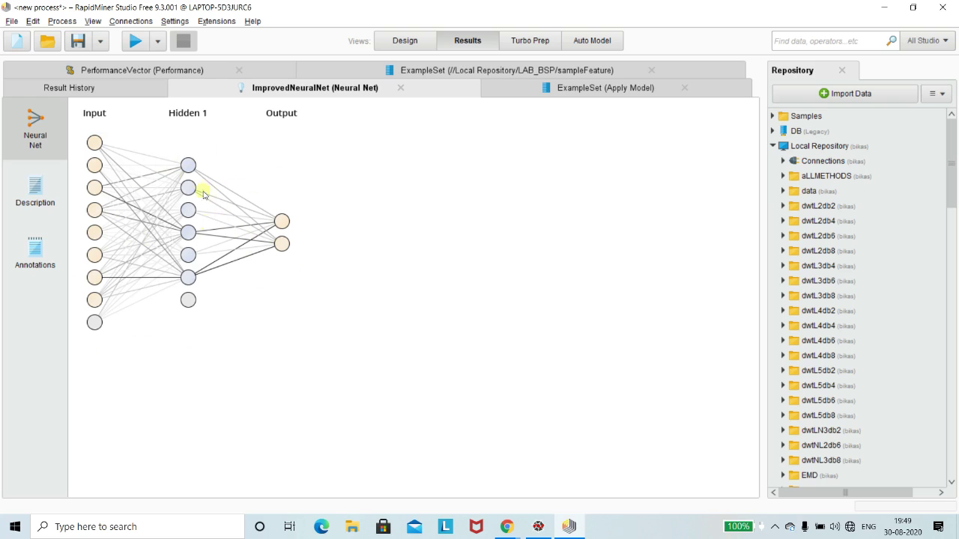
click(45, 197)
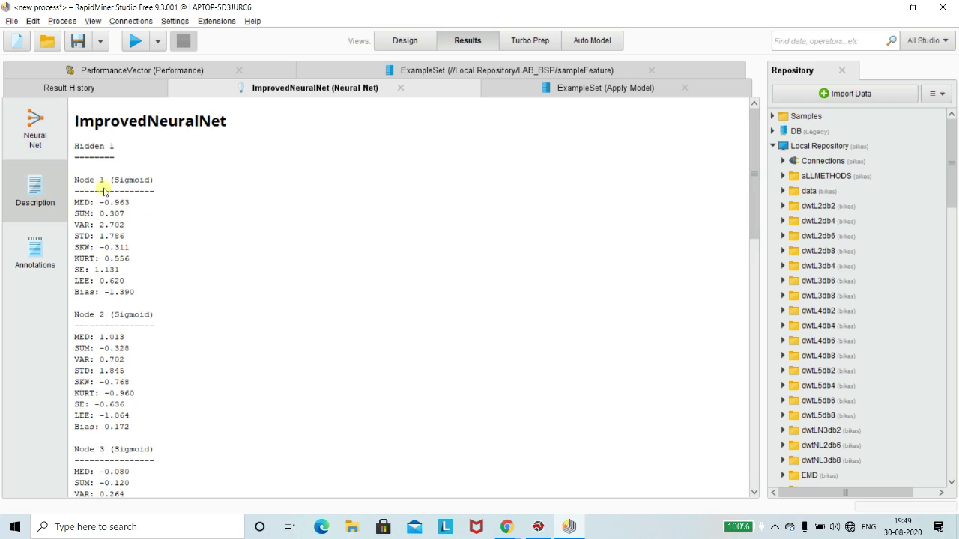
scroll(114, 320, down, 10)
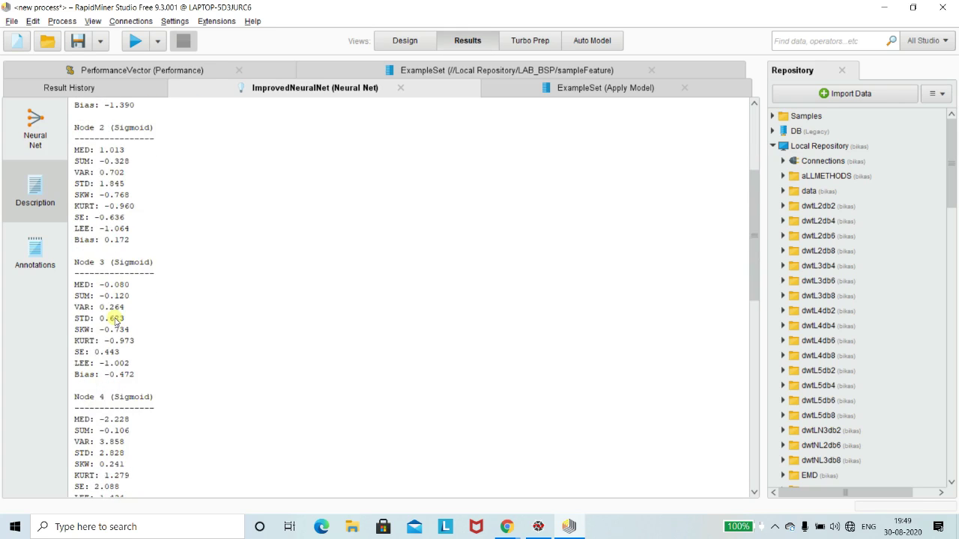
scroll(116, 320, down, 8)
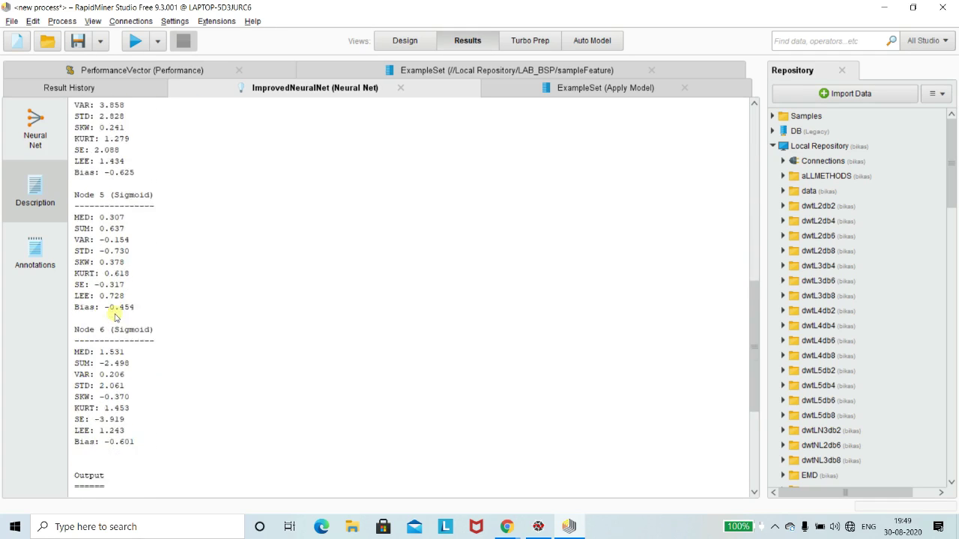
scroll(114, 309, down, 3)
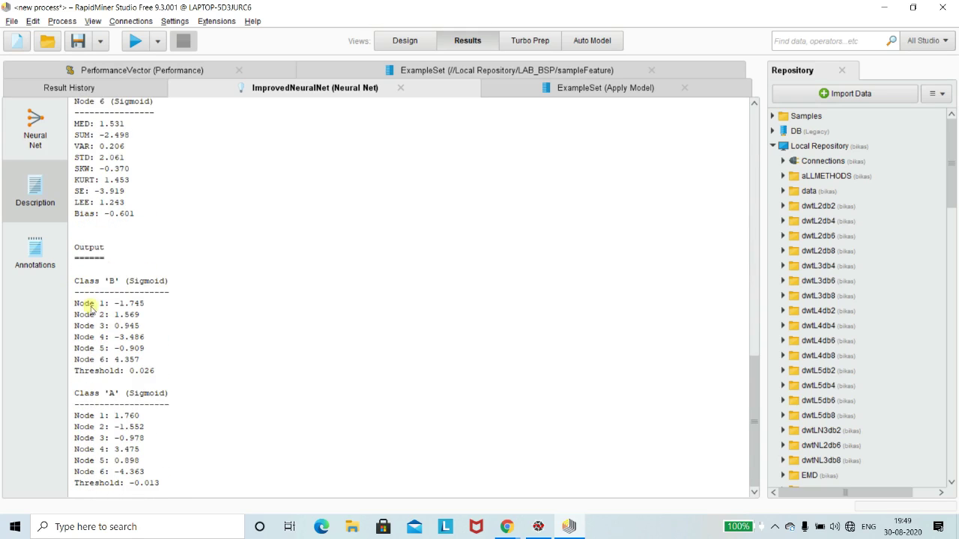
scroll(128, 358, up, 5)
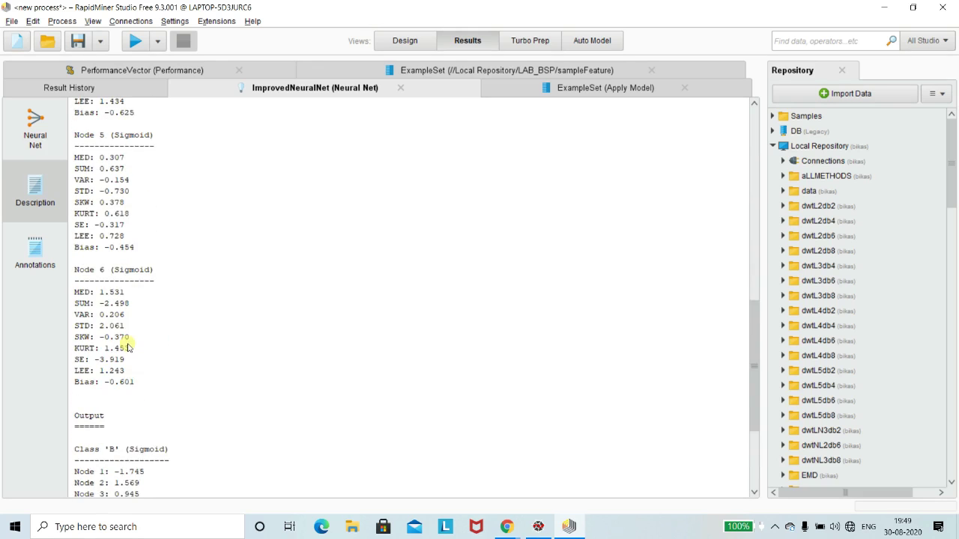
scroll(140, 291, up, 15)
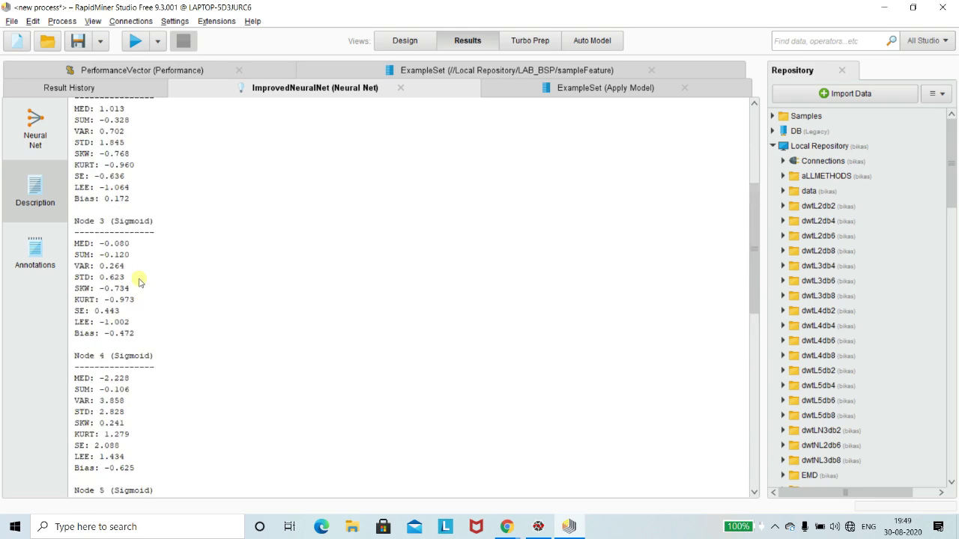
scroll(136, 277, up, 2)
click(36, 129)
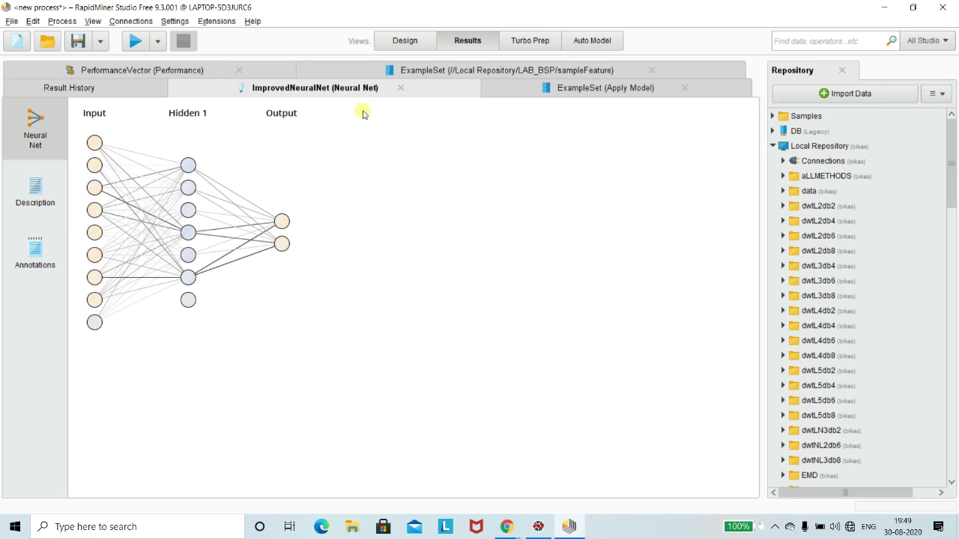
Set the Neural Net operator's hidden layer size to 3 without a layer name and apply it, dismissing unnamed entries
click(405, 41)
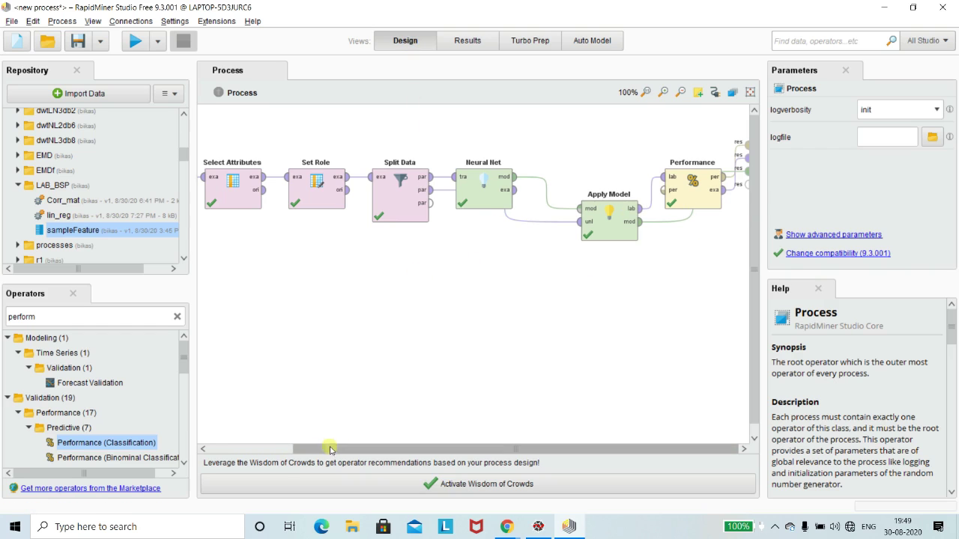
click(490, 198)
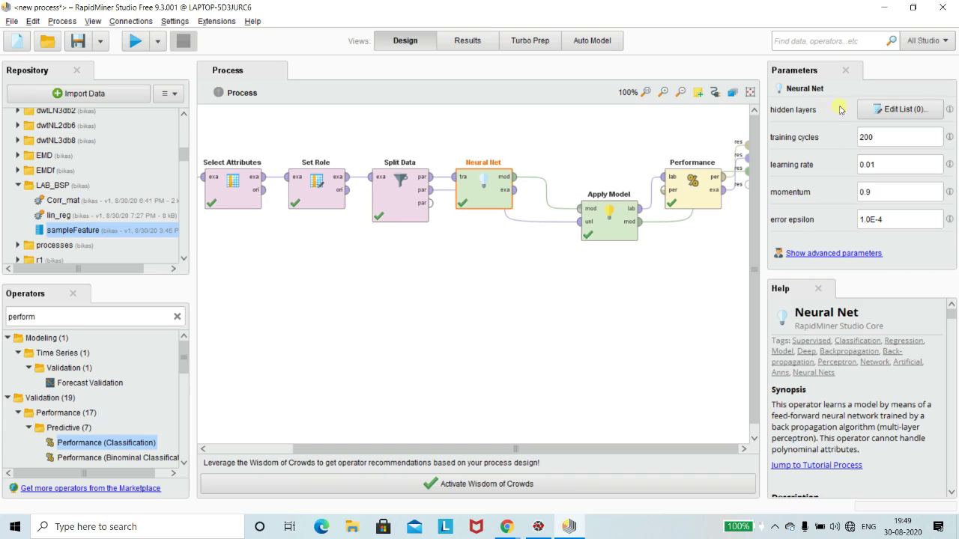
click(898, 110)
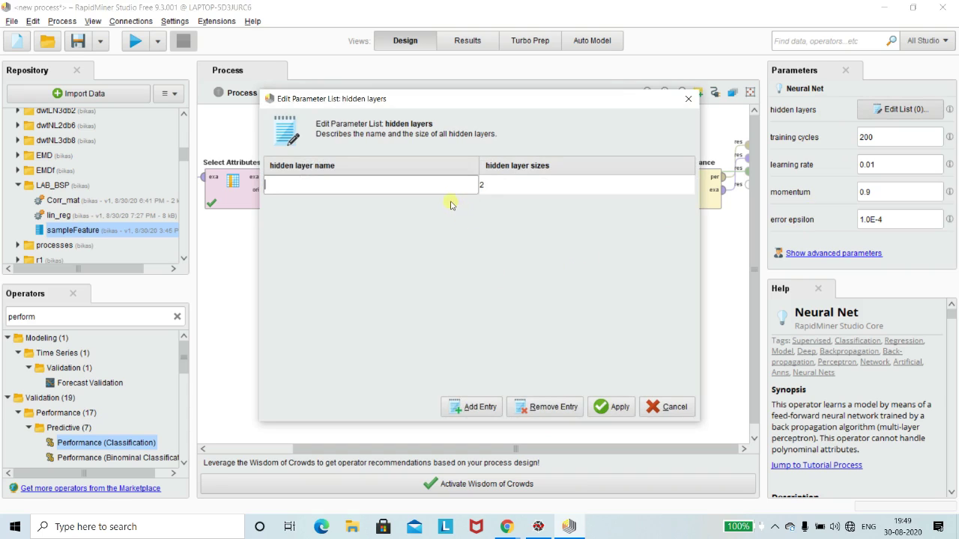
click(506, 185)
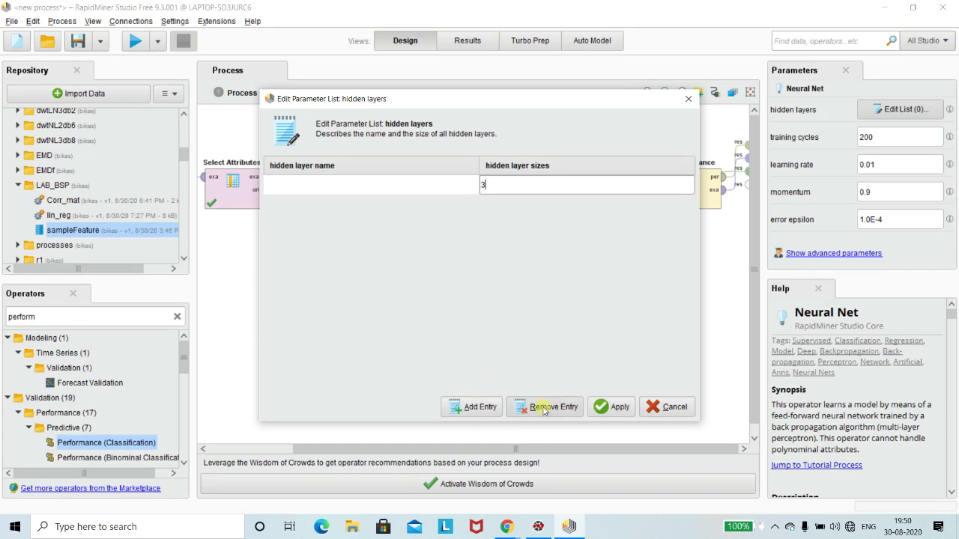
click(611, 406)
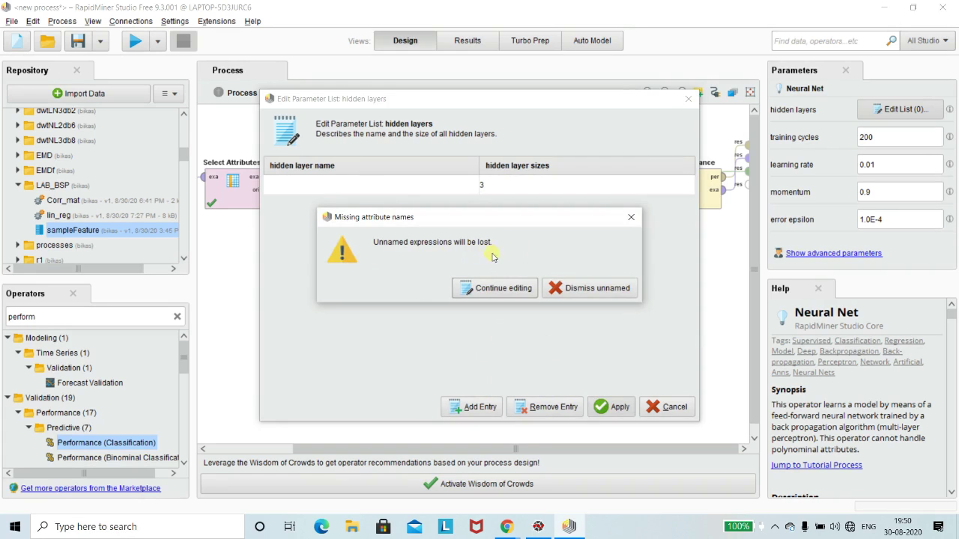
click(502, 288)
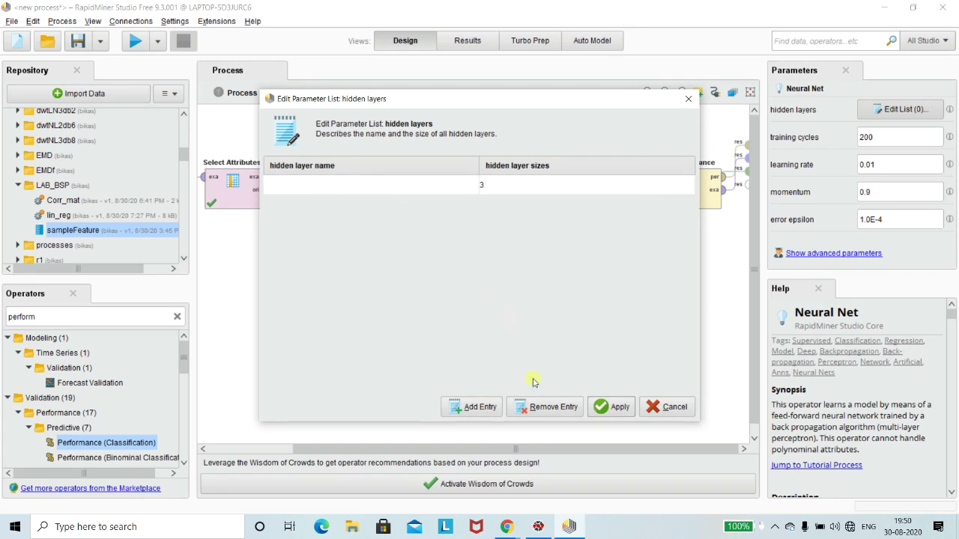
click(611, 406)
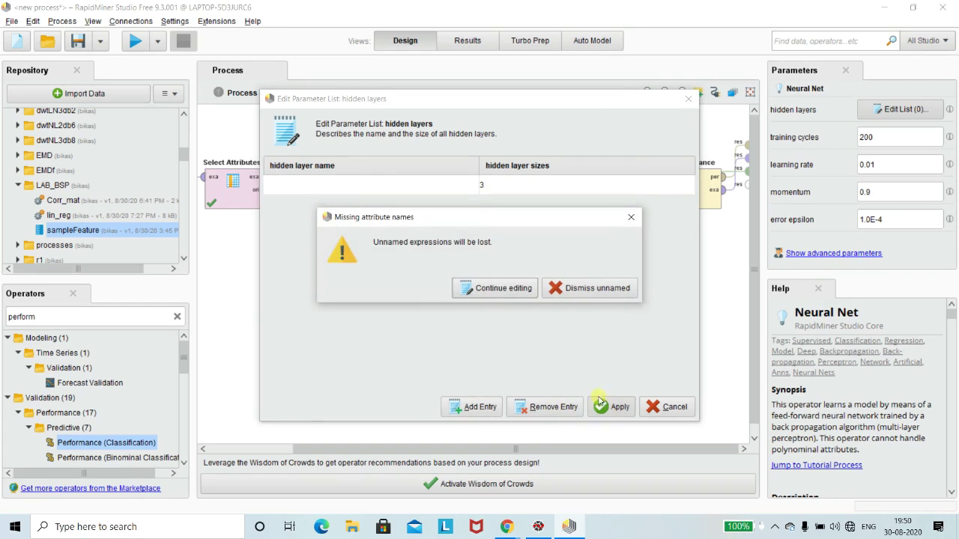
click(563, 292)
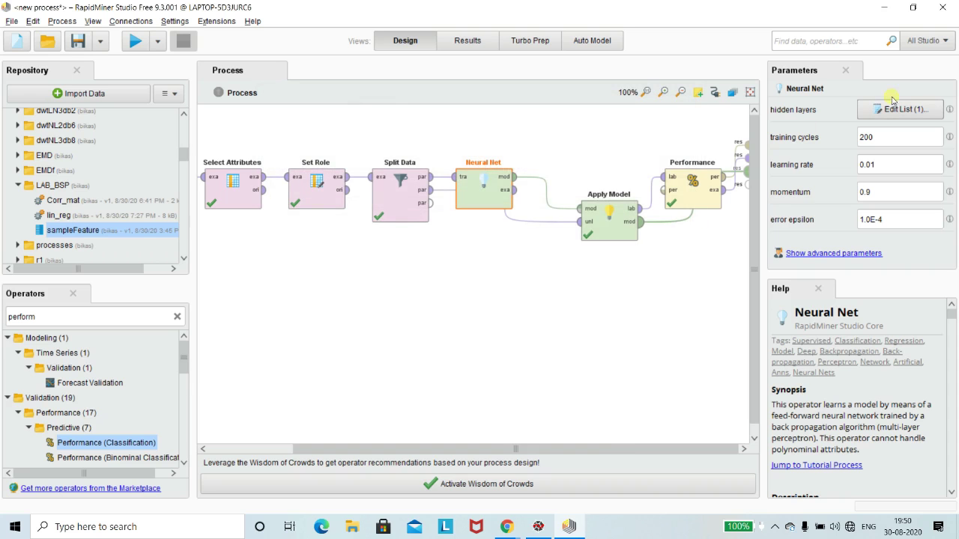
Define the Neural Net's hidden layer with the name third and size 3, and apply the parameter list
click(901, 110)
click(496, 184)
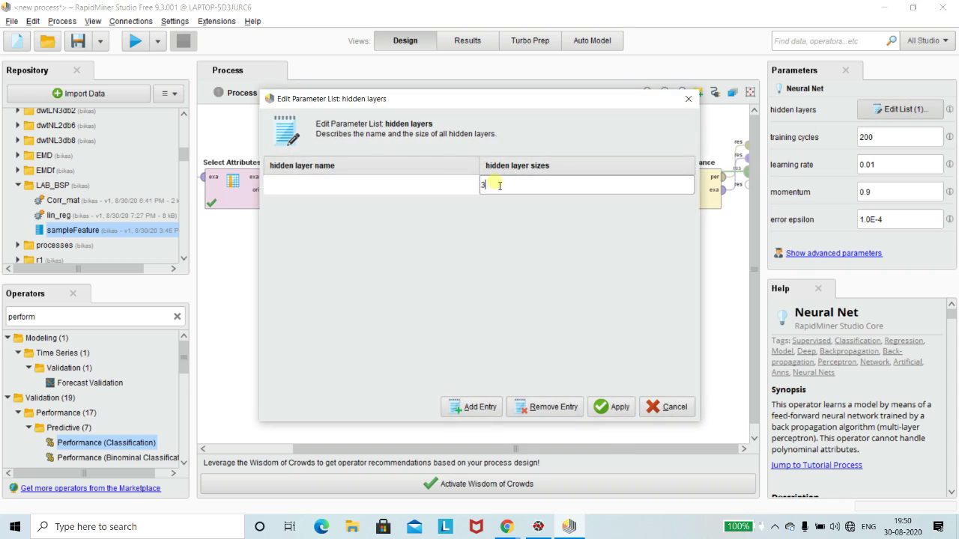
click(369, 185)
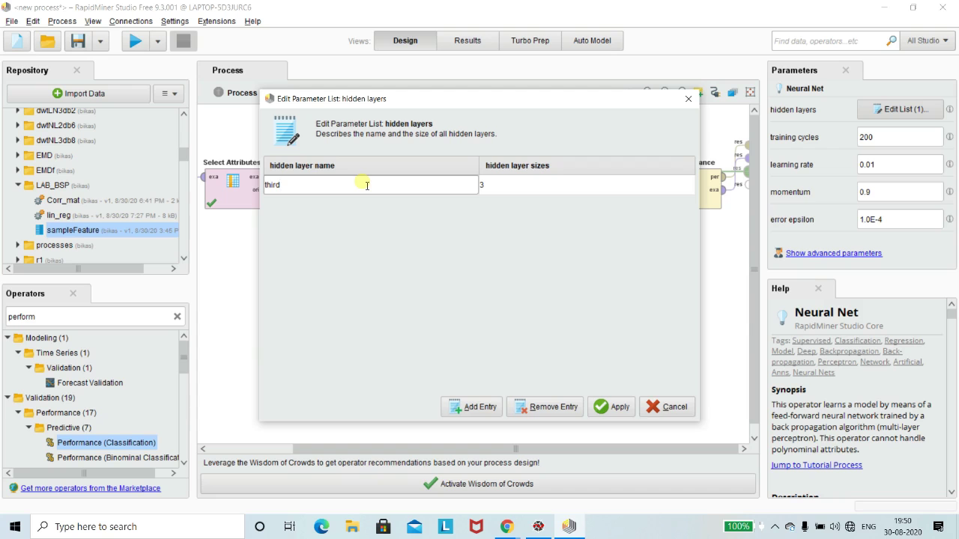
click(611, 407)
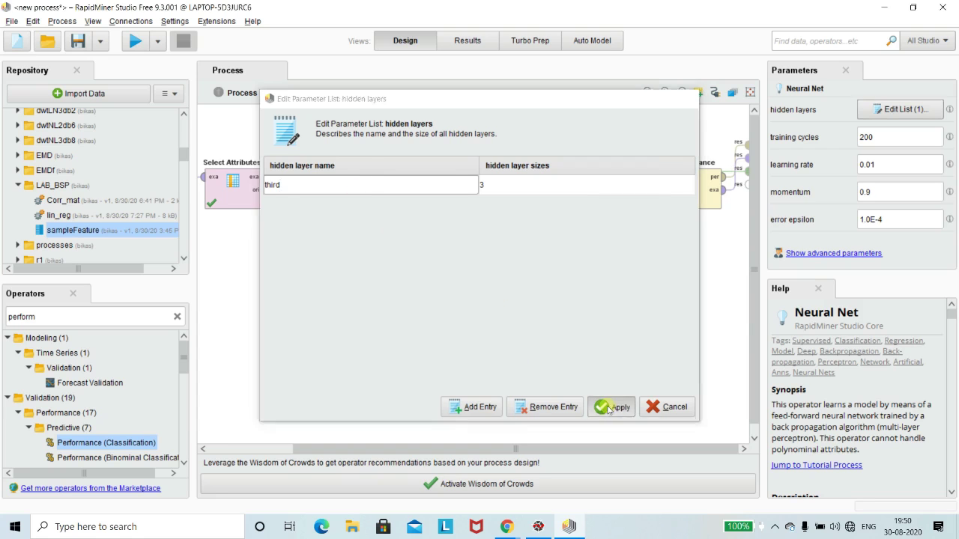
click(533, 356)
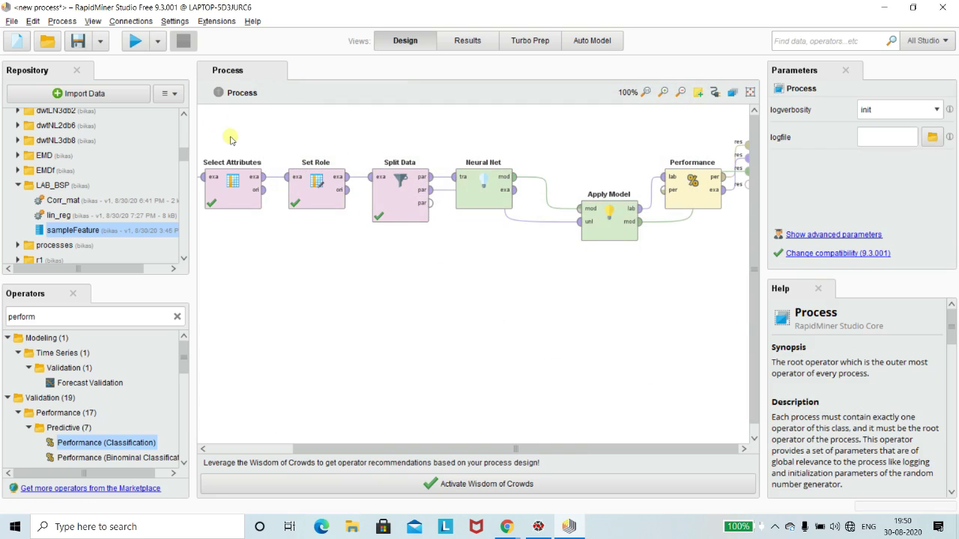
Run the process and examine the neural net model's node weights in its description and its network diagram
click(133, 42)
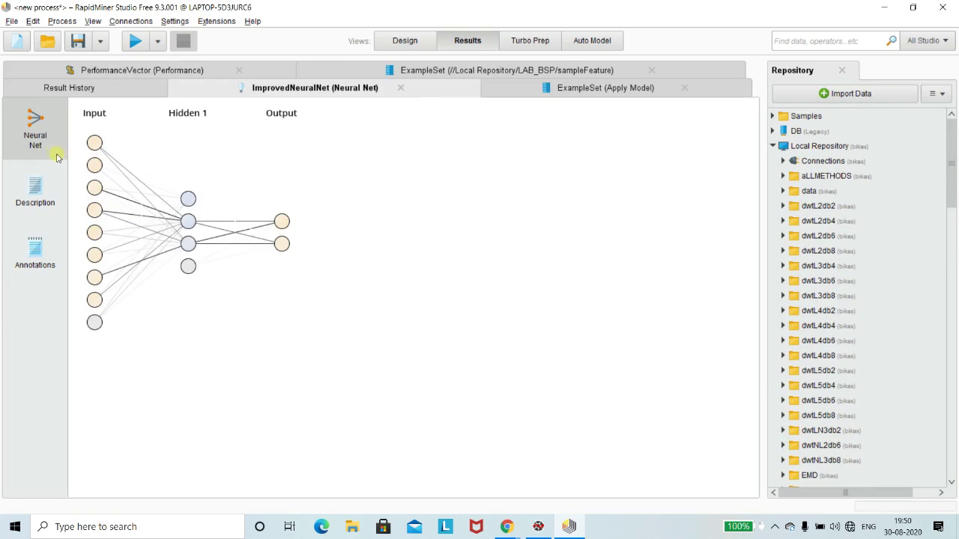
click(35, 193)
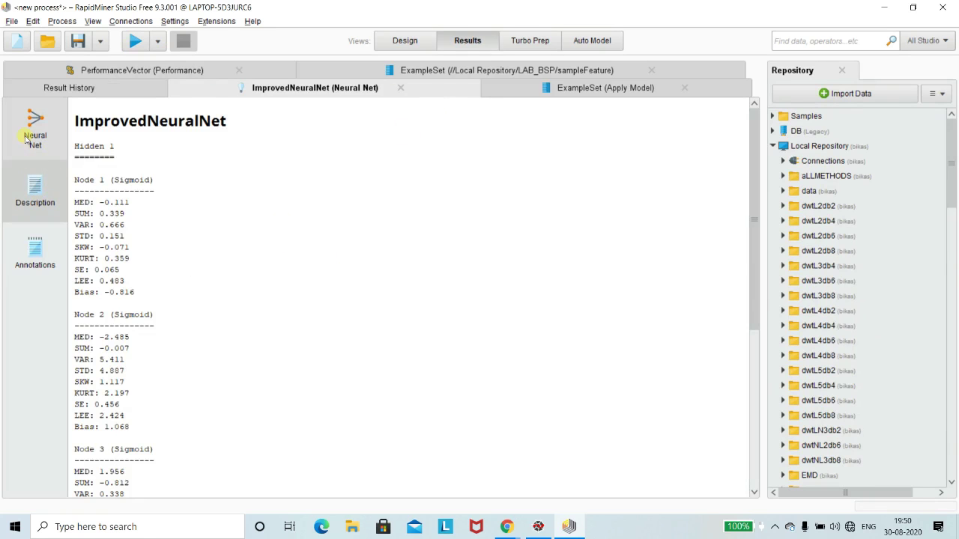
scroll(151, 233, down, 1)
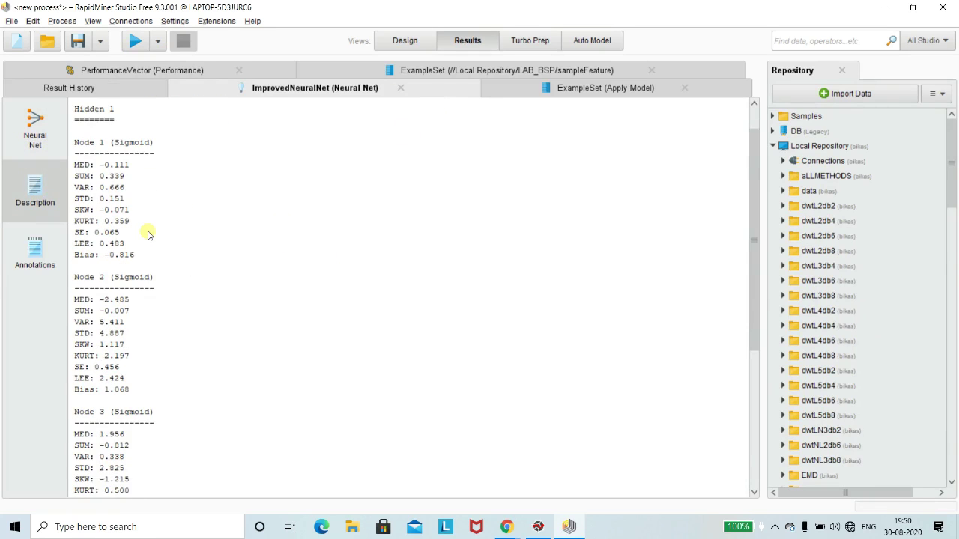
scroll(149, 234, down, 6)
scroll(151, 235, up, 7)
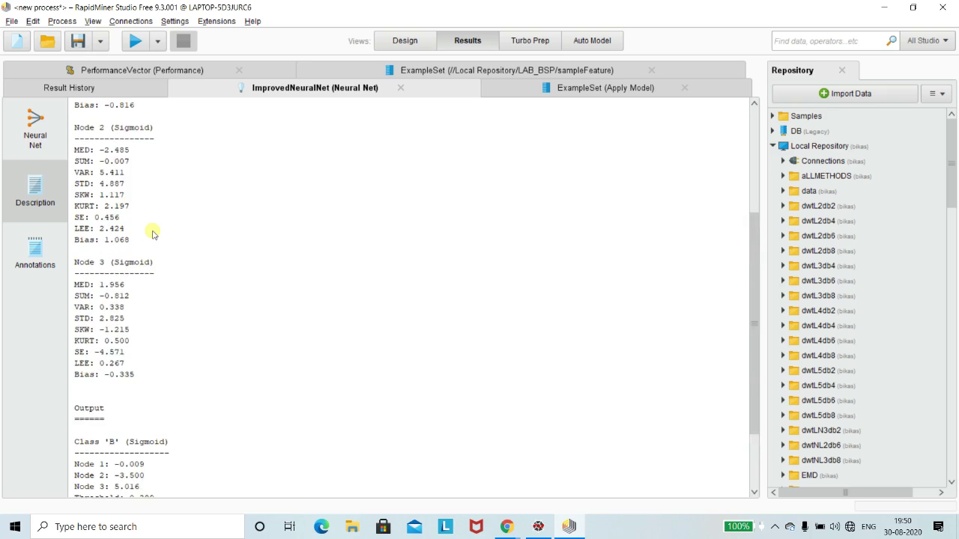
click(35, 127)
Return to the process design and apply a hidden layer size of 2 without a layer name to Neural Net, dismissing unnamed entries
click(387, 43)
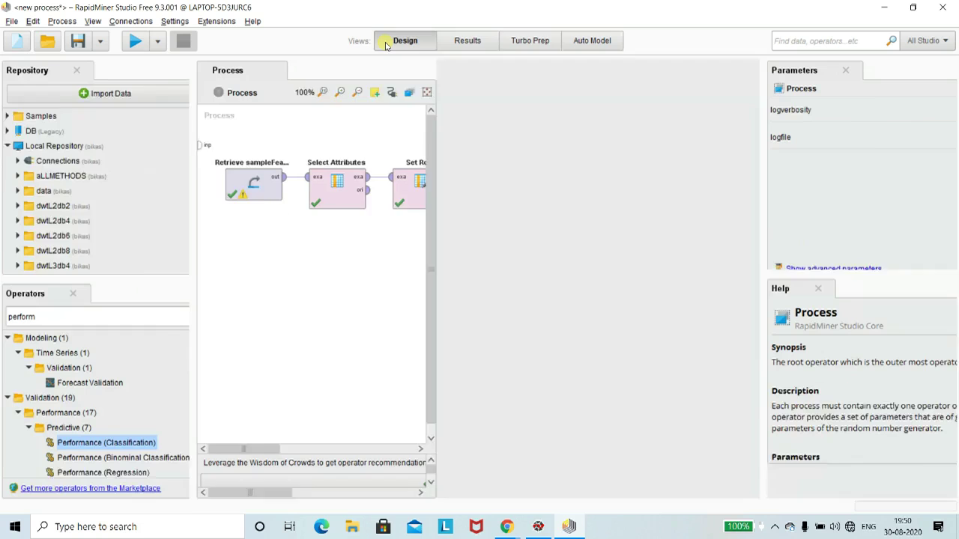
click(498, 196)
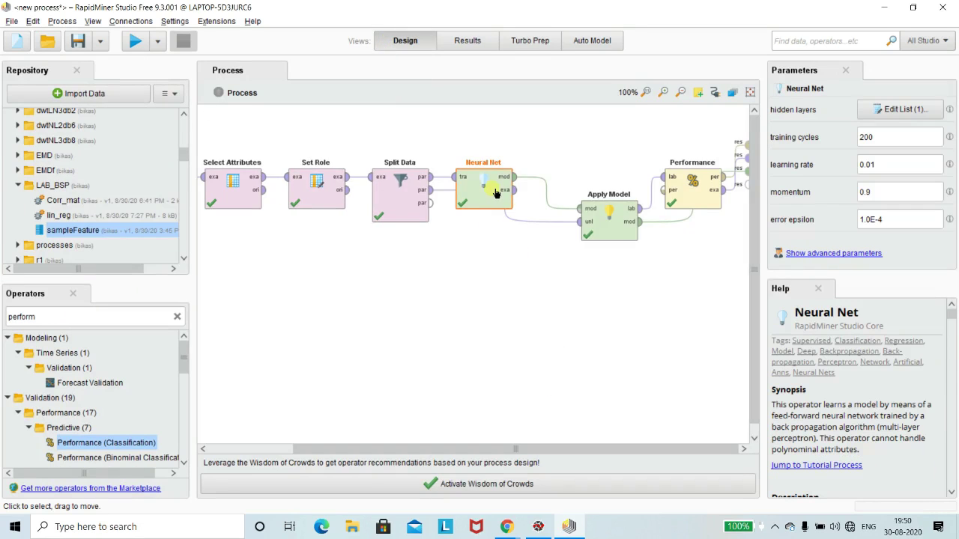
click(902, 109)
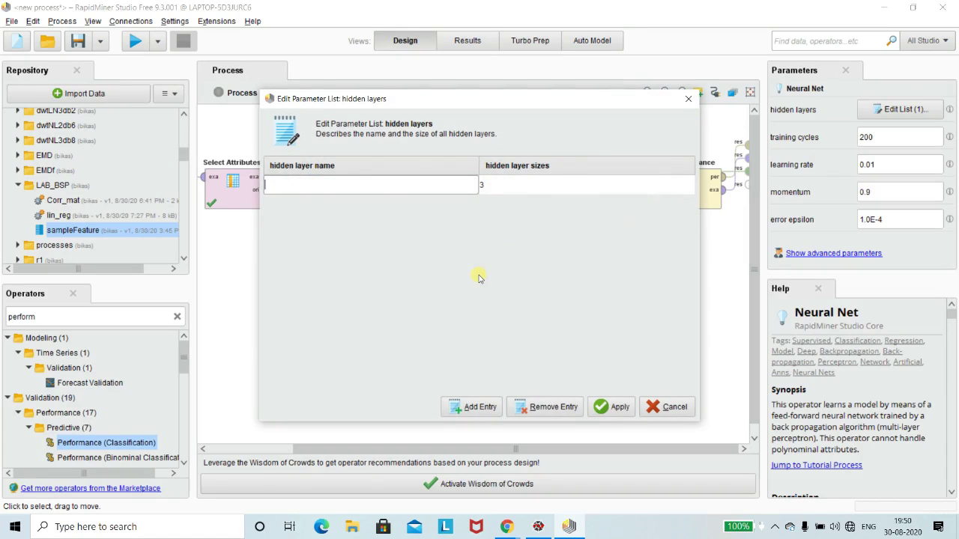
click(509, 184)
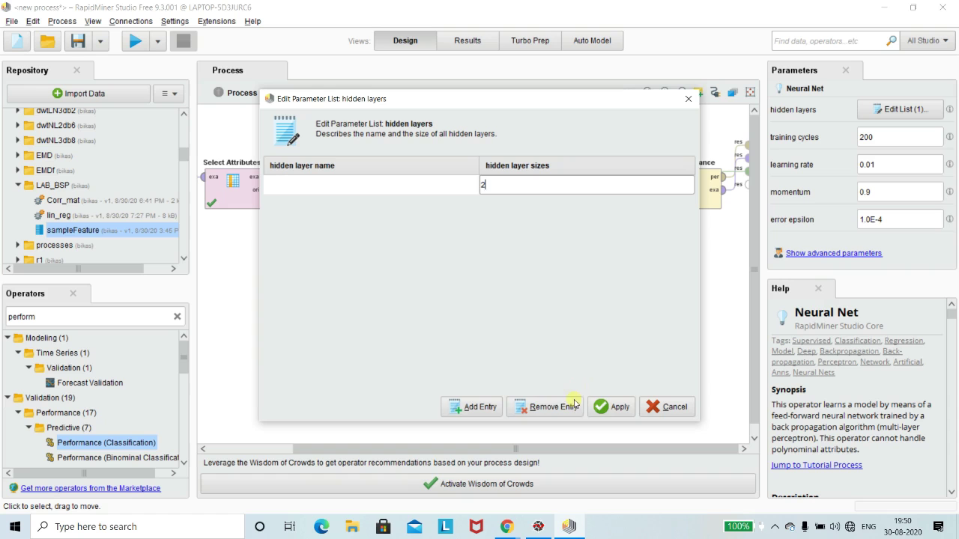
click(609, 409)
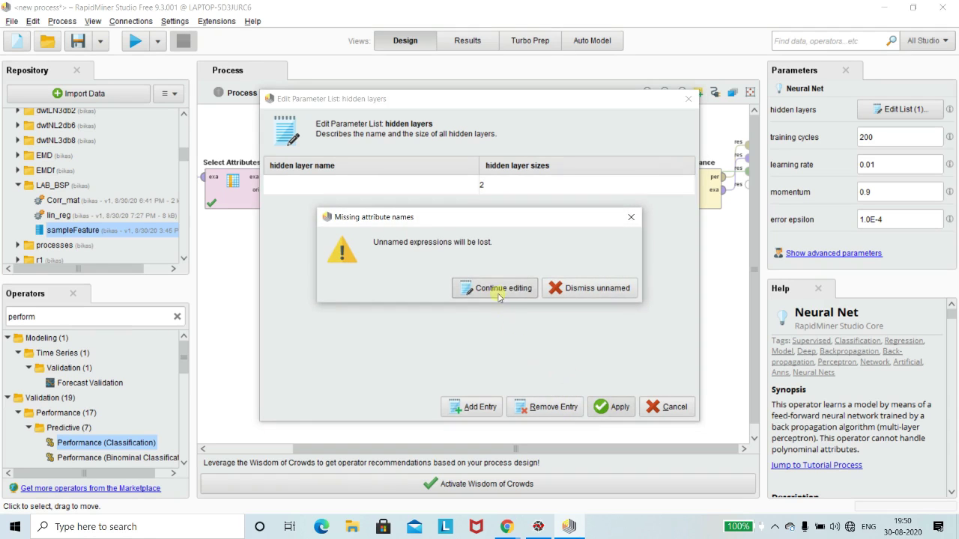
click(592, 289)
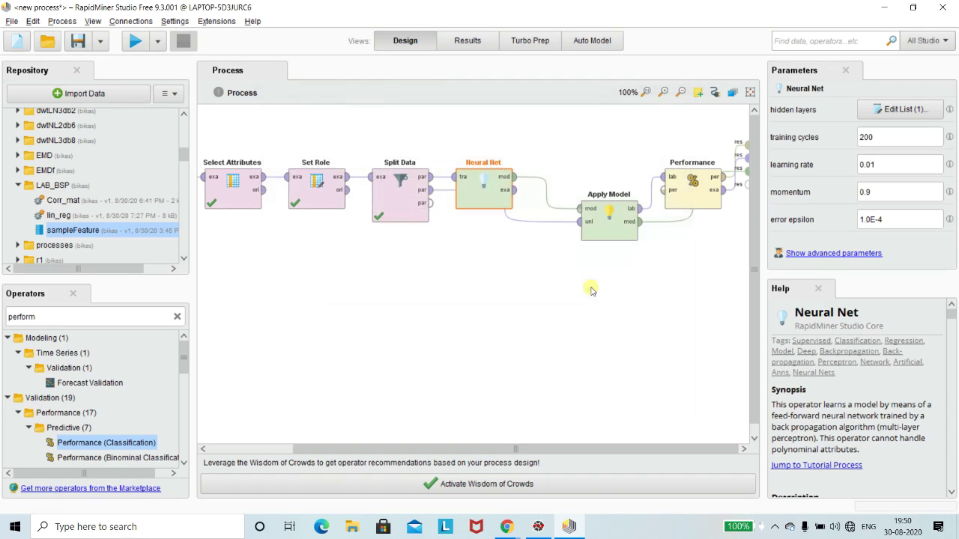
Run the process, view the neural net's diagram and weight description, and return to the process design
click(137, 42)
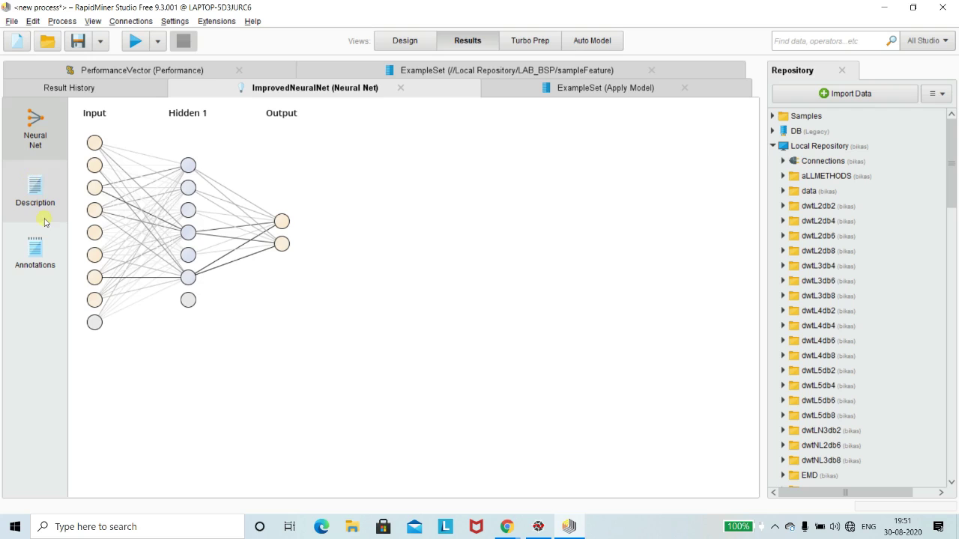
click(36, 191)
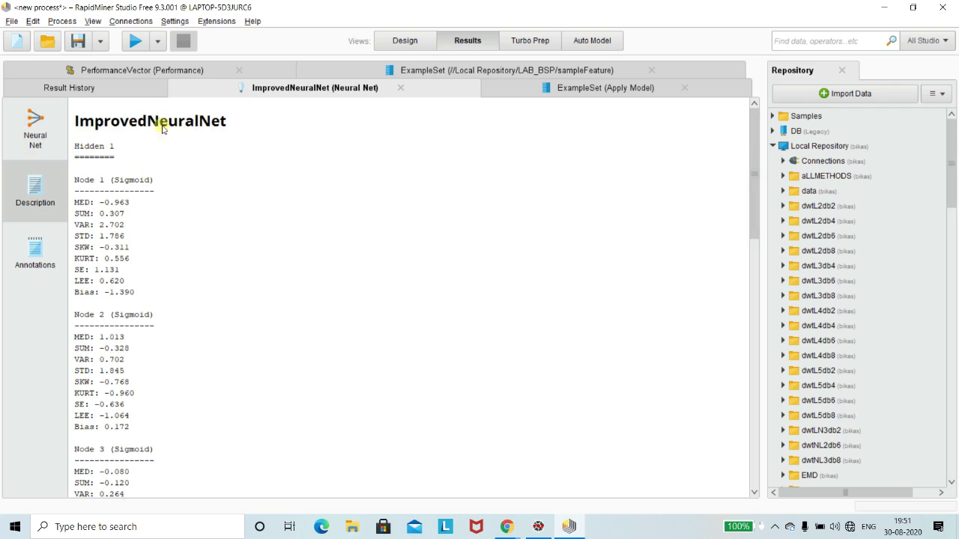
click(404, 40)
click(774, 527)
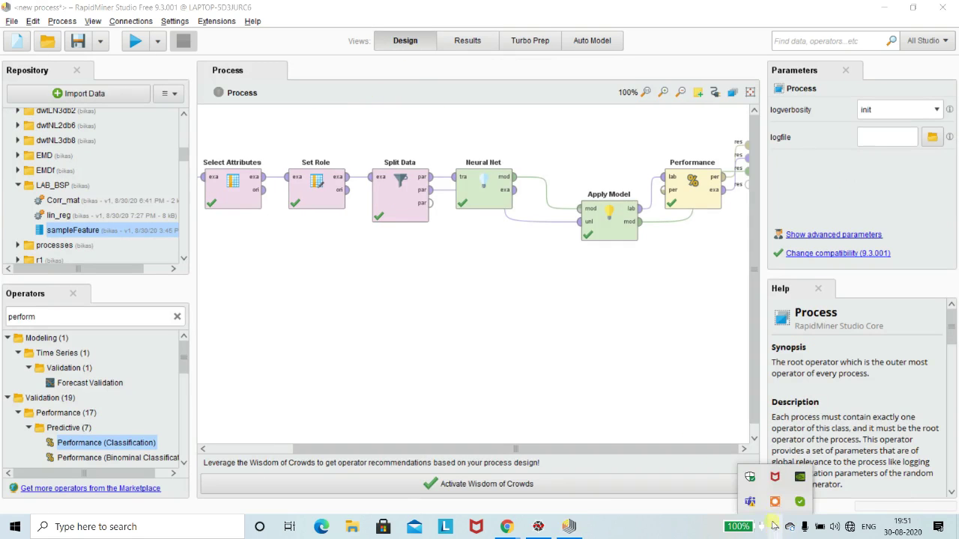
click(774, 502)
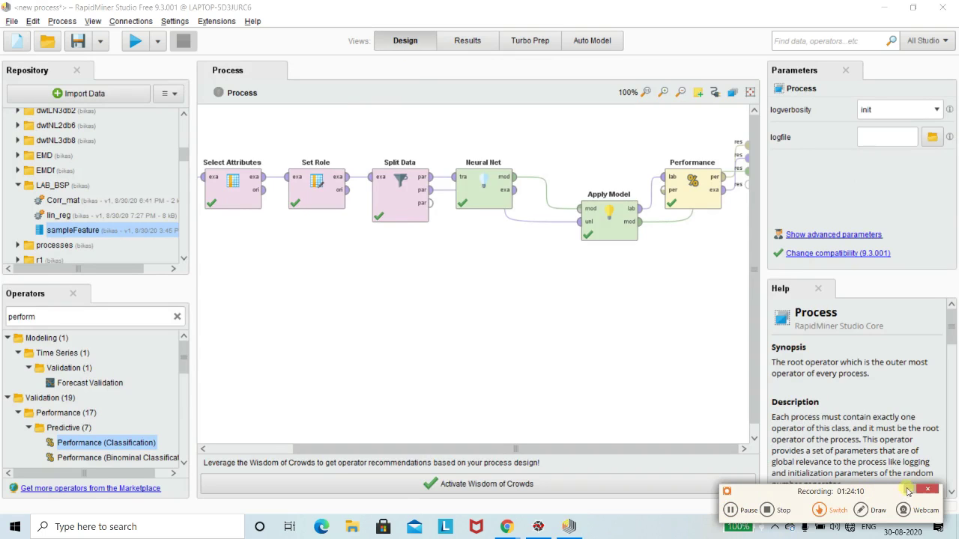
click(909, 490)
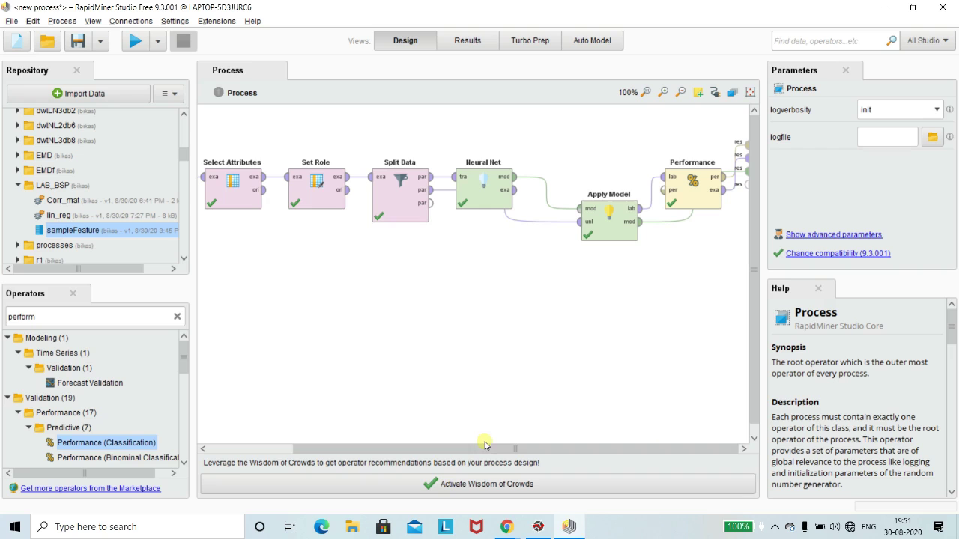
Search the operators for neural and add the Deep Learning operator to the process below Neural Net
drag(472, 447, 367, 447)
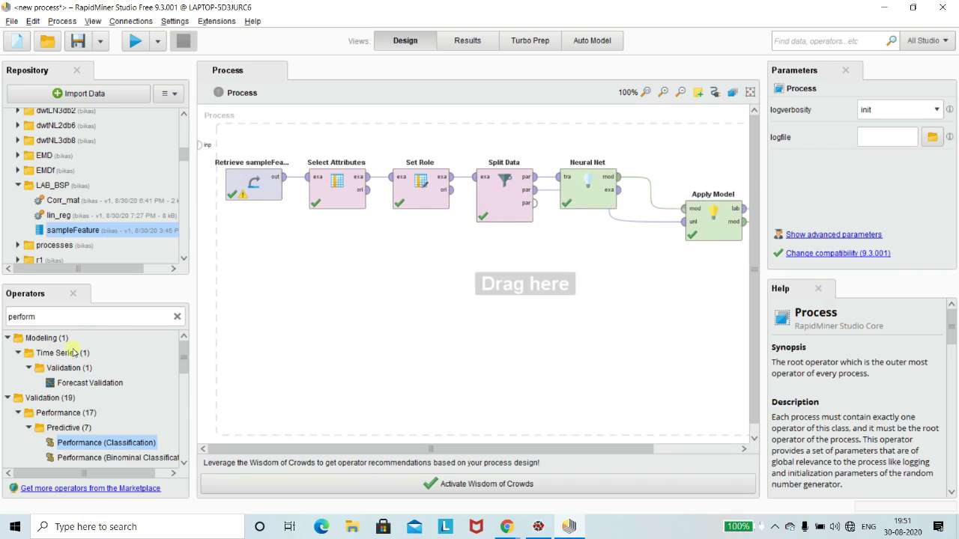
mouse_move(186, 355)
mouse_down()
mouse_move(175, 412)
mouse_move(176, 354)
mouse_up()
double_click(53, 320)
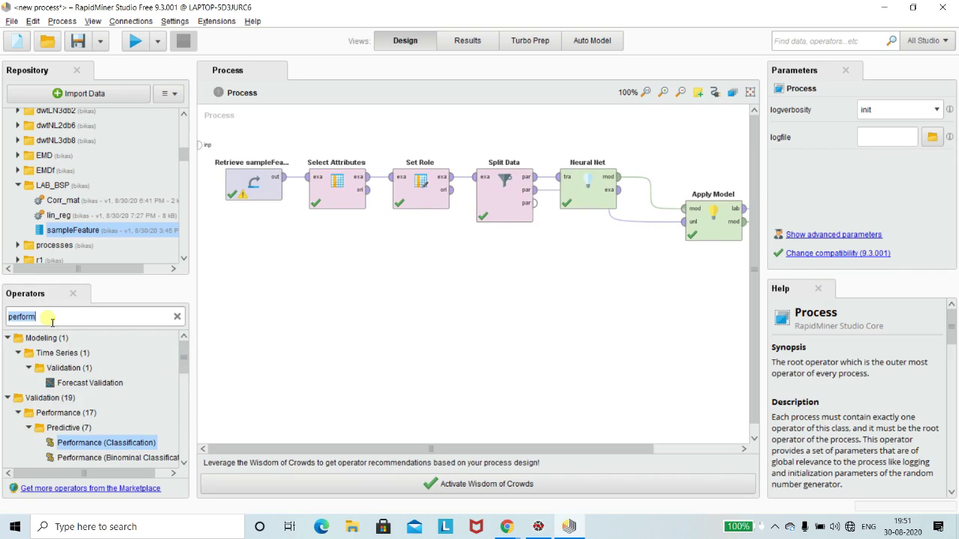
text(neural)
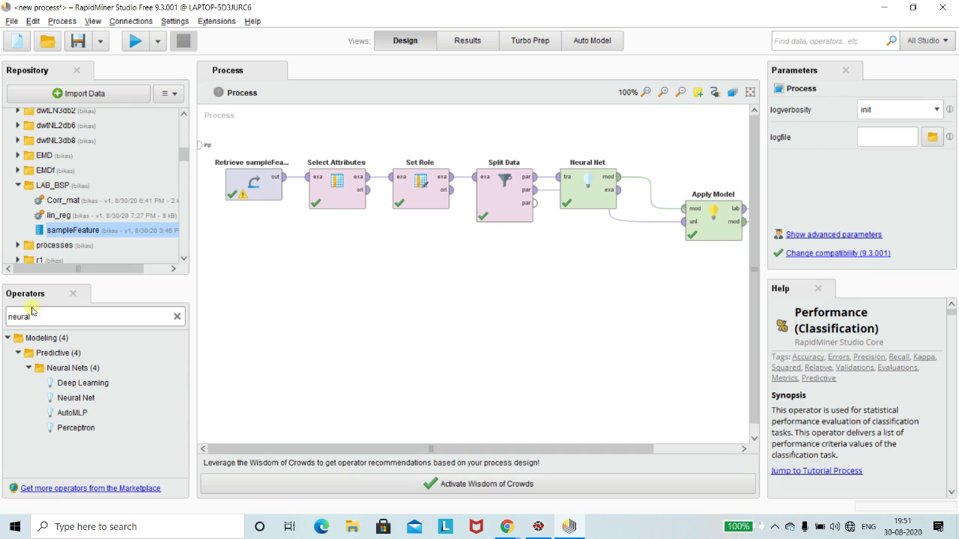
click(83, 382)
drag(84, 388, 453, 292)
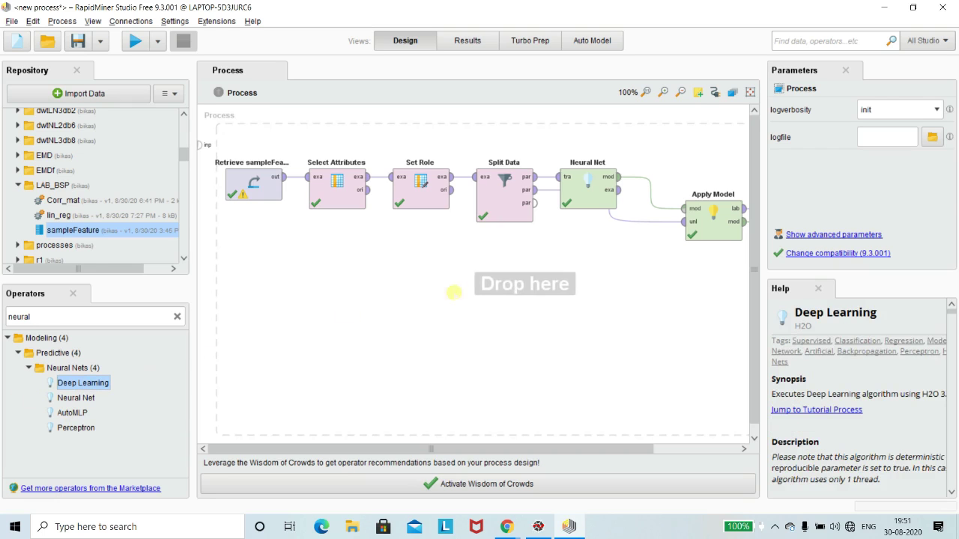
drag(625, 264, 628, 269)
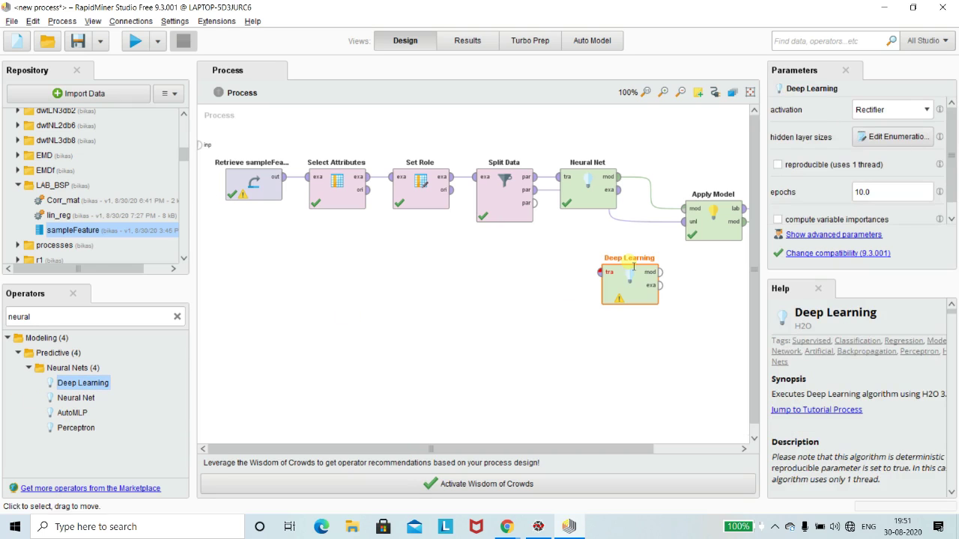
Replace the Neural Net operator with Deep Learning, connected between Split Data's first partition output and Apply Model's model input
click(602, 201)
key(Delete)
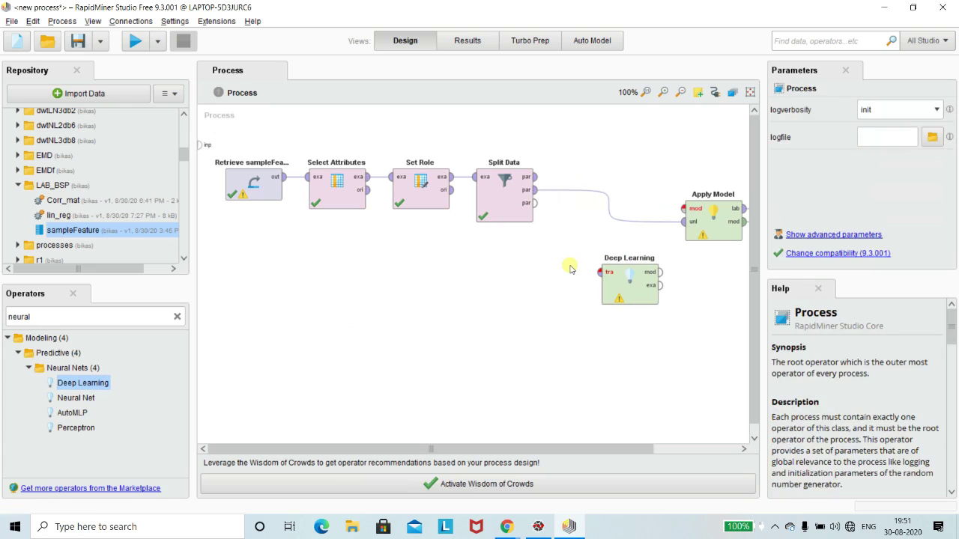
drag(628, 295, 684, 211)
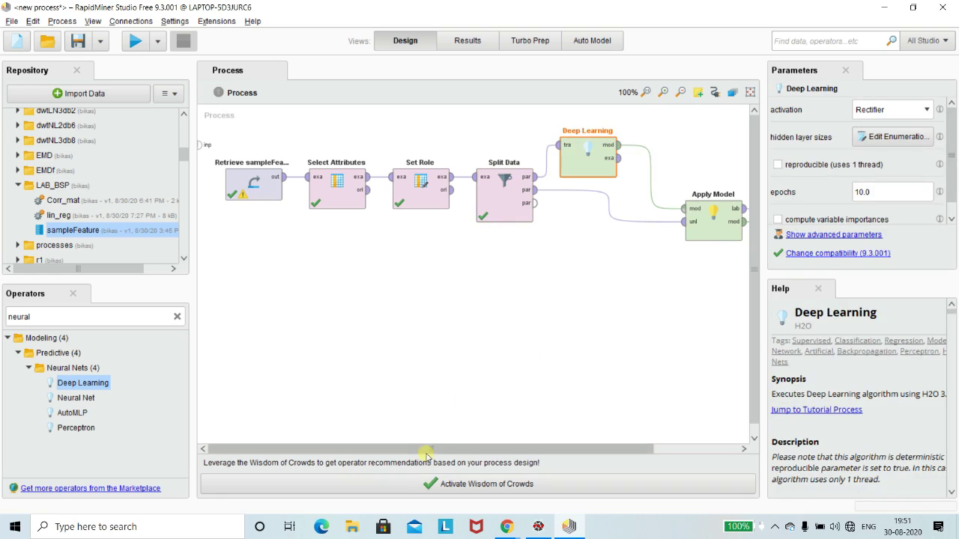
Examine the operator chain and the Deep Learning operator's parameters, including the available activation functions and the epochs setting
drag(424, 451, 573, 423)
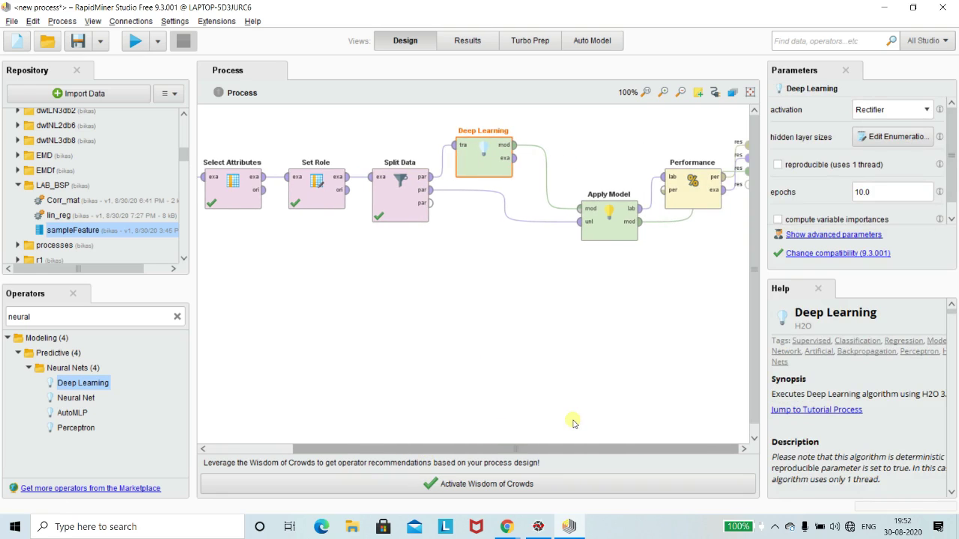
drag(573, 424, 396, 422)
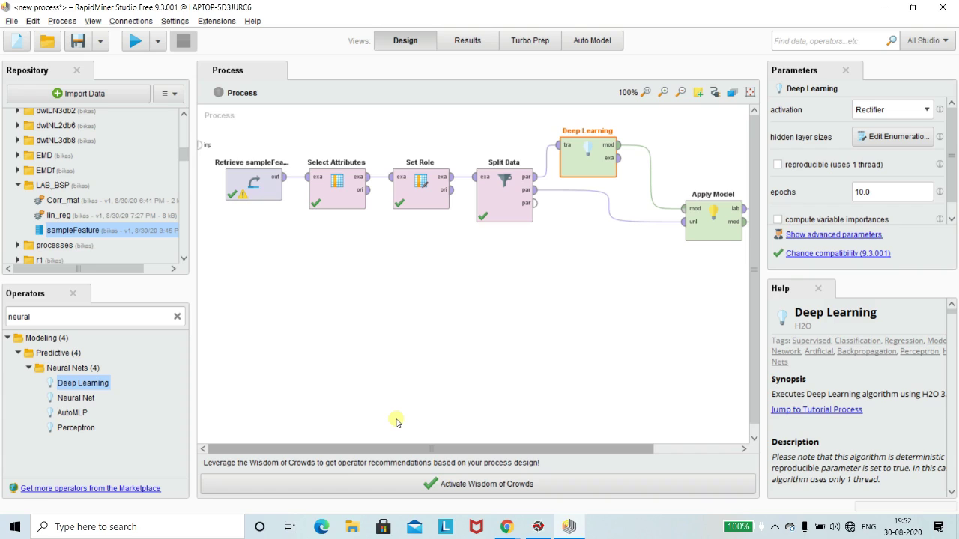
click(444, 358)
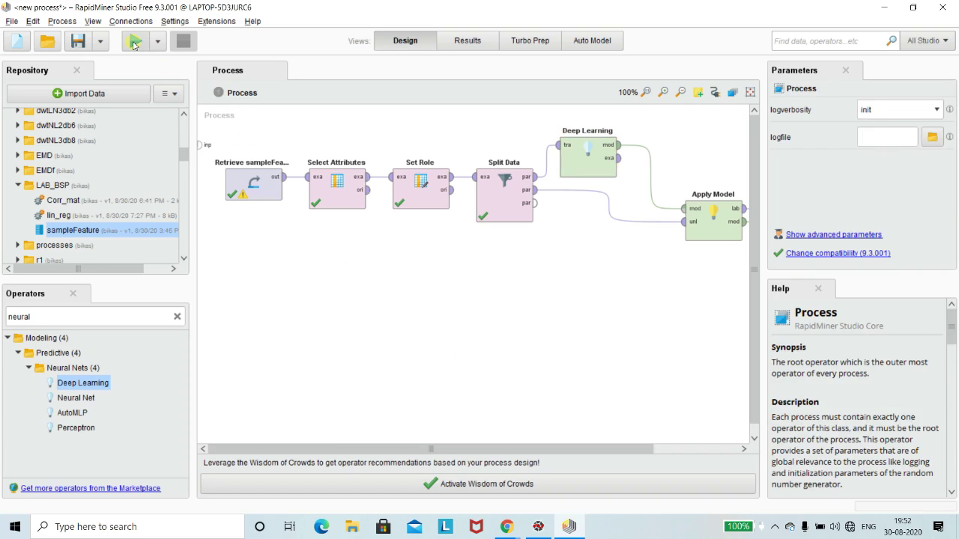
click(581, 157)
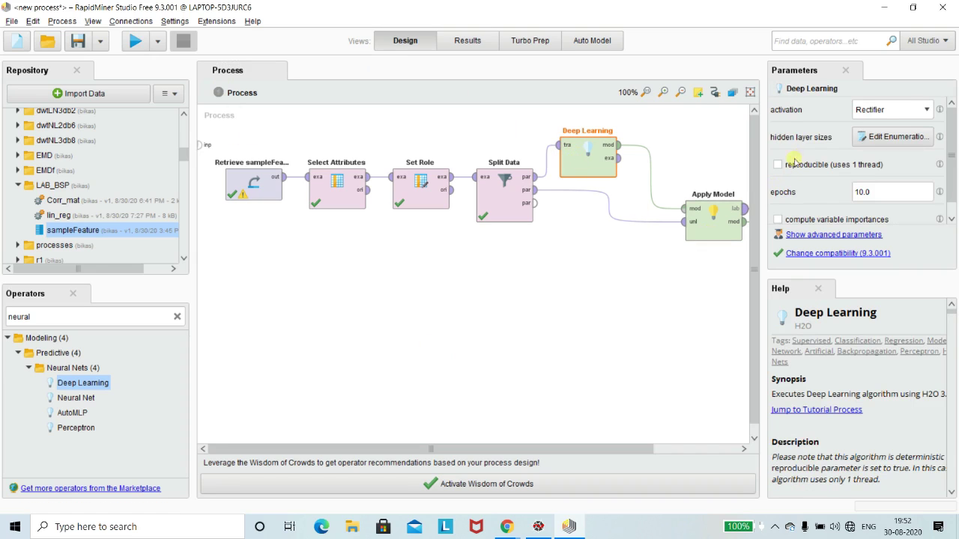
click(927, 110)
scroll(911, 138, down, 2)
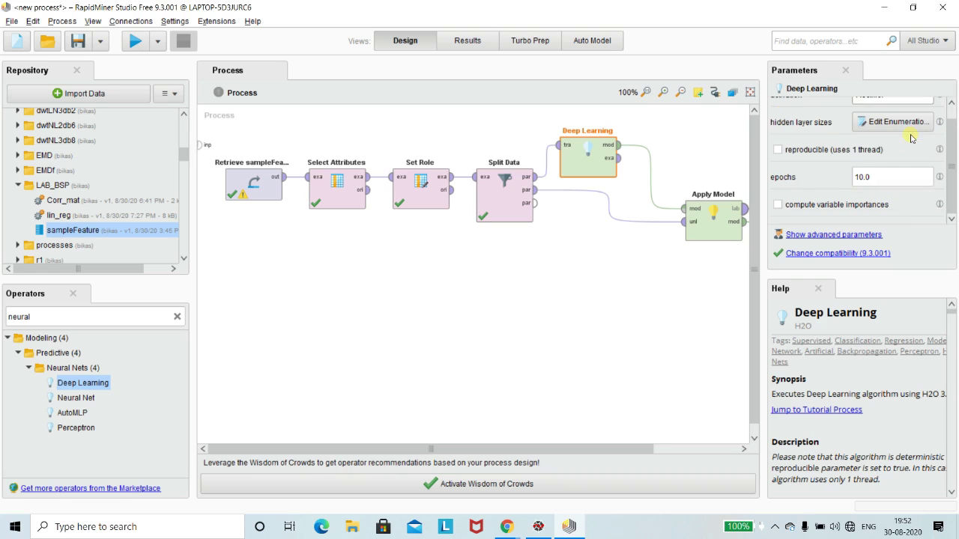
scroll(915, 137, up, 2)
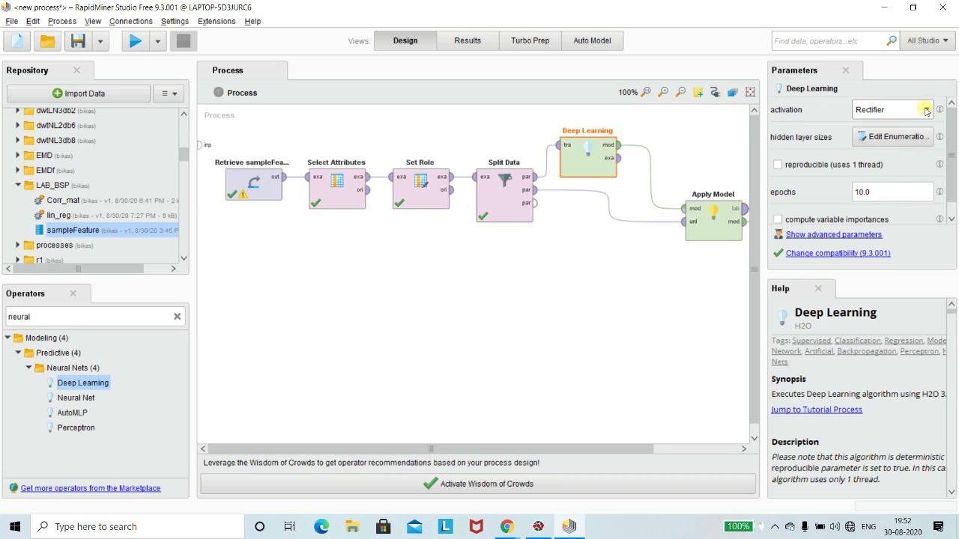
click(927, 110)
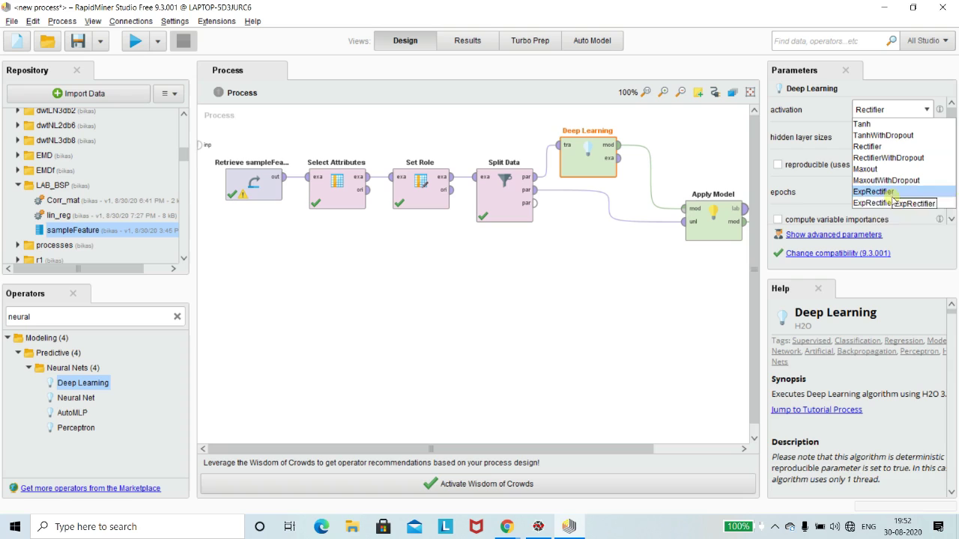
key(Escape)
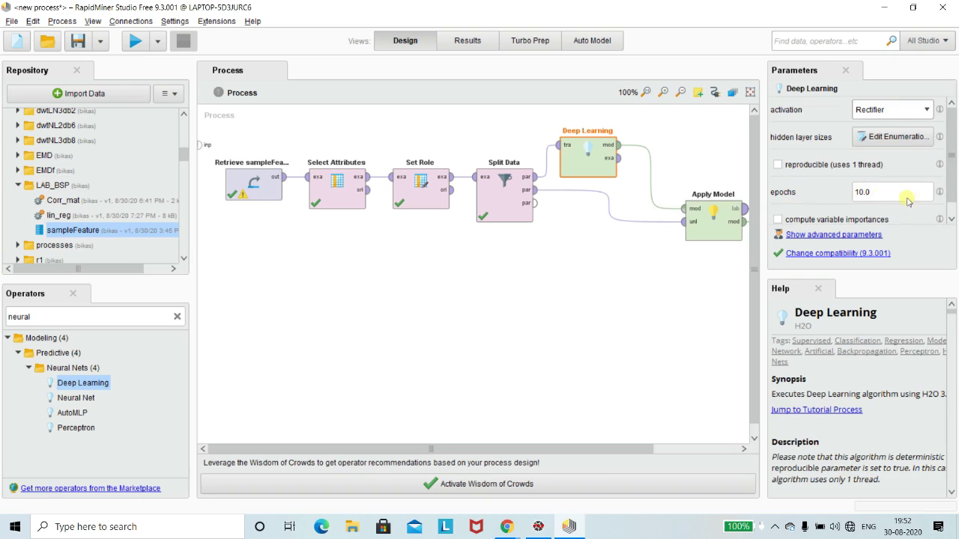
scroll(907, 200, down, 1)
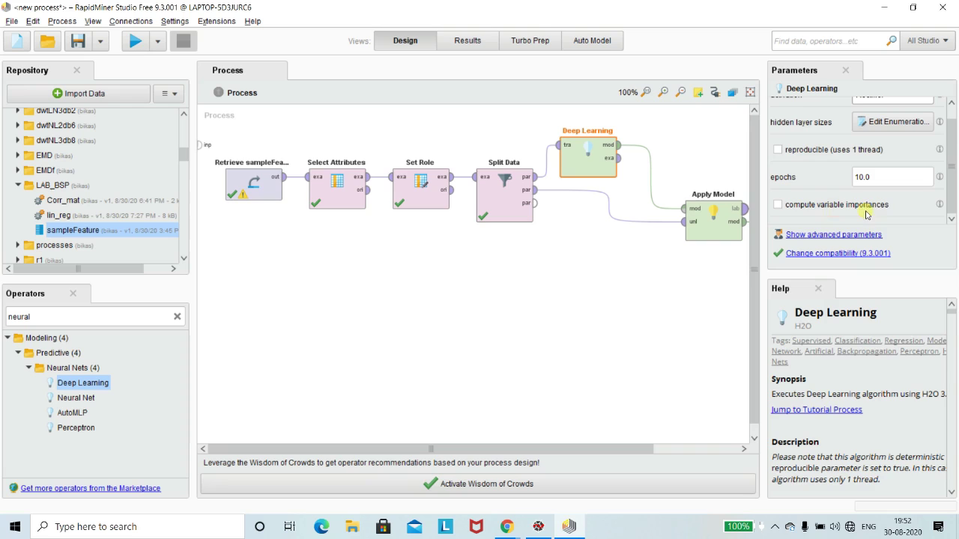
click(671, 320)
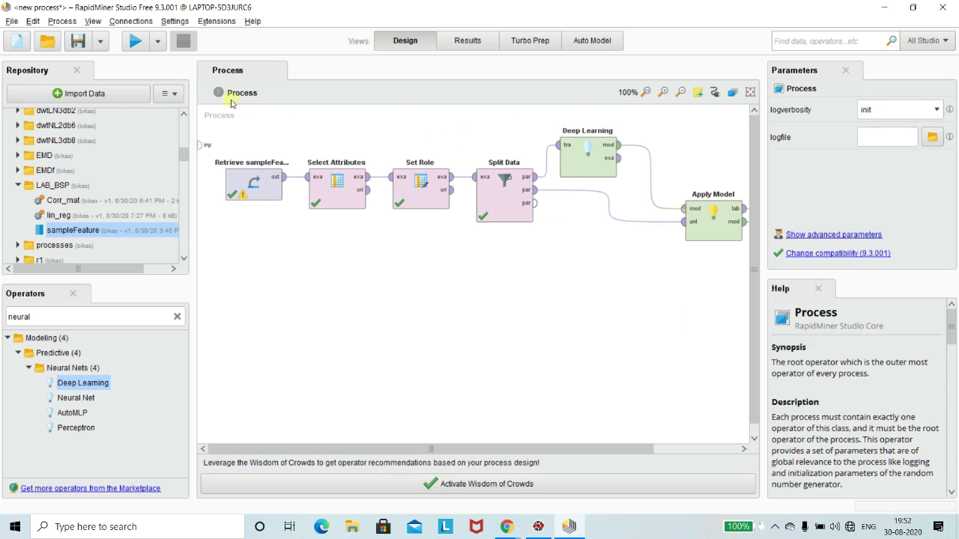
Run the process, review the performance table and the Deep Learning model description, and return to the process design
click(135, 41)
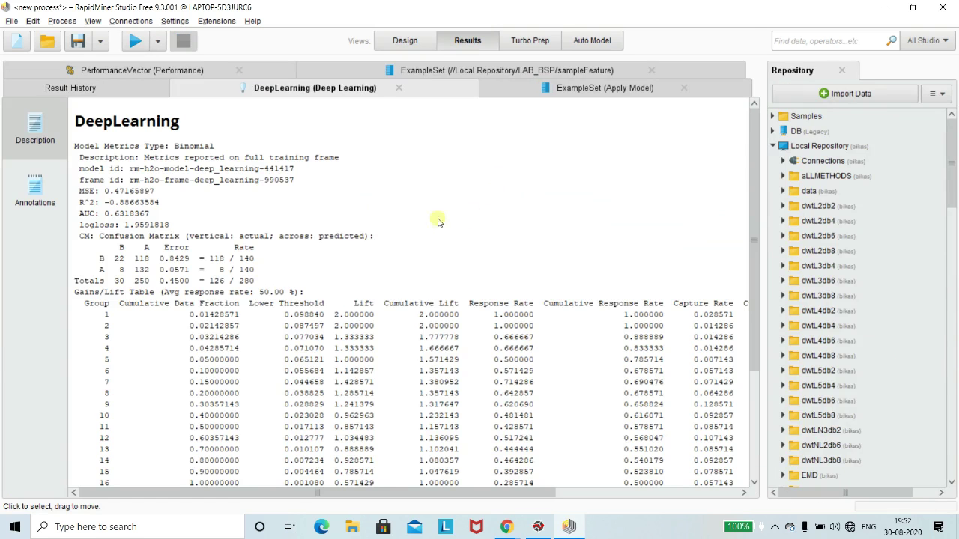
click(143, 69)
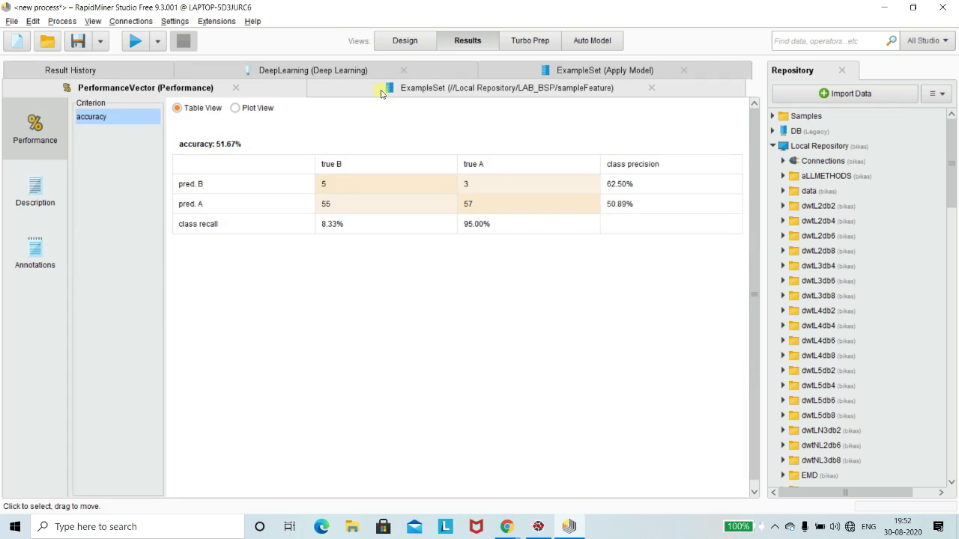
click(345, 75)
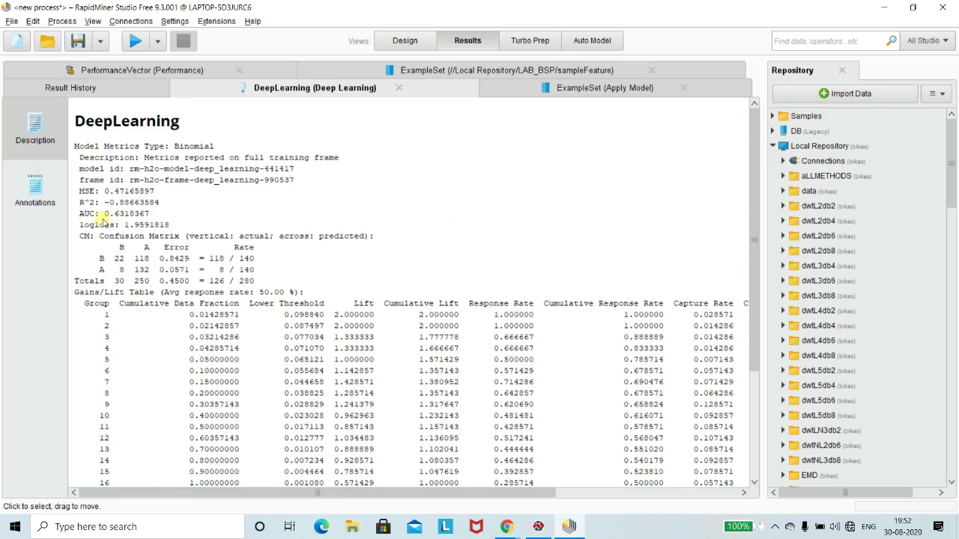
scroll(247, 239, down, 5)
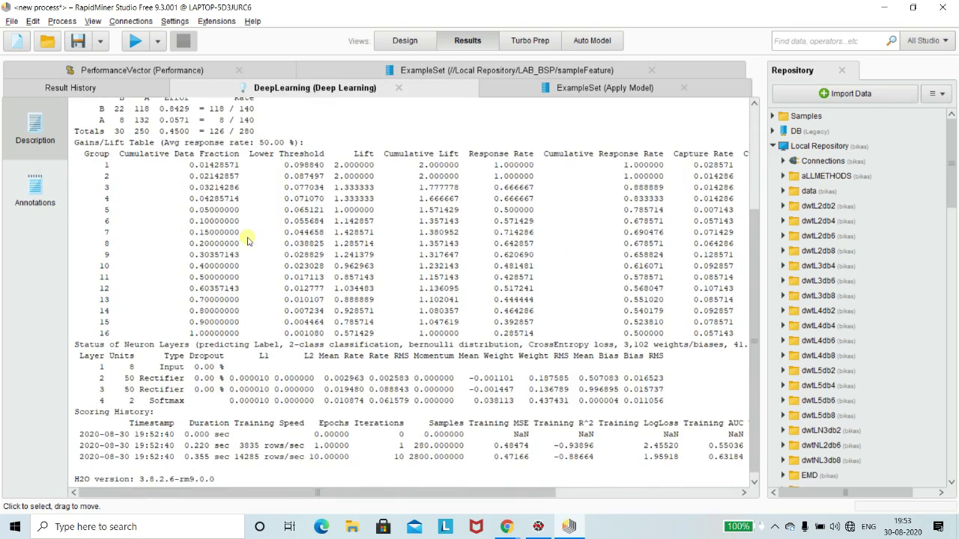
scroll(295, 388, up, 5)
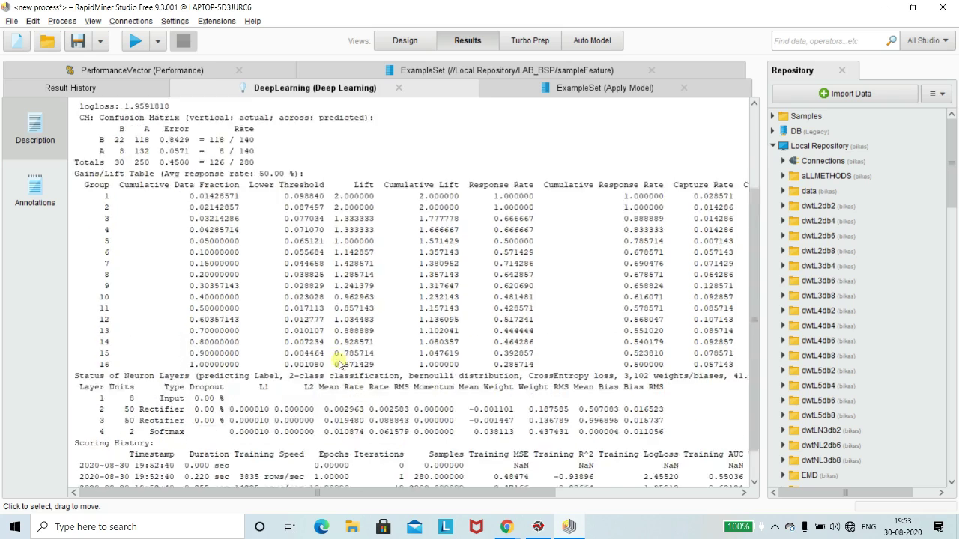
click(406, 41)
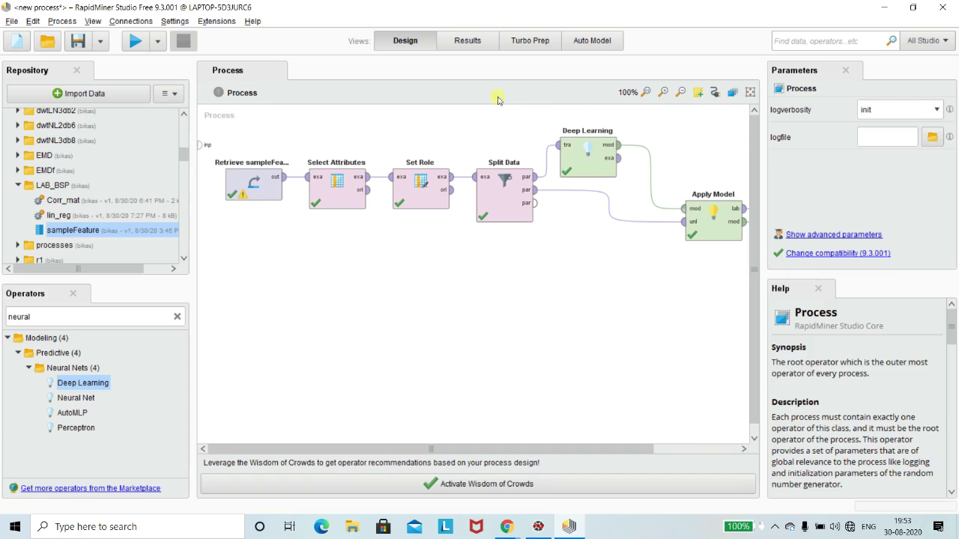
click(596, 158)
click(325, 324)
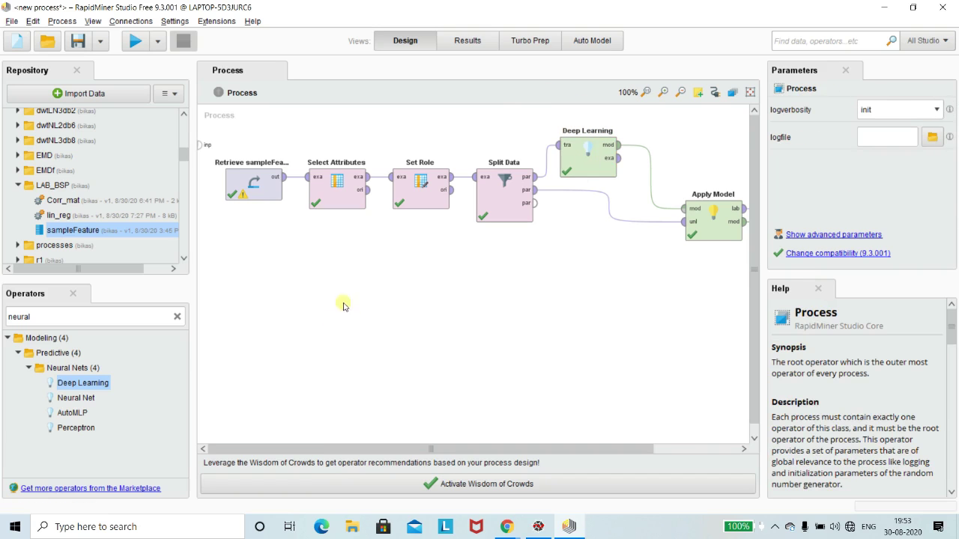
click(572, 166)
click(452, 144)
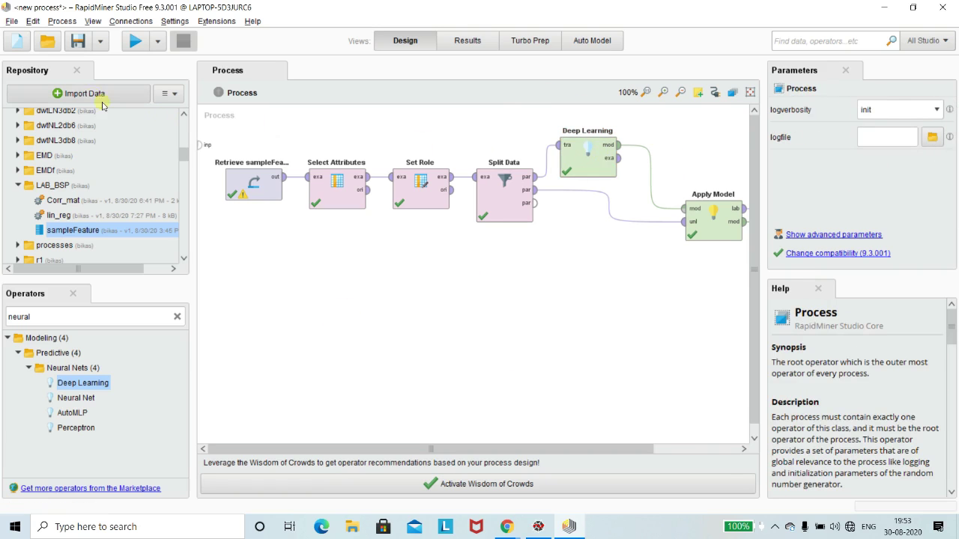
Save the process as neuralnet in the LAB_BSP folder of the Local Repository
click(12, 21)
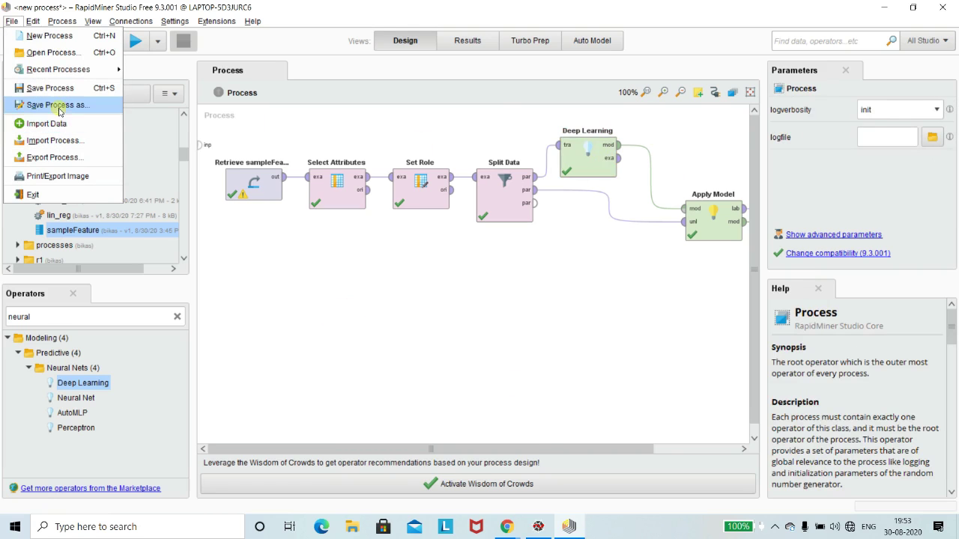
click(56, 105)
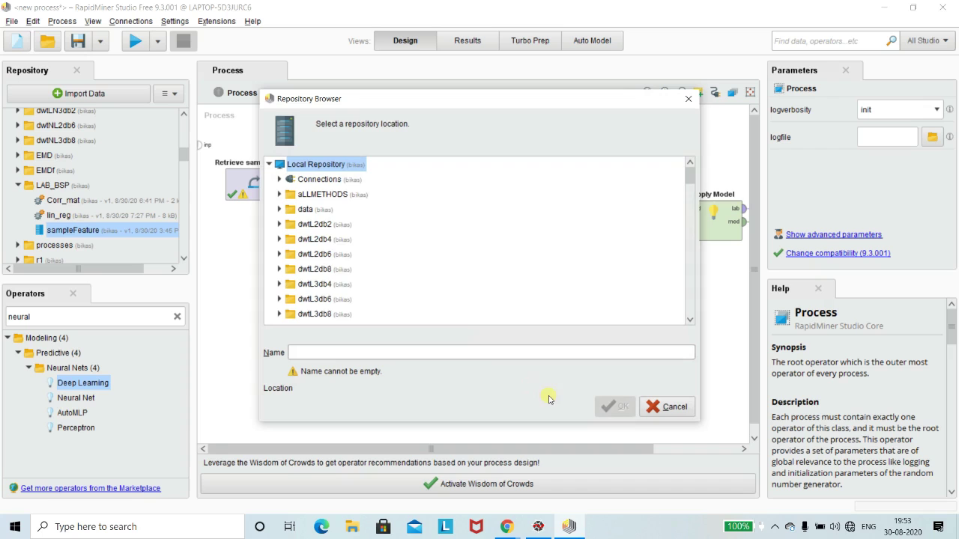
text(neuralnet)
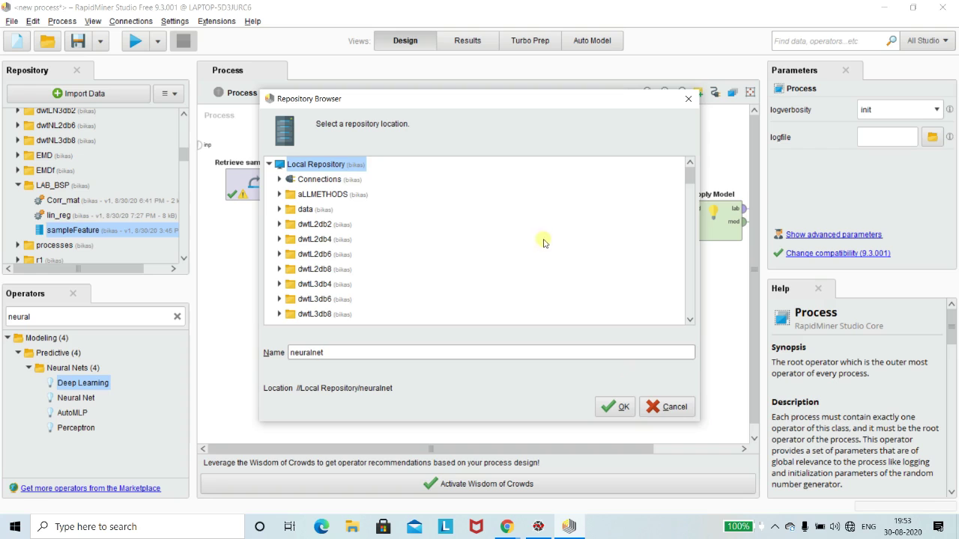
scroll(541, 233, down, 5)
scroll(540, 234, down, 2)
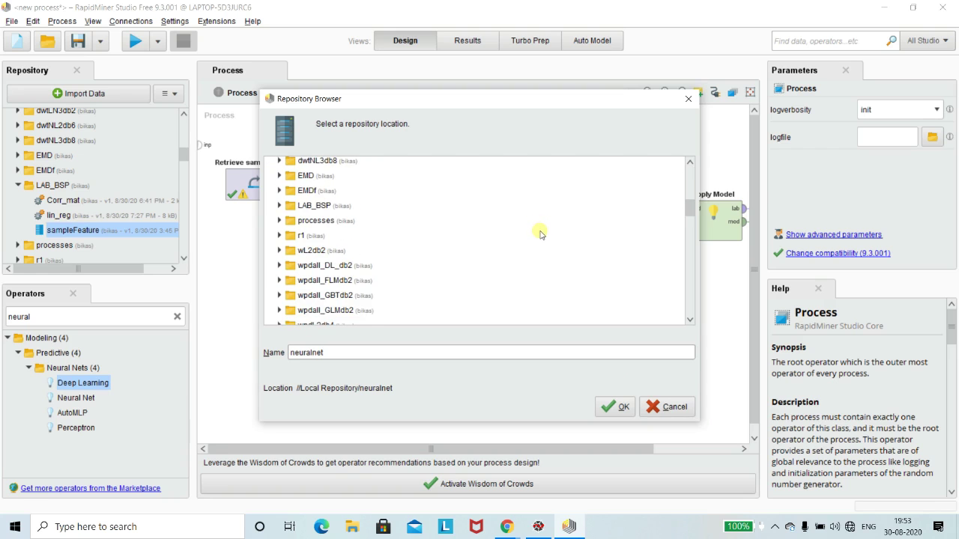
double_click(303, 207)
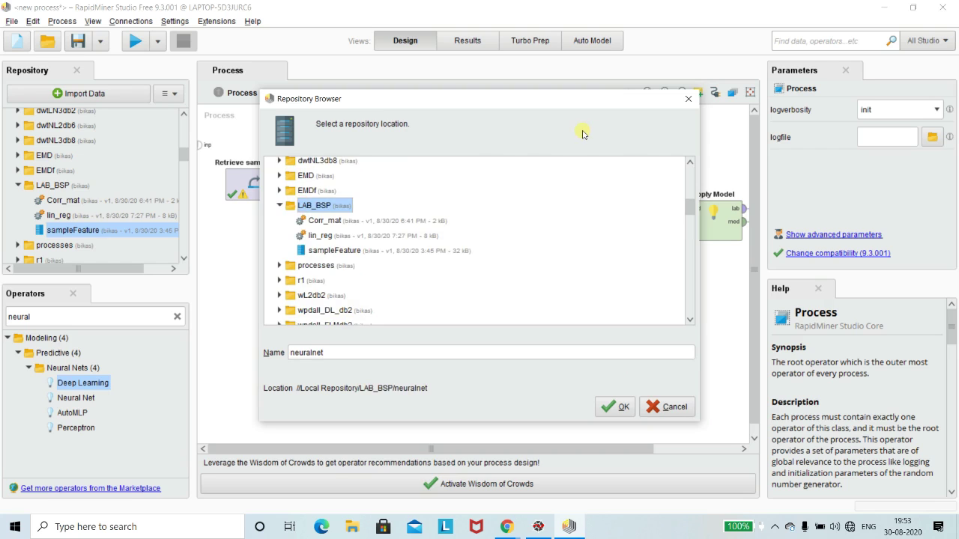
click(615, 412)
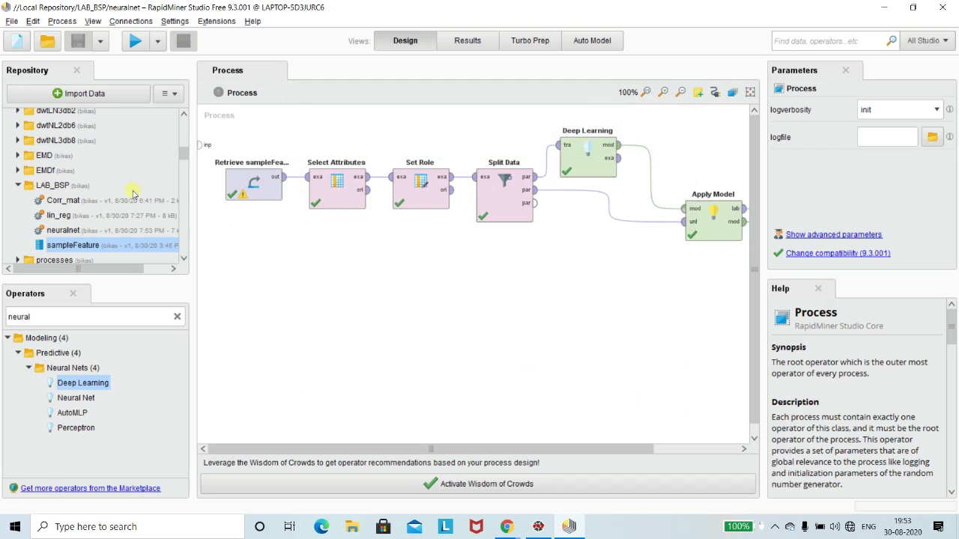
Start a new blank process
drag(183, 155, 185, 122)
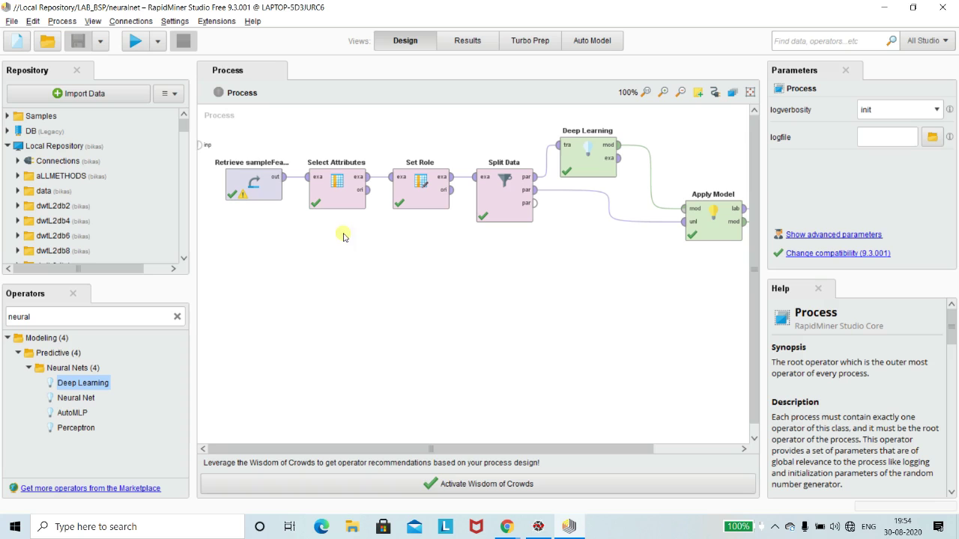
click(12, 22)
click(48, 39)
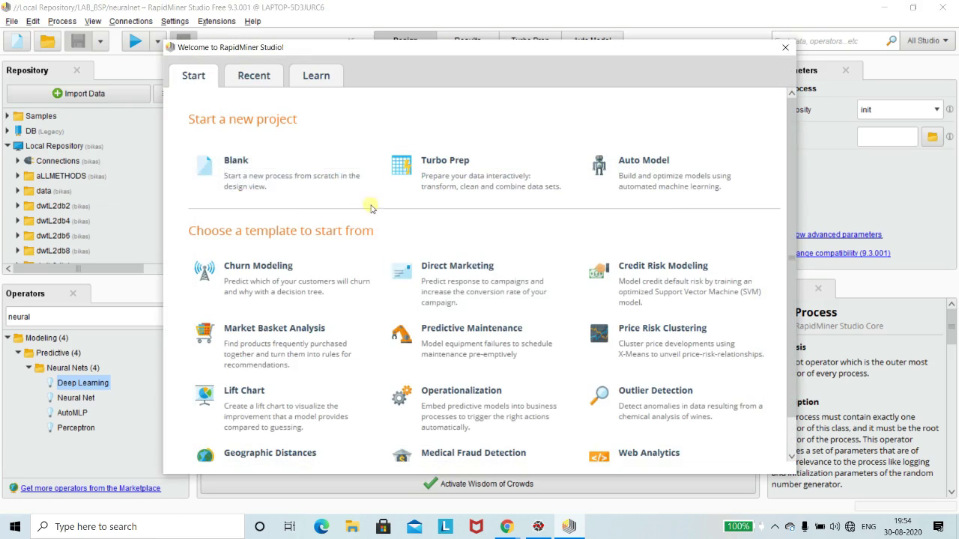
click(292, 177)
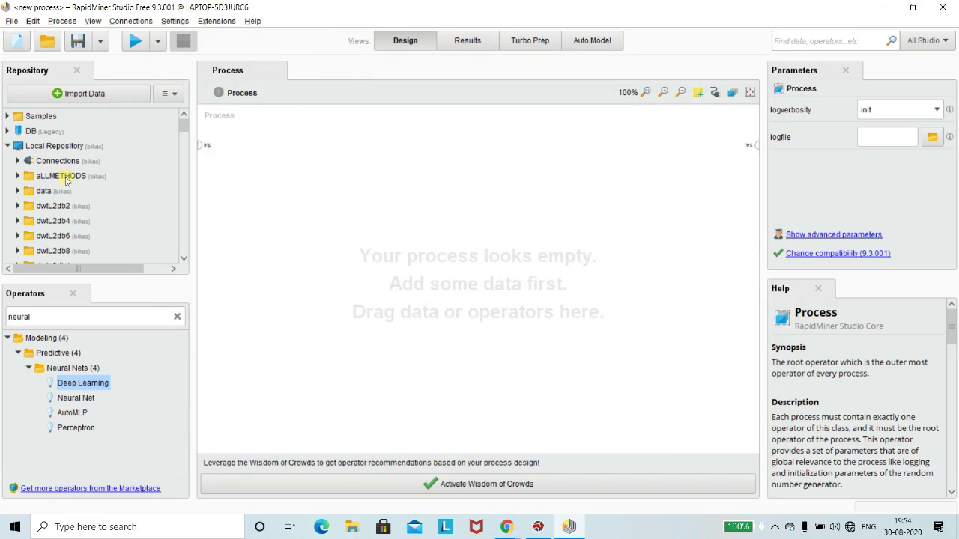
Open the neuralnet process from LAB_BSP and copy its Retrieve sampleFeature, Select Attributes, Set Role and Split Data operators
scroll(66, 181, down, 3)
scroll(67, 183, up, 3)
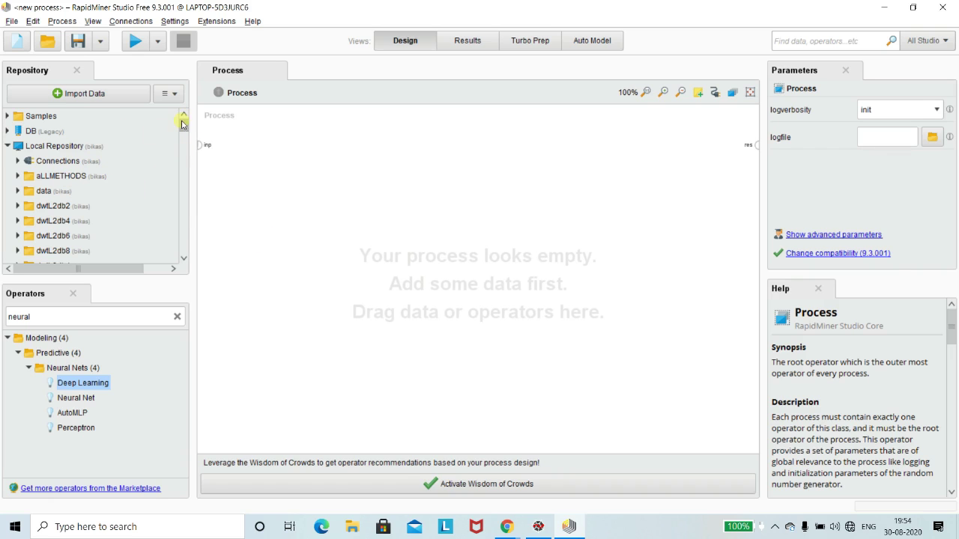
scroll(43, 190, down, 6)
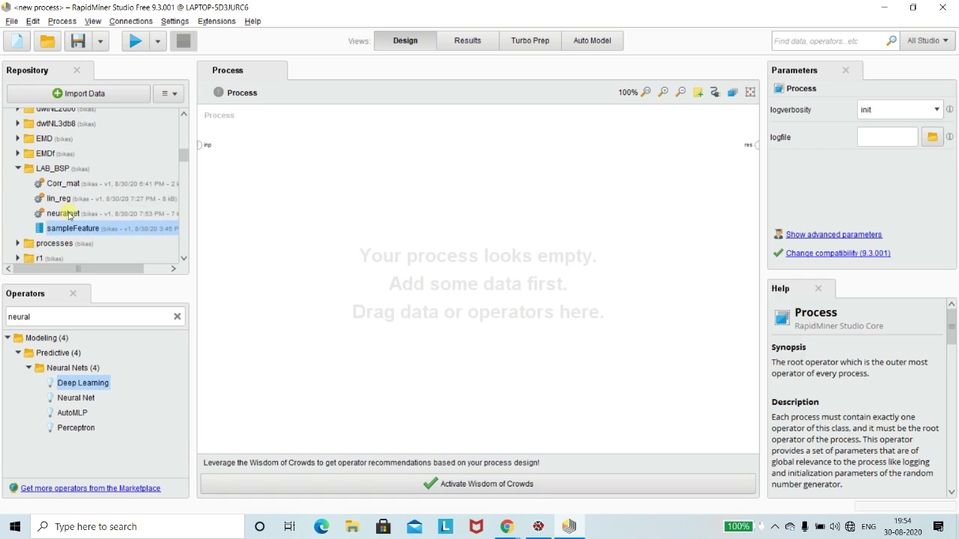
double_click(64, 213)
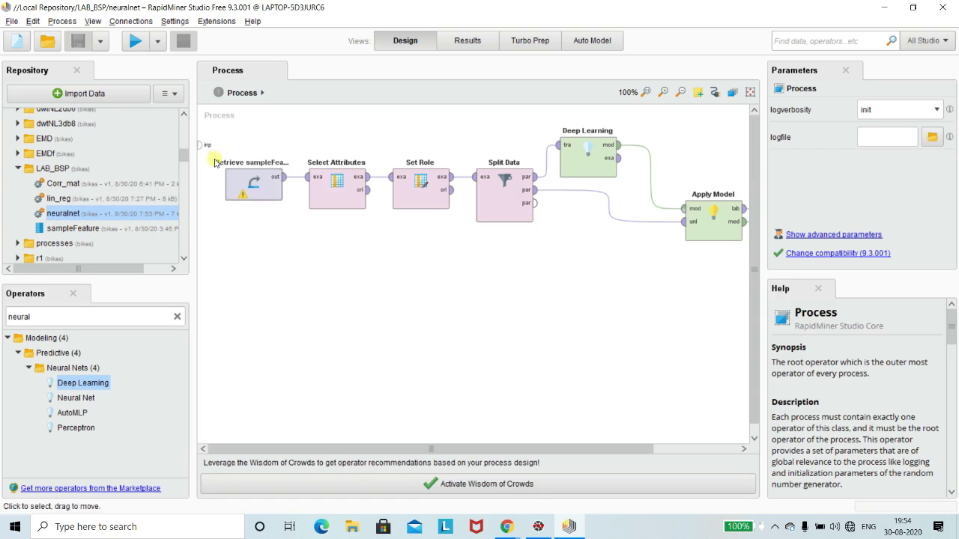
drag(214, 148, 536, 261)
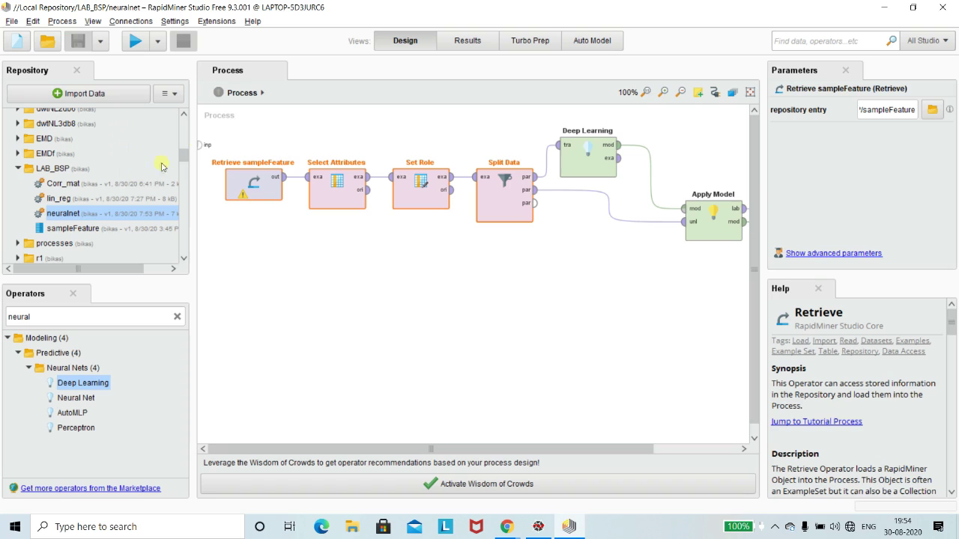
Create a blank process, paste the four copied operators into it and move the chain up beside the process input port
click(18, 40)
click(255, 158)
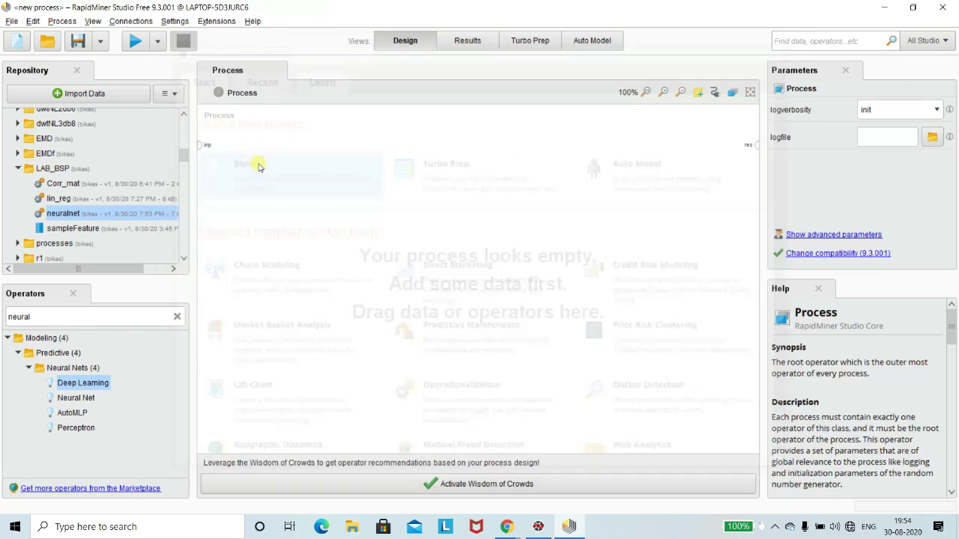
key(ctrl+v)
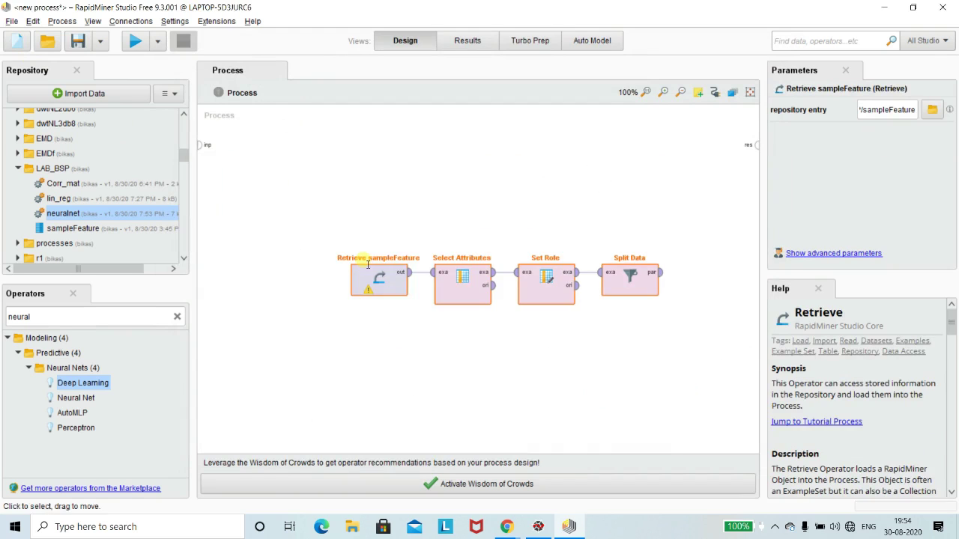
drag(453, 270, 346, 165)
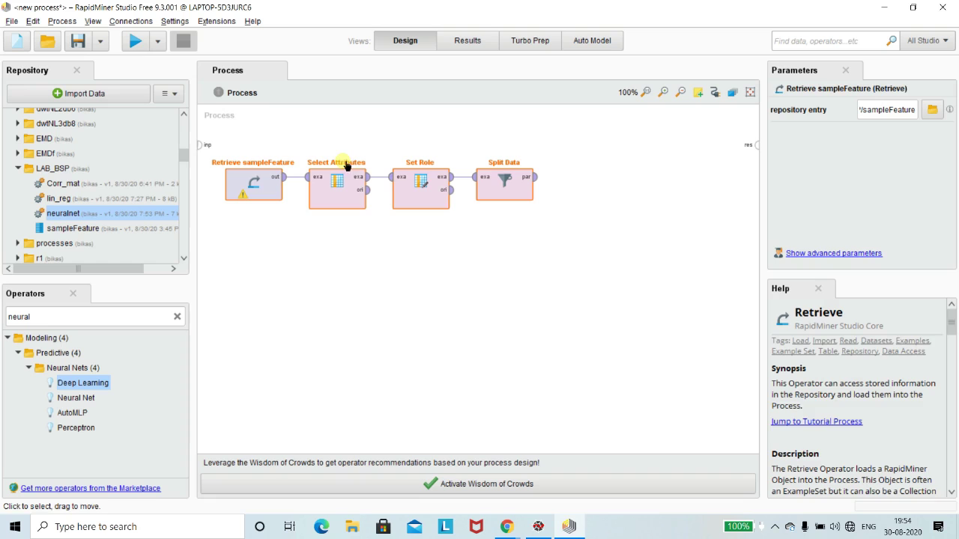
click(479, 283)
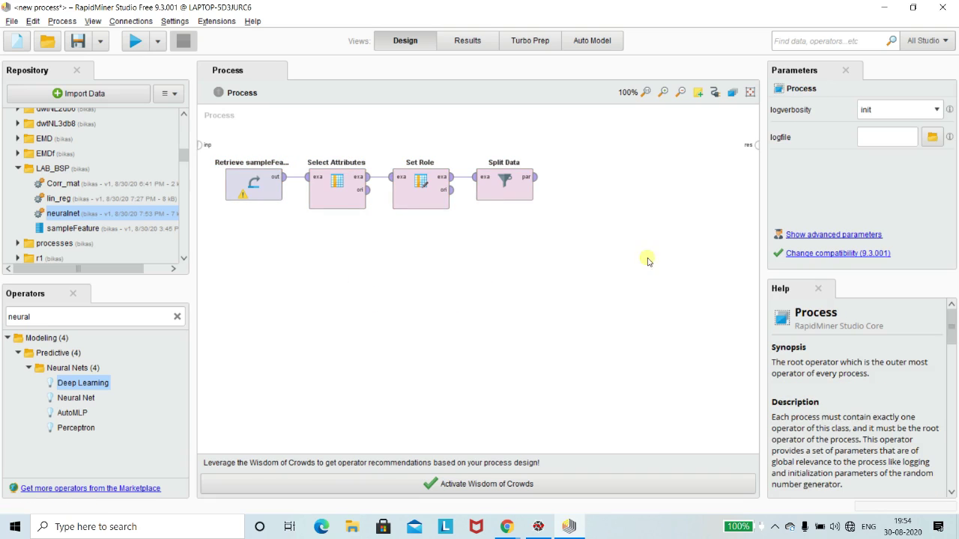
Add a Support Vector Machine operator after Split Data and connect the first partition output to its training input
double_click(87, 318)
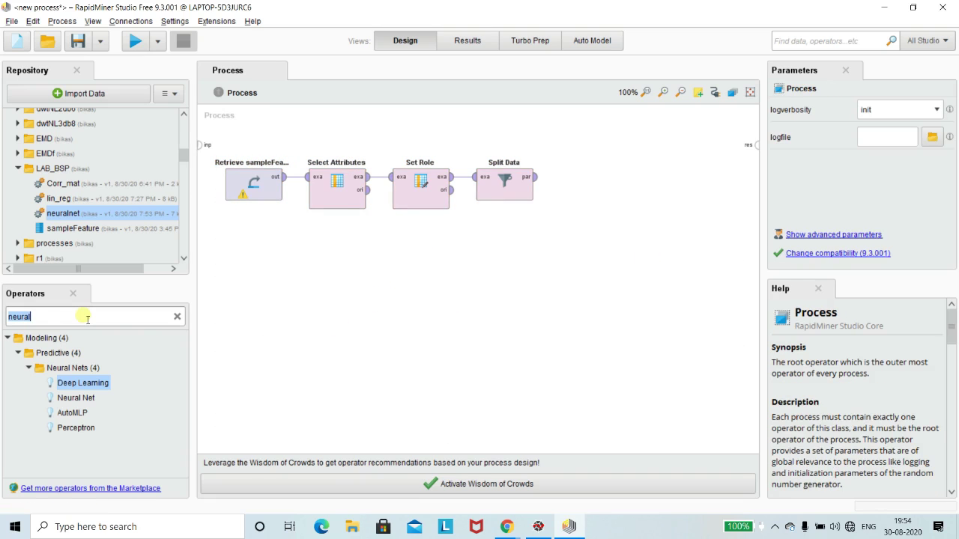
key(BackSpace)
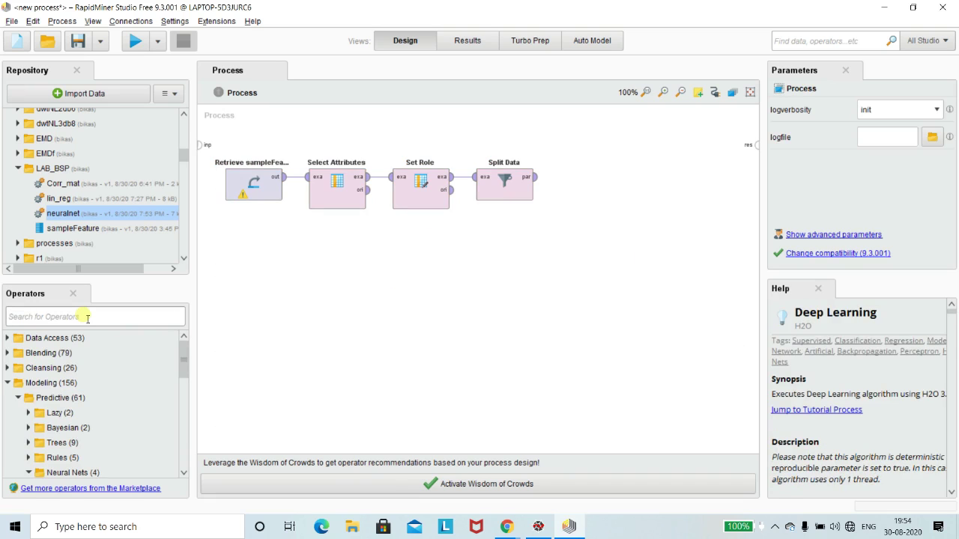
text(support)
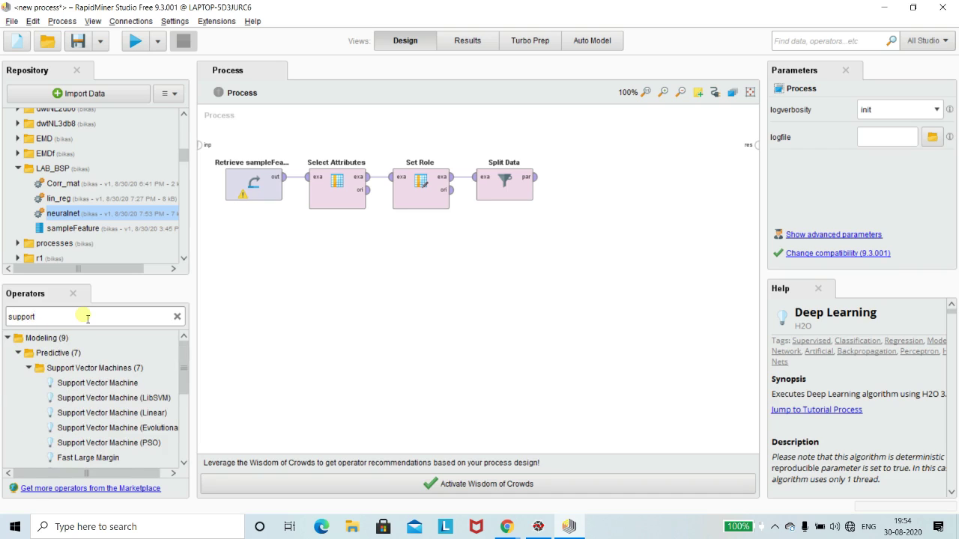
drag(99, 381, 595, 168)
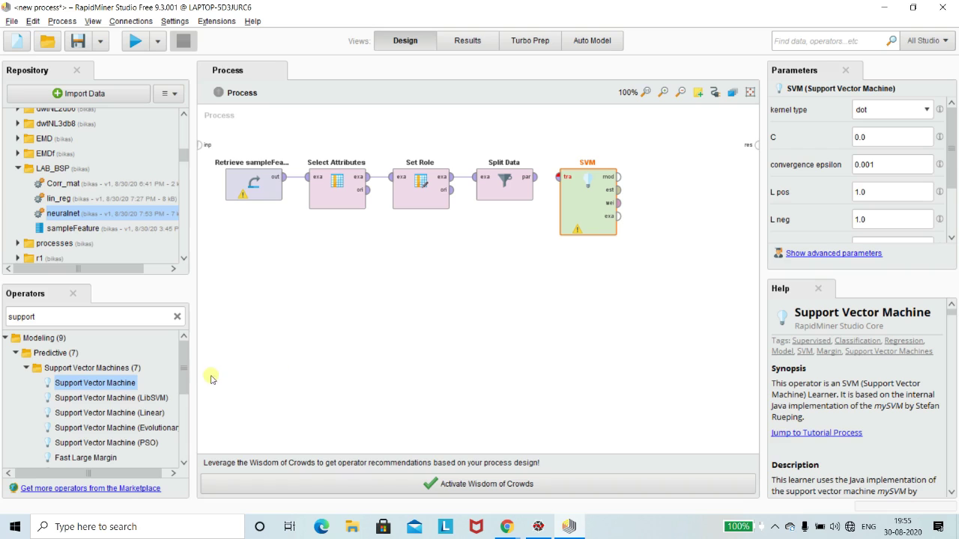
mouse_move(187, 367)
mouse_down()
mouse_move(187, 385)
mouse_move(188, 374)
mouse_up()
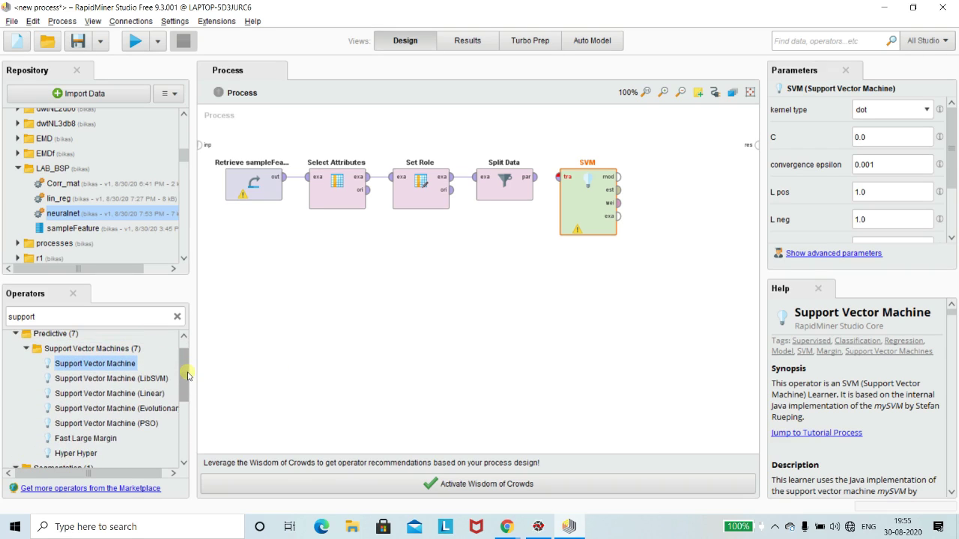
click(234, 362)
drag(185, 364, 190, 355)
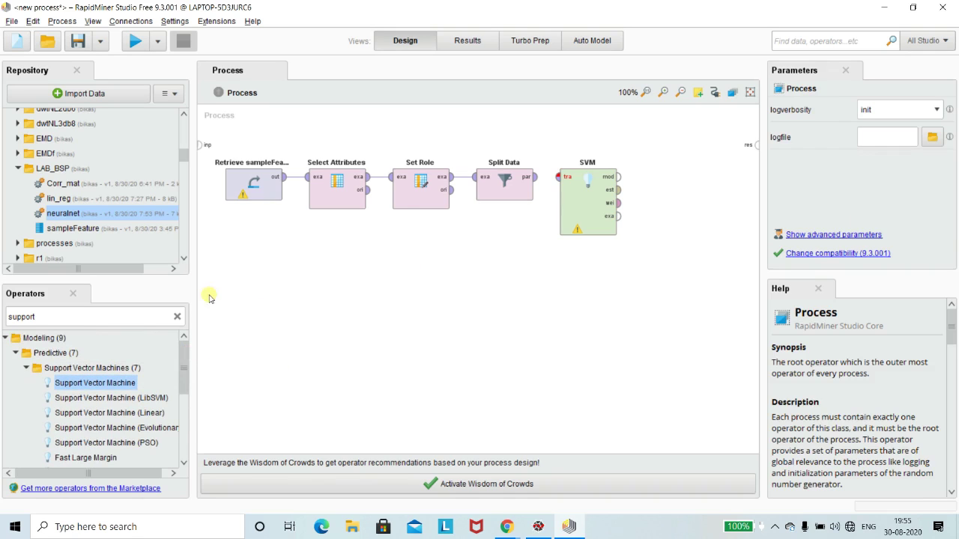
drag(534, 177, 558, 178)
click(503, 329)
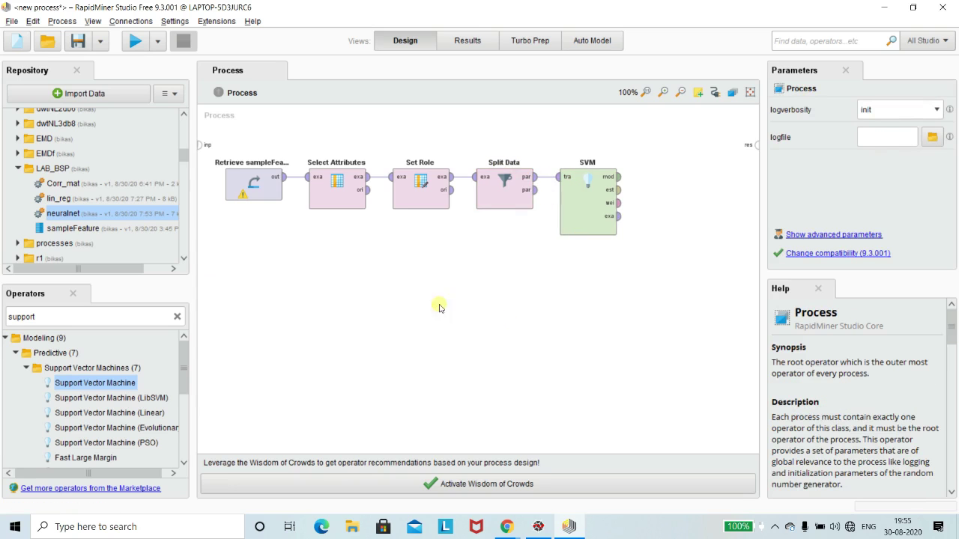
Add an Apply Model operator below the SVM and connect Split Data's second partition output to its model input
double_click(83, 321)
text(a)
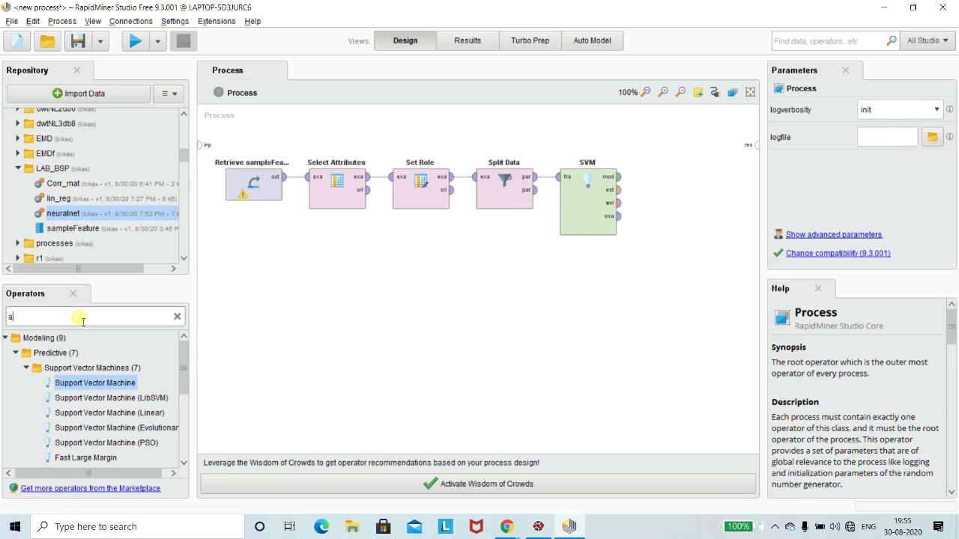
text(pply model)
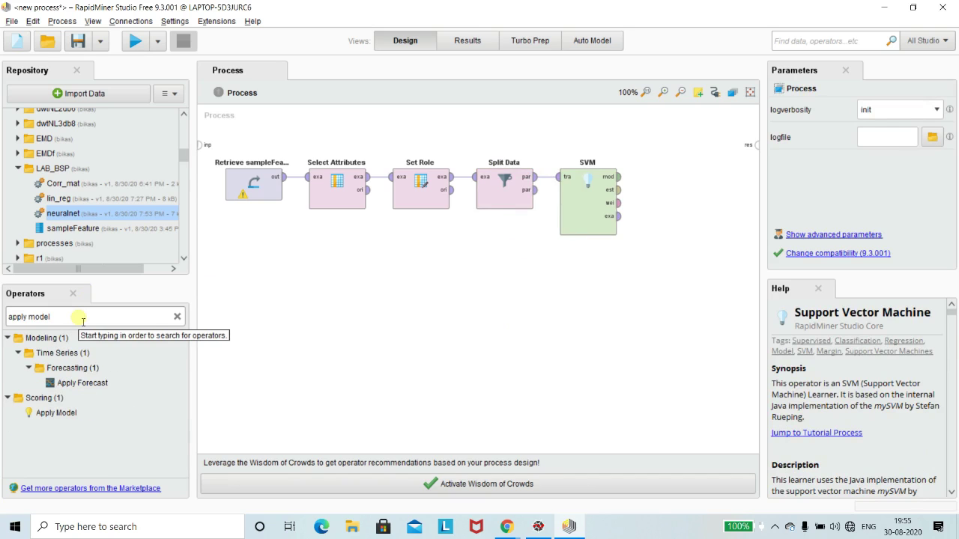
drag(56, 412, 567, 285)
click(536, 190)
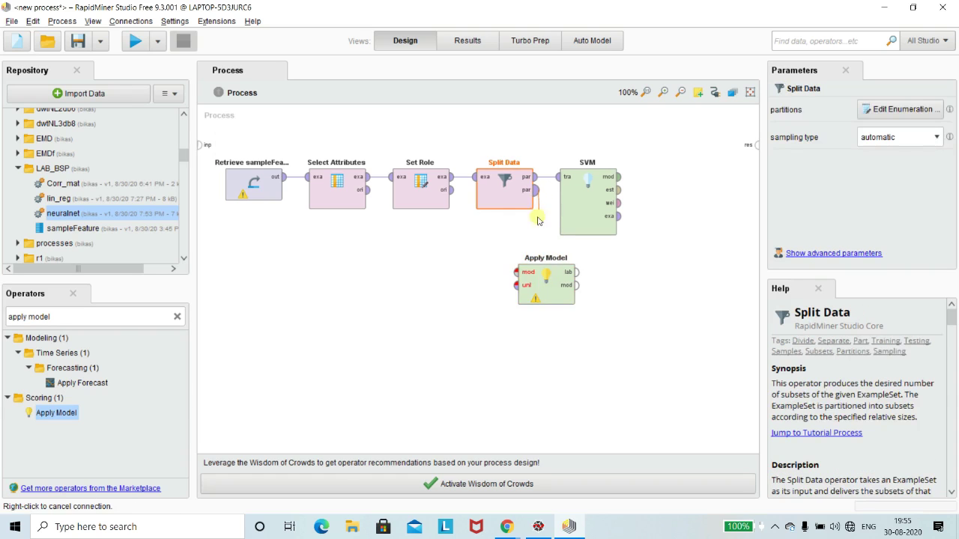
click(515, 273)
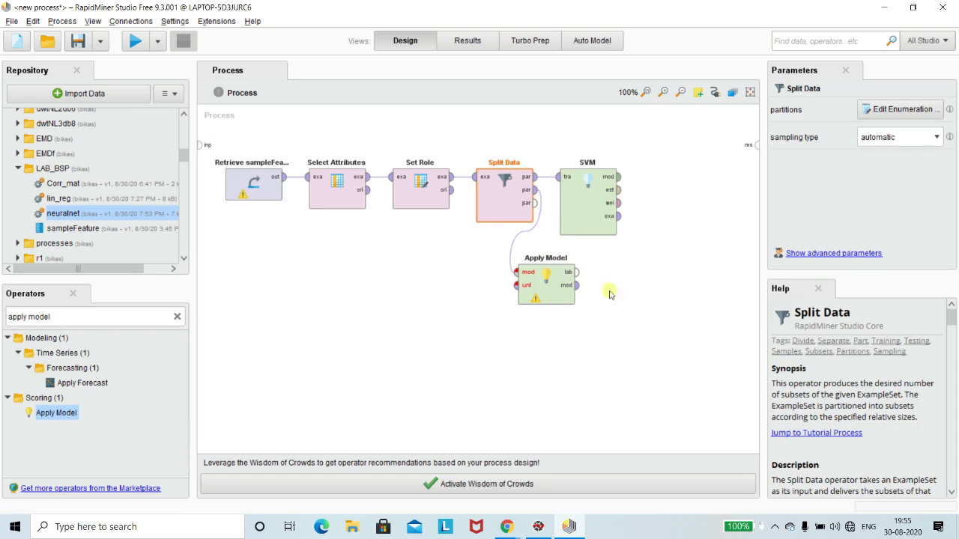
Add a Performance (Classification) operator beside the SVM and connect the SVM's model output to its labelled data input
click(90, 322)
text(performance)
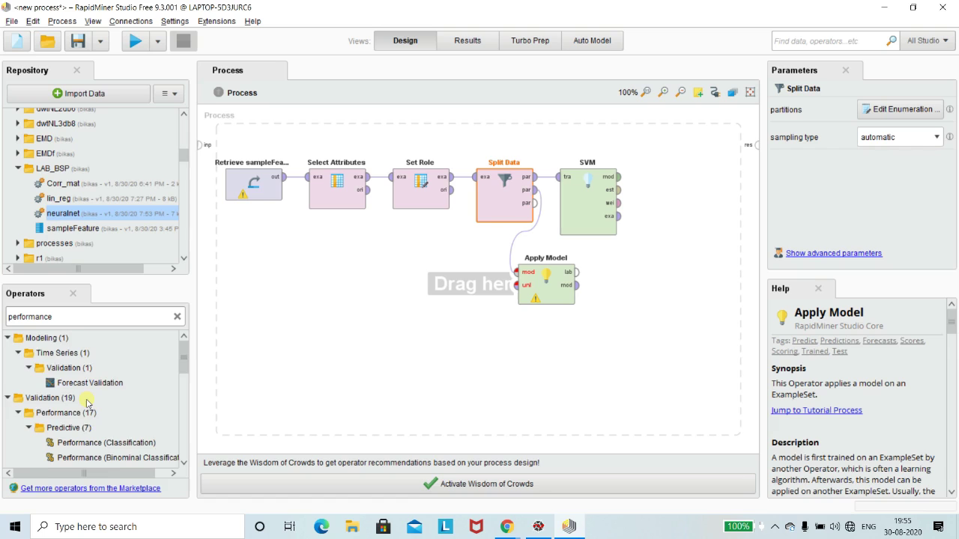
scroll(87, 403, down, 1)
drag(84, 425, 698, 178)
click(653, 282)
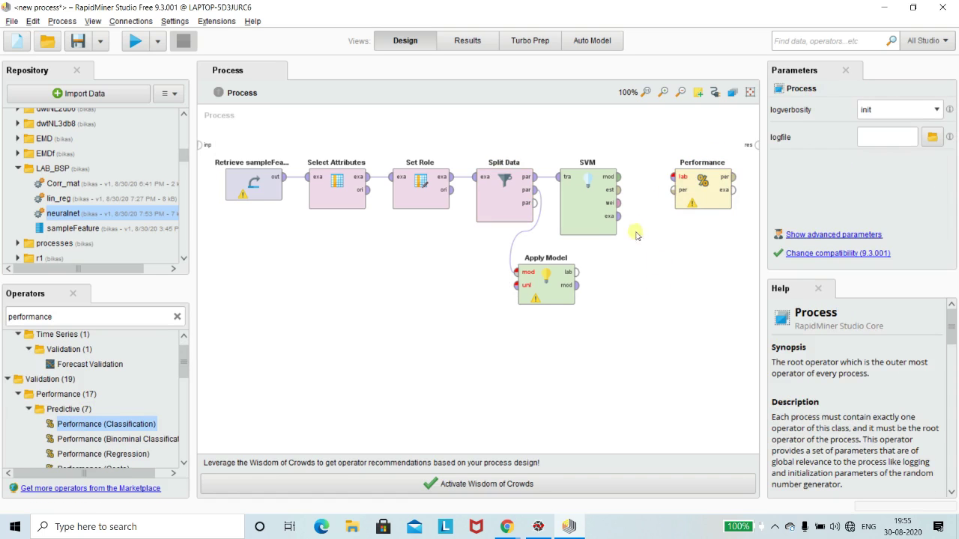
click(582, 279)
mouse_move(582, 279)
mouse_down()
mouse_move(674, 177)
mouse_move(626, 181)
mouse_move(676, 176)
mouse_up()
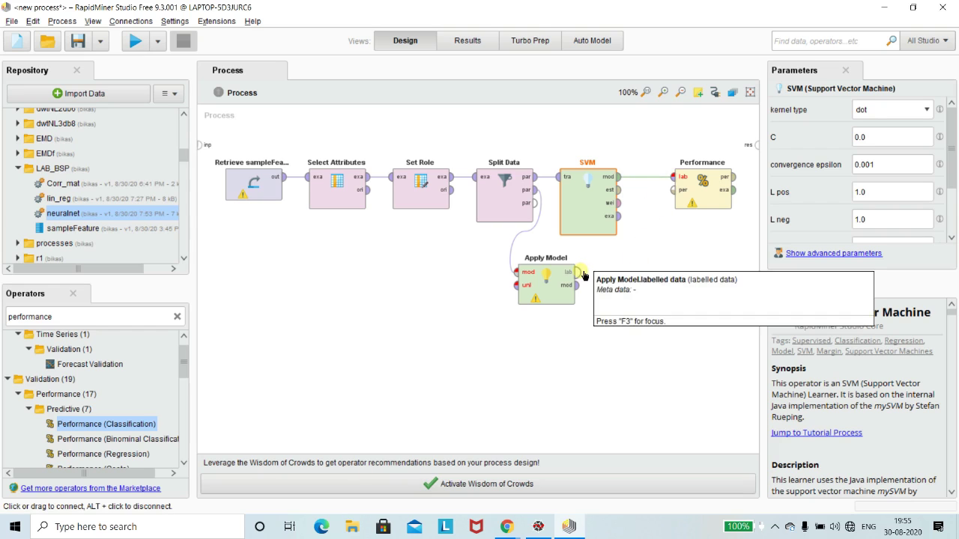
Connect the SVM's model output to Apply Model's model input and Split Data's second partition to its unlabelled data input
click(617, 177)
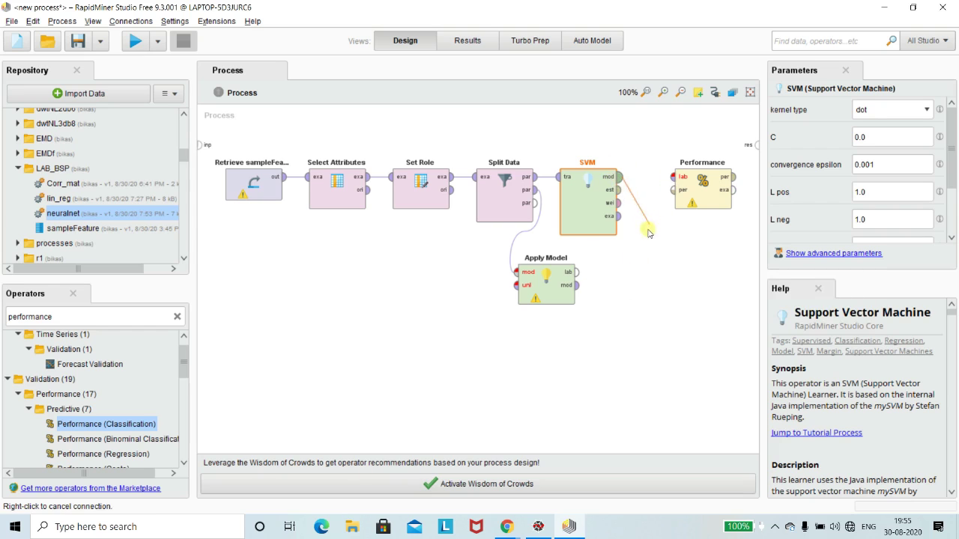
click(516, 275)
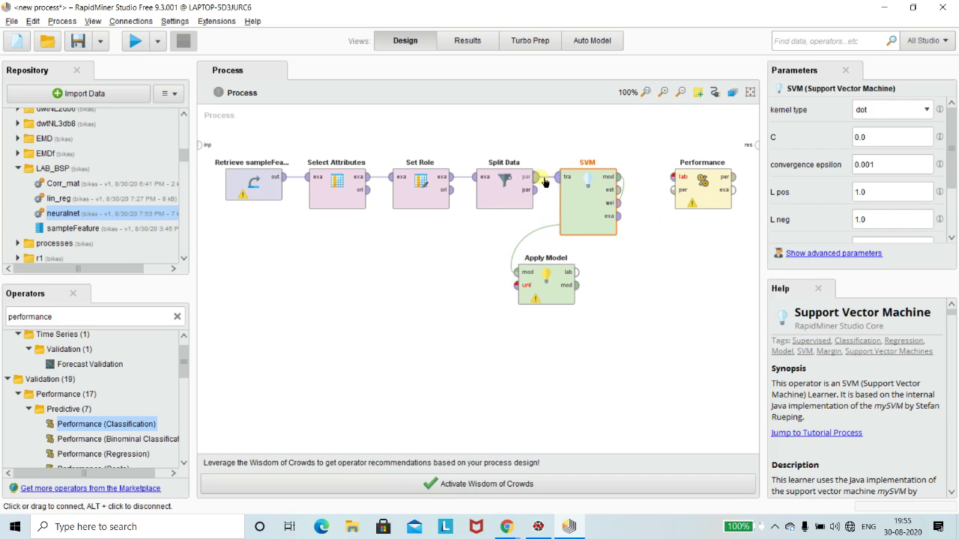
click(536, 189)
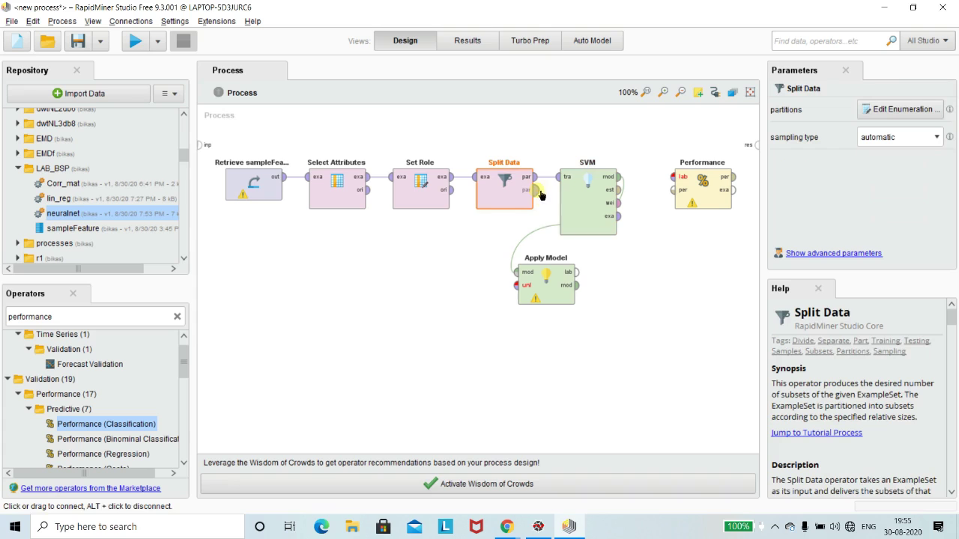
click(516, 285)
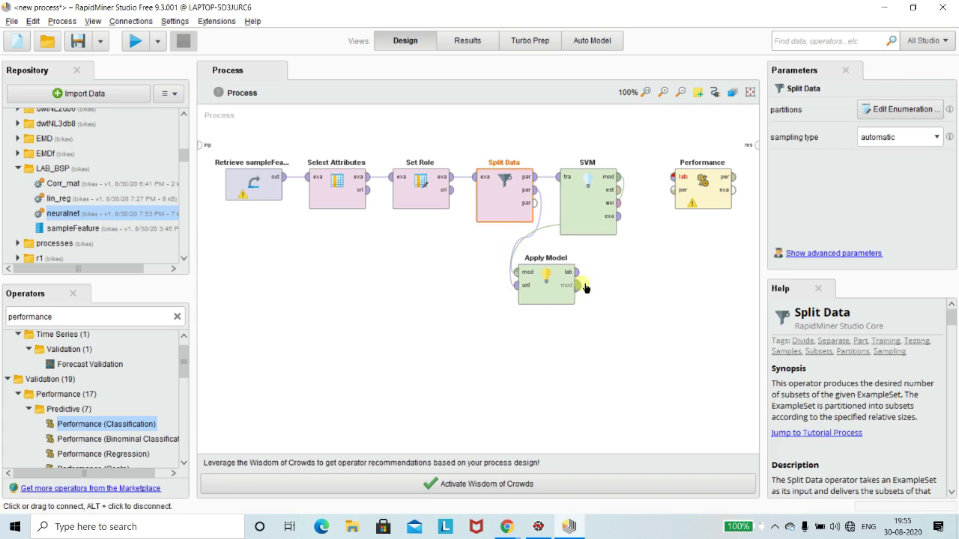
Connect Apply Model's labelled data output to Performance, and Performance's performance output to the process result port
click(576, 272)
click(673, 177)
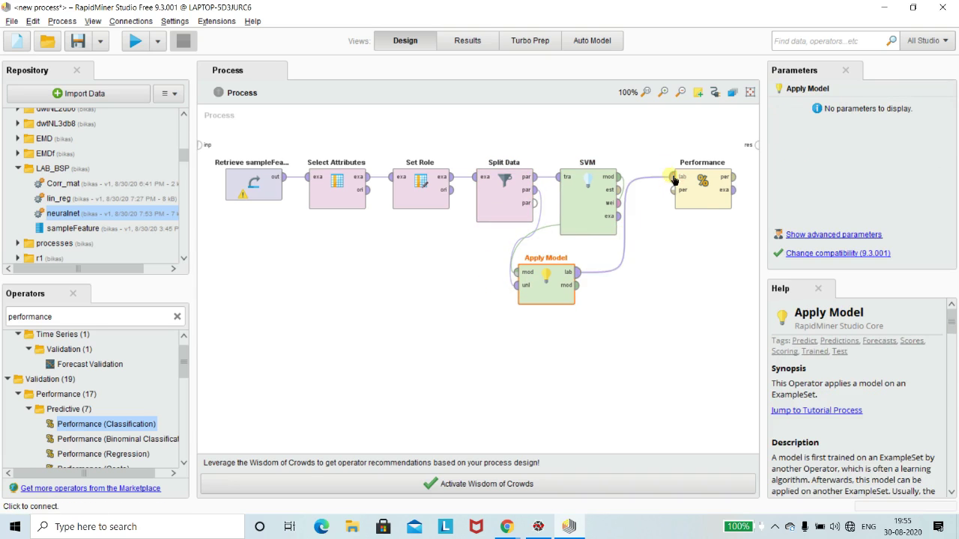
click(734, 178)
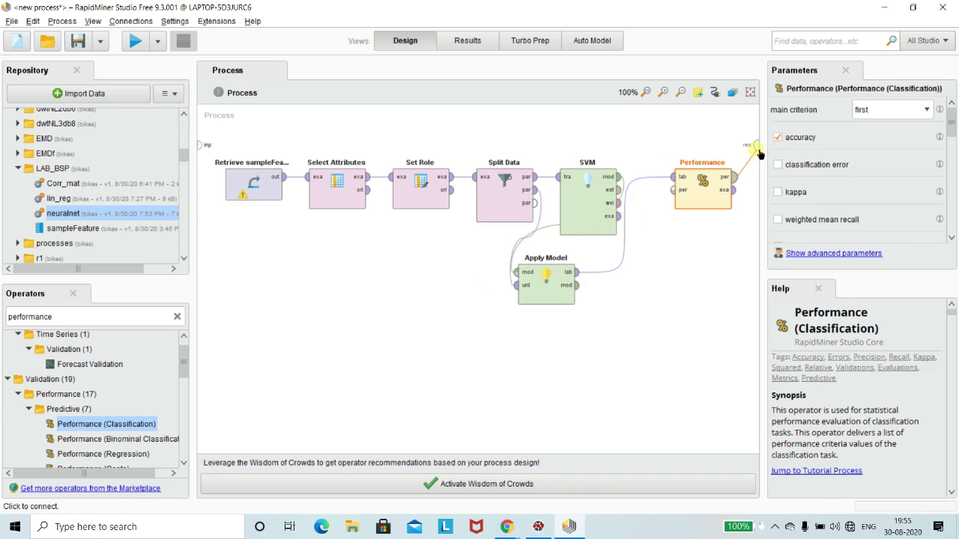
click(756, 145)
Move Apply Model further below the operator chain and the SVM slightly above it, and run the process
drag(555, 291, 597, 341)
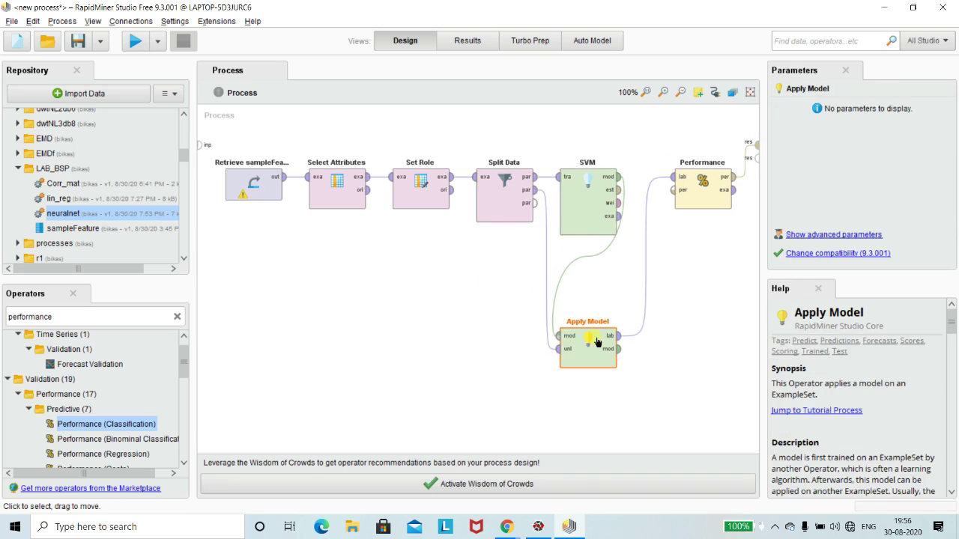
drag(577, 234, 578, 196)
click(424, 316)
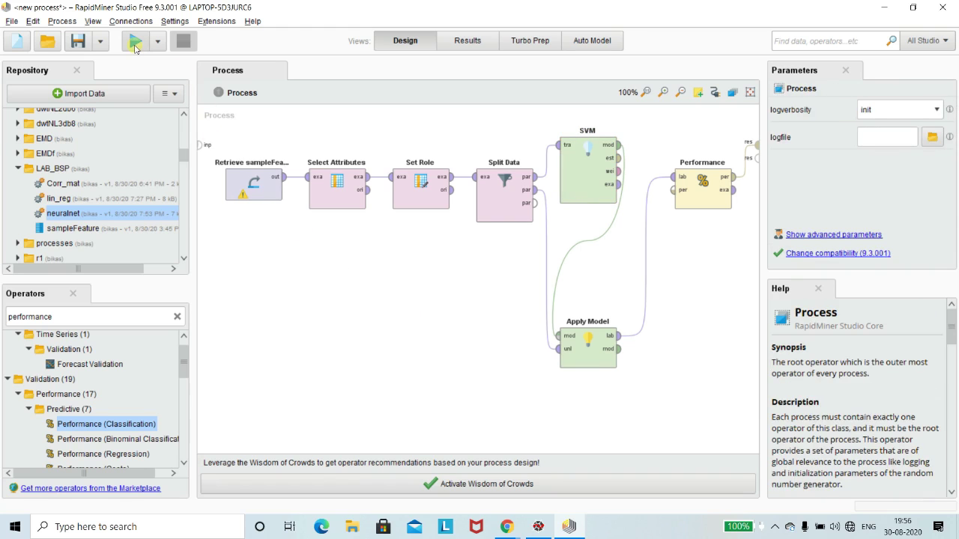
click(134, 42)
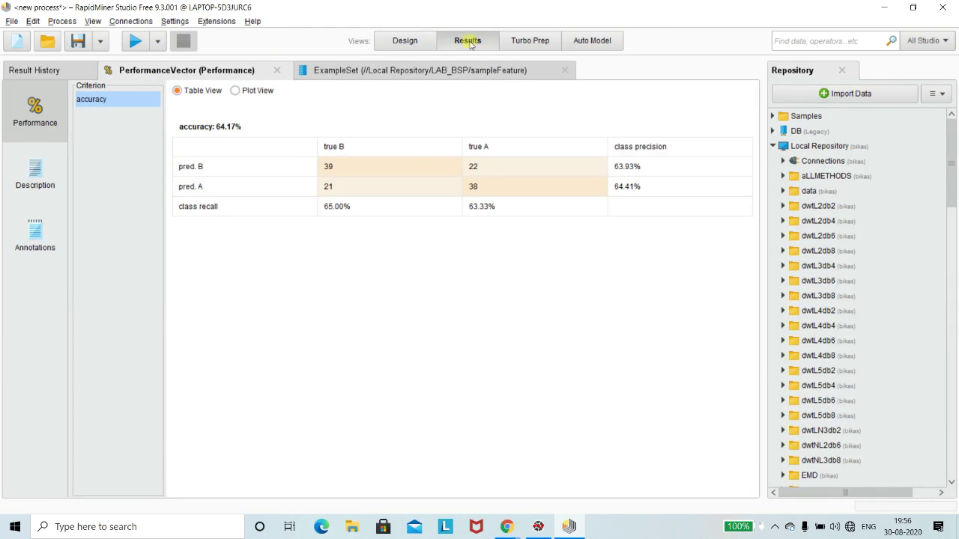
Enable classification error, relative error, relative error lenient, relative error strict, root relative squared error and squared error for Performance, and rerun the process
click(405, 41)
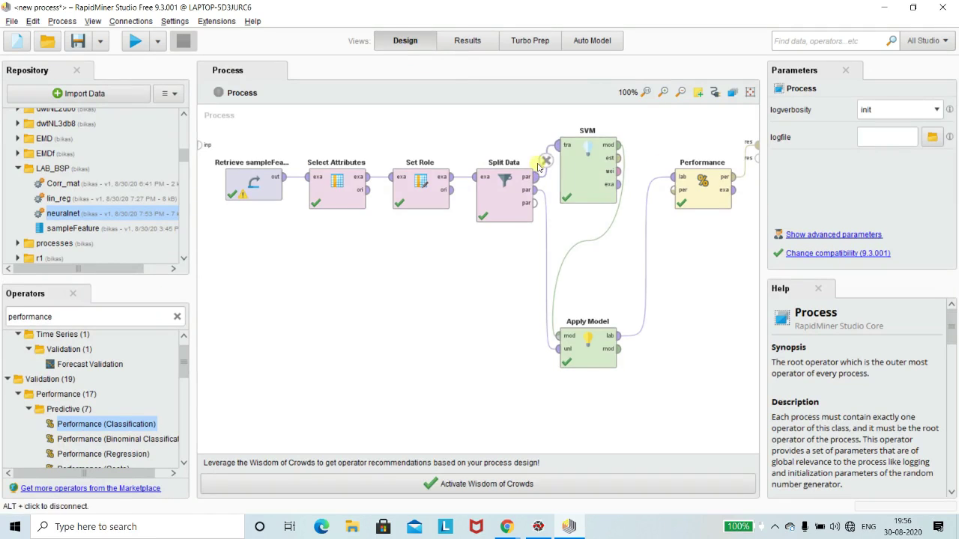
drag(685, 182, 695, 182)
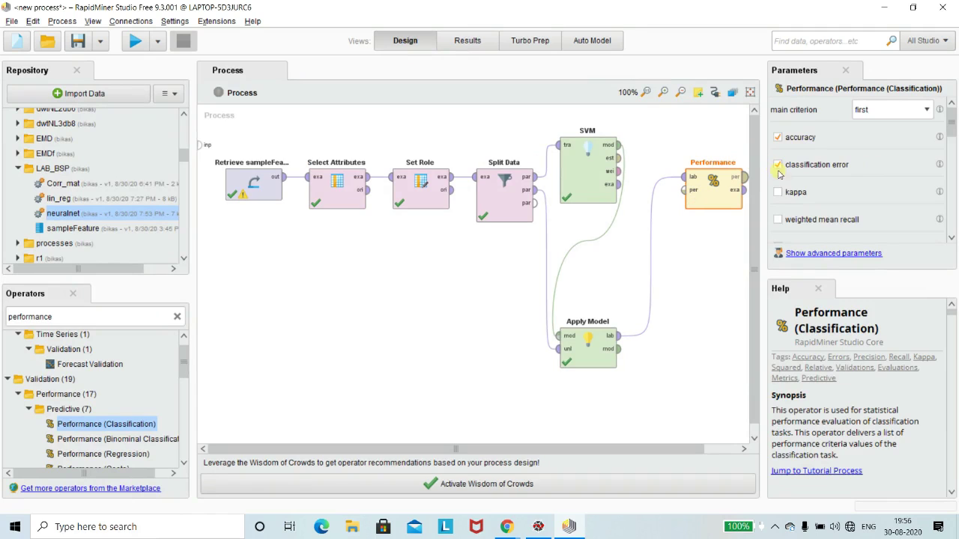
scroll(783, 198, down, 5)
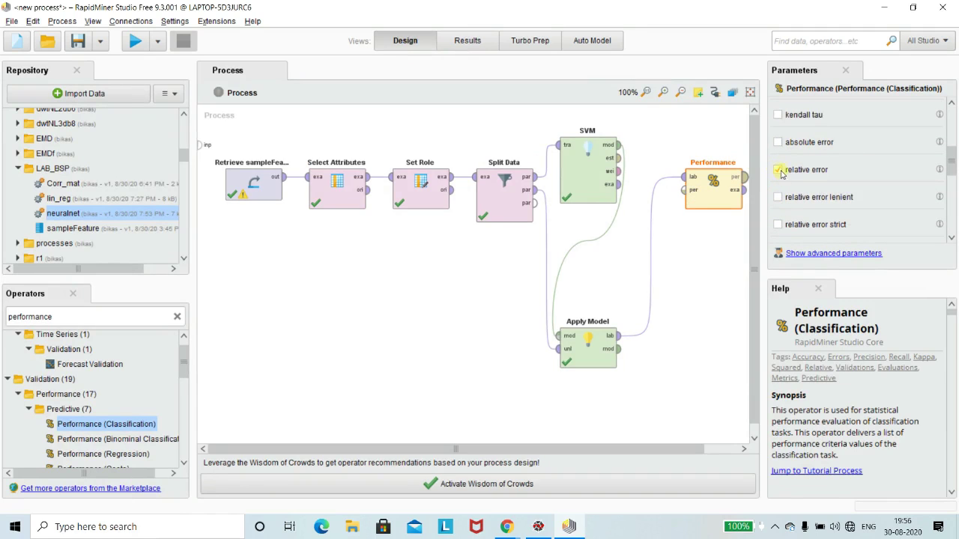
click(778, 197)
scroll(781, 201, down, 1)
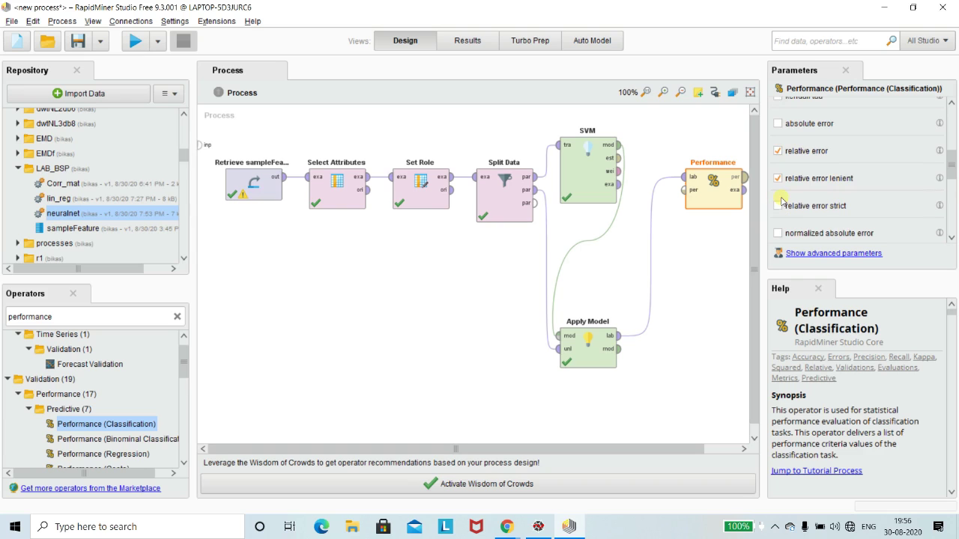
click(779, 207)
scroll(781, 210, down, 2)
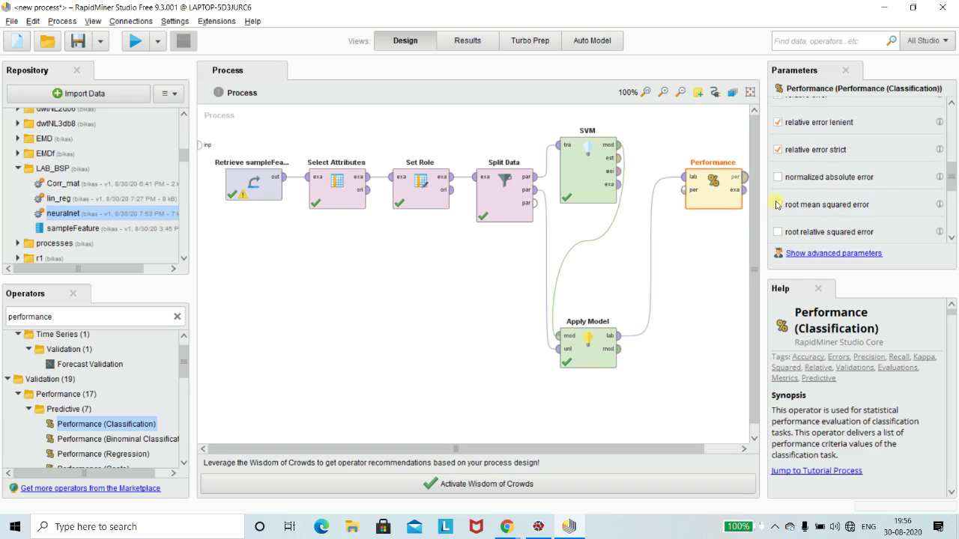
scroll(783, 208, down, 2)
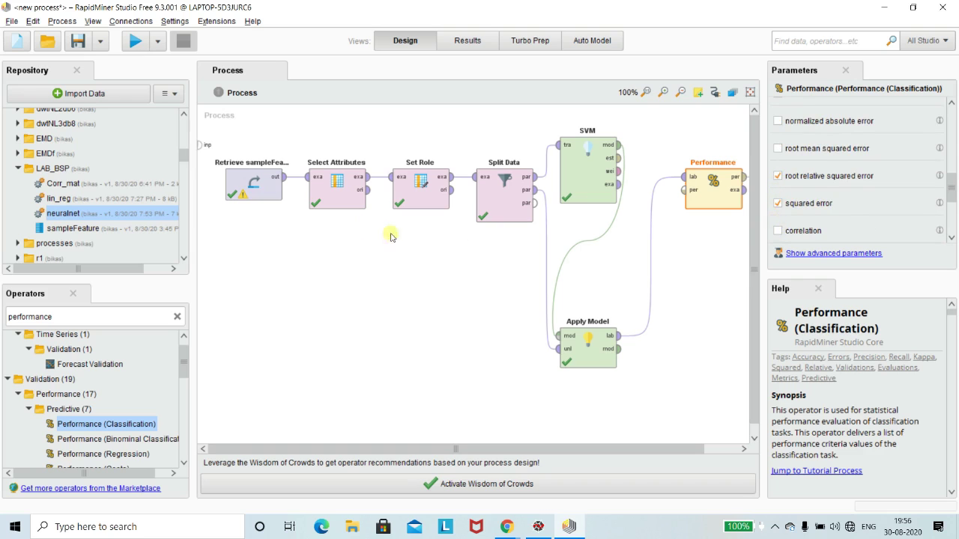
click(337, 262)
click(135, 46)
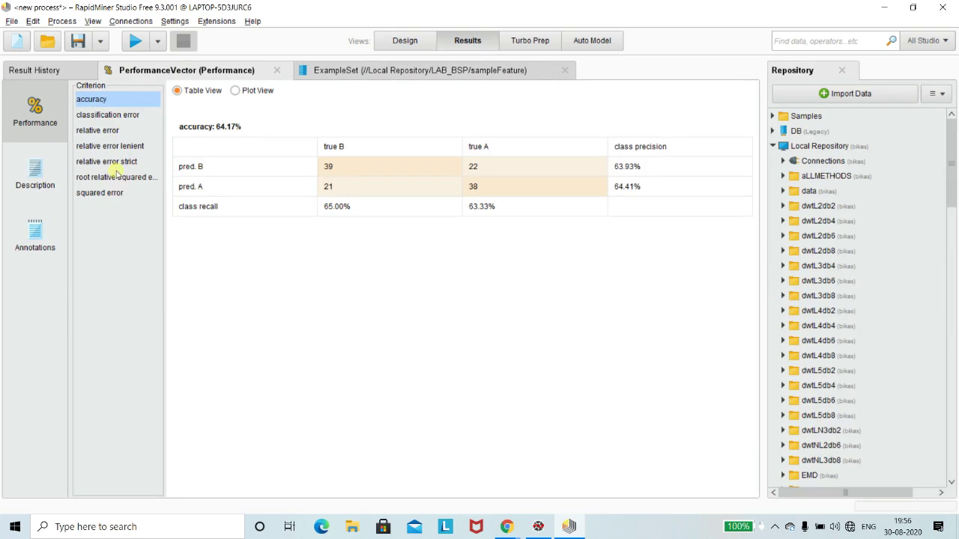
Examine each accuracy and error criterion of the performance vector, and view its full text description
click(108, 116)
click(106, 132)
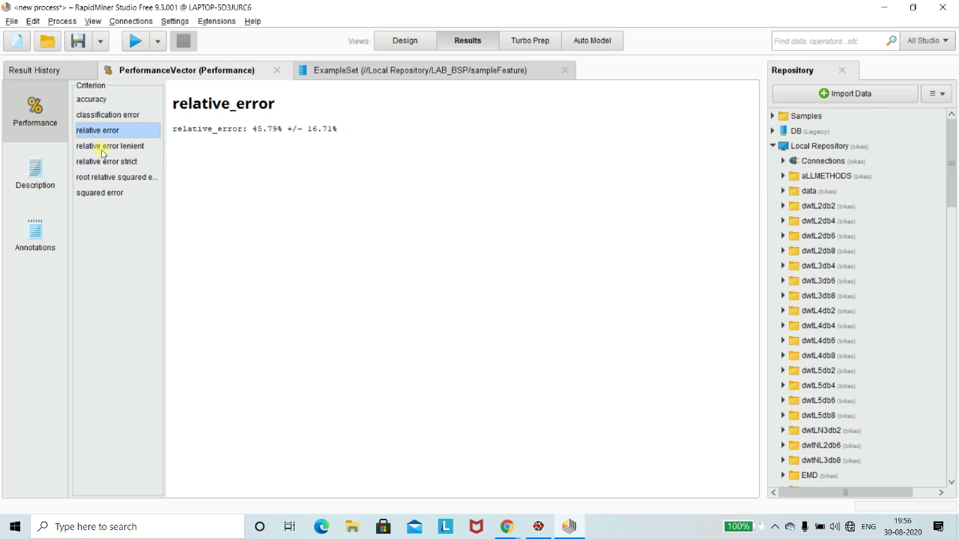
click(104, 147)
click(108, 162)
click(113, 179)
click(109, 193)
click(97, 176)
click(97, 161)
click(97, 146)
click(97, 130)
click(98, 115)
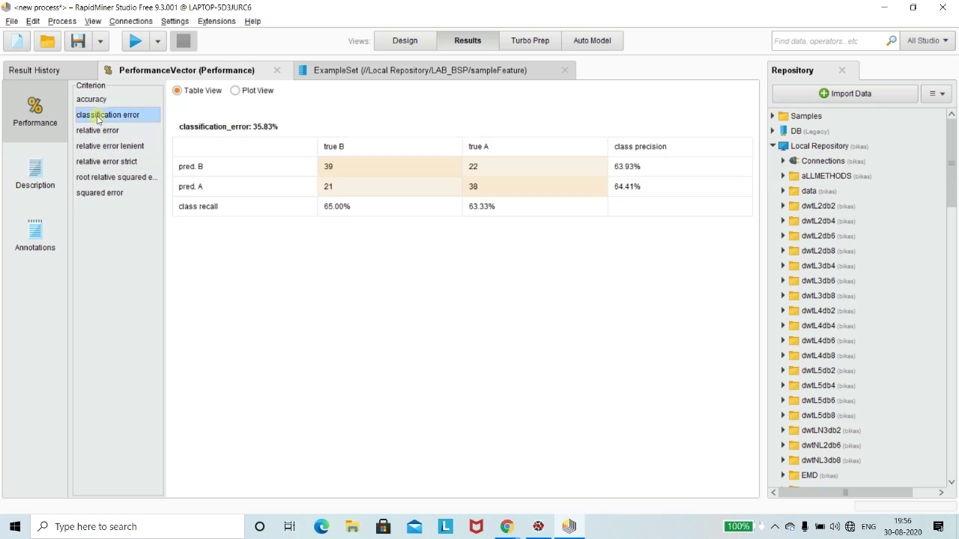
click(101, 100)
click(101, 116)
click(101, 130)
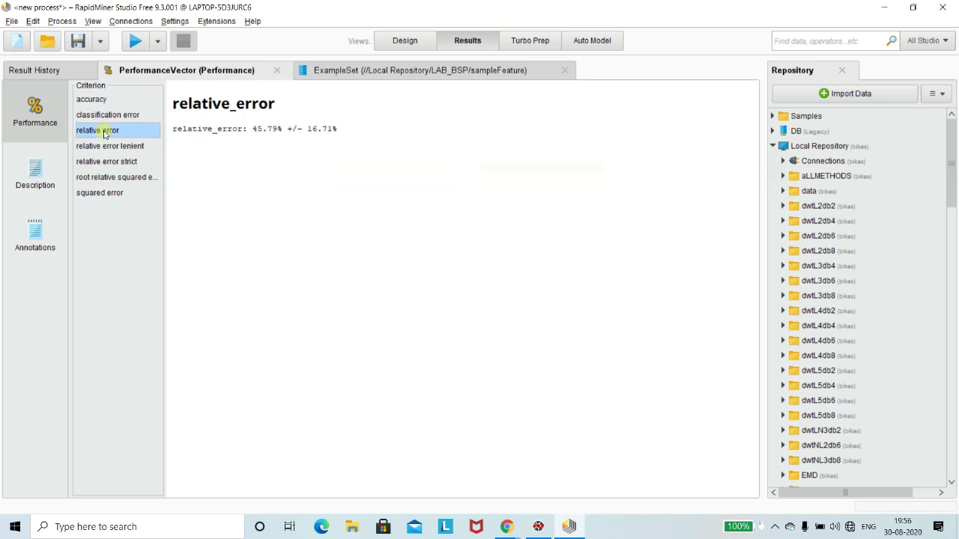
click(112, 161)
click(110, 179)
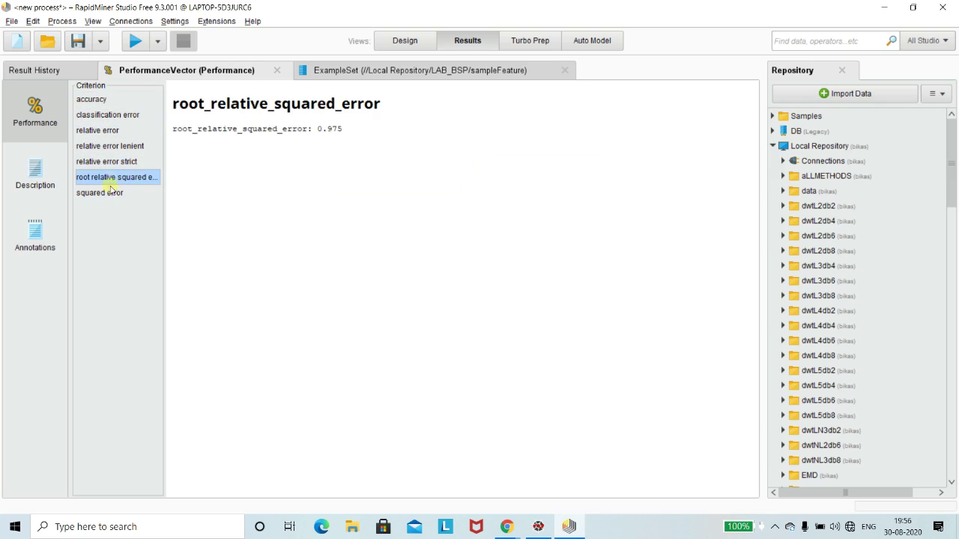
click(110, 194)
click(36, 174)
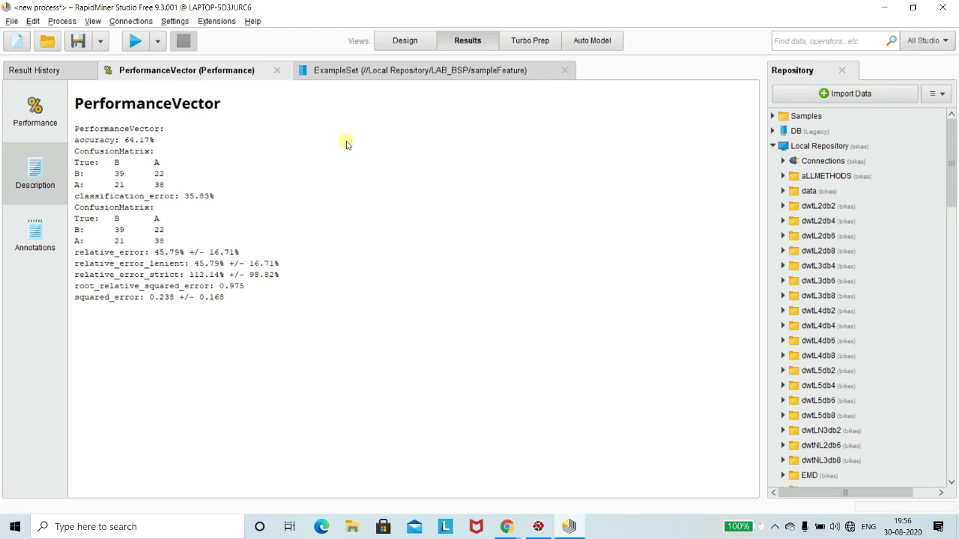
Return to the process design and review the whole SVM operator chain from Retrieve sampleFeature to the result port
click(407, 43)
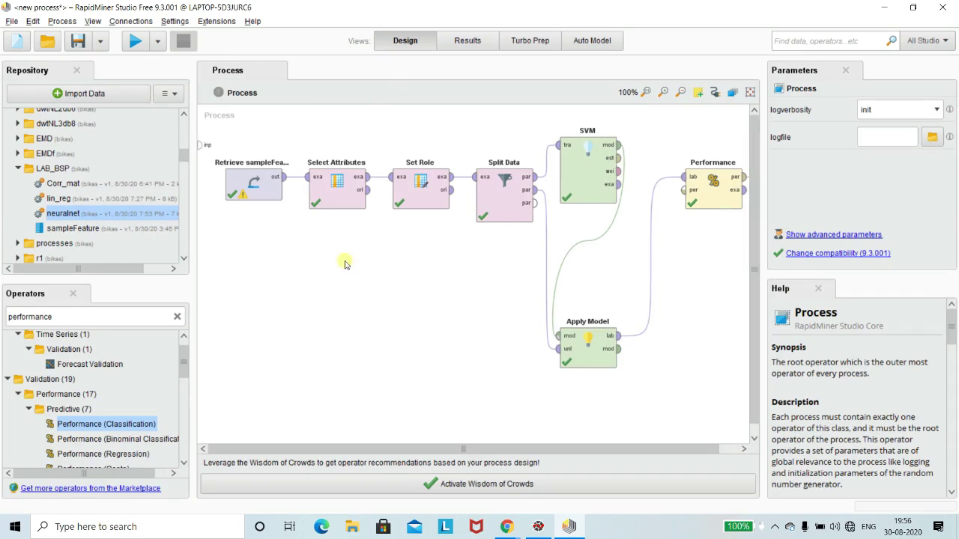
drag(383, 448, 423, 450)
mouse_move(183, 363)
mouse_down()
mouse_move(183, 430)
mouse_move(193, 364)
mouse_move(180, 449)
mouse_move(175, 367)
mouse_move(184, 351)
mouse_up()
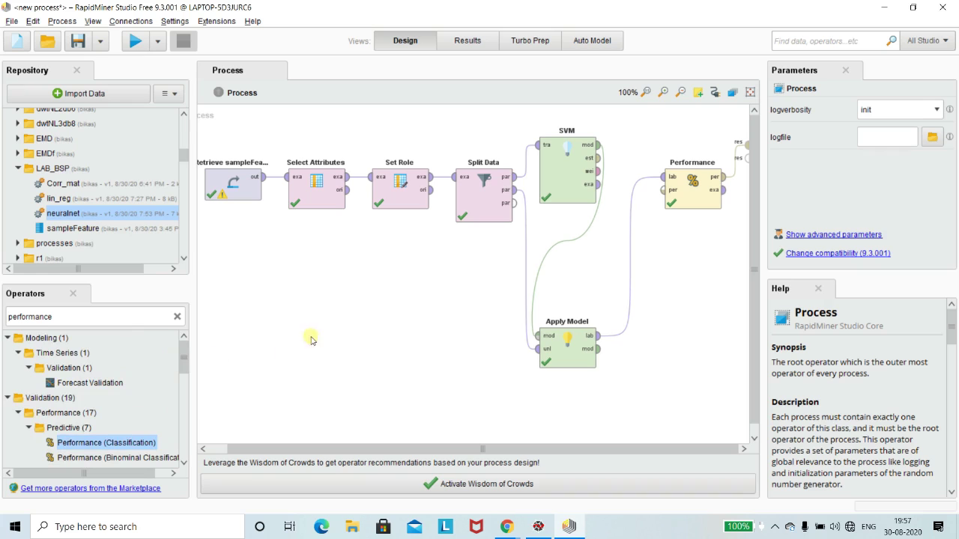
drag(526, 452, 476, 453)
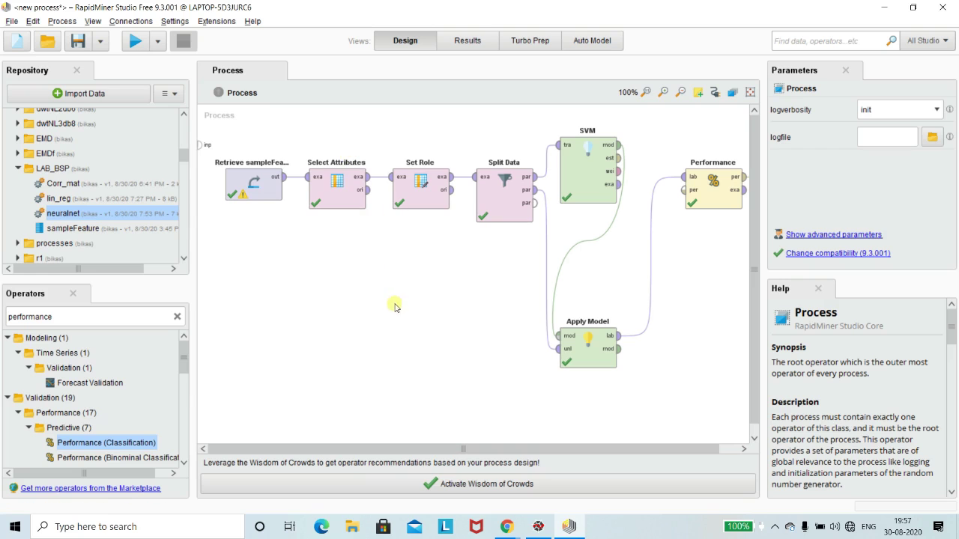
drag(400, 450, 357, 432)
mouse_move(430, 453)
mouse_down()
mouse_move(503, 452)
mouse_move(416, 446)
mouse_up()
mouse_move(478, 449)
mouse_down()
mouse_move(537, 452)
mouse_move(462, 448)
mouse_up()
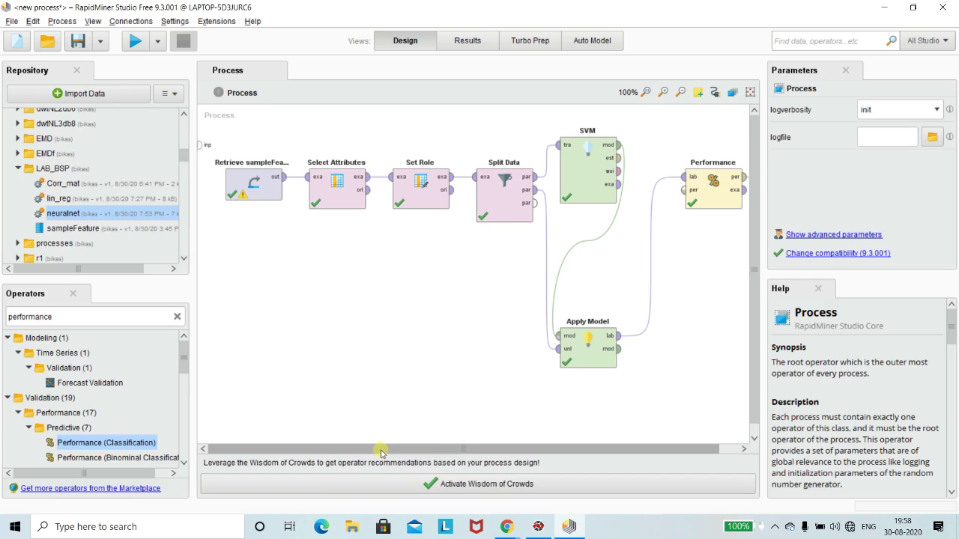
drag(430, 453, 481, 455)
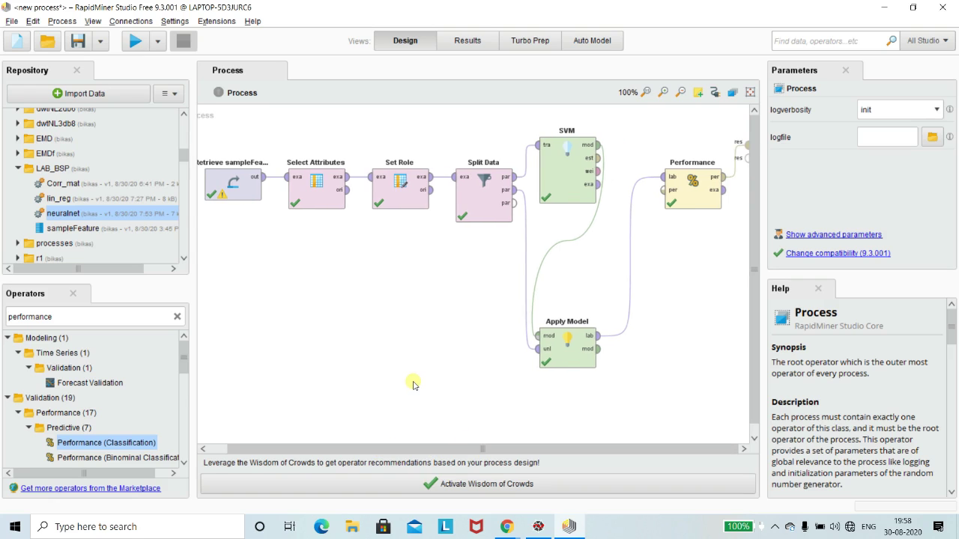
click(774, 528)
click(775, 500)
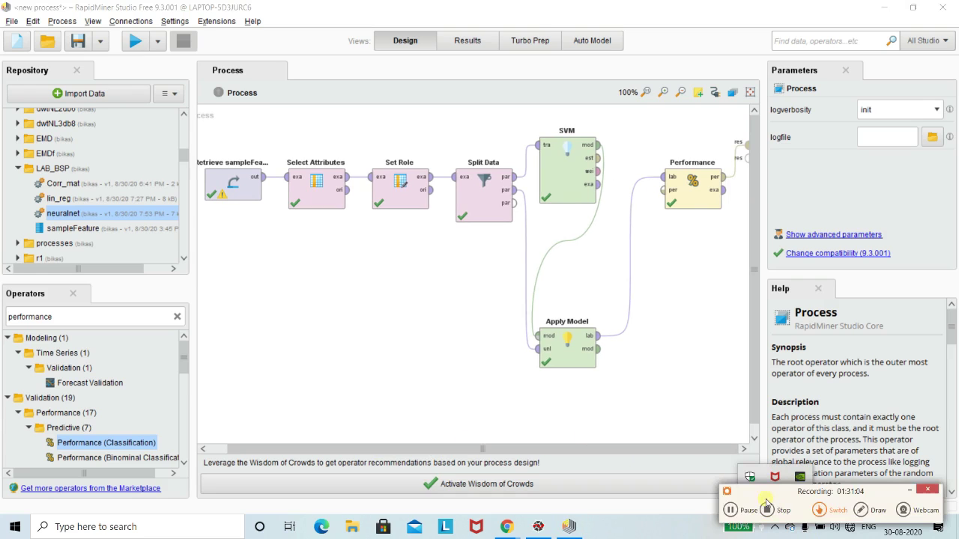
click(730, 510)
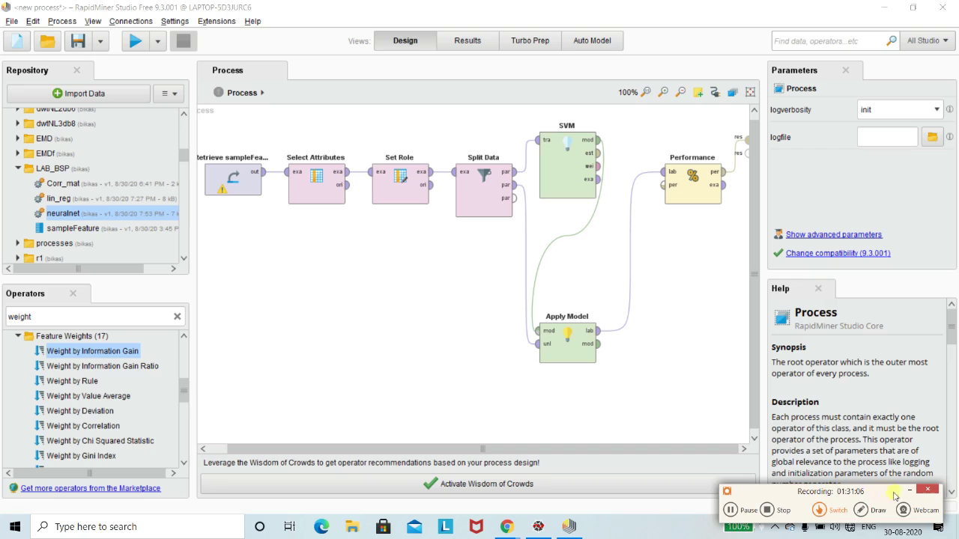
click(908, 490)
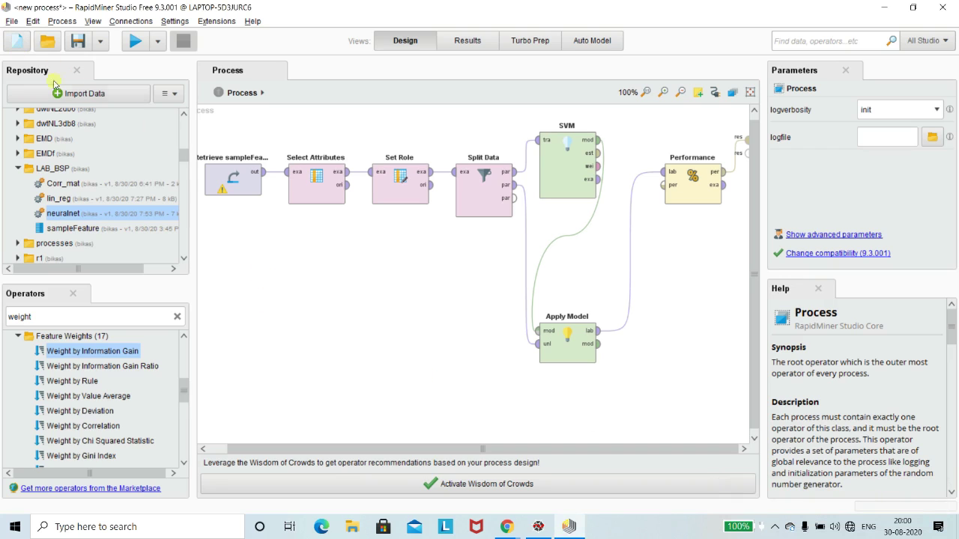
Copy the Retrieve sampleFeature, Select Attributes and Set Role operators, and create a new blank process without saving the current one
drag(204, 144, 443, 230)
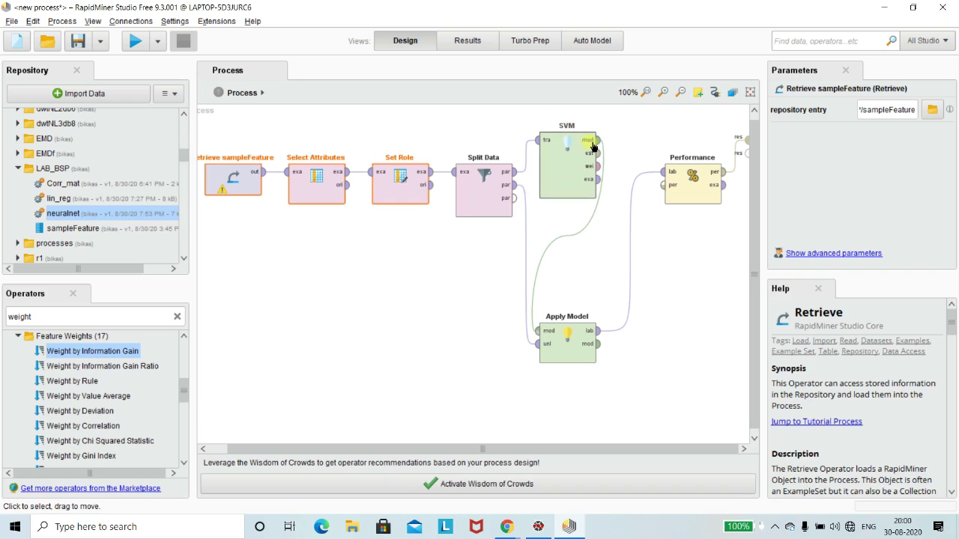
click(299, 251)
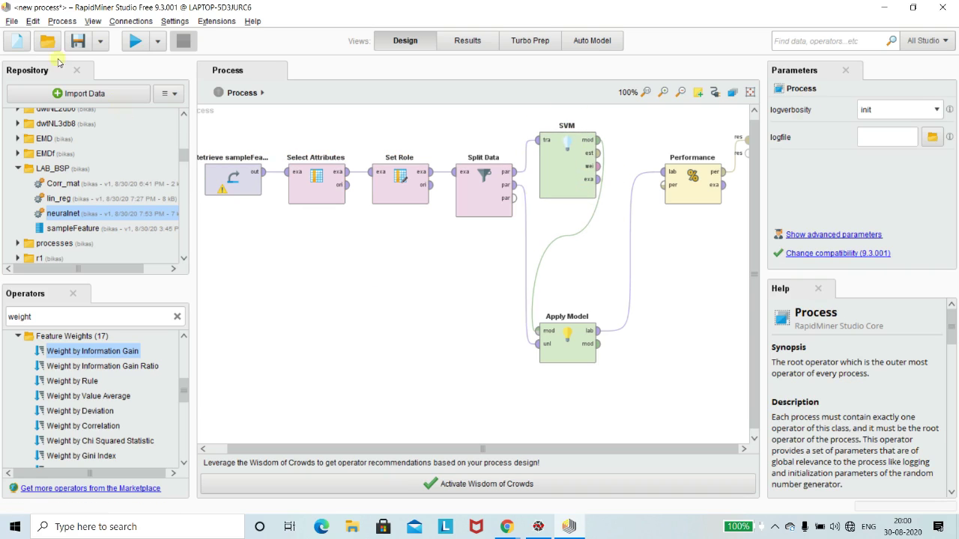
click(17, 44)
click(238, 170)
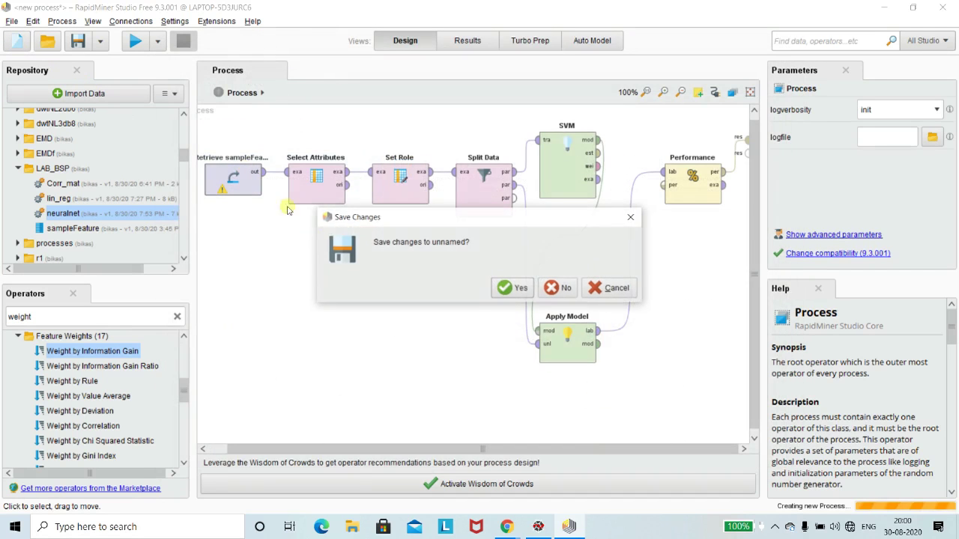
click(567, 289)
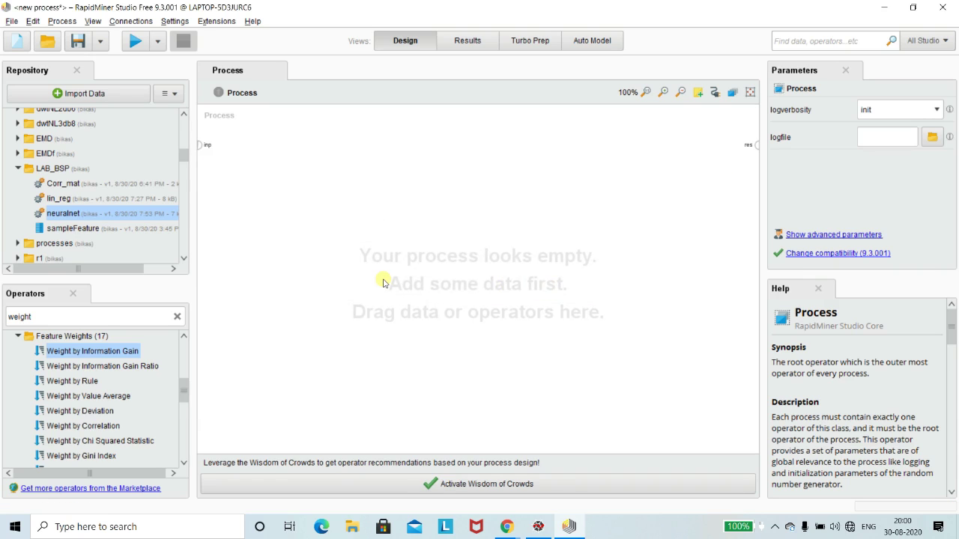
Paste the three copied operators near the upper edge of the empty process canvas, and check their parameters
key(ctrl+v)
drag(462, 286, 352, 175)
click(361, 210)
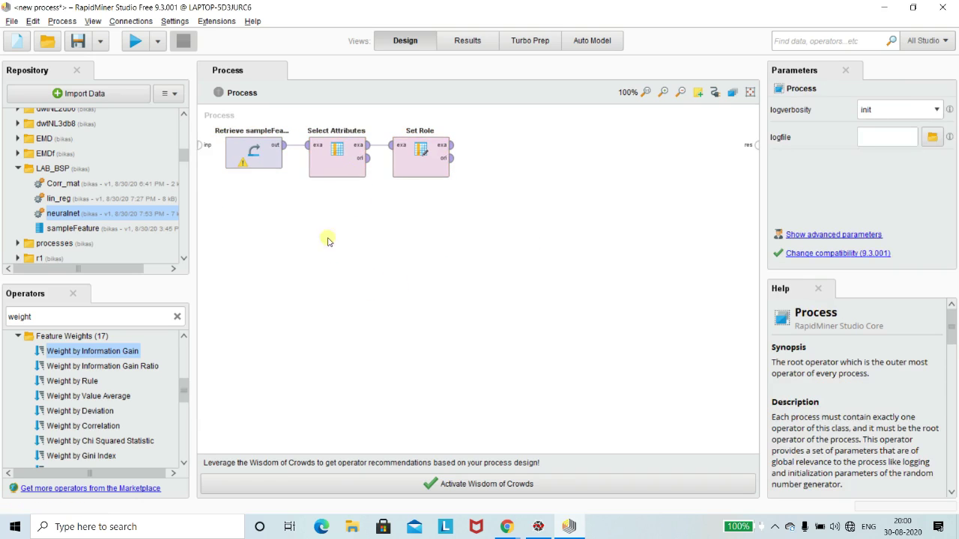
click(257, 154)
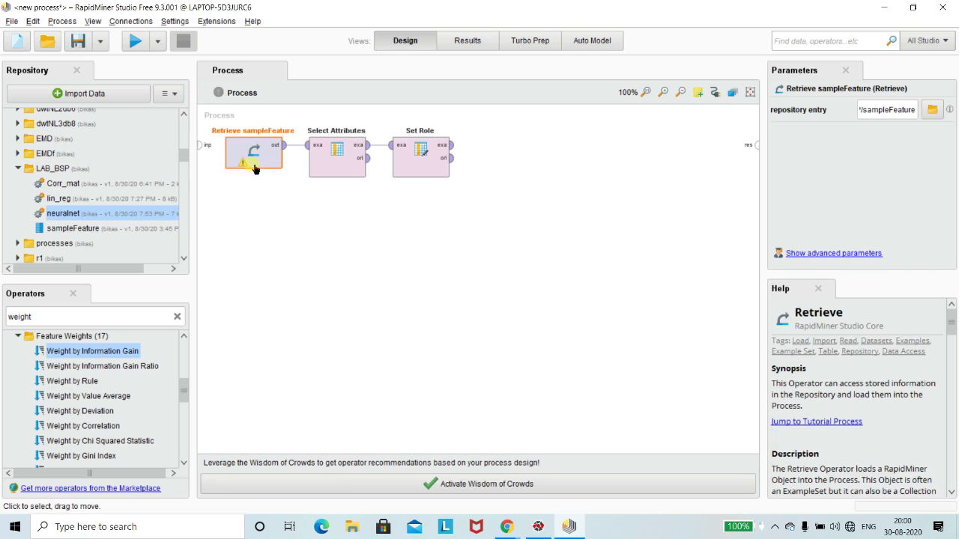
click(336, 164)
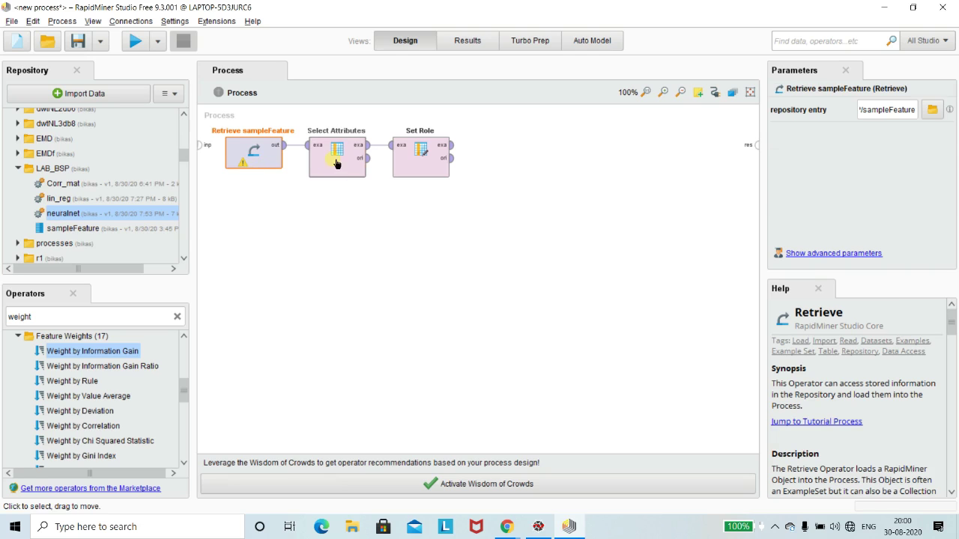
click(421, 154)
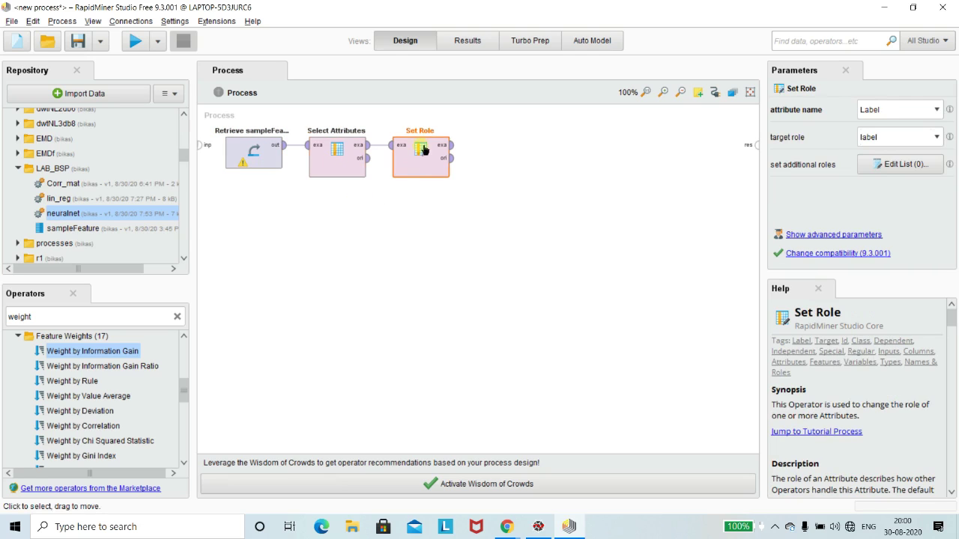
click(440, 203)
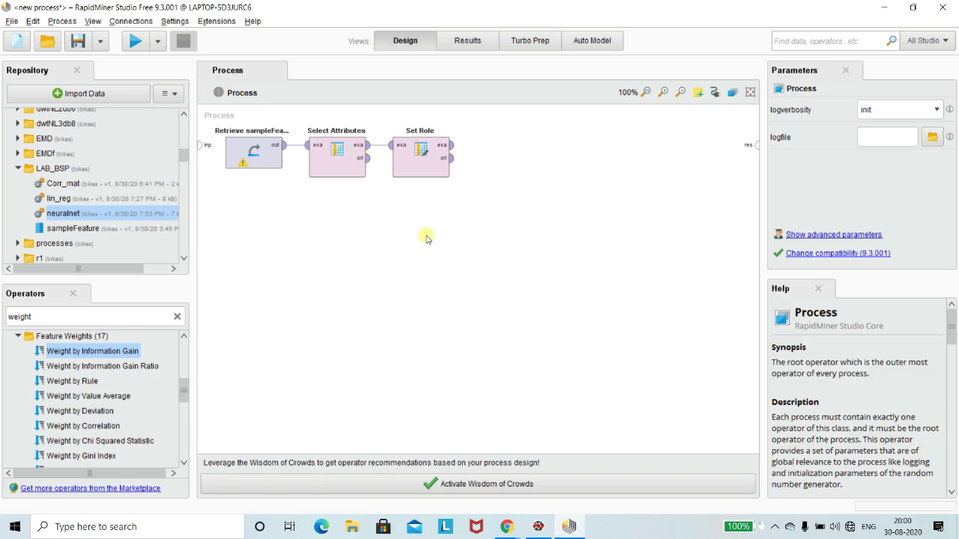
click(136, 319)
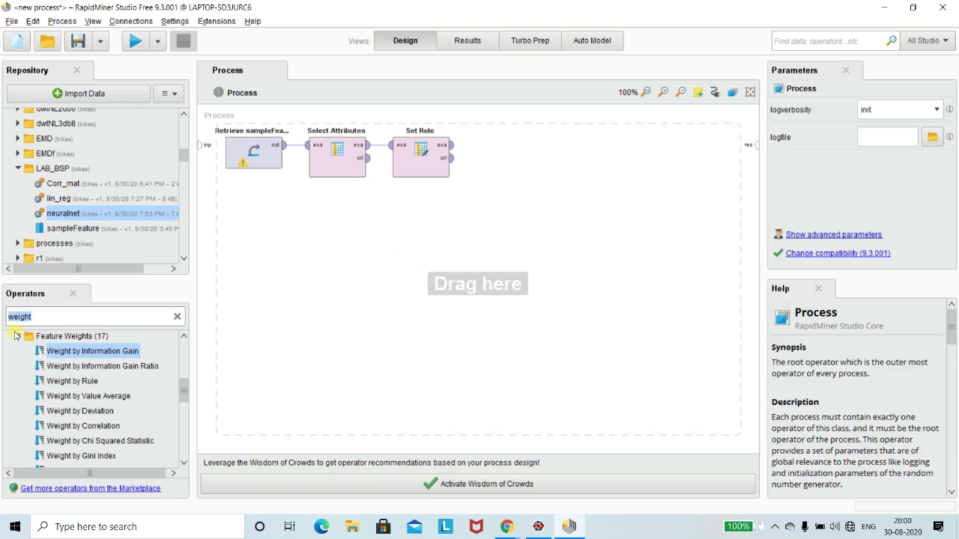
click(18, 336)
click(108, 321)
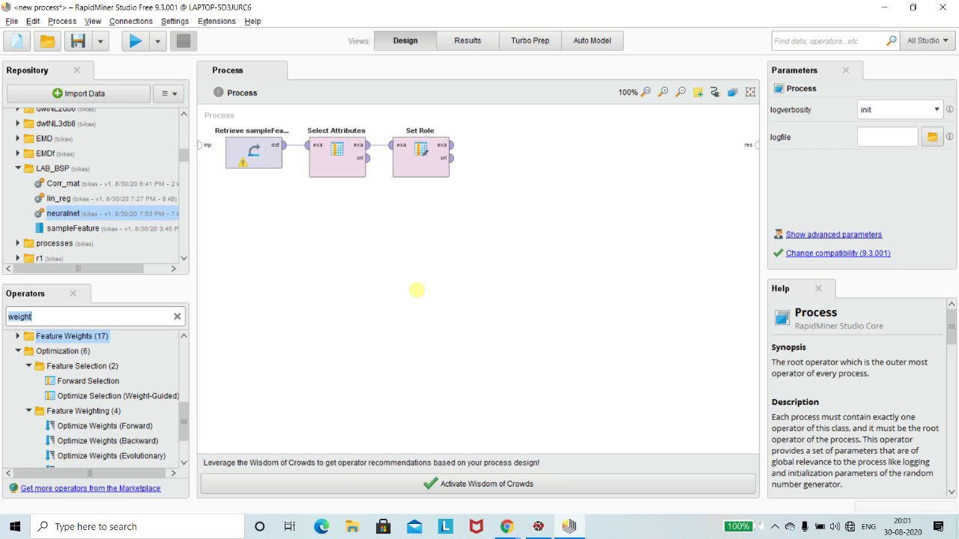
key(BackSpace)
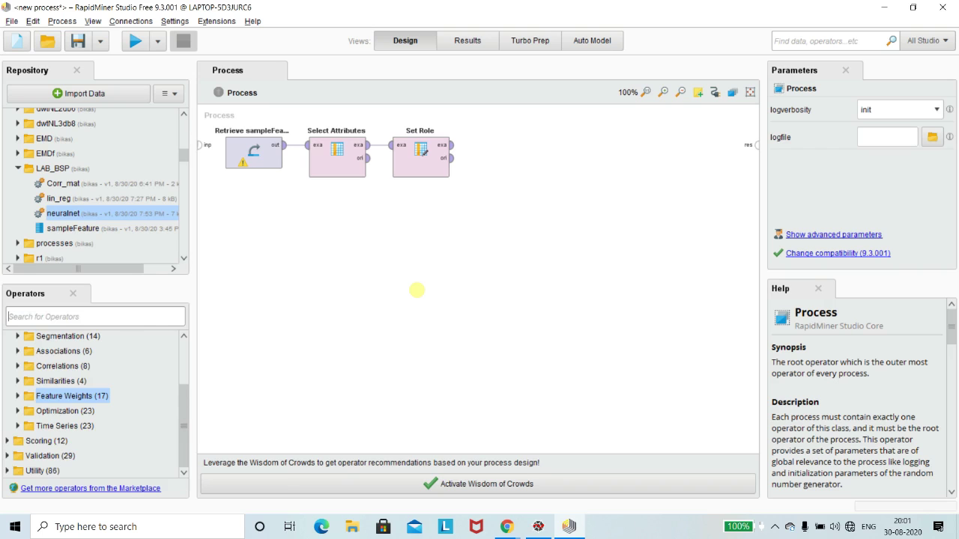
text(weight)
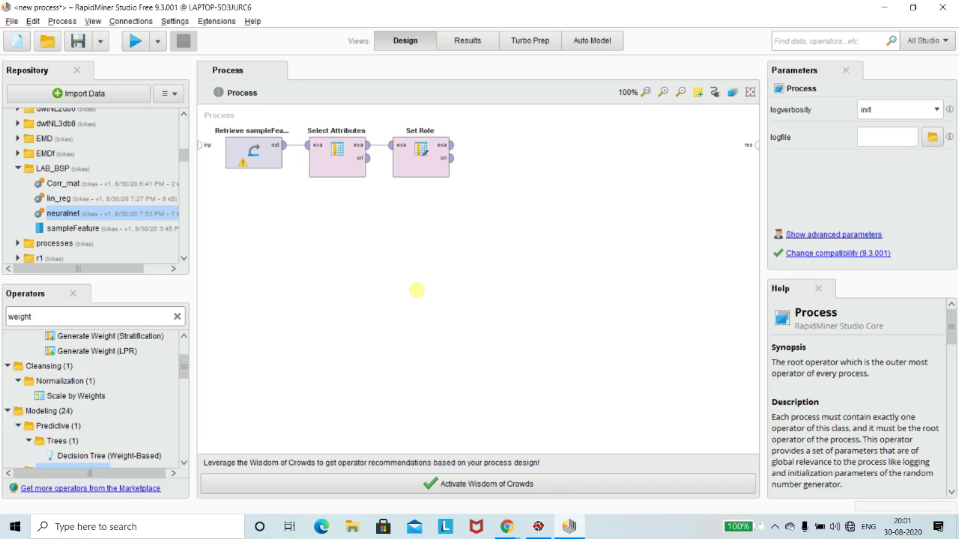
key(BackSpace)
key(BackSpace)
key(BackSpace)
key(BackSpace)
key(BackSpace)
key(BackSpace)
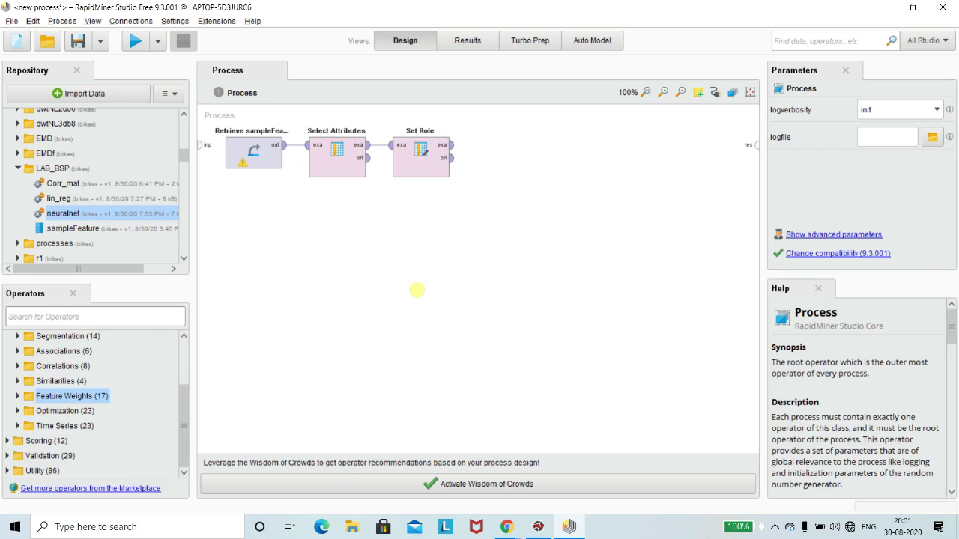
Search the operators for "feature weight" and add Weight by Information Gain after Set Role
text(feature )
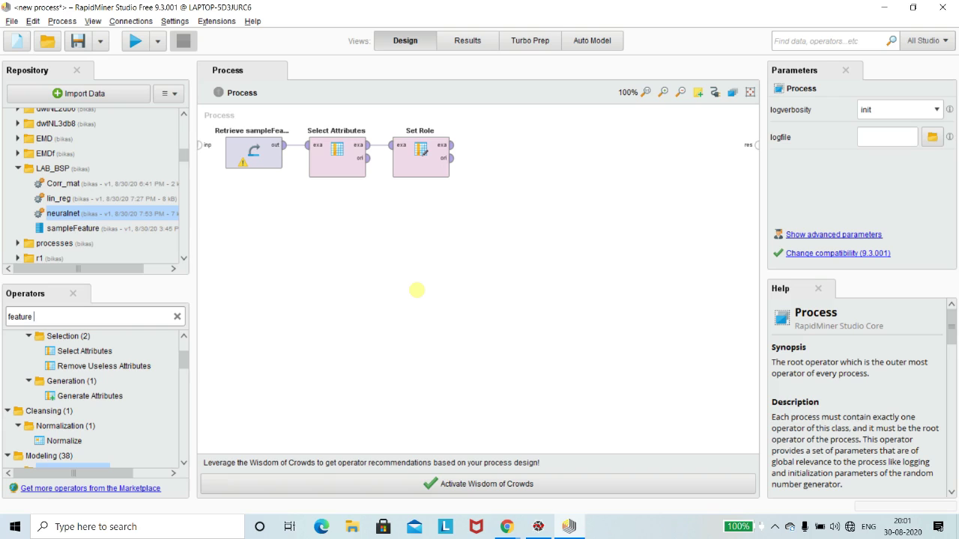
text(weight)
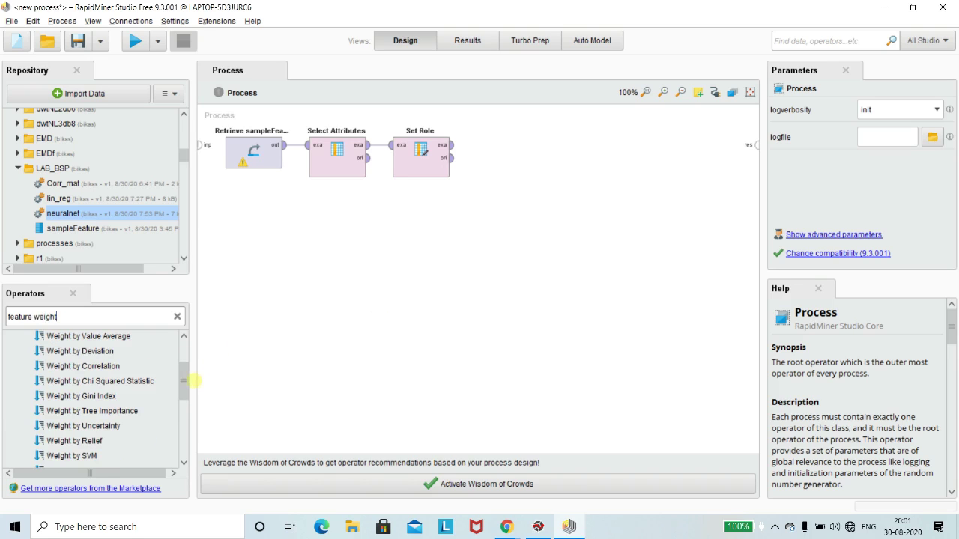
scroll(184, 369, up, 1)
scroll(183, 369, up, 2)
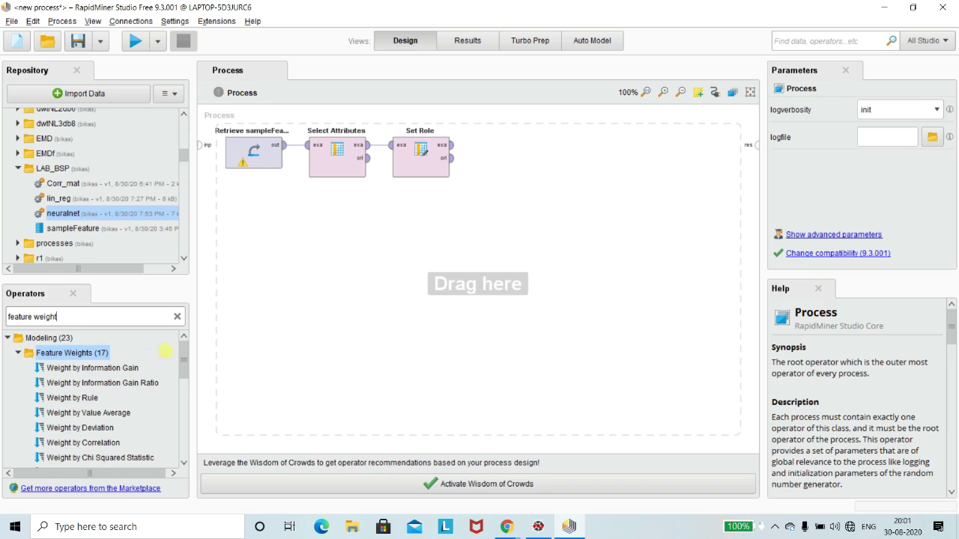
mouse_move(183, 361)
mouse_down()
mouse_move(169, 419)
mouse_move(177, 358)
mouse_up()
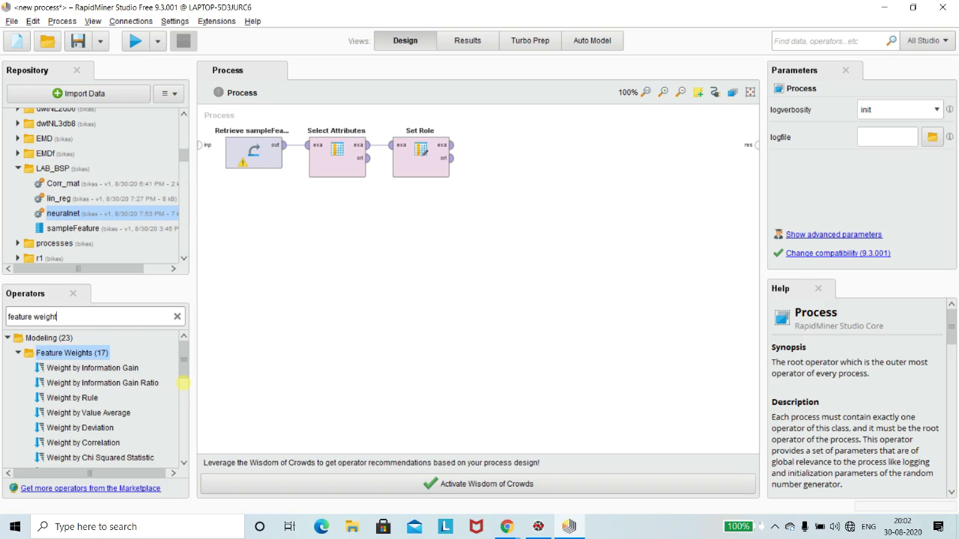
drag(183, 384, 520, 147)
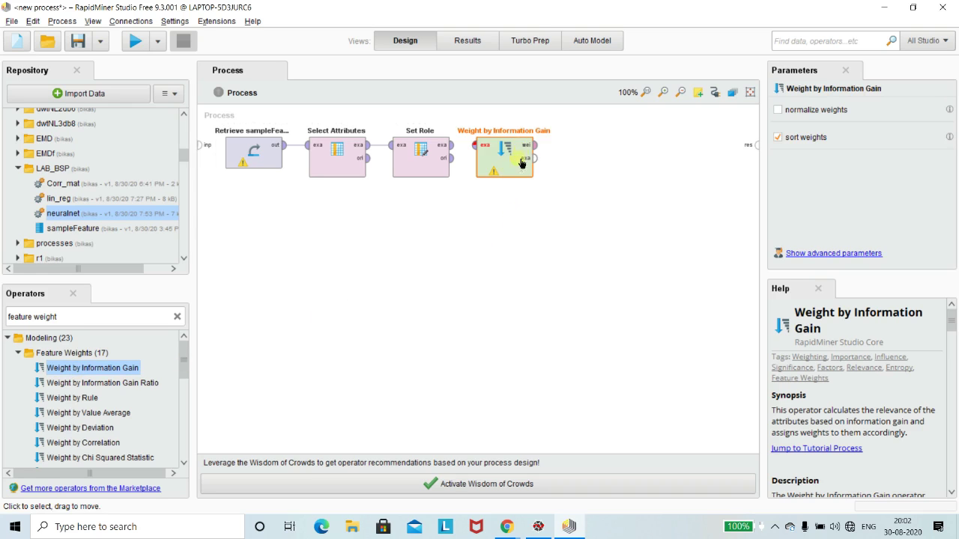
click(425, 295)
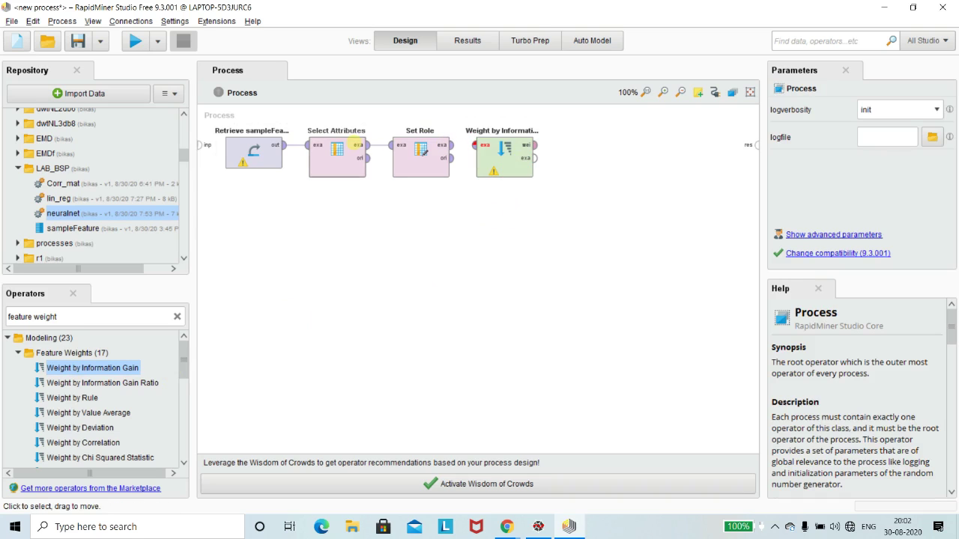
Connect Set Role's example set output to Weight by Information Gain, and the latter's weights output to the process result port
click(445, 141)
click(445, 142)
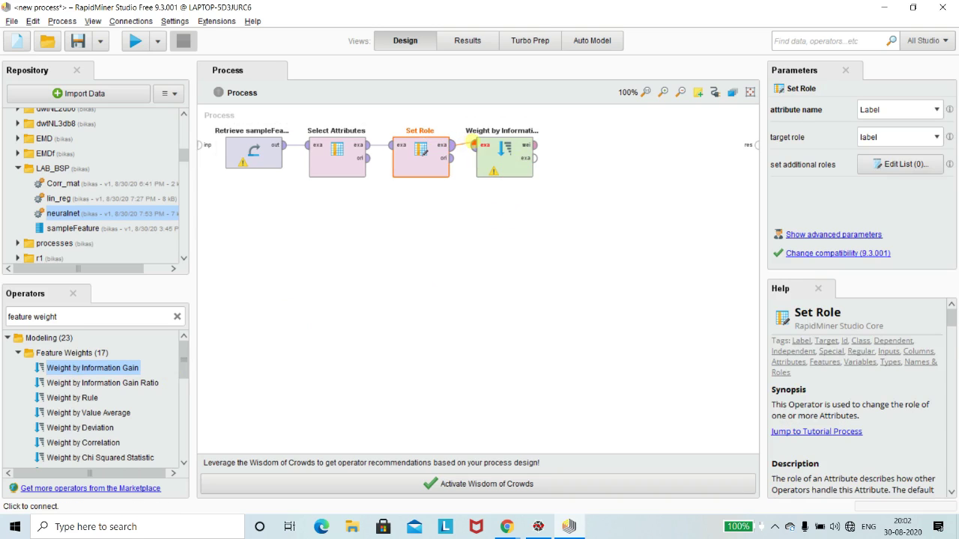
click(474, 145)
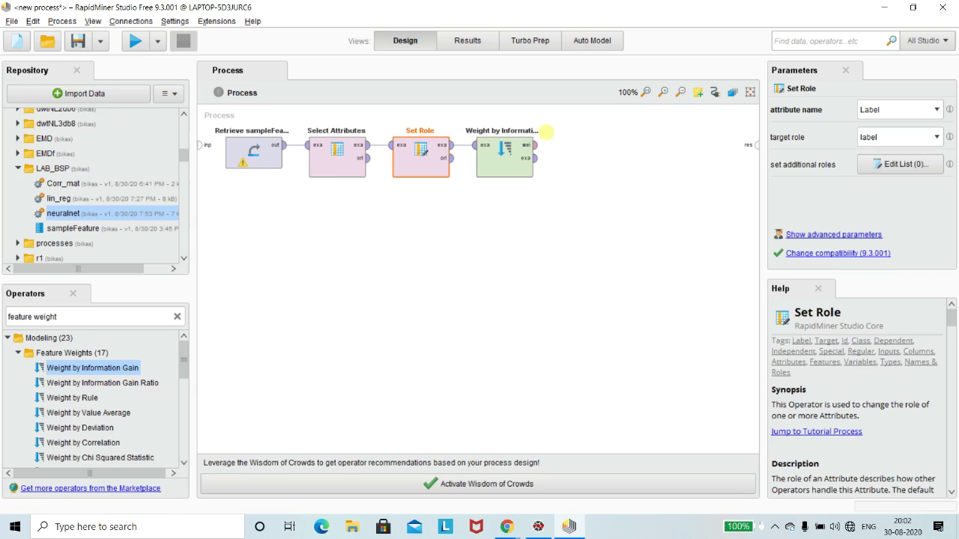
click(535, 145)
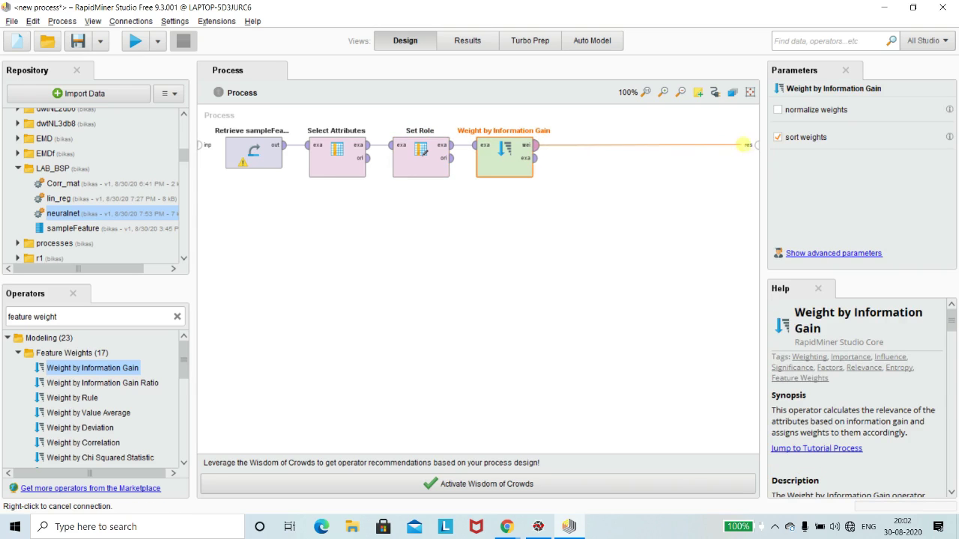
click(754, 144)
click(576, 245)
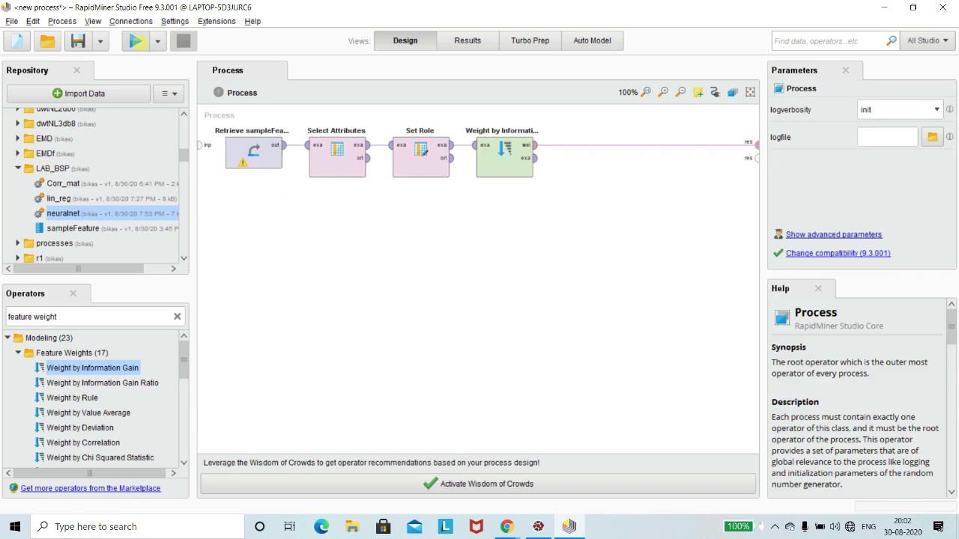
Run the process and view the attribute weights as a table and as a column chart
click(136, 41)
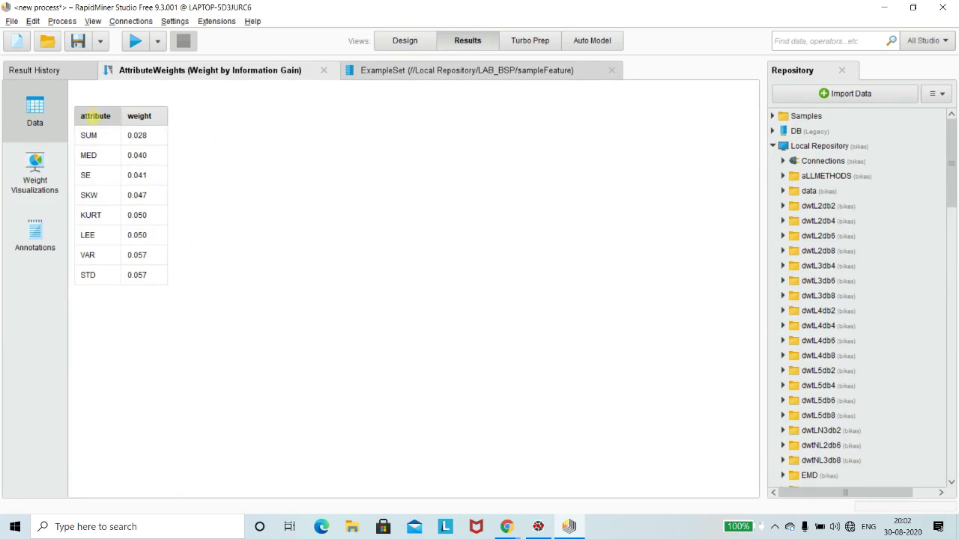
drag(88, 195, 97, 282)
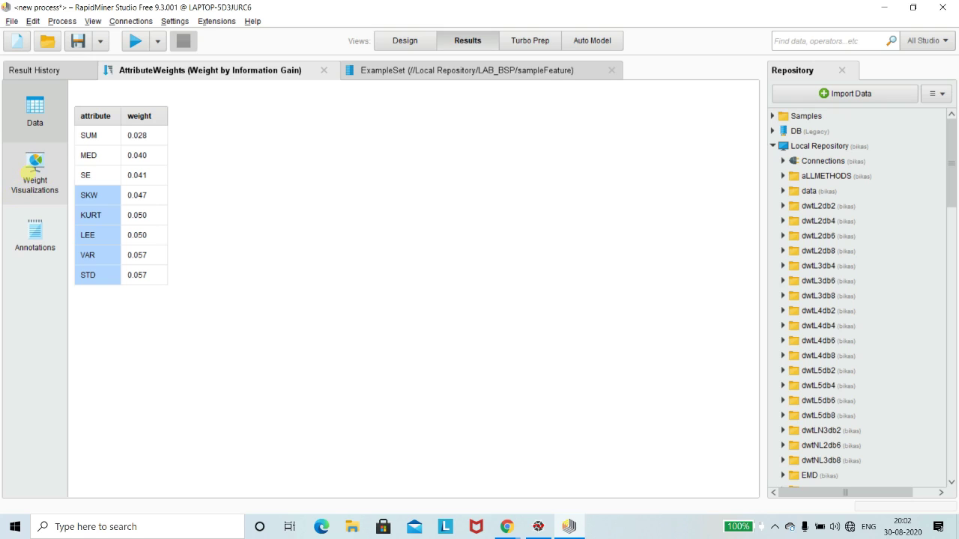
click(29, 171)
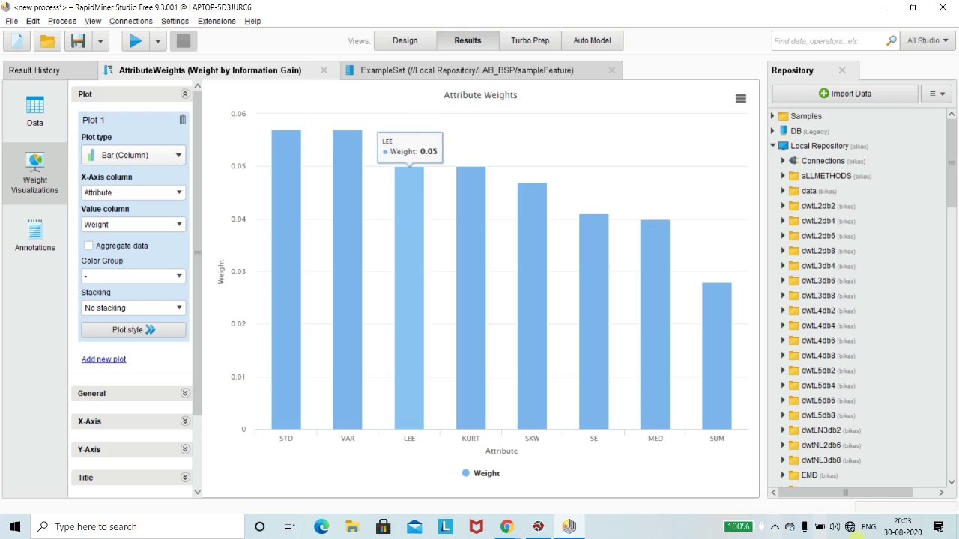
click(775, 527)
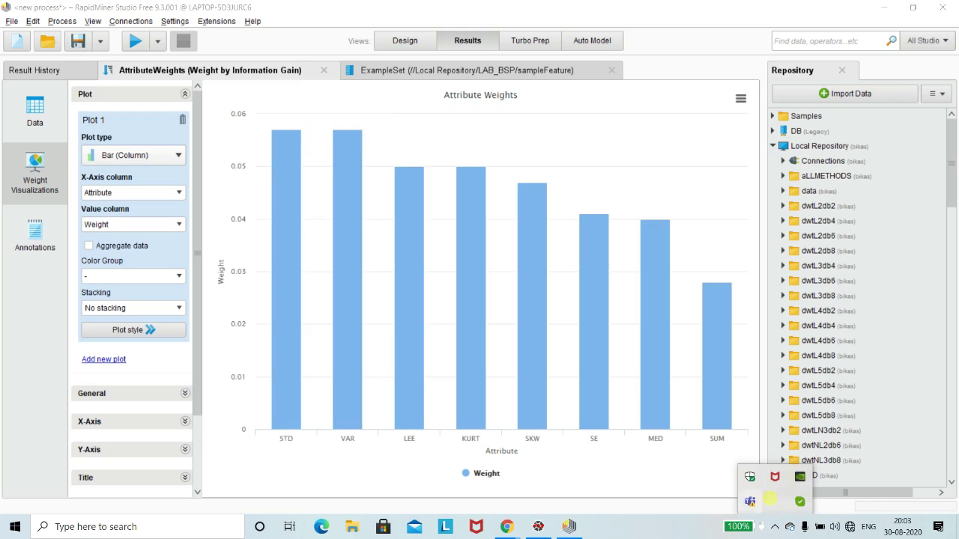
click(768, 502)
click(731, 510)
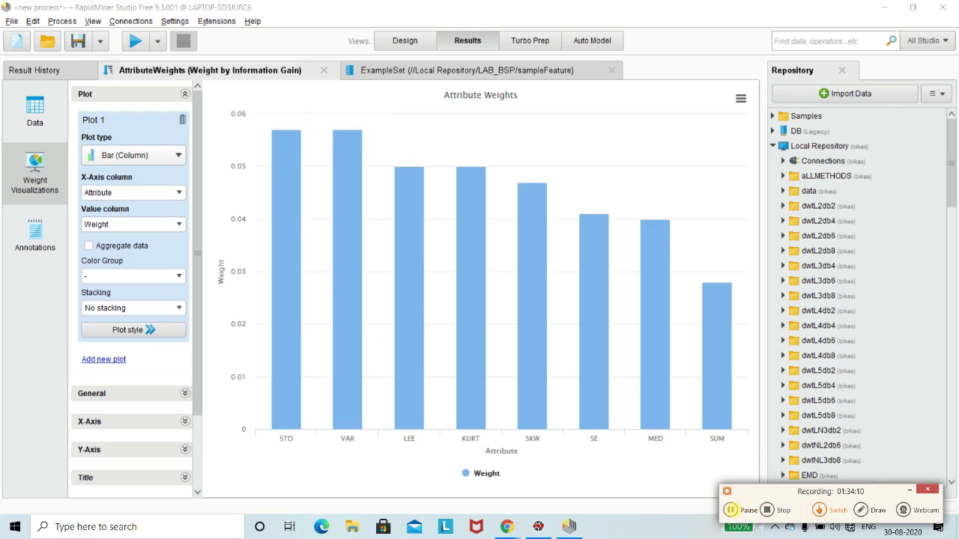
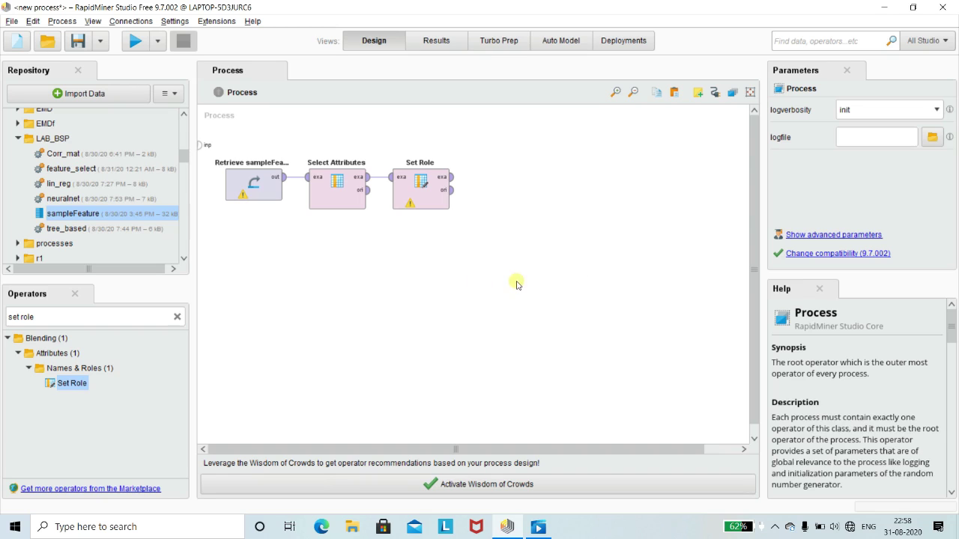
Search the operators for "feature weight" and add Weight by Information Gain after Set Role, with Weight by Information Gain Ratio below it
click(115, 319)
key(BackSpace)
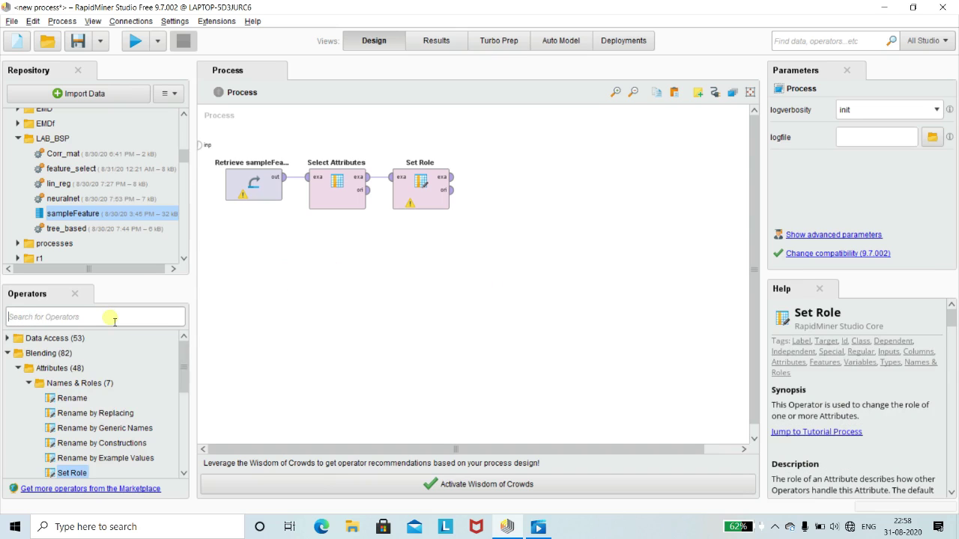
text(feat)
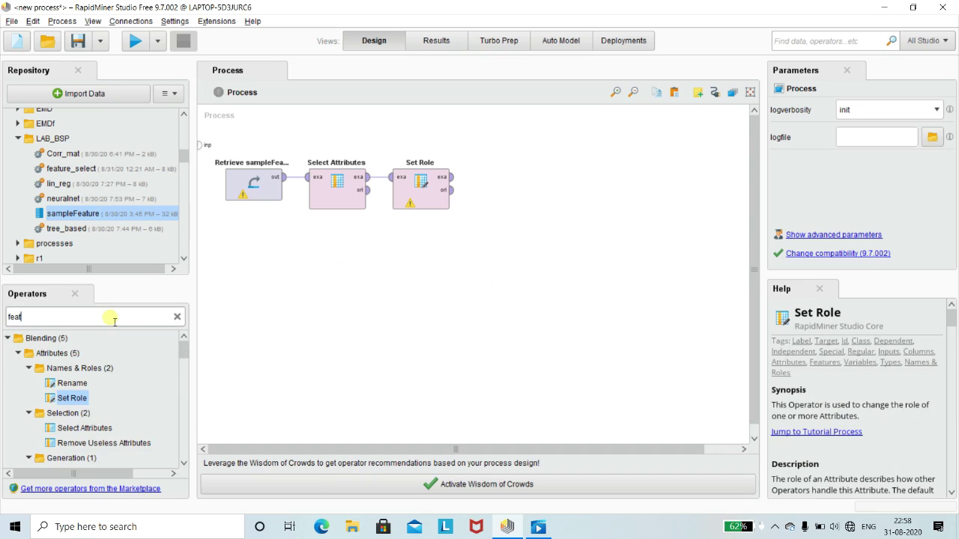
text(ure weight)
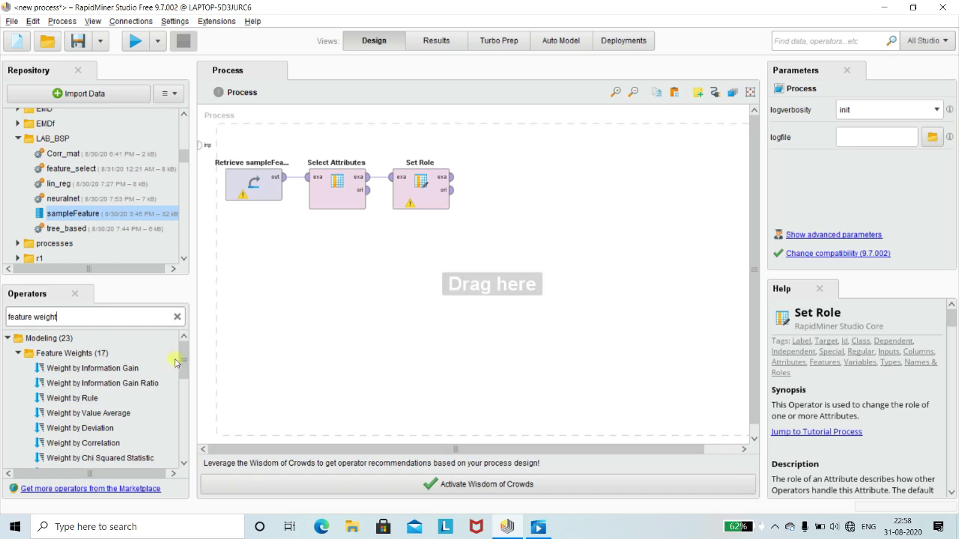
scroll(184, 372, down, 3)
scroll(184, 367, up, 2)
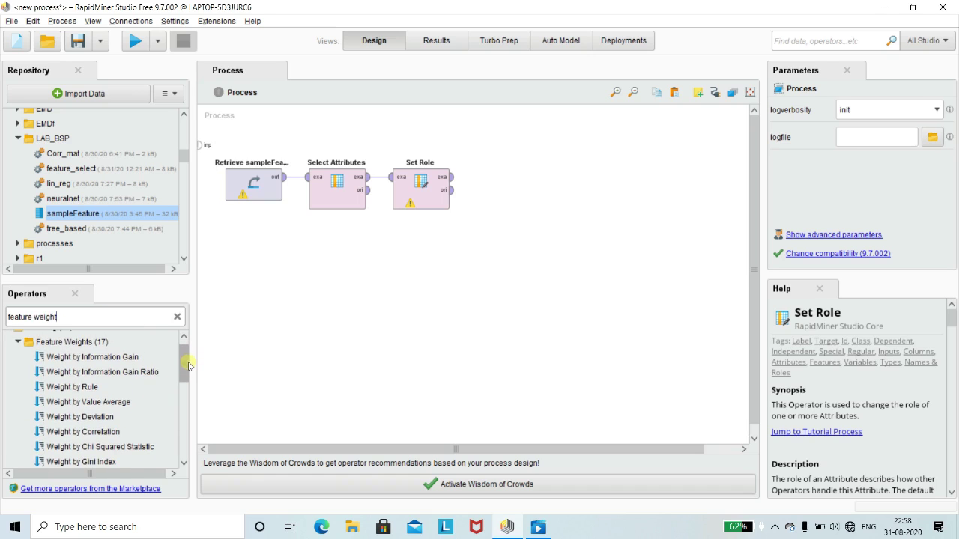
drag(114, 358, 496, 173)
drag(105, 378, 517, 252)
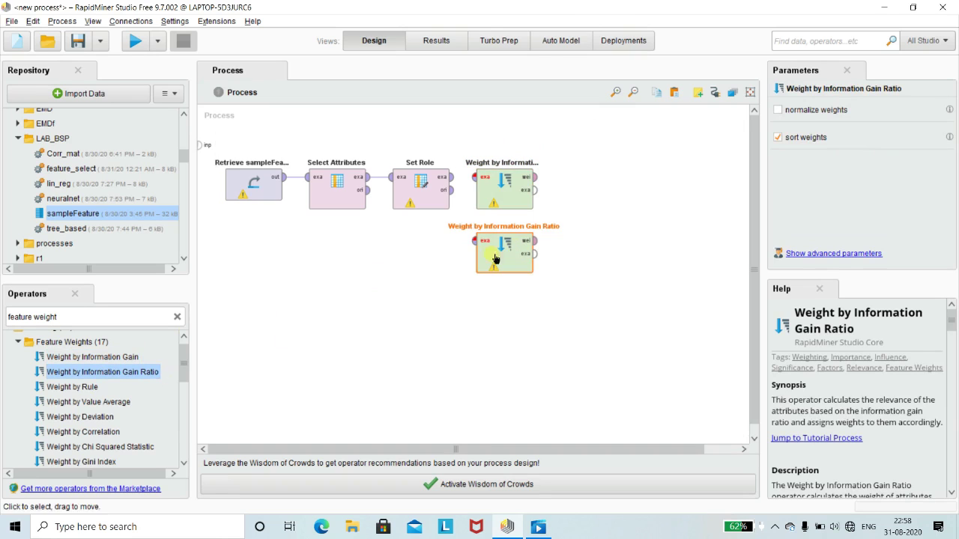
Add Weight by Correlation, Weight by Chi Squared Statistic and Weight by Gini Index to the process from the feature weight operators
click(86, 388)
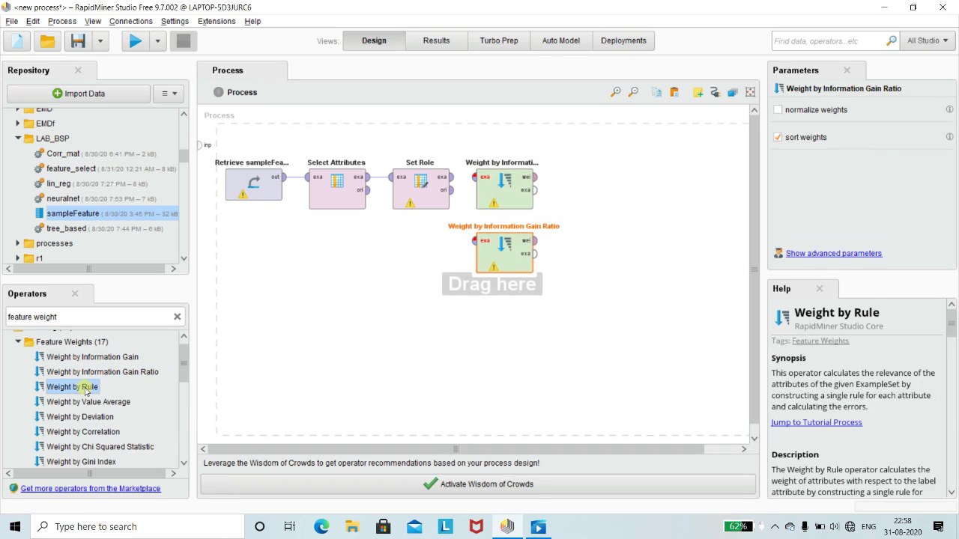
drag(86, 433, 507, 323)
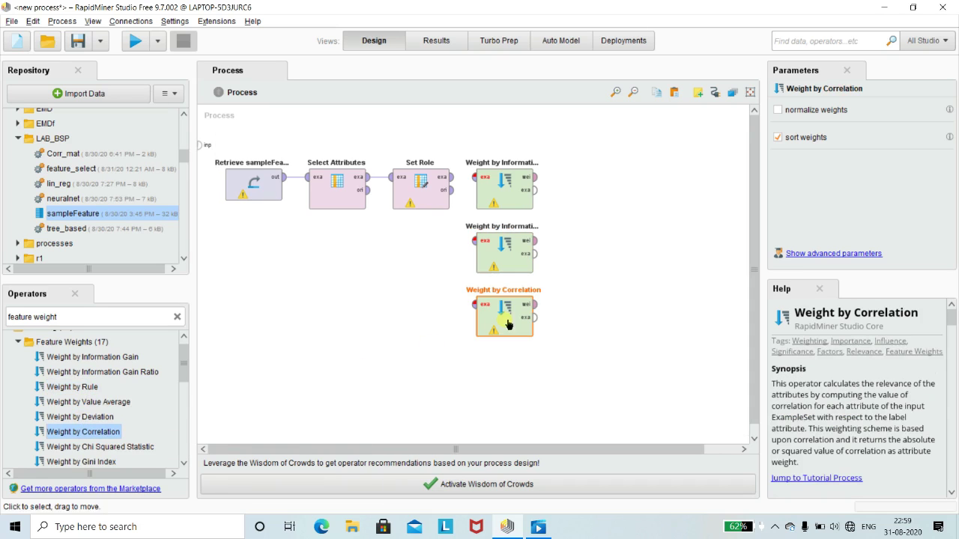
click(140, 448)
drag(139, 448, 490, 364)
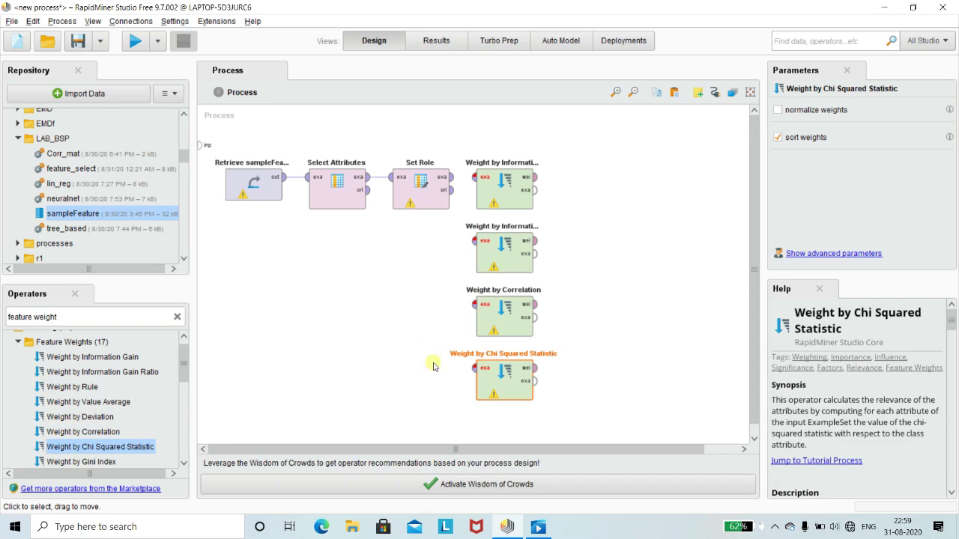
scroll(189, 389, down, 2)
drag(188, 390, 196, 407)
drag(97, 341, 441, 414)
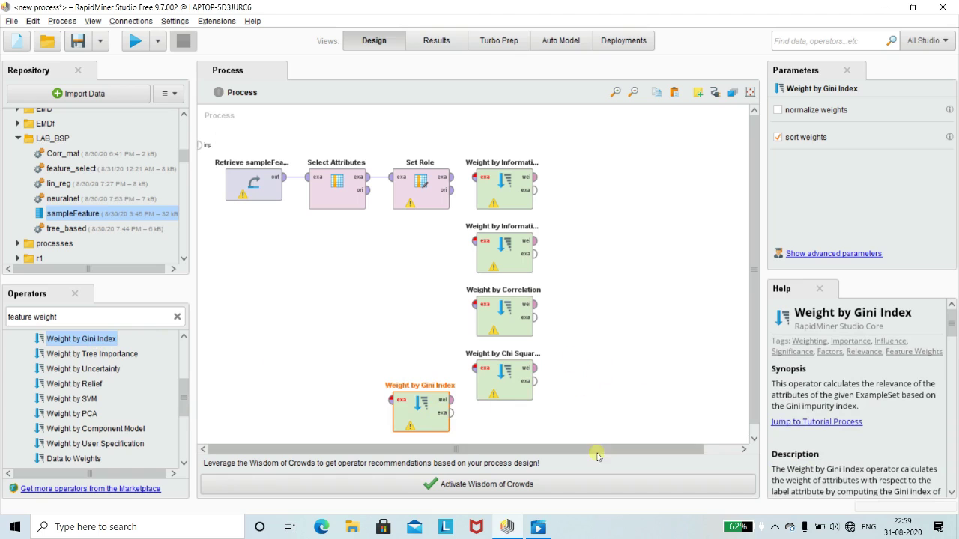
Widen the process canvas so that it extends to the process result port
scroll(747, 389, down, 2)
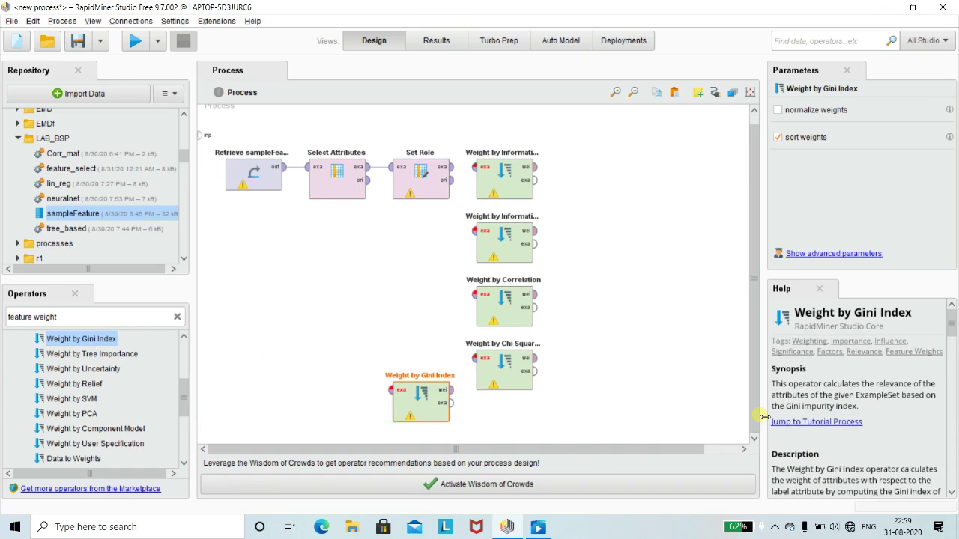
drag(413, 408, 412, 408)
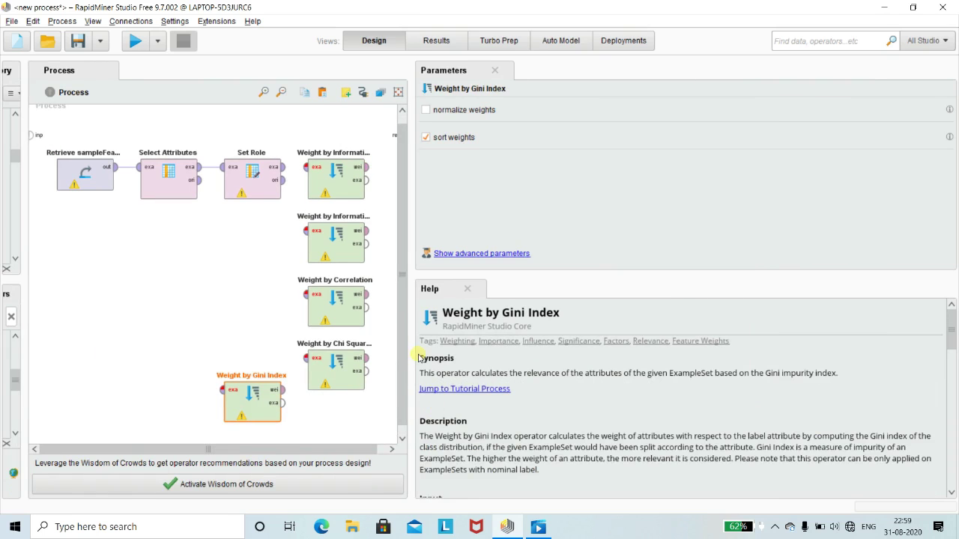
drag(413, 356, 792, 359)
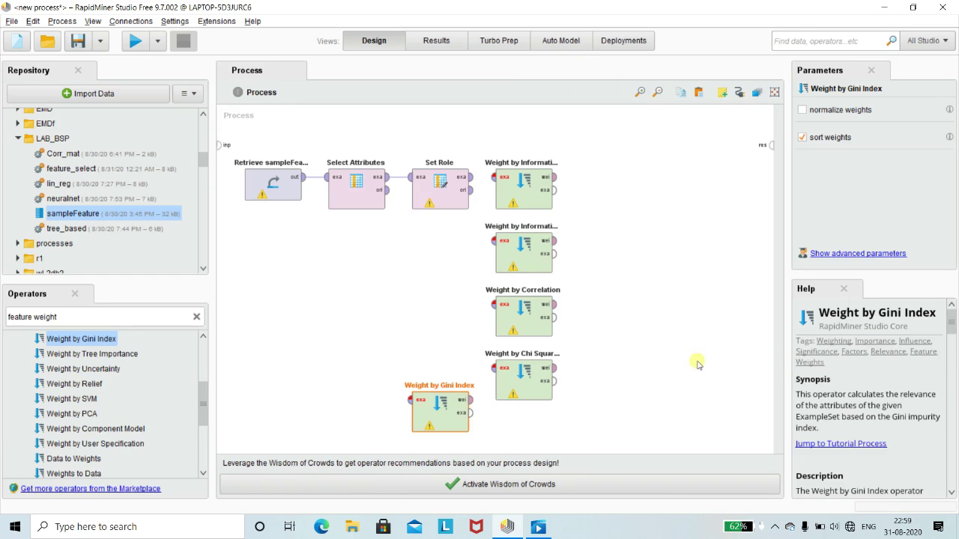
Arrange the five weighting operators in one evenly spaced vertical column beside Set Role, ending with Weight by Gini Index
click(526, 198)
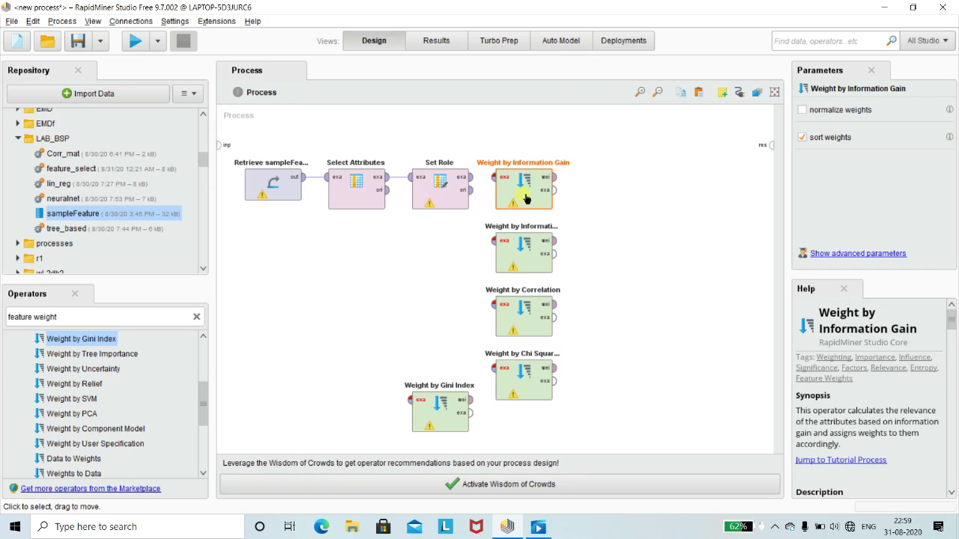
drag(530, 206, 531, 173)
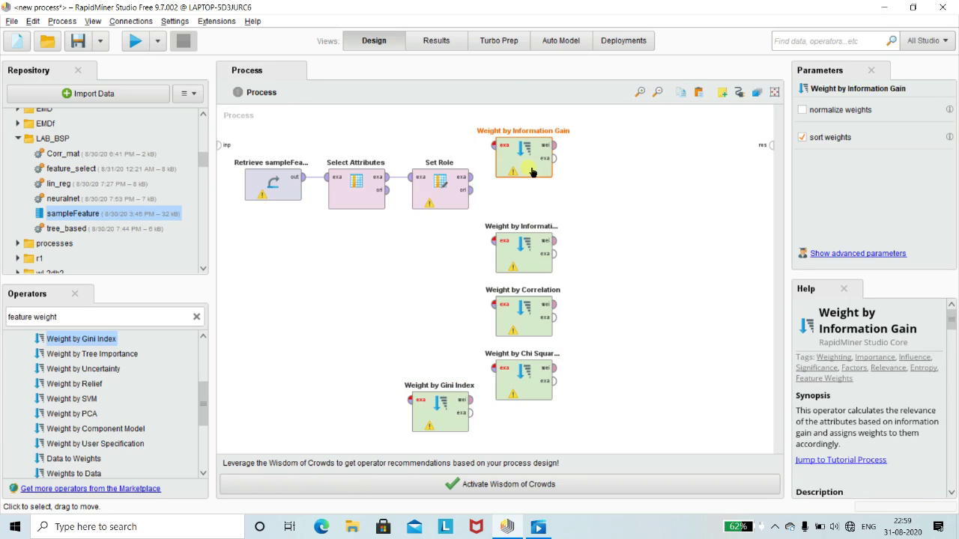
click(535, 264)
drag(535, 264, 542, 234)
drag(582, 265, 540, 290)
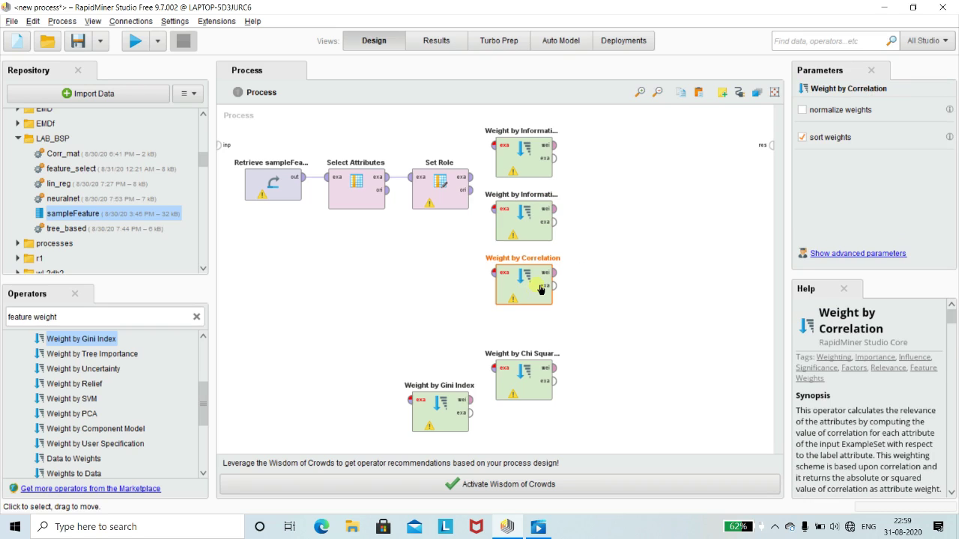
click(550, 327)
click(530, 386)
drag(530, 386, 537, 360)
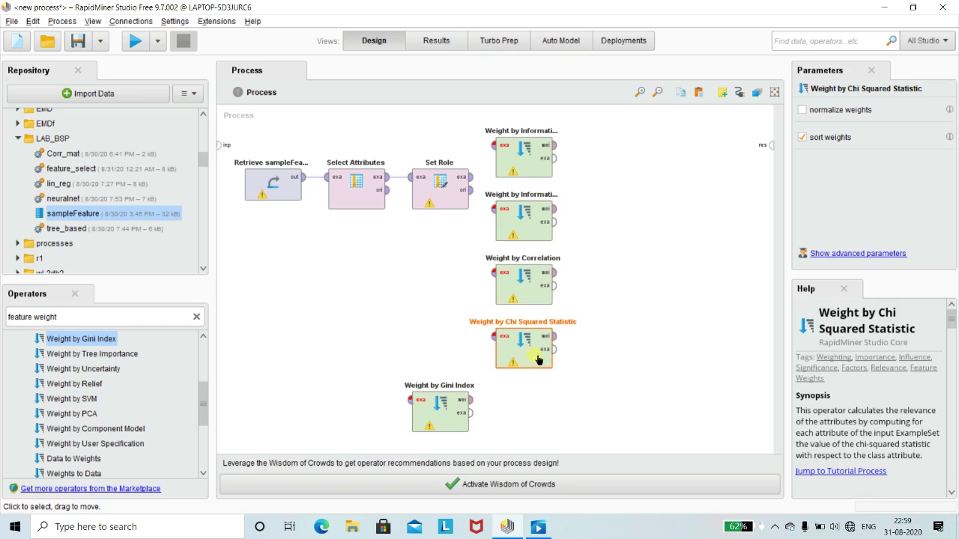
click(432, 411)
drag(431, 410, 515, 411)
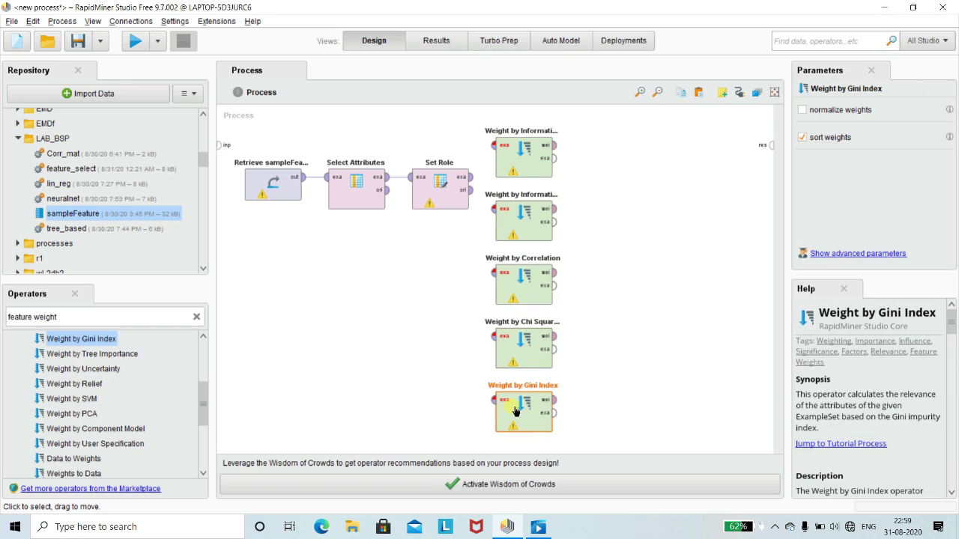
click(600, 386)
Read the help description of Weight by Gini Index, and look at the chi squared, correlation and information gain ratio operators
click(535, 408)
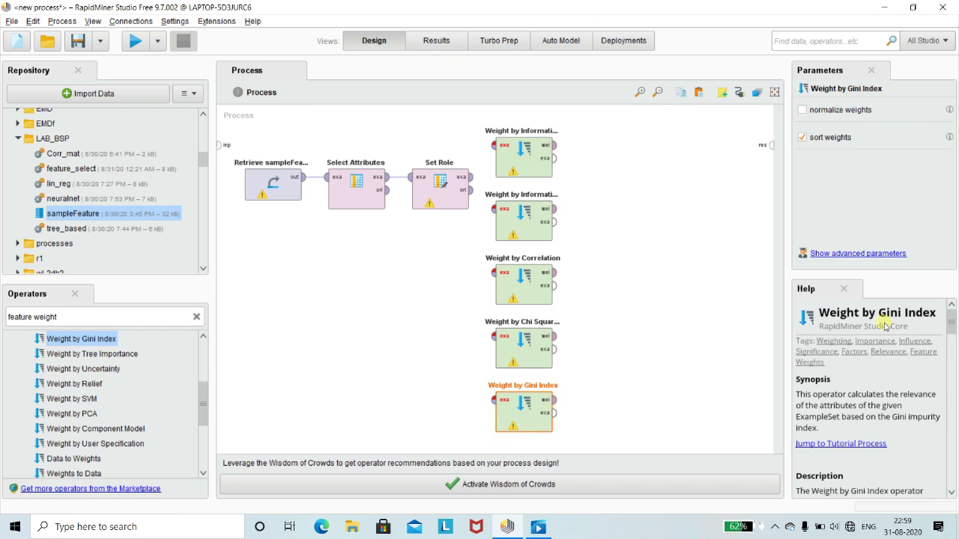
drag(951, 328, 955, 342)
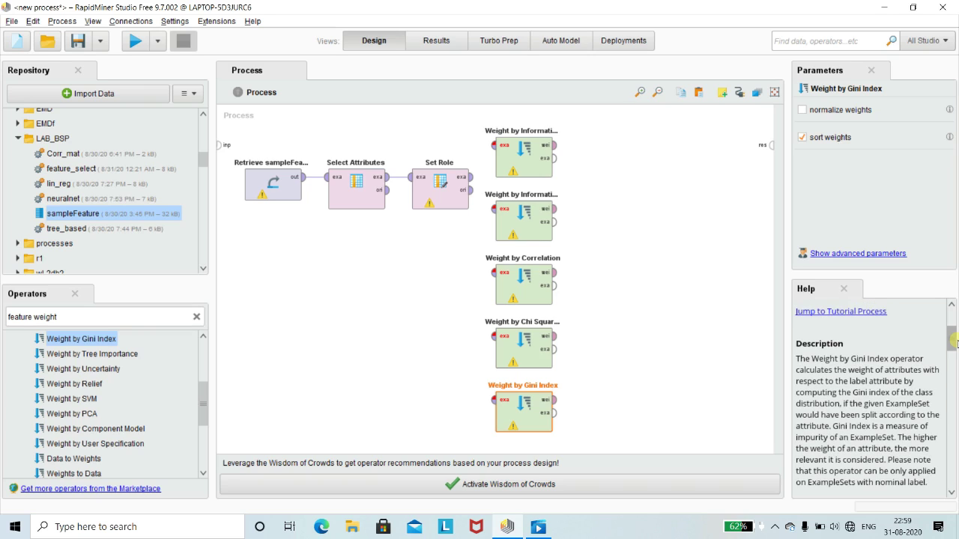
drag(955, 342, 957, 343)
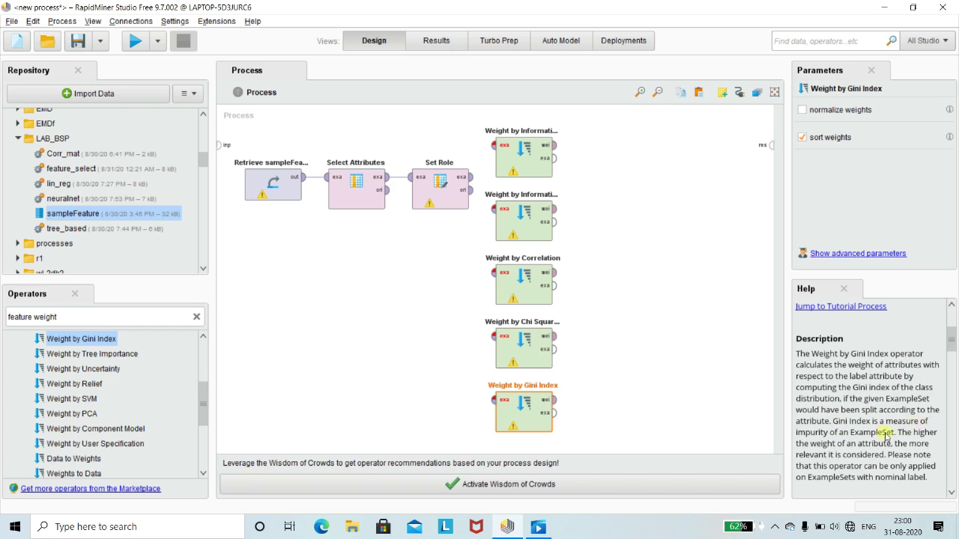
click(714, 411)
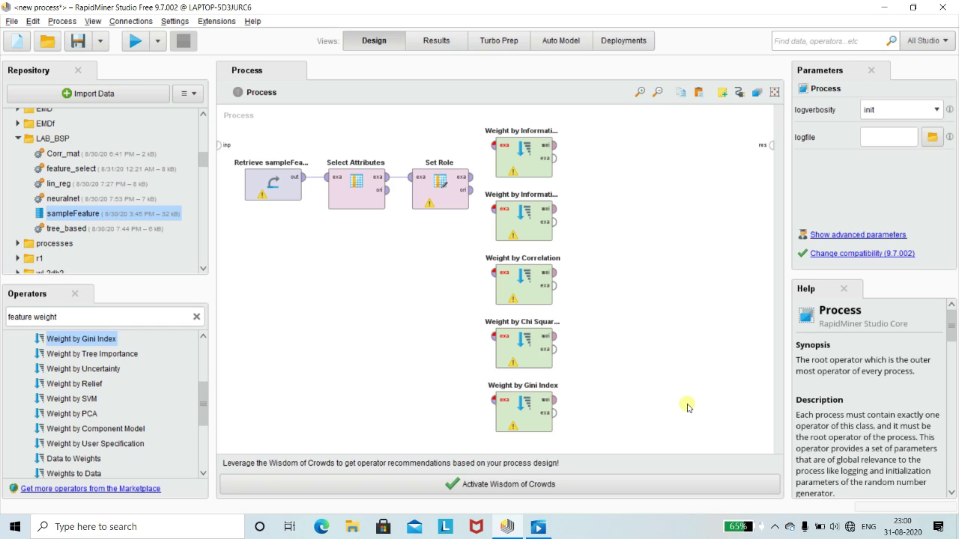
click(546, 360)
click(525, 299)
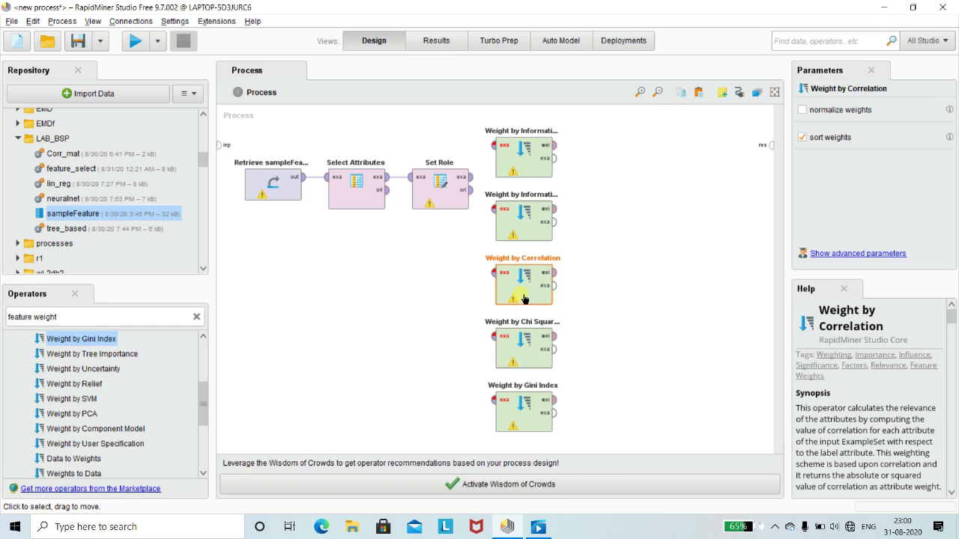
click(524, 219)
click(421, 330)
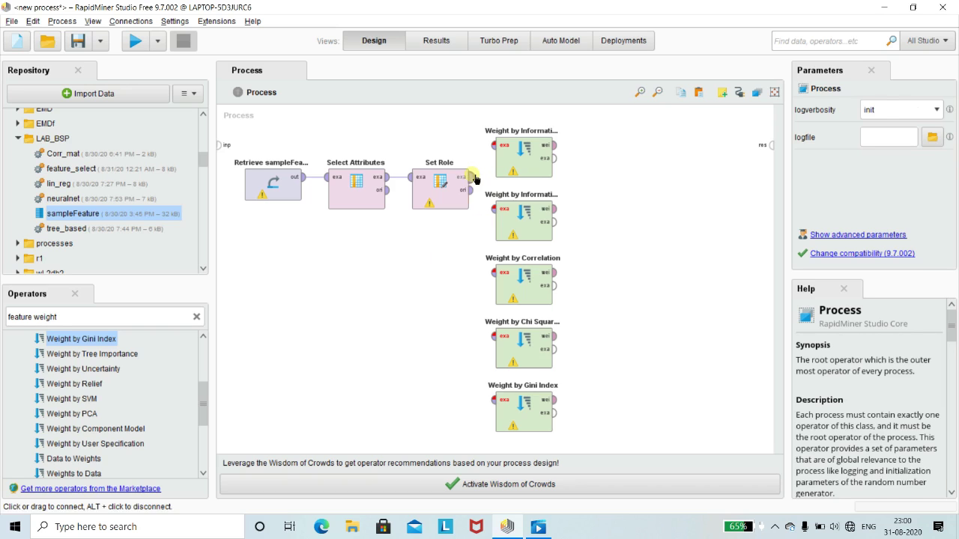
Connect Set Role's example set output directly to the Weight by Information Gain input
drag(470, 178, 493, 145)
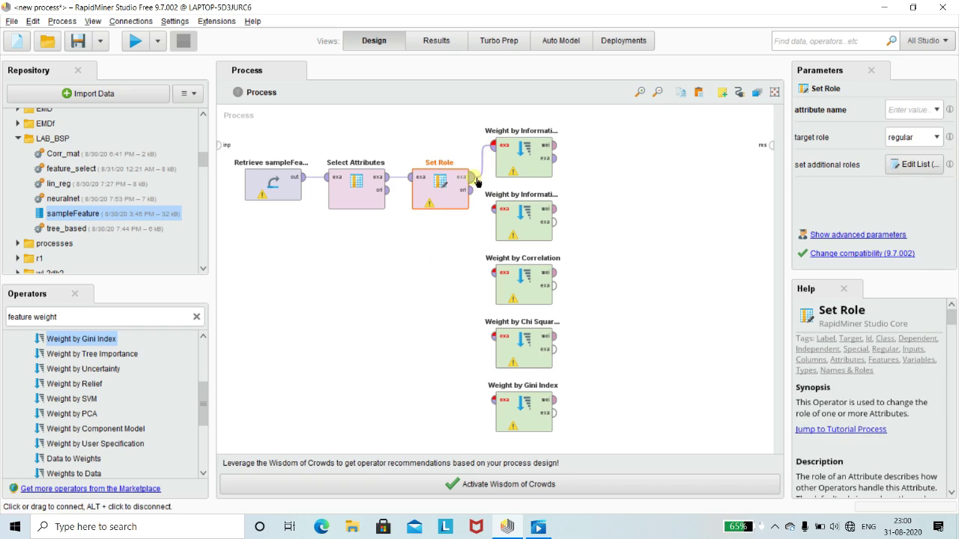
drag(476, 182, 497, 145)
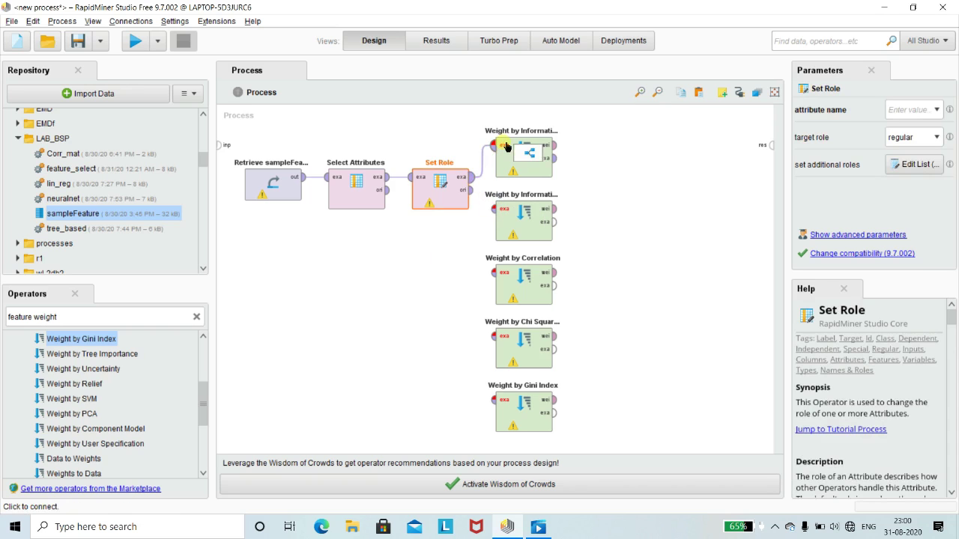
click(452, 309)
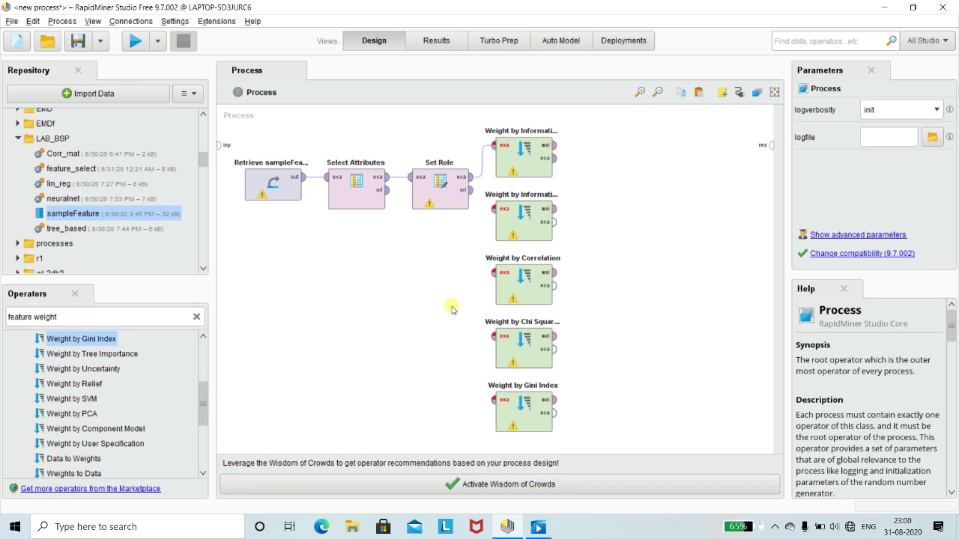
Search the operators for "multiply", add Multiply below Select Attributes, and connect its first output to Weight by Information Gain
triple_click(126, 320)
key(BackSpace)
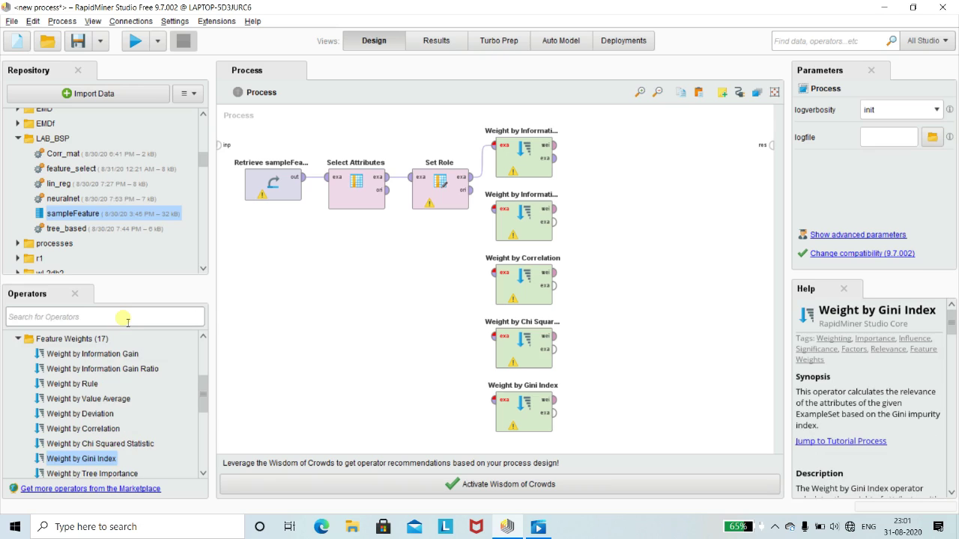
text(multiply)
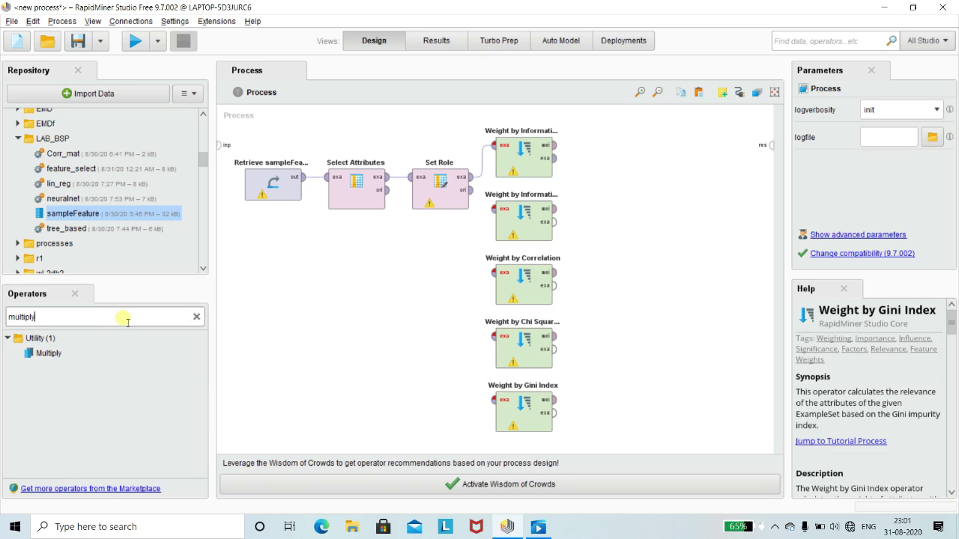
drag(47, 352, 495, 146)
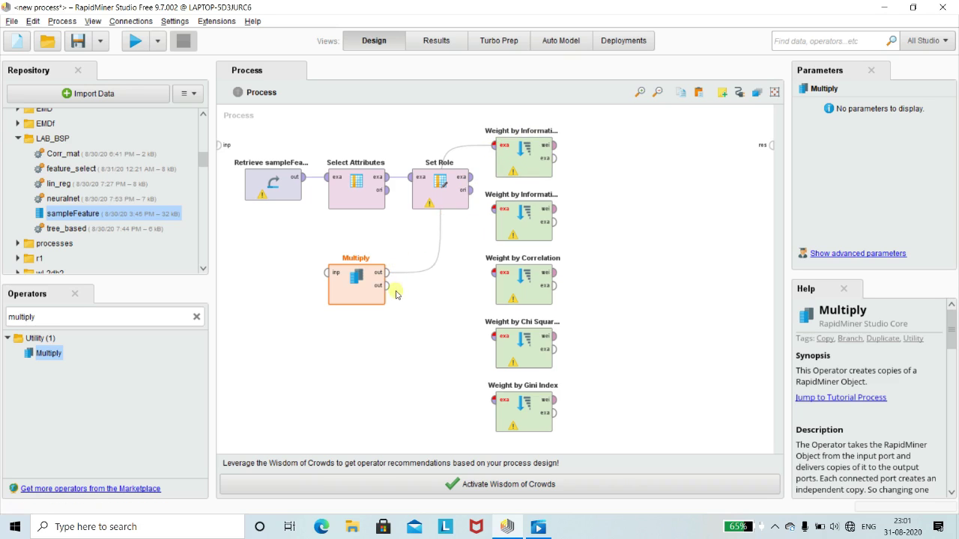
Connect Multiply's further outputs to the remaining four weighting operators, and Set Role's example set output to Multiply's input
drag(387, 286, 494, 217)
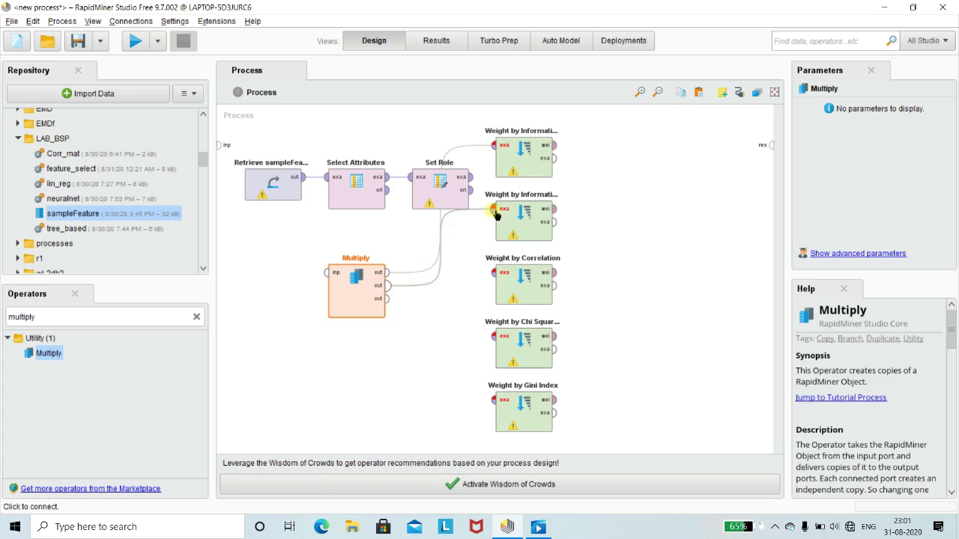
drag(388, 301, 440, 300)
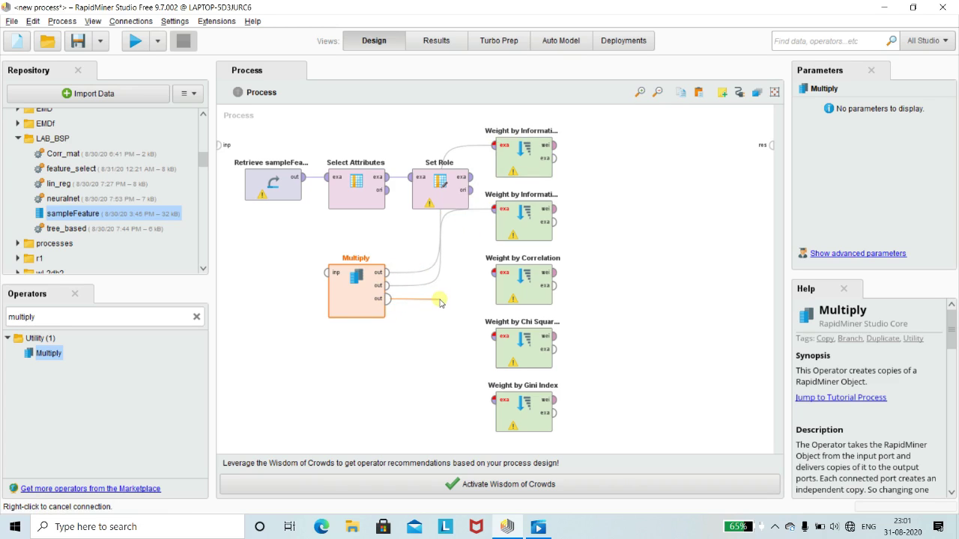
drag(438, 301, 495, 277)
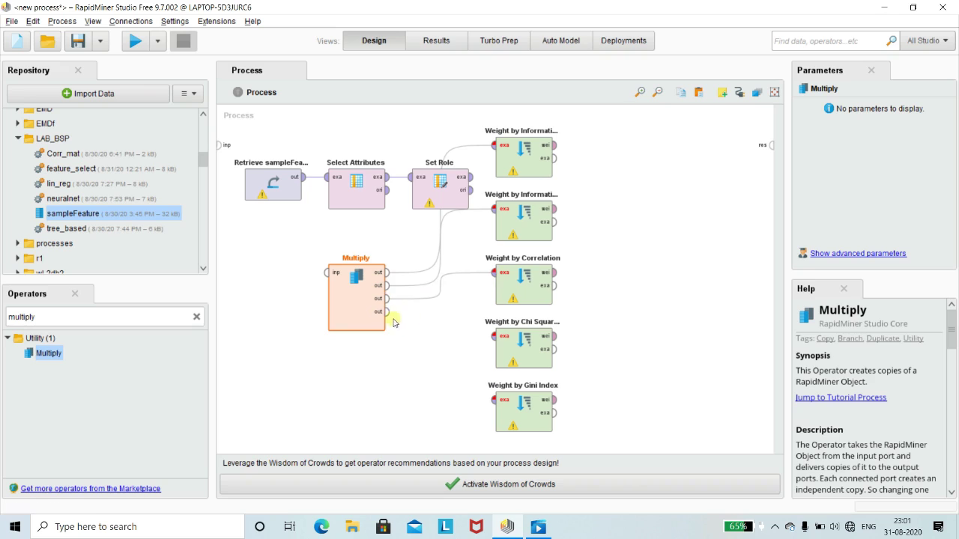
drag(391, 316, 494, 336)
drag(389, 330, 496, 400)
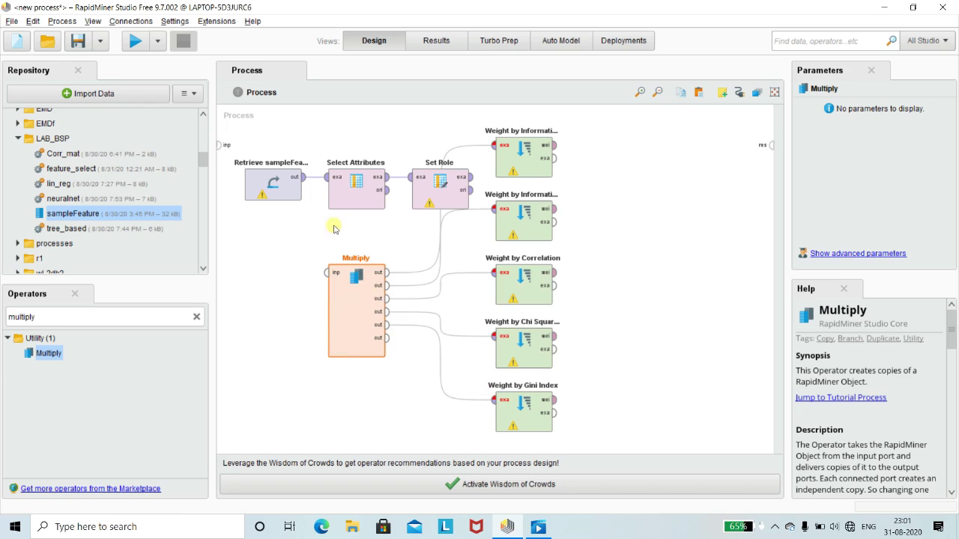
click(472, 181)
click(327, 274)
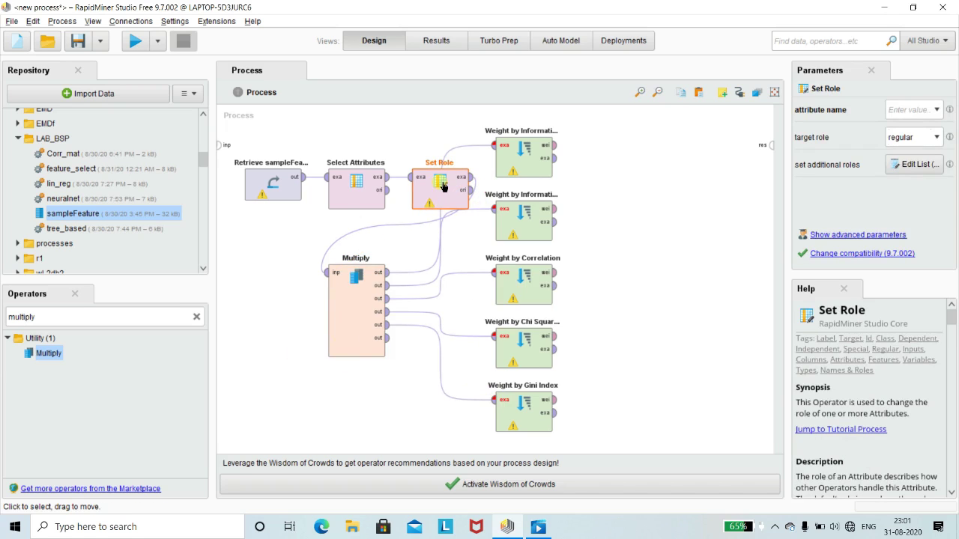
Keep all as the attribute filter type of Select Attributes
click(364, 197)
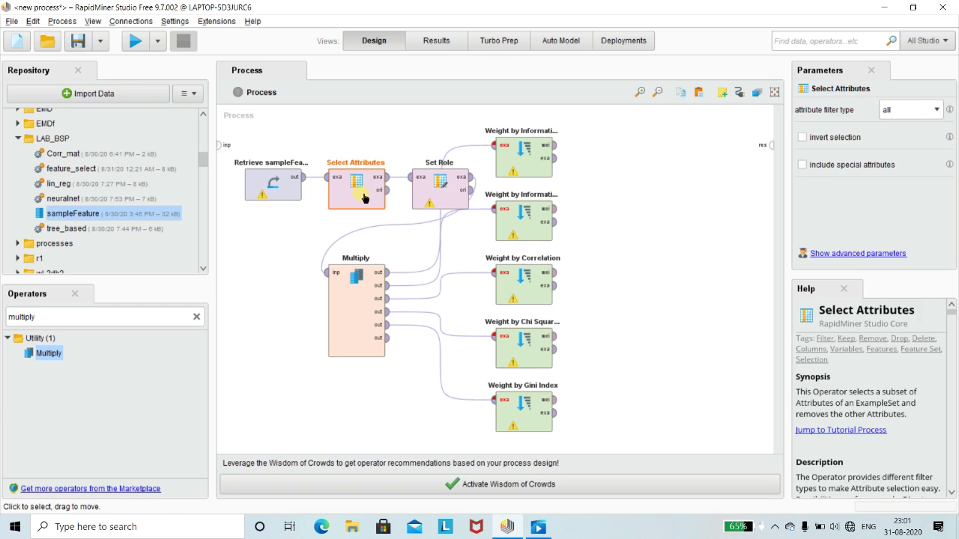
click(937, 109)
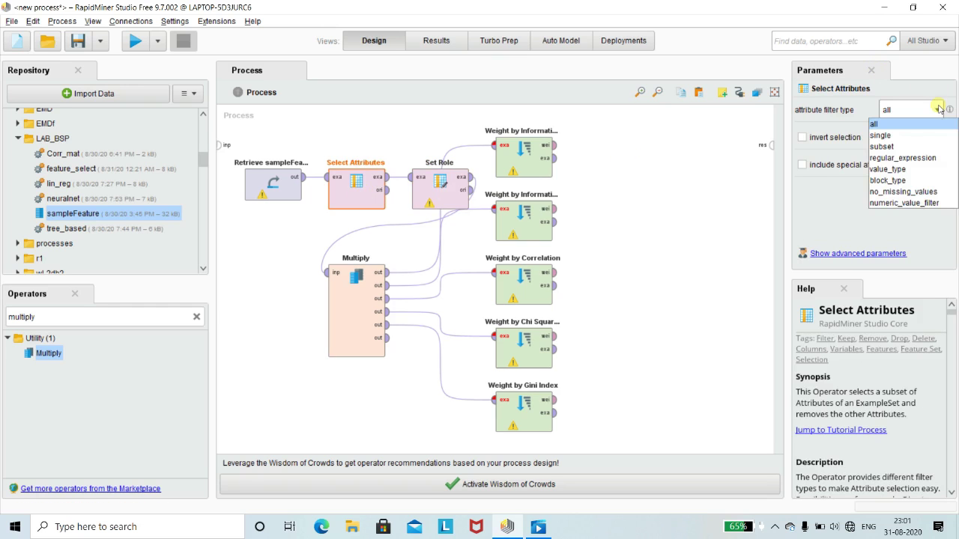
click(926, 125)
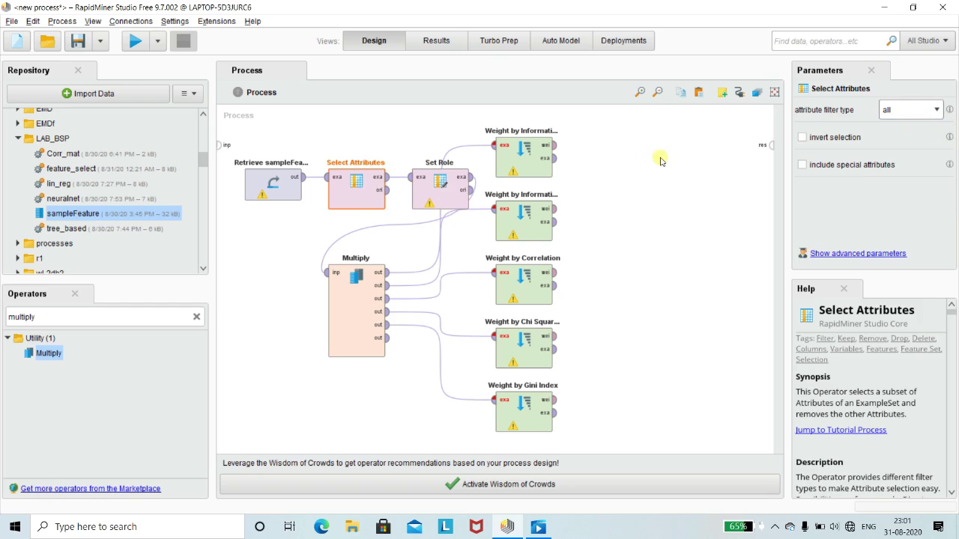
Choose Label as the attribute name in Set Role, keeping regular as its target role
click(436, 197)
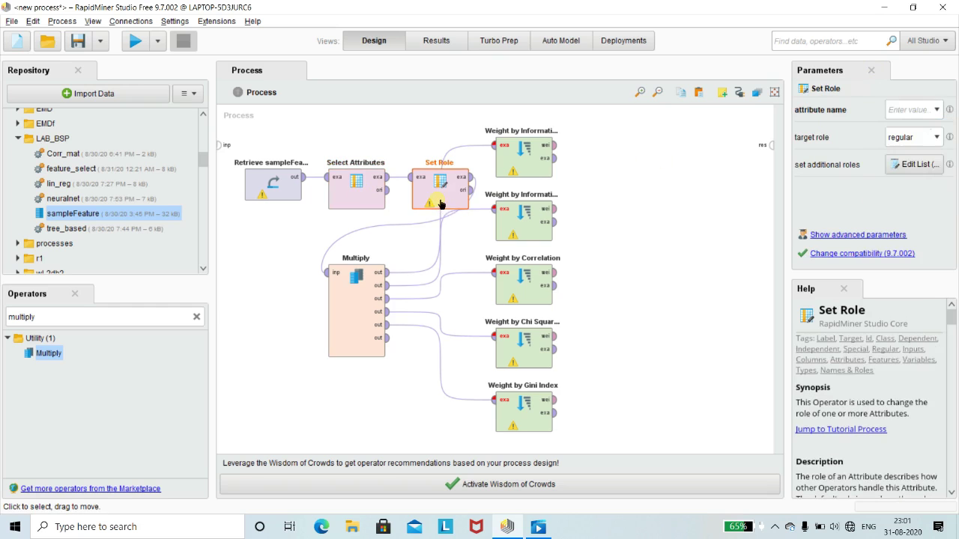
click(937, 110)
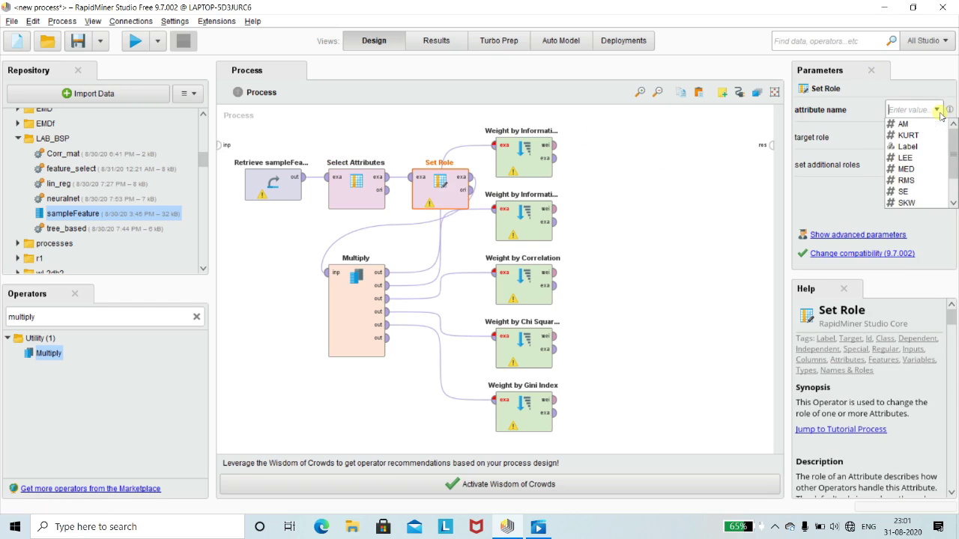
click(917, 147)
click(937, 138)
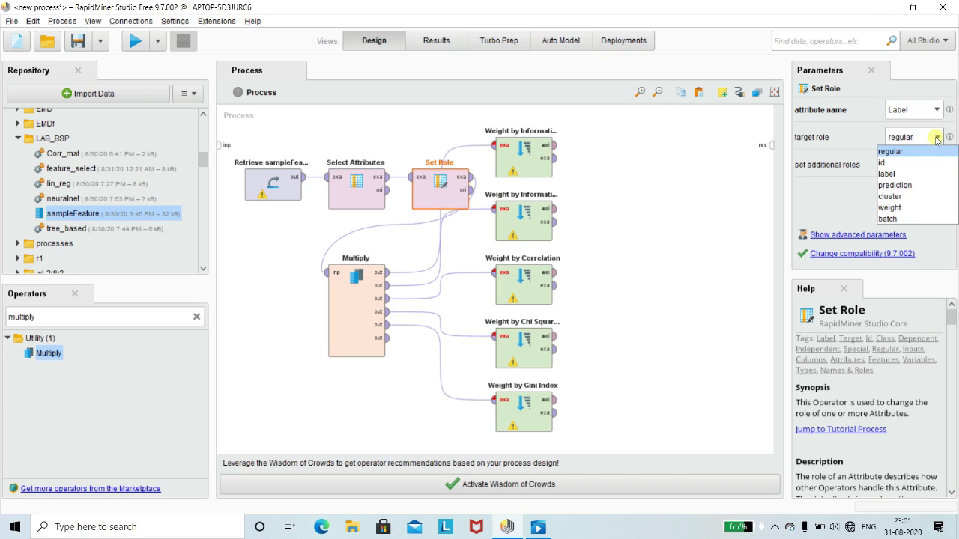
click(936, 140)
click(675, 223)
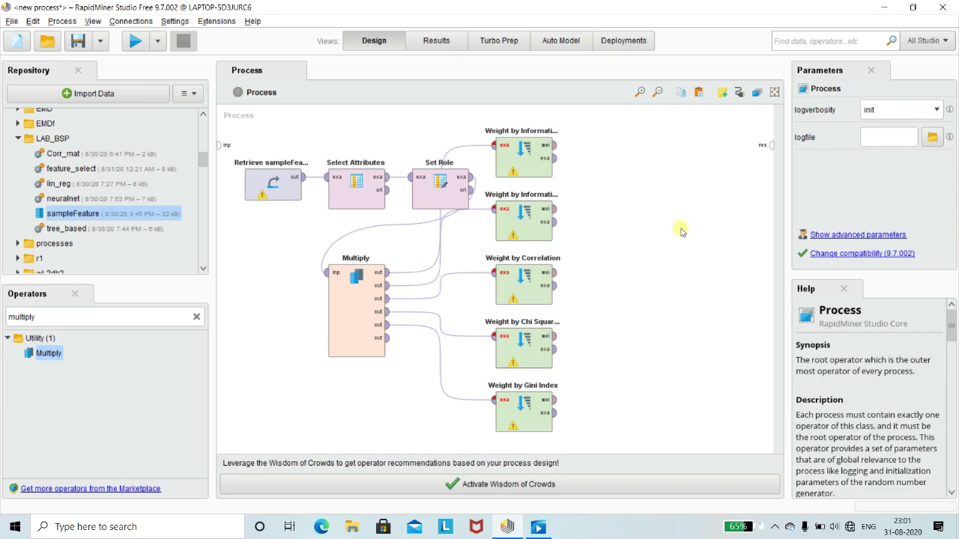
Shift the column of five weighting operators toward the result ports, and place Multiply between Set Role and that column
drag(531, 171, 657, 171)
click(539, 216)
drag(539, 216, 649, 213)
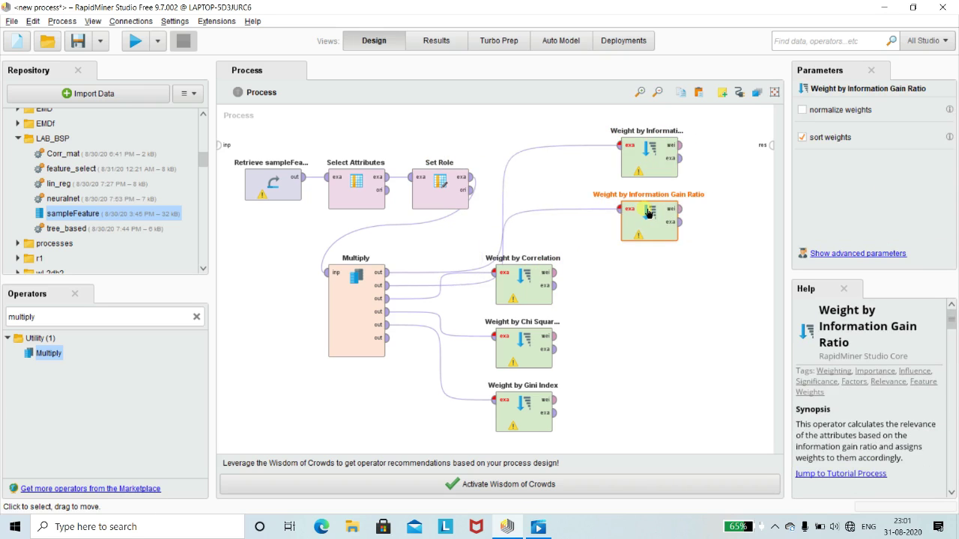
drag(540, 270, 651, 286)
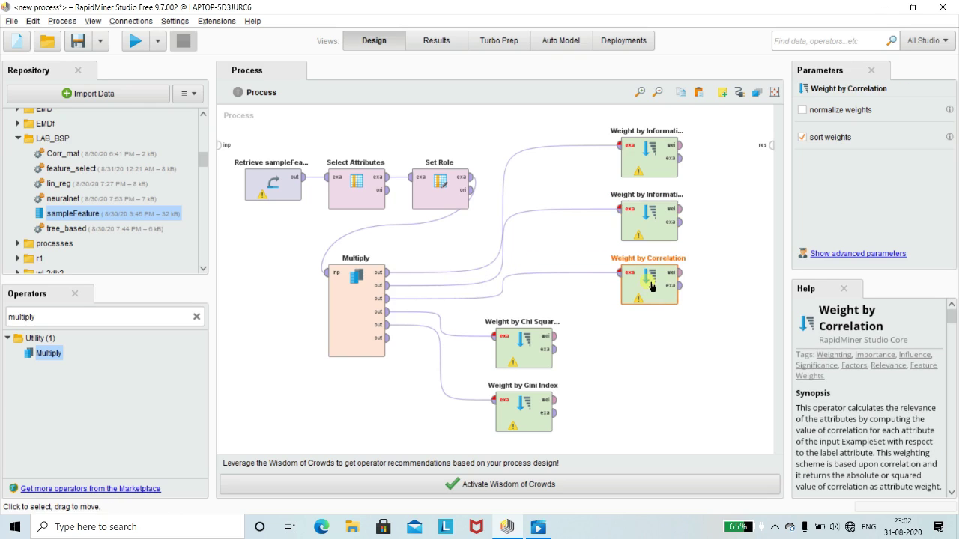
drag(536, 357, 659, 355)
drag(525, 400, 650, 401)
drag(357, 336, 524, 248)
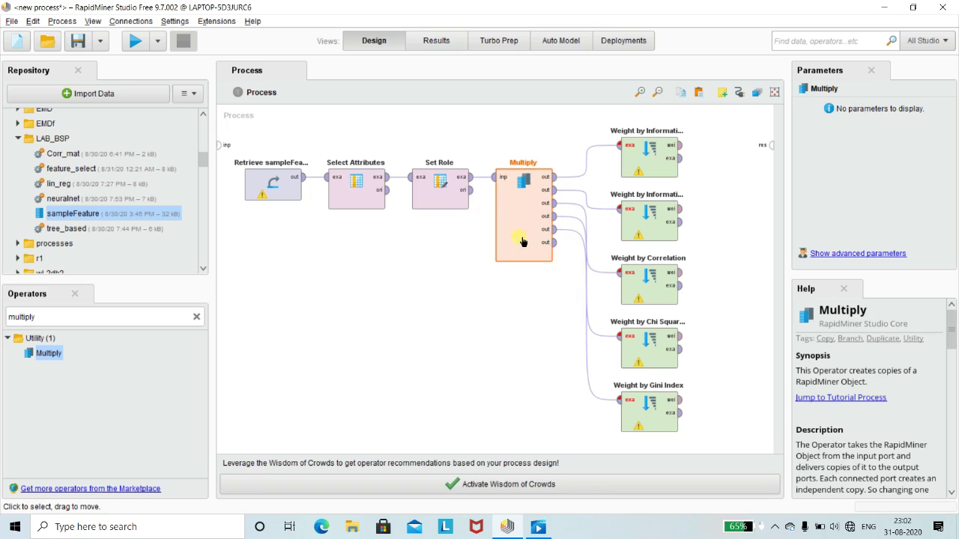
click(539, 307)
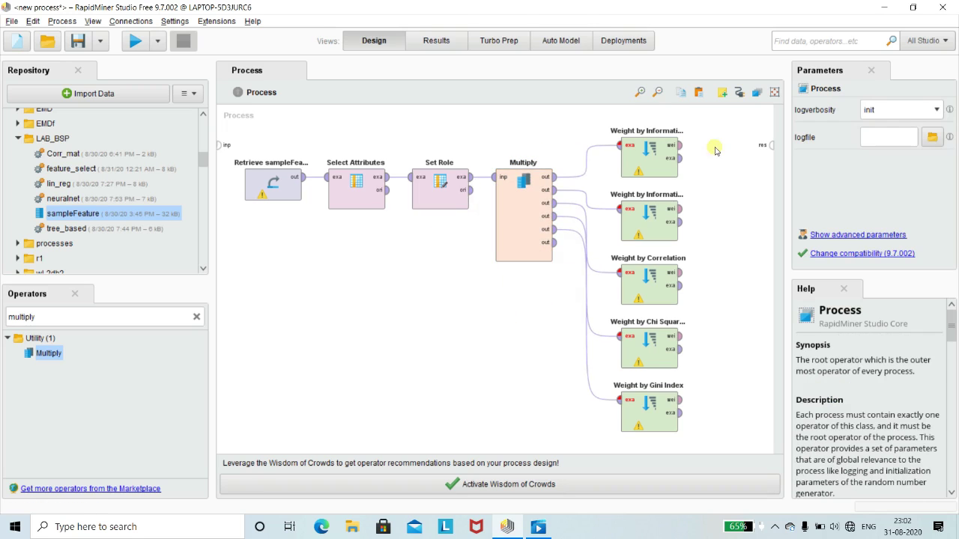
Connect Weight by Information Gain's weights output to the first result port, and replace that link with the weights of Weight by Information Gain Ratio
click(686, 149)
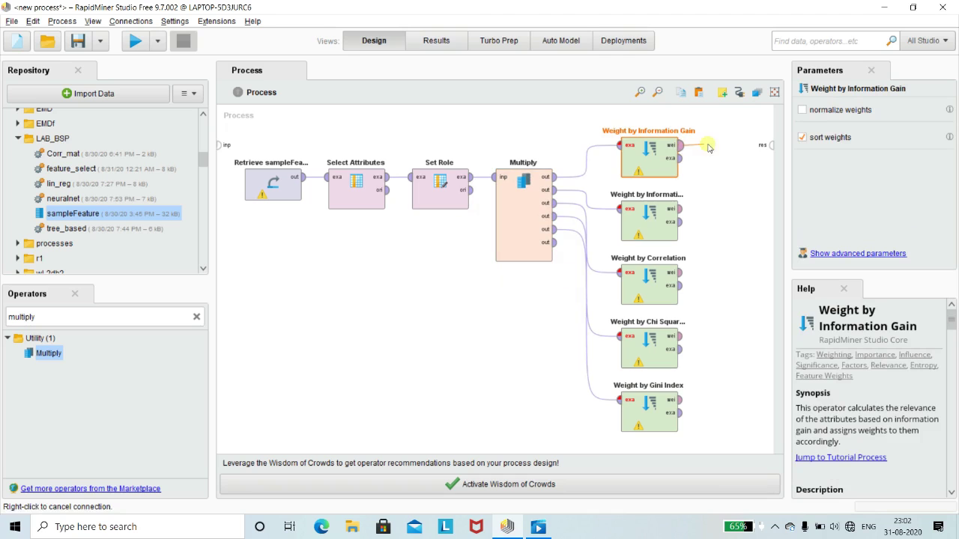
click(771, 145)
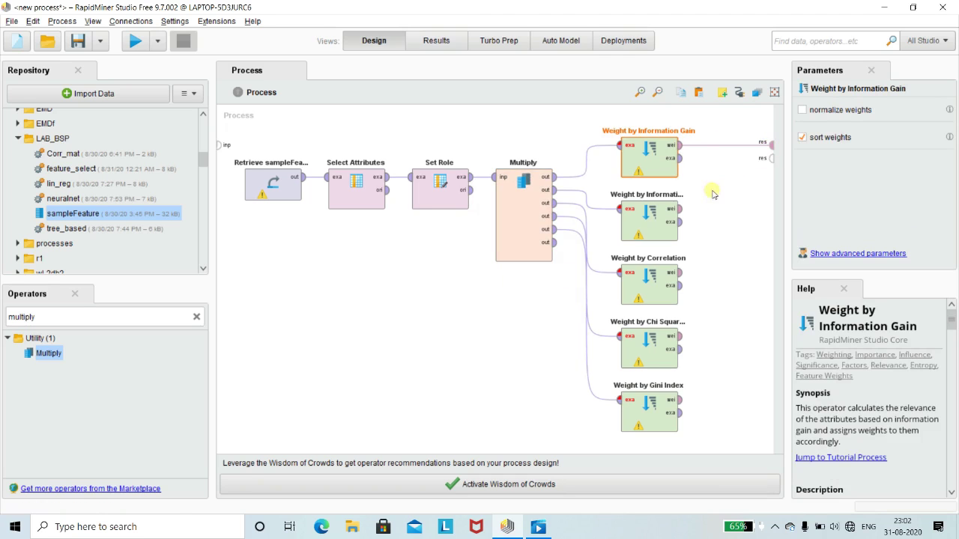
click(678, 208)
click(771, 158)
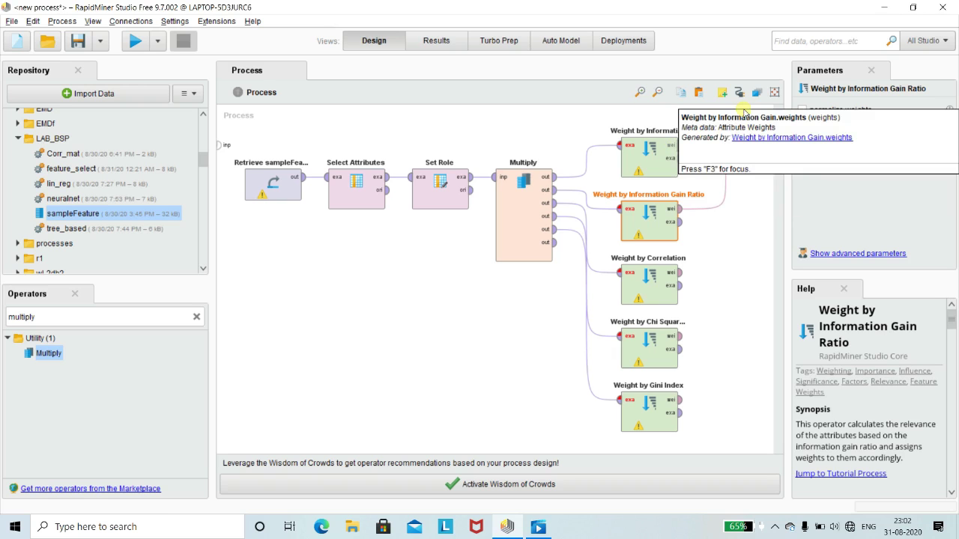
click(516, 304)
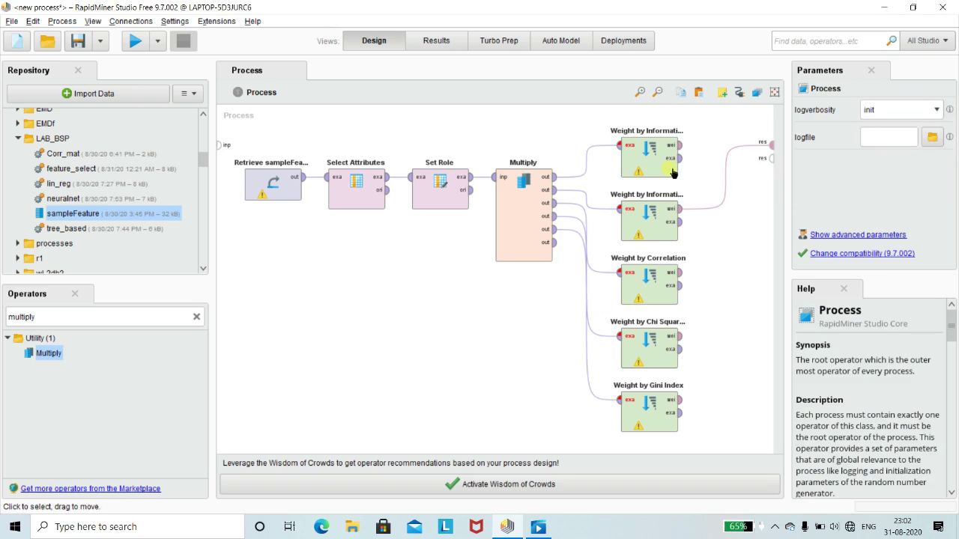
mouse_move(683, 152)
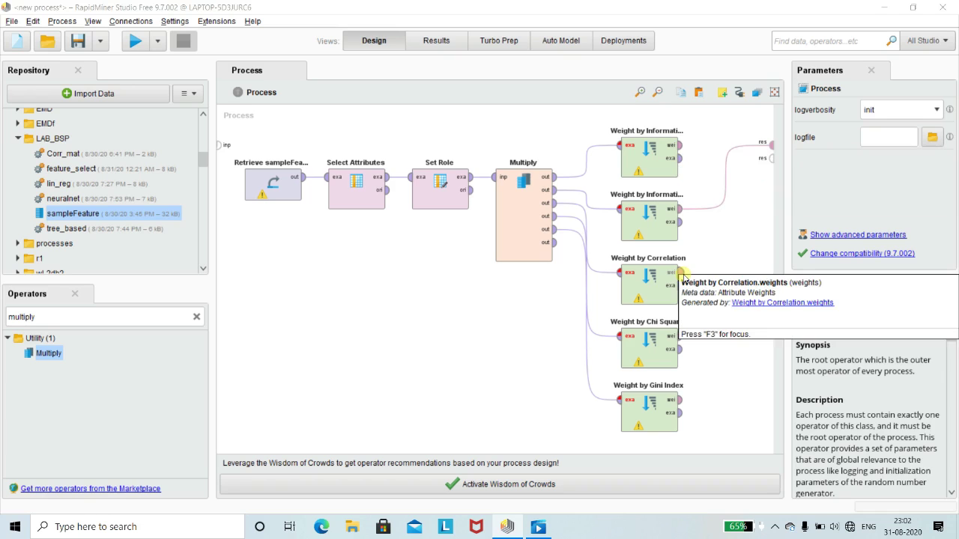
click(775, 527)
click(774, 501)
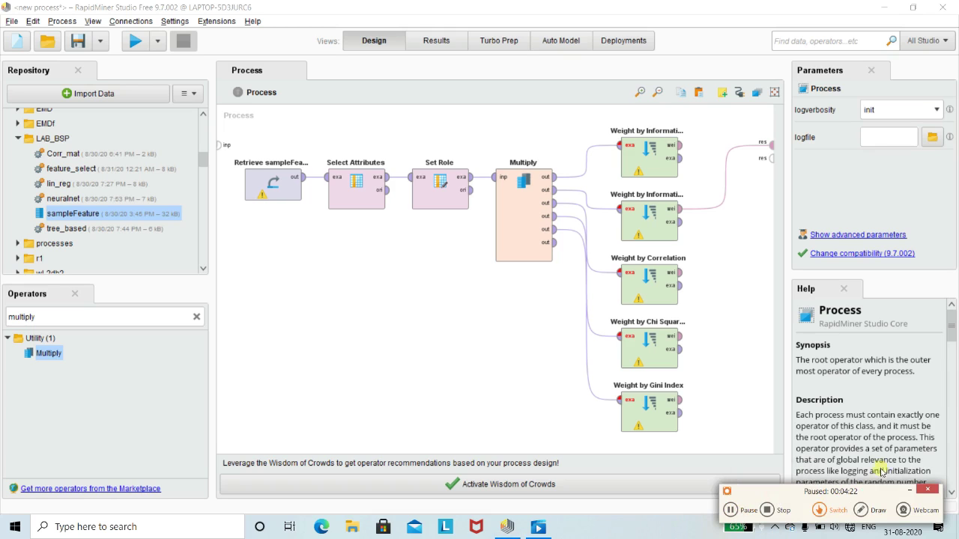
click(910, 492)
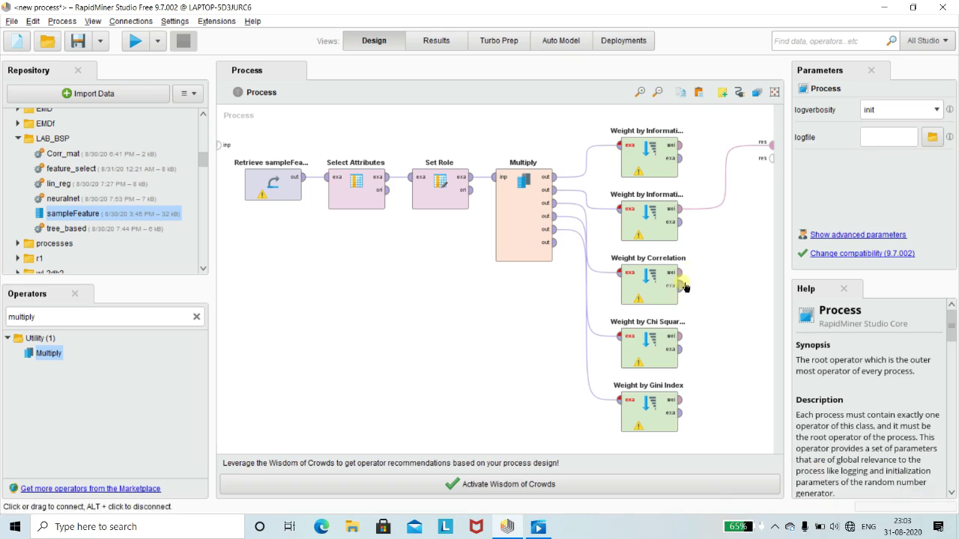
Connect the weights outputs of Information Gain, Correlation, Chi Squared Statistic and Gini Index to the second to fifth result ports
click(680, 146)
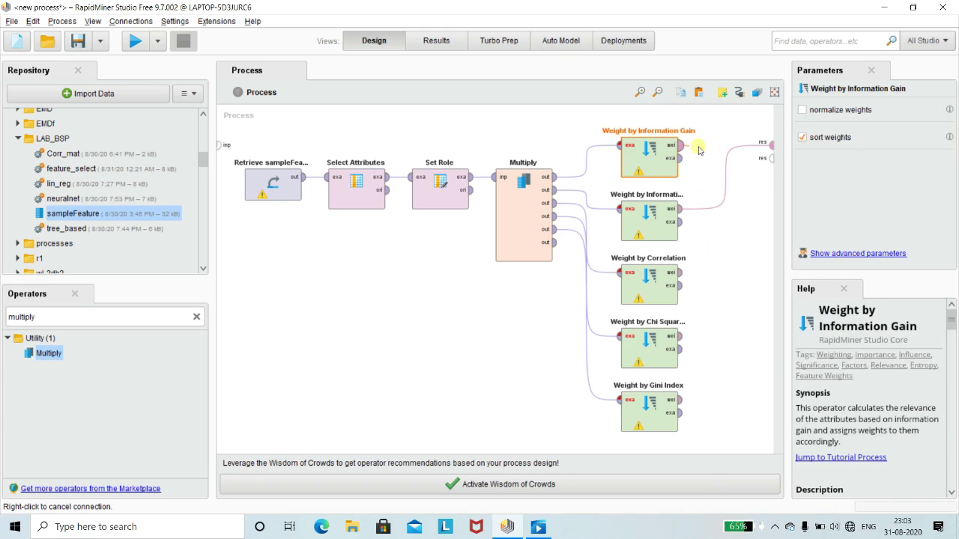
click(772, 158)
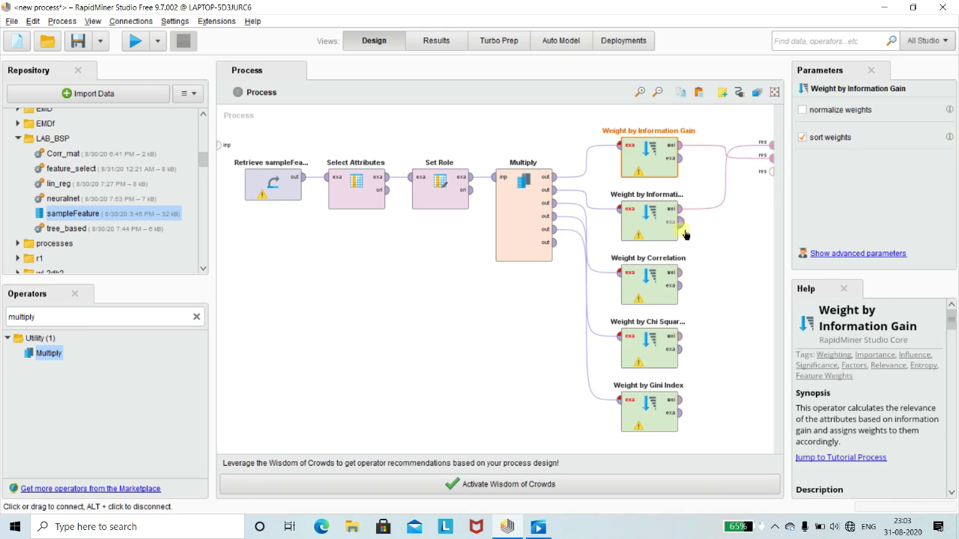
click(680, 272)
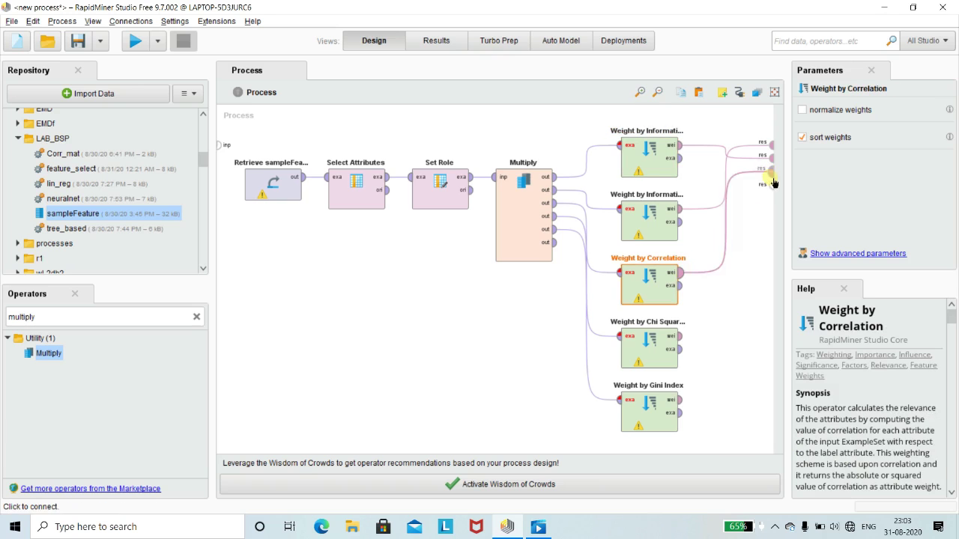
click(771, 171)
click(680, 340)
click(771, 184)
click(682, 273)
click(771, 185)
click(680, 399)
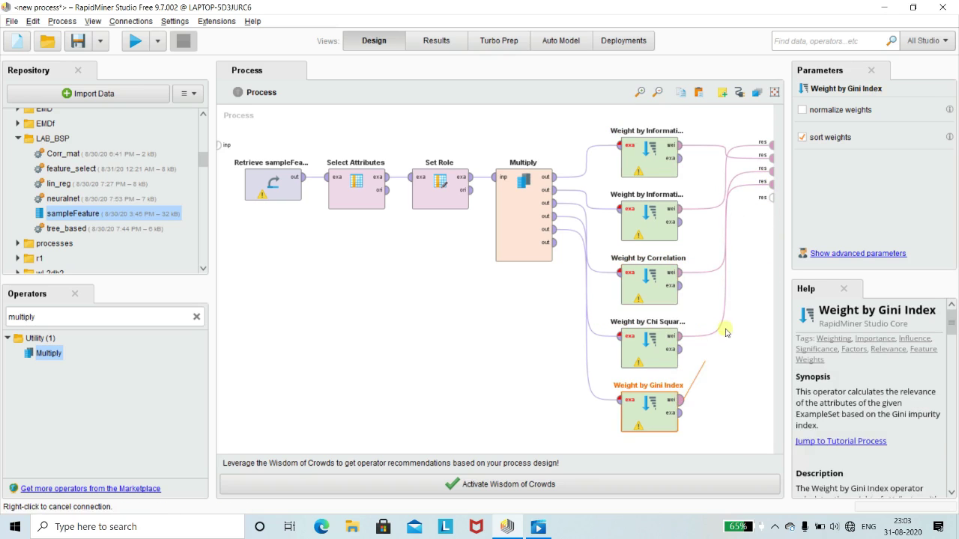
click(771, 199)
click(377, 311)
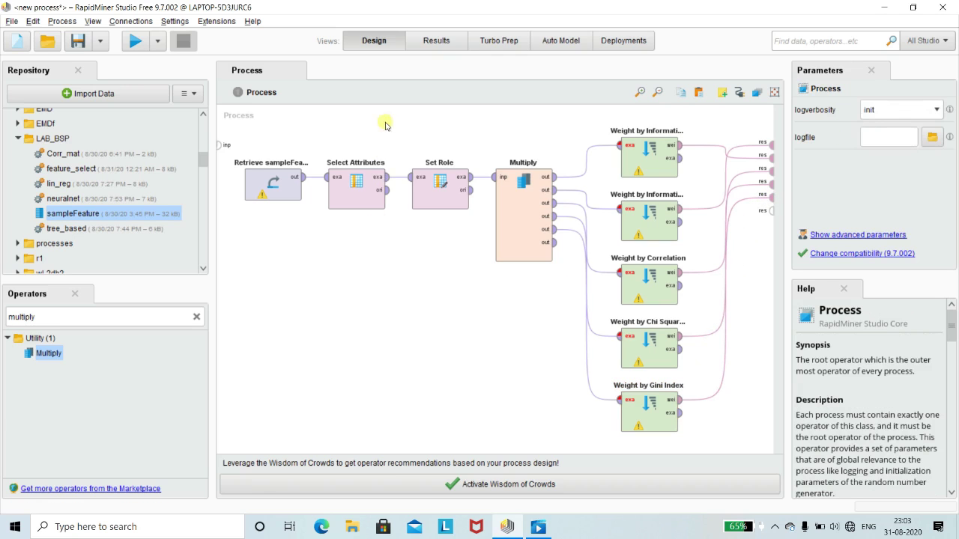
Run the process and read the detailed explanation of the error at Weight by Gini Index
click(131, 42)
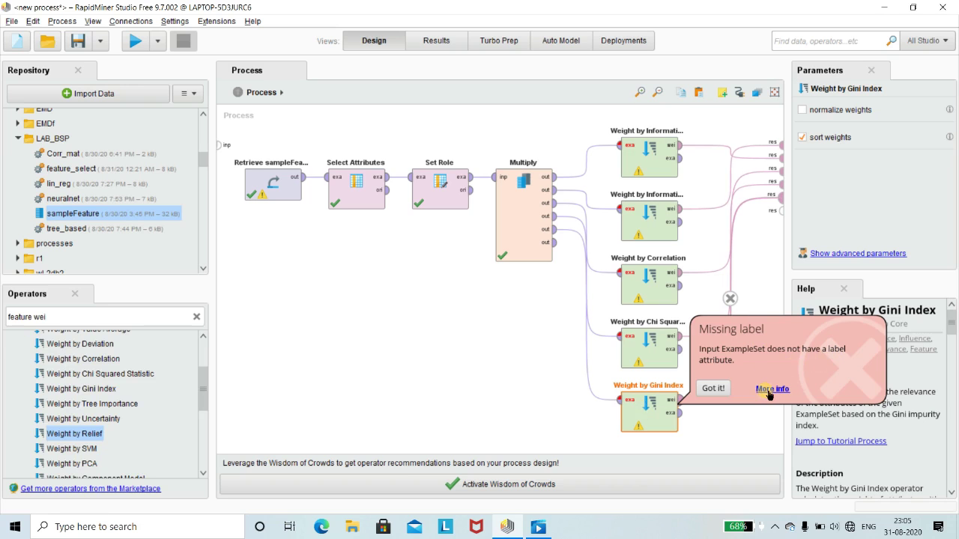
click(771, 389)
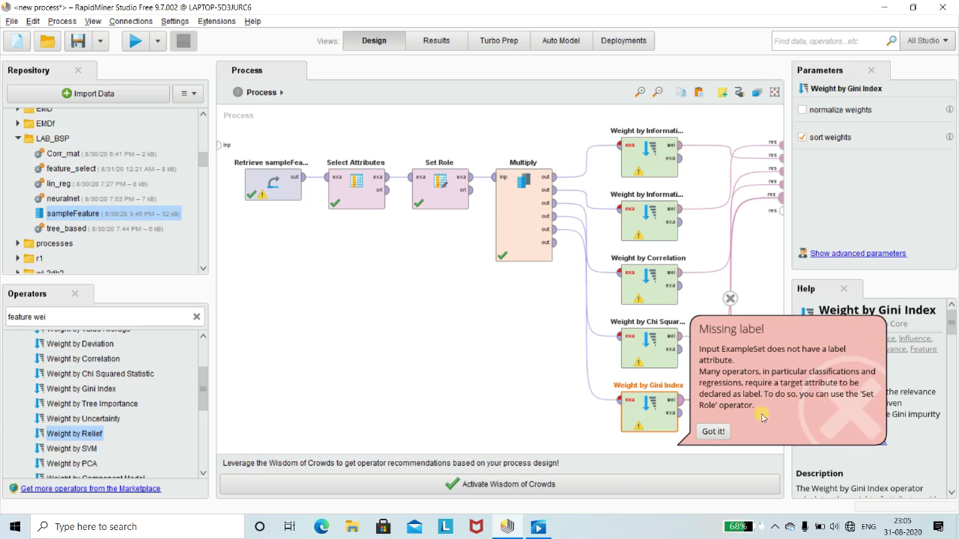
click(483, 403)
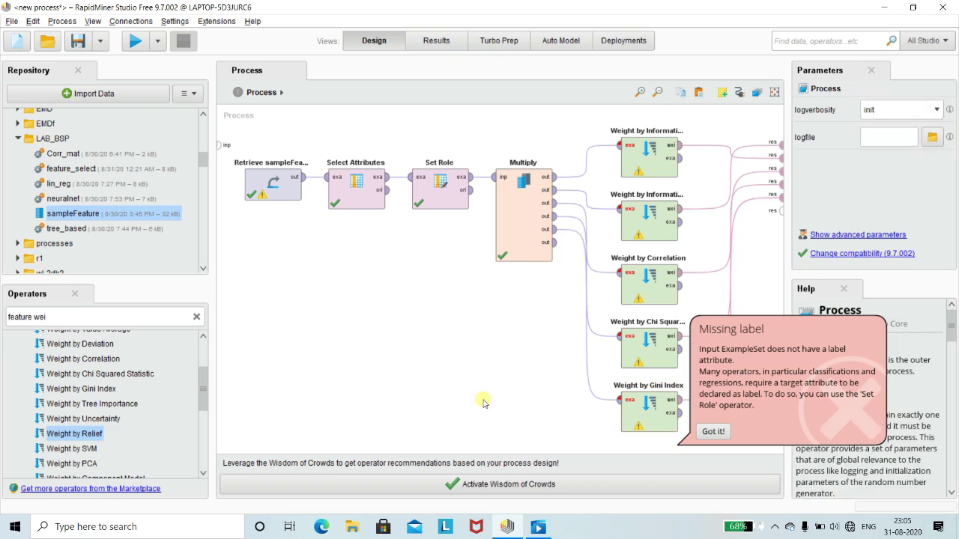
Set the target role in Set Role to label and run the process to produce the attribute weights
click(443, 201)
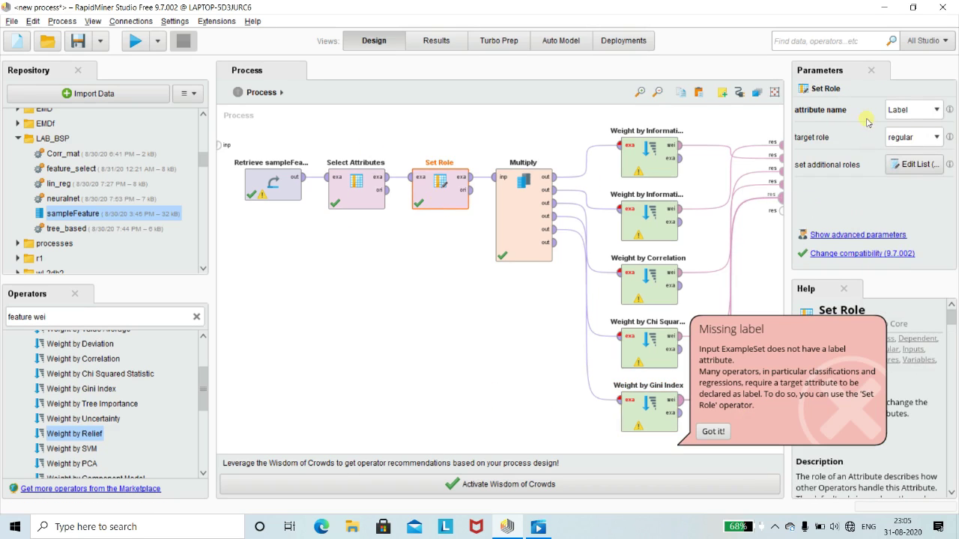
click(935, 137)
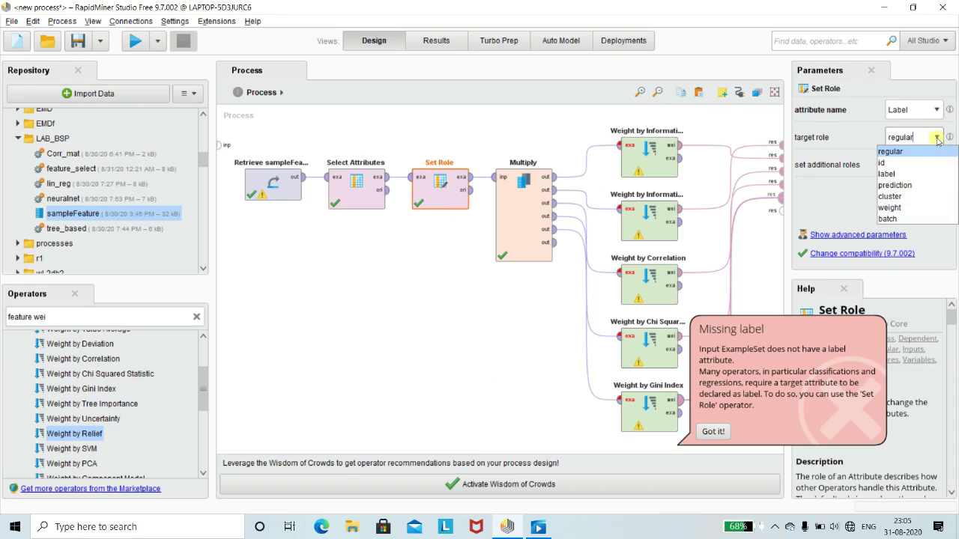
click(914, 174)
click(417, 342)
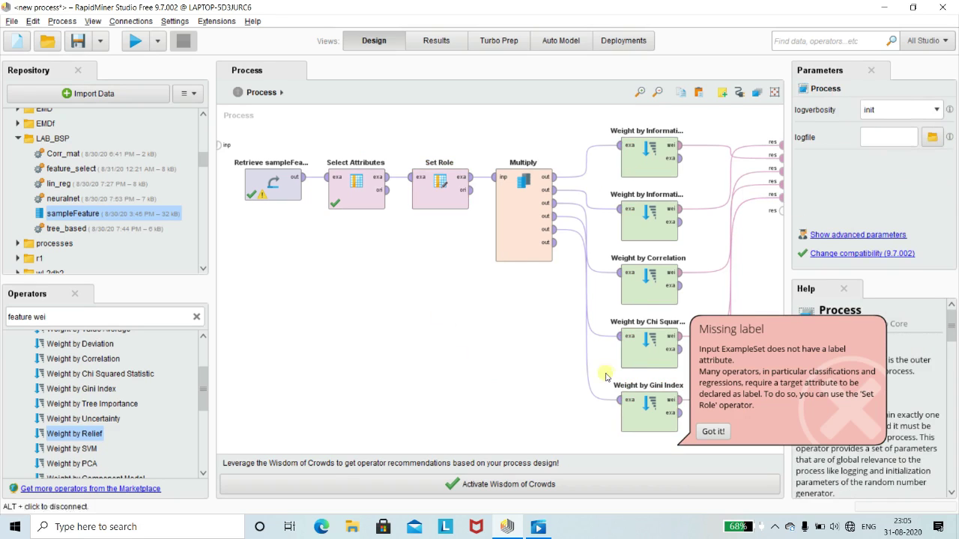
click(134, 43)
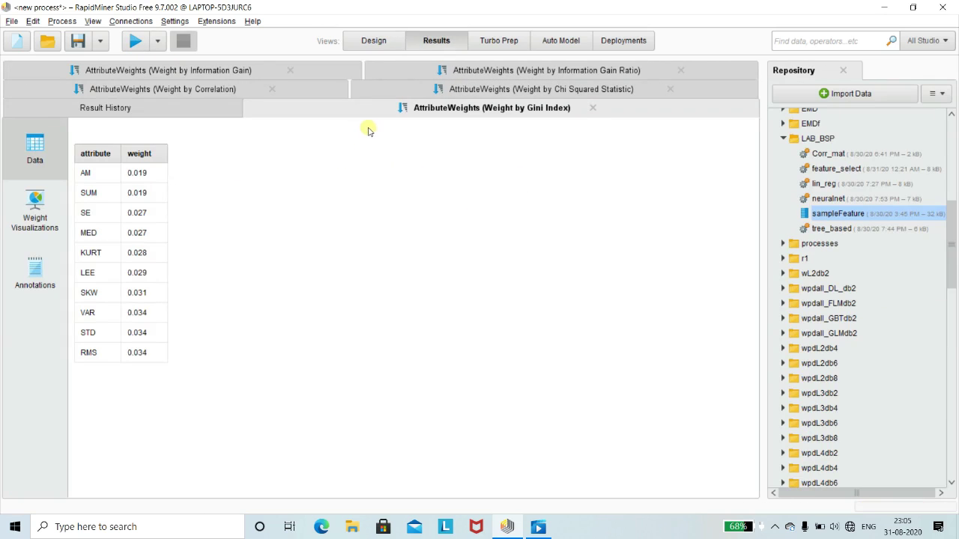
Compare the attribute weight tables produced by Information Gain, Information Gain Ratio, Correlation, Chi Squared Statistic and Gini Index
click(214, 90)
click(213, 70)
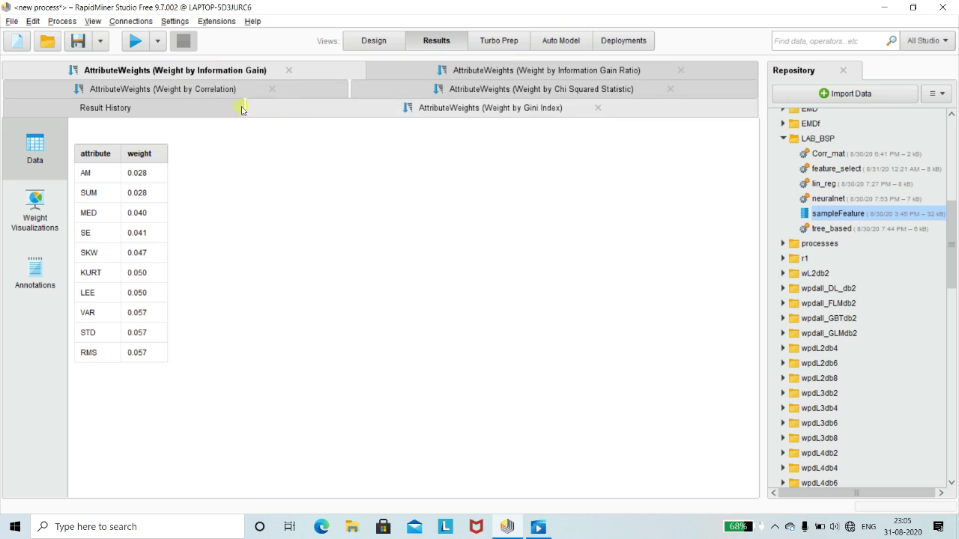
click(526, 73)
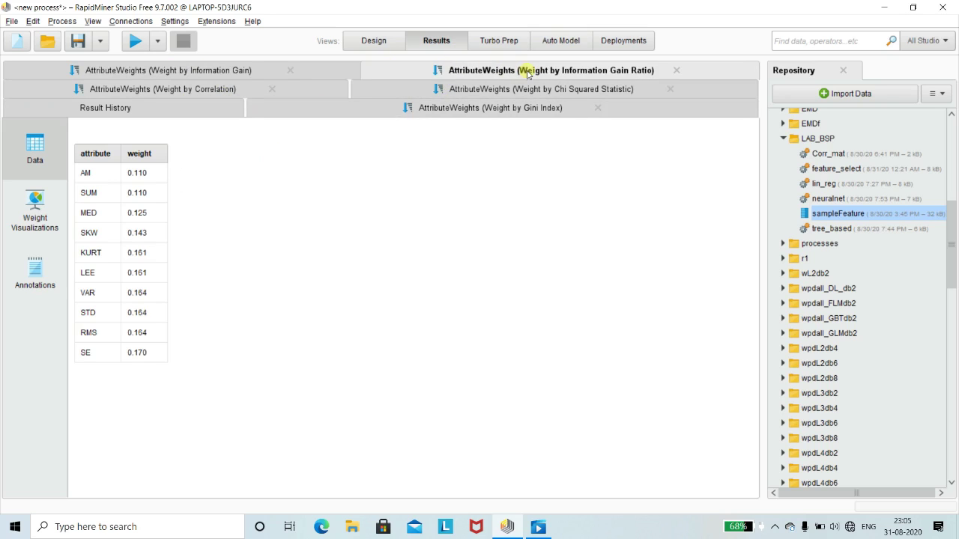
click(515, 90)
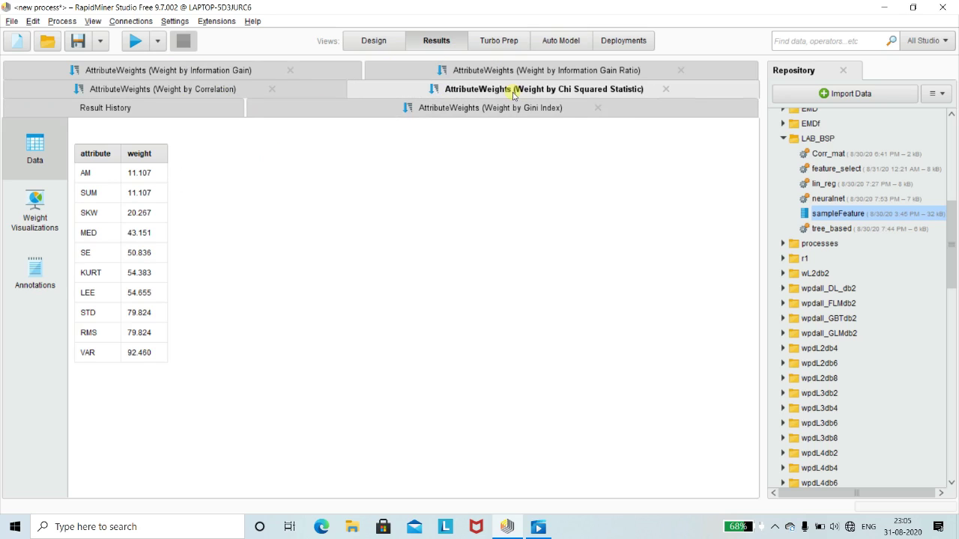
click(179, 90)
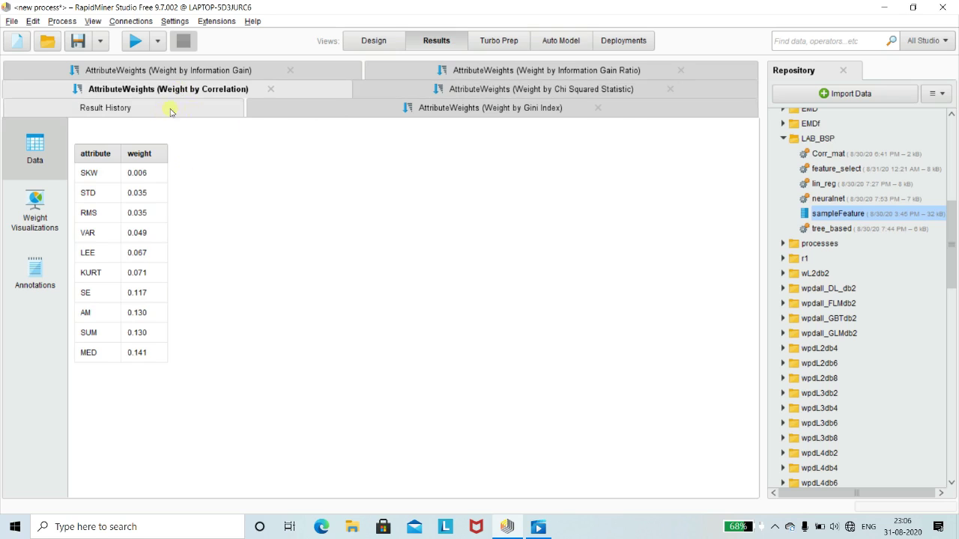
click(454, 111)
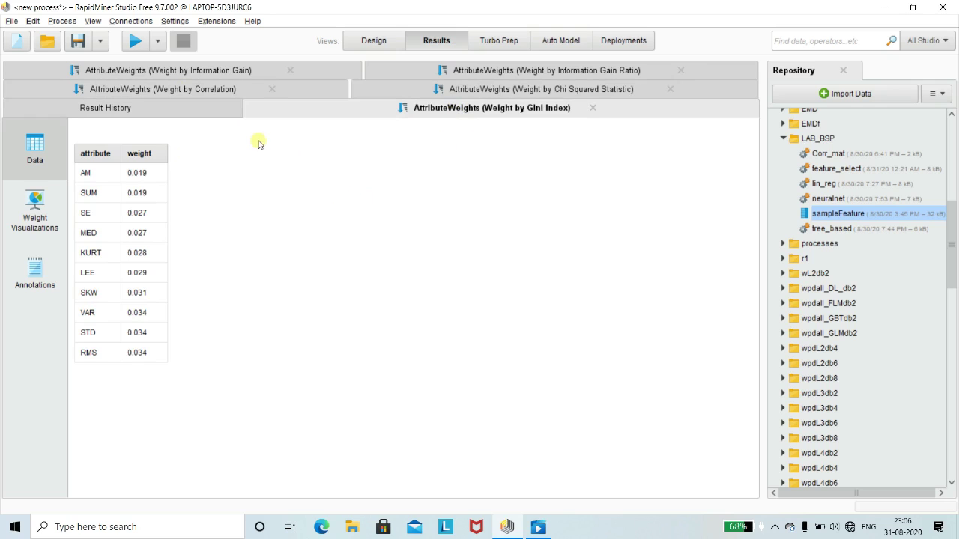
click(443, 91)
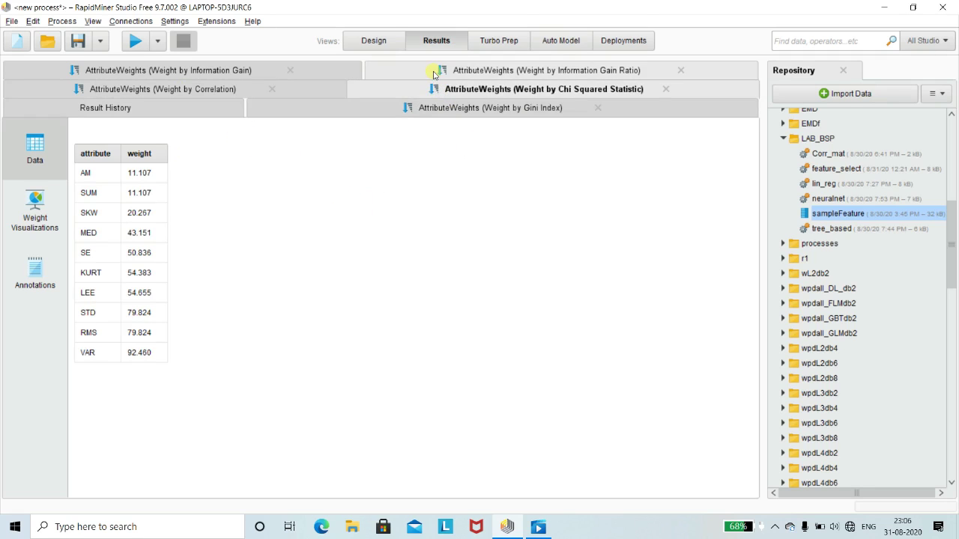
click(435, 73)
click(255, 72)
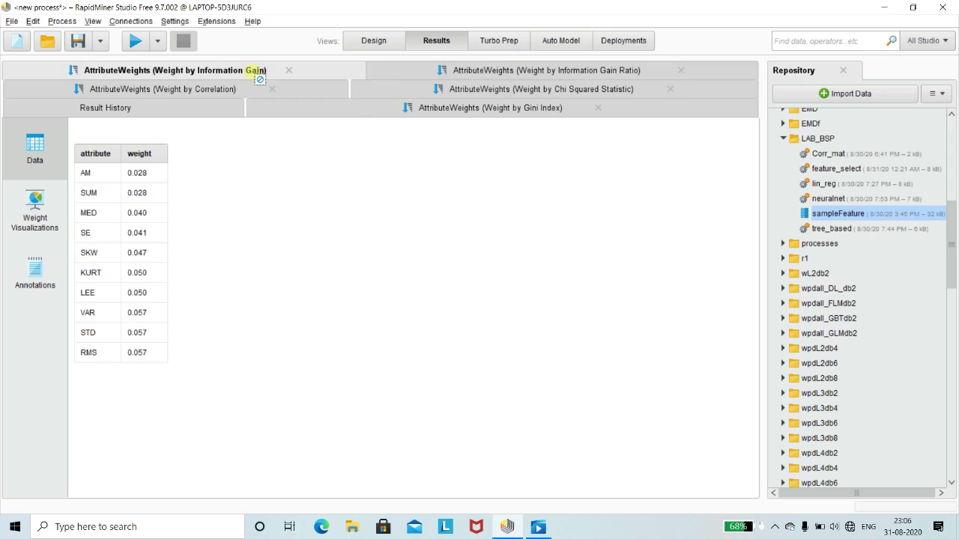
click(215, 93)
click(182, 107)
click(408, 110)
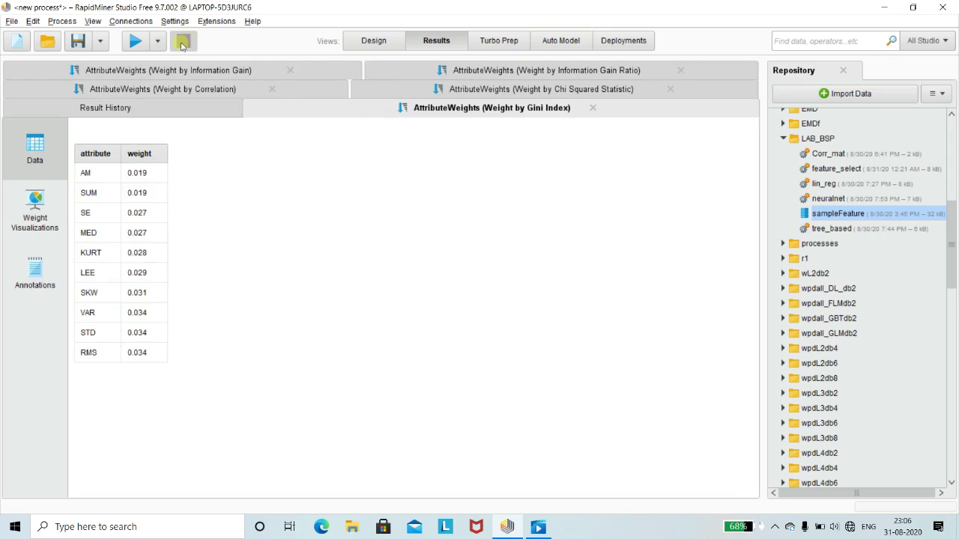
Visualize the Weight by Gini Index results as a Bar (Column) plot
click(60, 202)
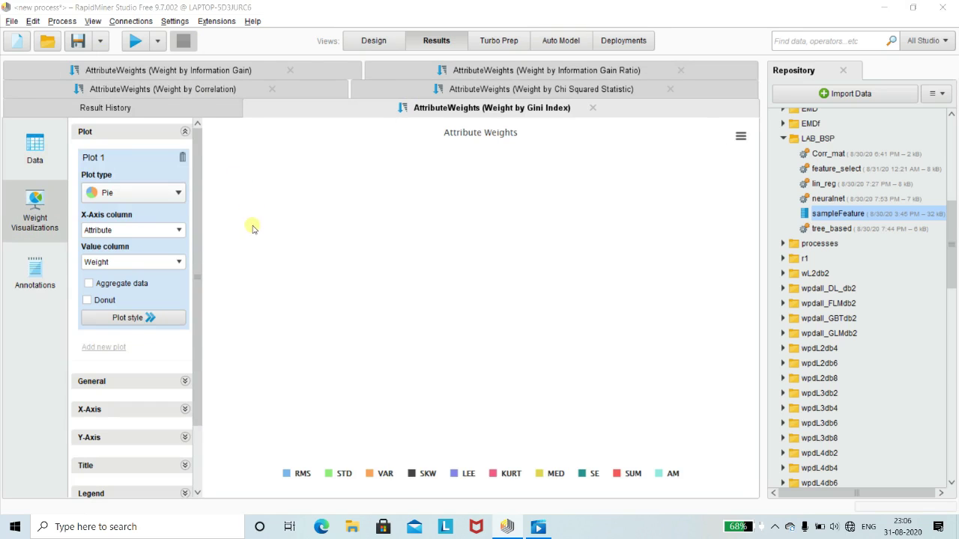
click(161, 196)
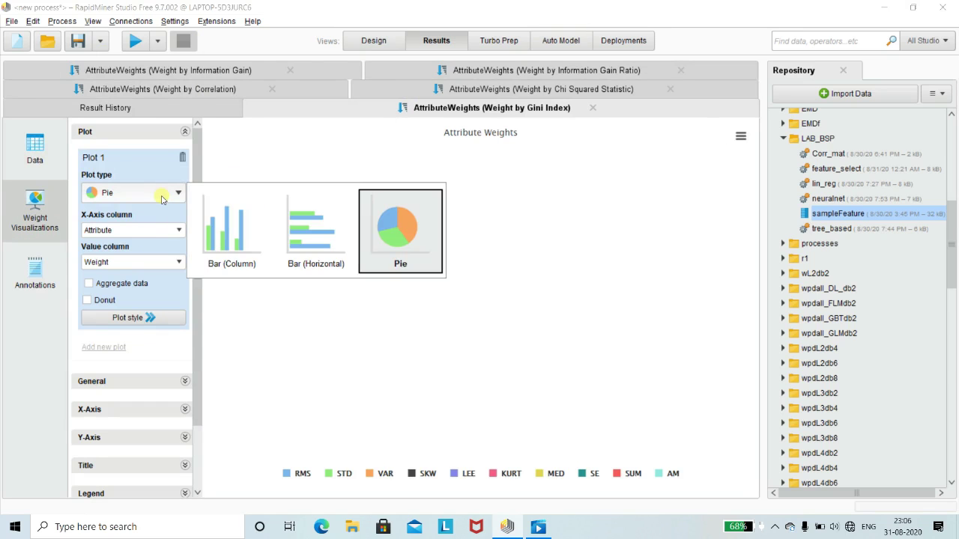
click(223, 221)
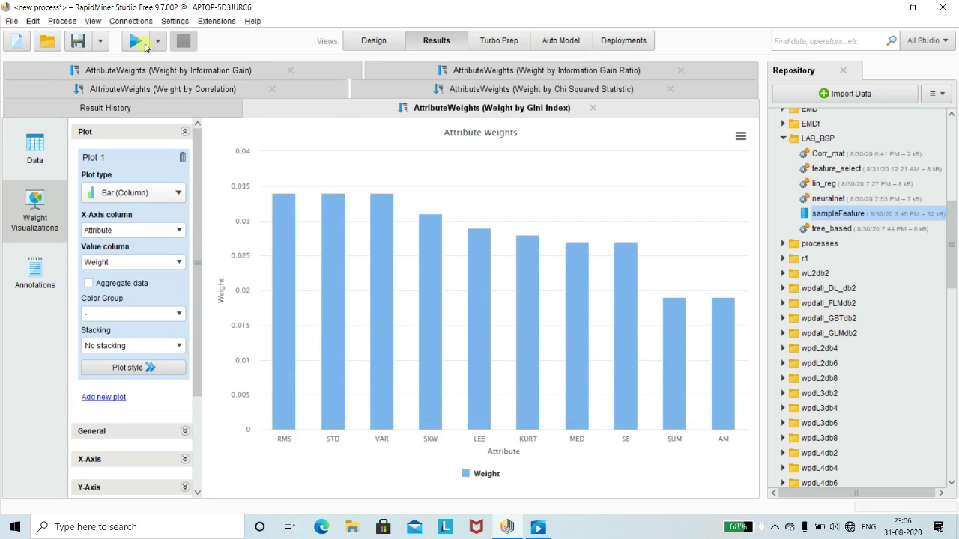
Review the weight tables of Information Gain Ratio, Correlation and Chi Squared Statistic once more
click(396, 71)
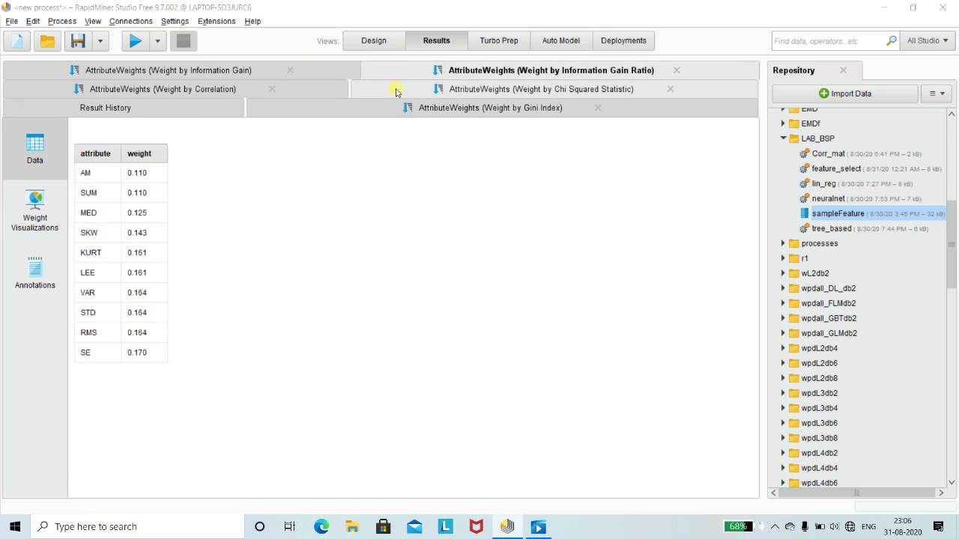
click(396, 89)
click(259, 88)
click(378, 95)
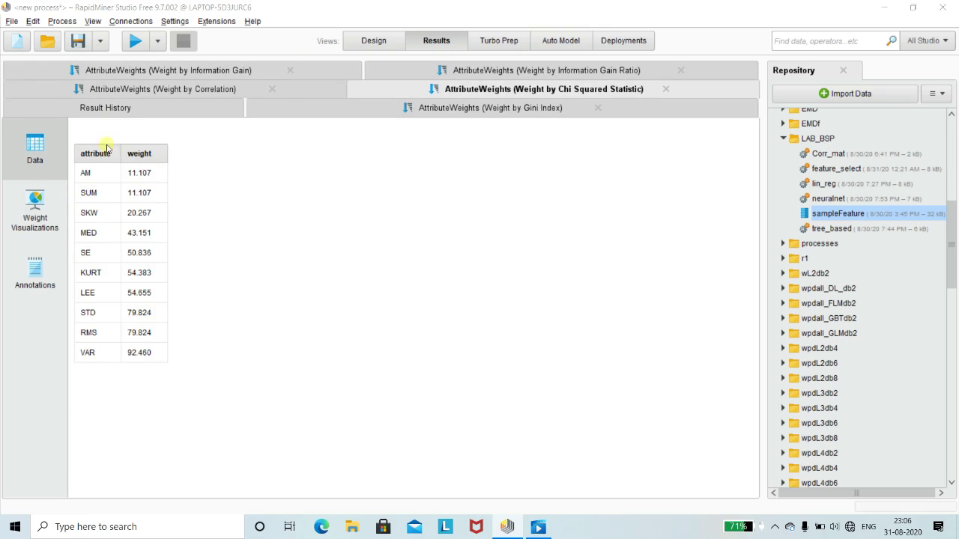
Return to the process design and save the process in the Local Repository as feature_wight
click(372, 40)
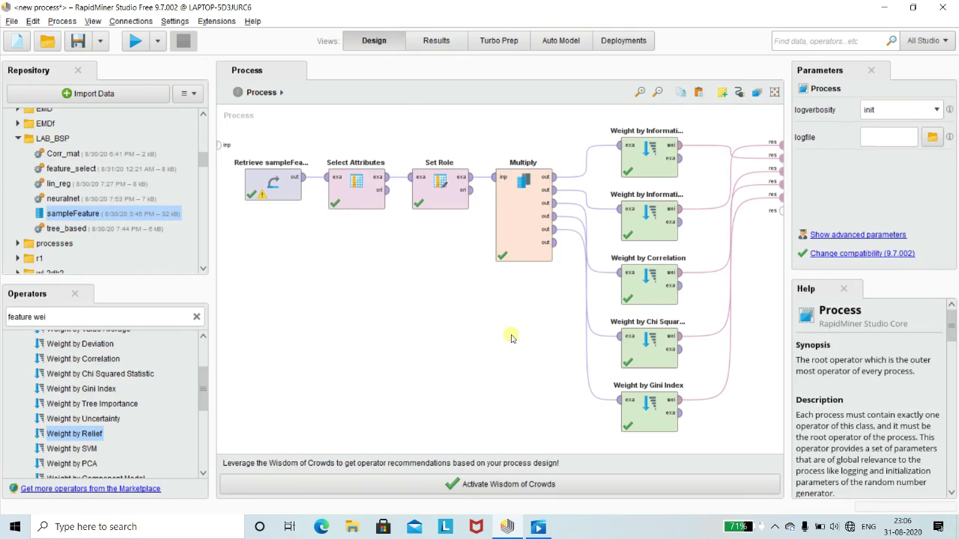
click(11, 23)
click(35, 101)
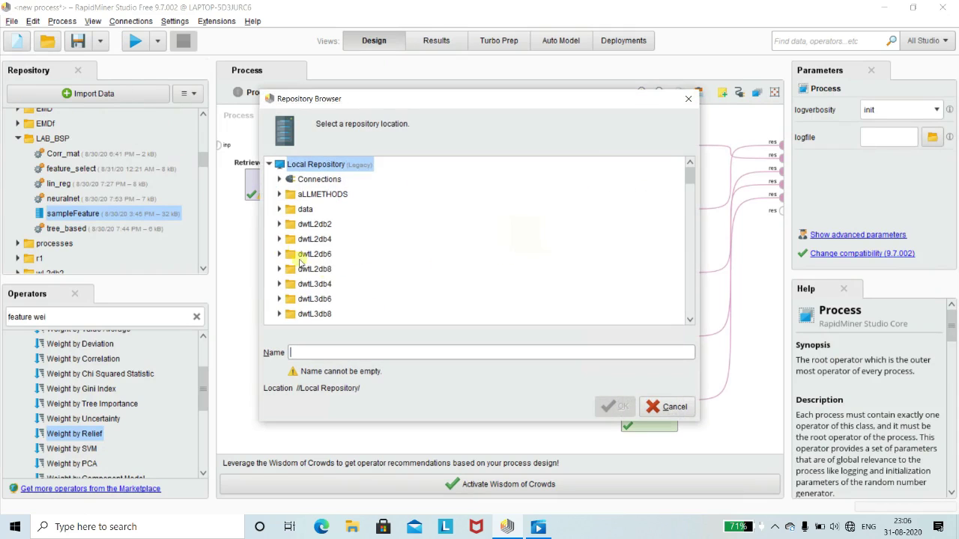
text(feature )
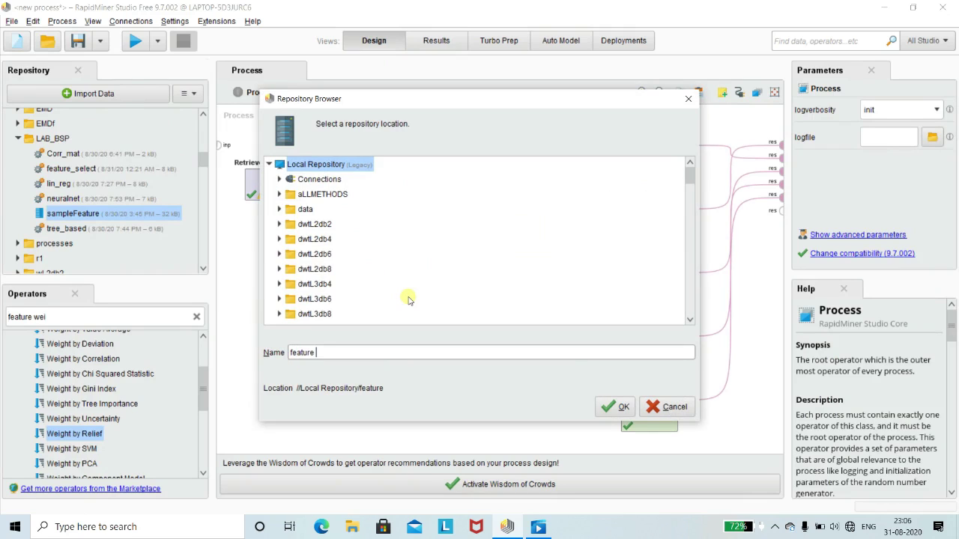
text(wight)
click(617, 406)
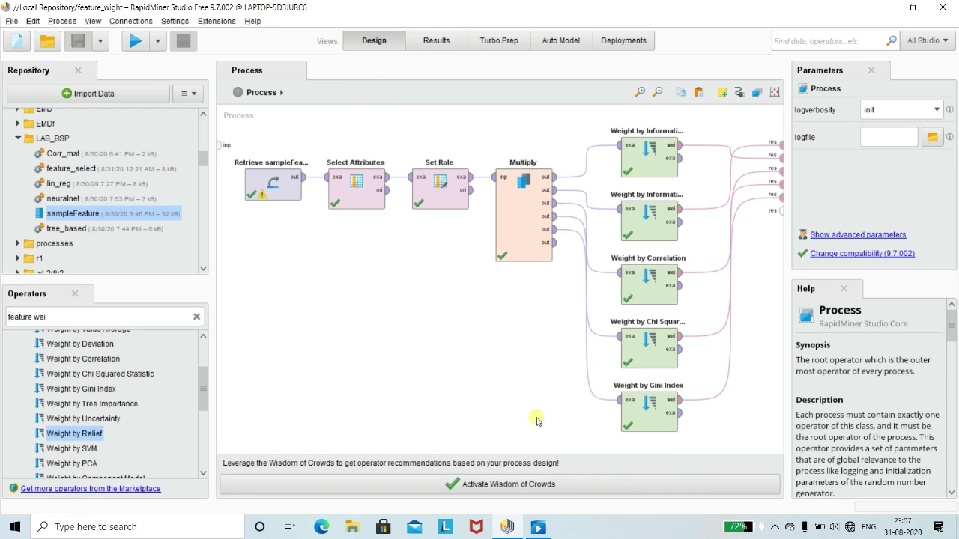
click(775, 527)
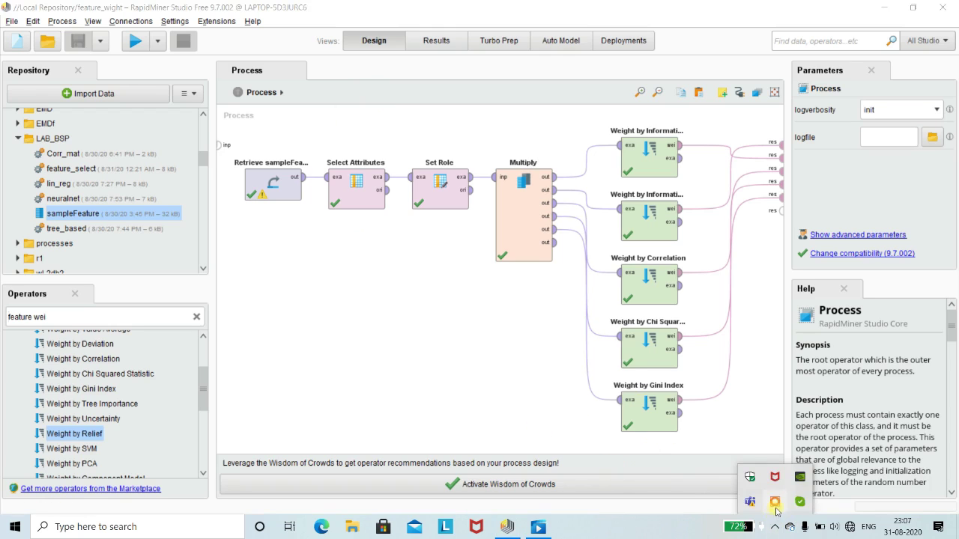
click(775, 501)
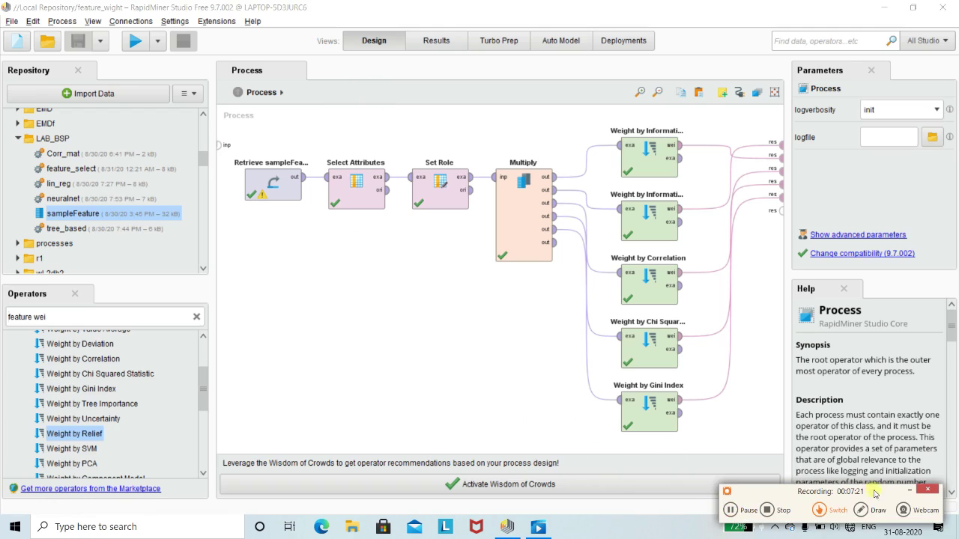
click(909, 490)
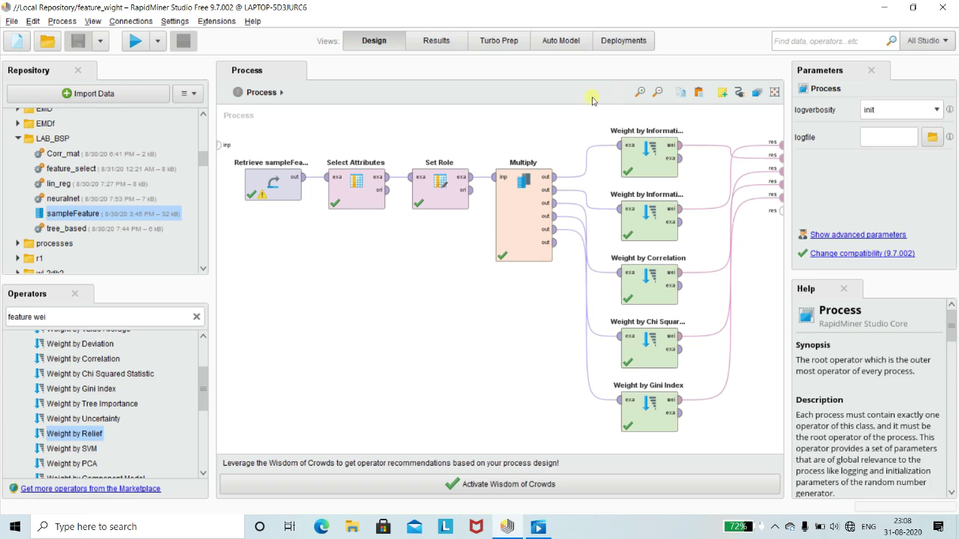
Check the availability of Auto Model and return to the process design
click(570, 42)
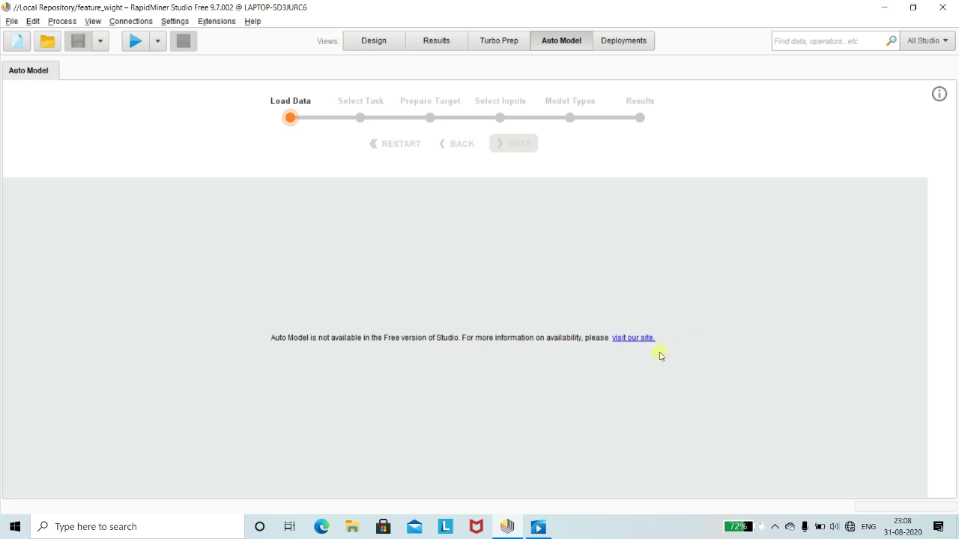
click(374, 42)
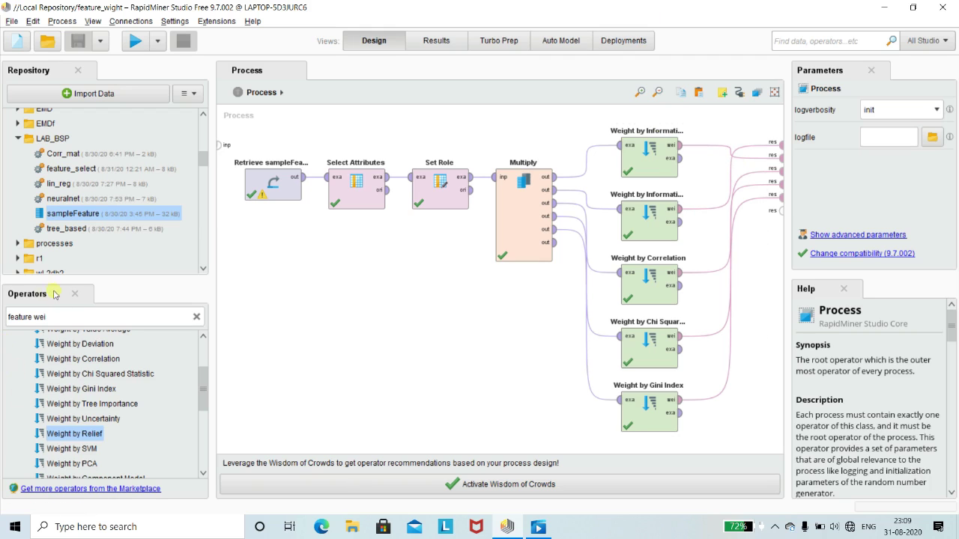
Search the operators for "feature se" and examine the Feature Selection group
click(55, 321)
key(BackSpace)
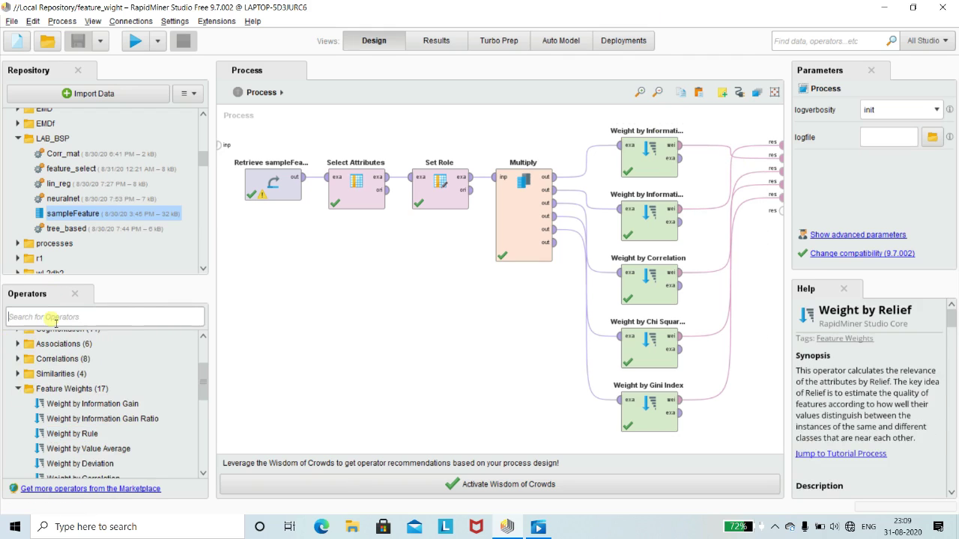
text(feature)
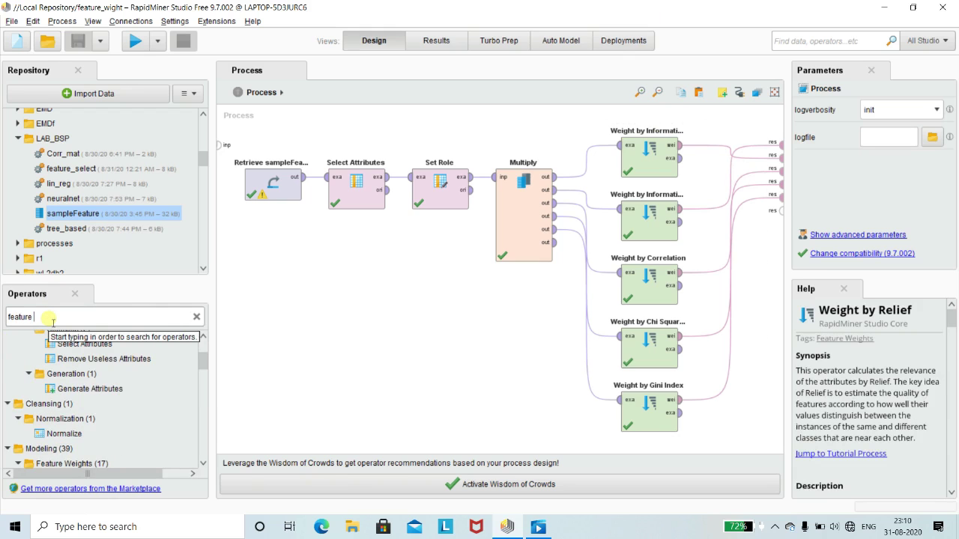
text( se)
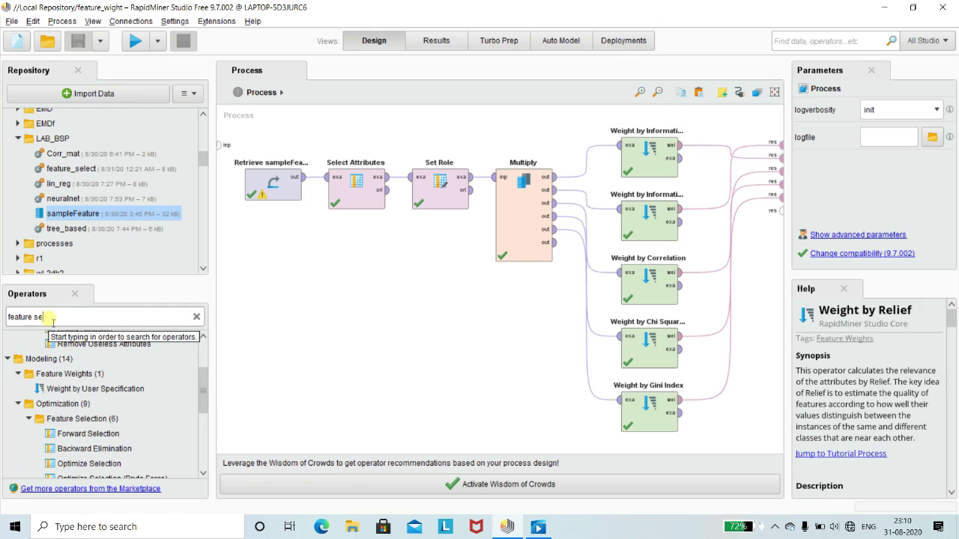
drag(202, 383, 202, 404)
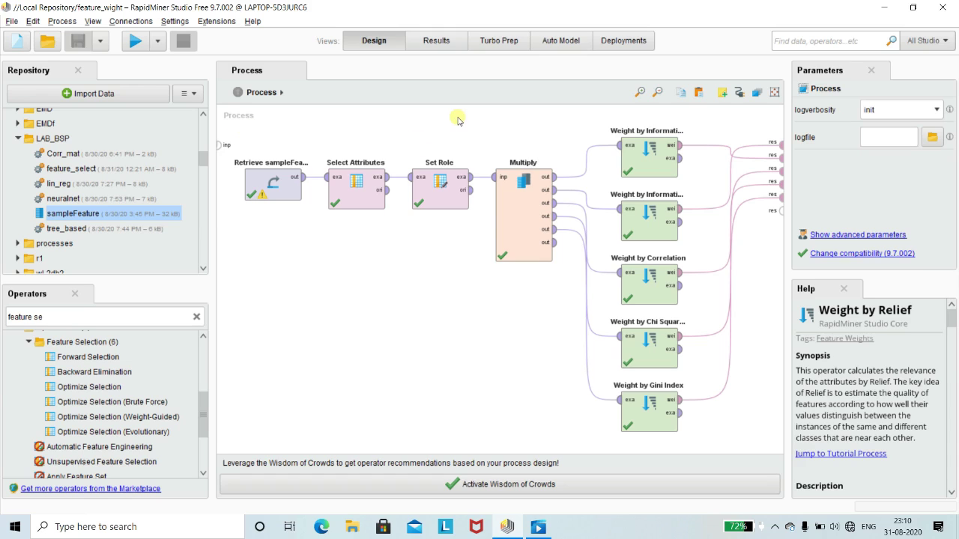
Delete the five weighting operators and Multiply, and remove the remaining link from Set Role to the result port
drag(503, 133, 751, 448)
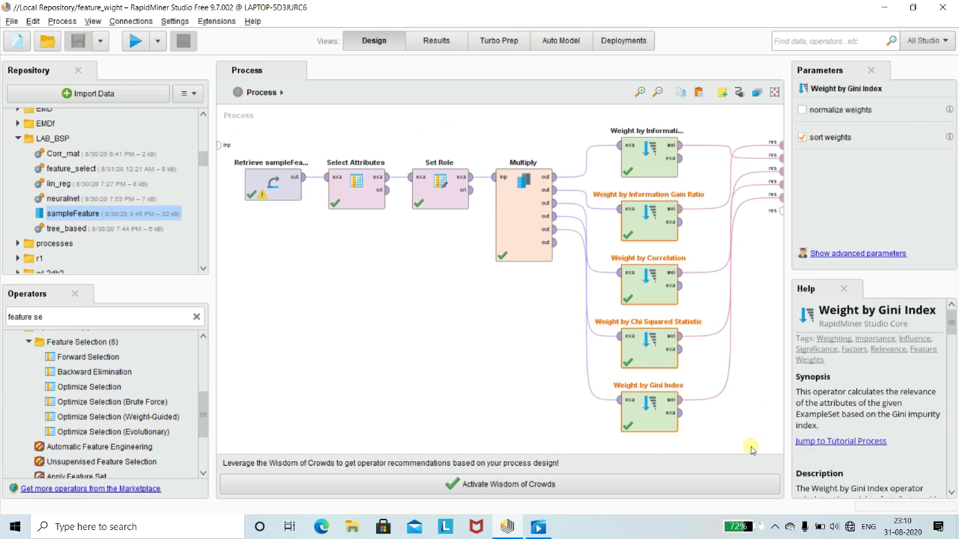
key(Delete)
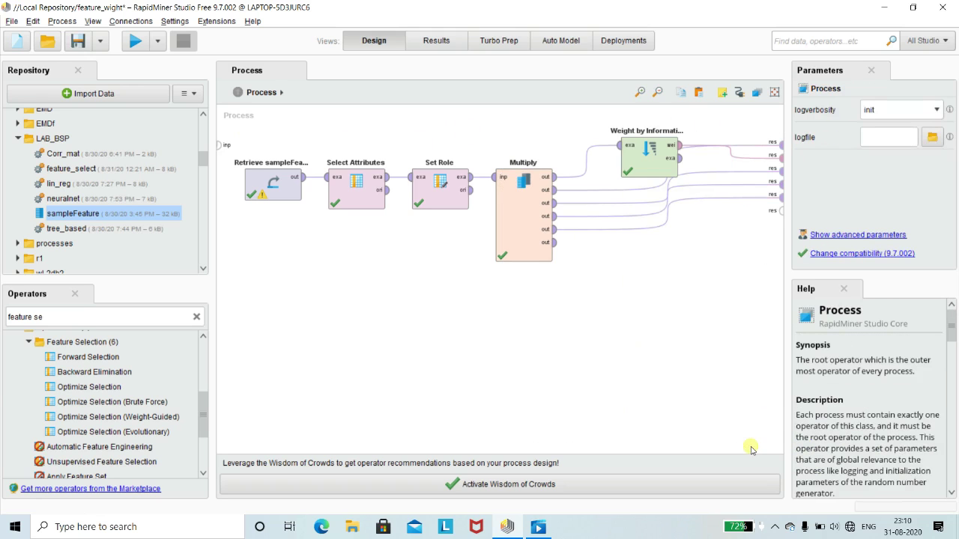
drag(492, 114, 720, 288)
key(Delete)
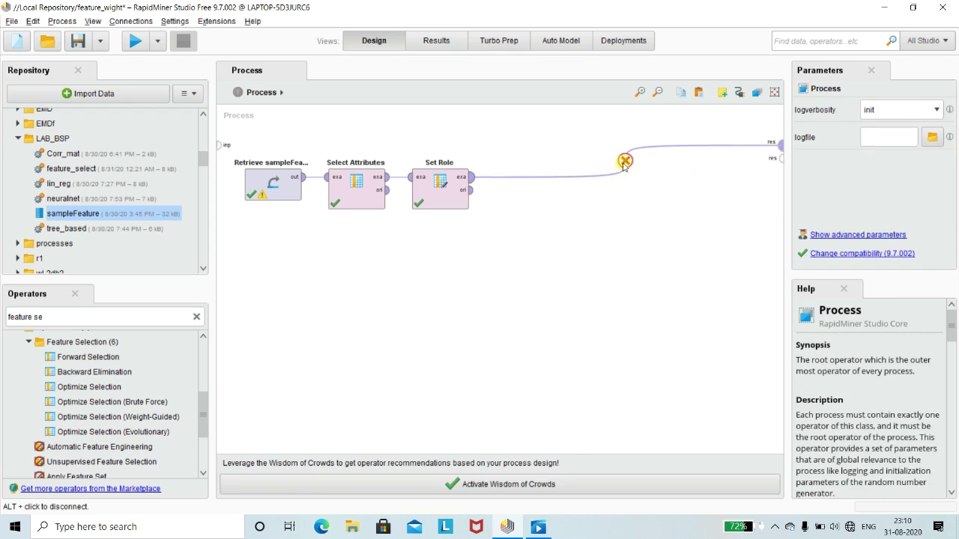
alt+click(626, 166)
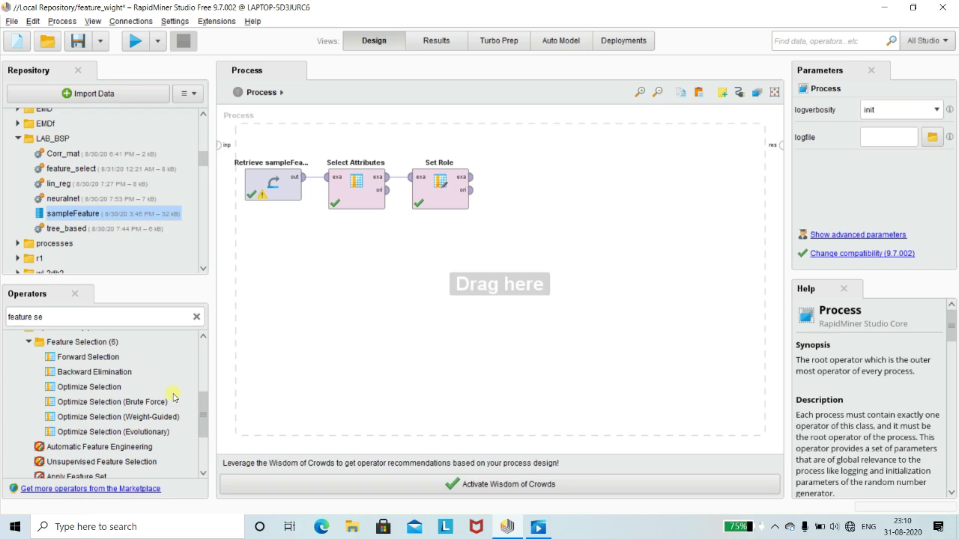
Add a Forward Selection operator after Set Role and connect Set Role's example set output to its input
drag(202, 419, 203, 404)
drag(82, 388, 546, 186)
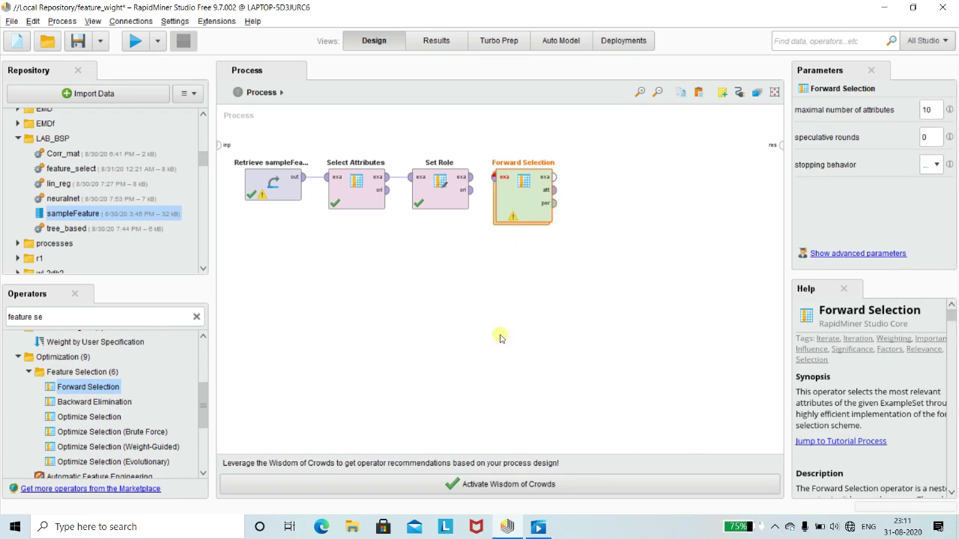
click(498, 337)
click(477, 182)
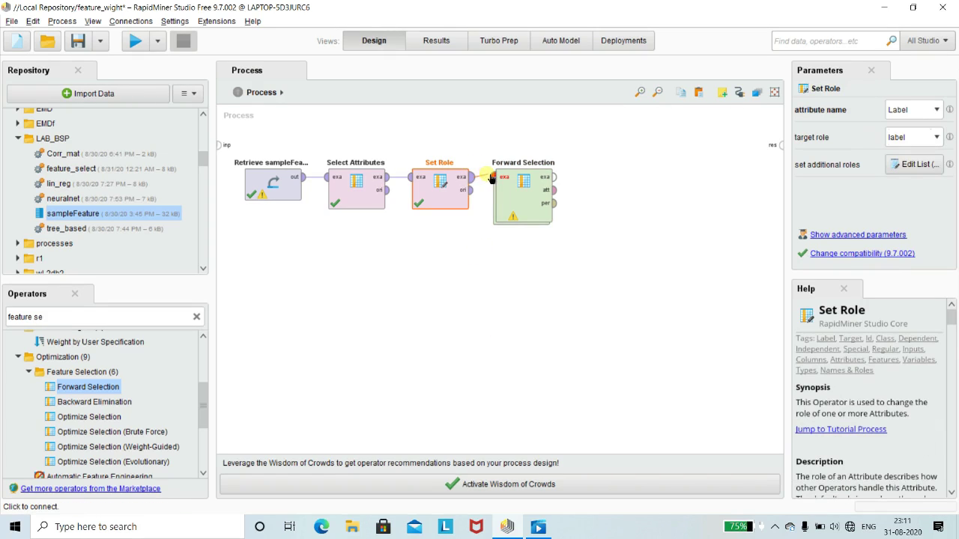
click(510, 306)
Connect Forward Selection's example set output to the first result port
click(558, 182)
click(558, 182)
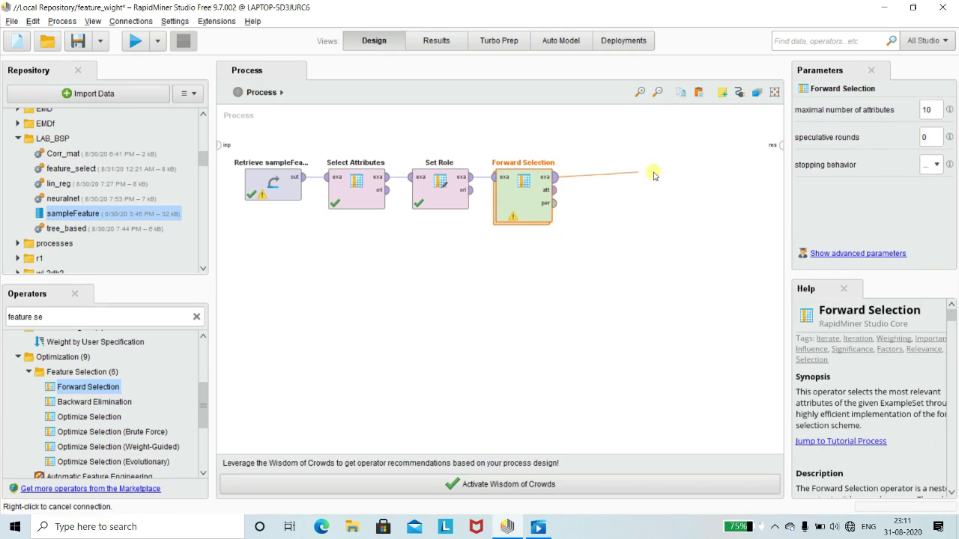
click(779, 147)
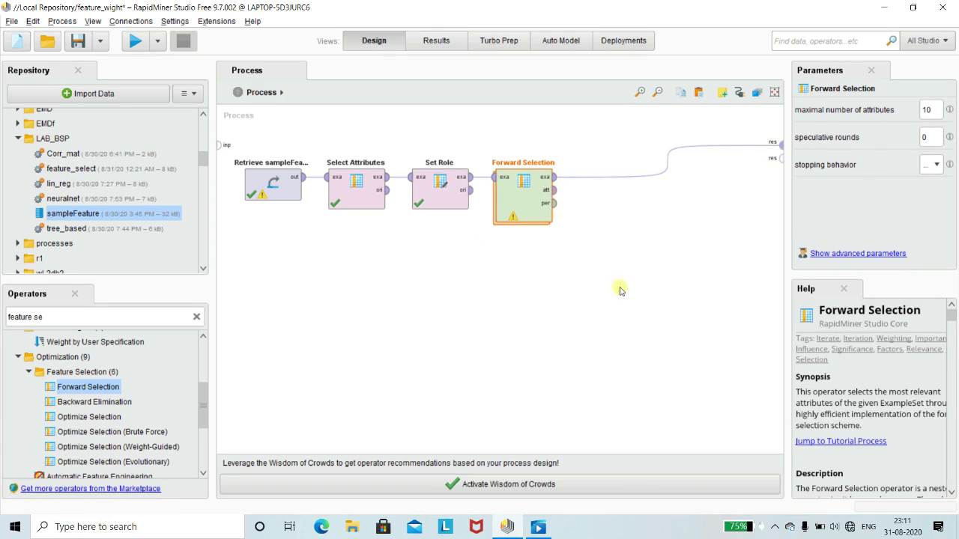
click(595, 298)
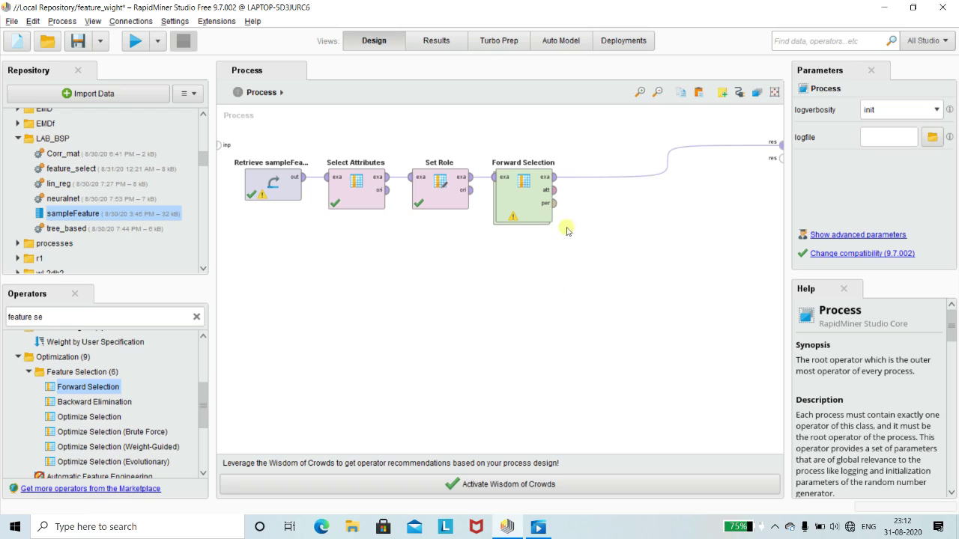
Add a Split Data operator inside the Forward Selection subprocess and connect the subprocess's example set input to it
double_click(525, 201)
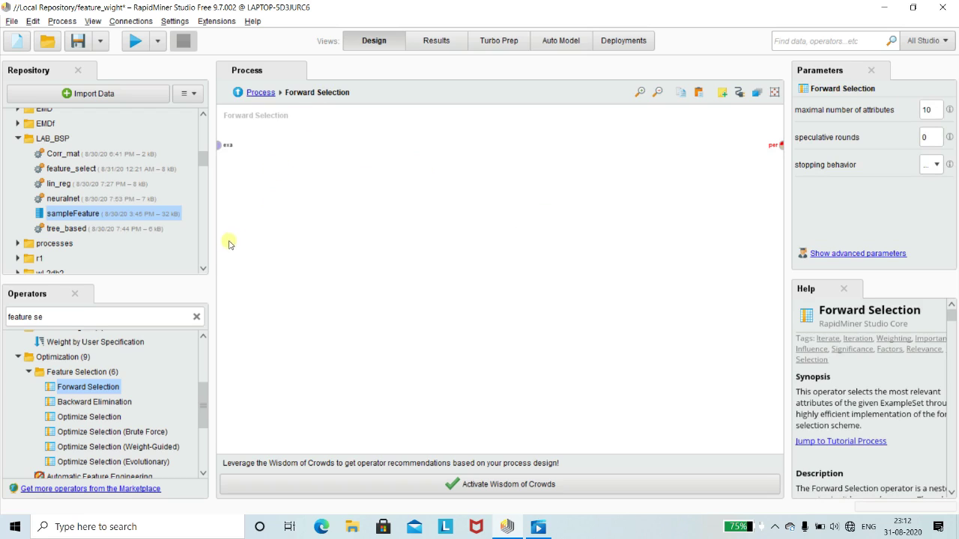
click(118, 319)
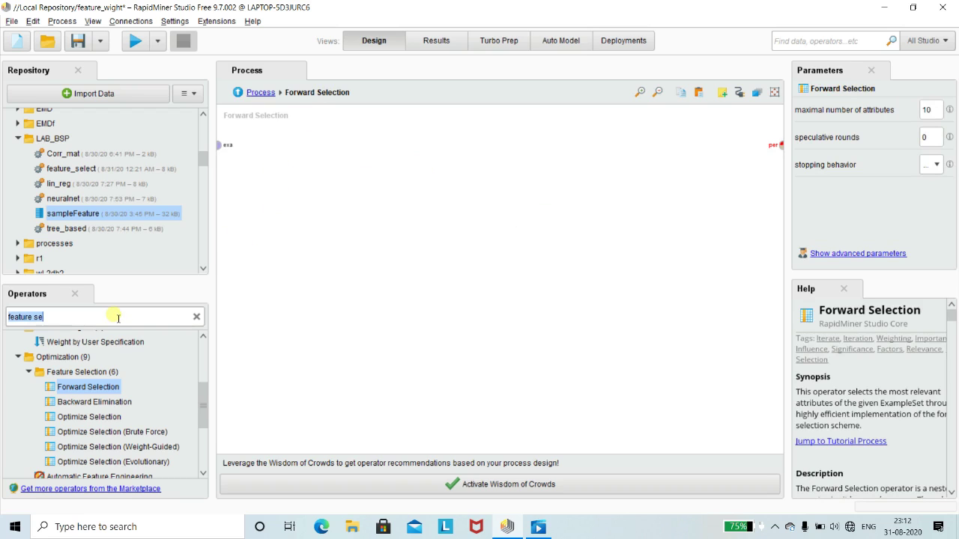
text(split)
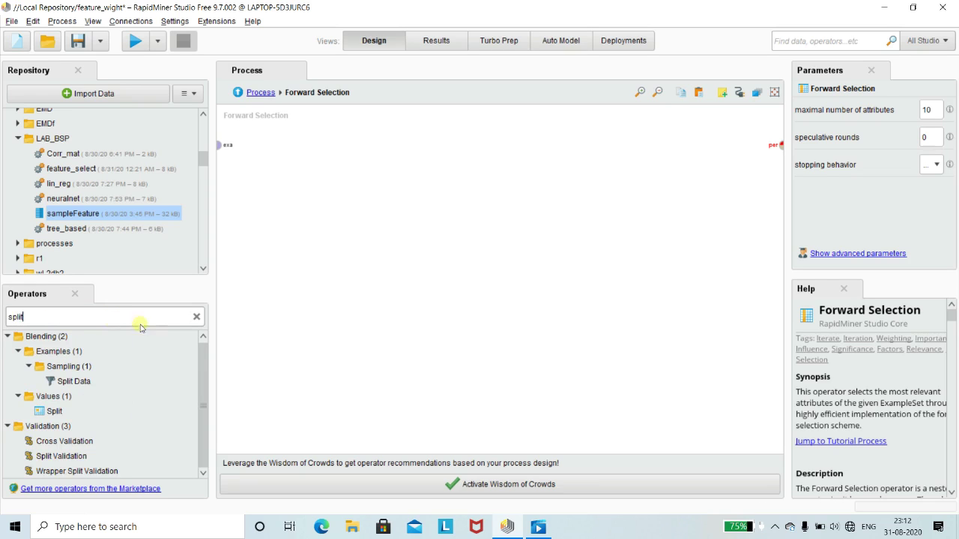
drag(73, 381, 299, 150)
click(309, 250)
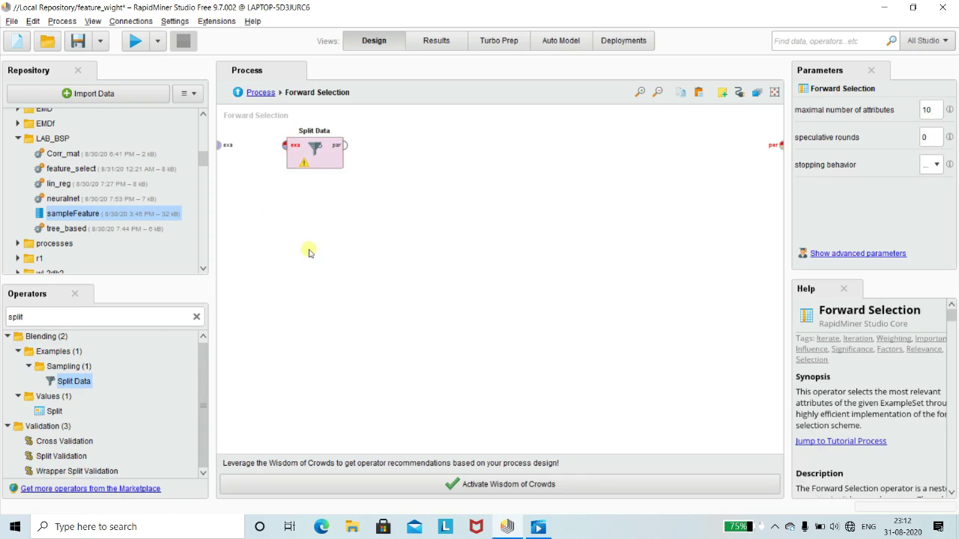
drag(220, 144, 281, 144)
click(293, 145)
Define two partitions for Split Data with ratios 0.7 and 0.3
double_click(312, 153)
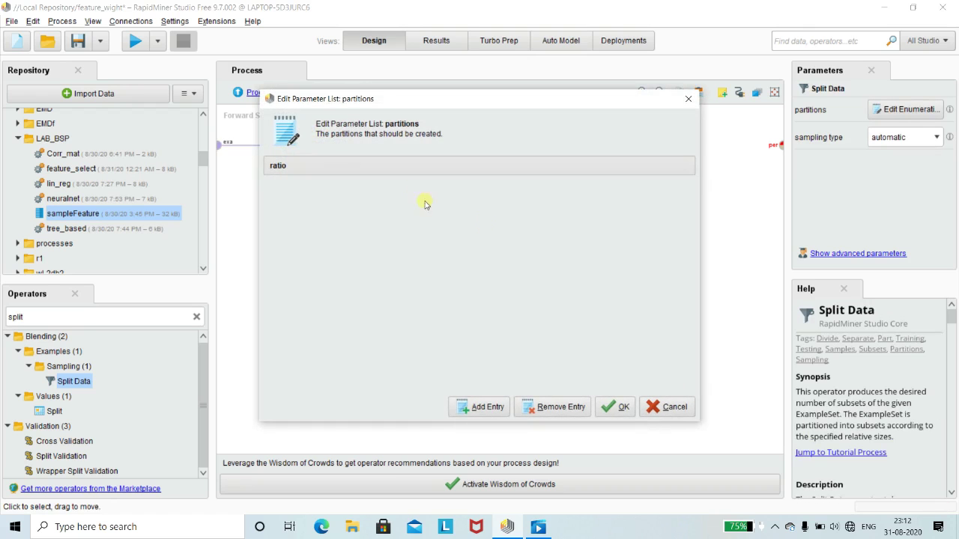
click(488, 406)
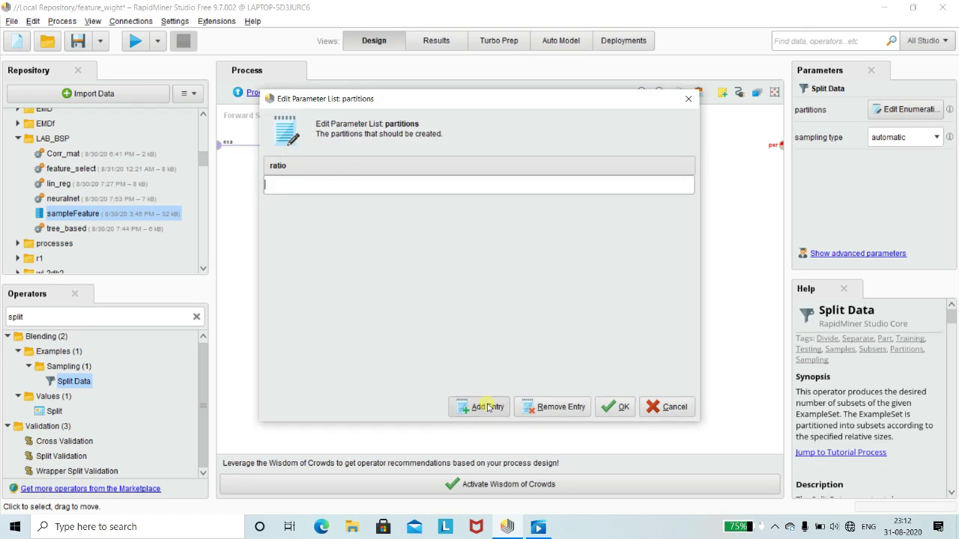
click(487, 405)
click(317, 187)
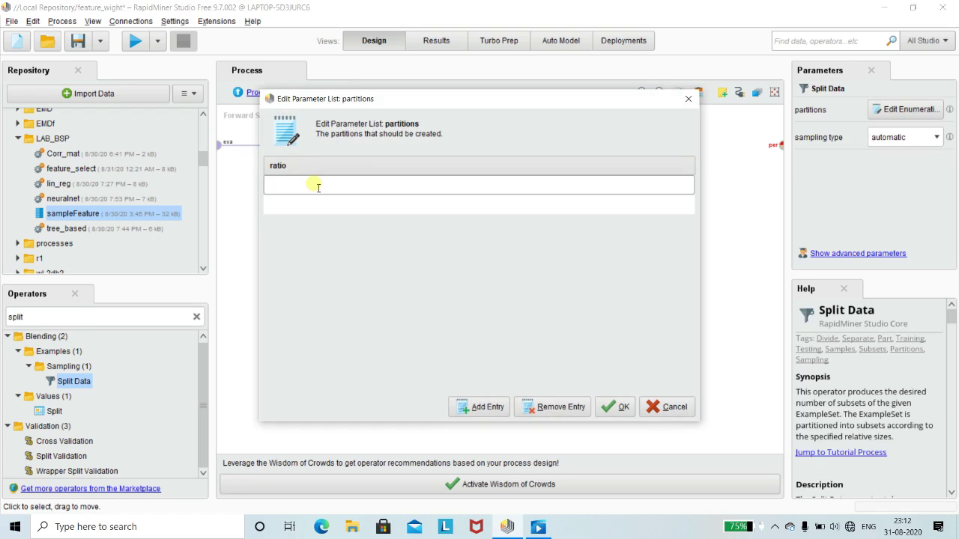
text(0.7)
click(308, 208)
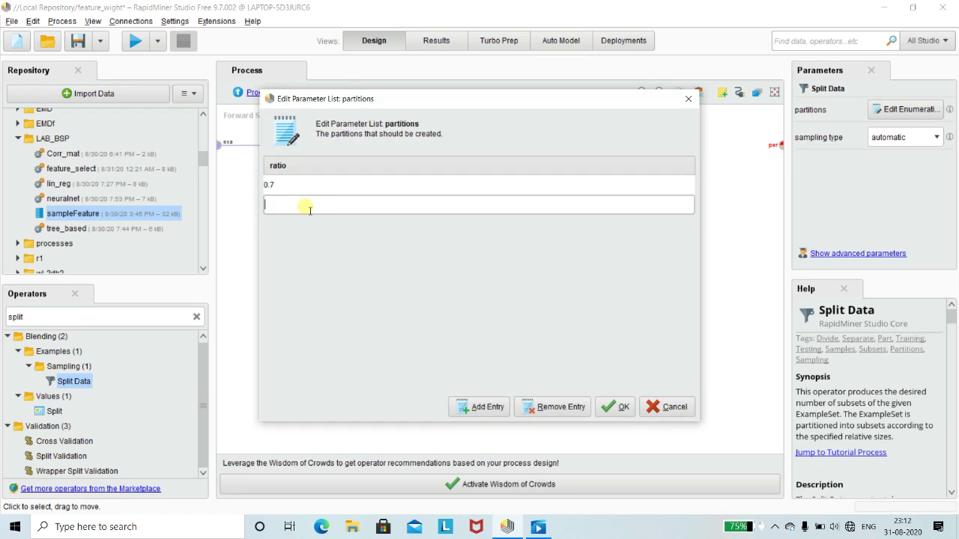
text(0.3)
click(613, 406)
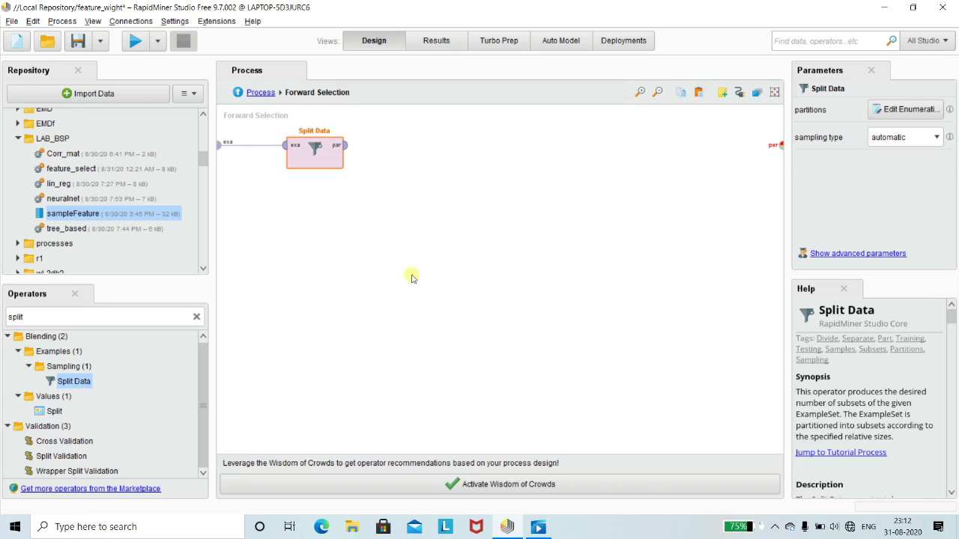
Add a Random Forest operator after Split Data and connect Split Data's first partition output to its training input
click(395, 271)
double_click(120, 318)
key(BackSpace)
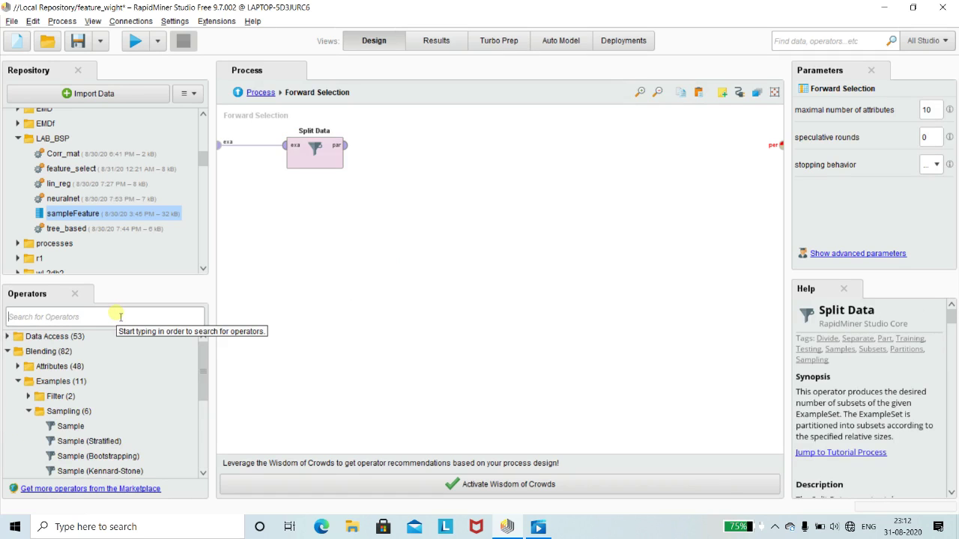
text(randof)
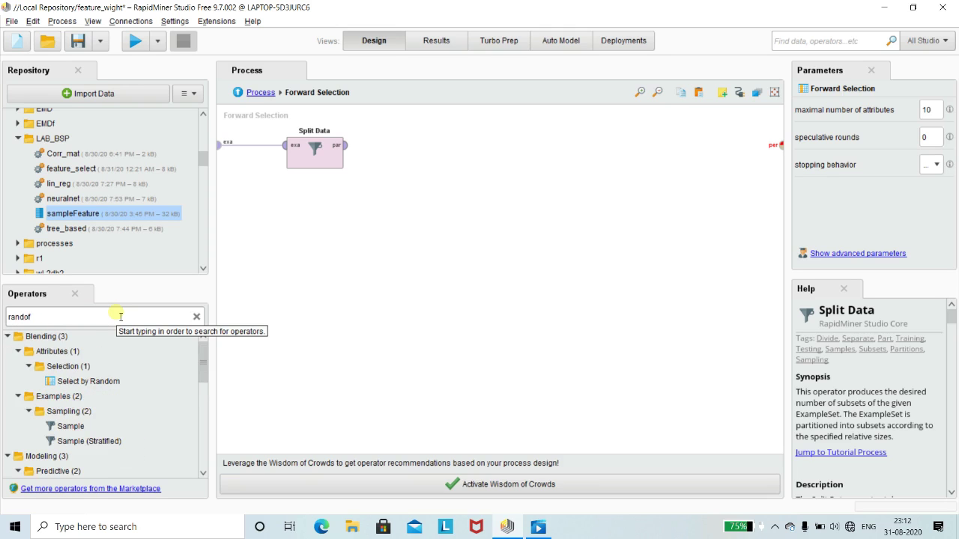
key(BackSpace)
text(m)
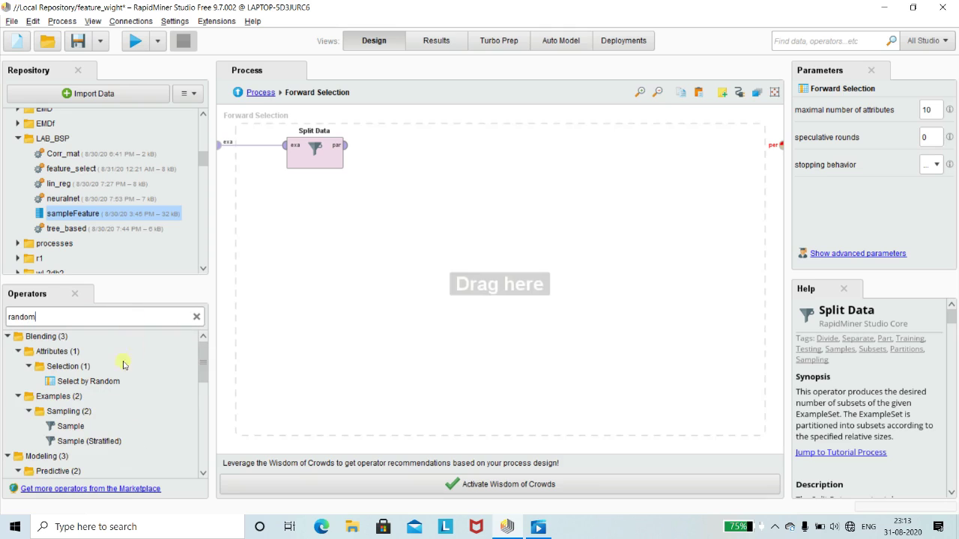
text( forest)
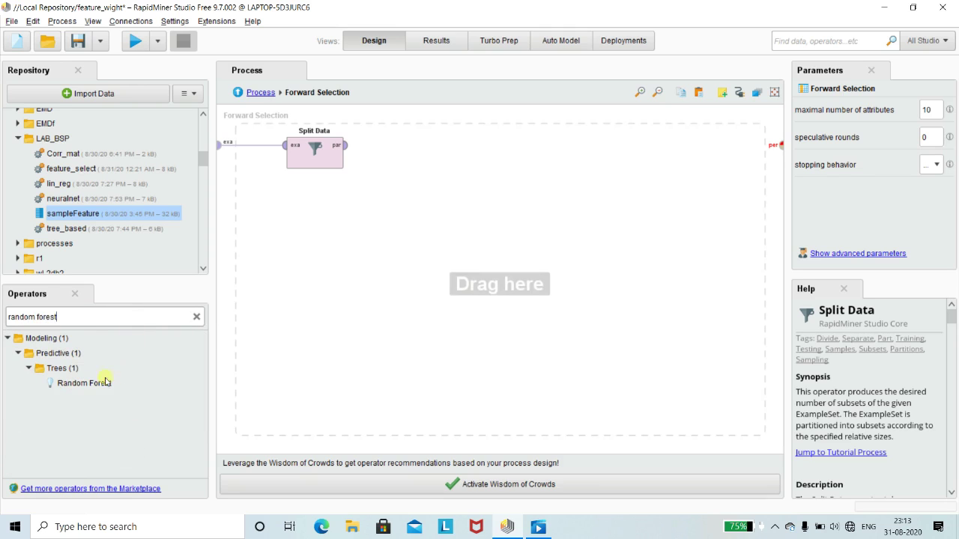
click(98, 384)
drag(96, 385, 435, 153)
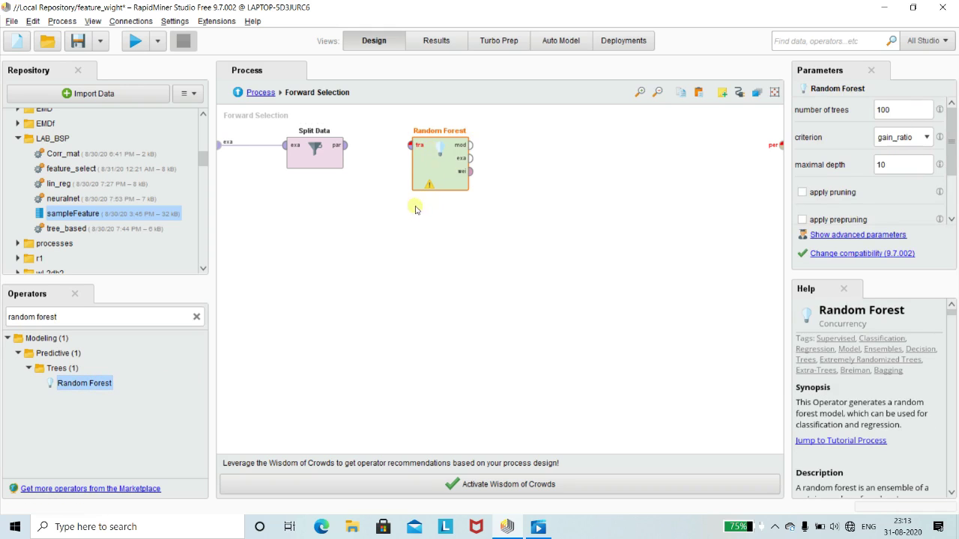
click(353, 147)
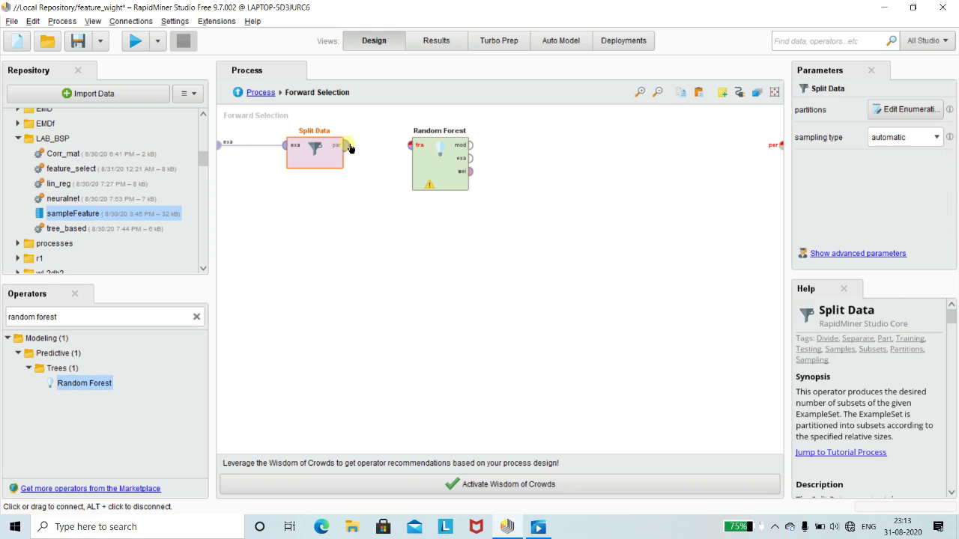
click(412, 147)
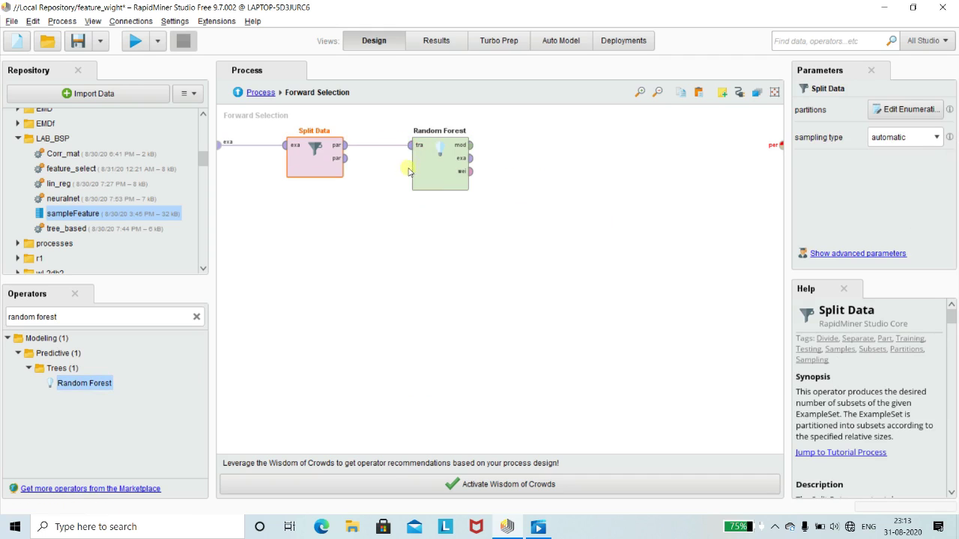
click(383, 259)
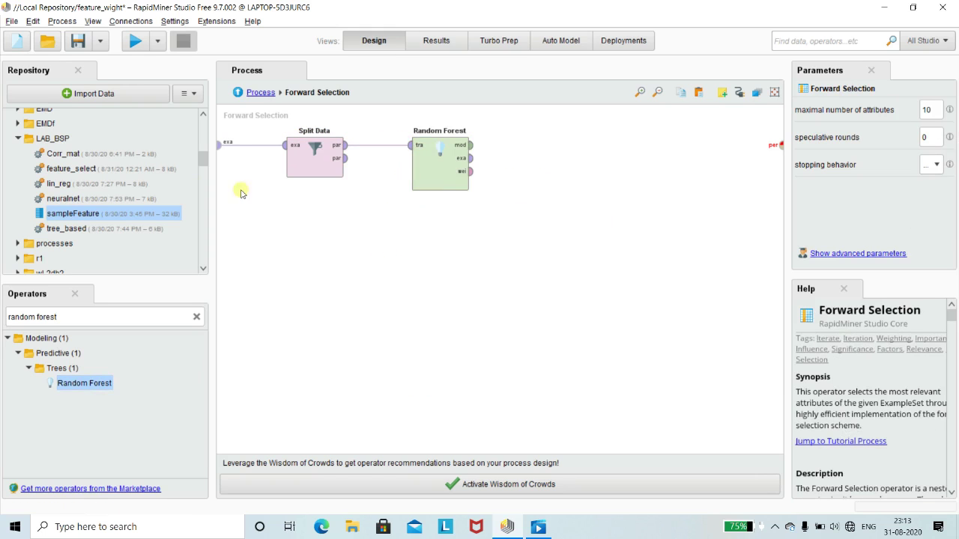
Add an Apply Model operator below Random Forest in the subprocess
drag(9, 317, 69, 319)
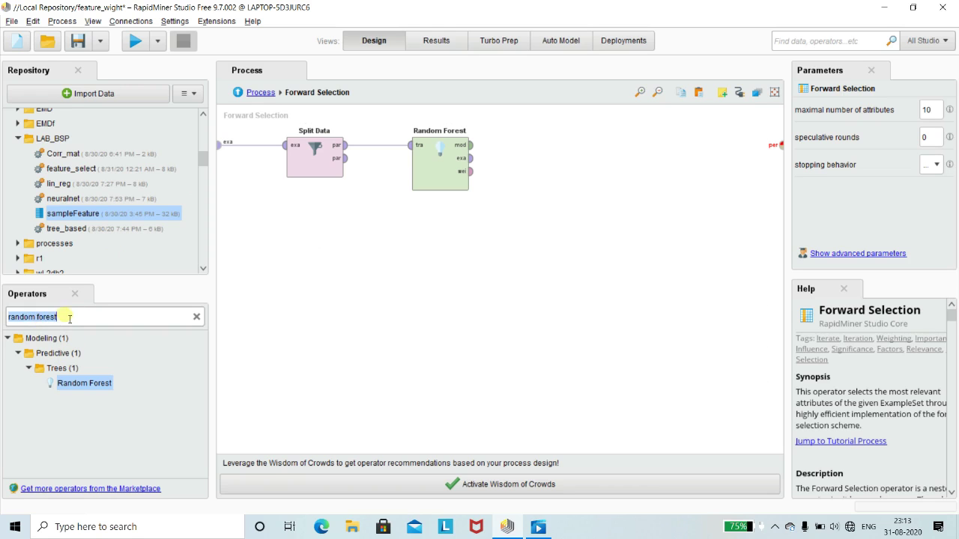
text(a)
text(pl)
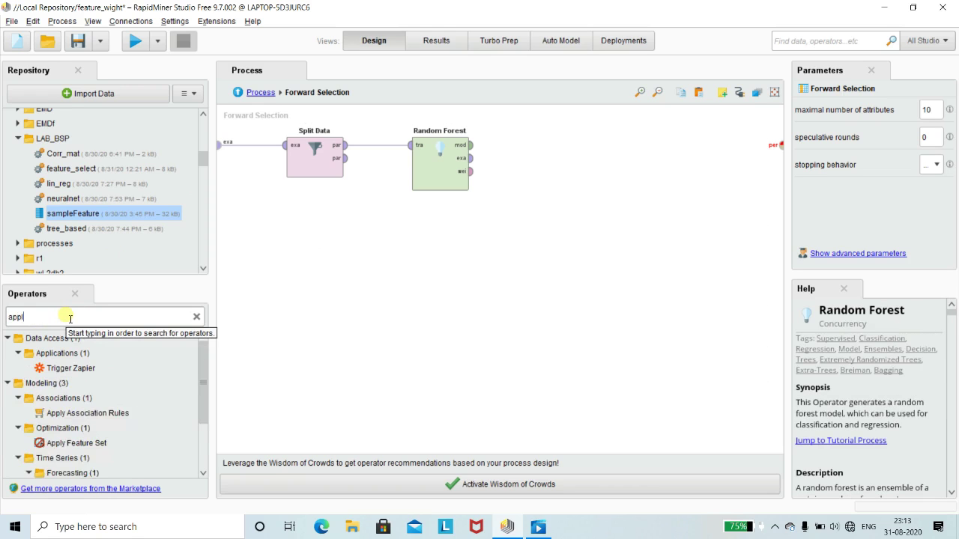
text(y mod)
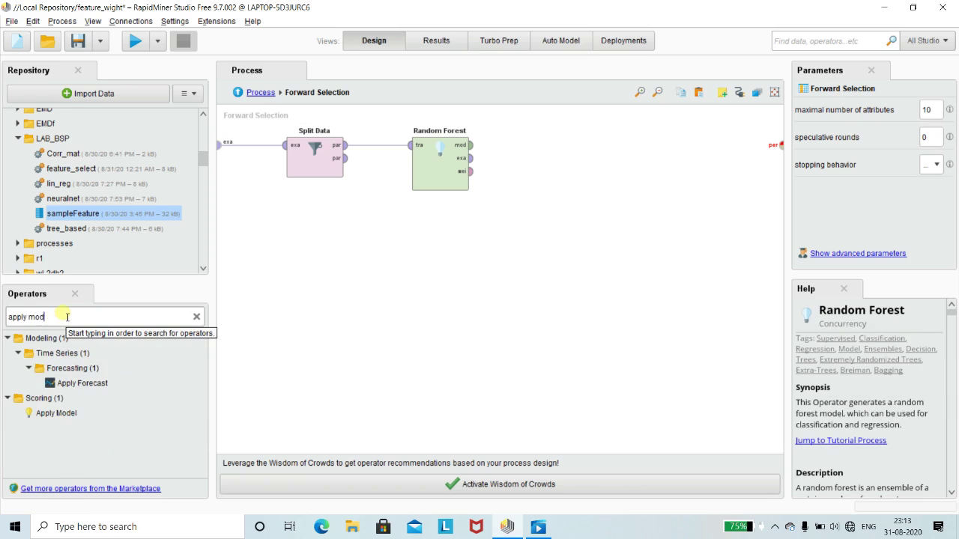
drag(41, 412, 391, 241)
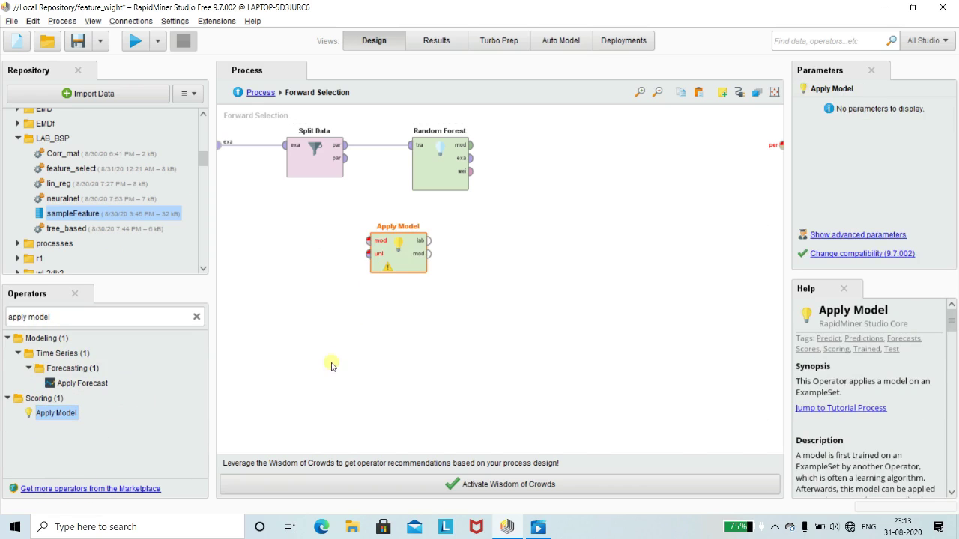
click(332, 365)
Add a Performance (Classification) operator after Random Forest
click(76, 317)
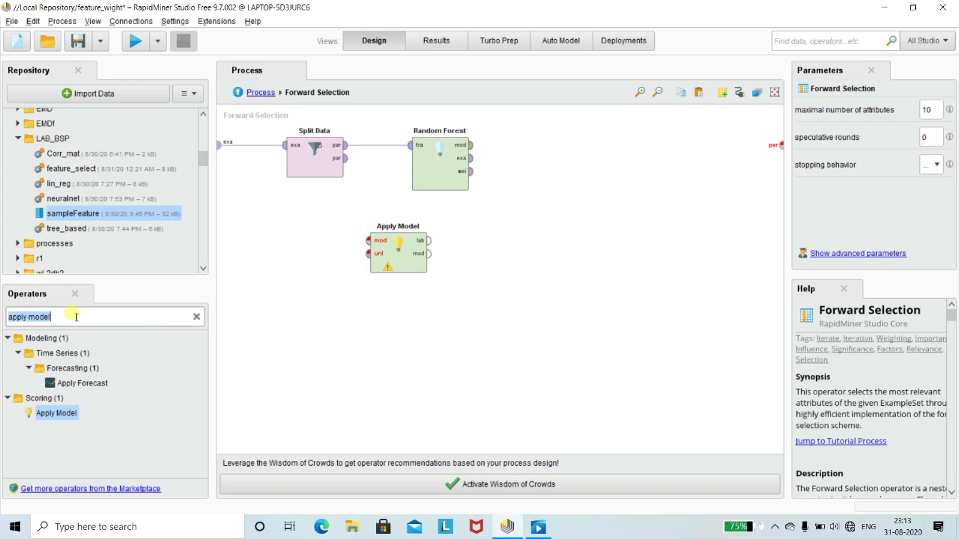
text(performance)
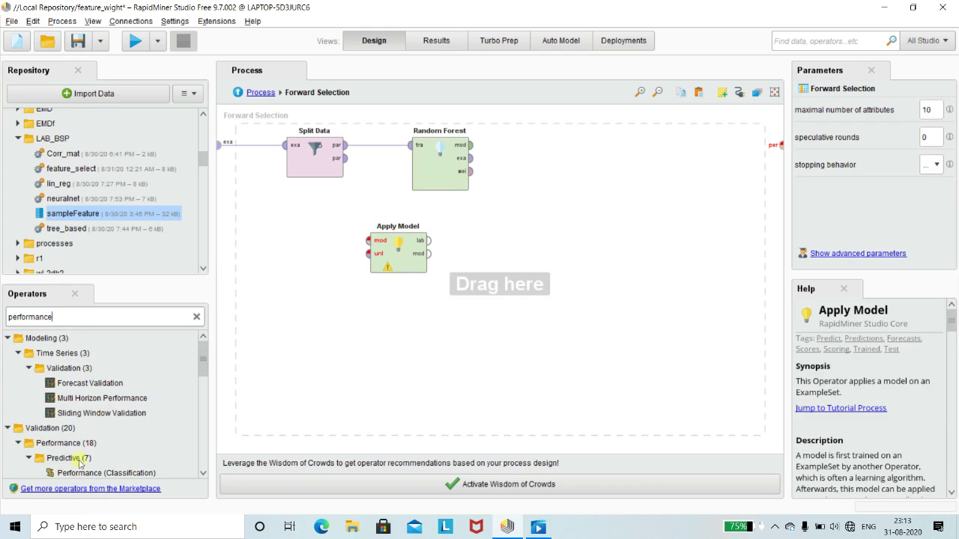
drag(85, 476, 589, 163)
click(573, 275)
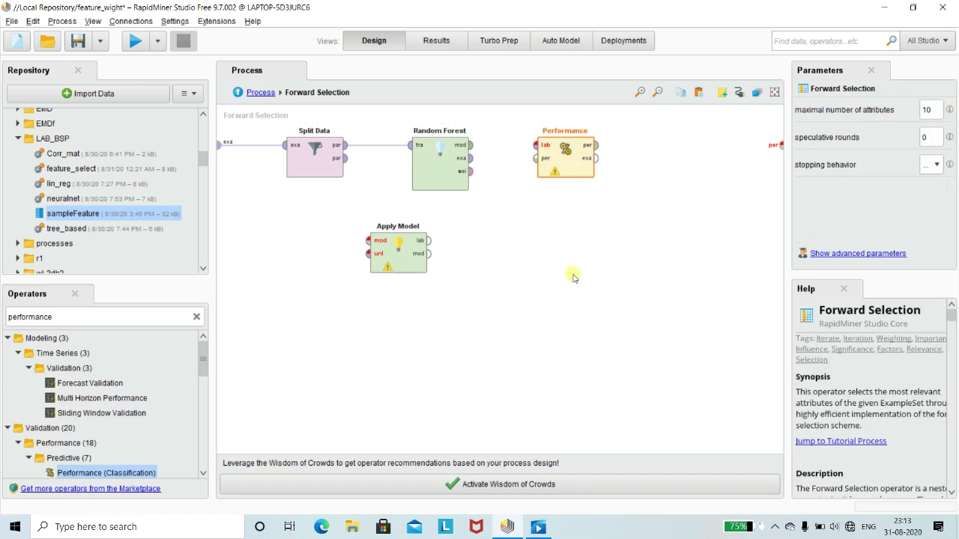
Connect Split Data's second partition to Apply Model's unlabelled input and Random Forest's model output to its model input, moving Apply Model nearer to Performance
click(347, 160)
click(346, 159)
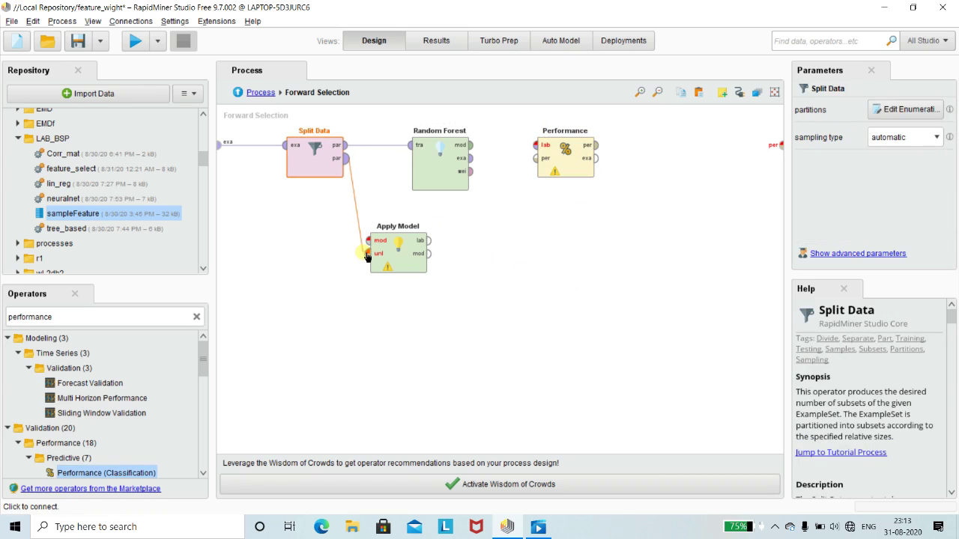
click(368, 252)
click(475, 152)
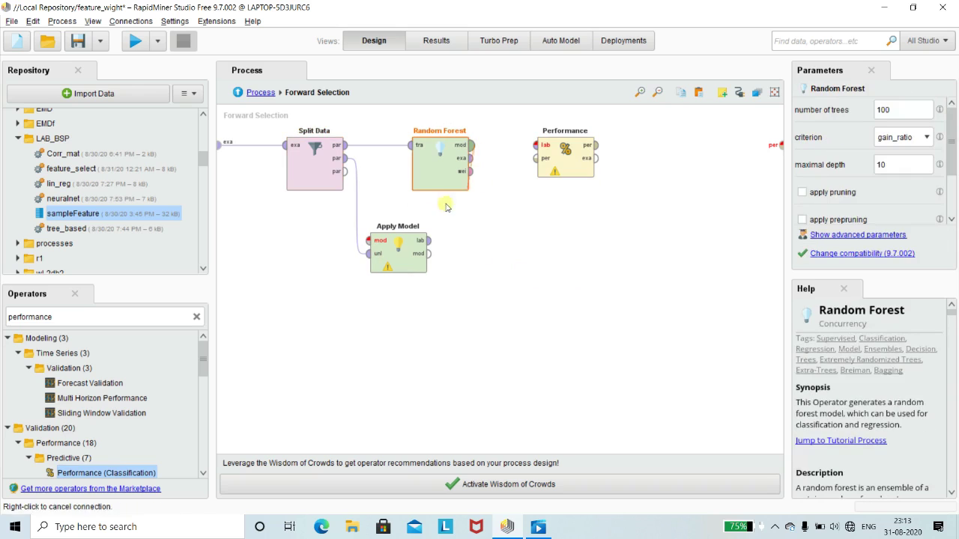
click(368, 241)
drag(407, 256, 474, 256)
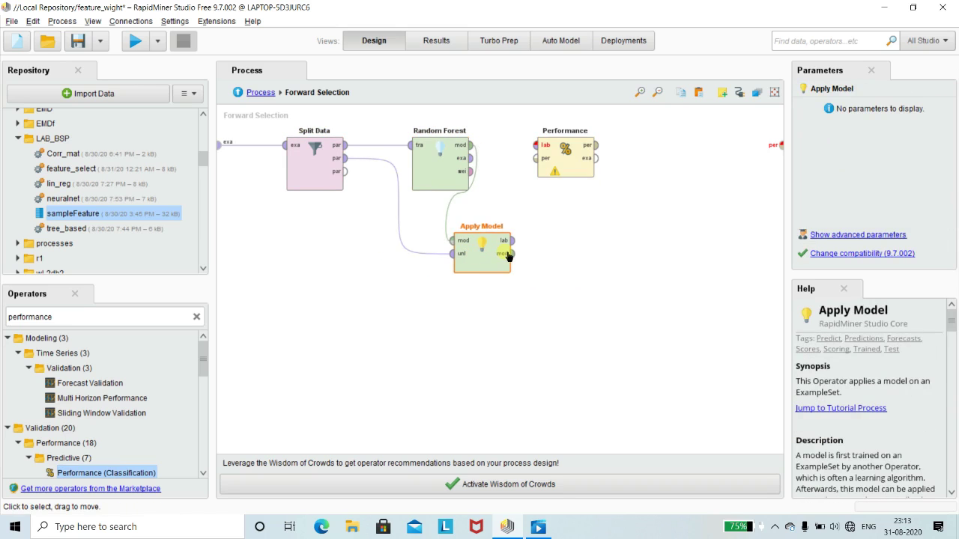
Connect Apply Model's labelled output to Performance and Performance's output to the subprocess's performance port, shifting Apply Model down to clear the links
click(513, 241)
click(534, 145)
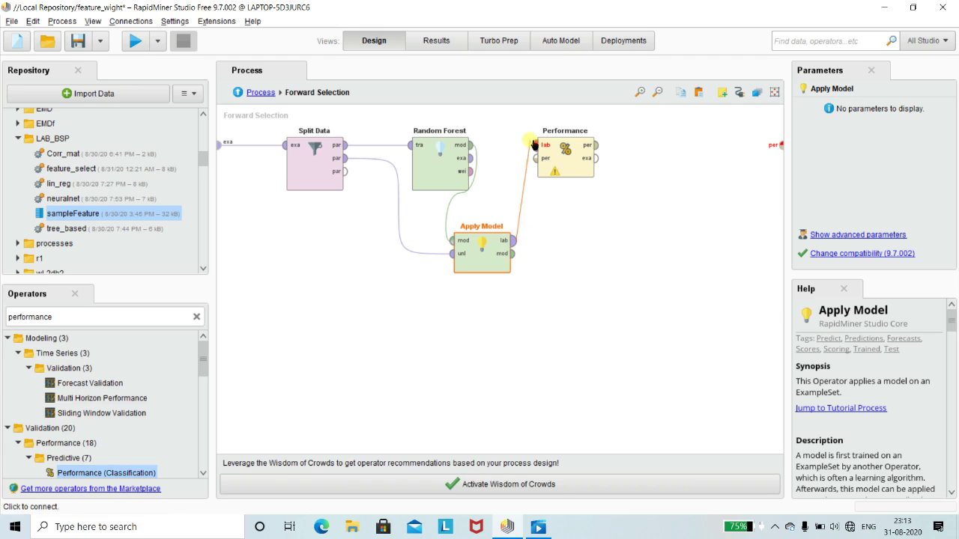
click(599, 149)
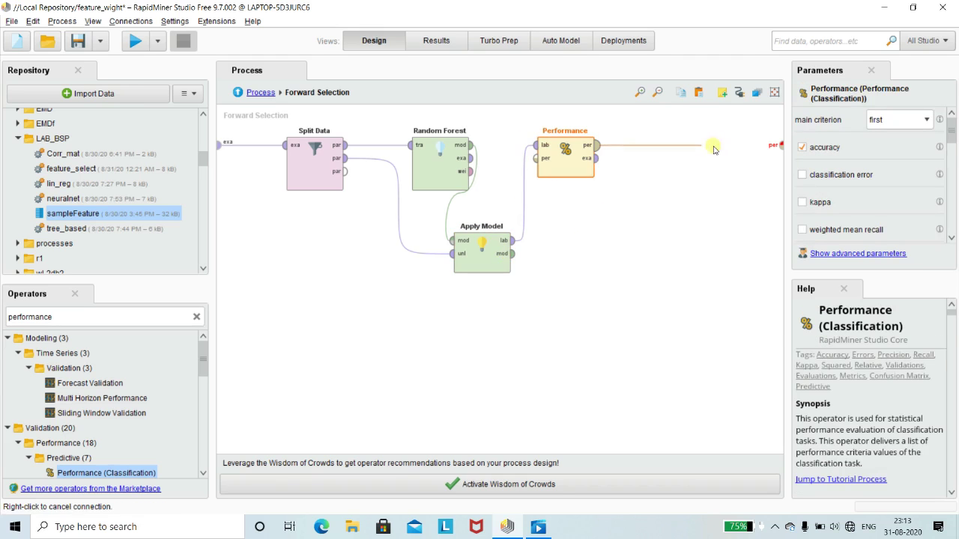
click(781, 145)
click(711, 240)
drag(494, 255, 535, 285)
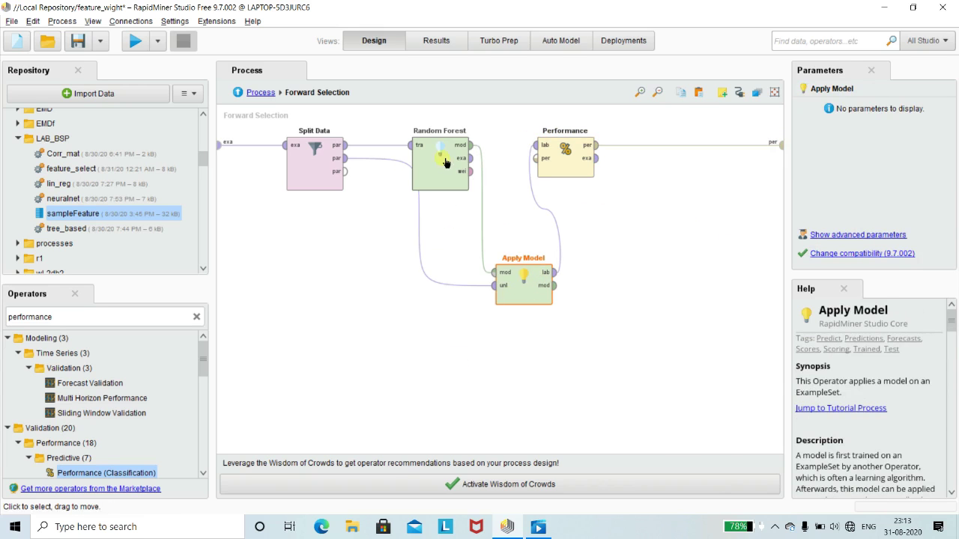
click(451, 241)
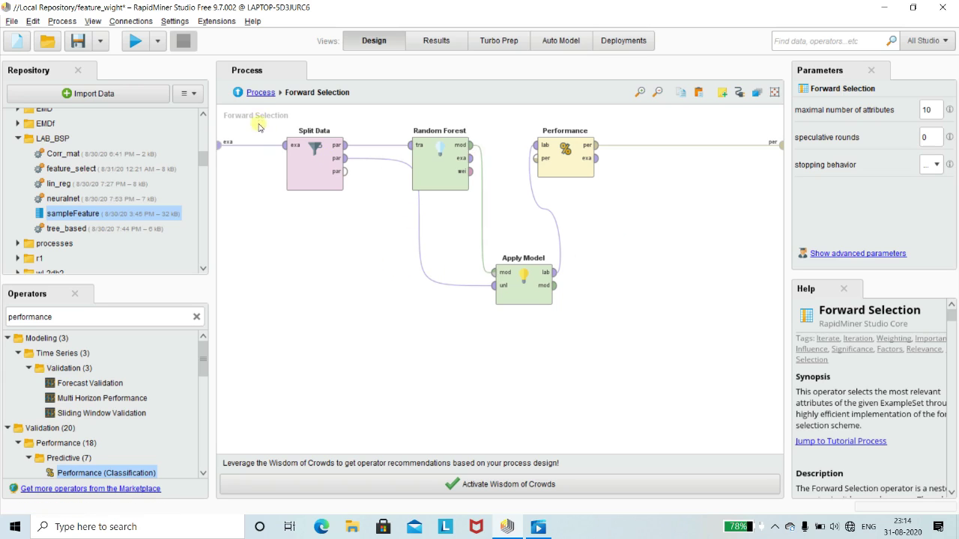
Run the complete process from its top level and review the example set returned by Forward Selection before going back to the design
click(259, 93)
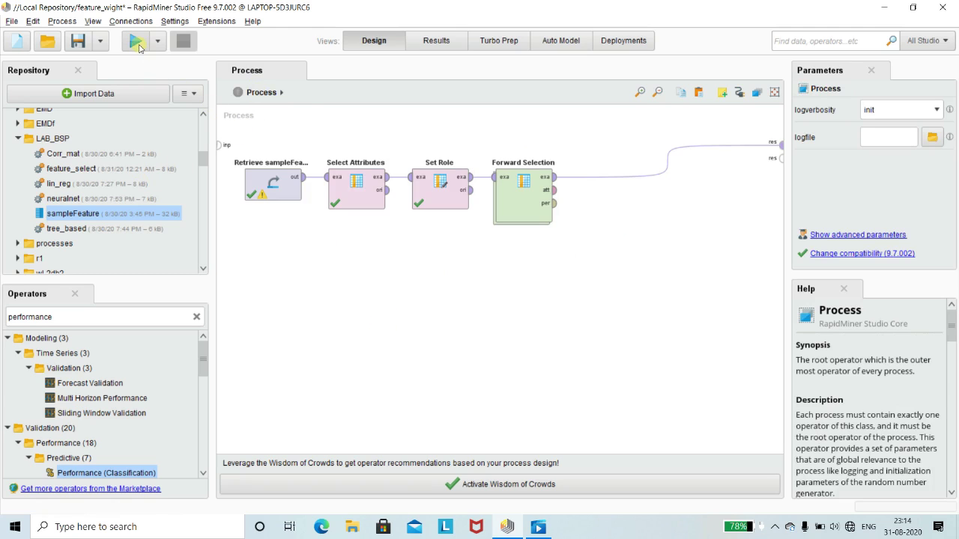
click(138, 46)
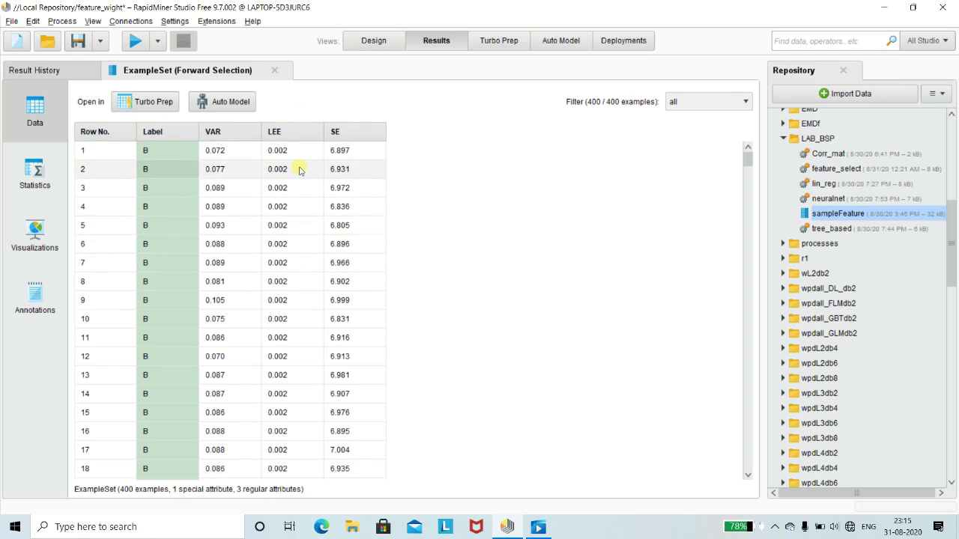
scroll(300, 167, down, 2)
scroll(299, 162, up, 2)
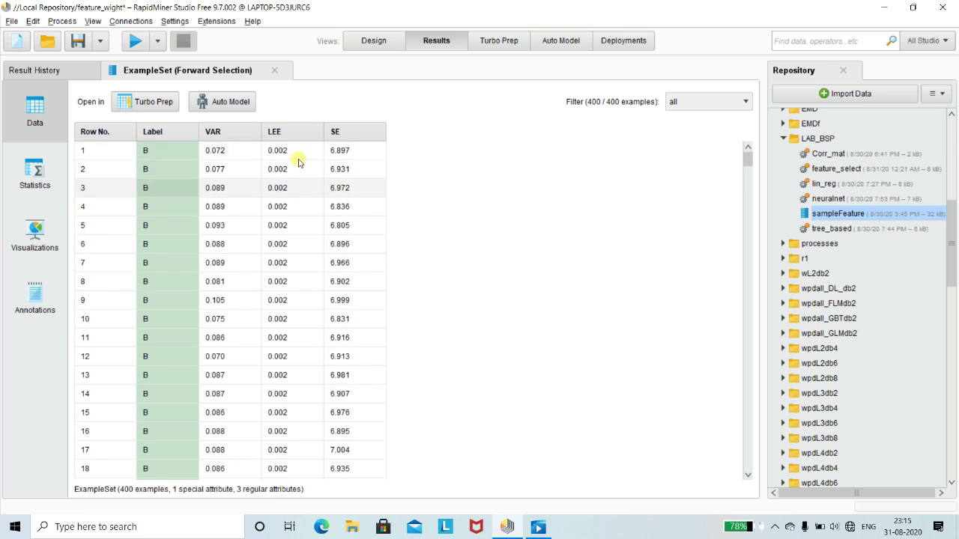
click(373, 40)
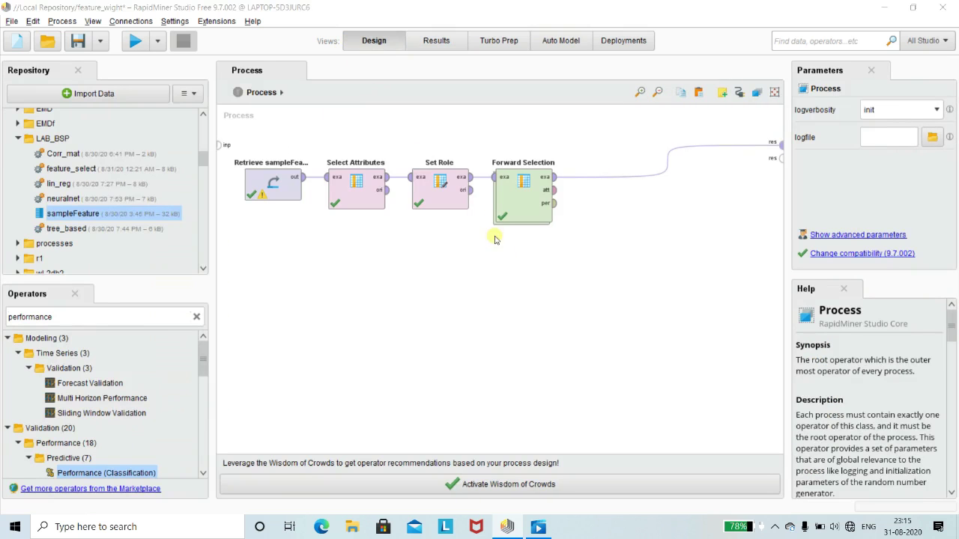
Connect Forward Selection's attribute weights output to the process's second result port, checking the existing example set result beforehand
click(561, 193)
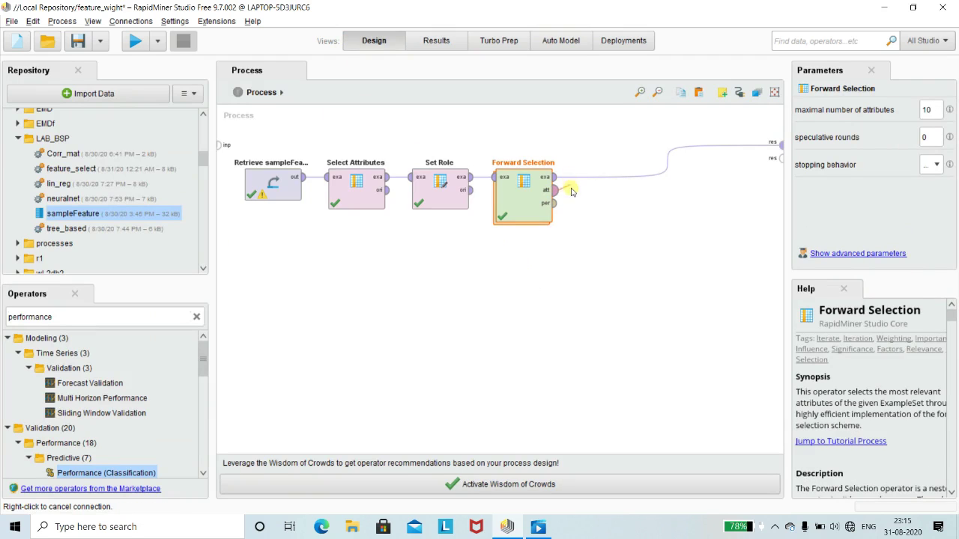
right_click(573, 195)
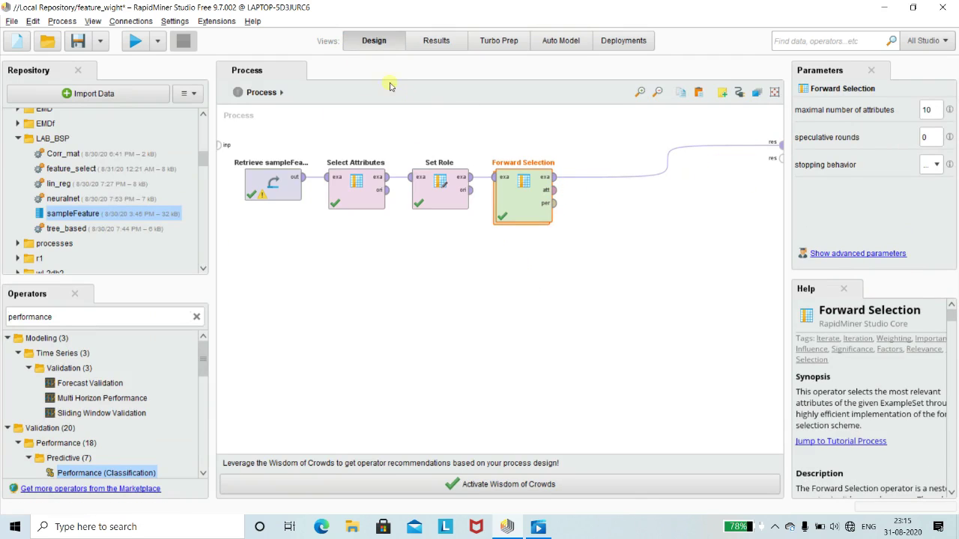
click(421, 44)
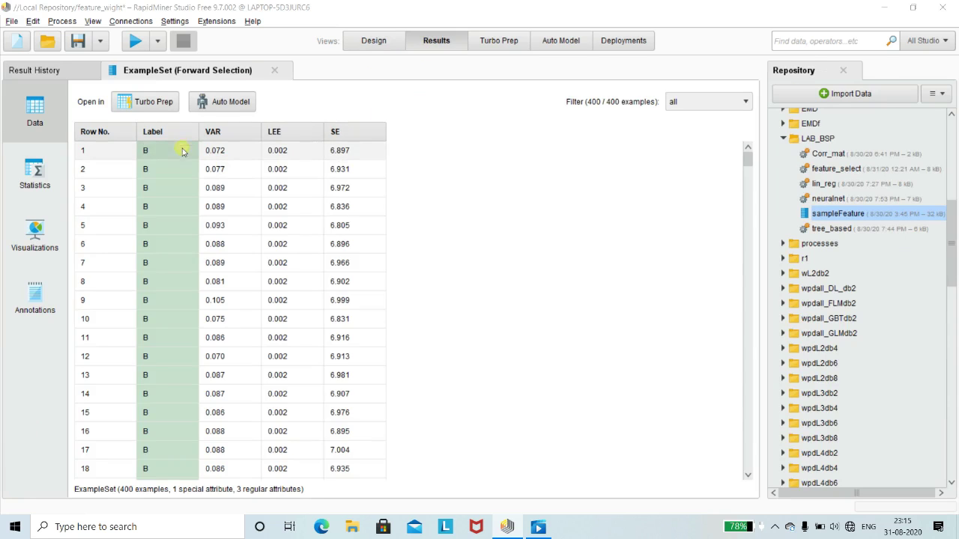
click(372, 41)
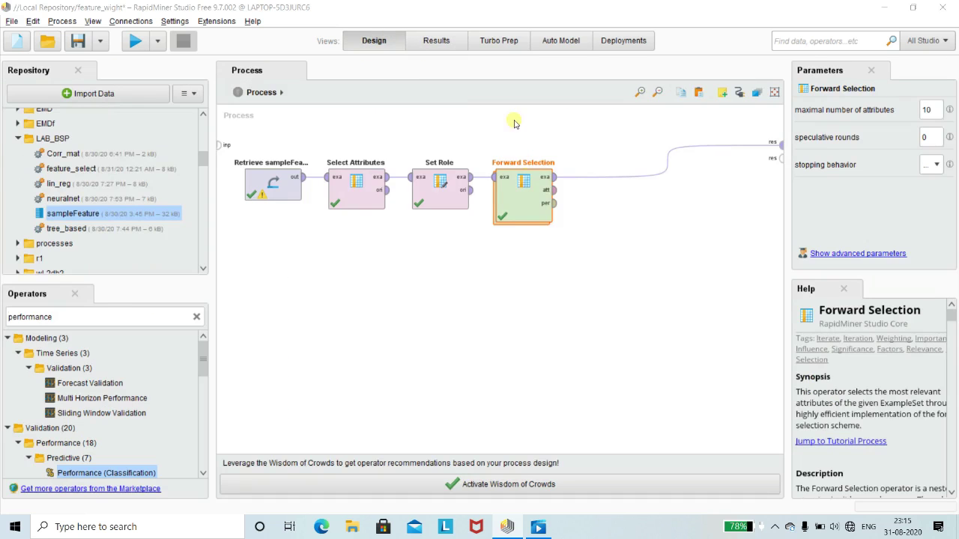
click(555, 190)
click(781, 158)
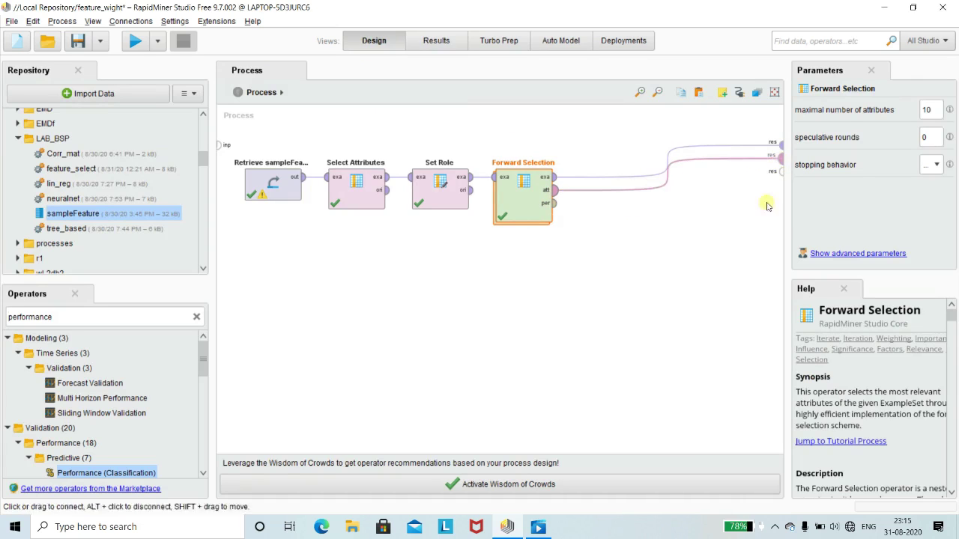
click(692, 260)
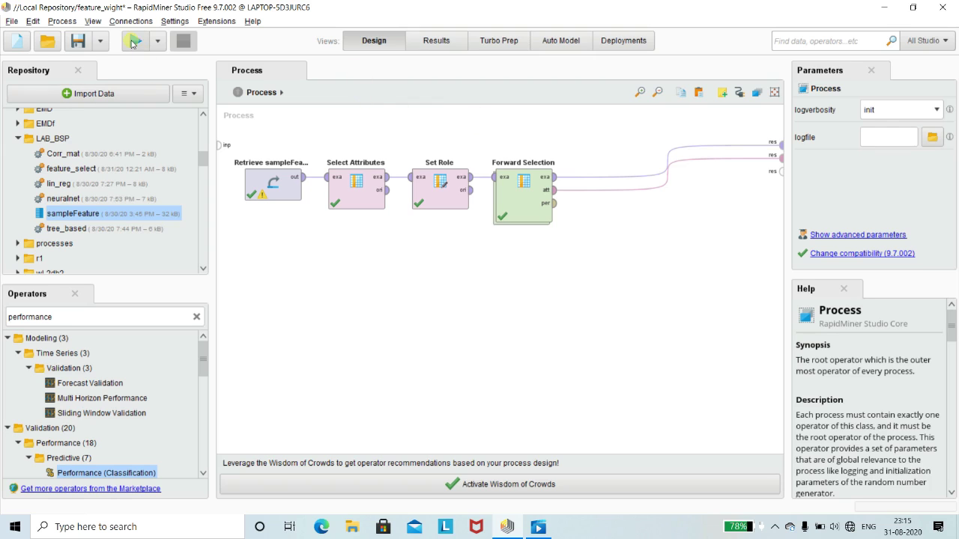
Run the process, examine Forward Selection's attribute weights as a table and bar chart, and return to the design
click(132, 43)
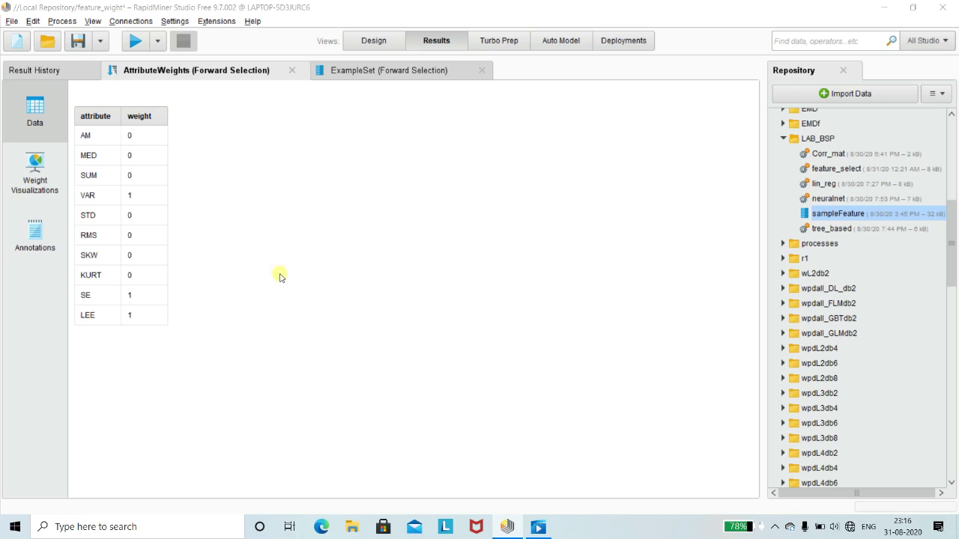
click(31, 166)
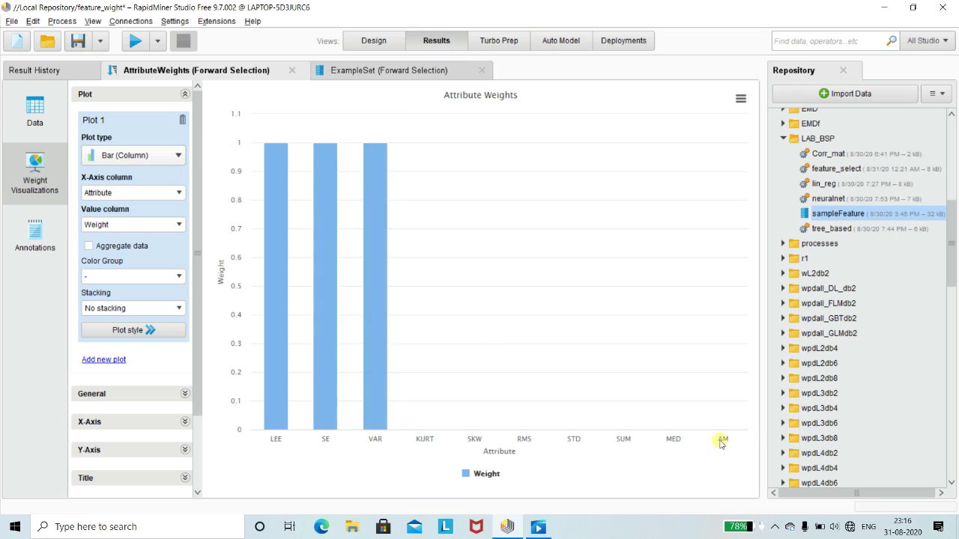
click(374, 41)
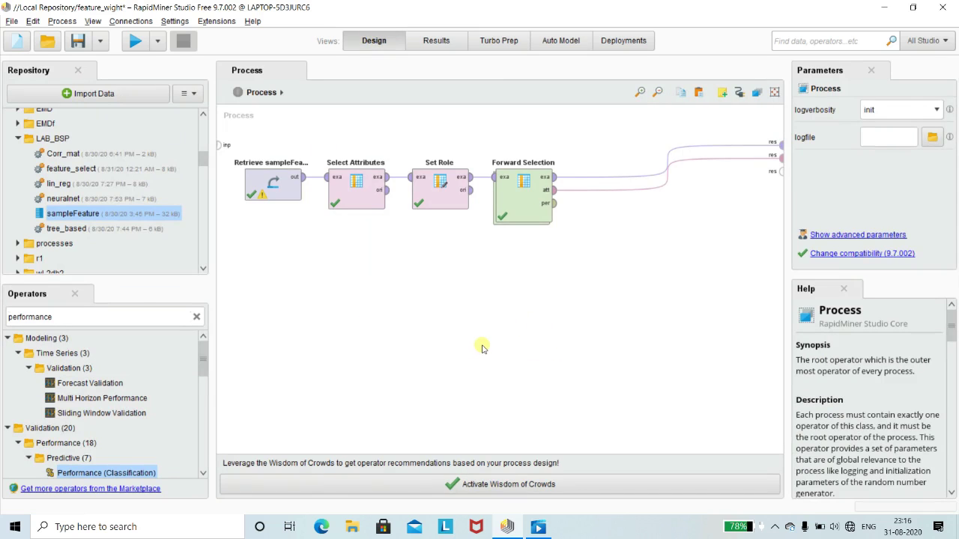
Delete the Forward Selection operator from the process
click(522, 206)
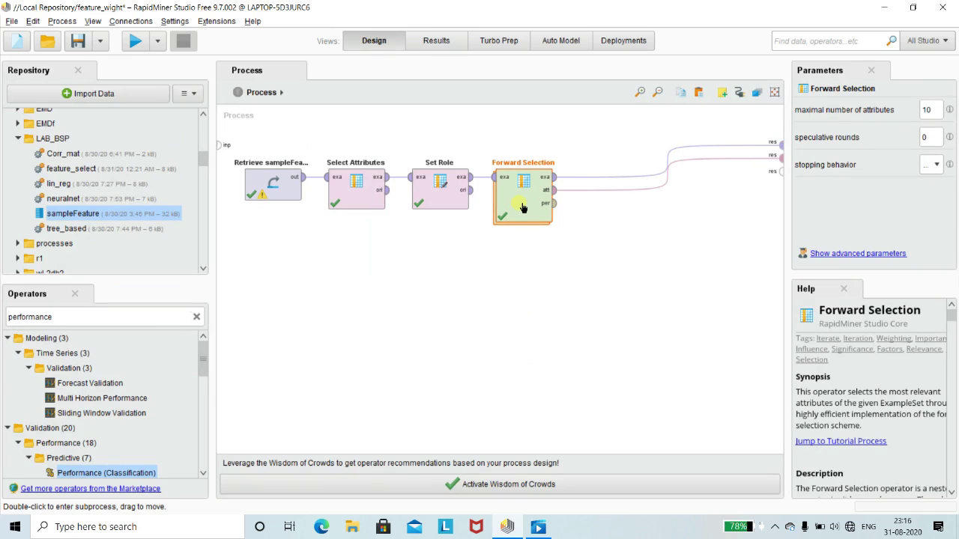
click(524, 268)
click(522, 208)
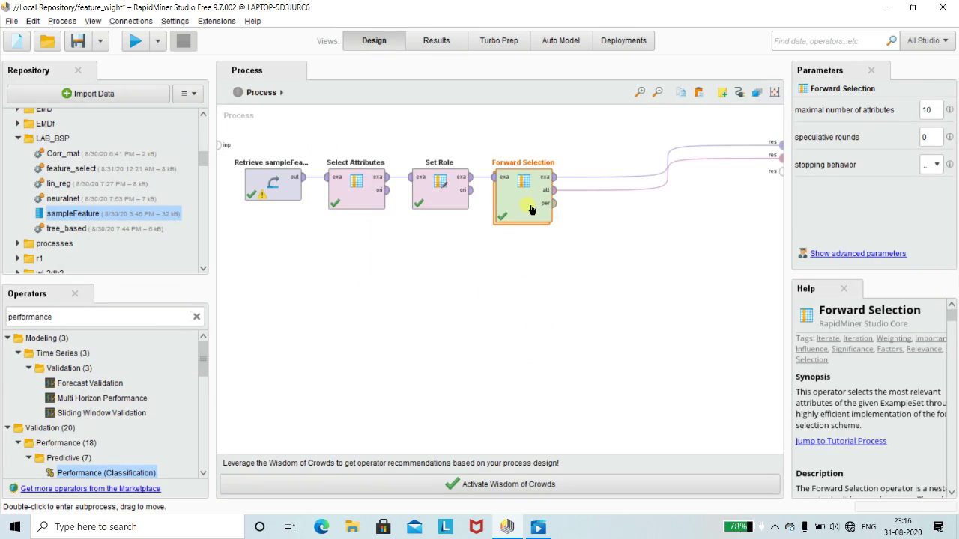
drag(529, 209, 543, 293)
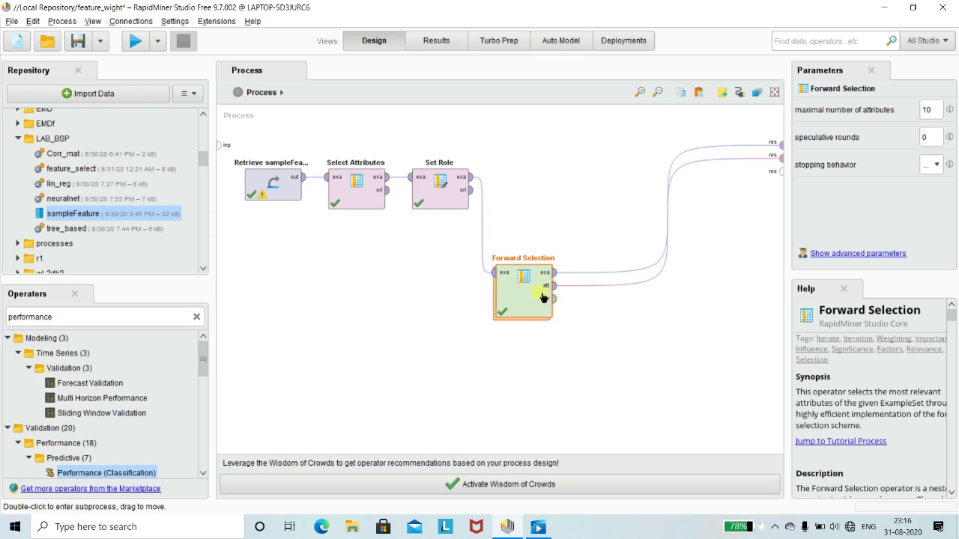
drag(203, 360, 197, 392)
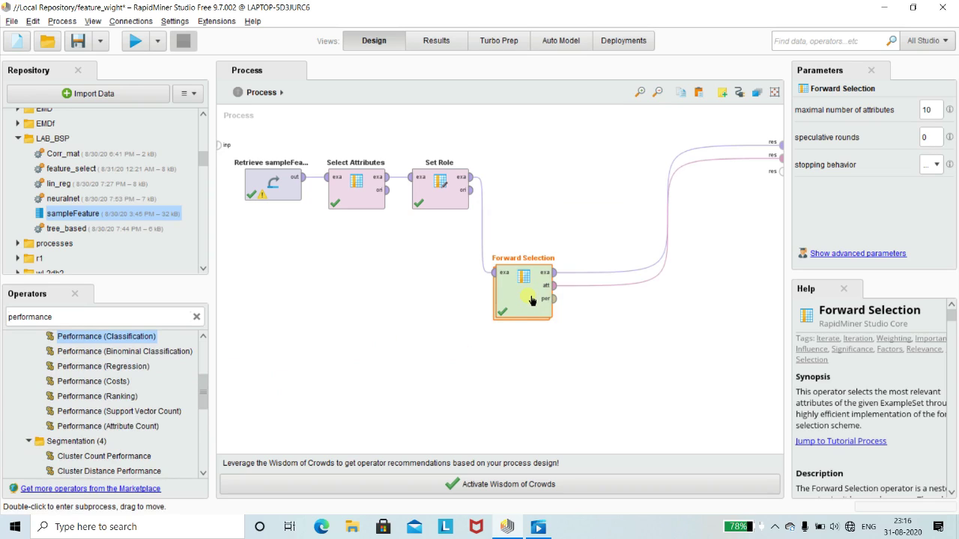
key(Delete)
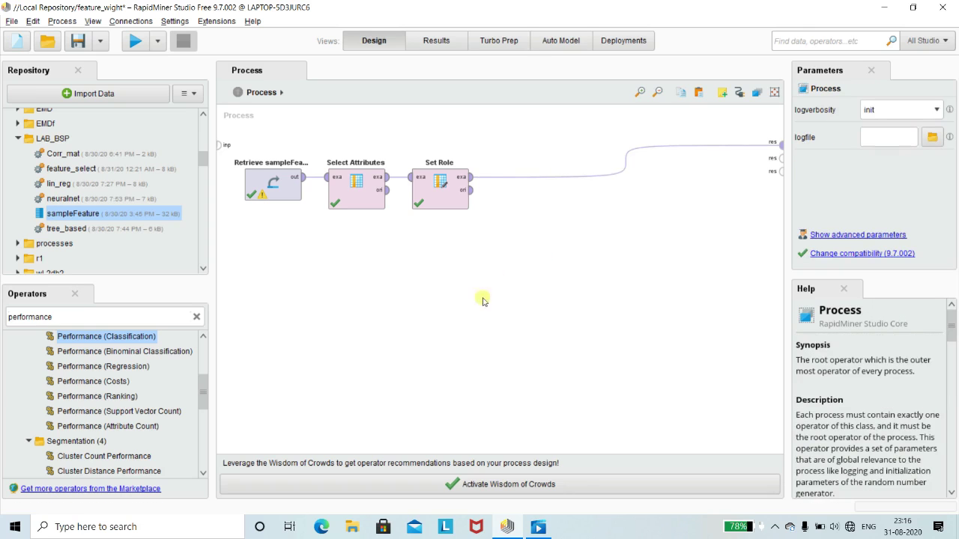
Search the operators for "back" and add Backward Elimination to the process after Set Role
double_click(74, 317)
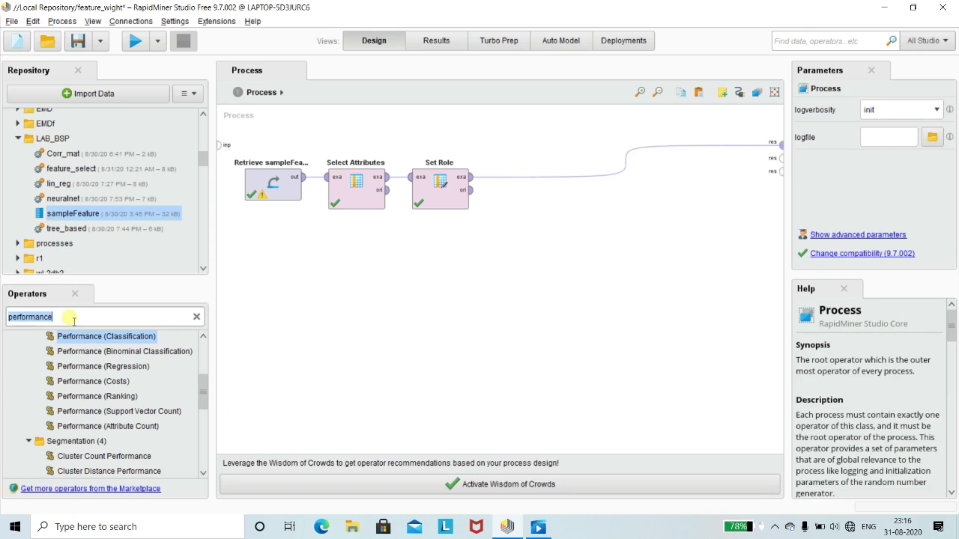
key(BackSpace)
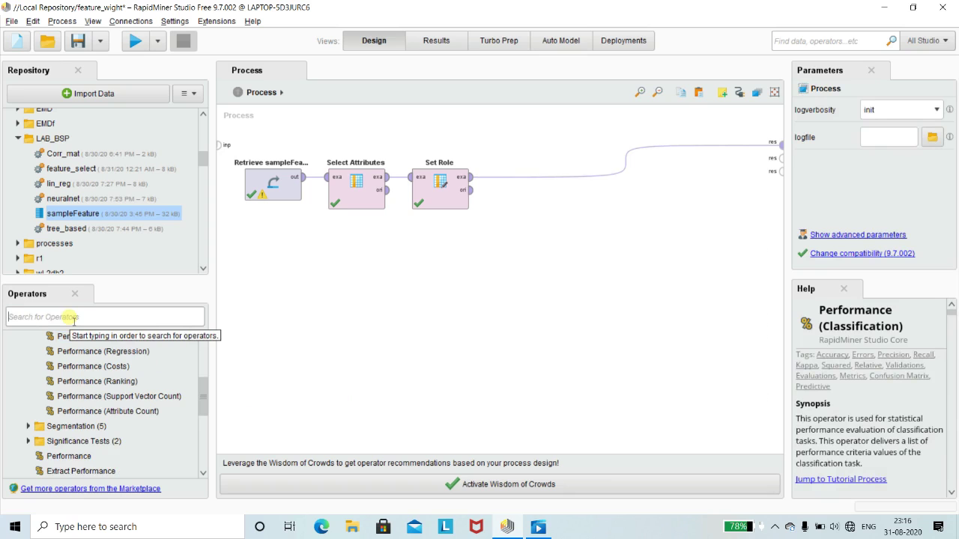
text(back)
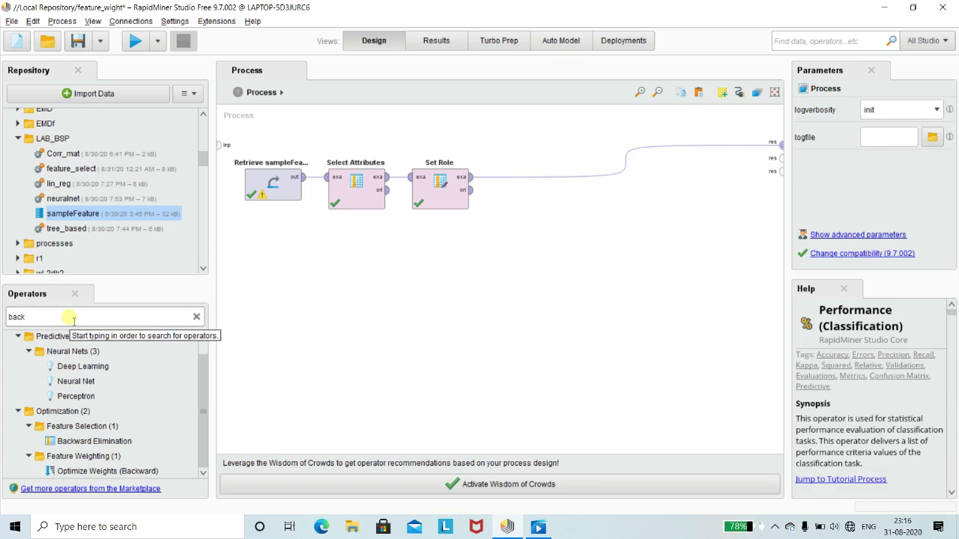
drag(84, 441, 569, 212)
click(221, 414)
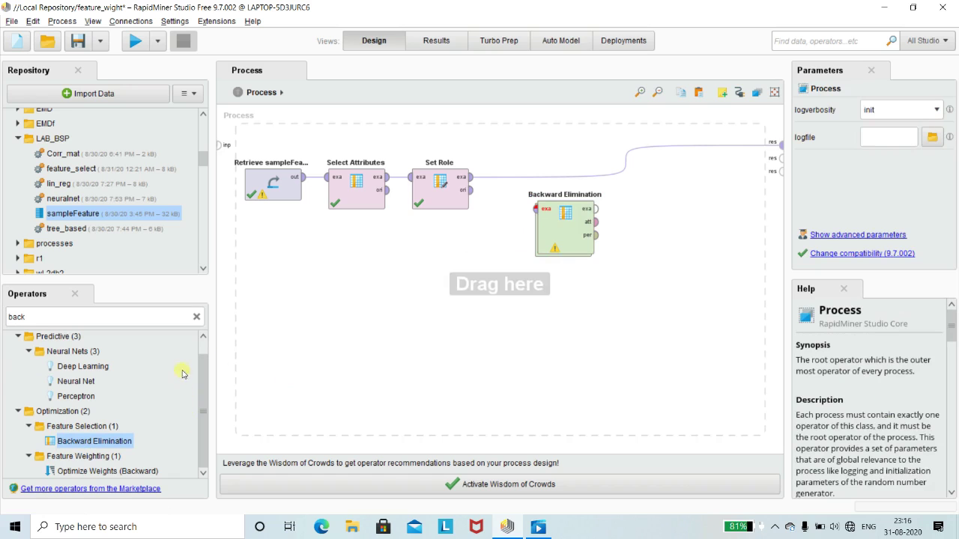
click(562, 224)
mouse_move(564, 223)
mouse_down()
mouse_move(565, 214)
mouse_move(563, 225)
mouse_up()
click(442, 318)
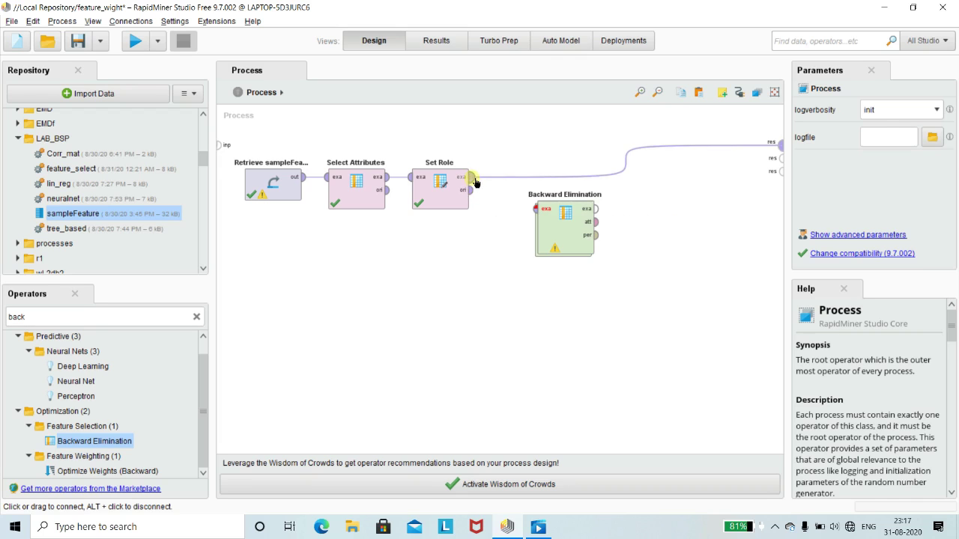
Connect Set Role's example set output to Backward Elimination, and Backward Elimination's example set output to the process's first result port
click(479, 183)
click(480, 185)
click(537, 209)
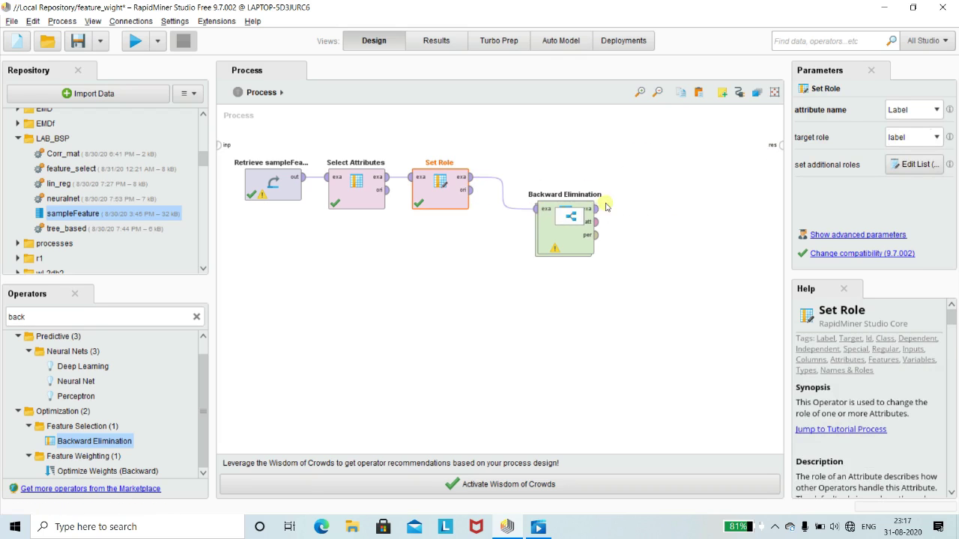
click(598, 210)
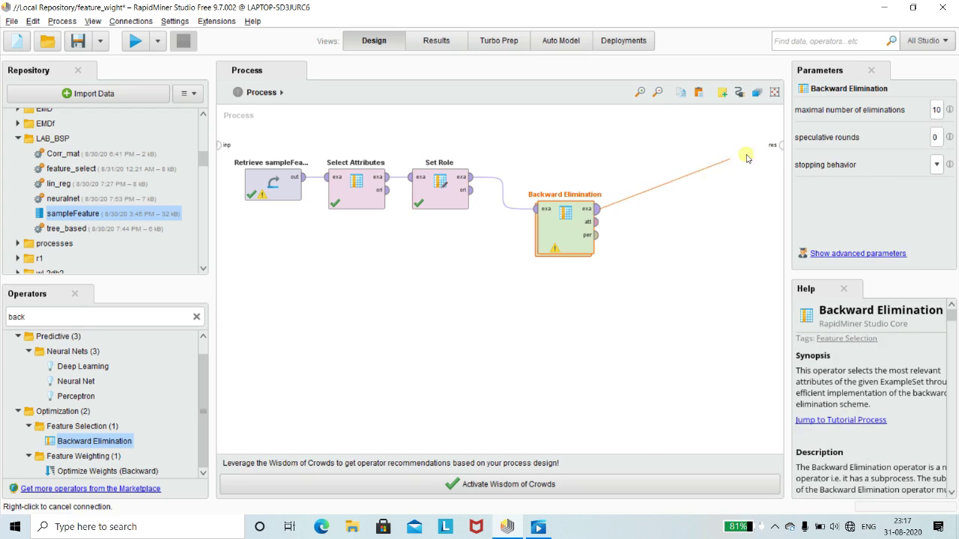
click(786, 149)
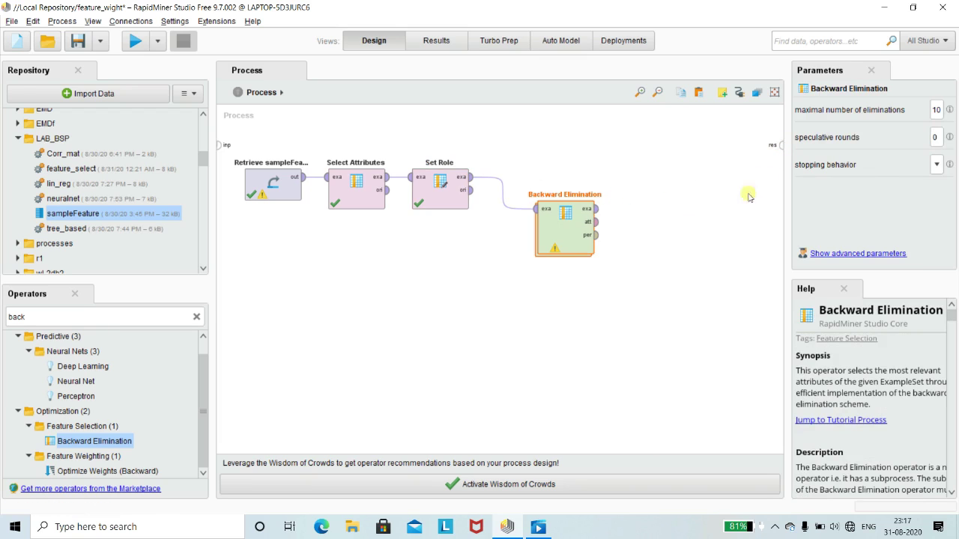
click(599, 210)
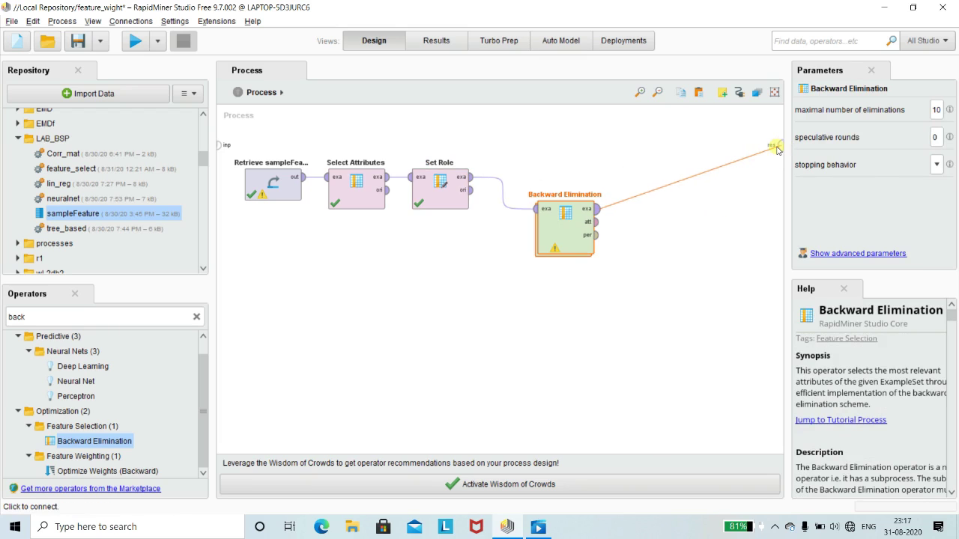
click(780, 146)
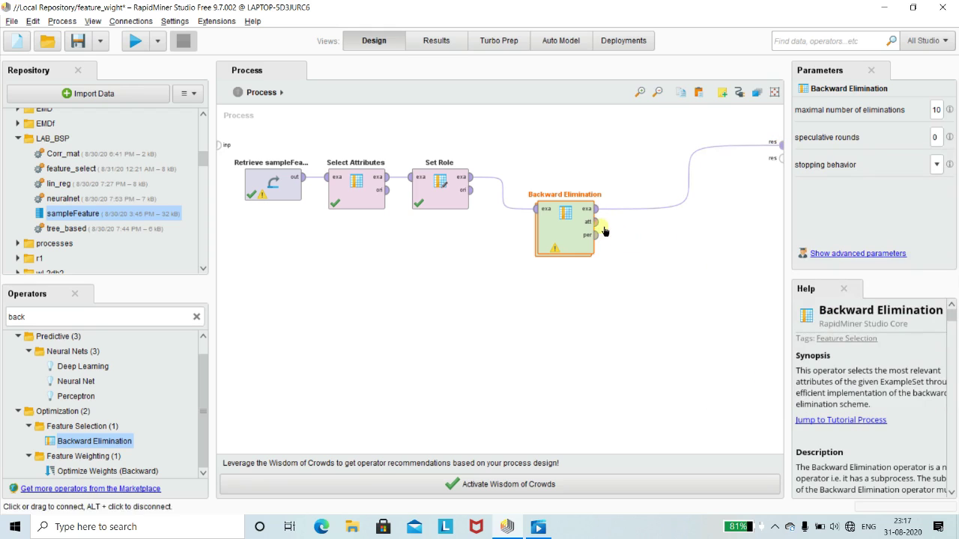
Connect Backward Elimination's attribute weights output to the second result port and align the operator in line with Set Role
click(600, 222)
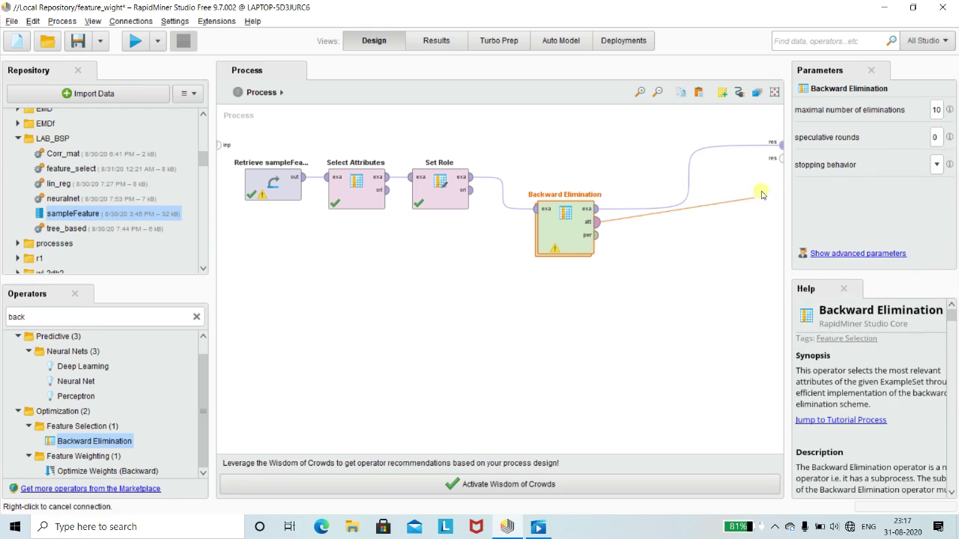
click(779, 156)
click(724, 299)
drag(560, 226, 560, 195)
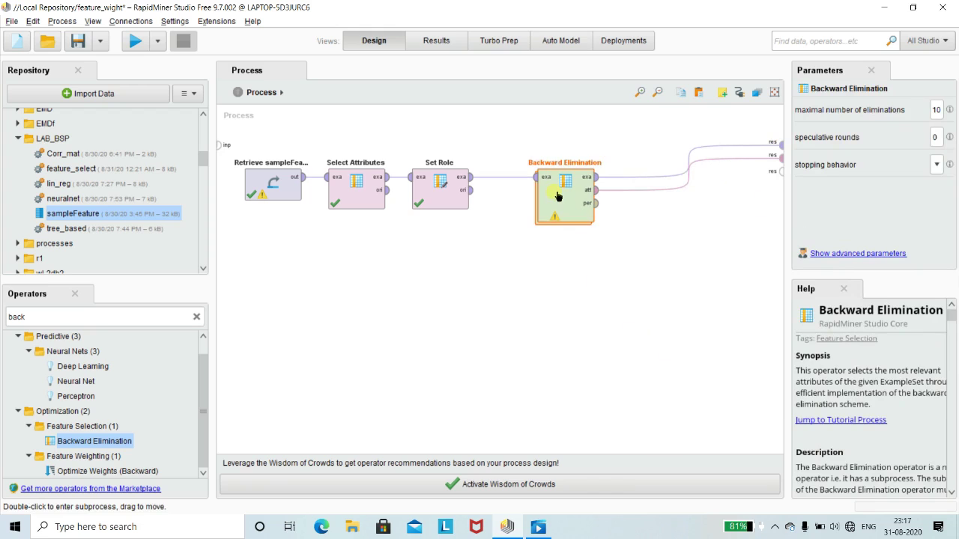
click(604, 327)
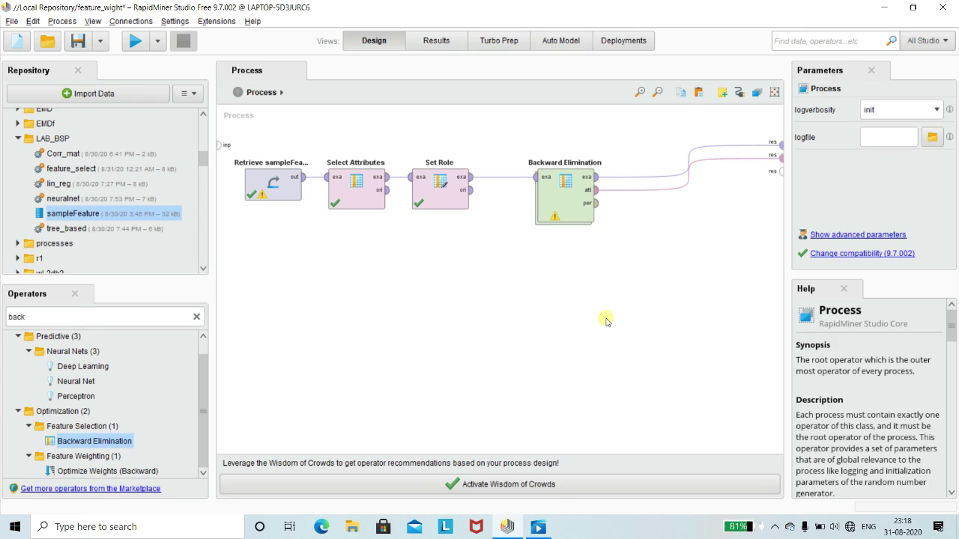
Add a Split Data operator inside Backward Elimination's subprocess and connect the subprocess's example set input to it
double_click(561, 202)
click(100, 318)
key(BackSpace)
text(split)
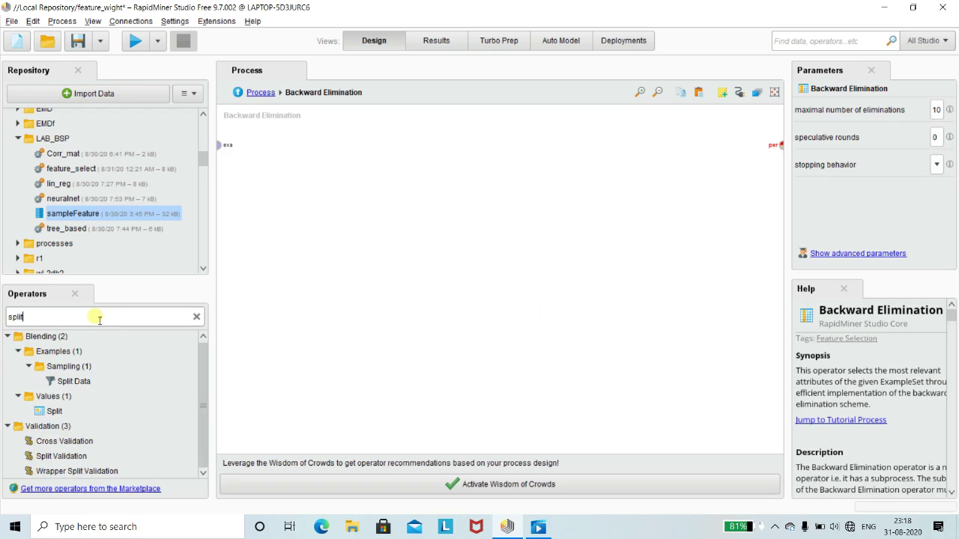
drag(67, 381, 346, 149)
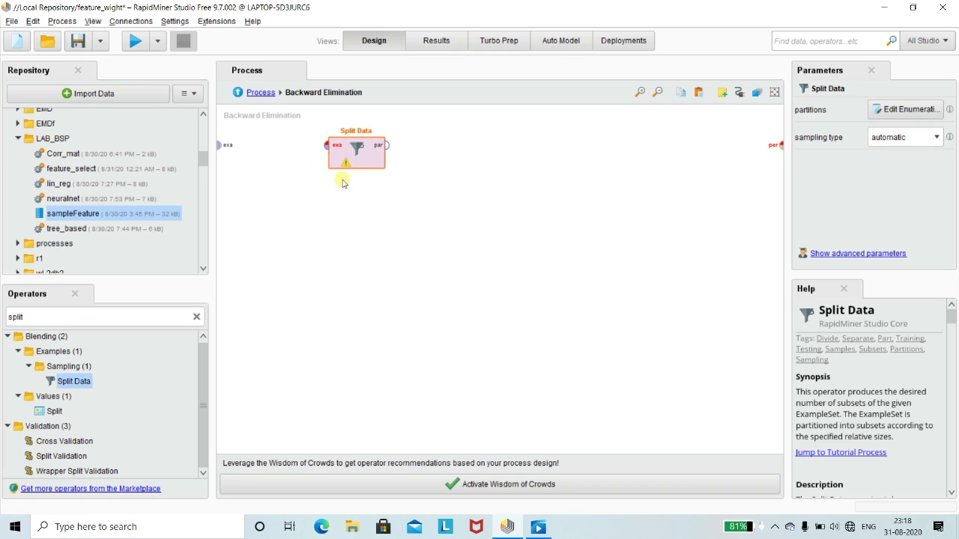
drag(222, 145, 327, 146)
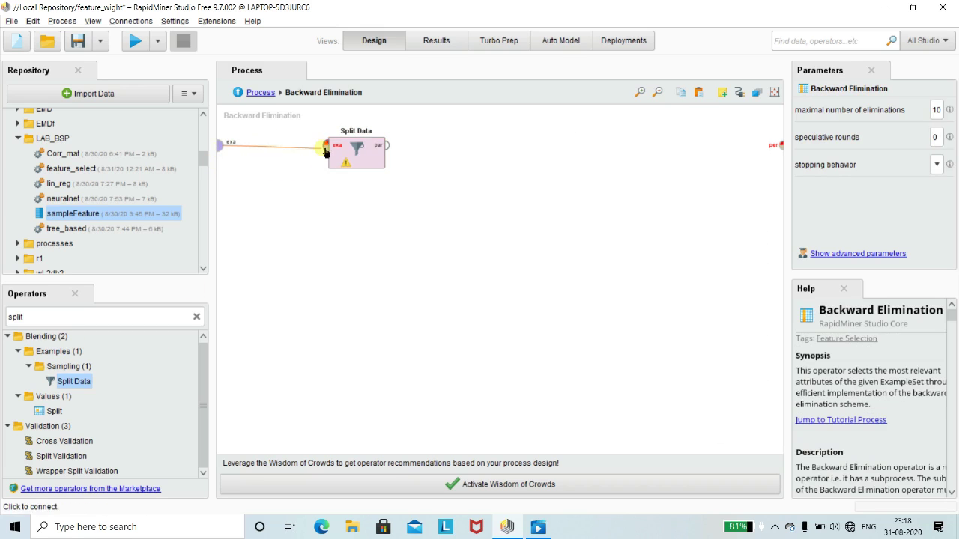
Define two Split Data partitions with ratios 0.7 and 0.3
click(376, 159)
click(907, 110)
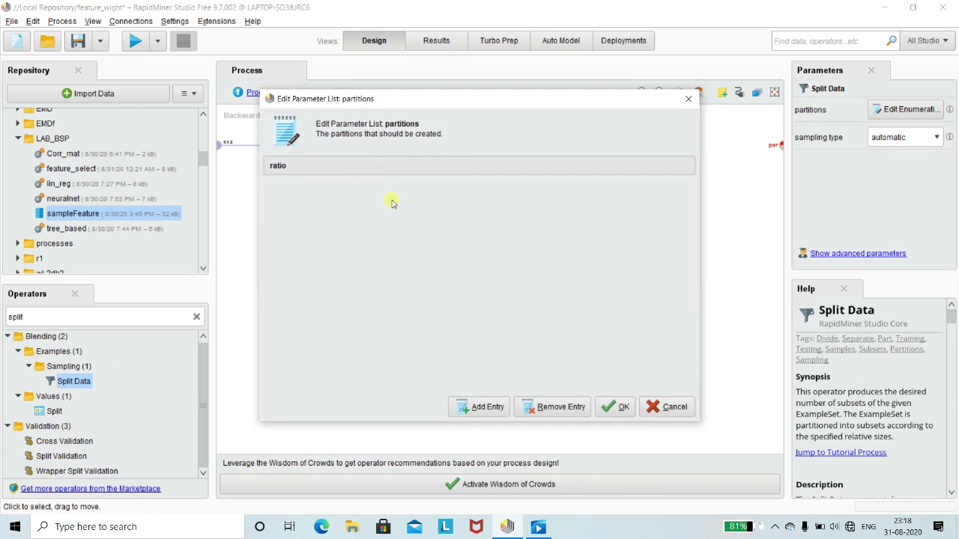
click(480, 408)
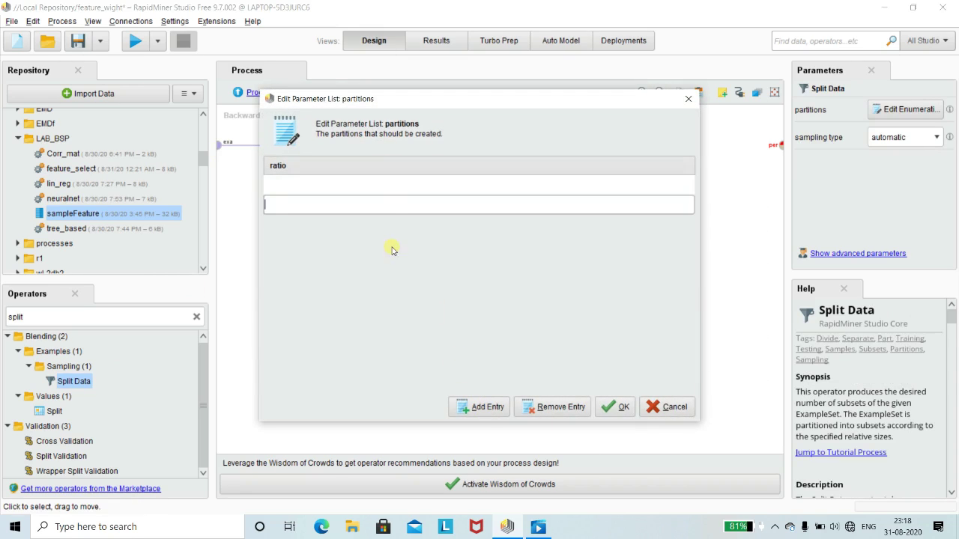
click(371, 186)
text(0.7)
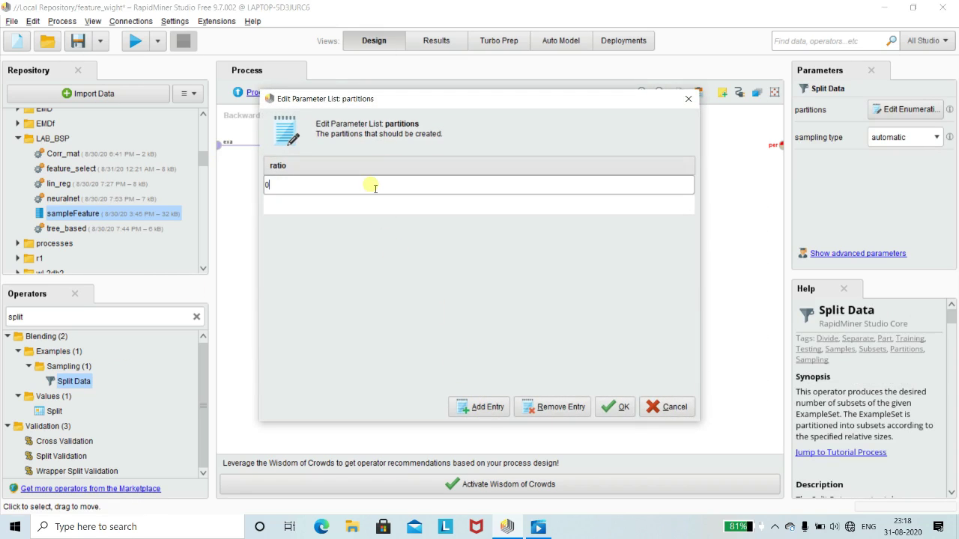
click(359, 207)
text(0.3)
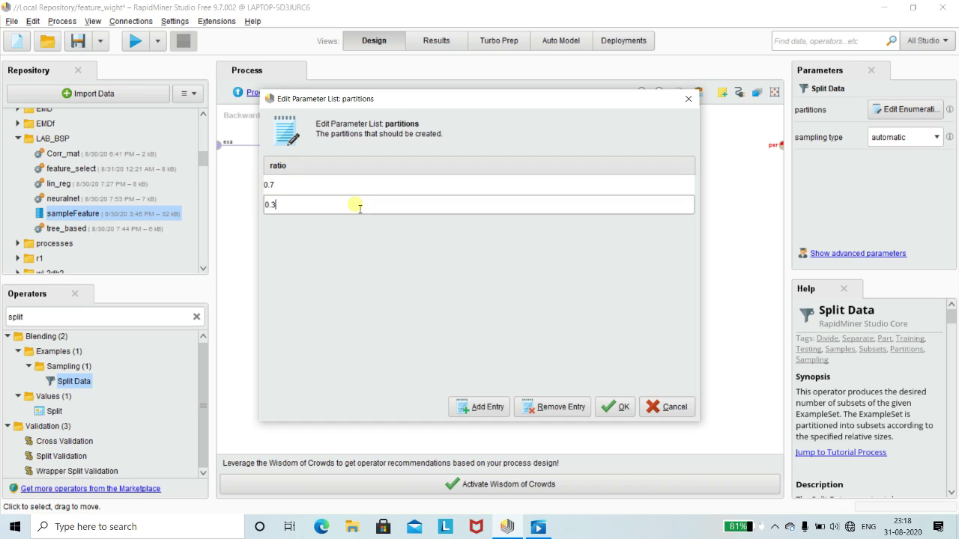
click(616, 406)
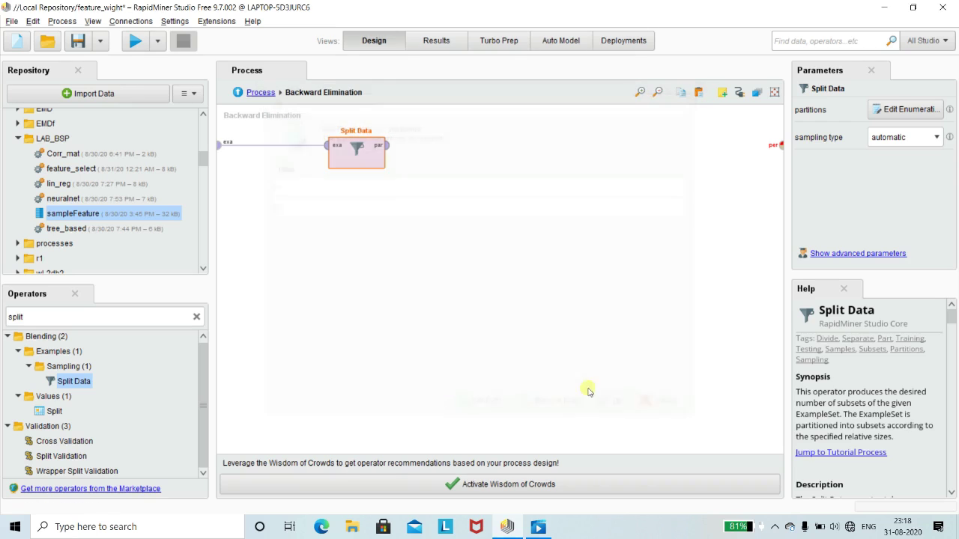
Move the Split Data operator closer to the subprocess's example set input
click(402, 285)
drag(358, 152, 274, 152)
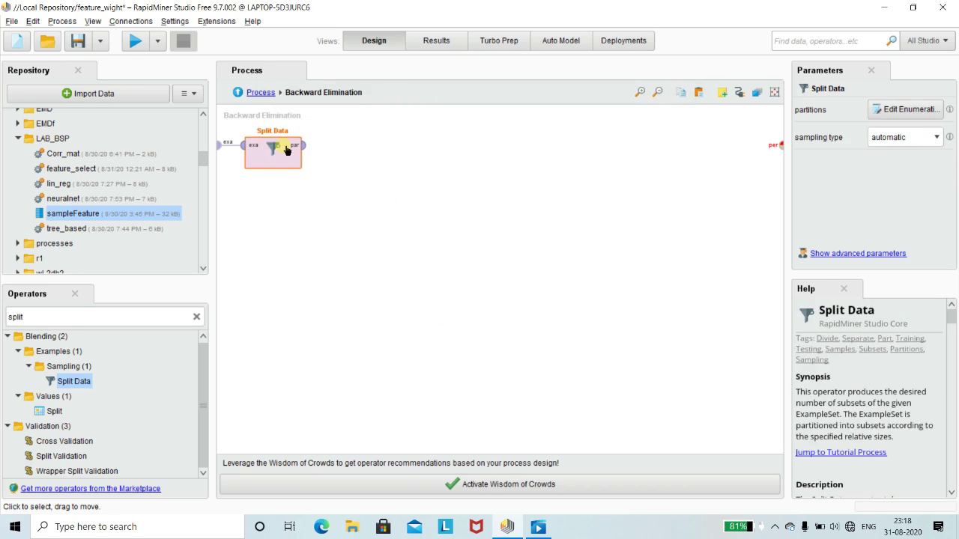
click(337, 287)
Add a Support Vector Machine operator to the subprocess and connect Split Data's first partition to its training input
click(83, 319)
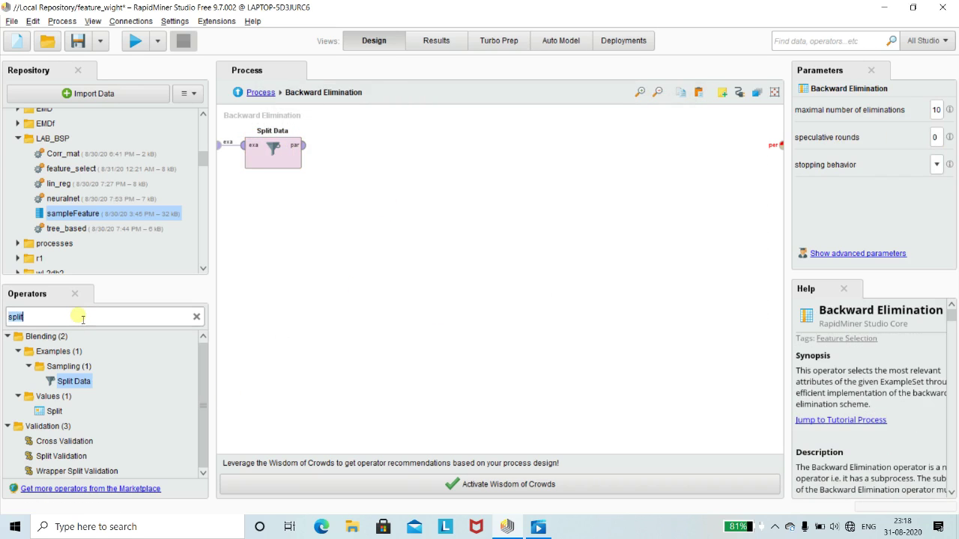
key(BackSpace)
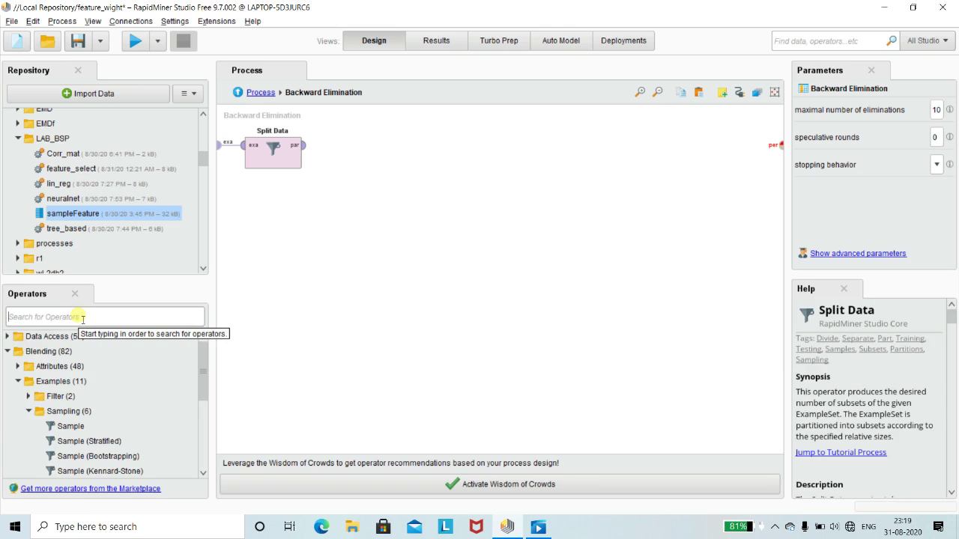
text(m)
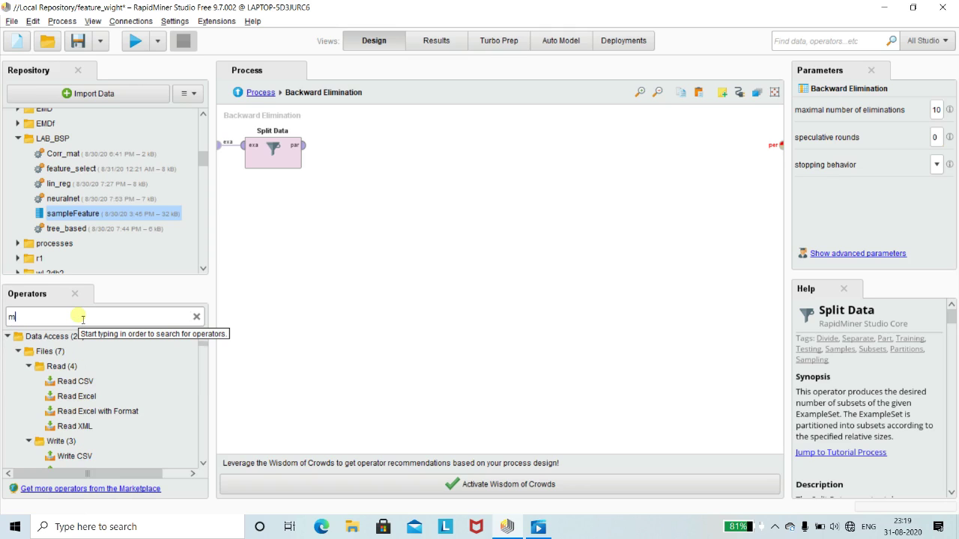
key(BackSpace)
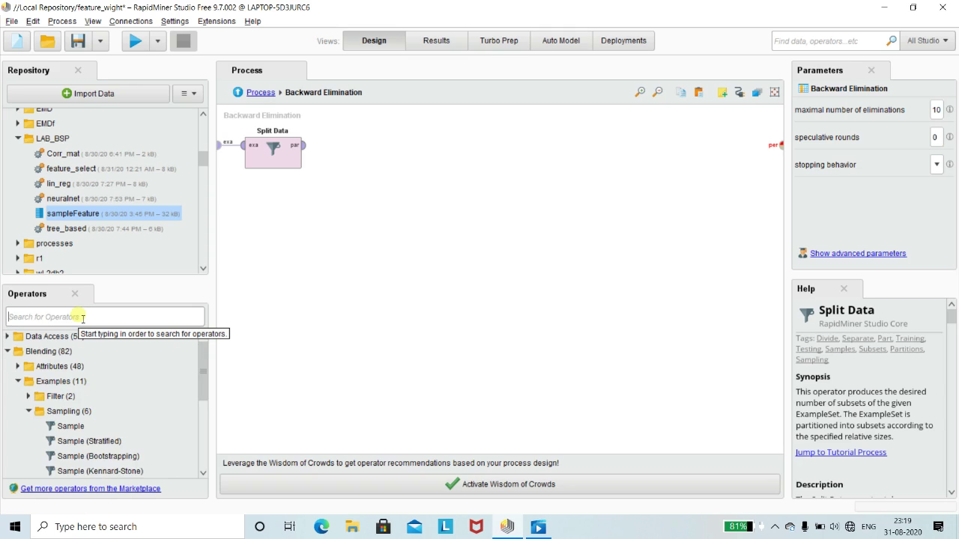
text(s)
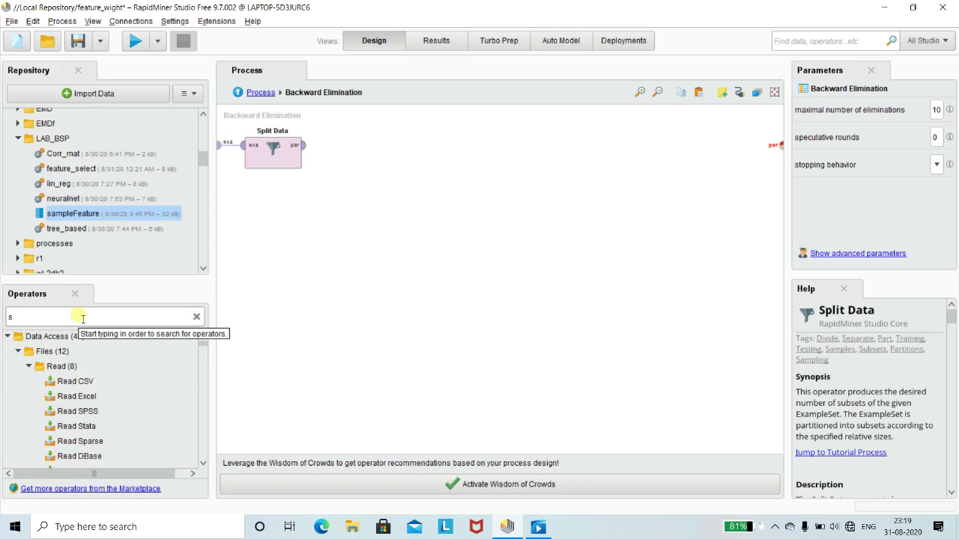
text(vm)
drag(88, 411, 443, 160)
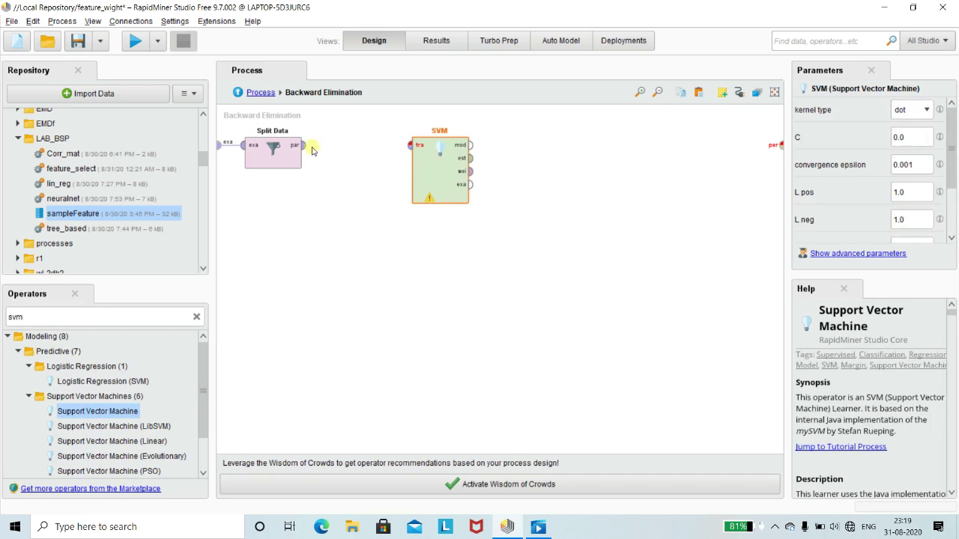
drag(303, 144, 411, 144)
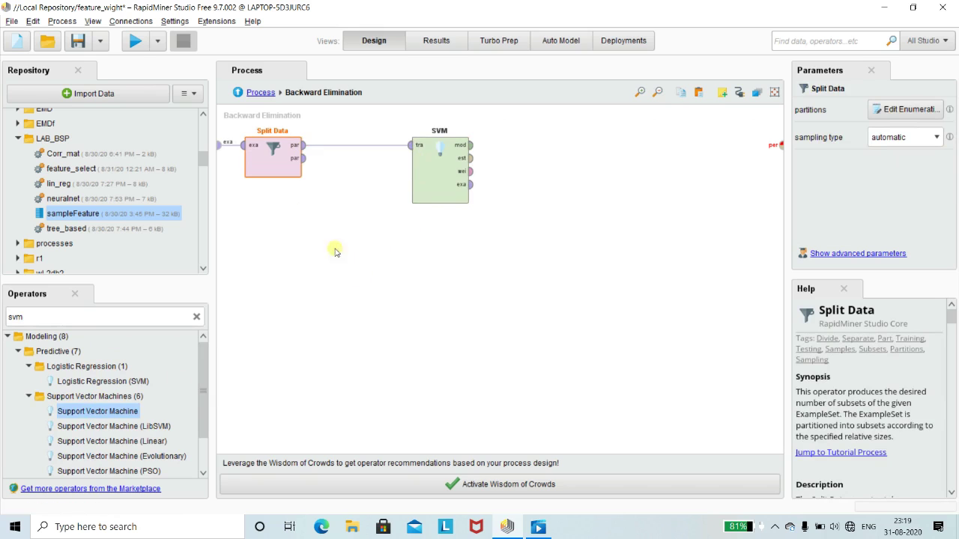
Add an Apply Model operator below the SVM in the Backward Elimination subprocess
click(108, 317)
text(appl)
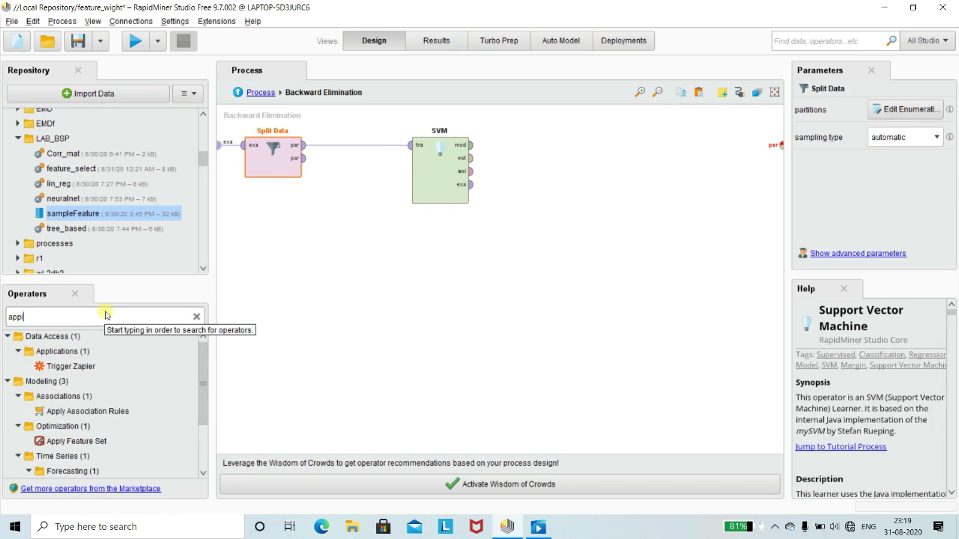
text(y)
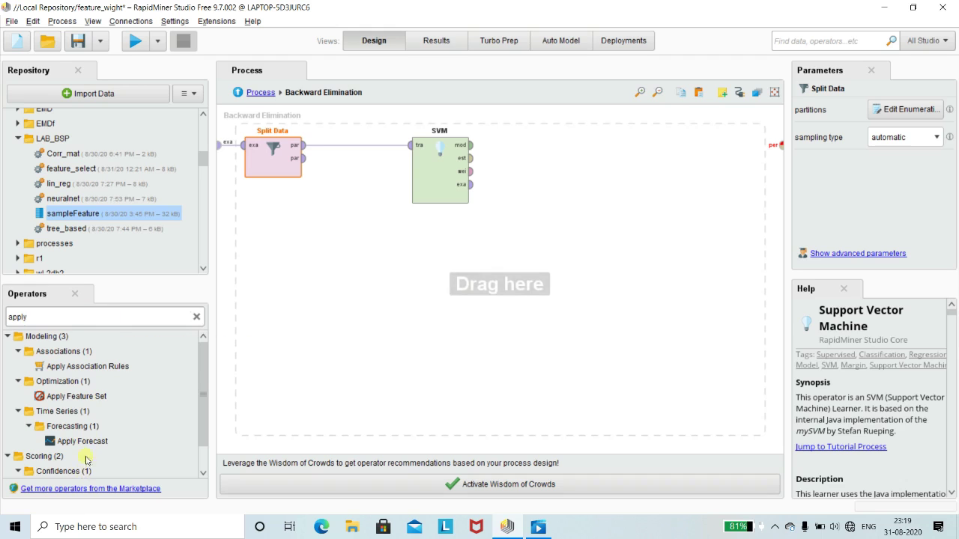
scroll(92, 432, down, 1)
drag(65, 471, 380, 231)
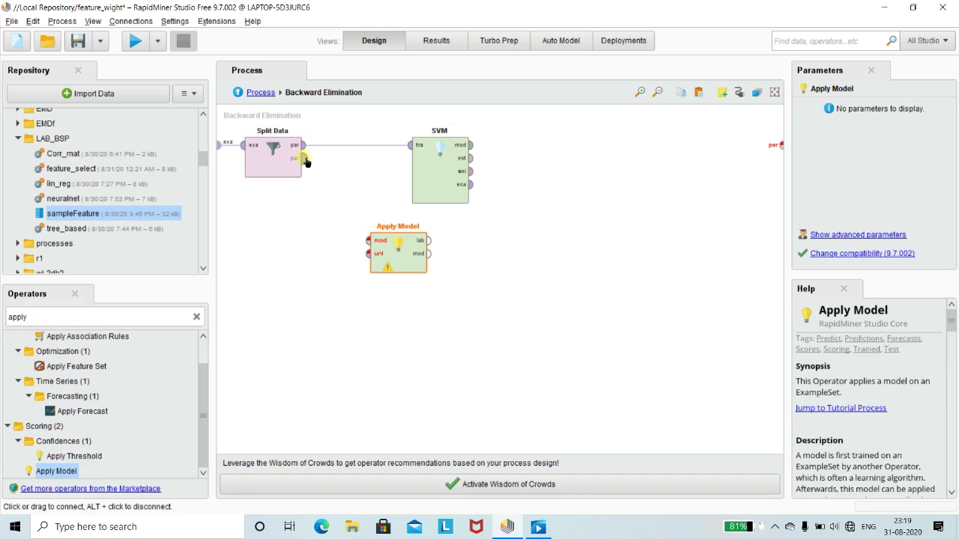
Connect the SVM's model and Split Data's second partition to Apply Model's model and unlabelled inputs, and place Apply Model past the SVM
click(303, 158)
click(367, 242)
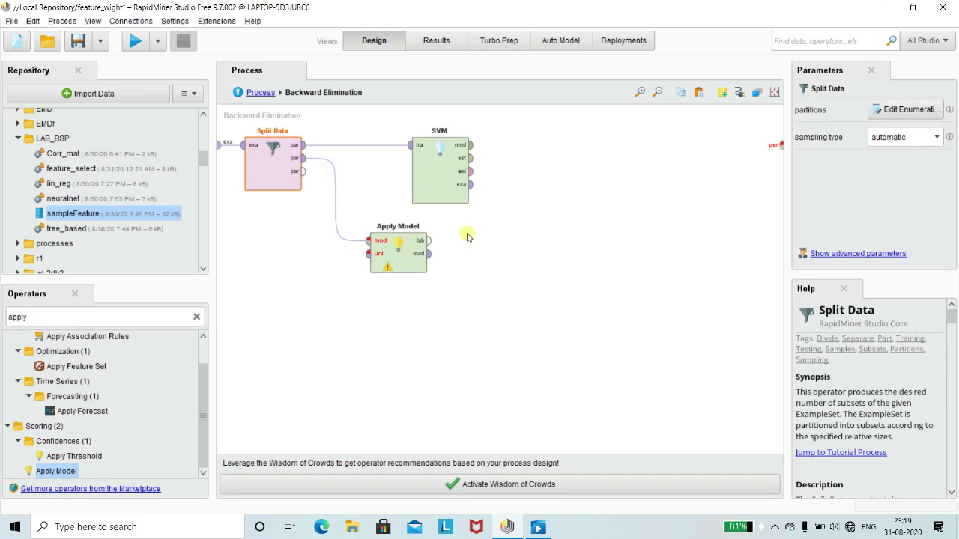
click(471, 144)
click(368, 241)
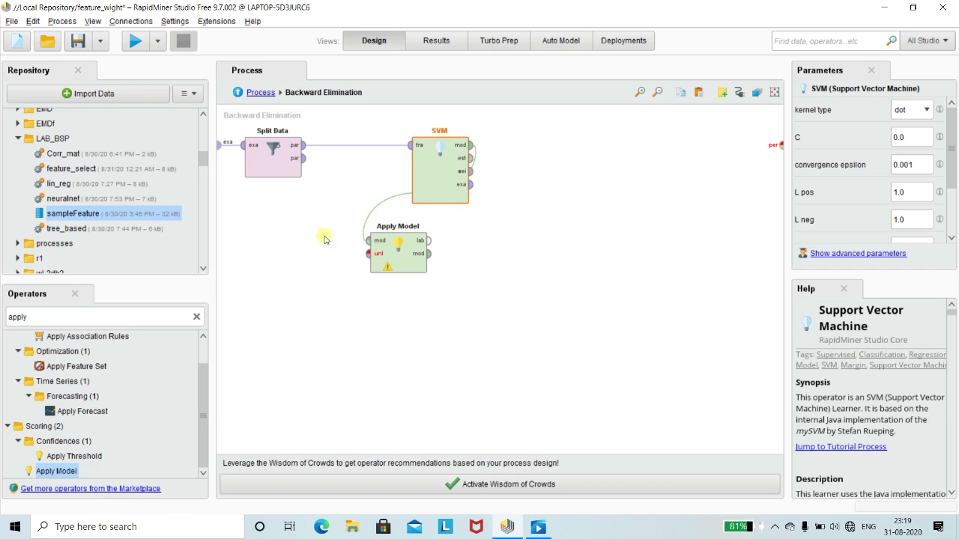
click(304, 158)
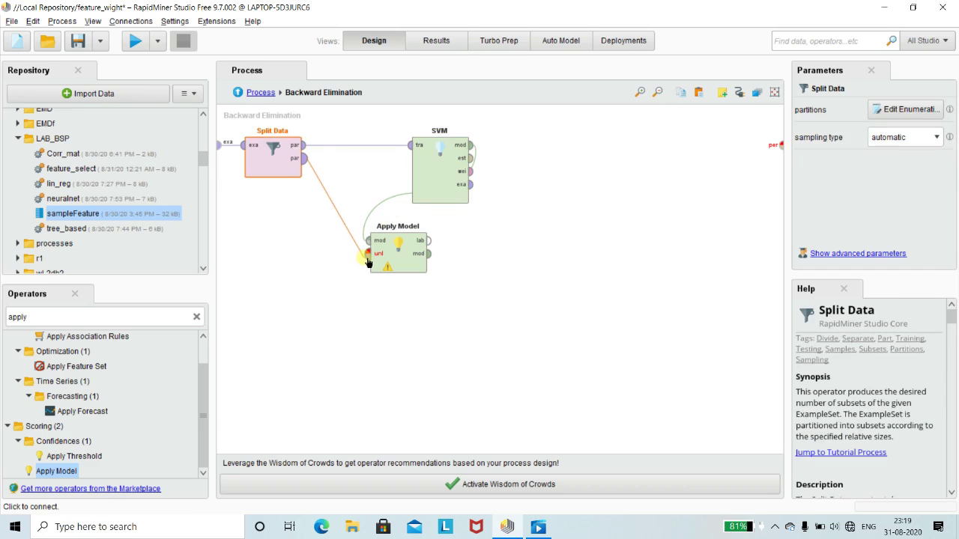
click(368, 253)
drag(404, 252, 537, 263)
click(553, 240)
right_click(610, 233)
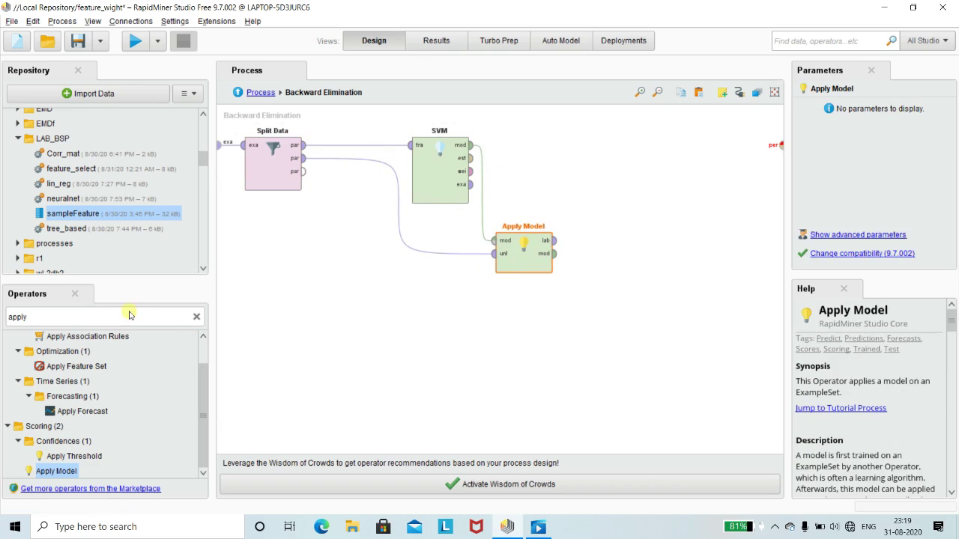
Add a Performance (Classification) operator, feed it Apply Model's labelled data and connect its performance output to the subprocess's performance port
double_click(105, 319)
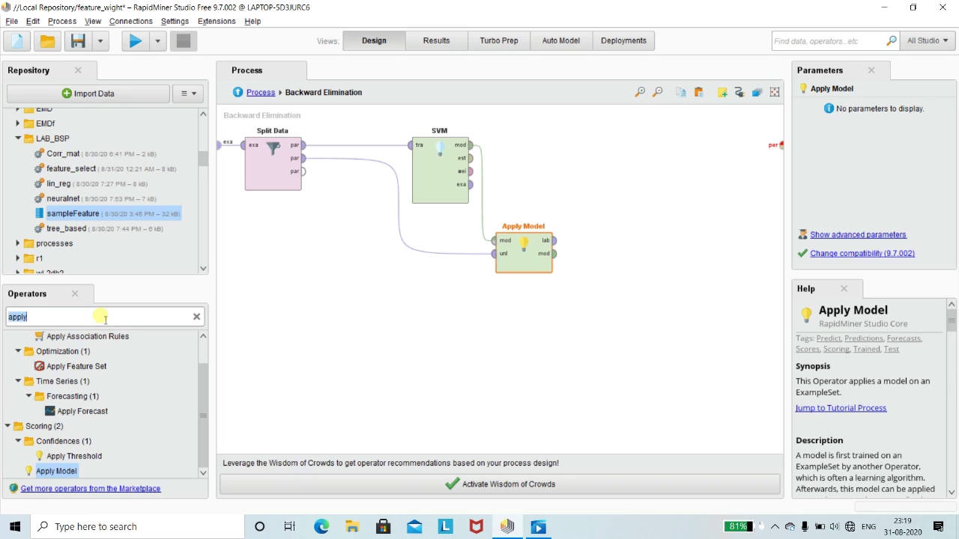
text(perfo)
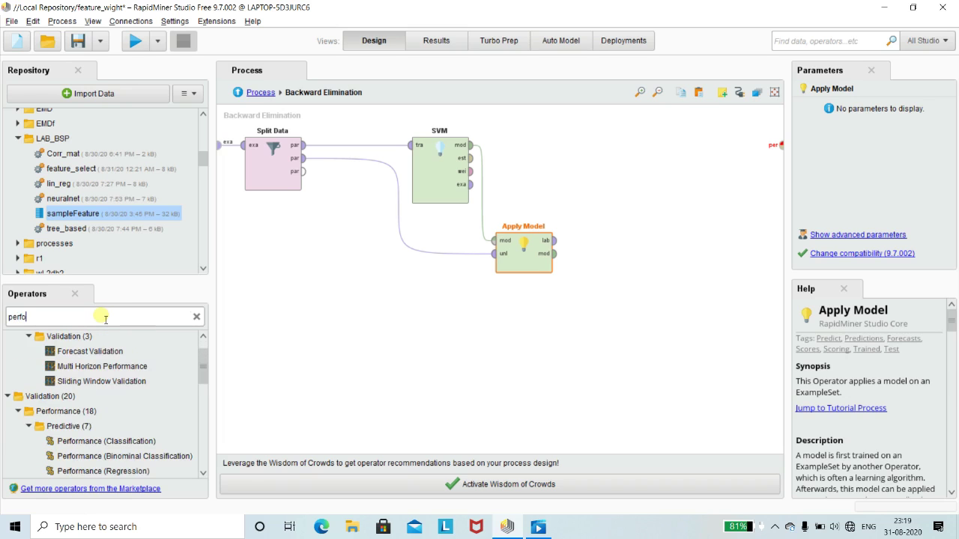
text(rmance)
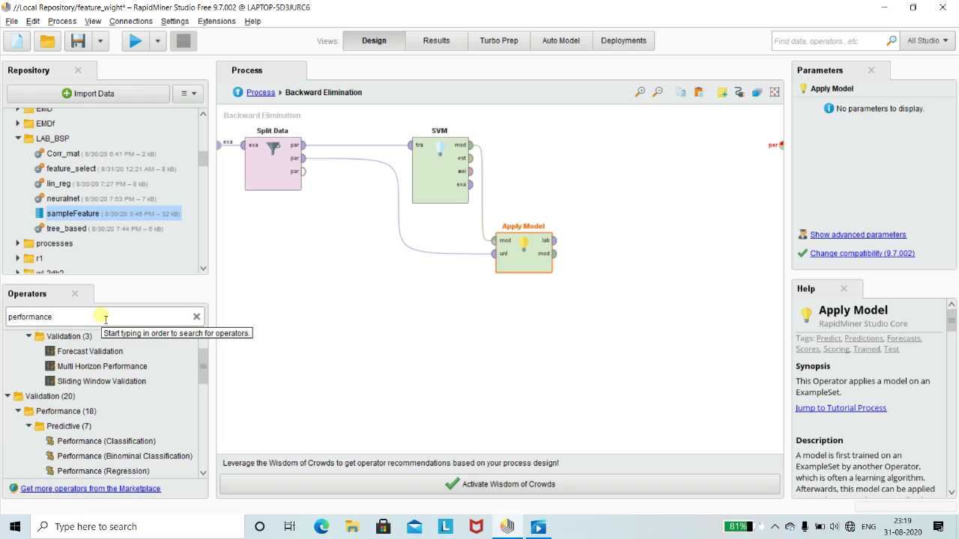
drag(85, 441, 655, 182)
drag(562, 245, 622, 177)
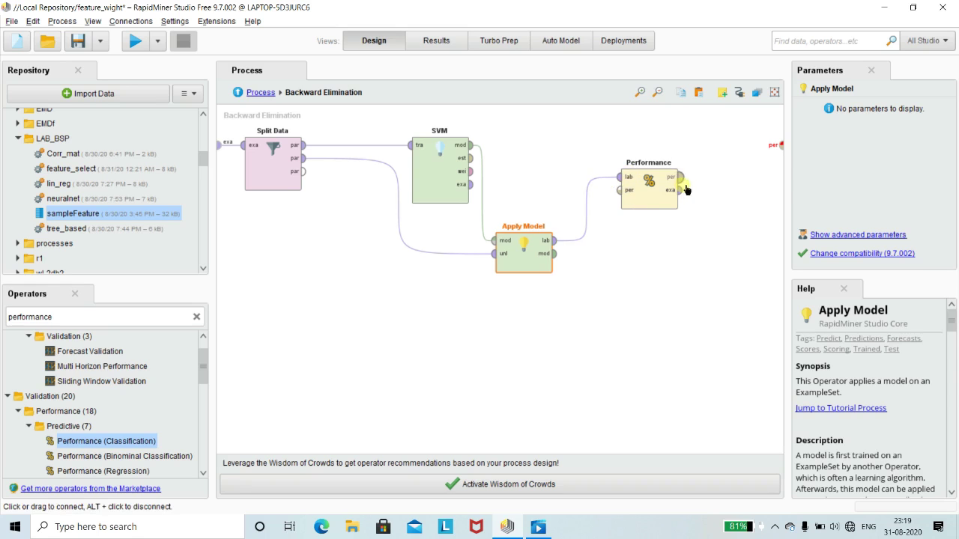
drag(680, 177, 779, 144)
click(665, 349)
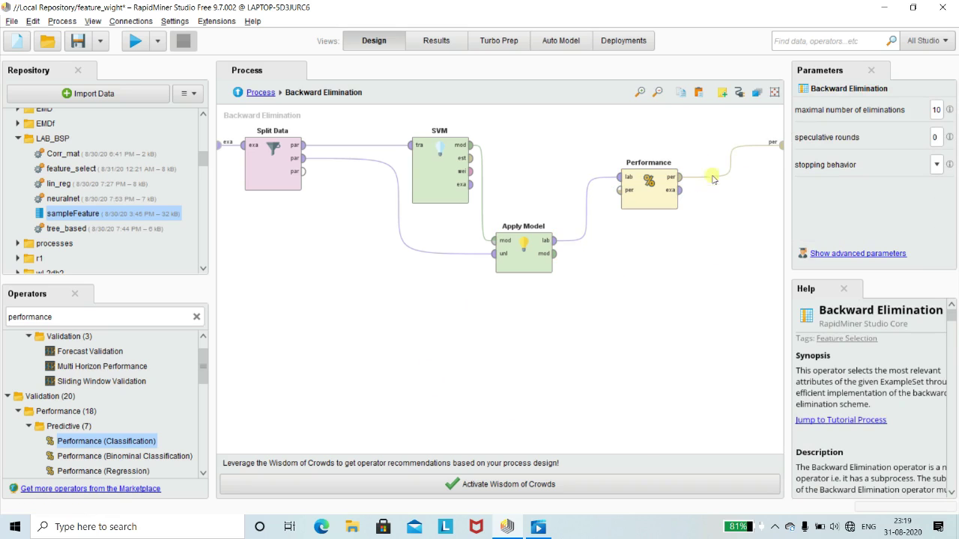
Align Performance in line with the SVM and move Apply Model up closer to them
drag(649, 185, 649, 155)
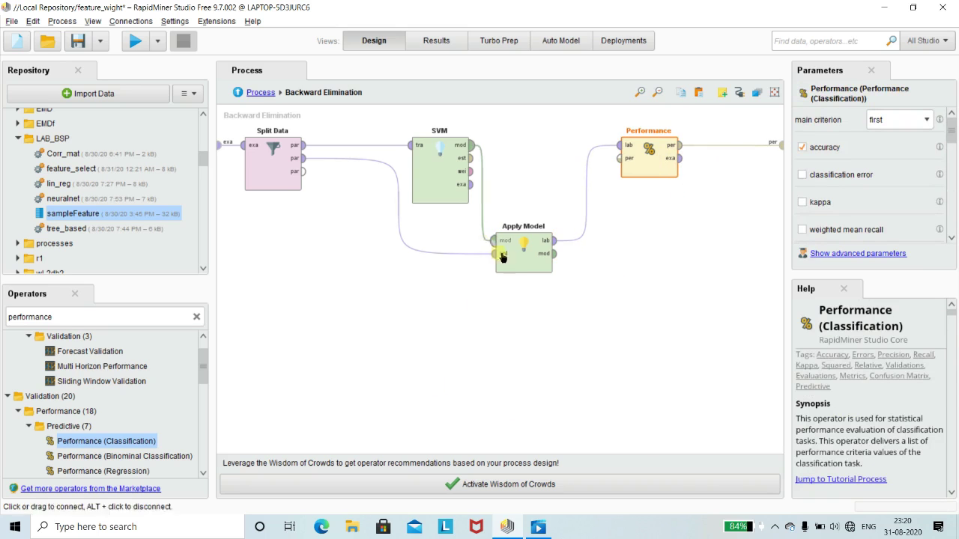
drag(536, 247, 536, 215)
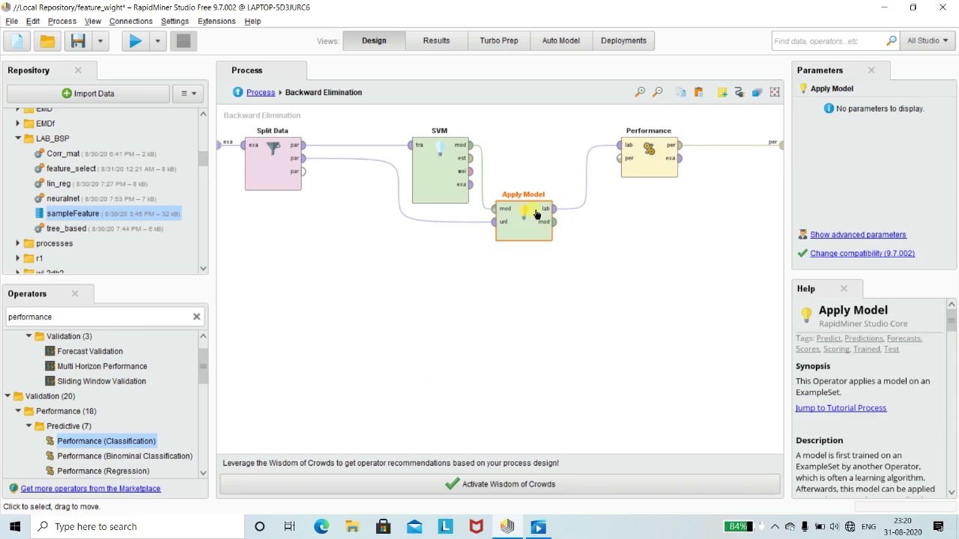
click(730, 352)
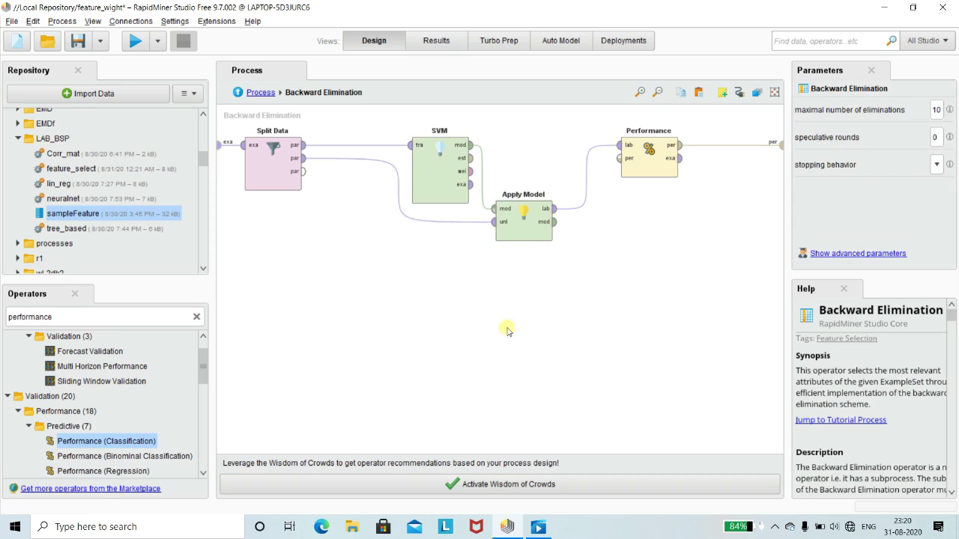
Run the top-level process and display the Backward Elimination attribute weights as a bar chart
click(265, 92)
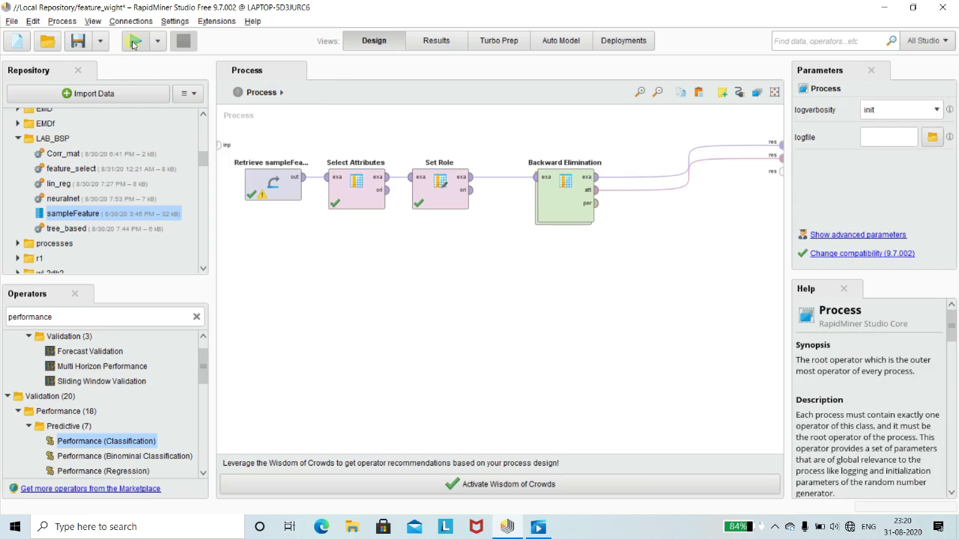
click(132, 44)
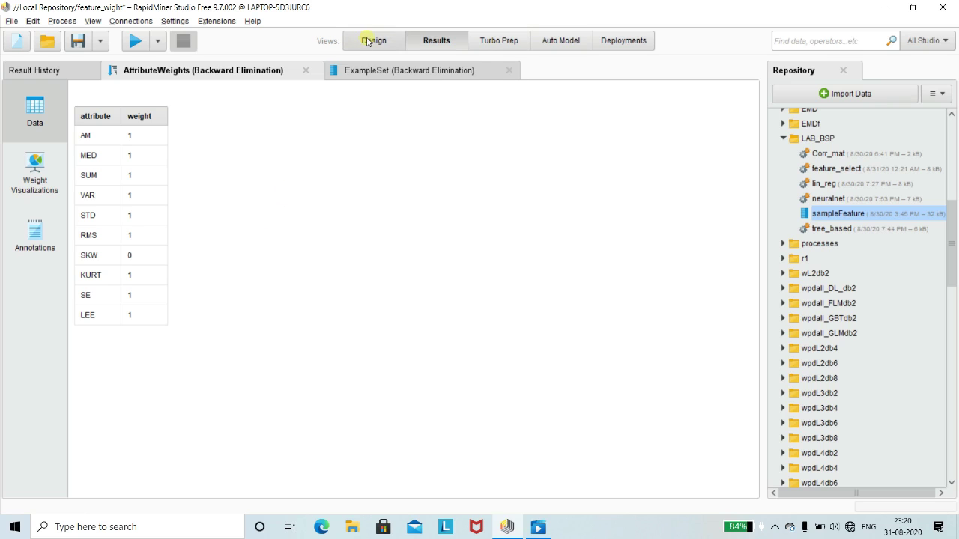
click(30, 180)
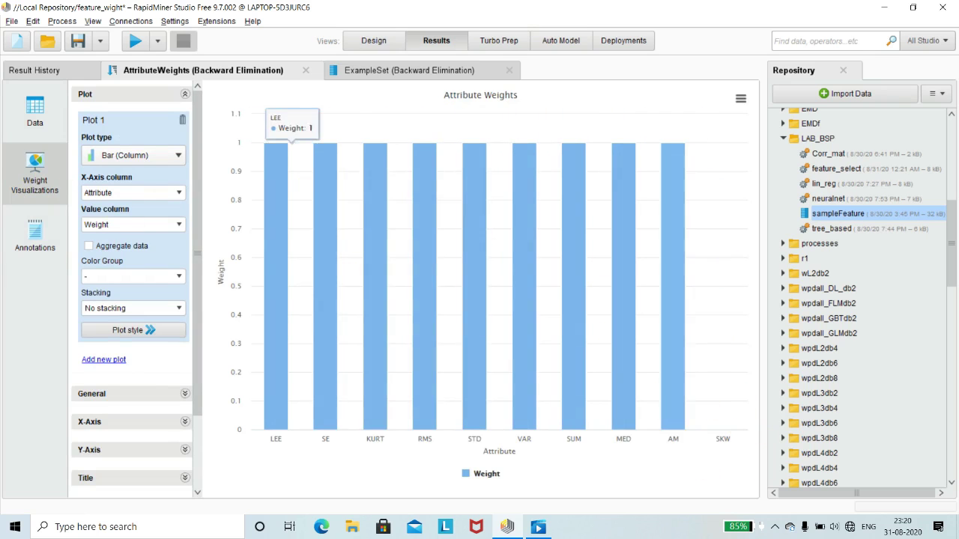
Return to the process design and search the operator library for "elimination"
click(368, 42)
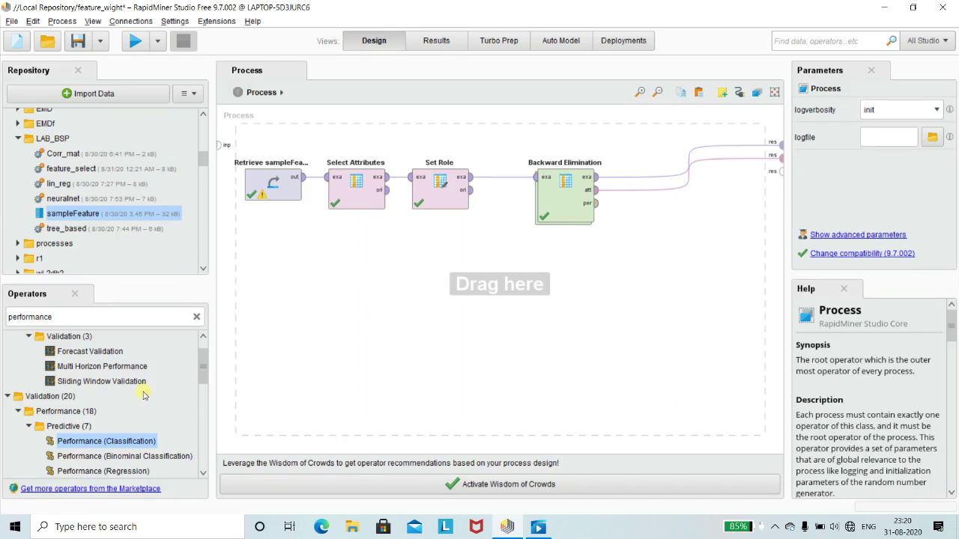
scroll(207, 378, down, 3)
mouse_move(207, 378)
mouse_down()
mouse_move(207, 444)
mouse_move(207, 397)
mouse_up()
double_click(86, 319)
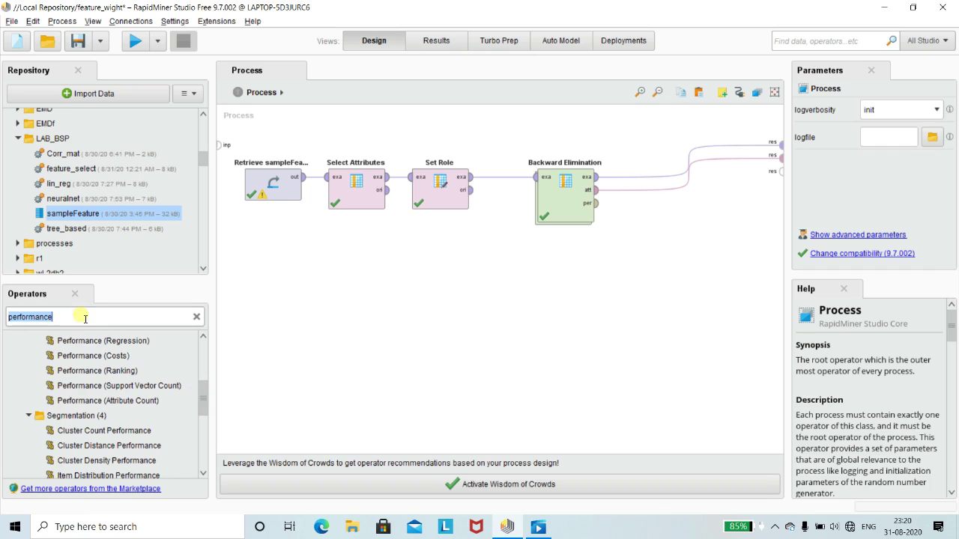
text(elim)
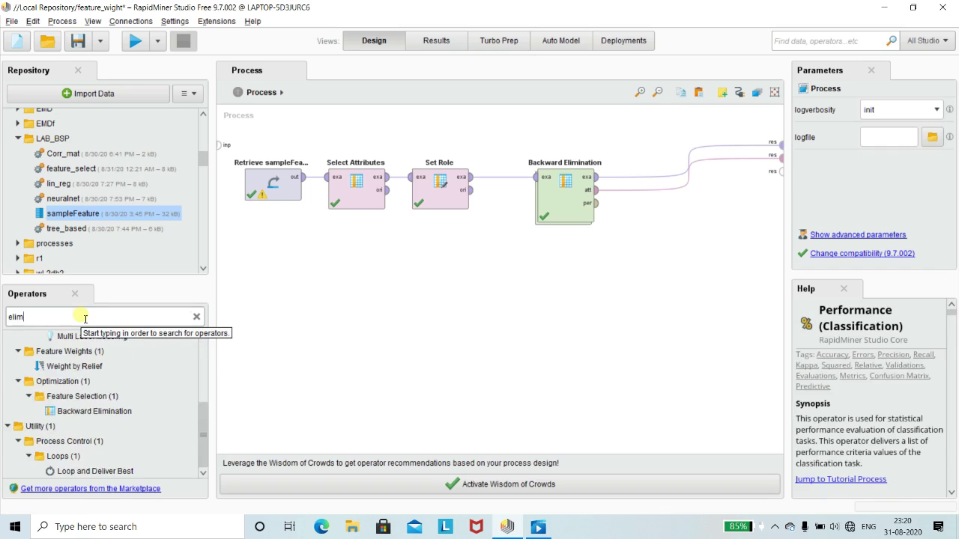
text(ination)
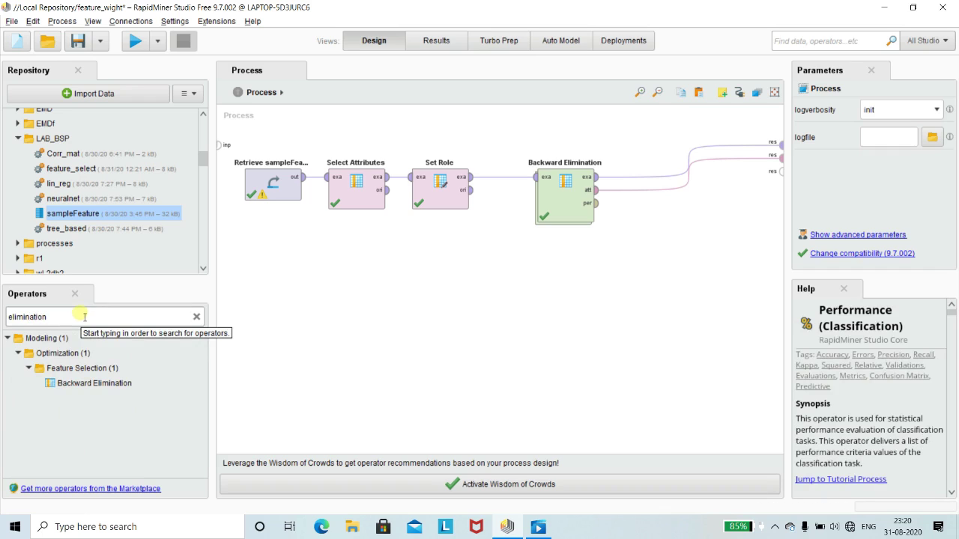
click(30, 369)
click(29, 369)
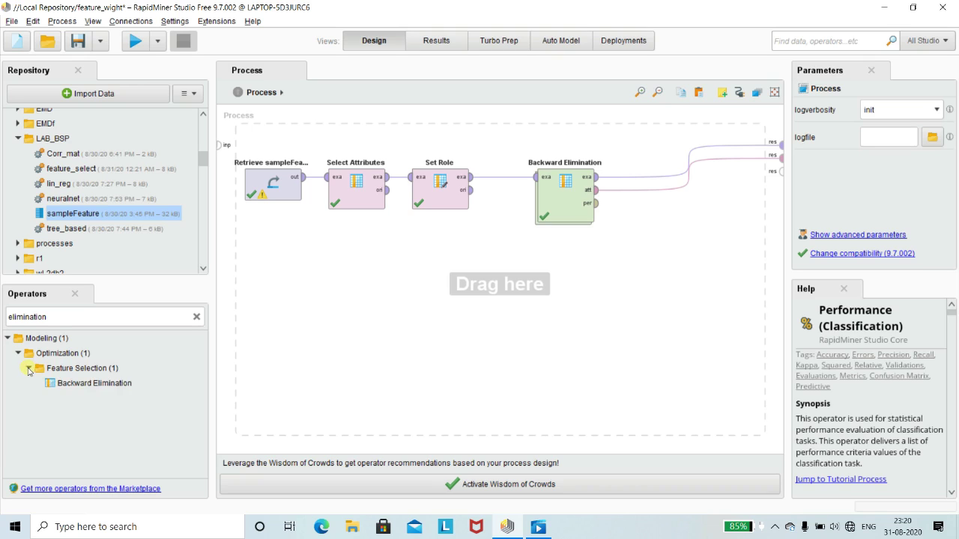
Search the operator library for "feature selec" and look through the Feature Selection operators
double_click(54, 318)
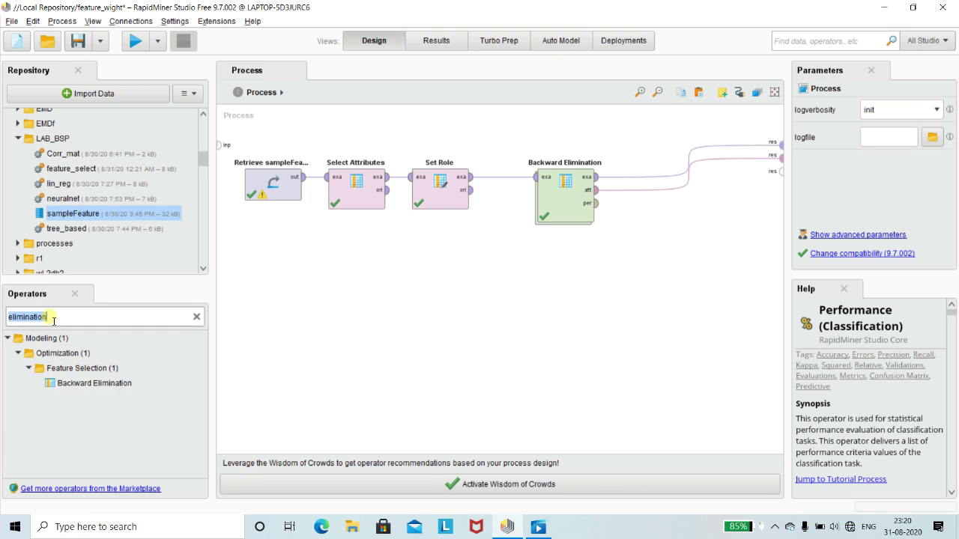
text(featur)
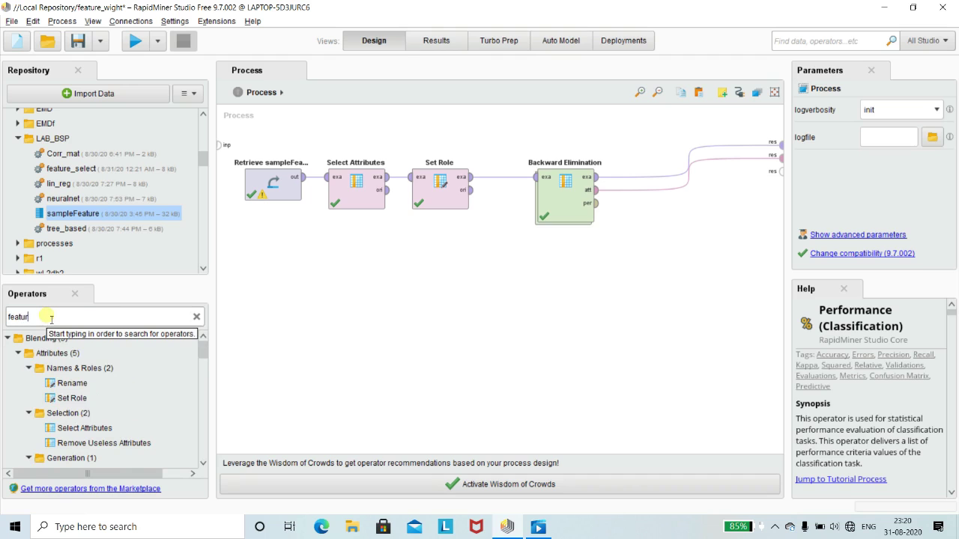
text(e selec)
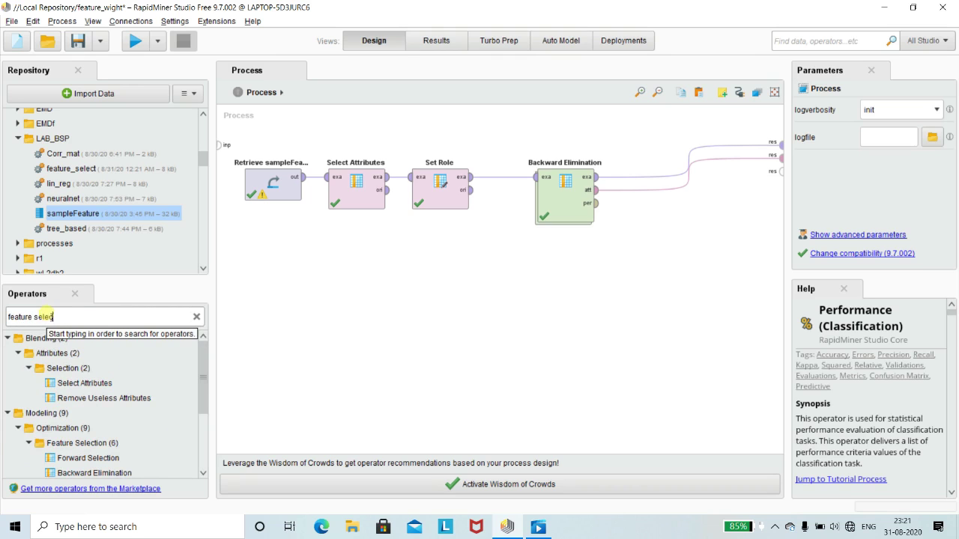
drag(71, 368, 73, 369)
scroll(73, 369, down, 3)
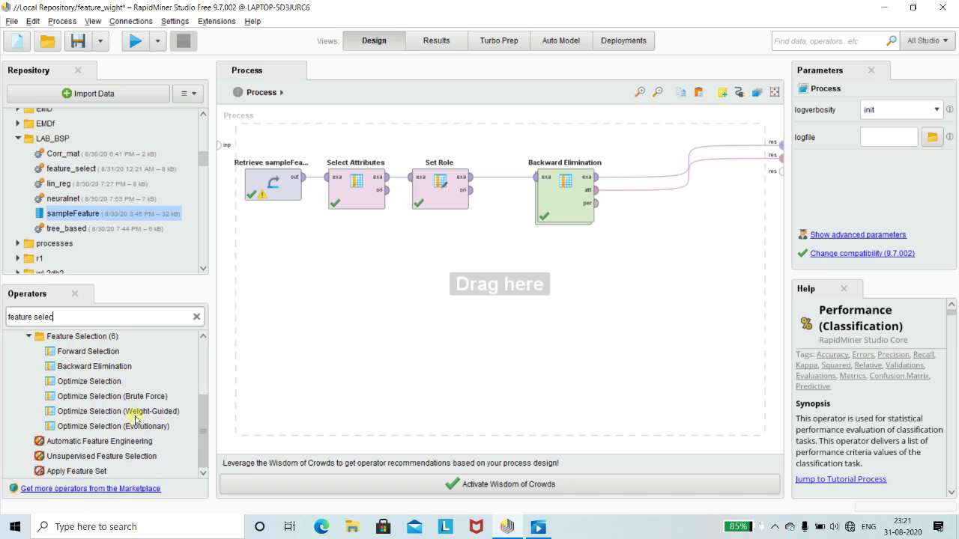
click(582, 194)
click(314, 338)
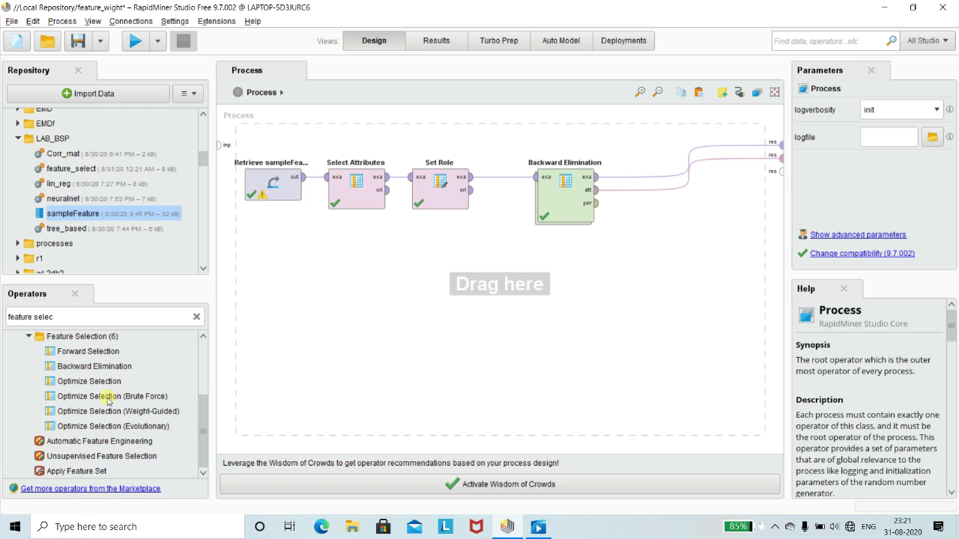
Read the help description of the Optimize Selection (Brute Force) operator
click(107, 398)
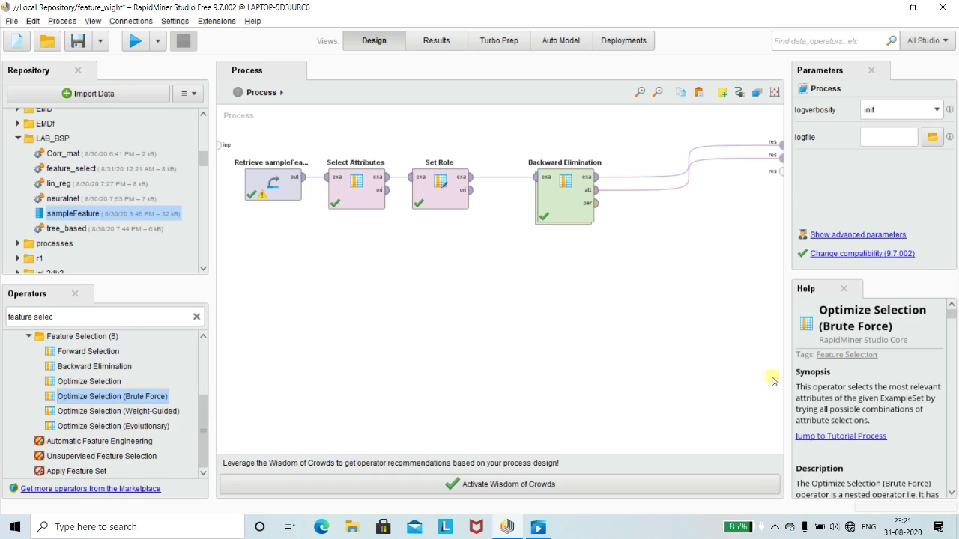
drag(952, 319, 954, 324)
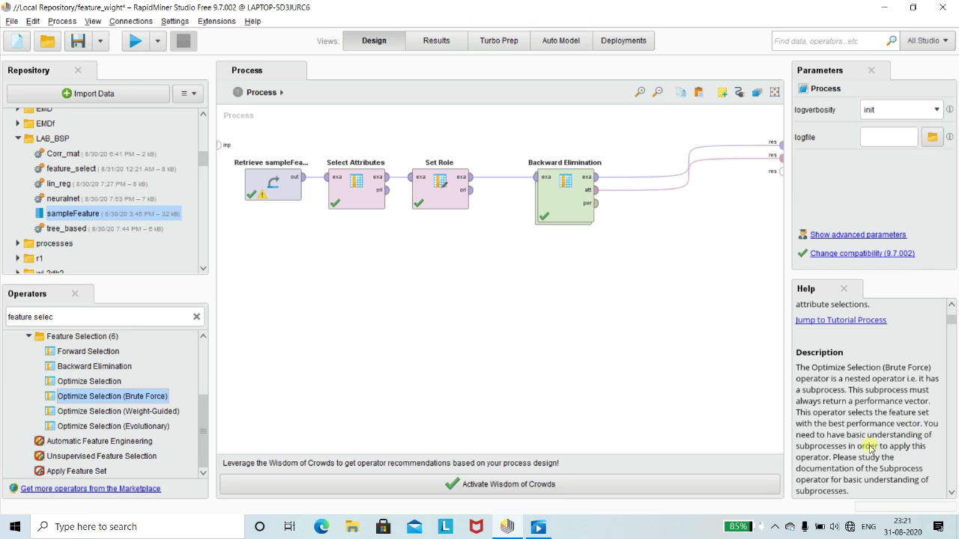
scroll(873, 405, down, 1)
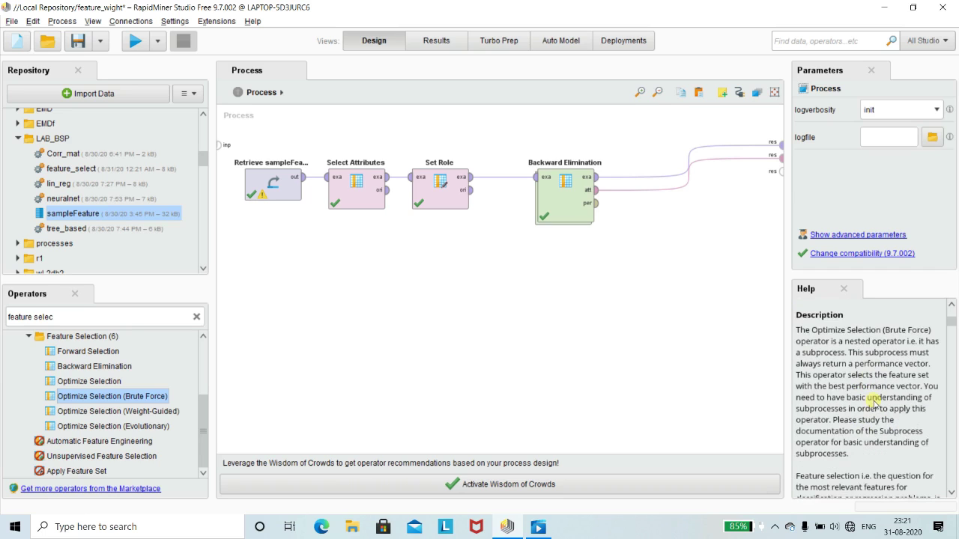
scroll(874, 404, down, 2)
scroll(874, 405, down, 3)
scroll(874, 405, up, 4)
scroll(873, 399, up, 1)
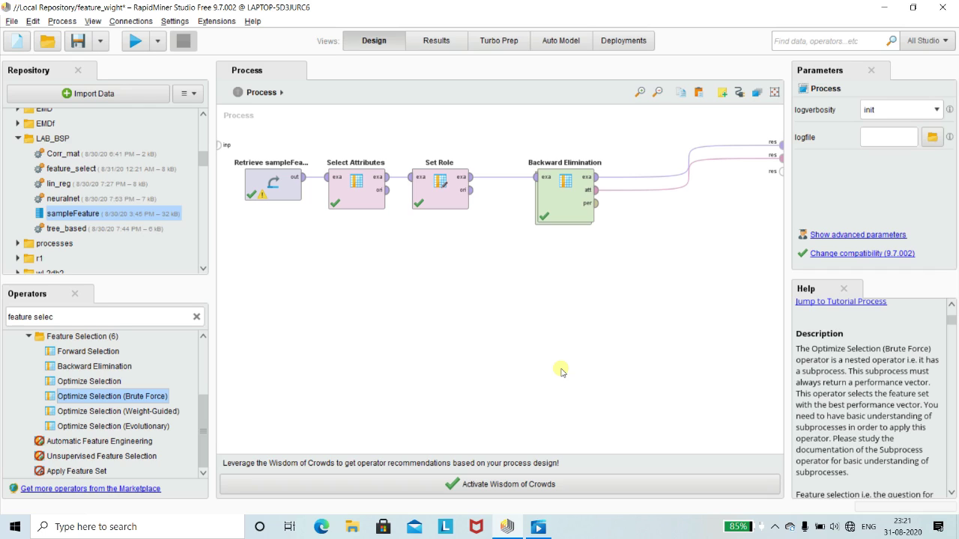
Replace Backward Elimination with an Optimize Selection (Brute Force) operator, placed slightly below the Set Role operator's line
drag(90, 397, 572, 238)
click(571, 195)
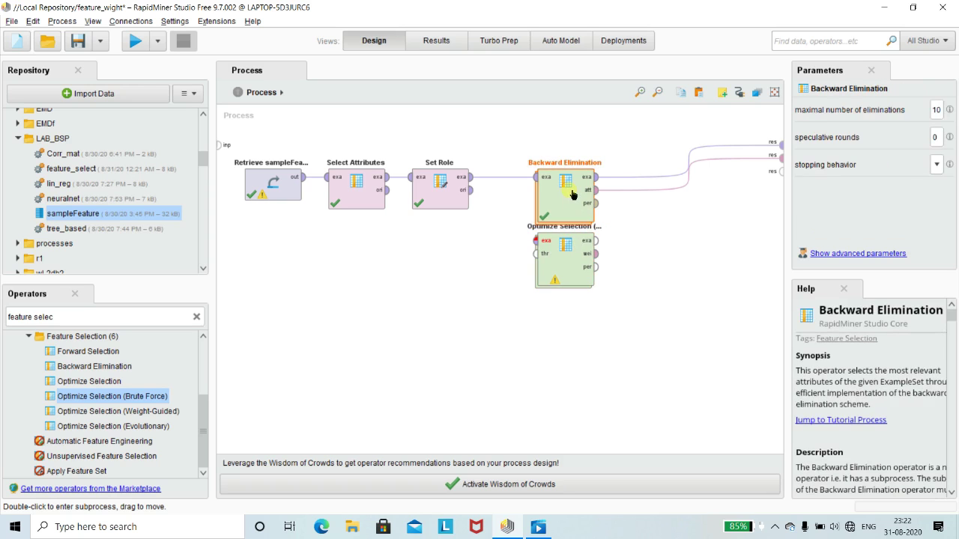
key(Delete)
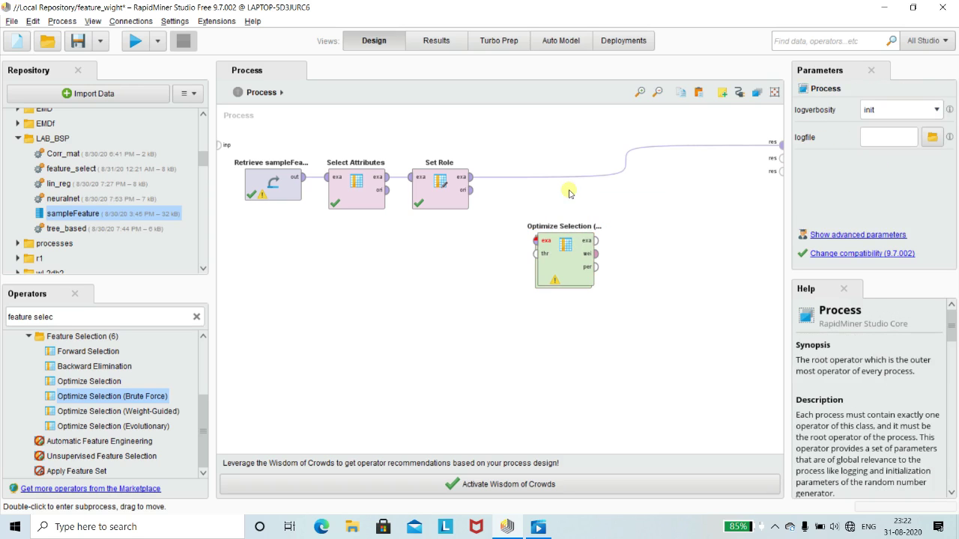
drag(574, 265, 576, 244)
click(494, 233)
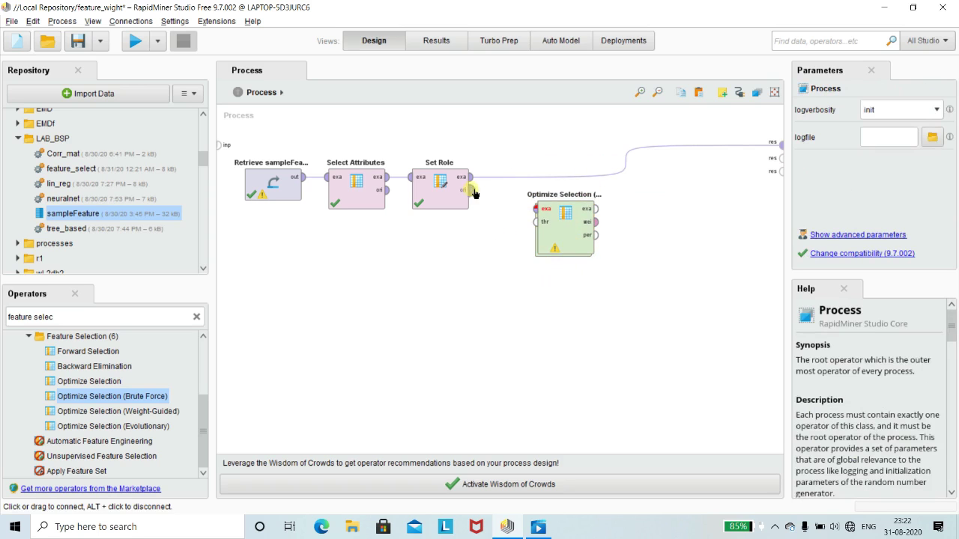
Connect Set Role's example output to Optimize Selection (Brute Force) and its example set output to the first result port
drag(471, 177, 521, 201)
click(536, 209)
click(595, 208)
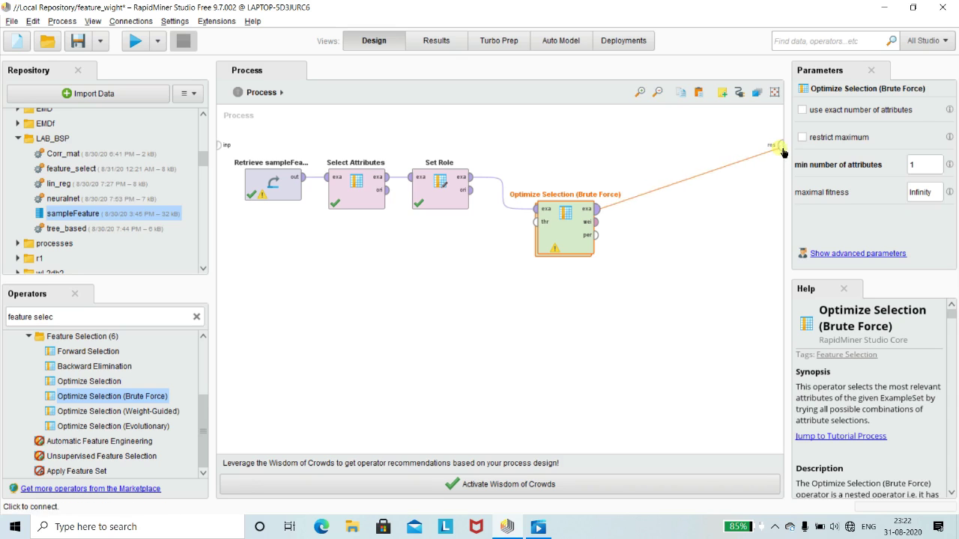
click(779, 146)
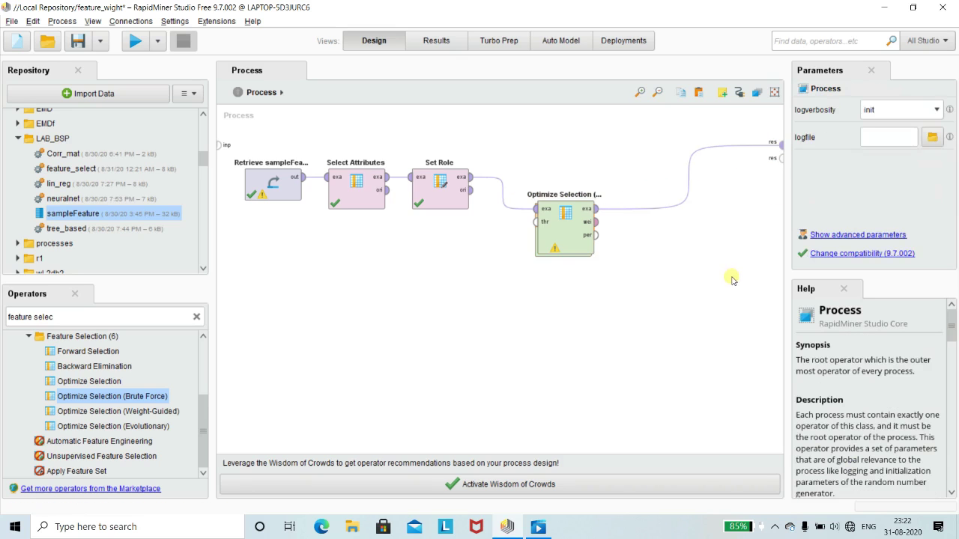
Open the Optimize Selection (Brute Force) subprocess and add a Split Data operator fed by the example set input
double_click(571, 233)
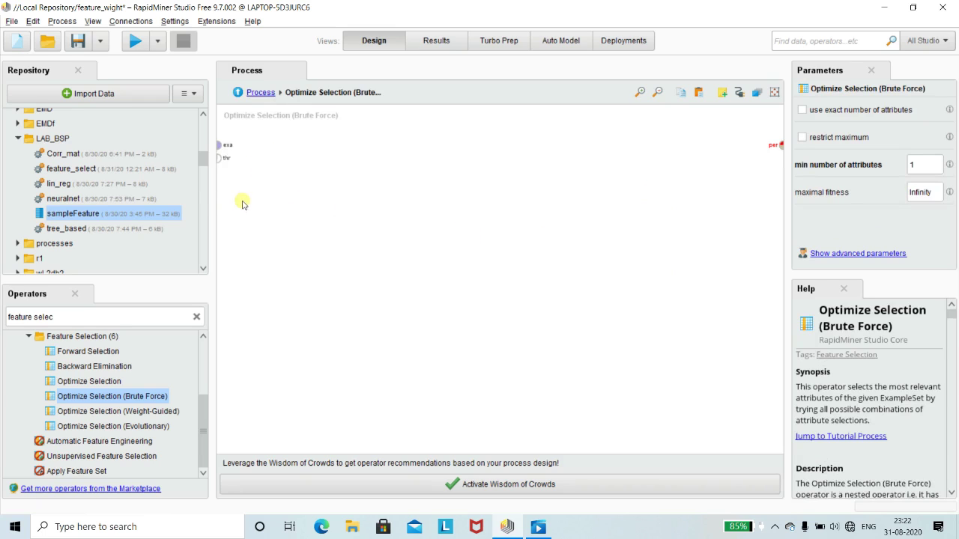
click(117, 319)
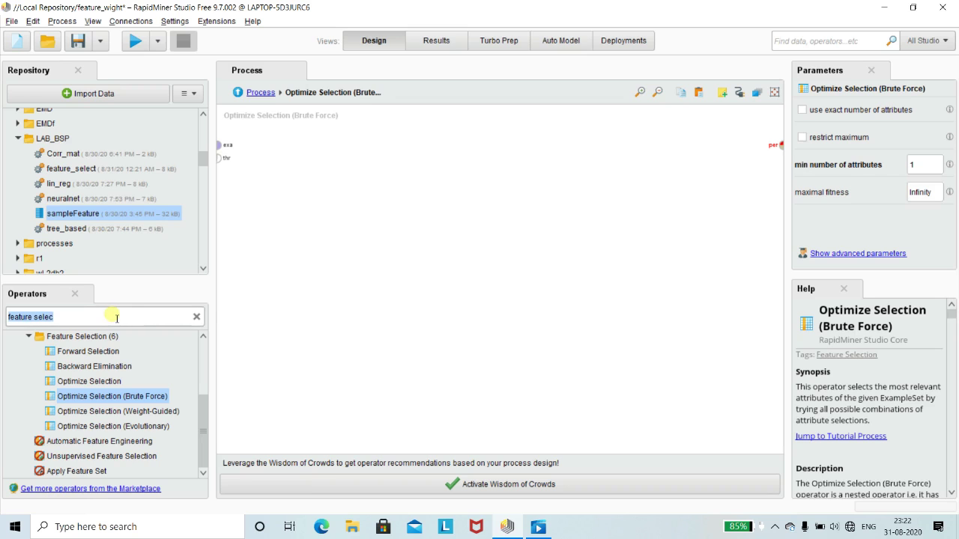
text(s)
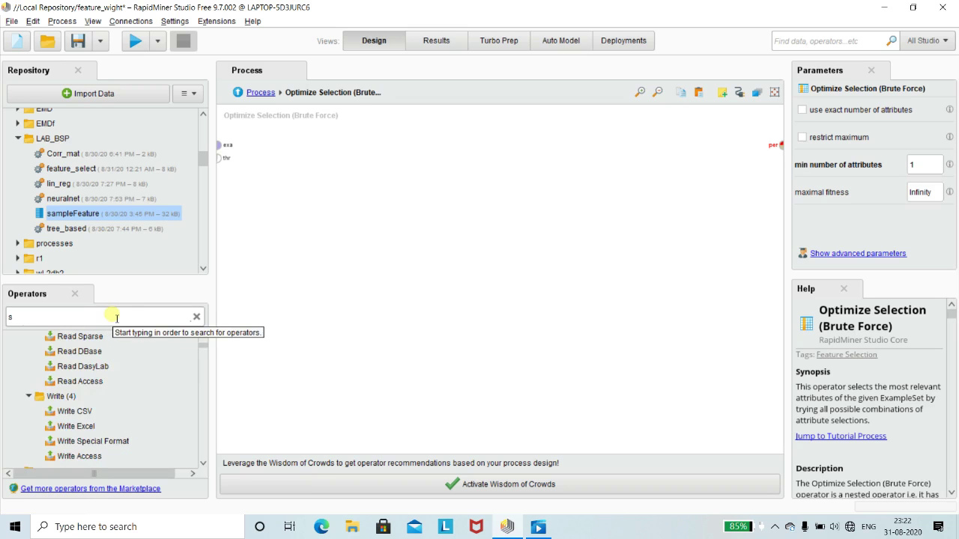
text(plit)
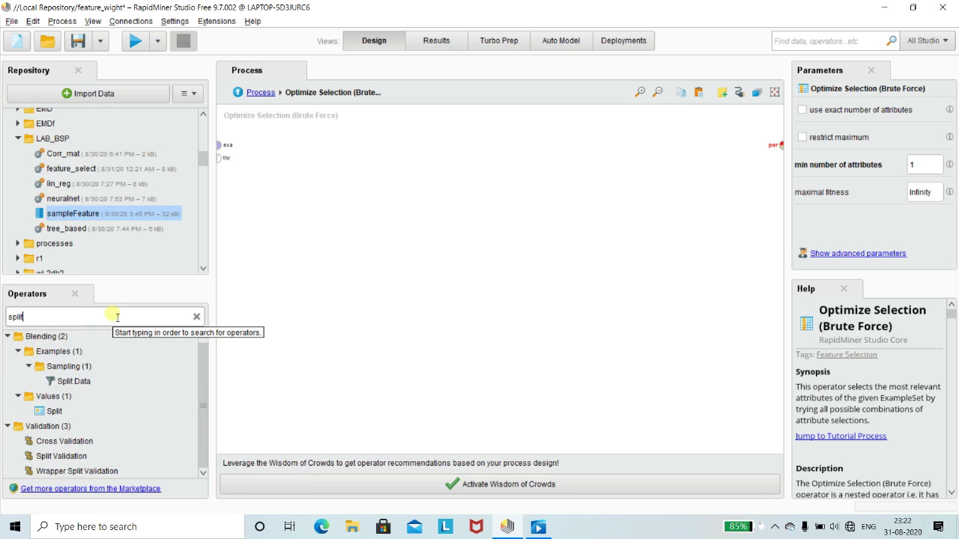
drag(74, 381, 274, 149)
click(220, 145)
click(253, 154)
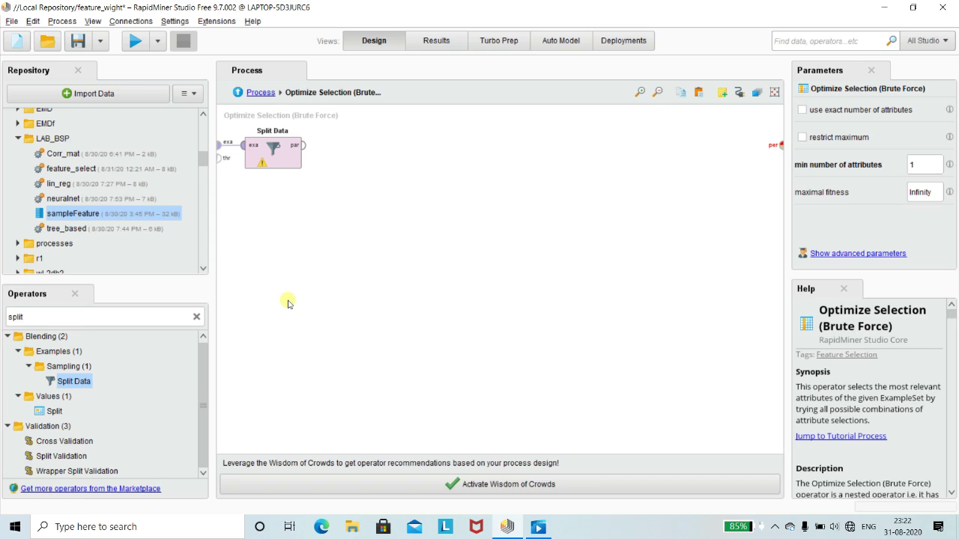
Add a Random Forest operator and connect Split Data's first partition output to its training input
click(71, 315)
text(a)
key(BackSpace)
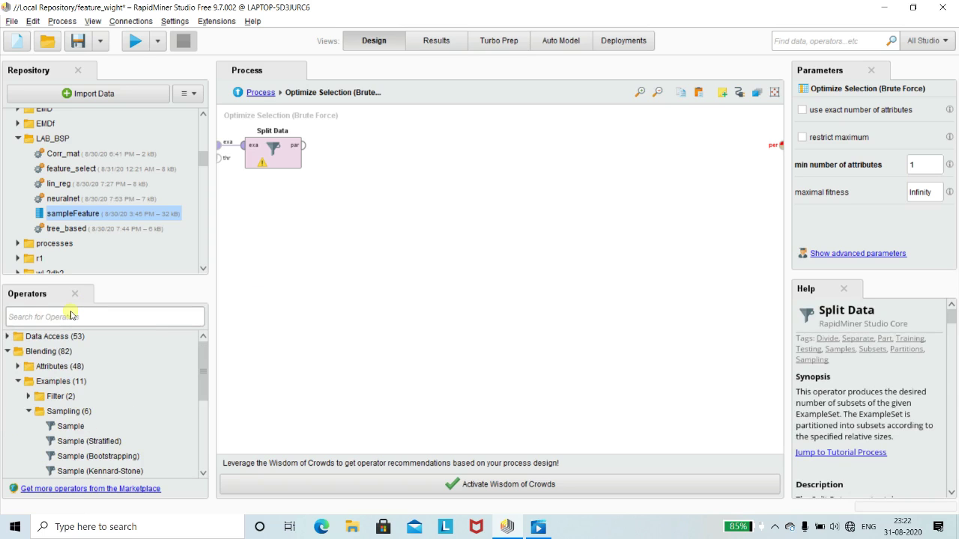
text(random f)
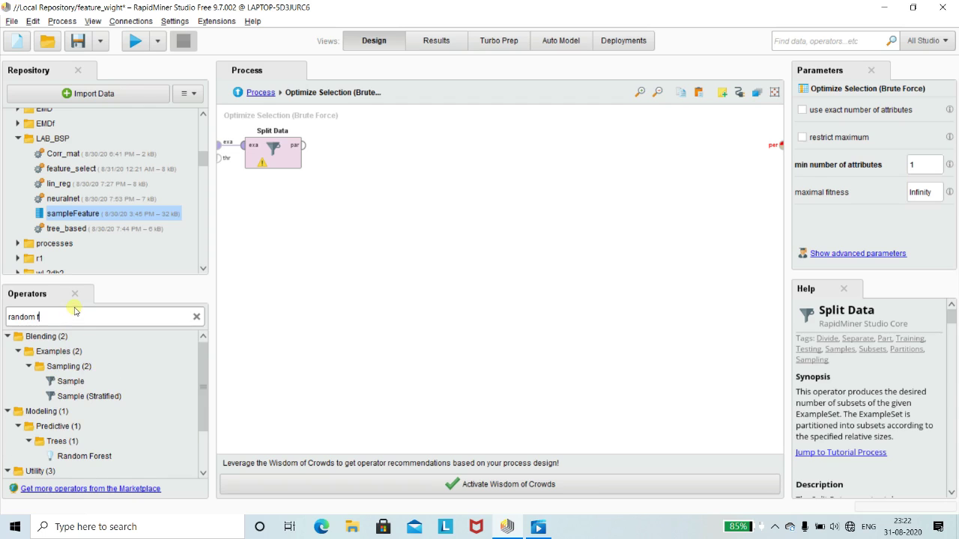
drag(71, 462, 454, 138)
drag(307, 150, 414, 145)
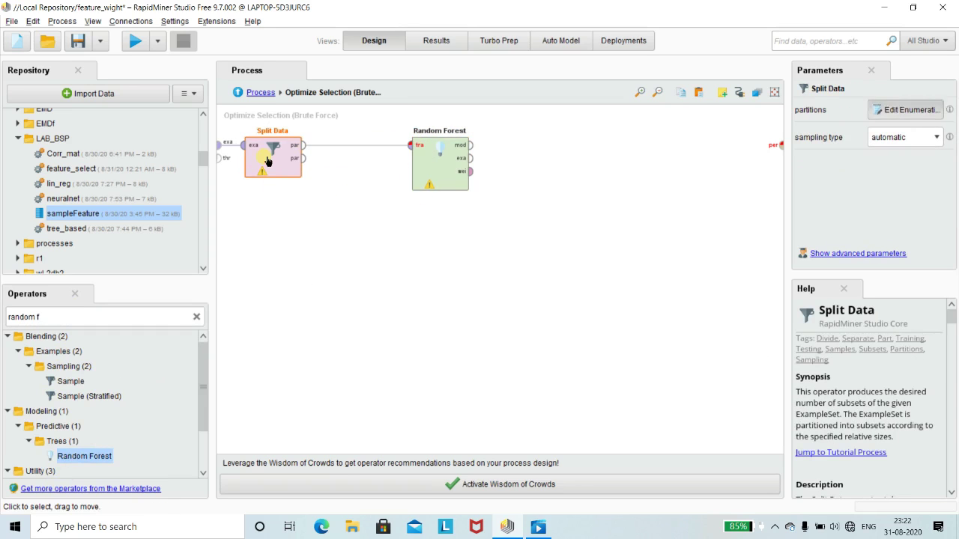
Define two Split Data partitions with ratios 0.7 and 0.3
click(906, 110)
click(474, 410)
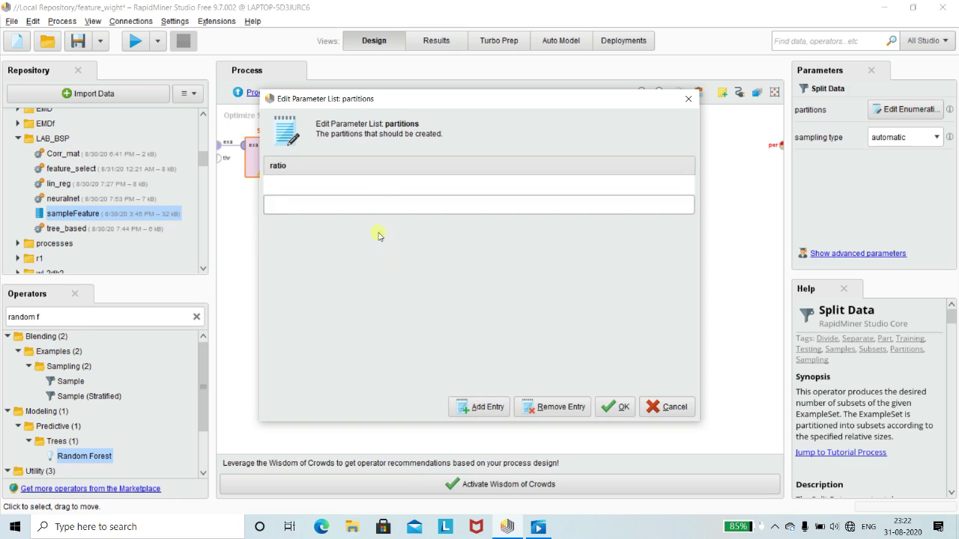
click(362, 184)
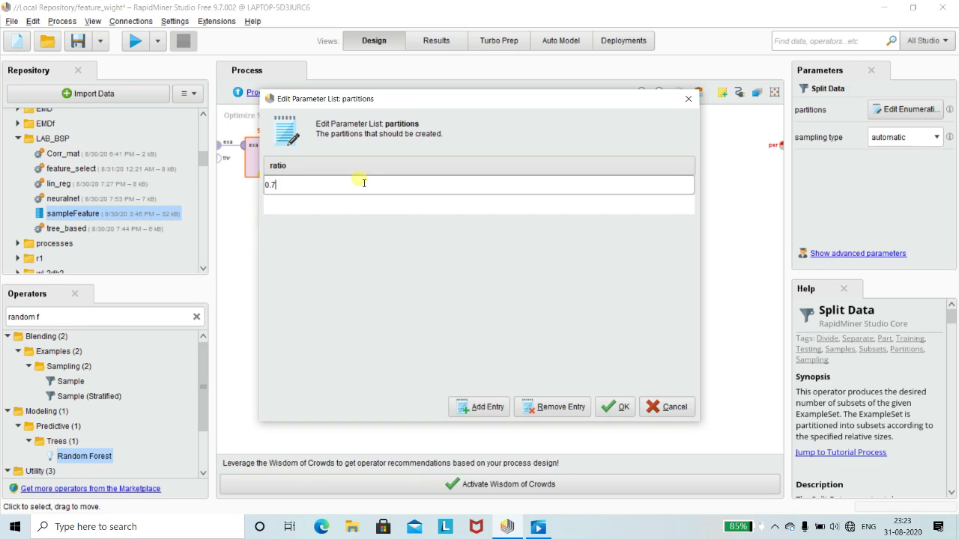
click(351, 208)
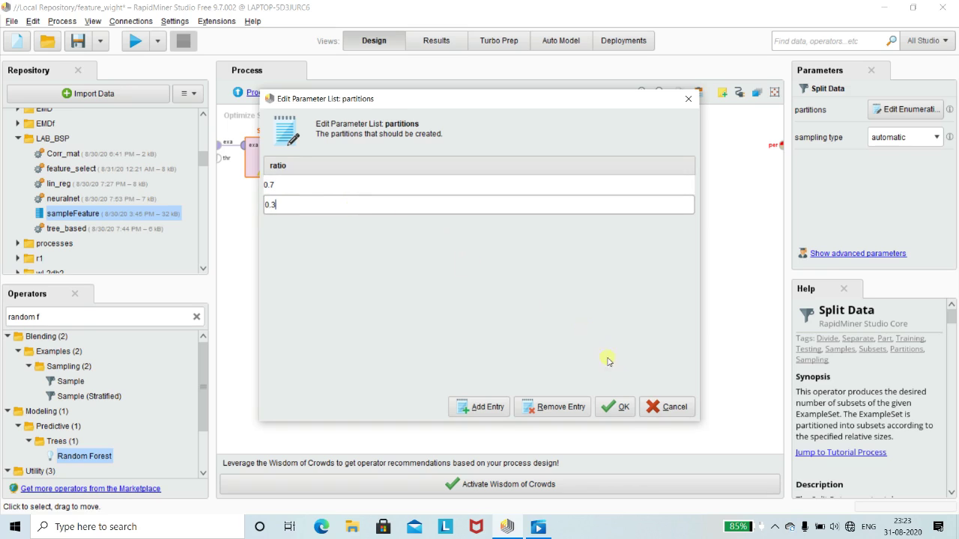
click(618, 404)
click(380, 249)
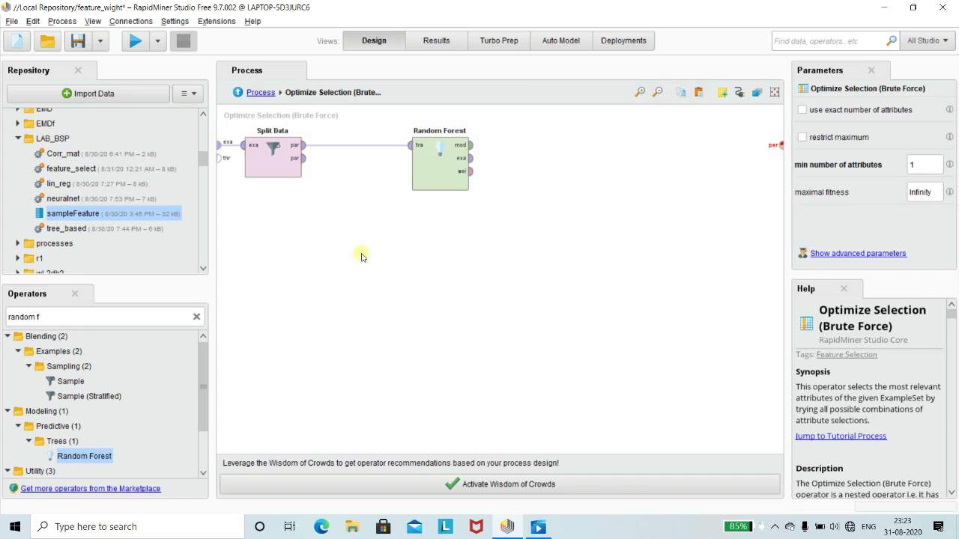
Add an Apply Model operator, feeding Split Data's second partition to its unlabelled input and Random Forest's model to its model input
click(45, 318)
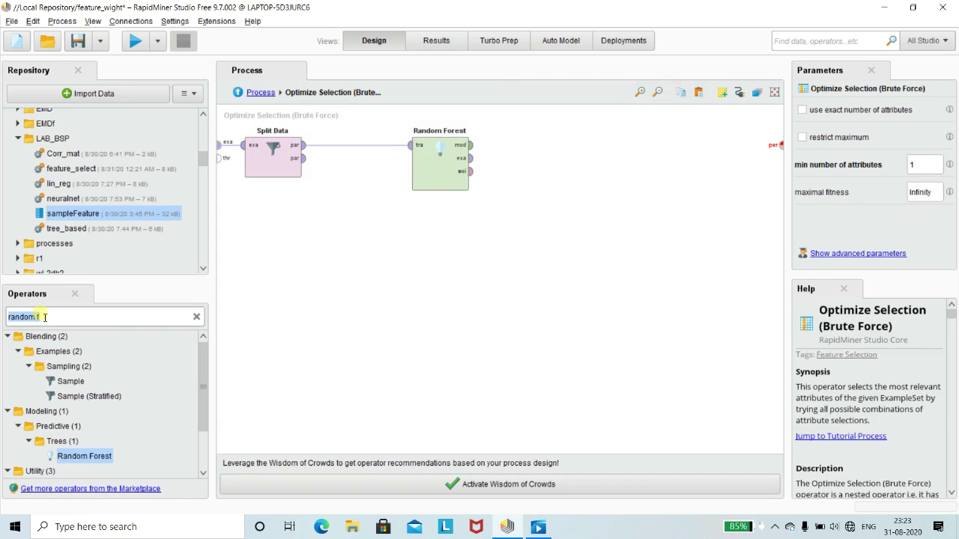
text(apply)
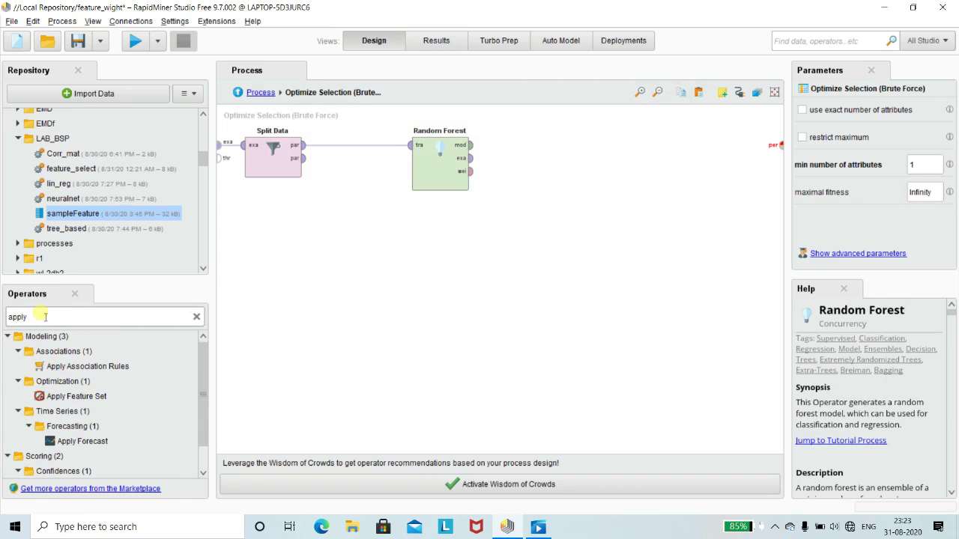
text( model)
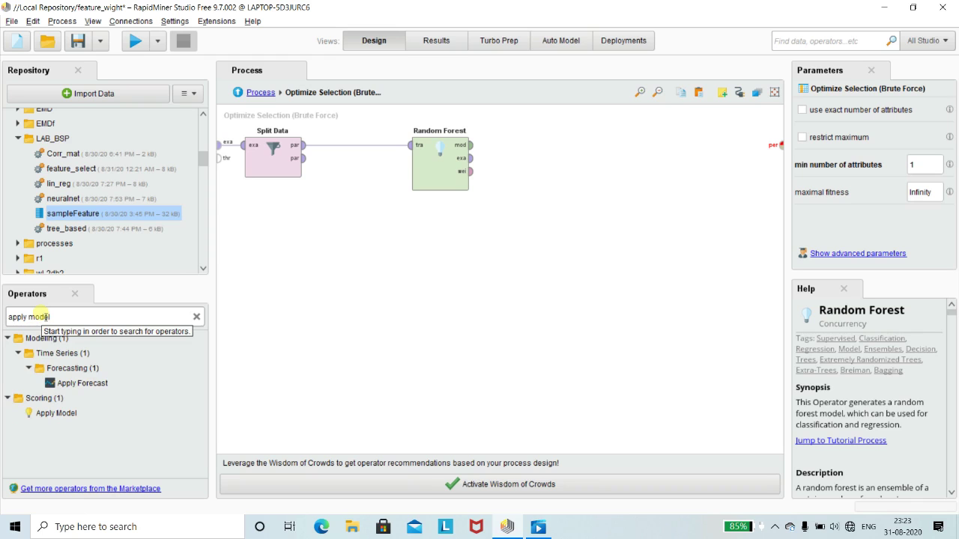
drag(53, 419, 378, 264)
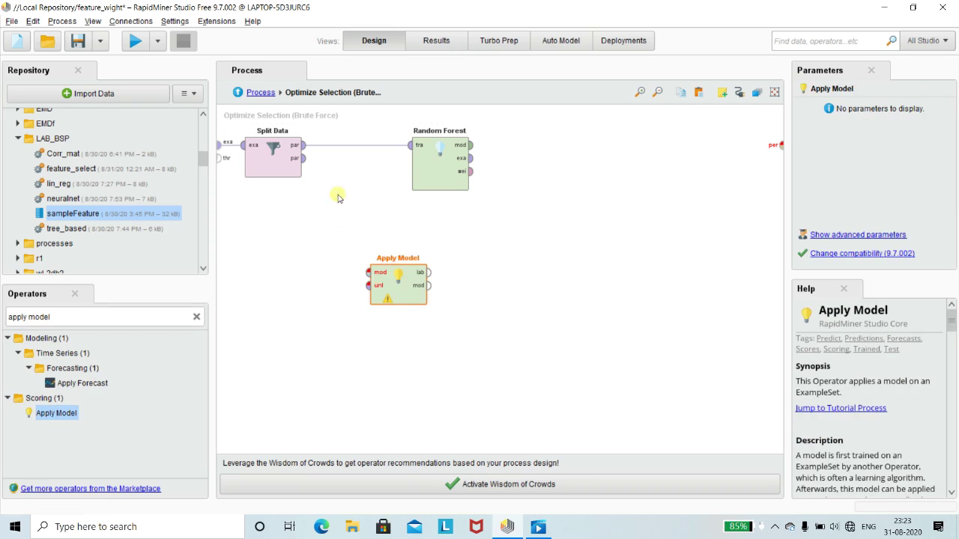
click(304, 159)
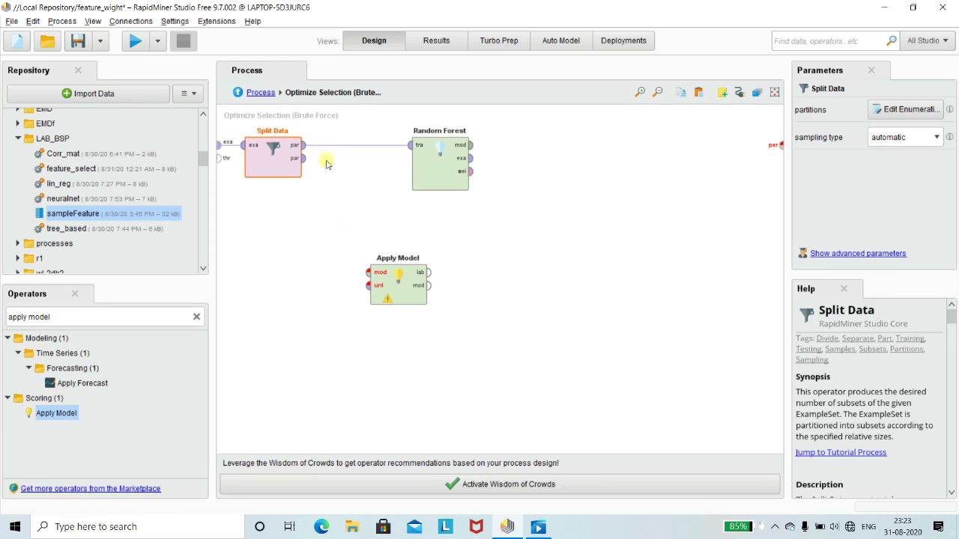
click(306, 159)
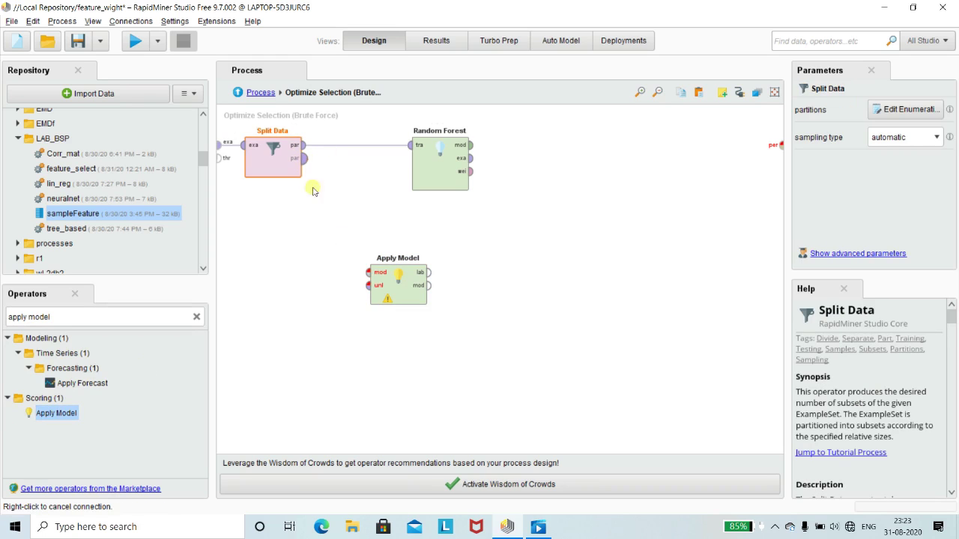
click(367, 286)
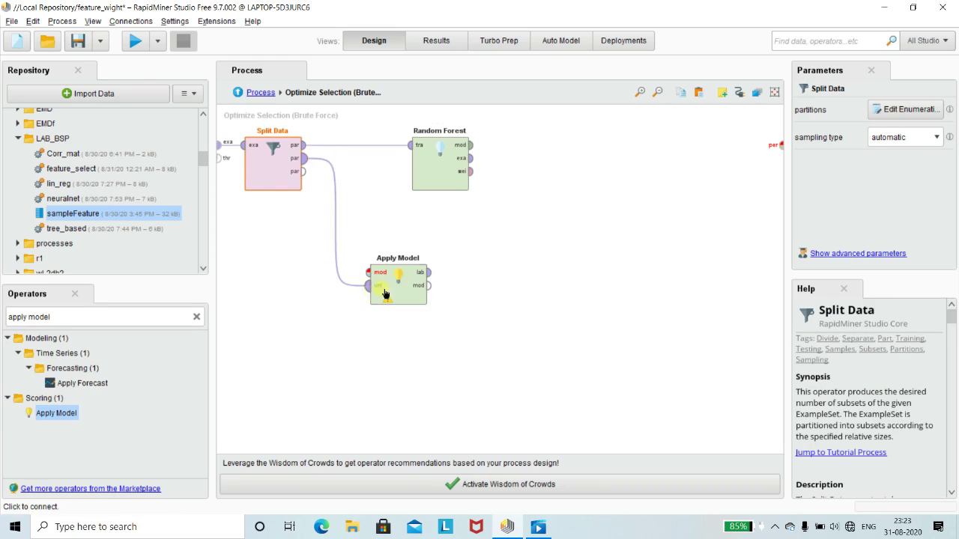
click(472, 147)
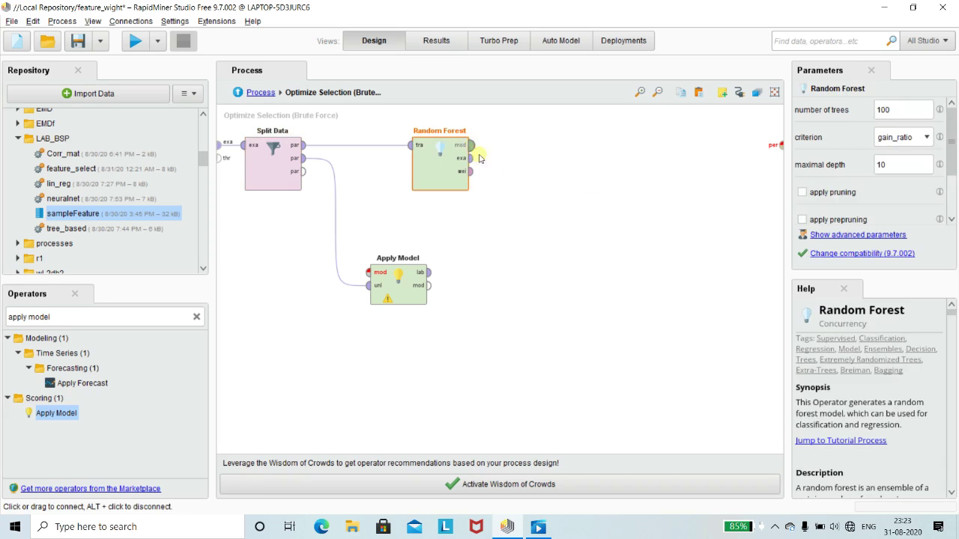
click(367, 274)
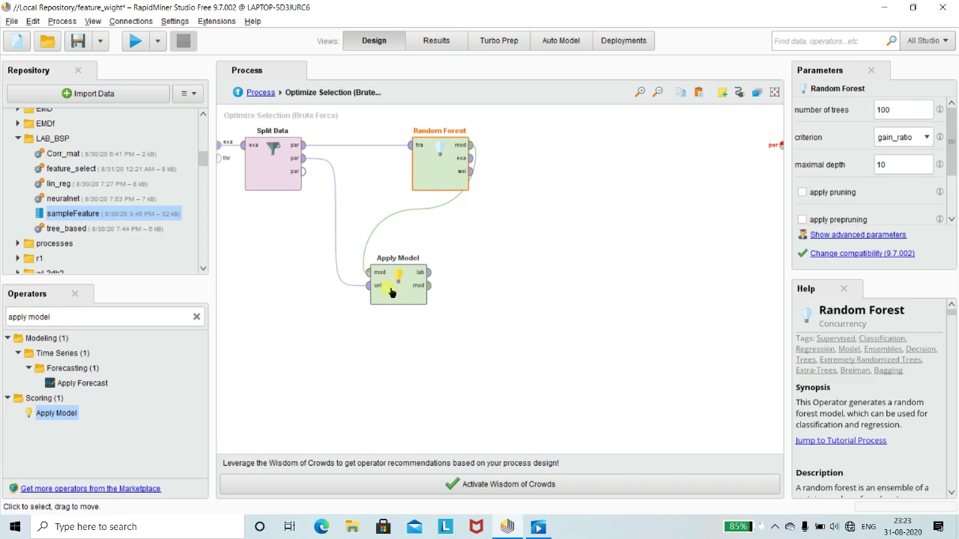
Add a Performance (Classification) operator, feed it Apply Model's labelled data, and connect its performance output to the subprocess's performance port
click(431, 273)
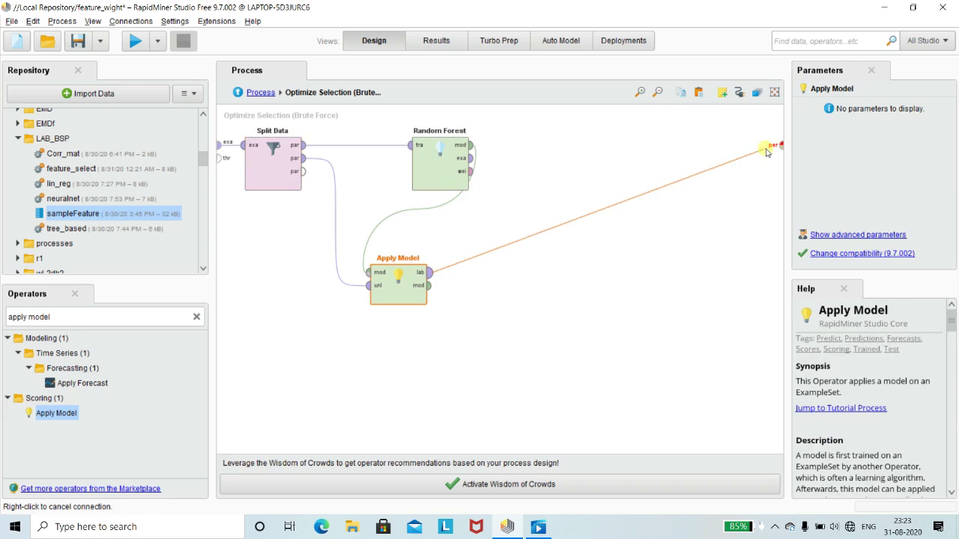
right_click(594, 247)
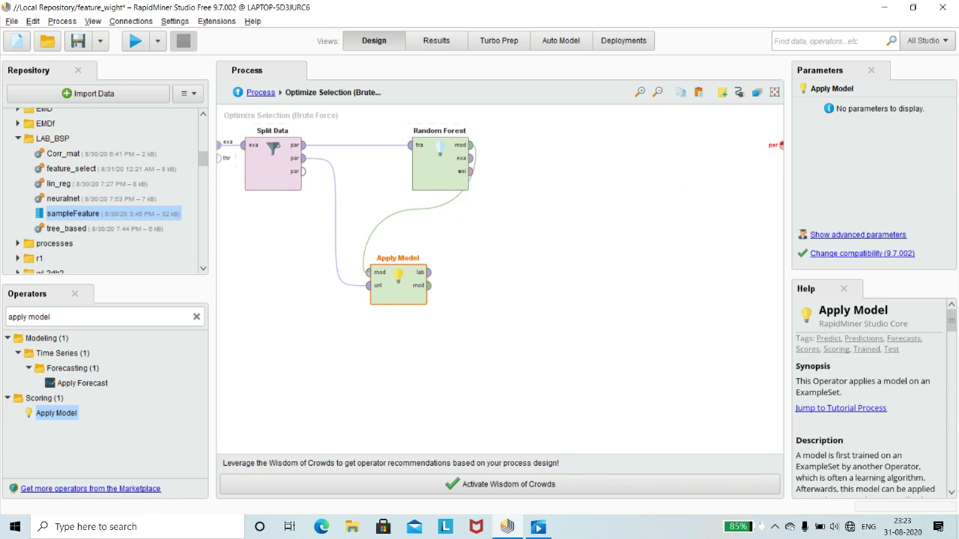
triple_click(68, 319)
text(perfo)
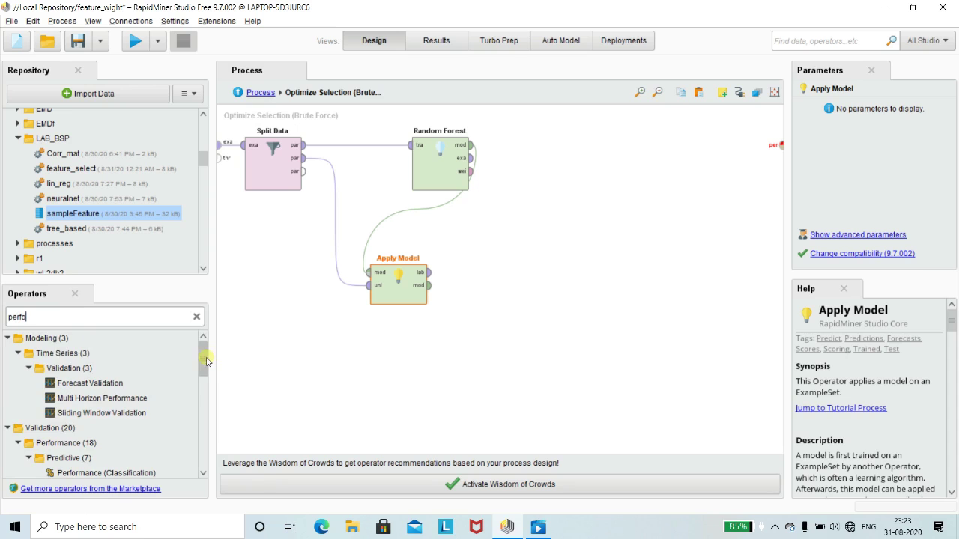
drag(203, 365, 200, 382)
drag(114, 388, 608, 155)
drag(437, 279, 579, 146)
drag(638, 145, 779, 144)
click(649, 294)
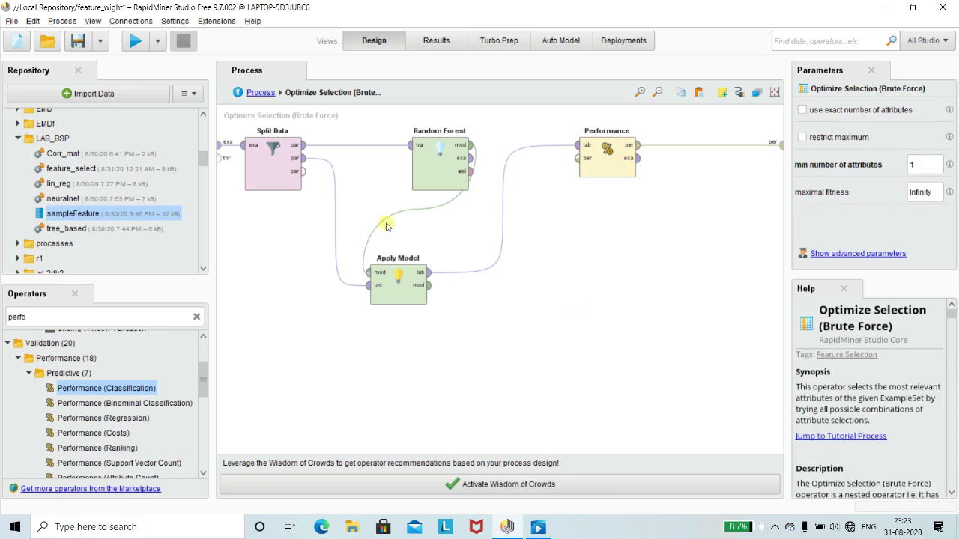
Return to the main process, align Optimize Selection (Brute Force) with Set Role, and run the process
click(259, 92)
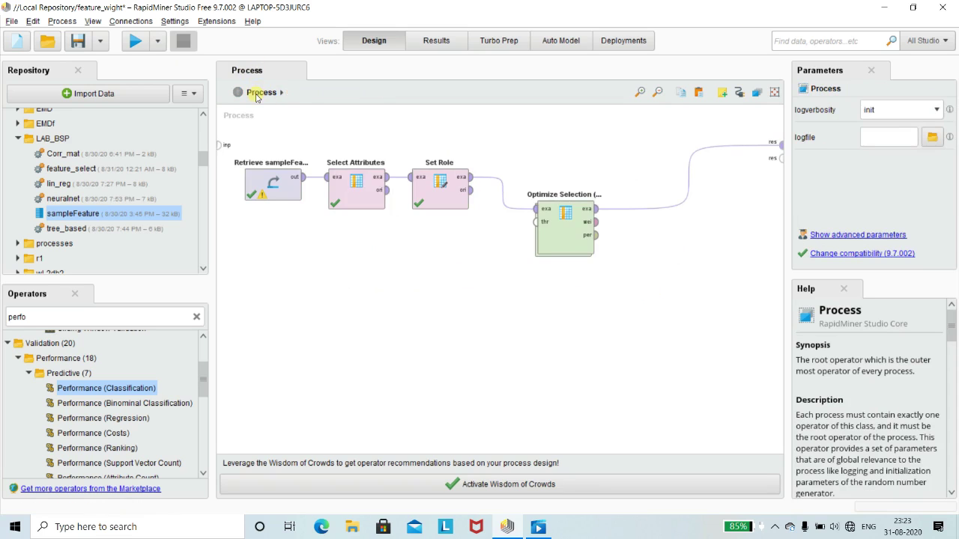
drag(566, 241, 565, 210)
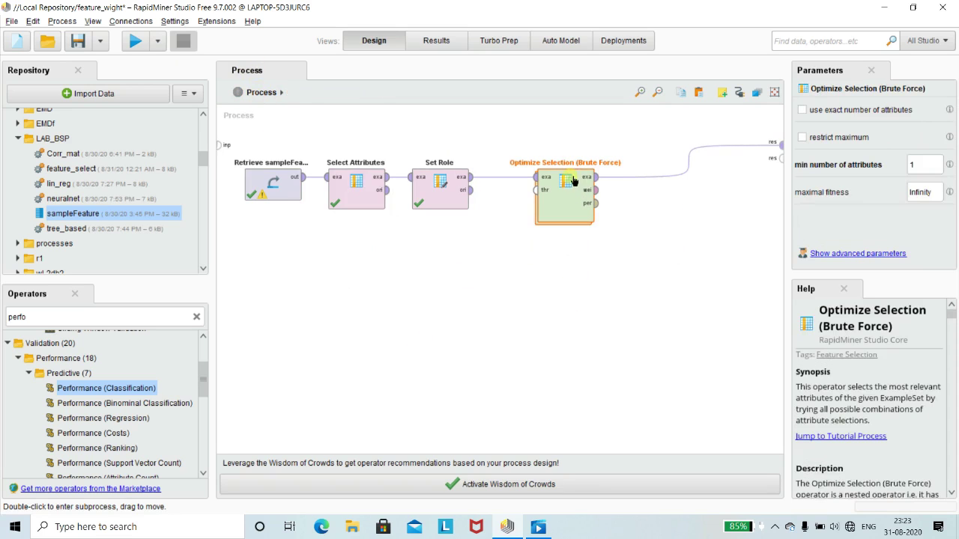
click(361, 360)
click(135, 40)
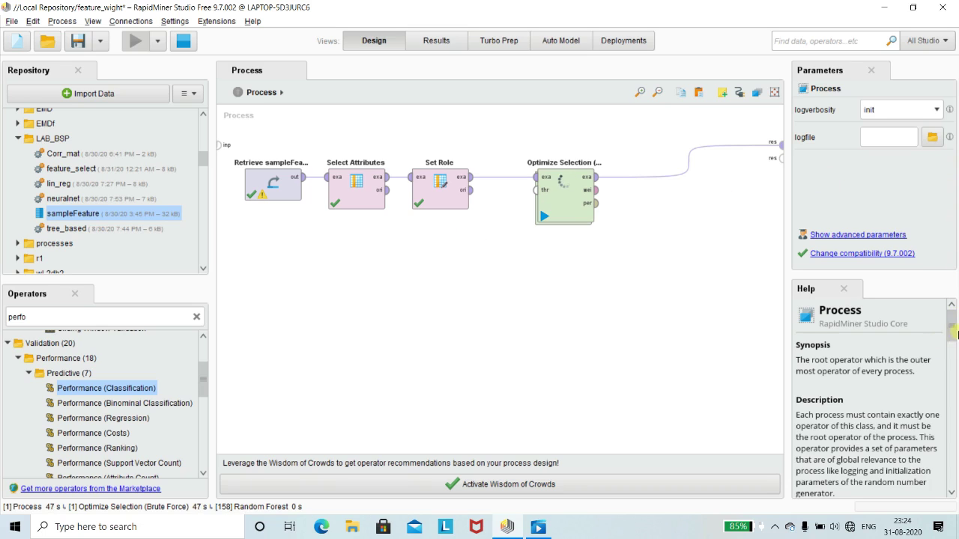
scroll(953, 344, down, 3)
scroll(953, 352, down, 3)
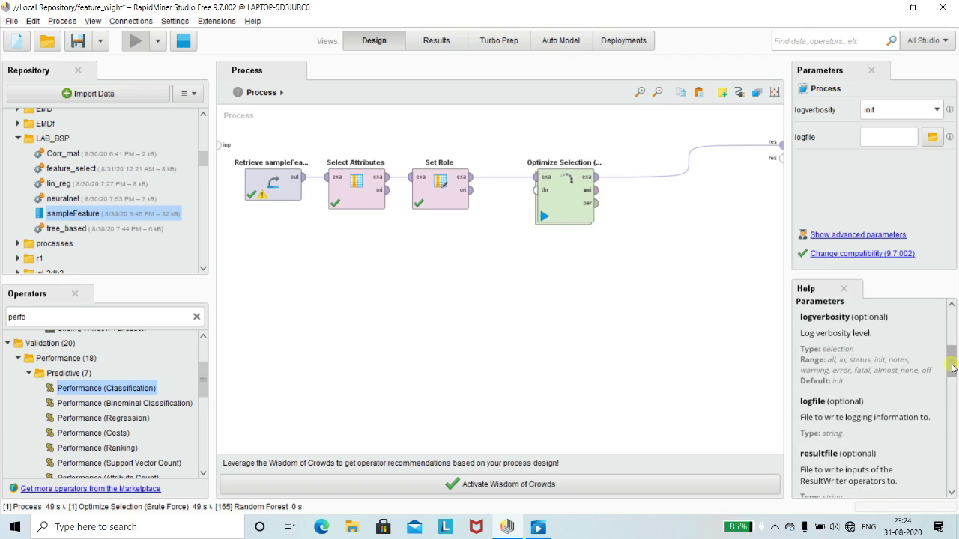
drag(953, 367, 954, 327)
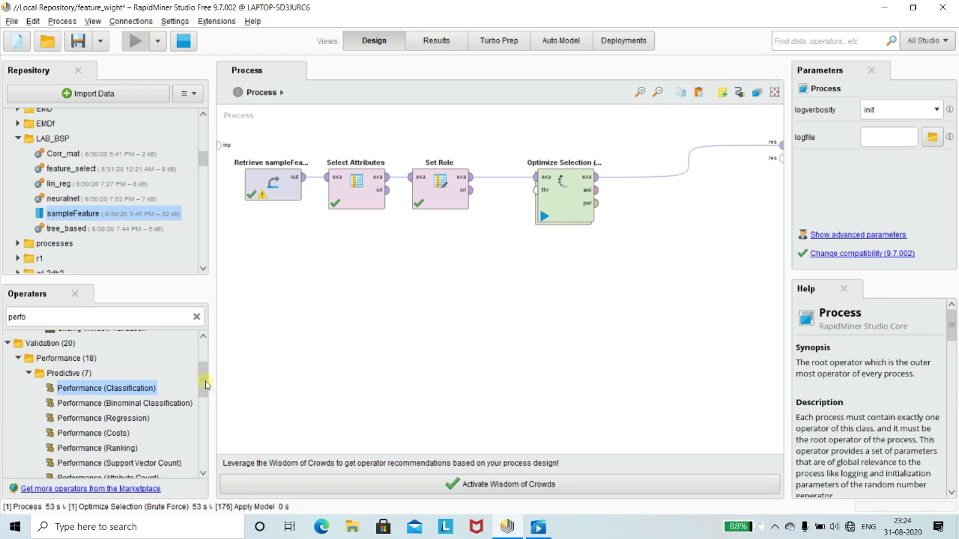
Clear the operator search, collapse the Validation group, and look through the Cleansing operator groups
drag(202, 384, 208, 360)
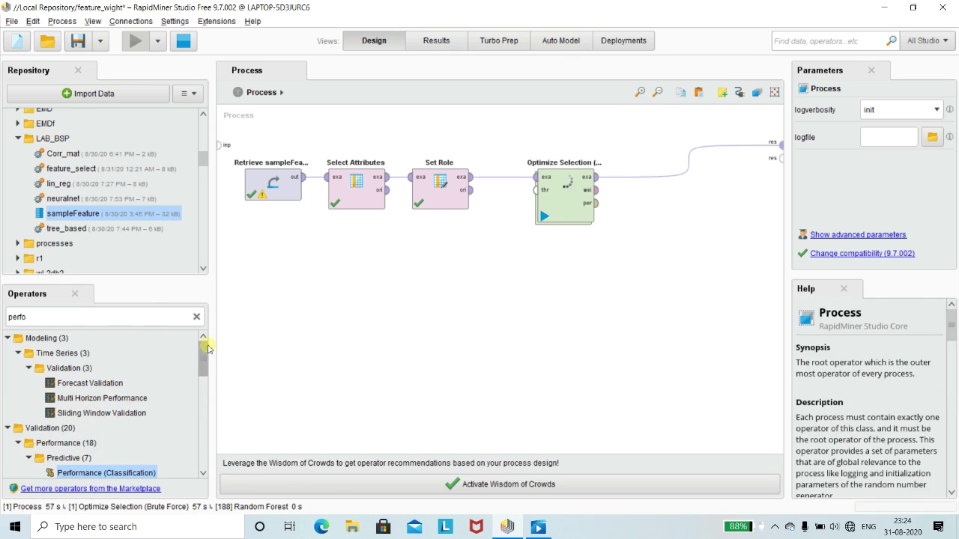
double_click(53, 319)
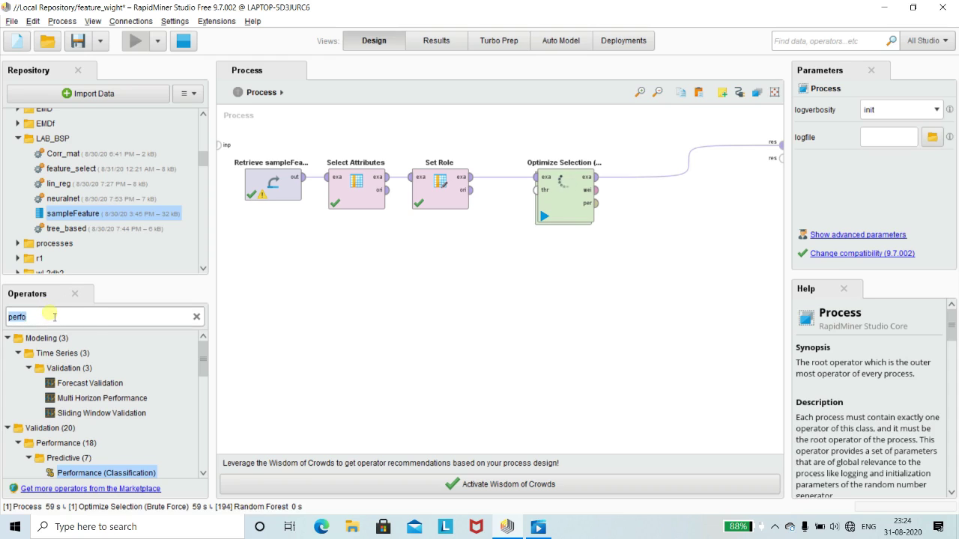
key(BackSpace)
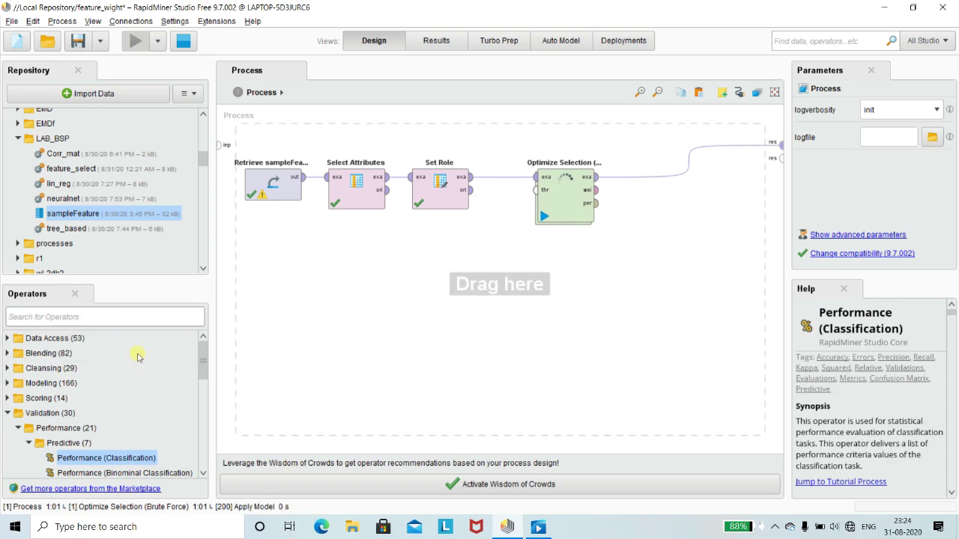
click(28, 444)
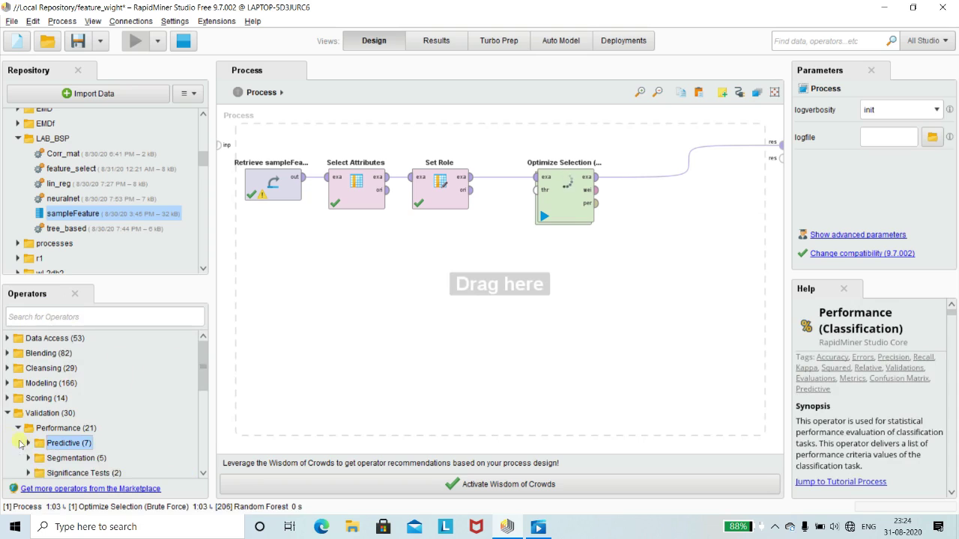
click(17, 428)
click(8, 414)
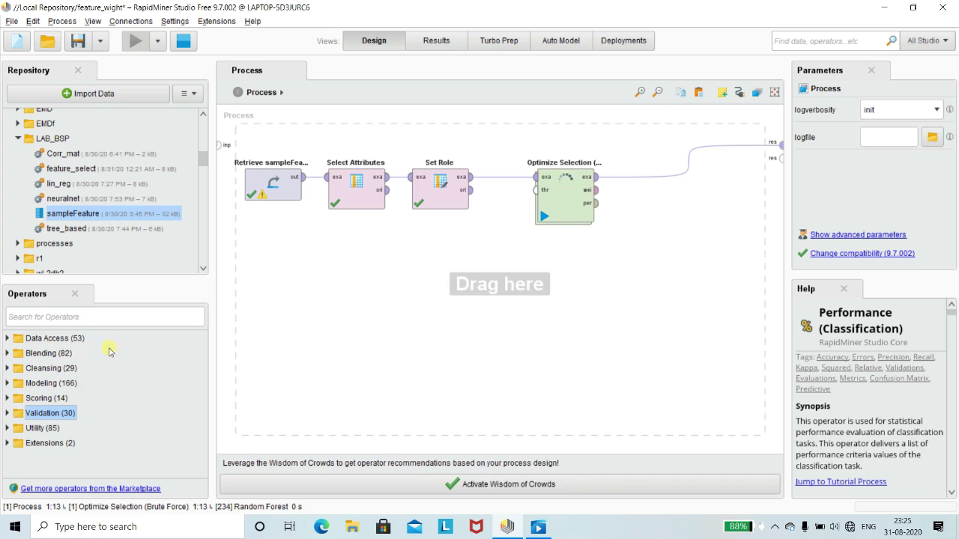
click(8, 367)
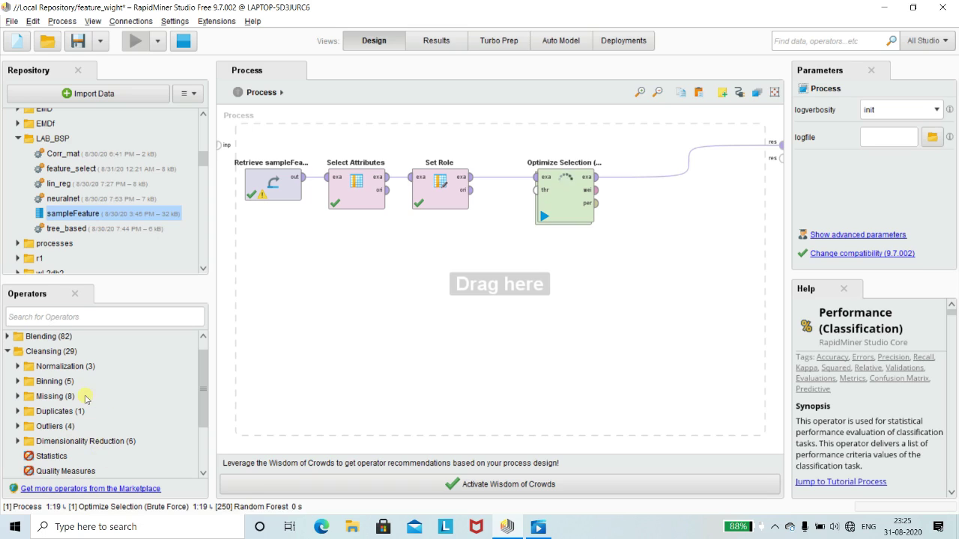
scroll(86, 398, down, 1)
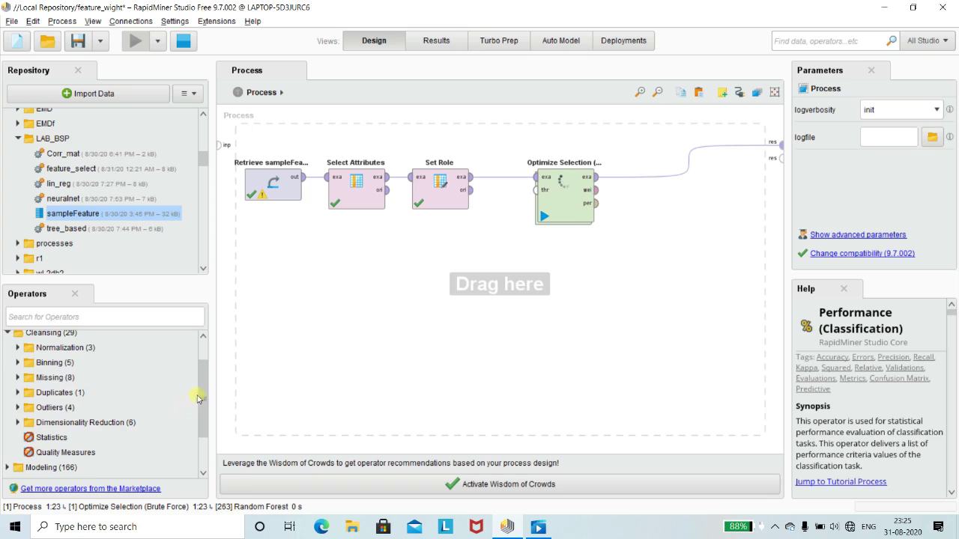
scroll(201, 393, up, 1)
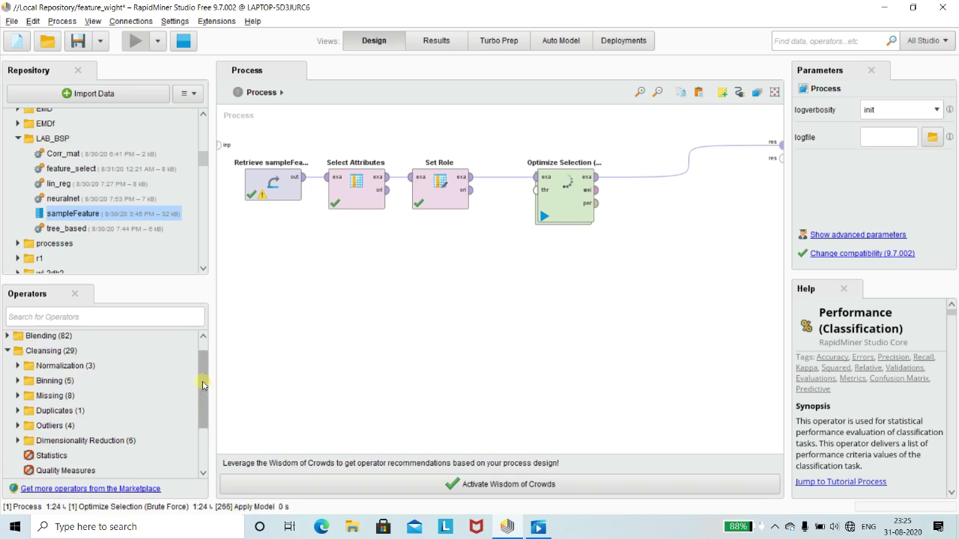
click(9, 352)
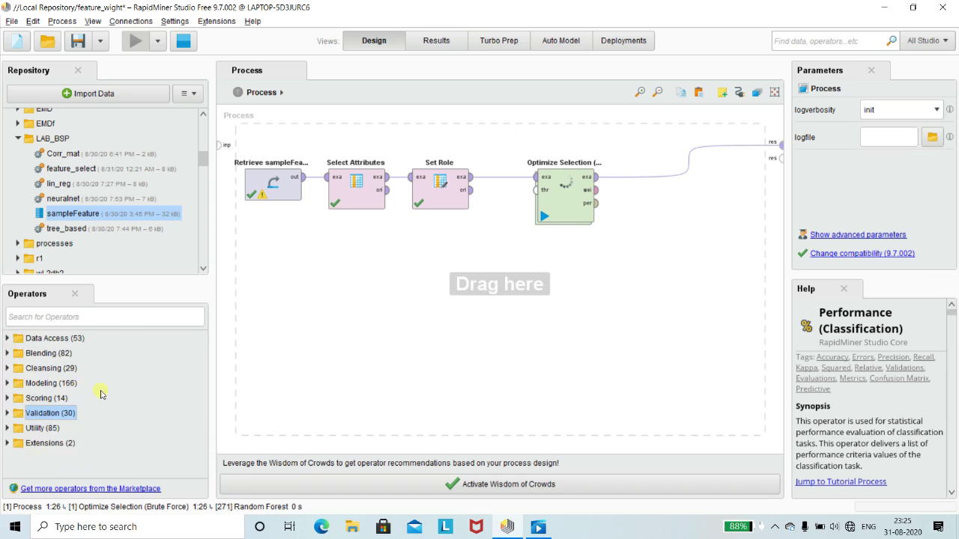
Examine the Validation operators, including the Predictive, Segmentation and Significance Tests groups under Performance
click(8, 413)
mouse_move(203, 379)
mouse_down()
mouse_move(206, 404)
mouse_move(204, 390)
mouse_up()
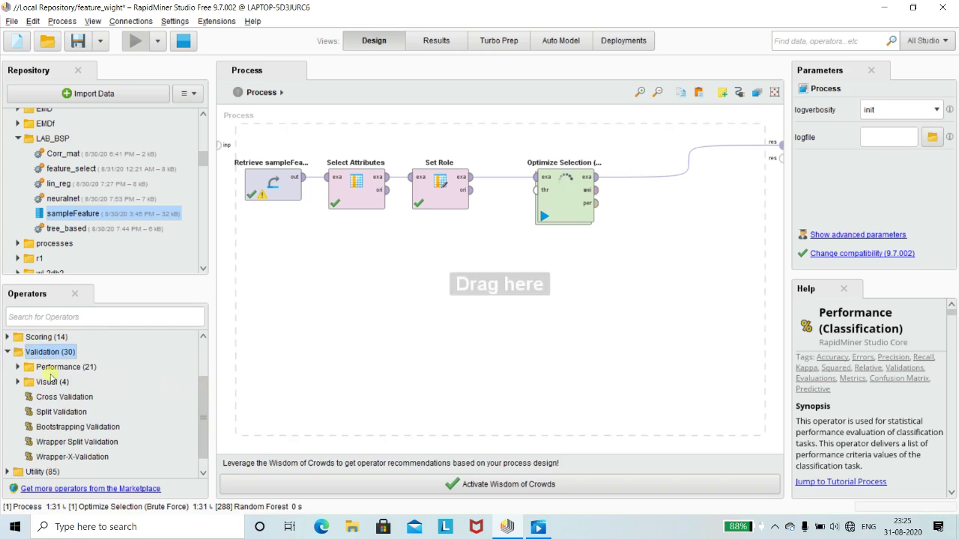
click(19, 367)
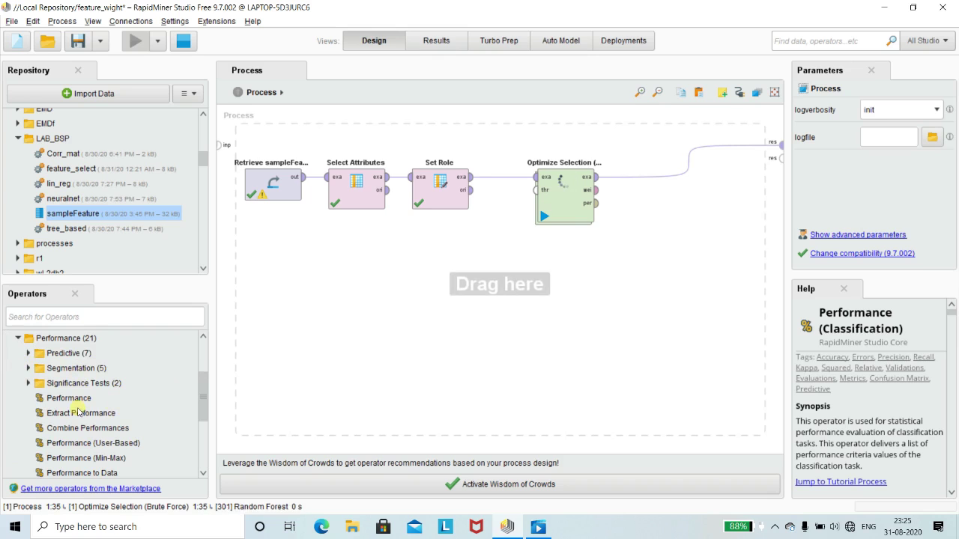
scroll(77, 410, down, 1)
scroll(75, 404, up, 1)
click(28, 354)
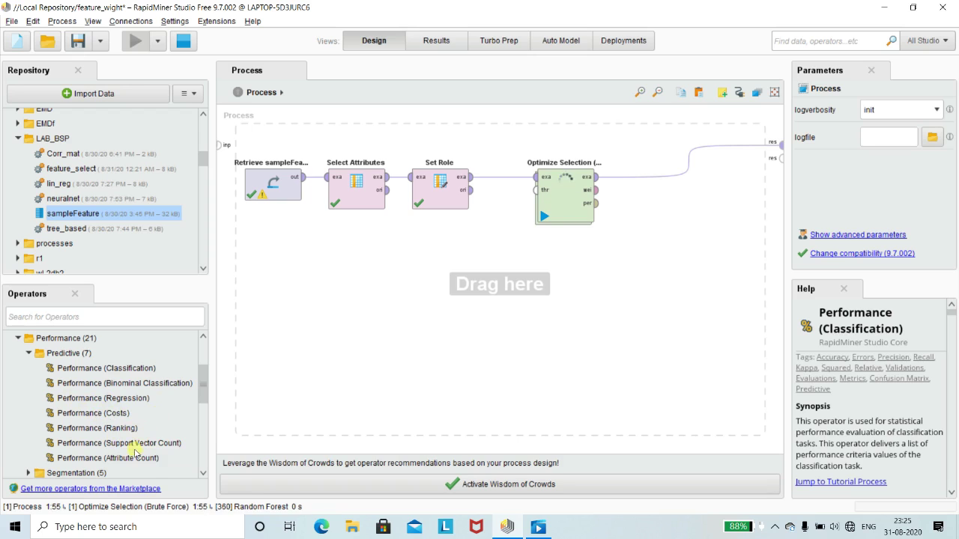
scroll(174, 446, down, 1)
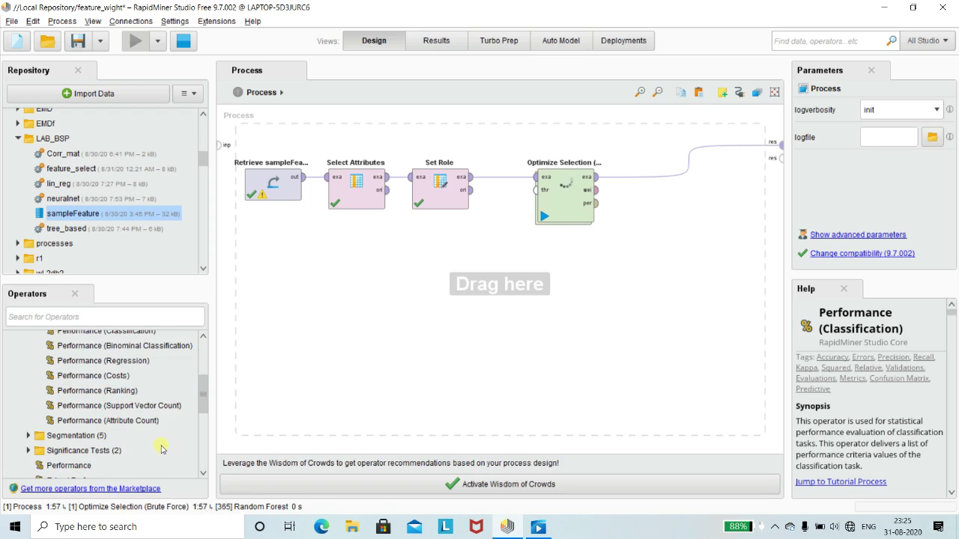
click(28, 435)
scroll(84, 416, down, 1)
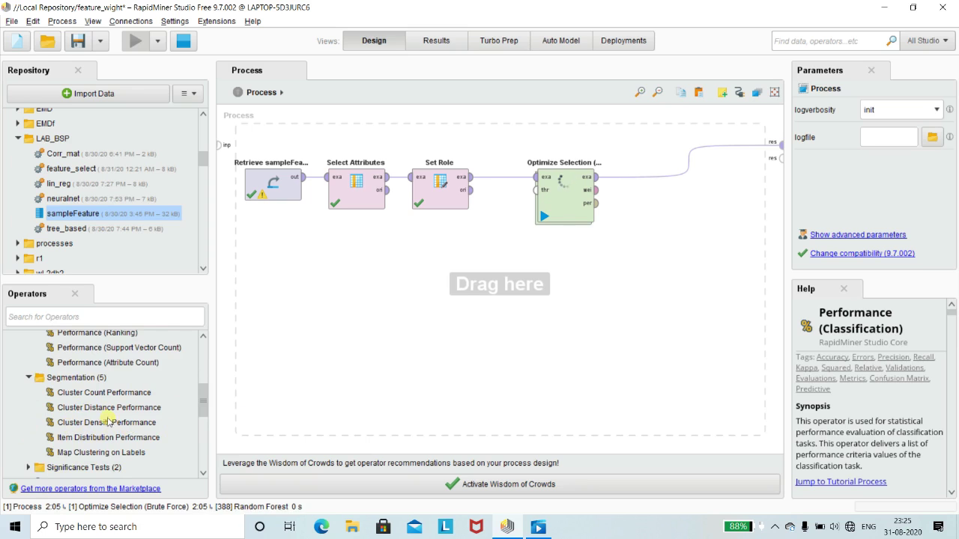
scroll(97, 441, down, 6)
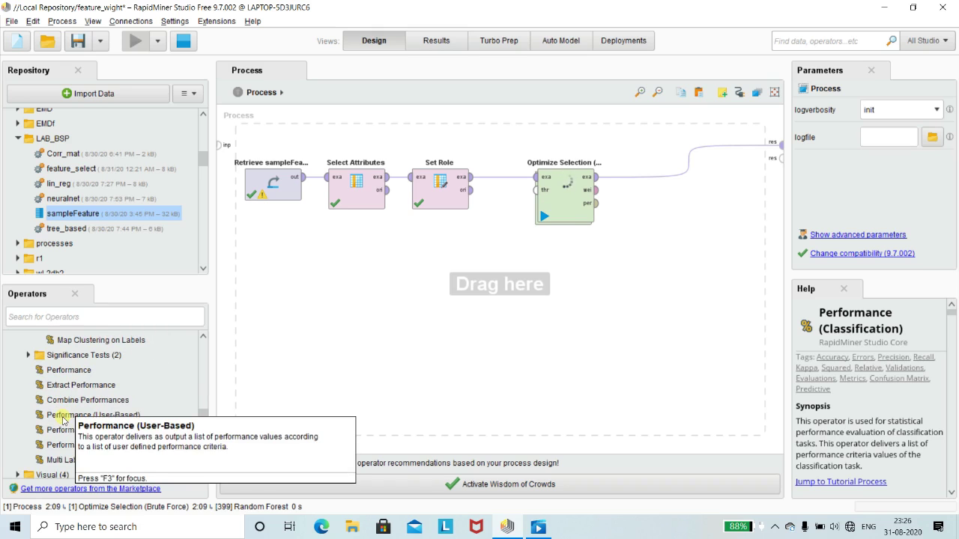
click(28, 355)
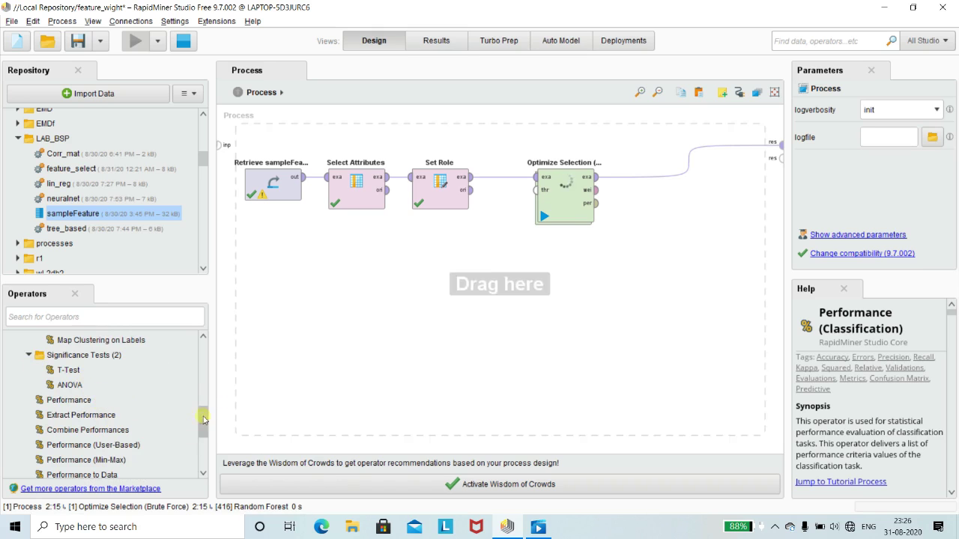
drag(205, 420, 204, 440)
Collapse the Segmentation, Significance Tests, Predictive, Performance and Validation groups in the operator list
scroll(169, 411, up, 6)
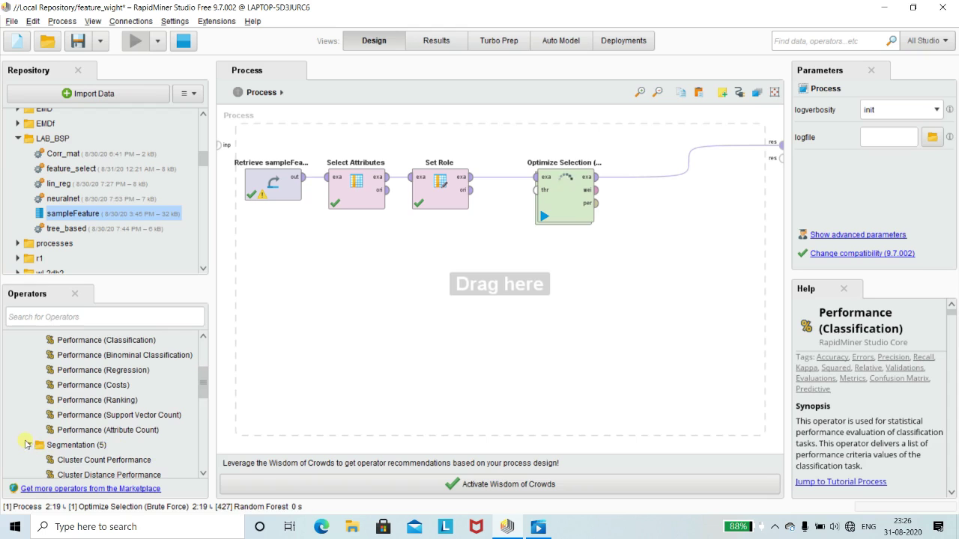
click(28, 445)
click(27, 461)
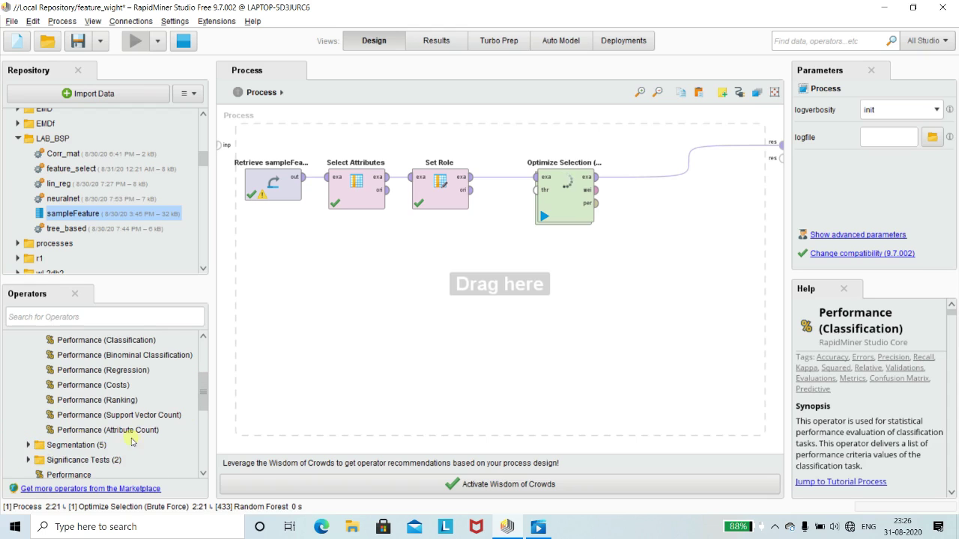
scroll(131, 441, up, 3)
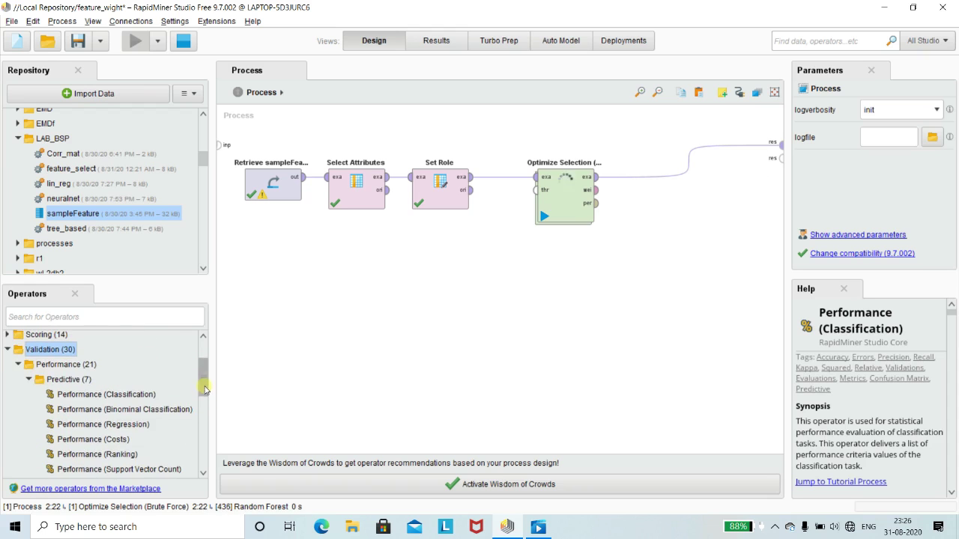
click(30, 381)
click(18, 365)
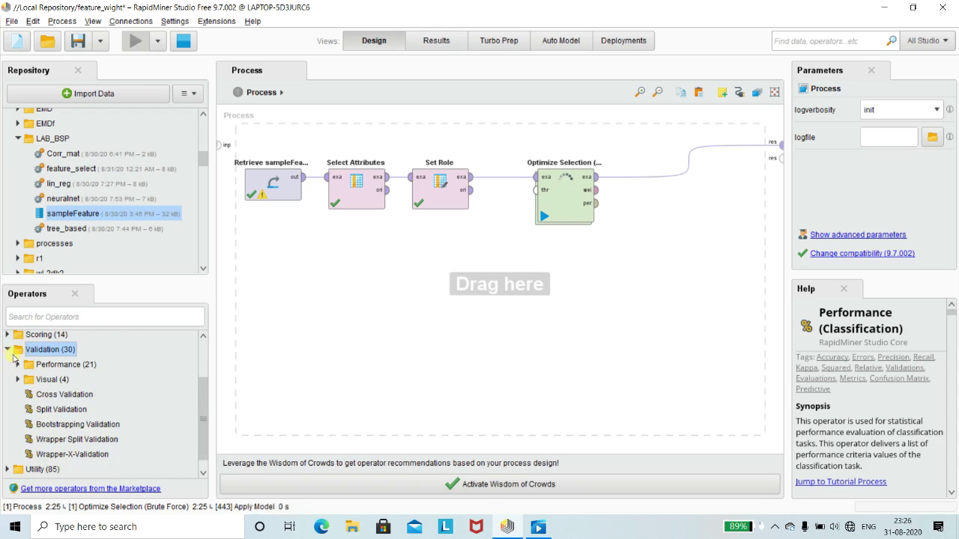
click(8, 350)
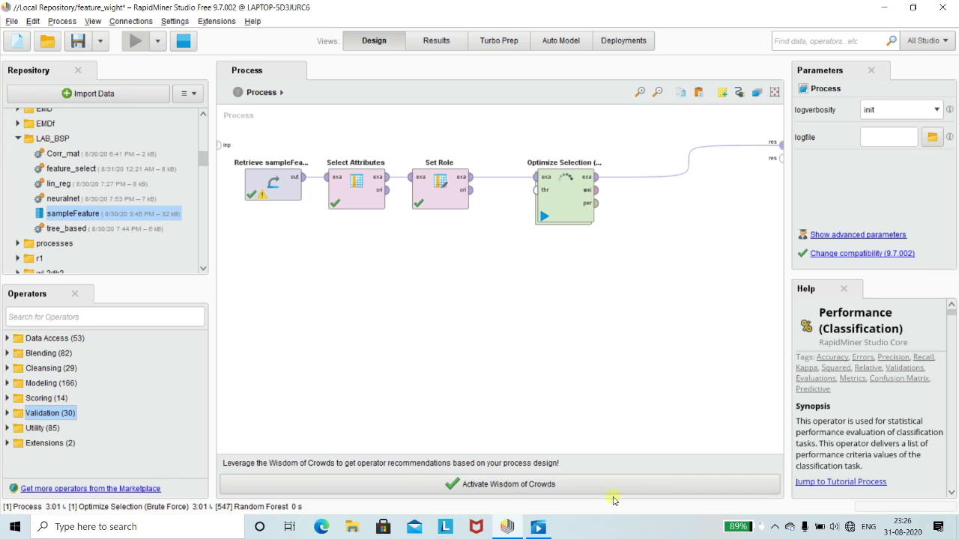
click(774, 526)
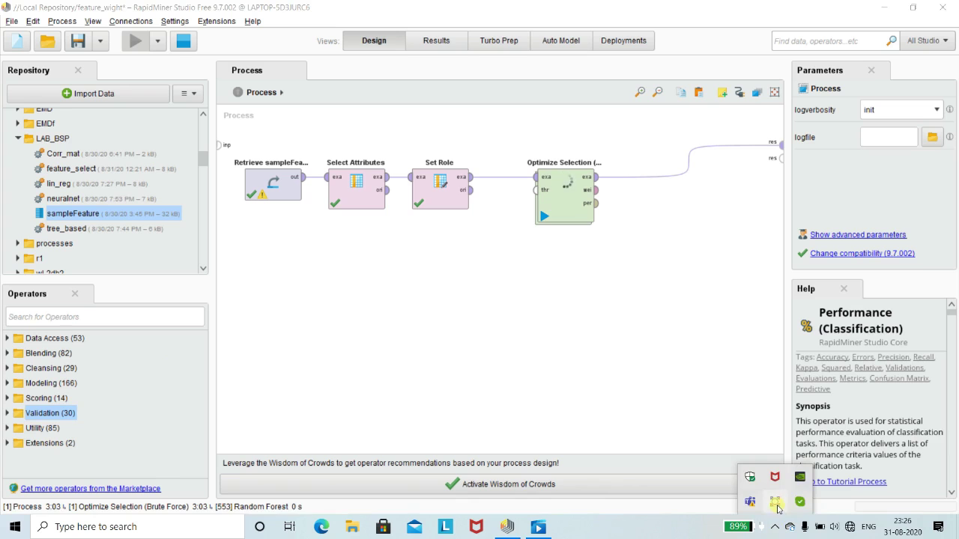
click(776, 506)
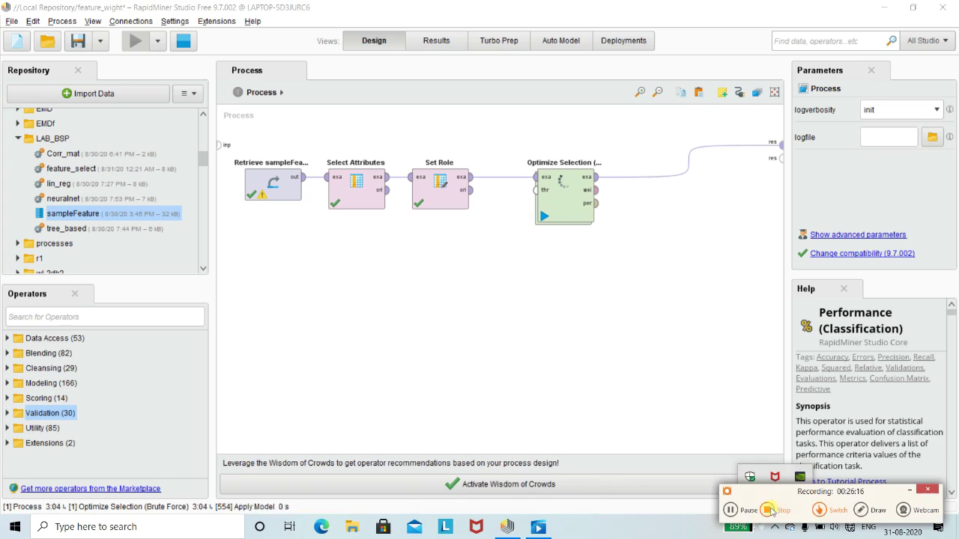
click(731, 510)
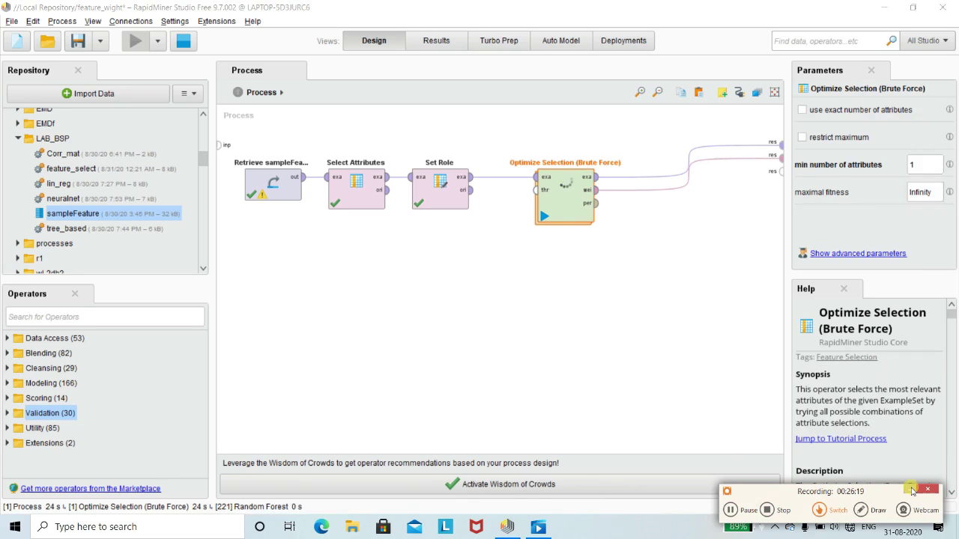
click(910, 490)
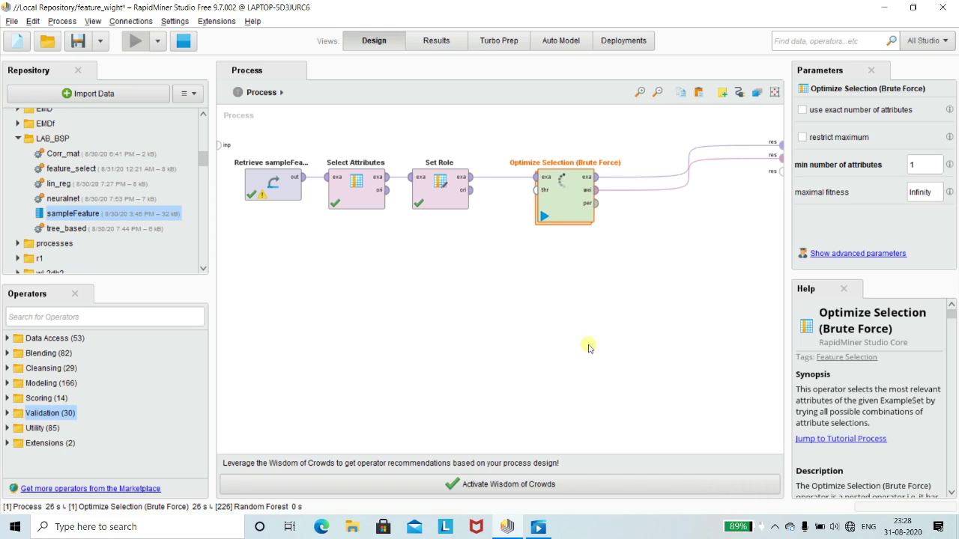
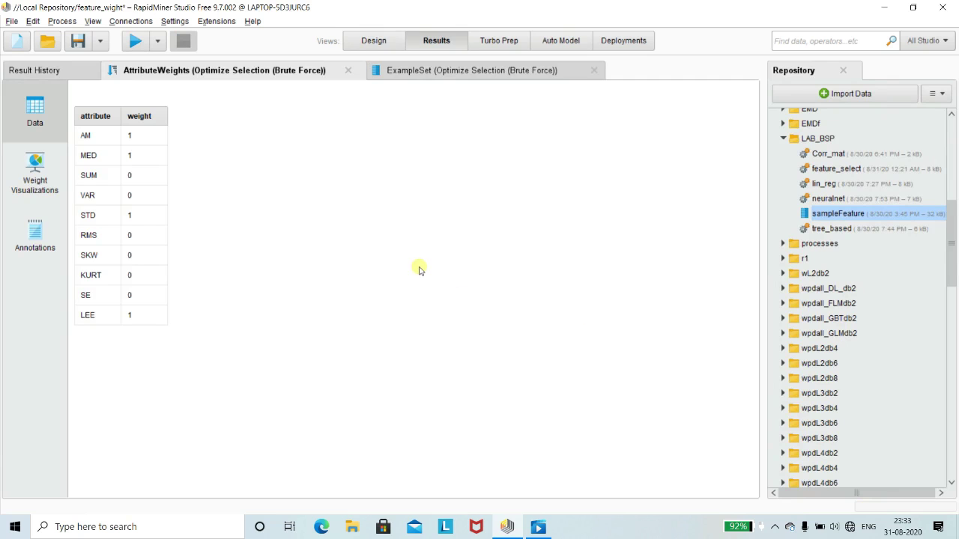
Review the Optimize Selection (Brute Force) example set and attribute weights, view the weights as a bar chart, and return to the process design
click(506, 71)
click(288, 72)
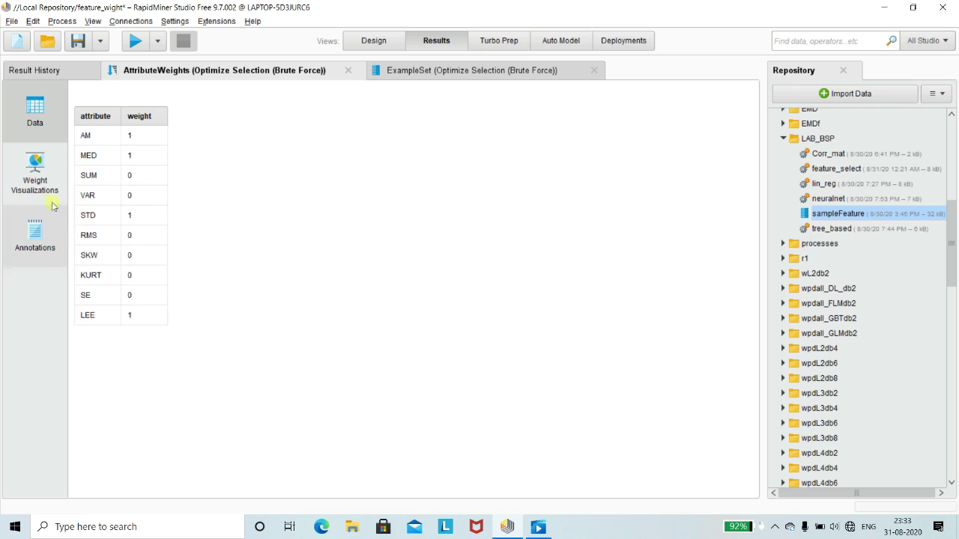
click(33, 174)
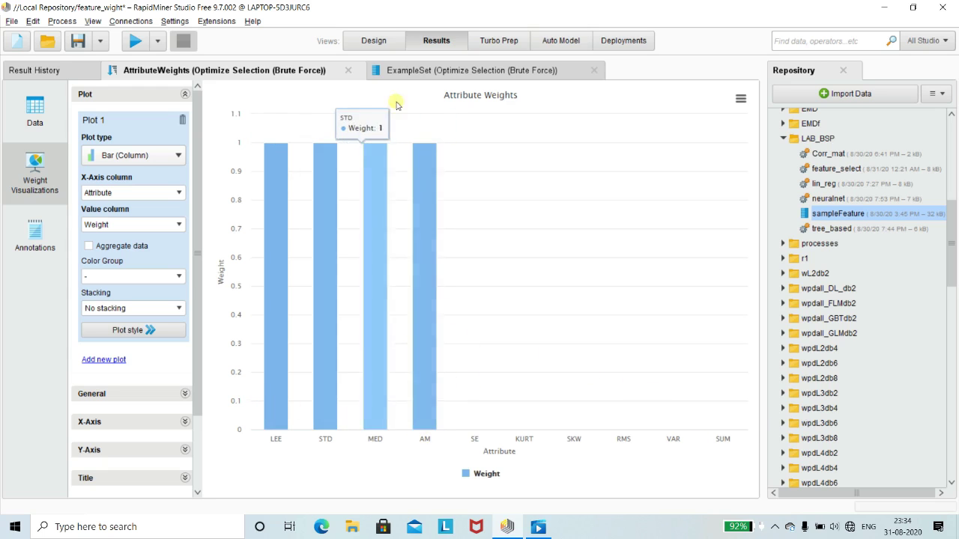
click(372, 46)
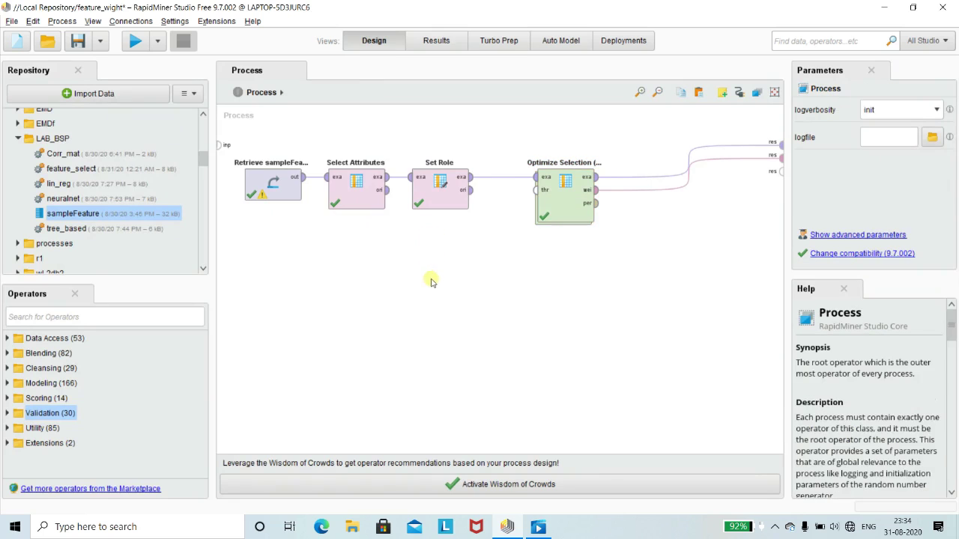
click(774, 527)
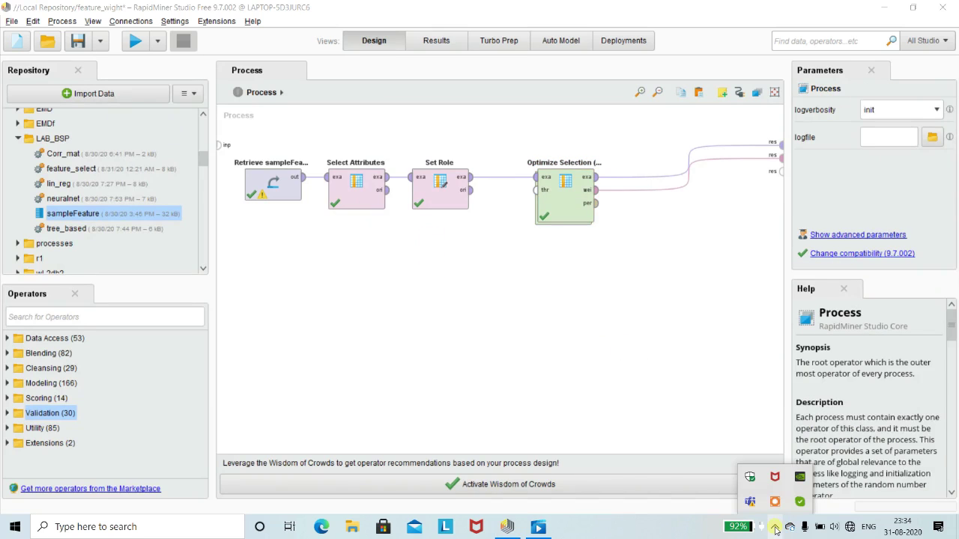
click(774, 501)
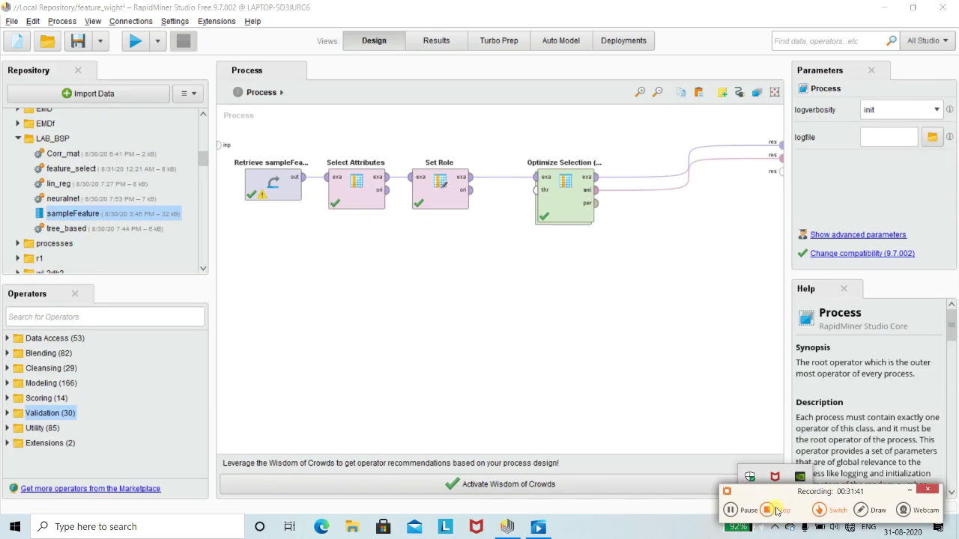
click(567, 324)
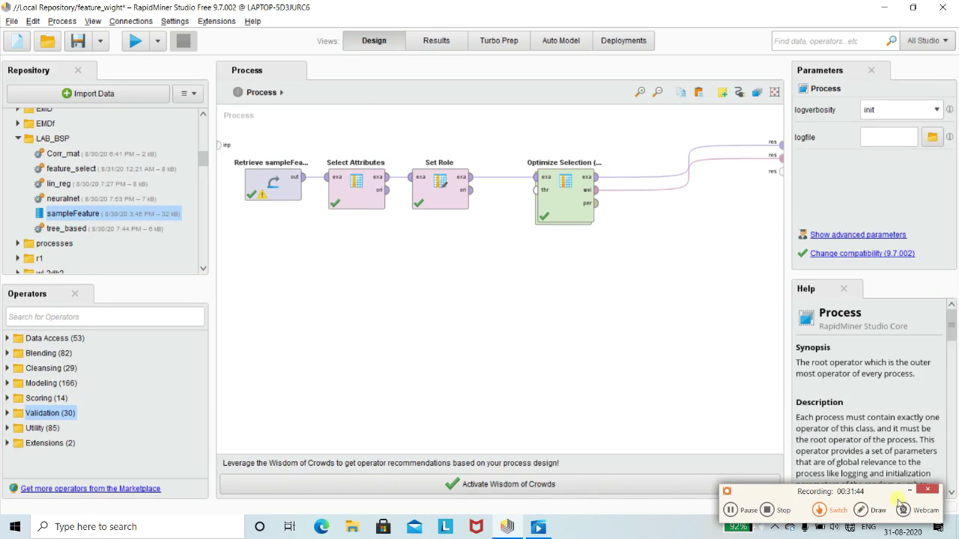
click(908, 491)
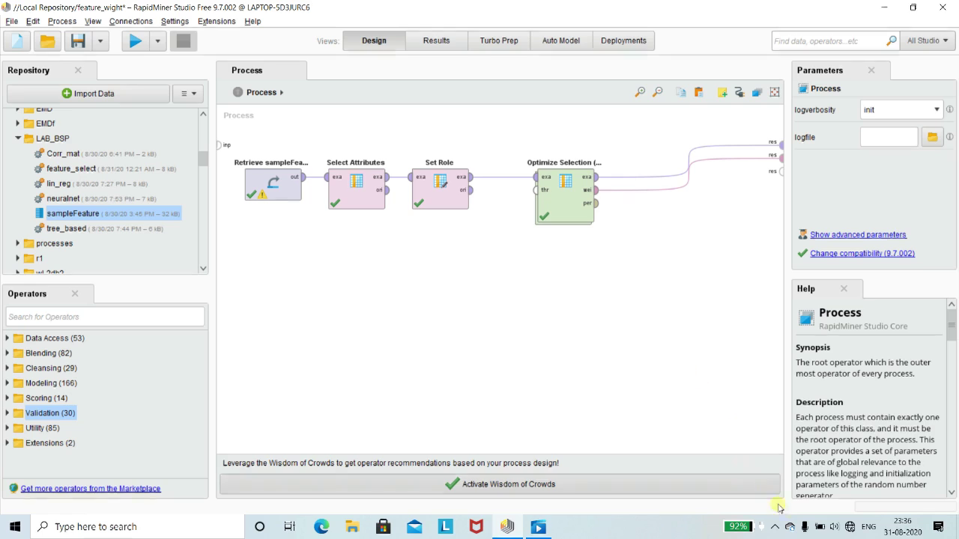
click(776, 530)
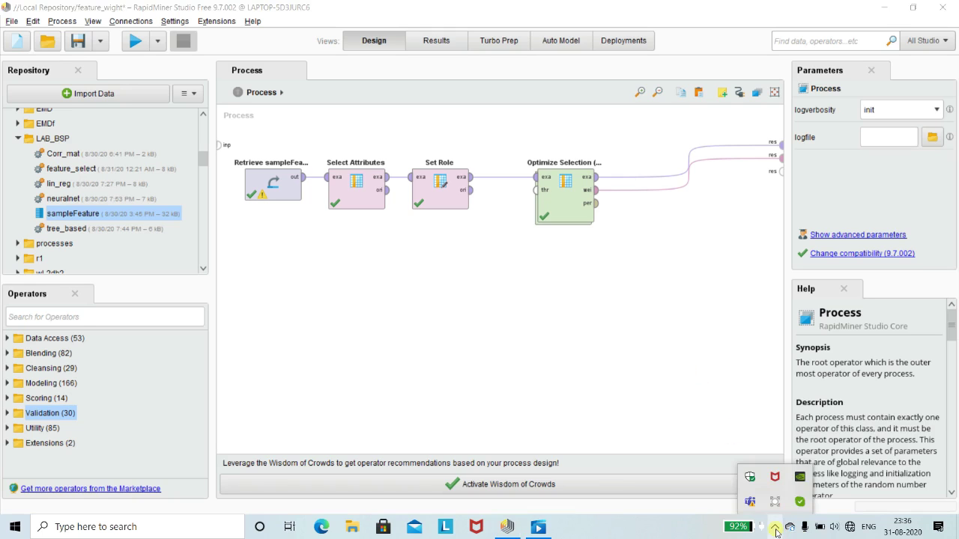
click(618, 326)
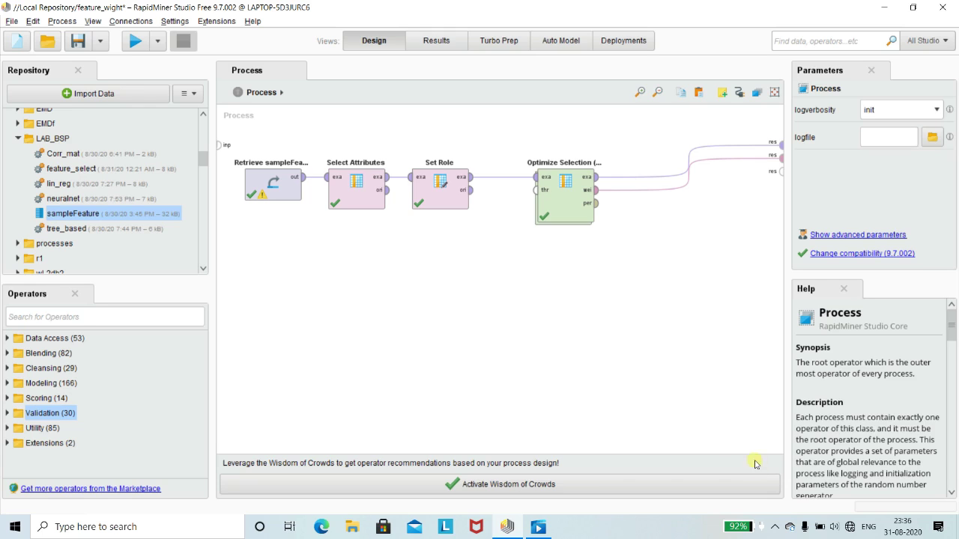
click(775, 526)
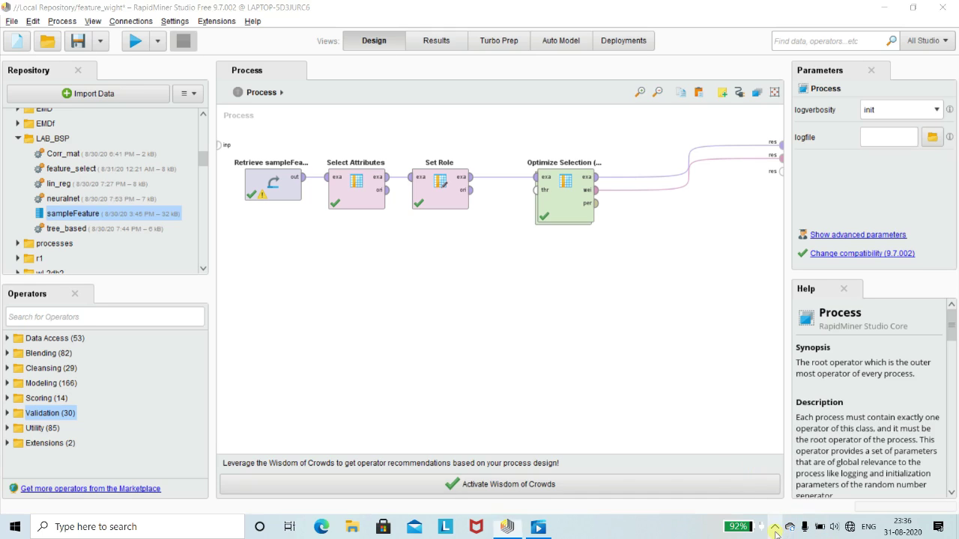